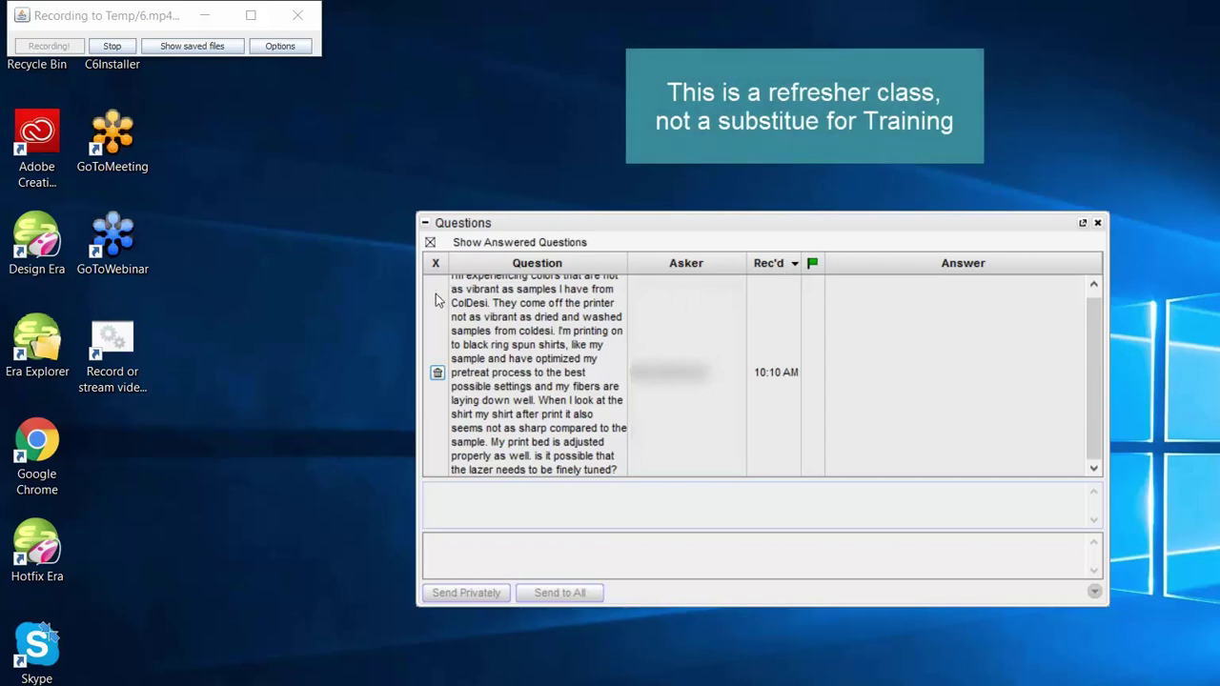
# Preview the full dull-print-colours question, then drag the Questions window to the lower right
pyautogui.click(436, 298)
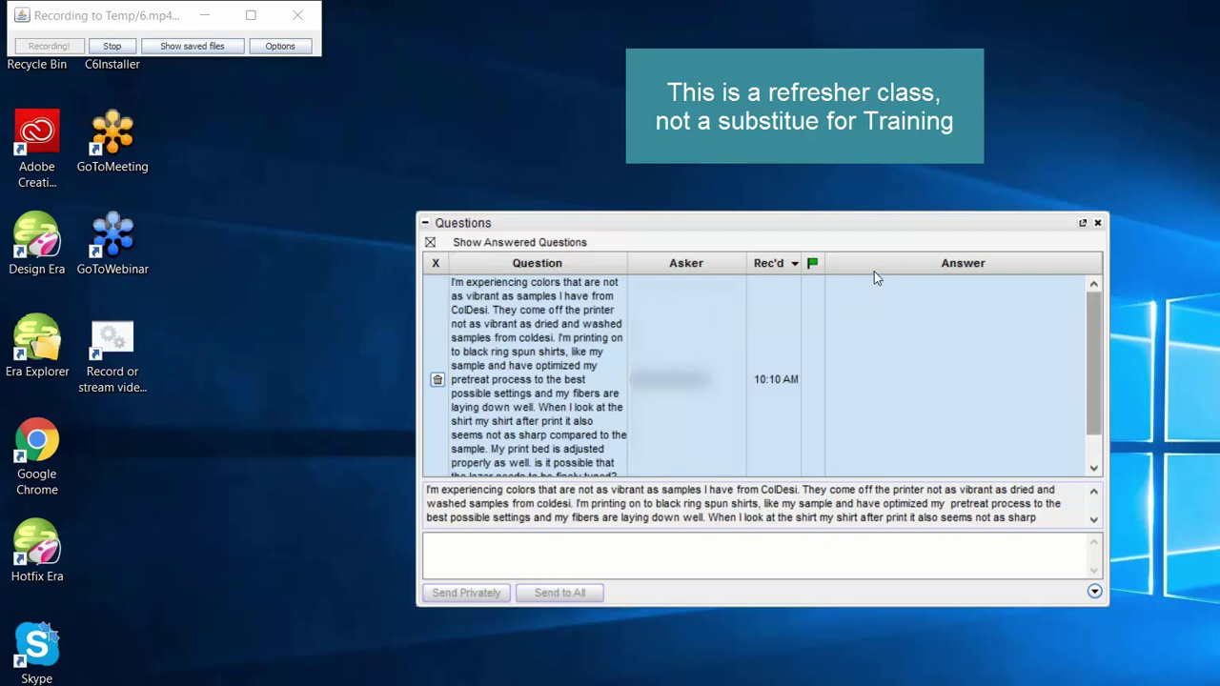
pyautogui.scroll(-2, 874, 277)
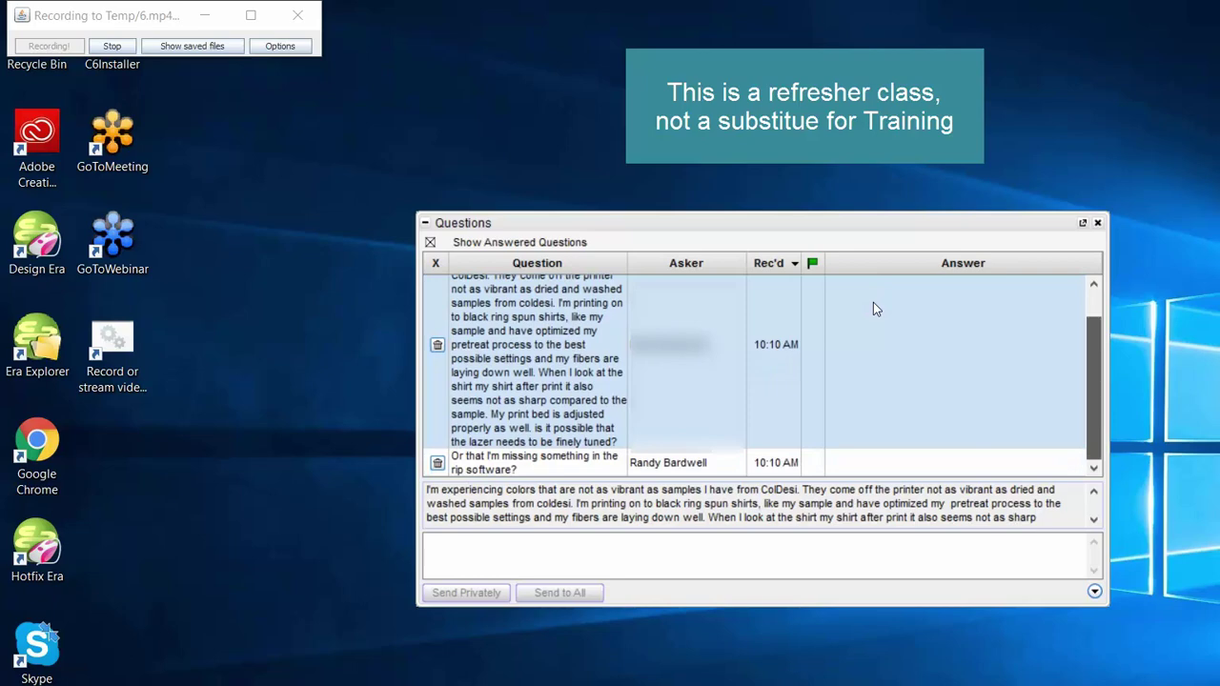
pyautogui.scroll(1, 873, 299)
pyautogui.scroll(-1, 874, 286)
pyautogui.scroll(2, 878, 286)
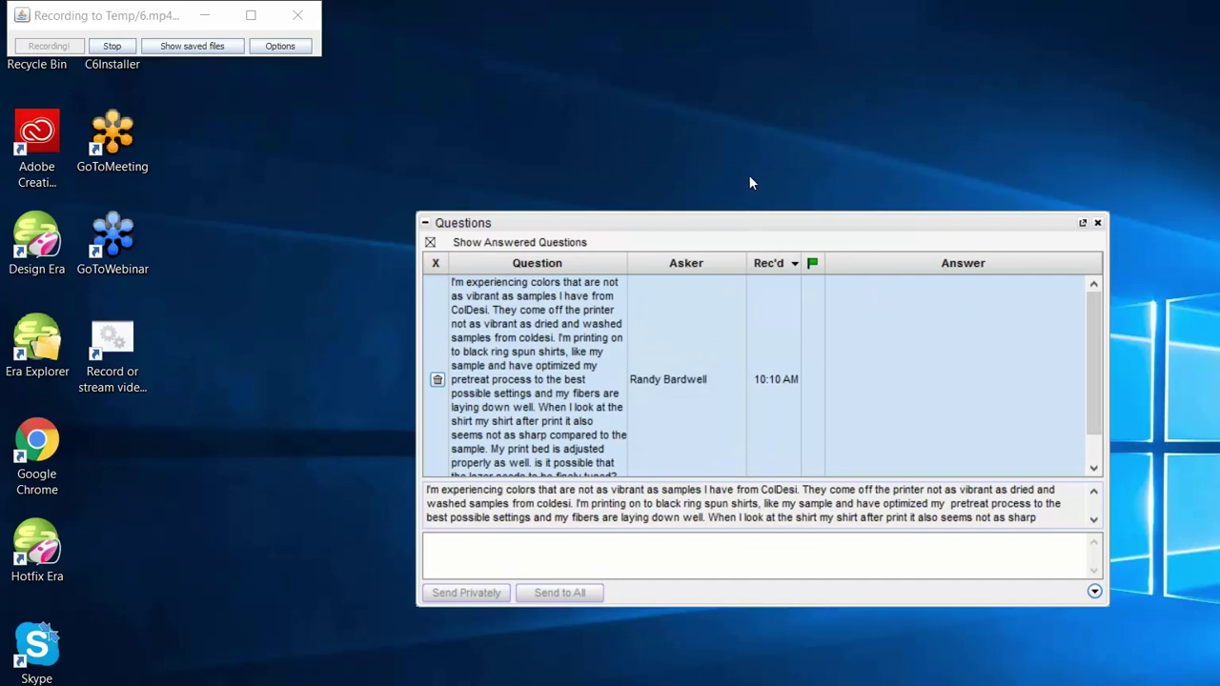
pyautogui.moveTo(932, 227); pyautogui.dragTo(1153, 461)
pyautogui.moveTo(923, 370); pyautogui.dragTo(1030, 349)
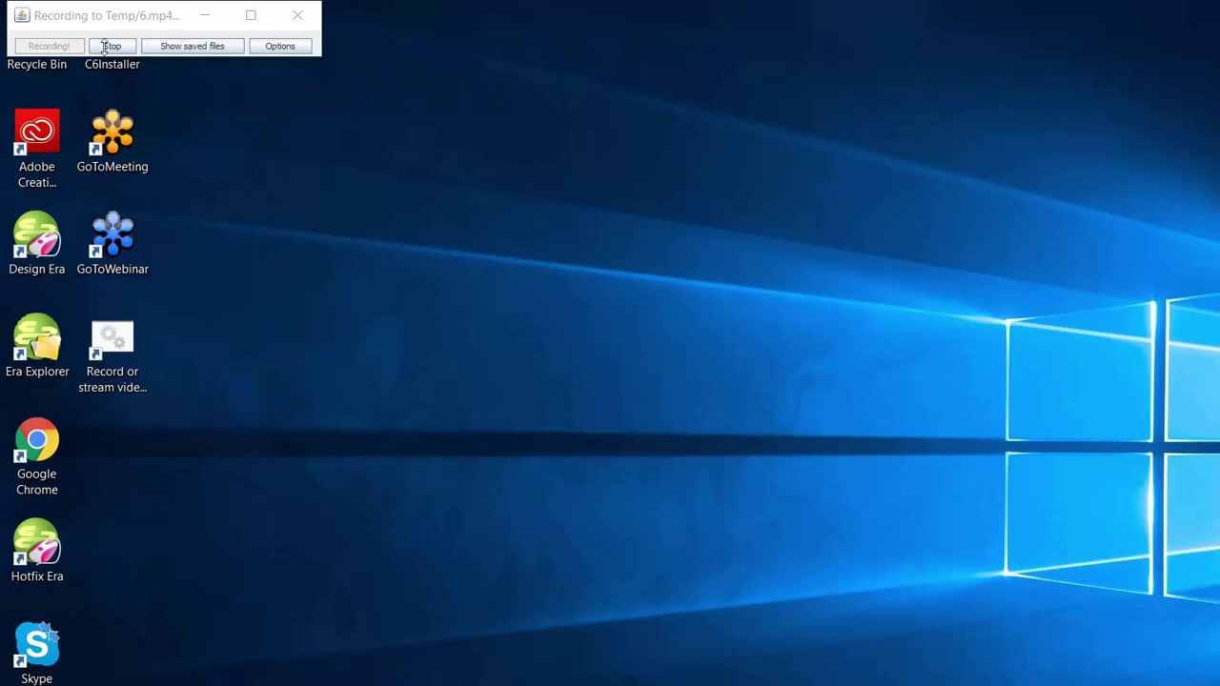
# Nudge the recorder window slightly to the right on the desktop
pyautogui.moveTo(60, 14); pyautogui.dragTo(210, 21)
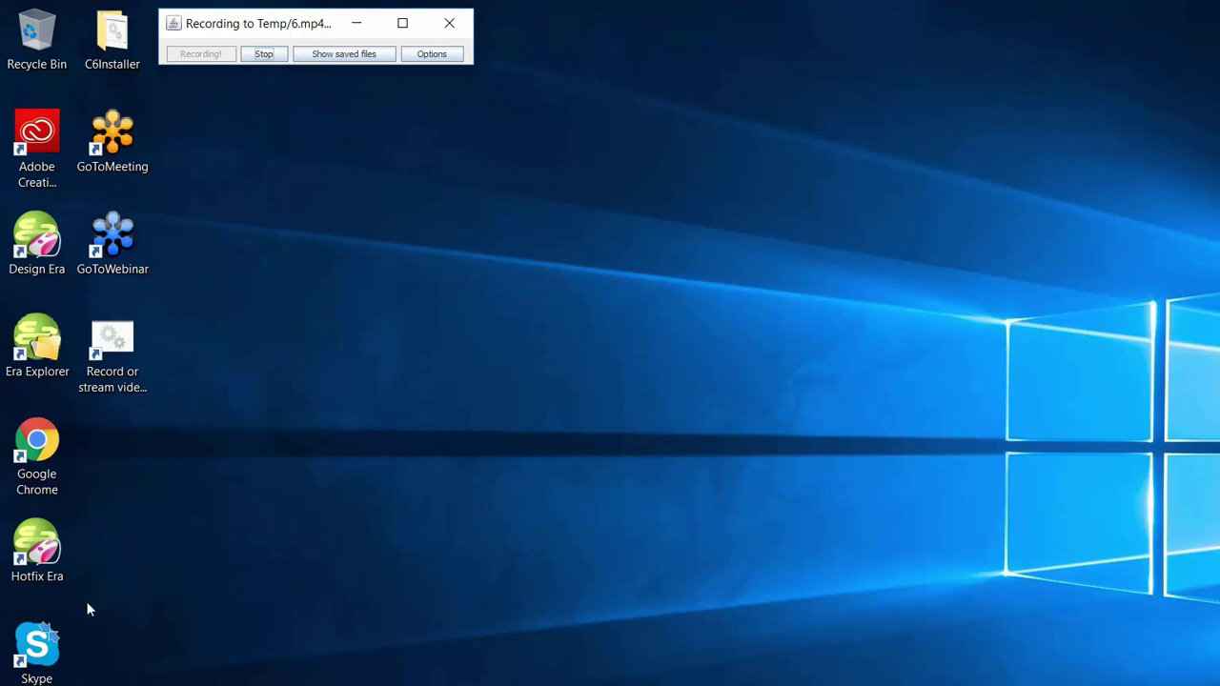
# Search the Start menu for 'co' and open Control Panel from the Best match
pyautogui.click(23, 682)
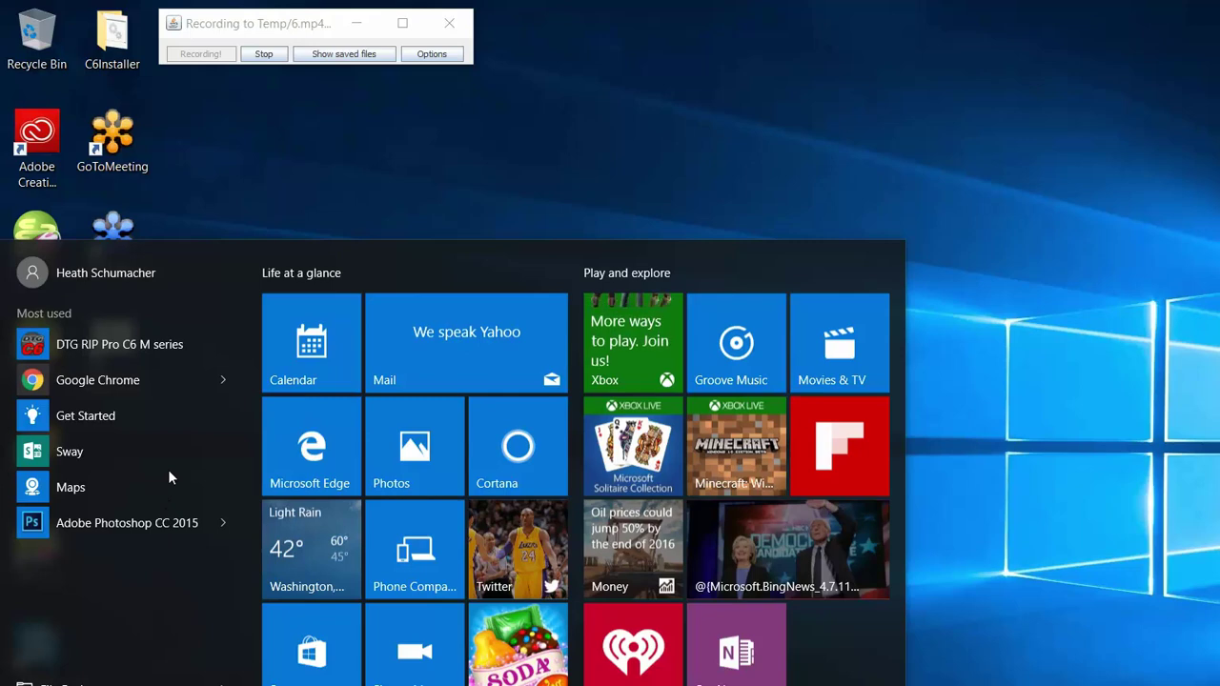
pyautogui.write('co')
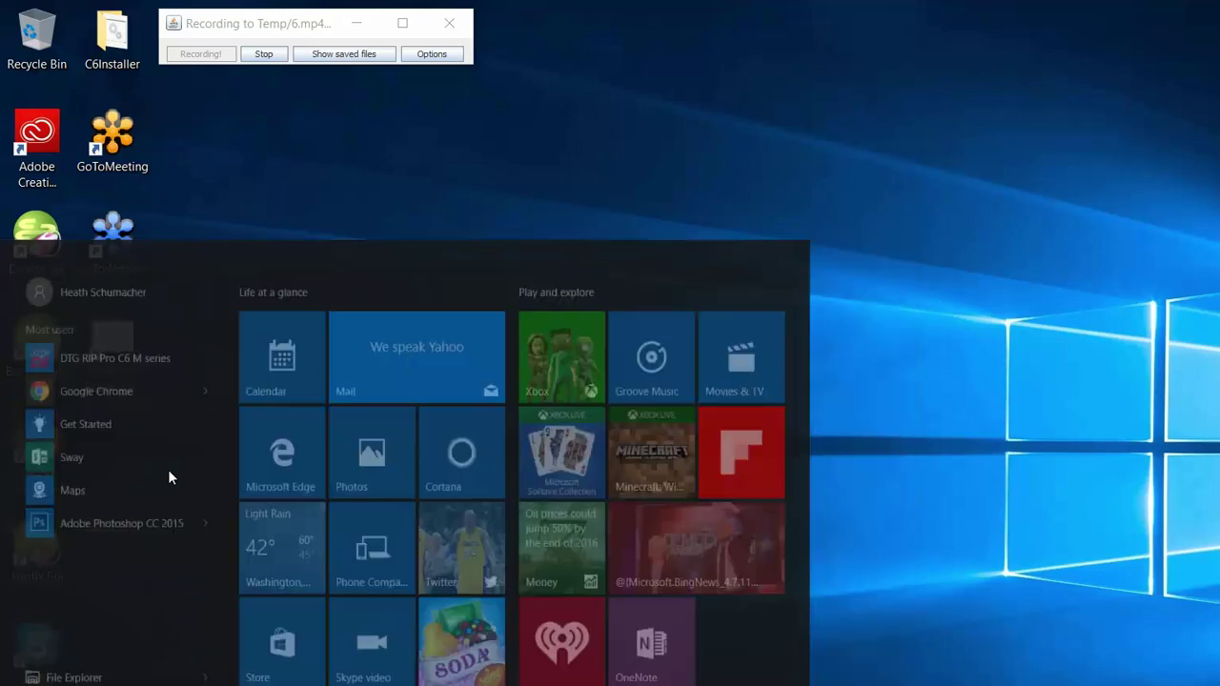
pyautogui.write('m')
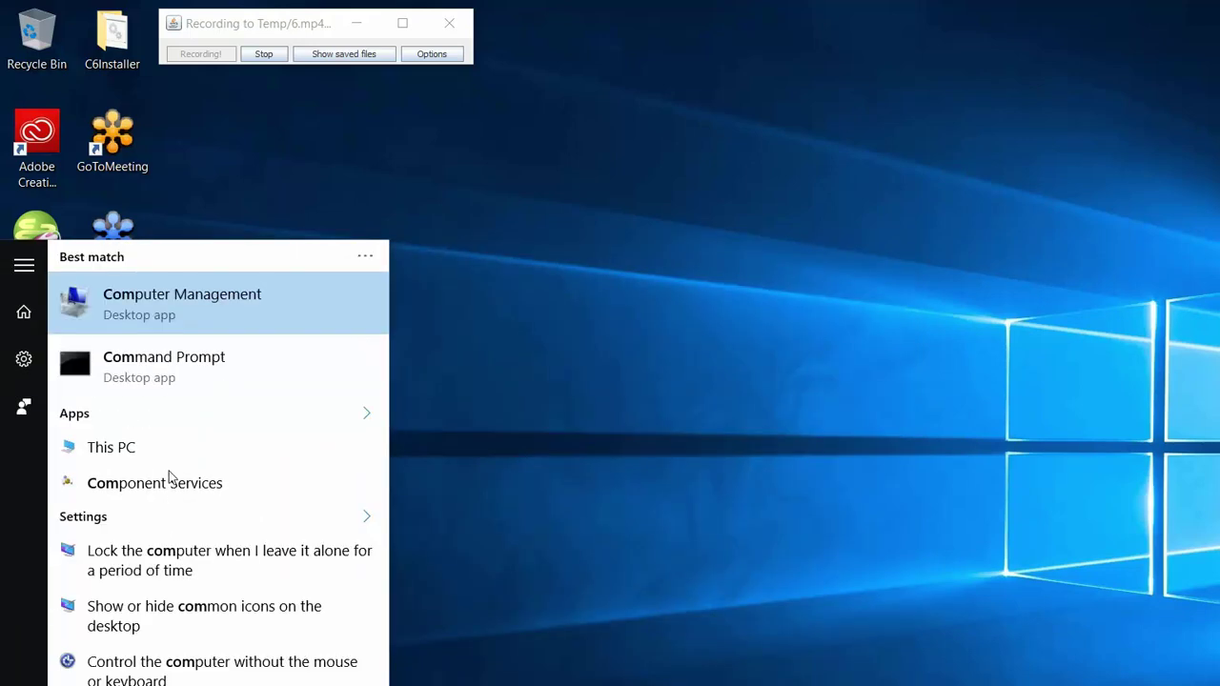
pyautogui.press('BackSpace')
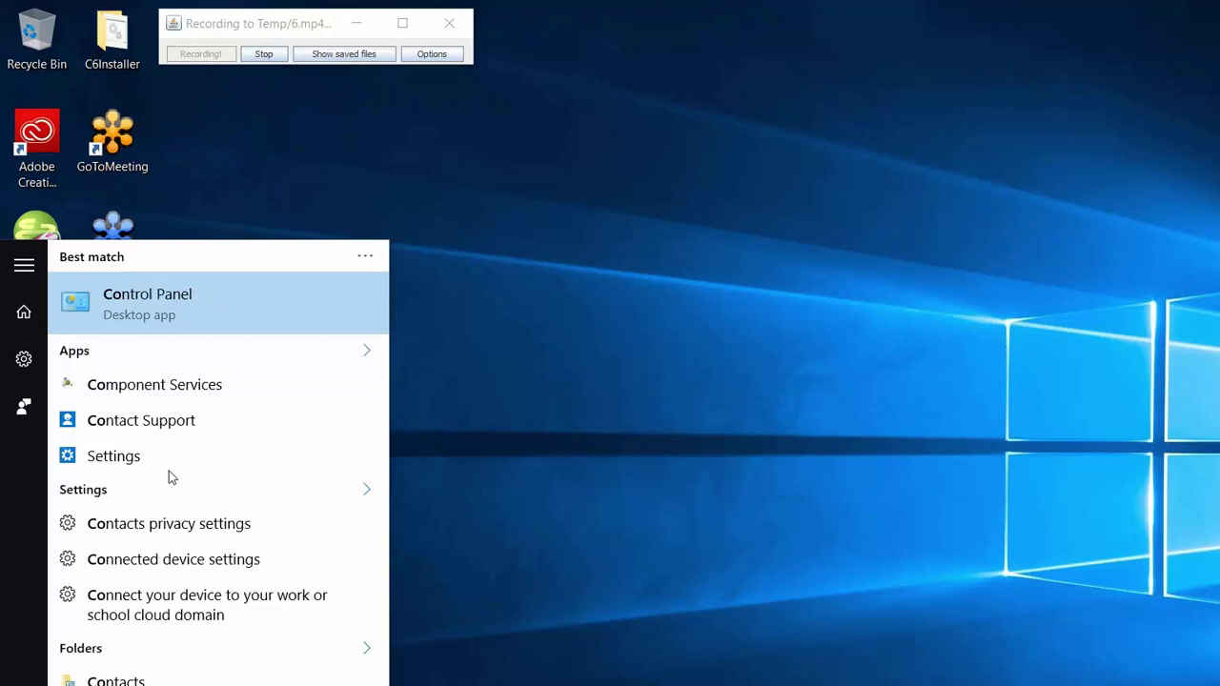
pyautogui.click(102, 230)
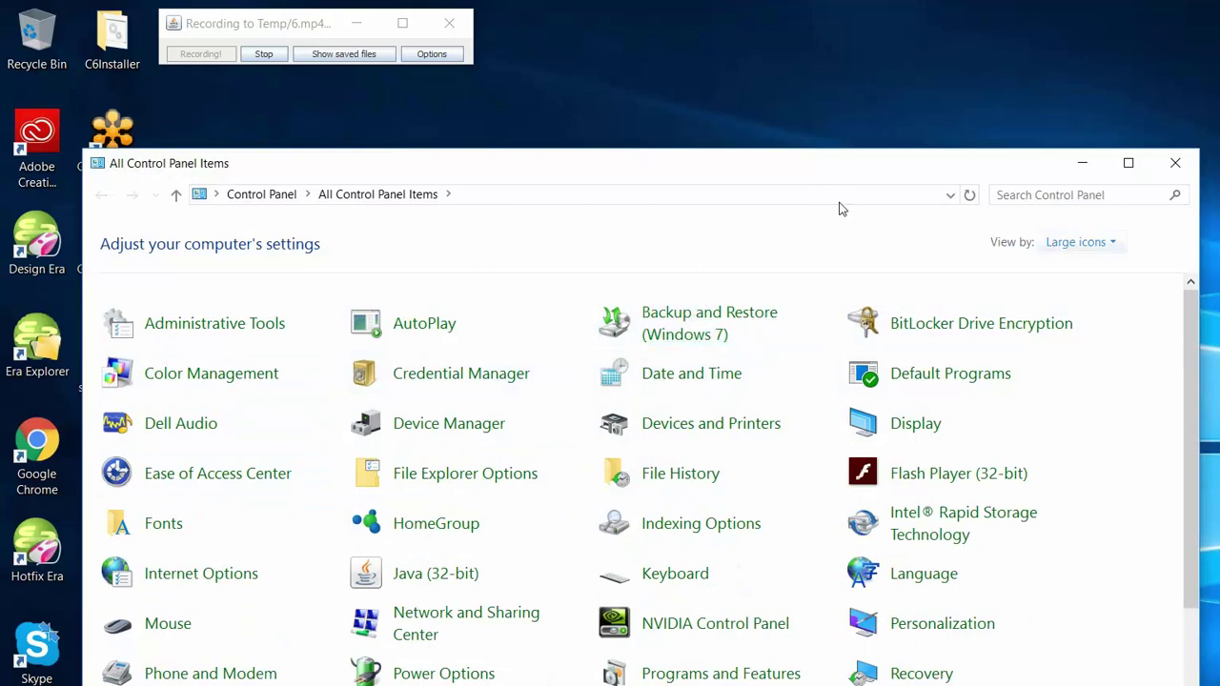
# Switch Control Panel's View by to Small icons and open Programs and Features
pyautogui.press('Tab')
pyautogui.press('Return')
pyautogui.press('Down')
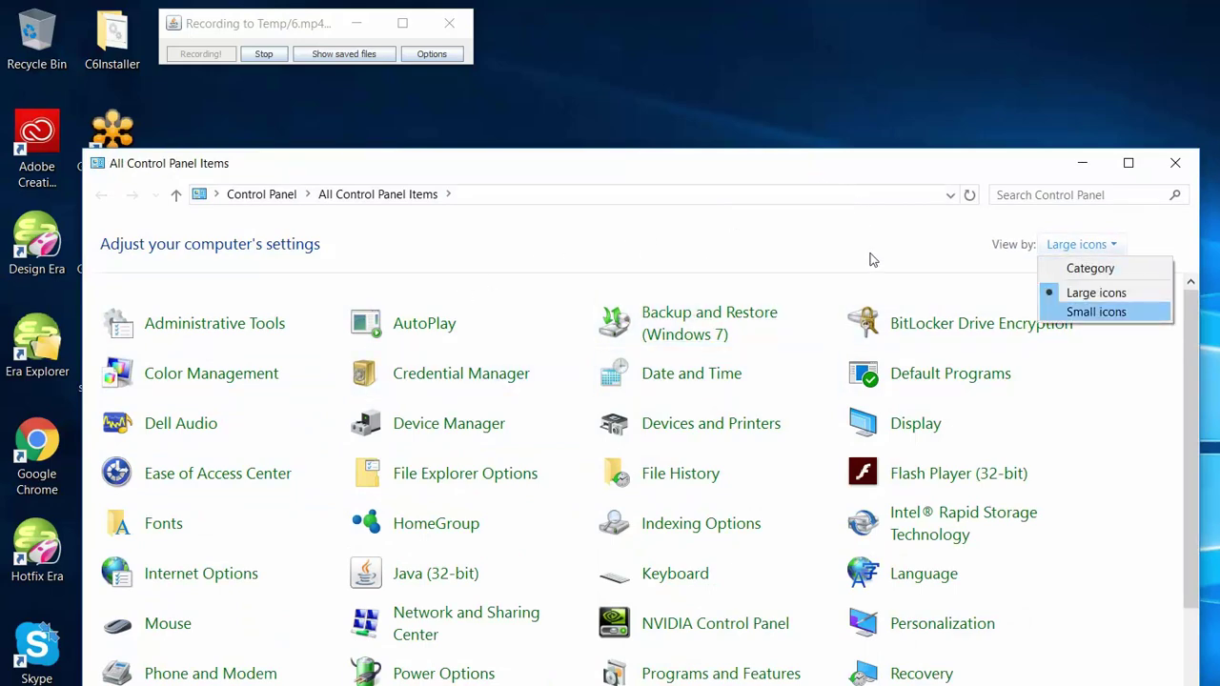
pyautogui.press('Return')
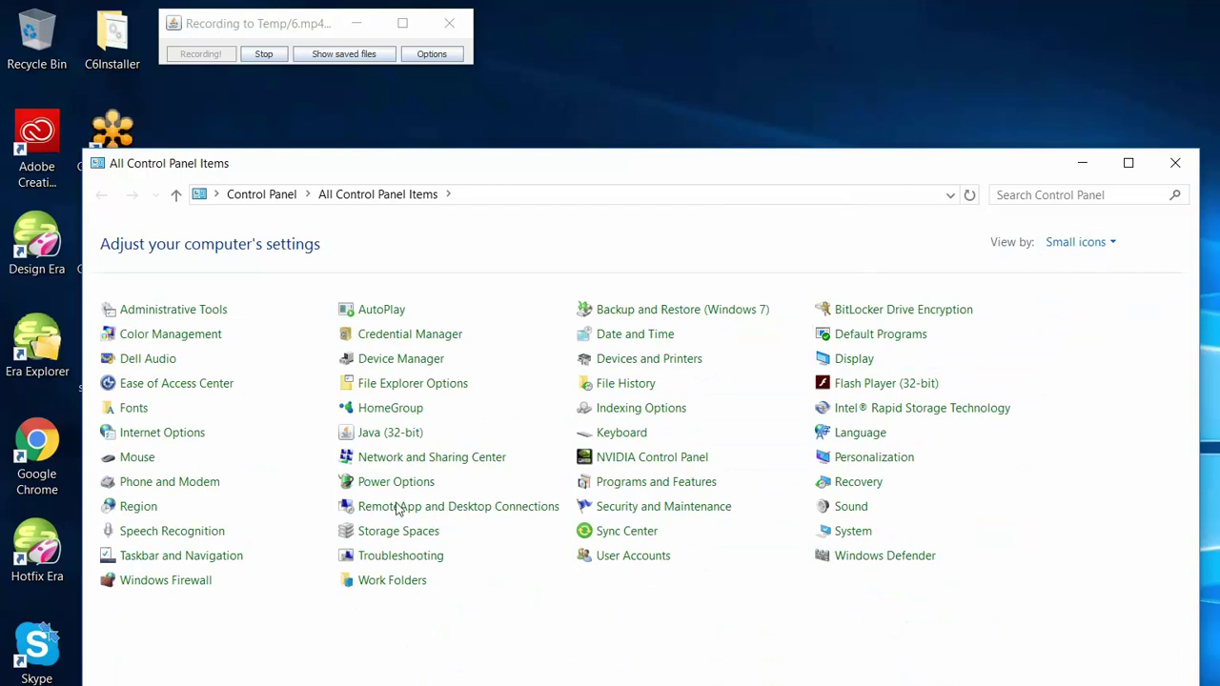
pyautogui.write('pr')
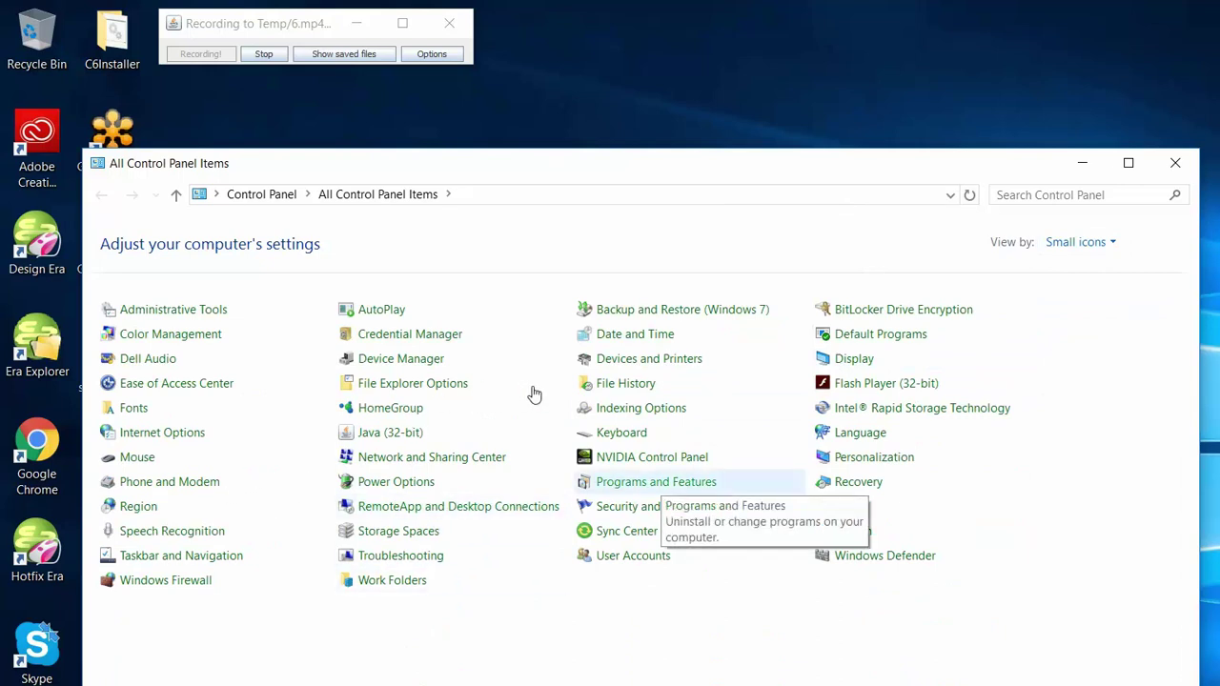
pyautogui.press('Return')
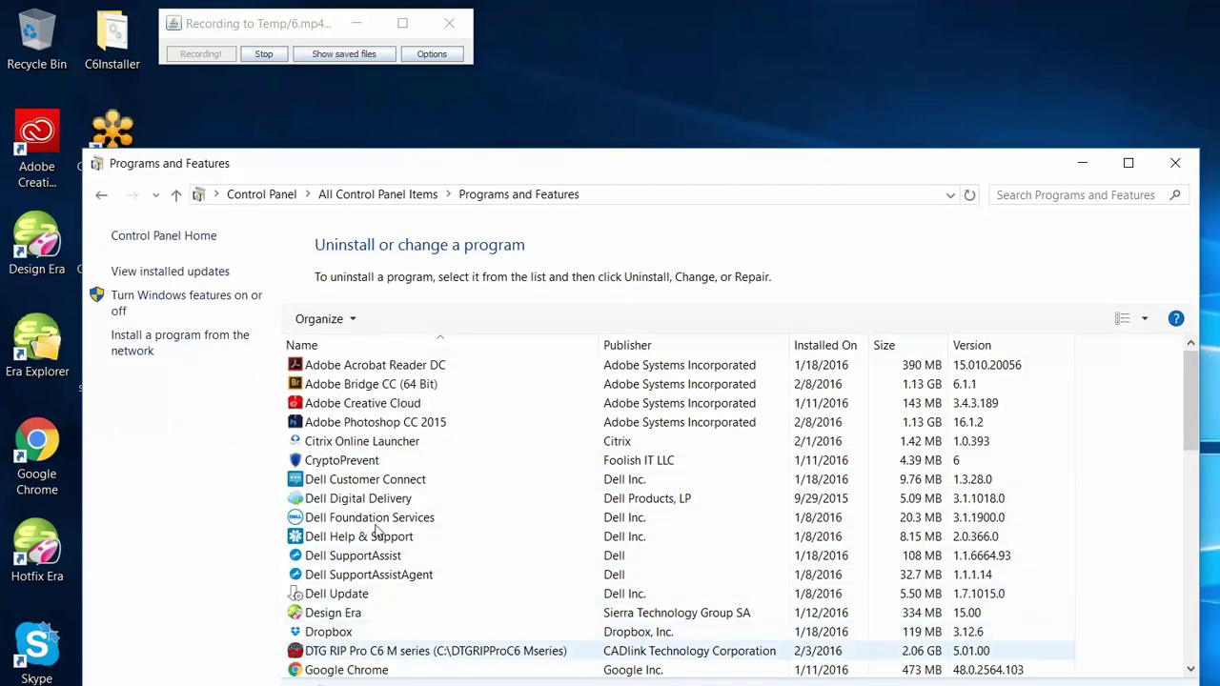
# Uninstall DTG RIP Pro C6 M series with restart postponed, then close Programs and Features
pyautogui.click(433, 651)
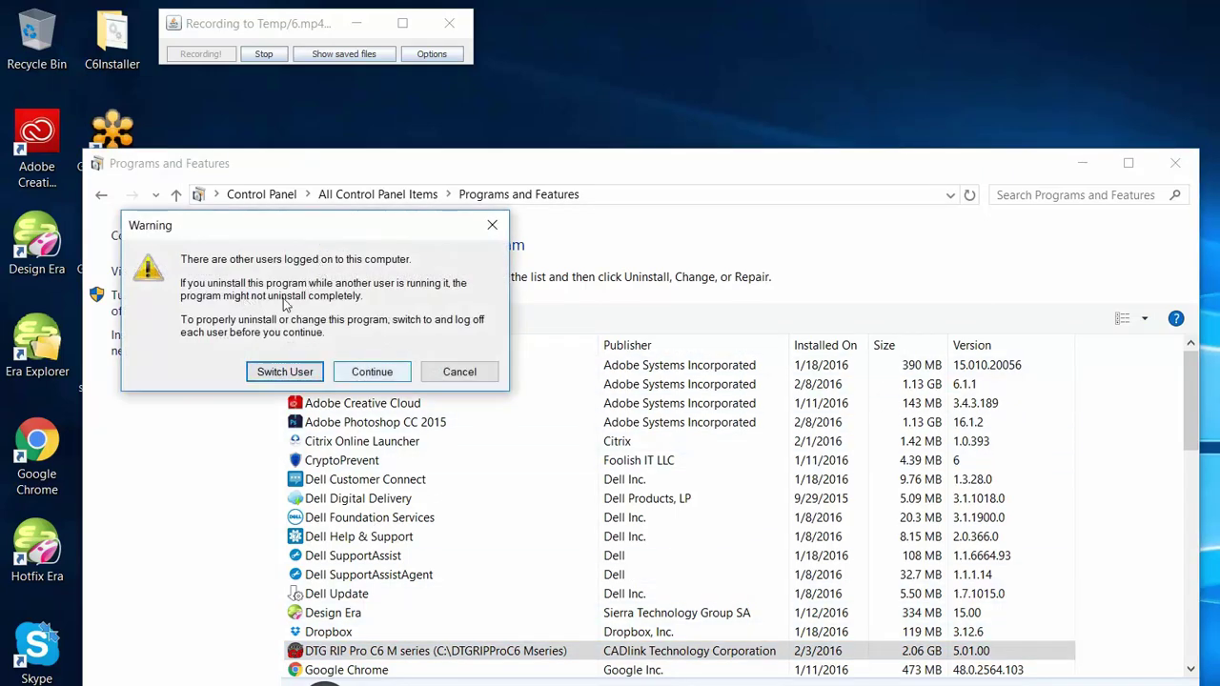
pyautogui.click(372, 371)
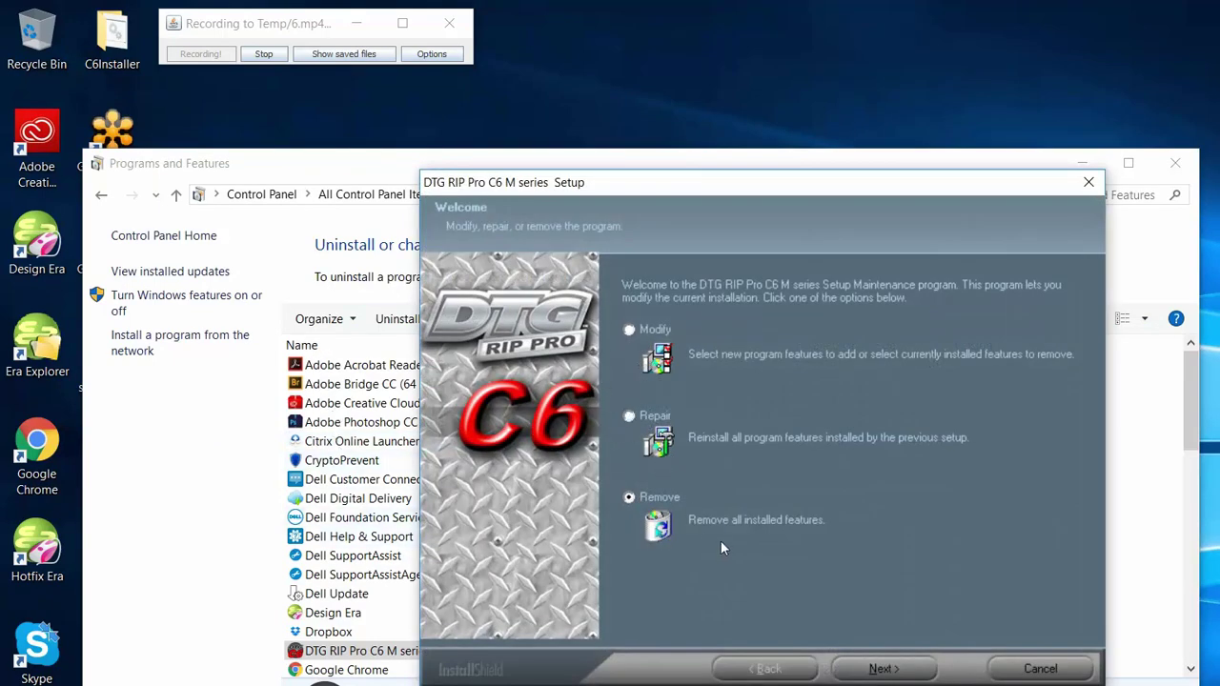
pyautogui.press('Return')
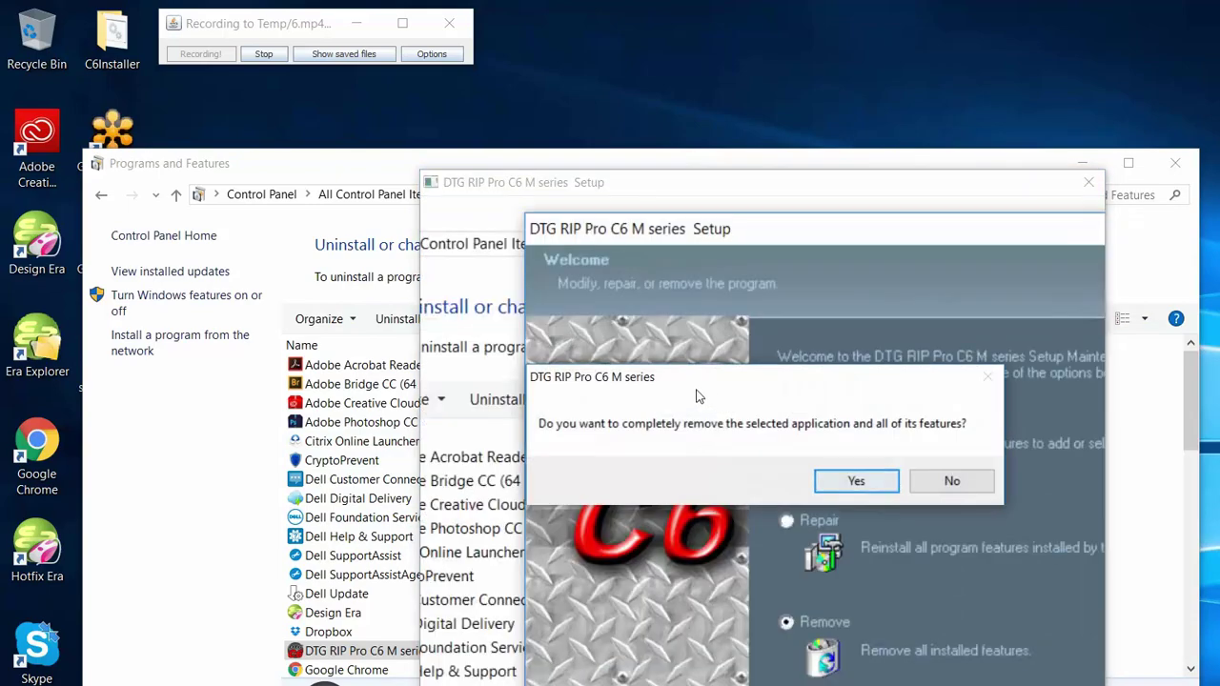
pyautogui.press('Return')
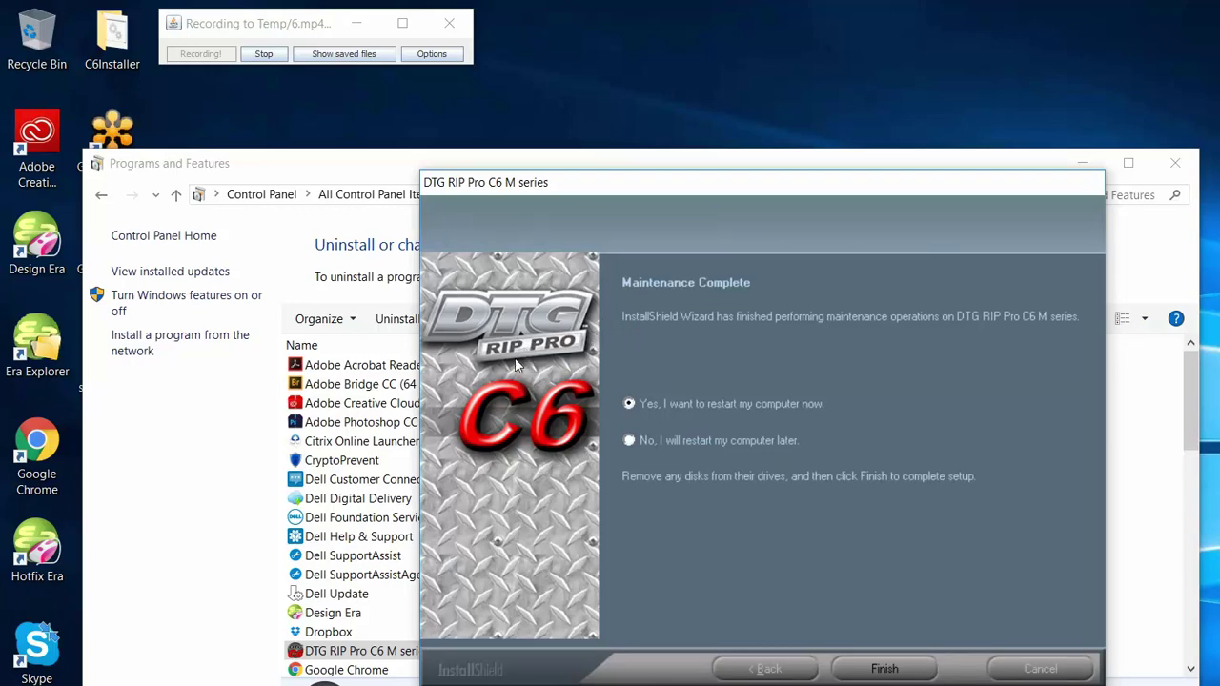
pyautogui.press('Down')
pyautogui.press('Return')
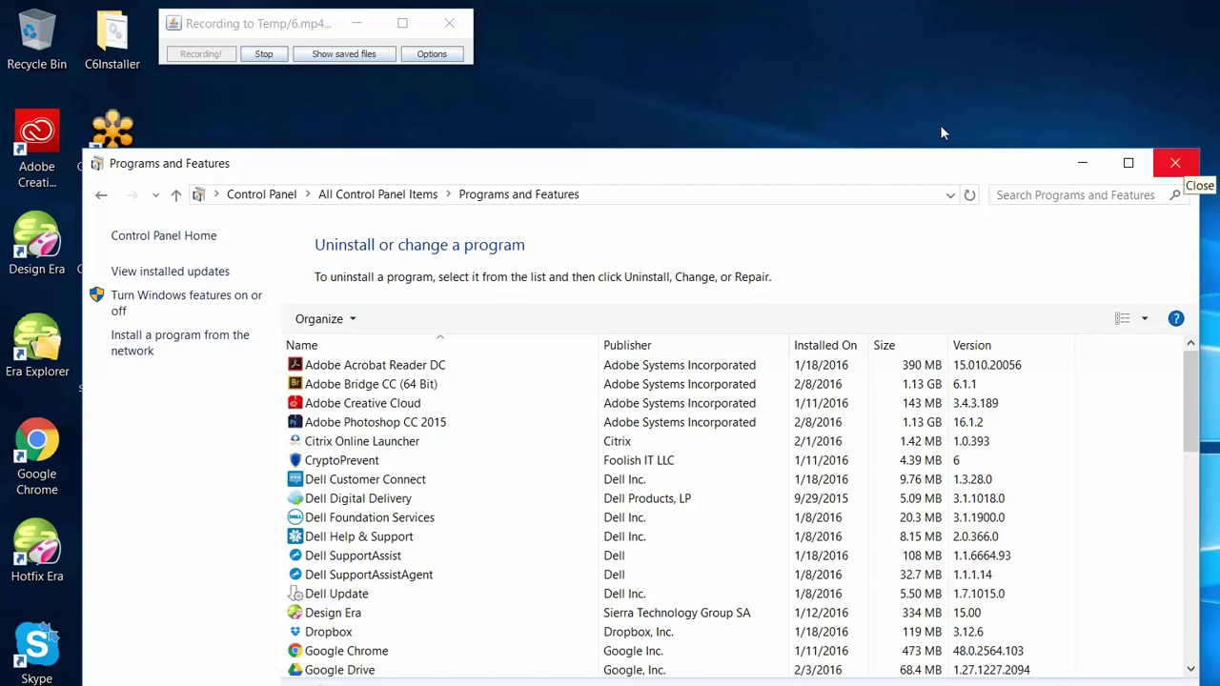
pyautogui.hotkey('alt', 'F4')
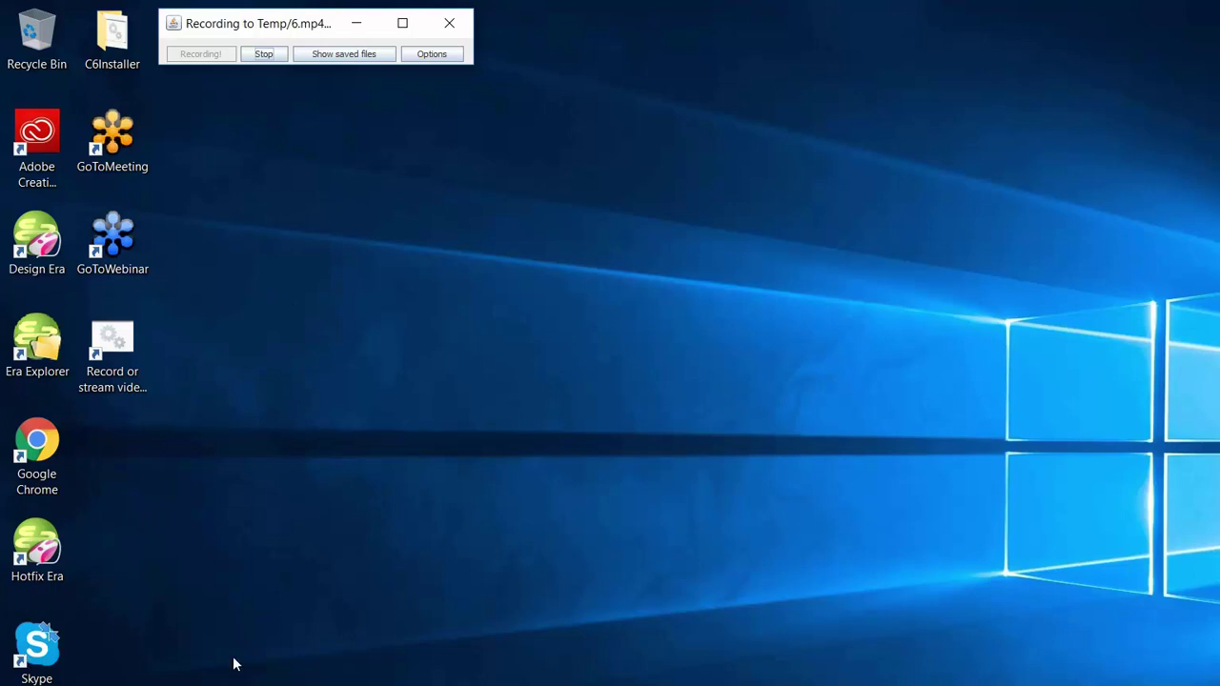
# Open File Explorer and go to the C:\DTGRIPProC6 Mseries folder
pyautogui.press('super+e')
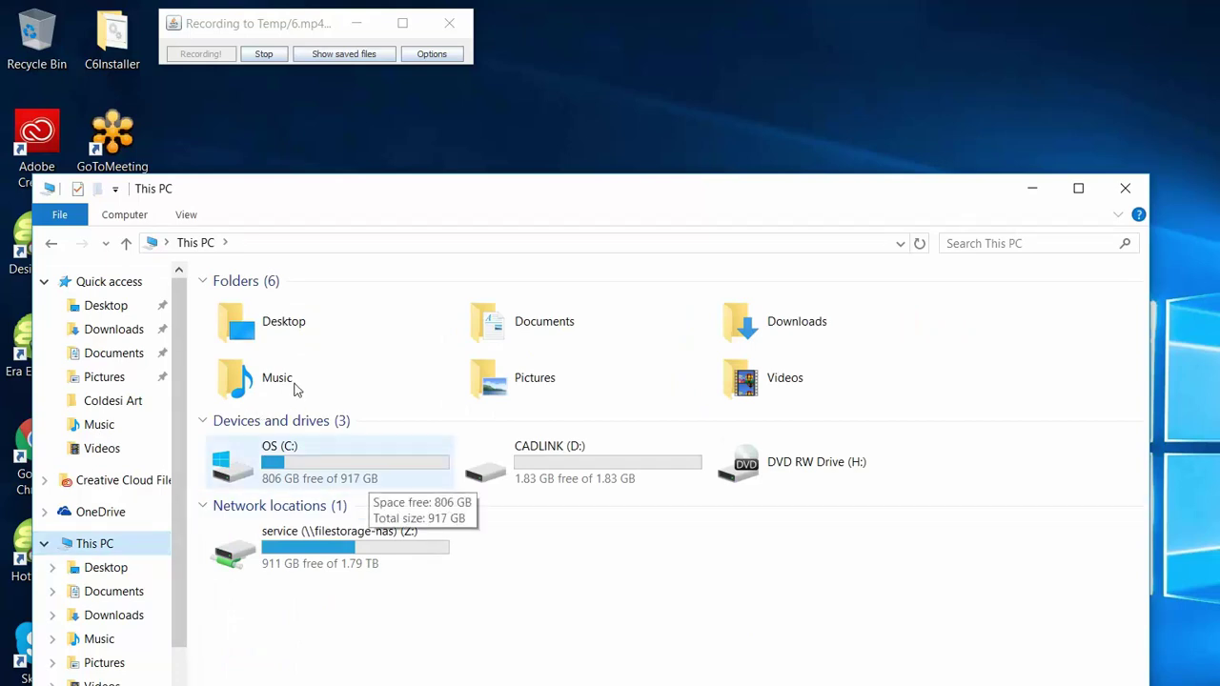
pyautogui.doubleClick(367, 475)
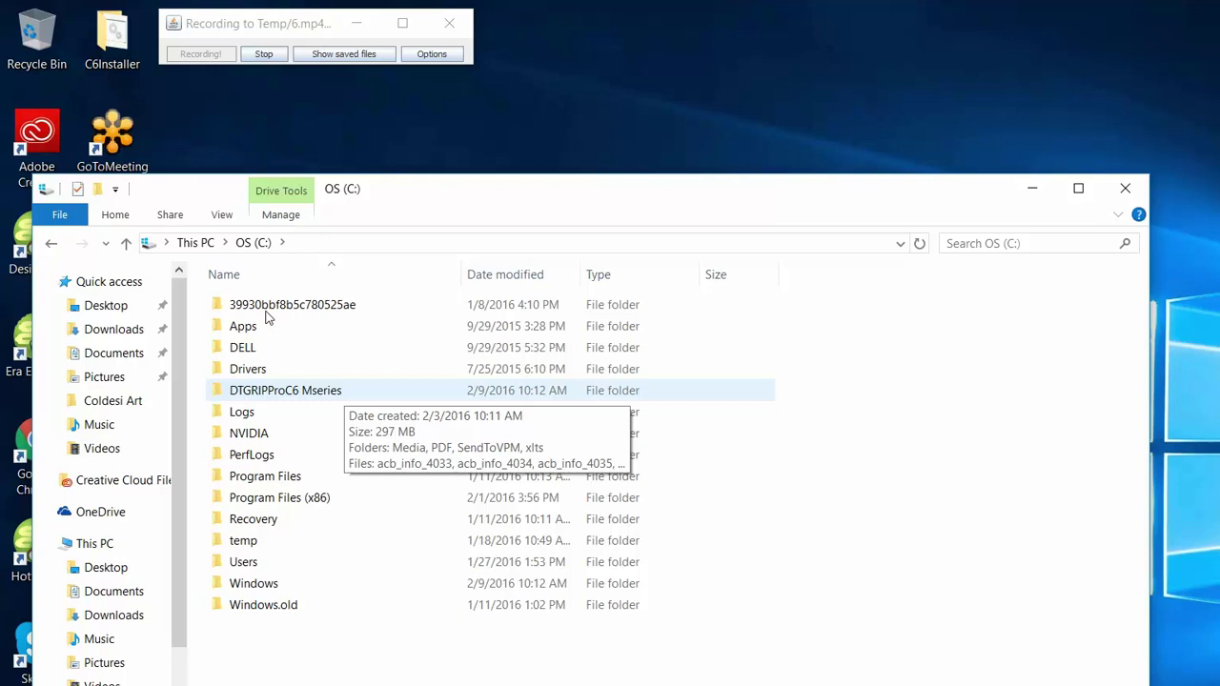
pyautogui.press('Return')
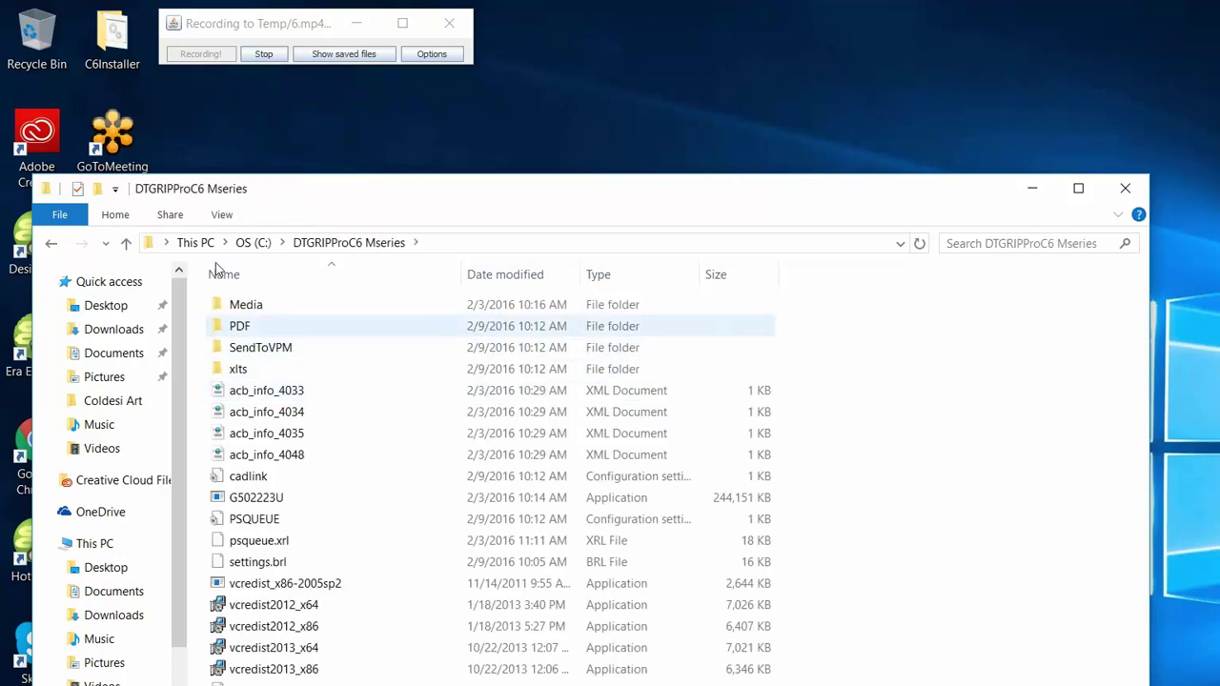
# Look through the Media folder and its DTGVIPR2 subfolder, then return to Media
pyautogui.press('Down')
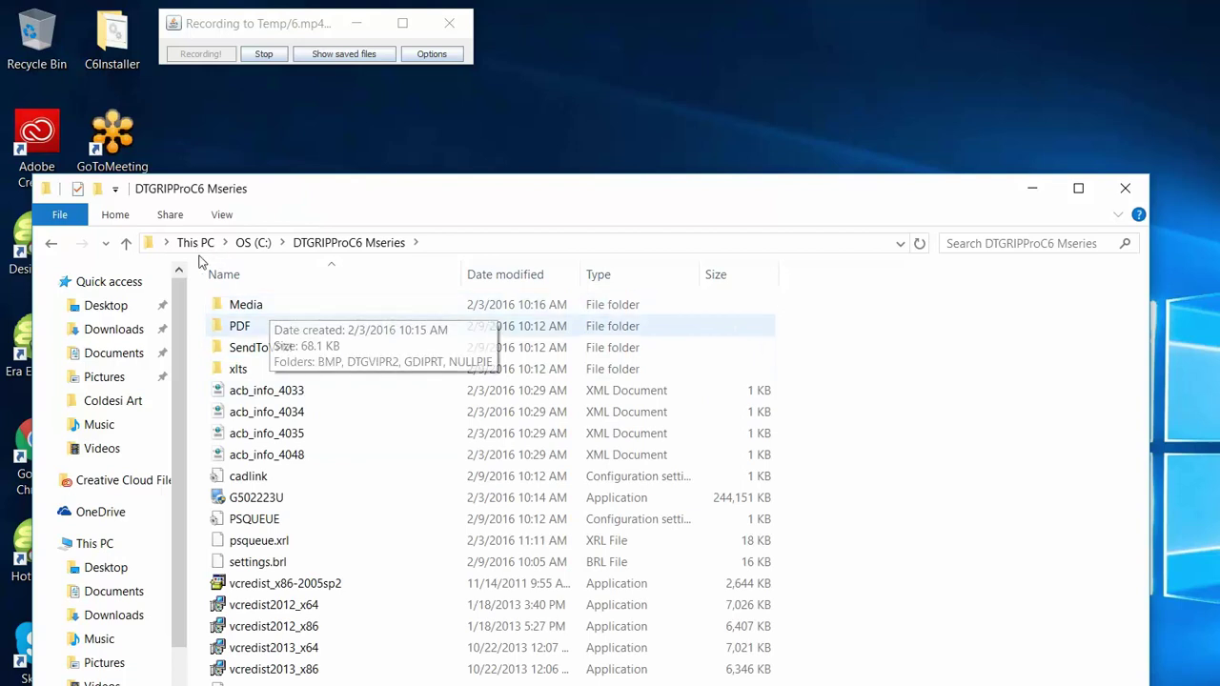
pyautogui.press('Up')
pyautogui.press('Return')
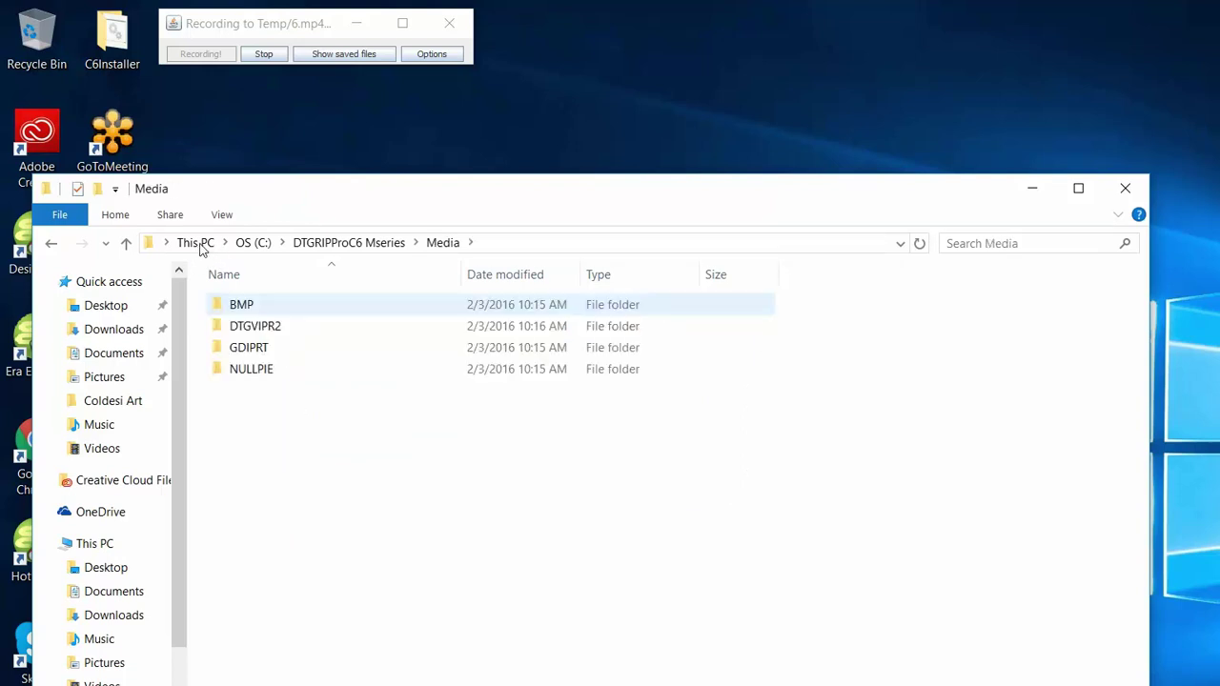
pyautogui.press('Down')
pyautogui.press('Down')
pyautogui.press('Up')
pyautogui.press('Return')
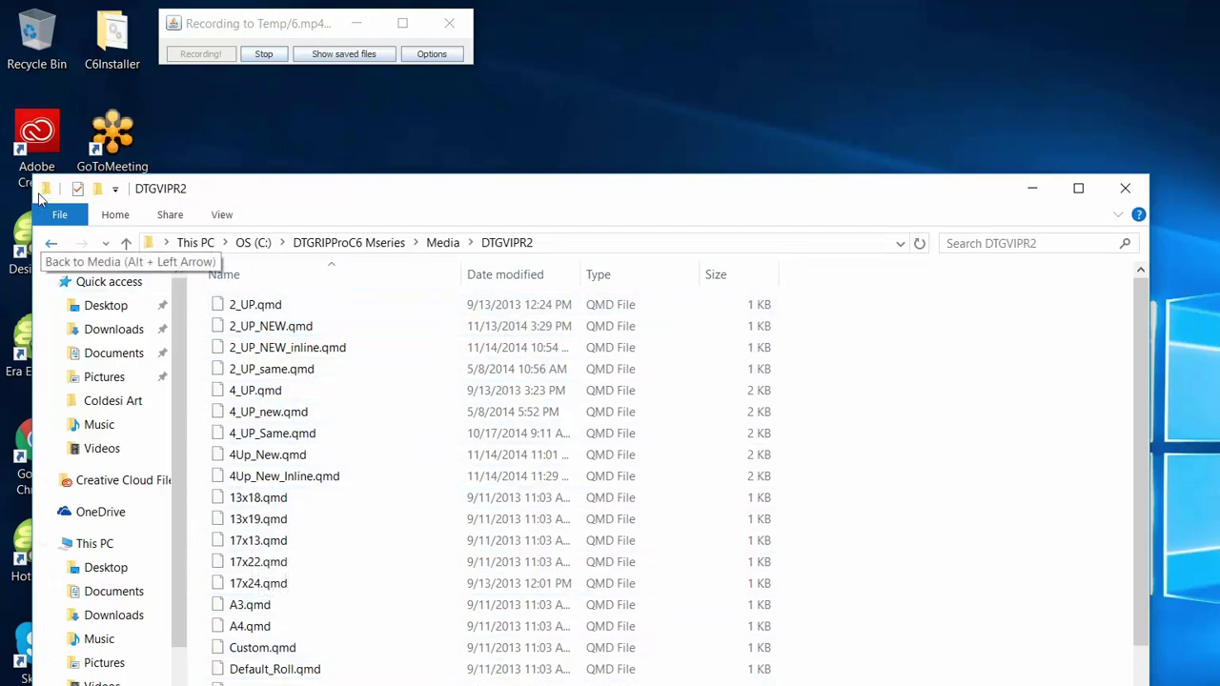
pyautogui.hotkey('alt', 'Left')
pyautogui.hotkey('alt', 'Left')
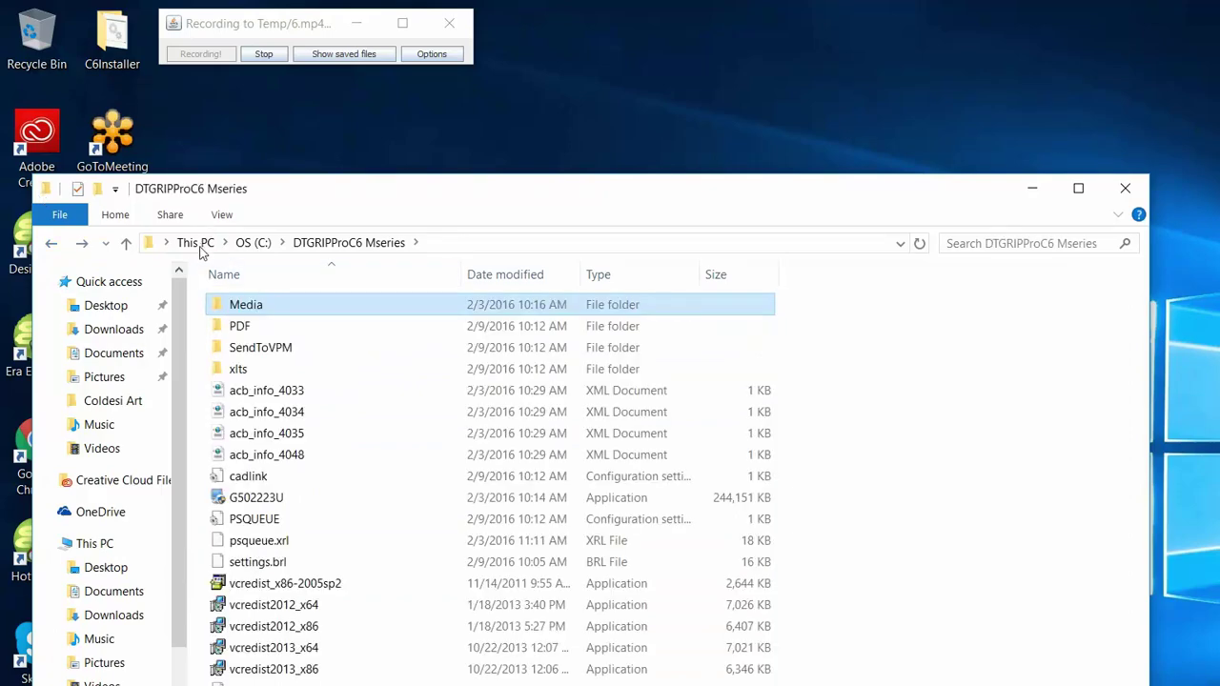
# Go up to OS (C:), delete the DTGRIPProC6 Mseries folder, and close File Explorer
pyautogui.rightClick(250, 306)
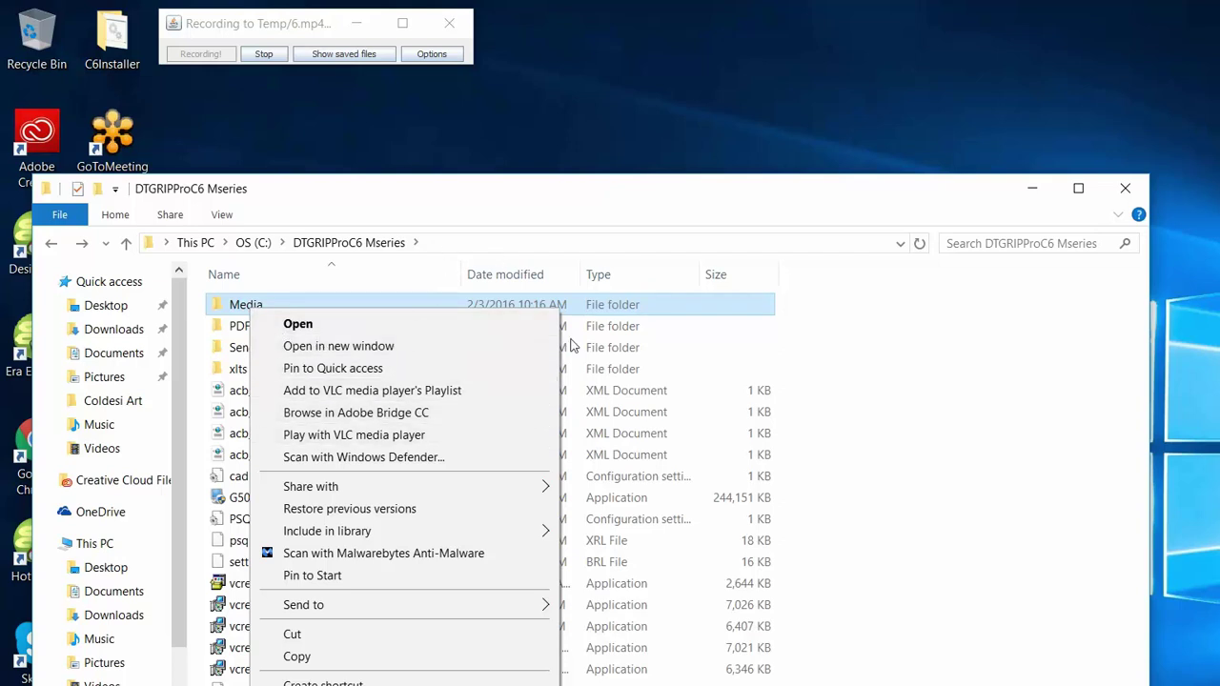
pyautogui.click(793, 358)
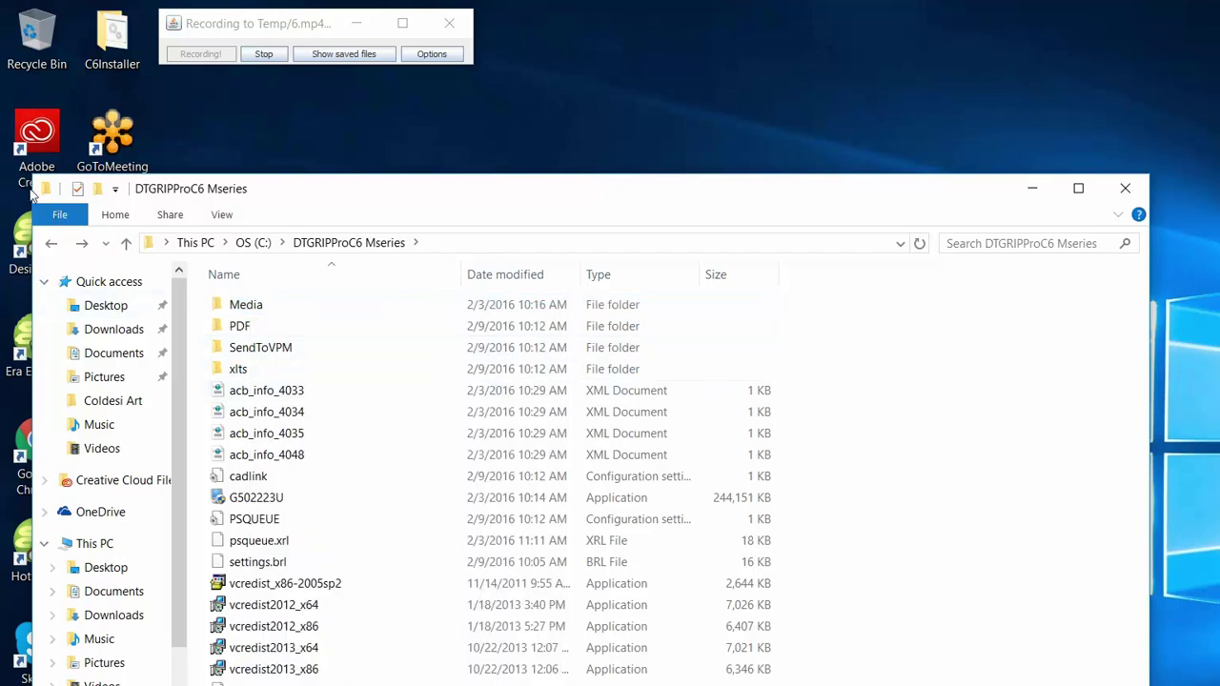
pyautogui.hotkey('alt', 'Up')
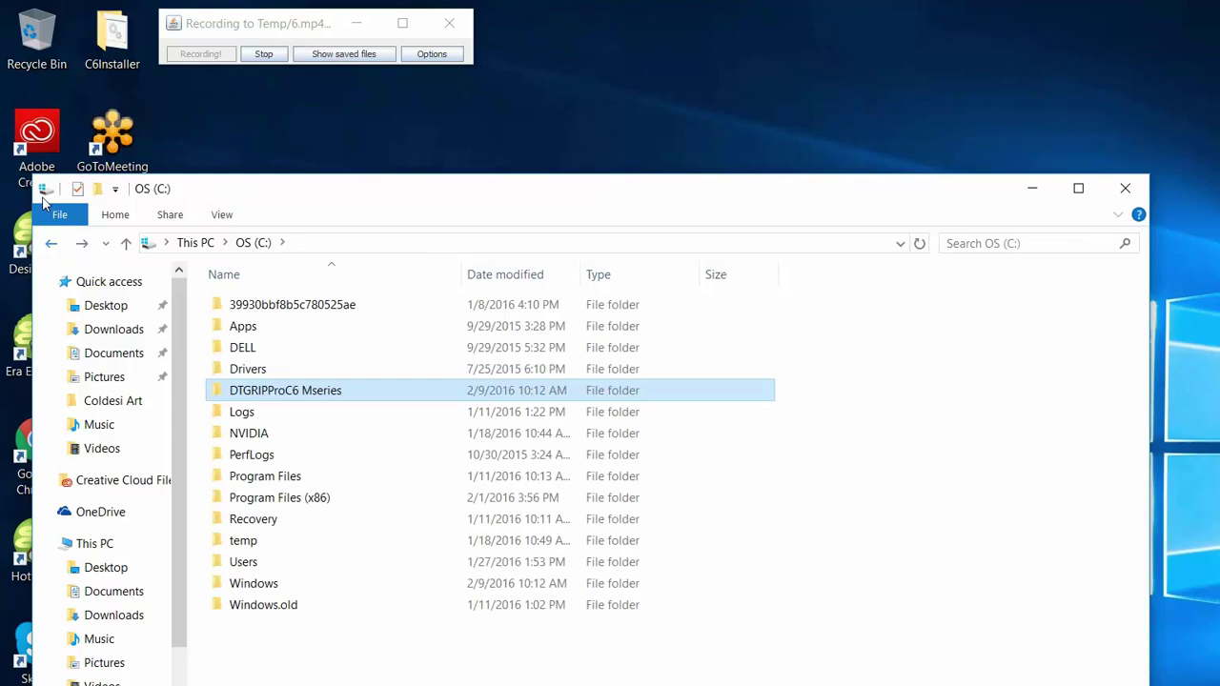
pyautogui.hotkey('shift', 'F10')
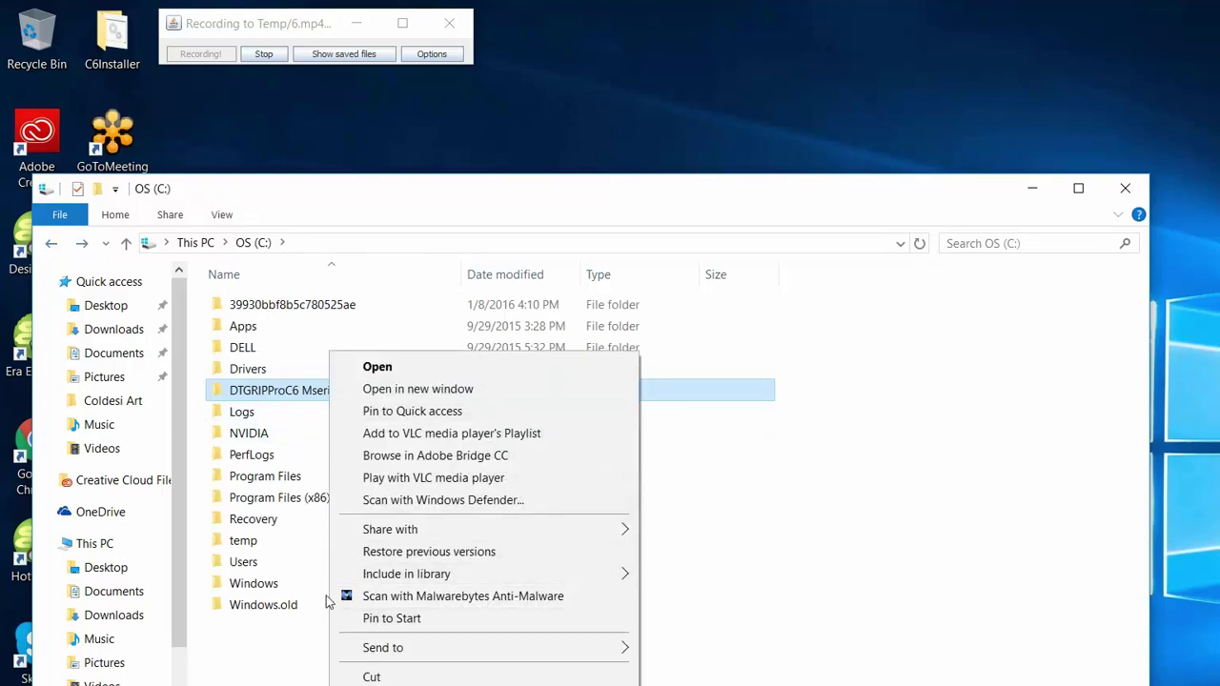
pyautogui.press('d')
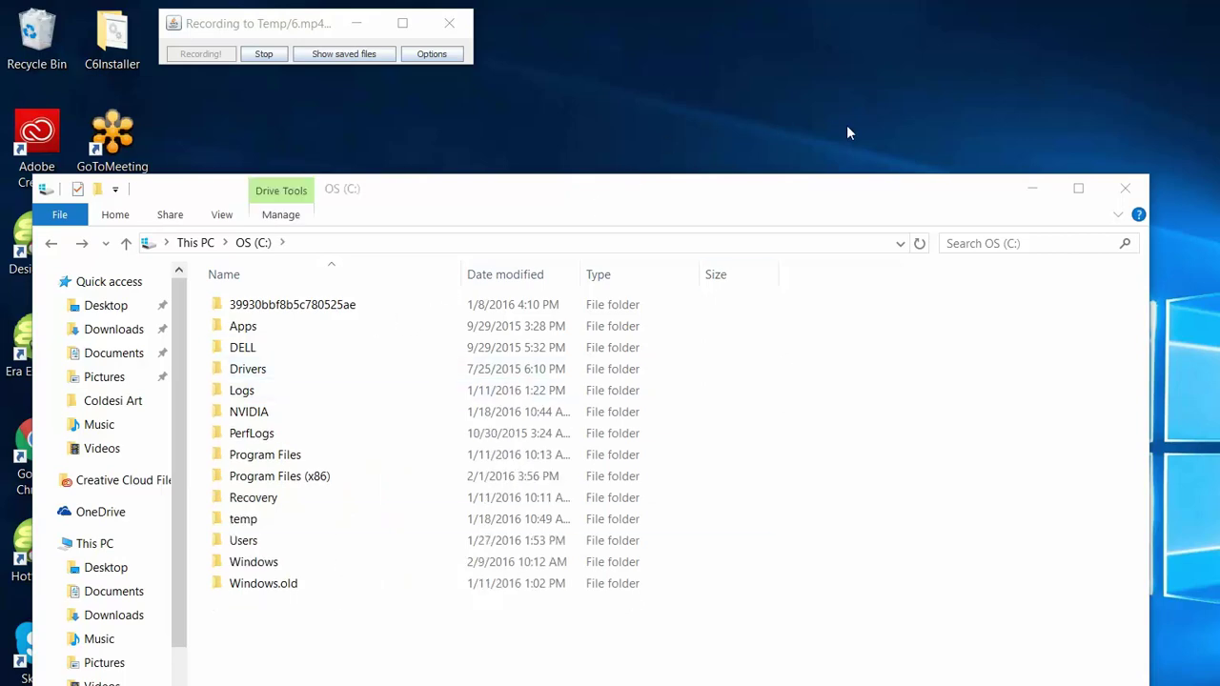
pyautogui.hotkey('alt', 'F4')
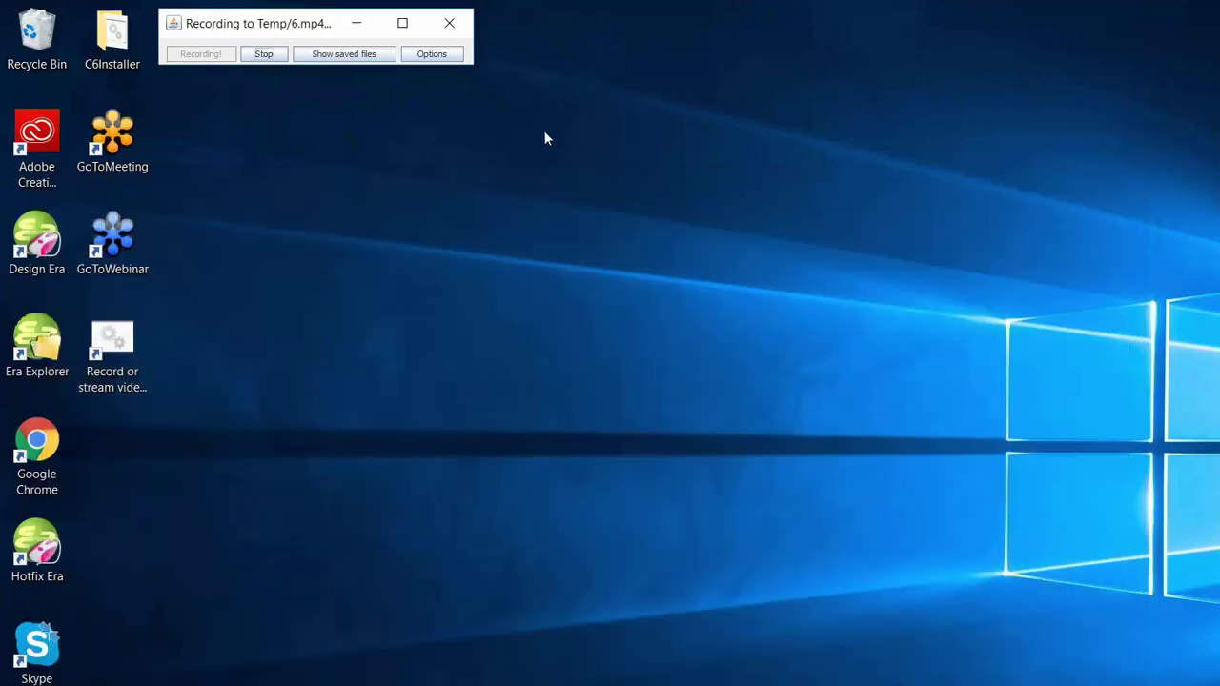
pyautogui.click(444, 673)
pyautogui.hotkey('alt', 'Tab')
pyautogui.click(21, 682)
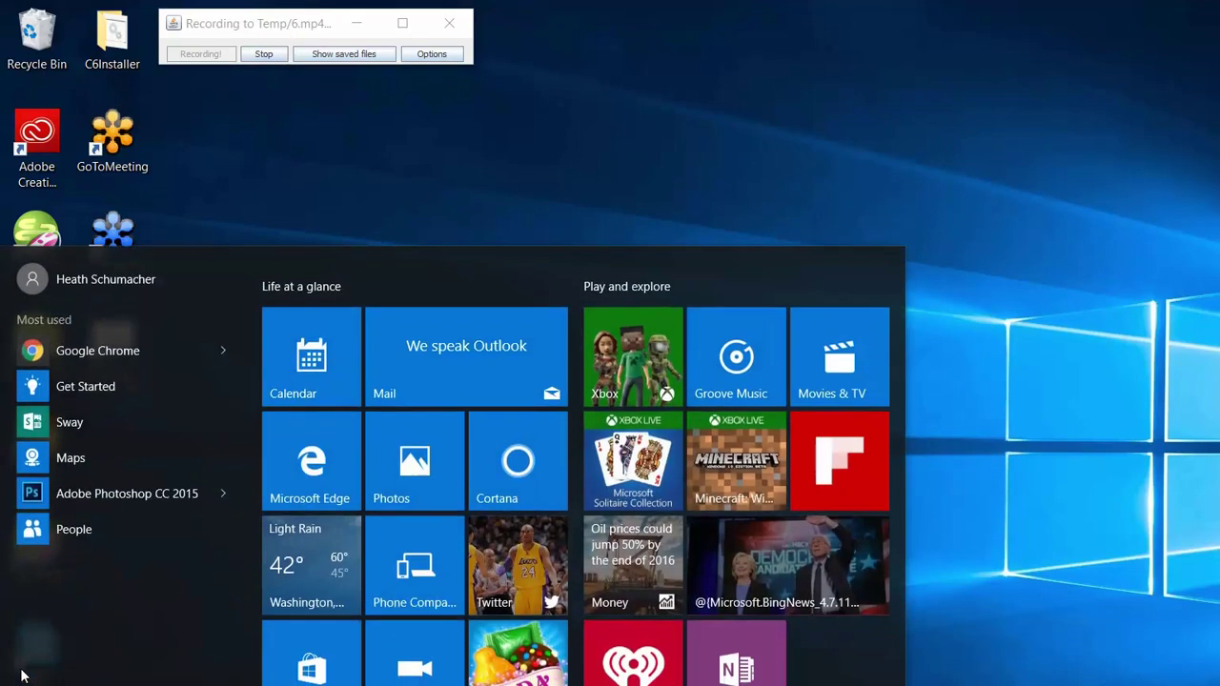
pyautogui.click(85, 638)
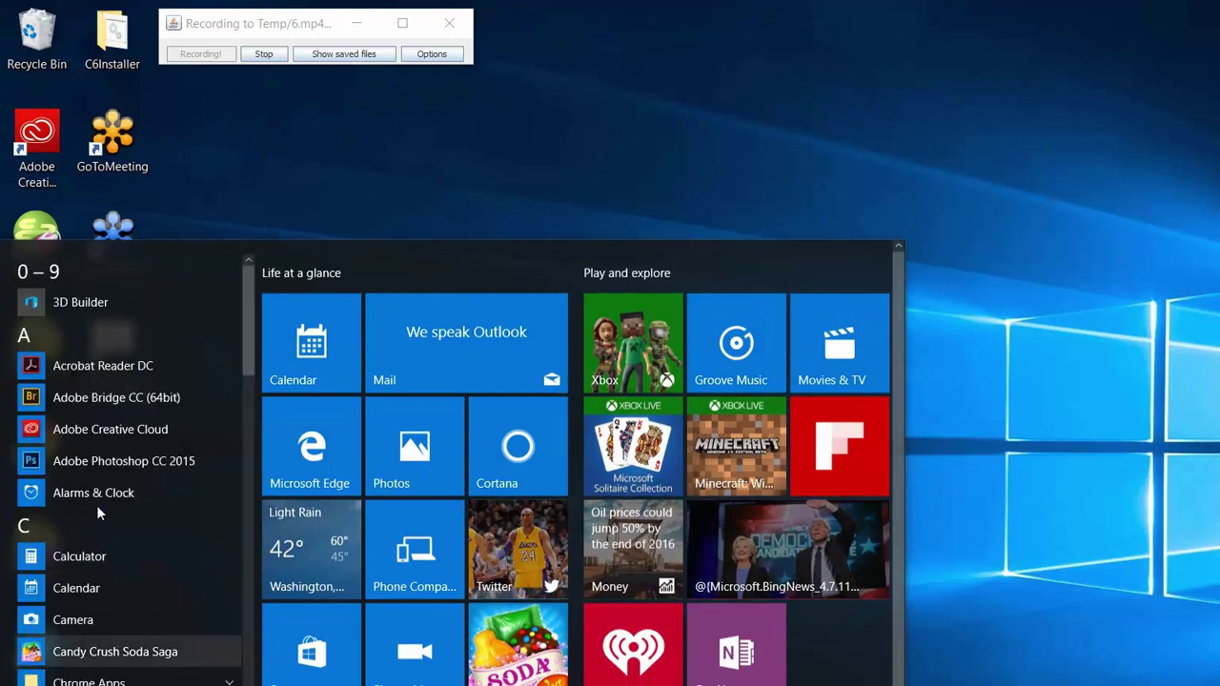
pyautogui.scroll(-3, 100, 440)
pyautogui.scroll(-3, 100, 440)
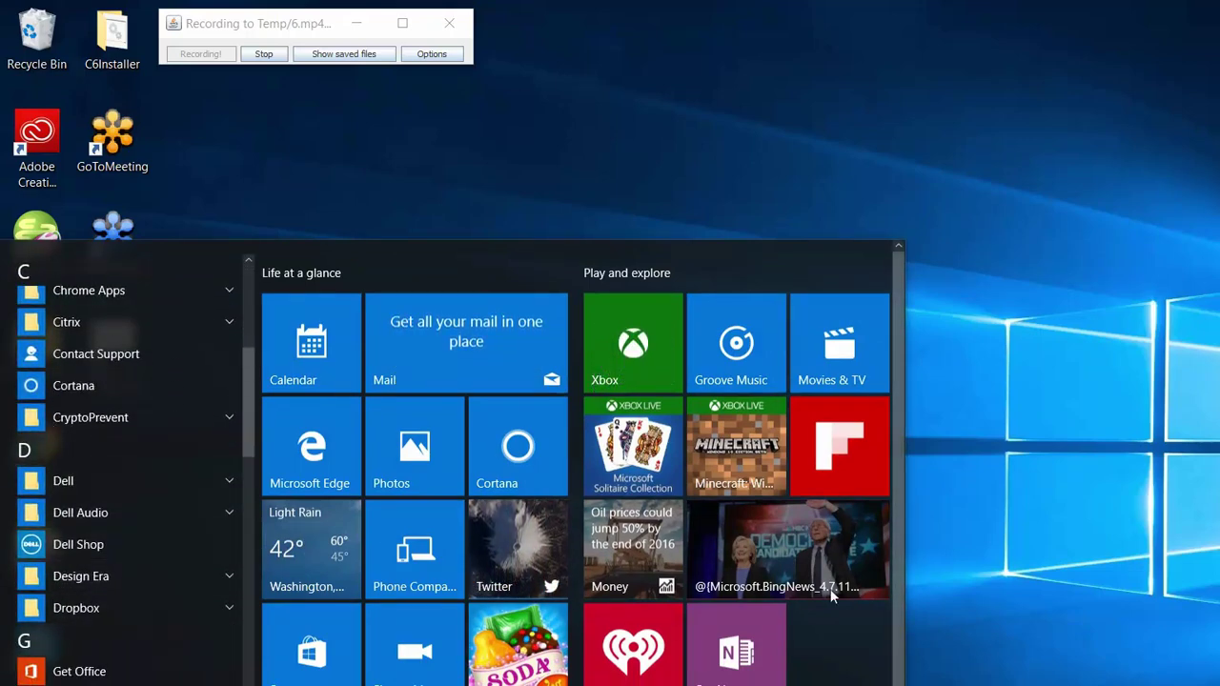
pyautogui.press('Escape')
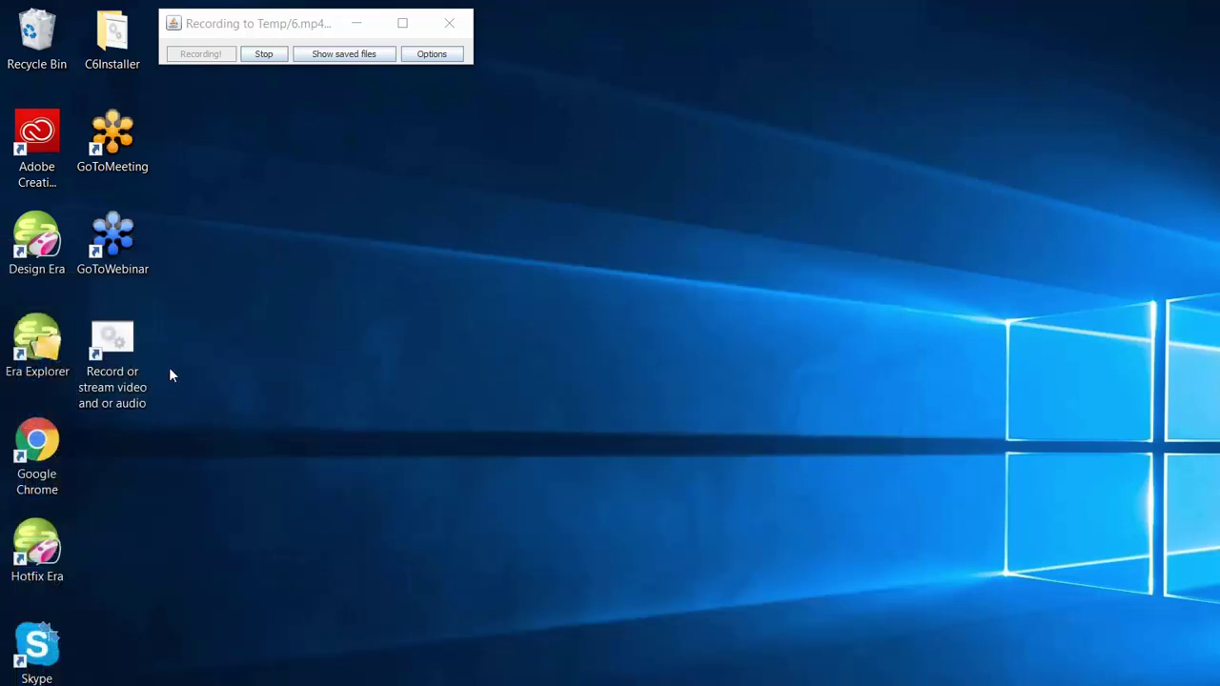
# Empty the desktop Recycle Bin and confirm the permanent deletion
pyautogui.rightClick(35, 34)
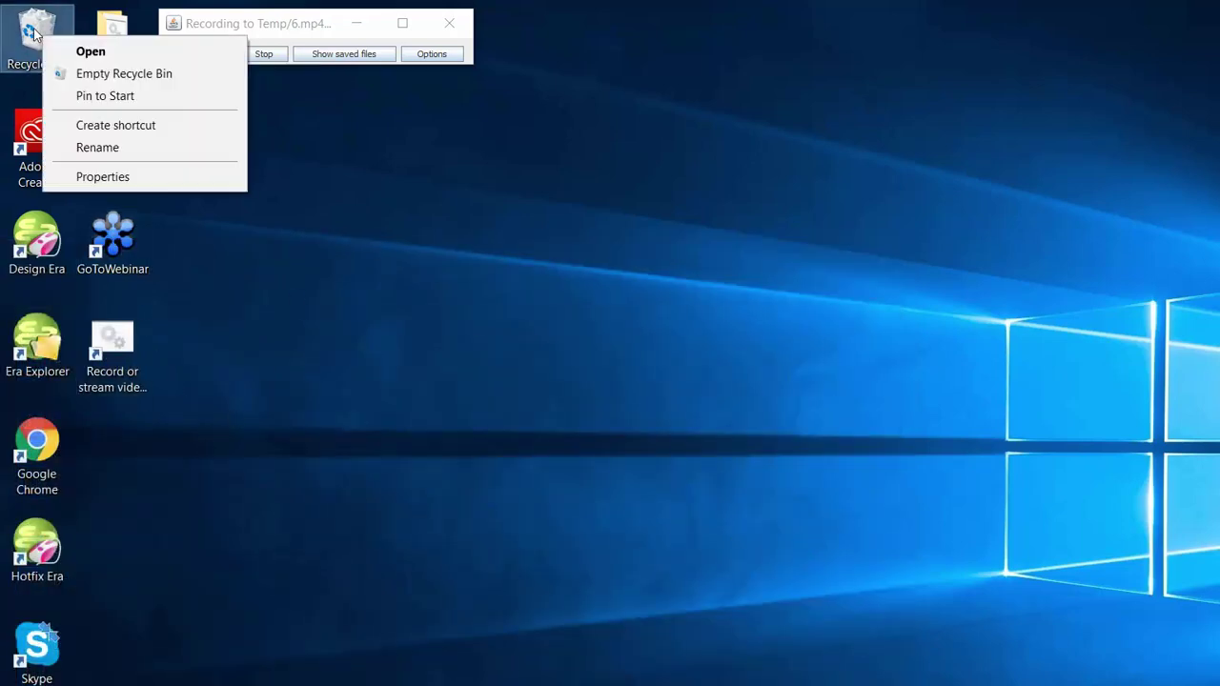
pyautogui.click(69, 66)
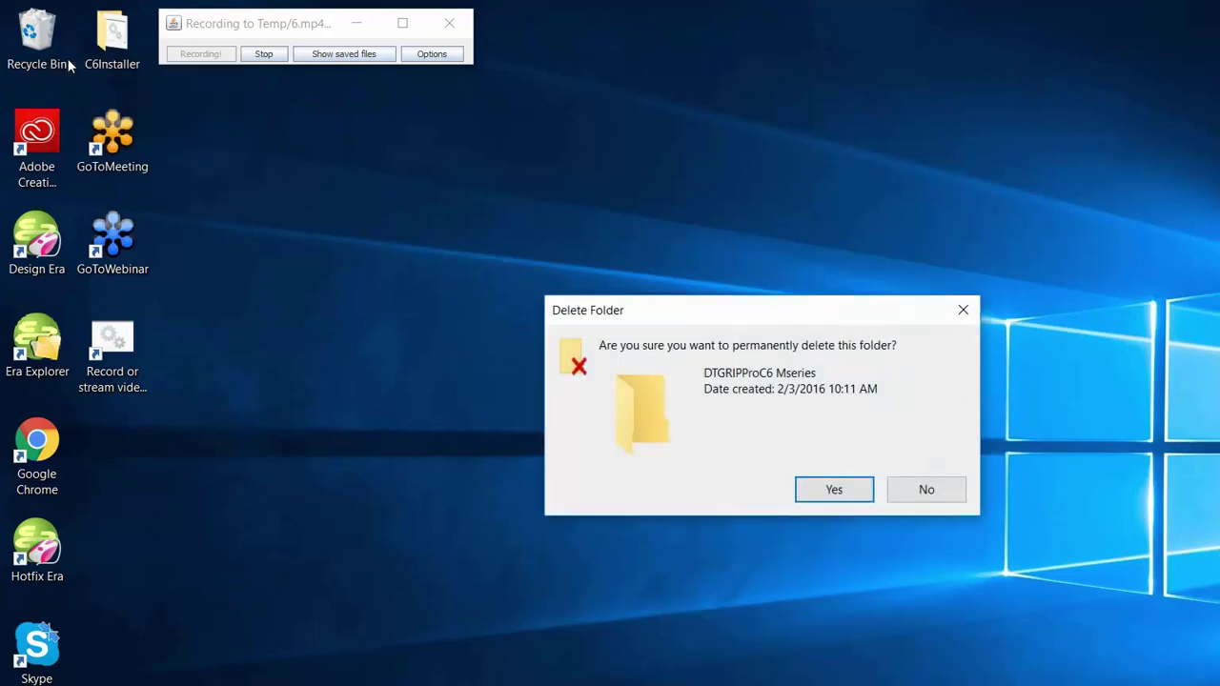
pyautogui.press('Return')
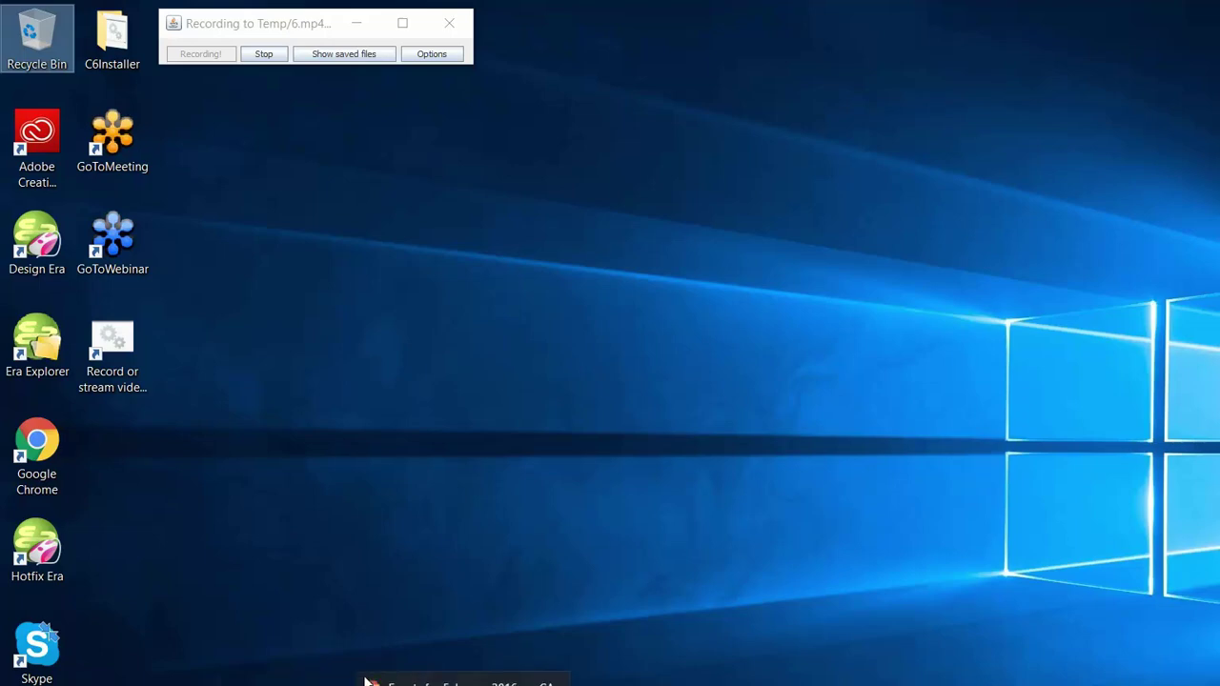
# Bring Chrome forward, switch to the Coldesi tab, and go back to the RipPro support page
pyautogui.click(368, 679)
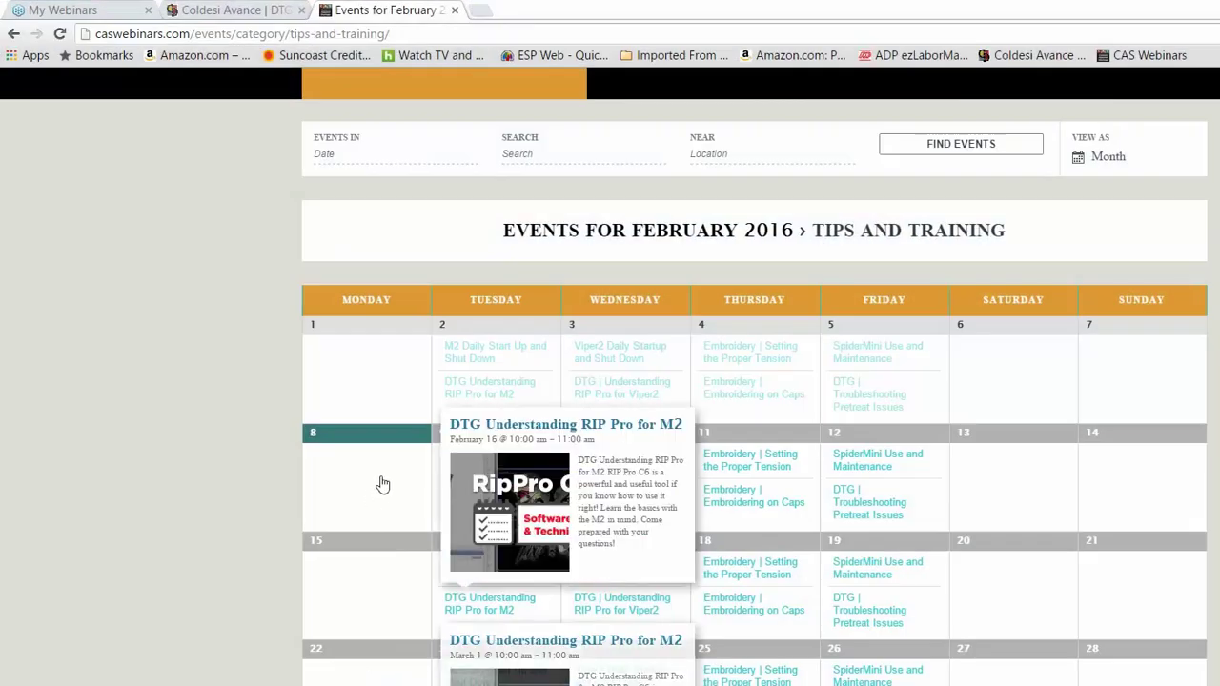
pyautogui.click(201, 11)
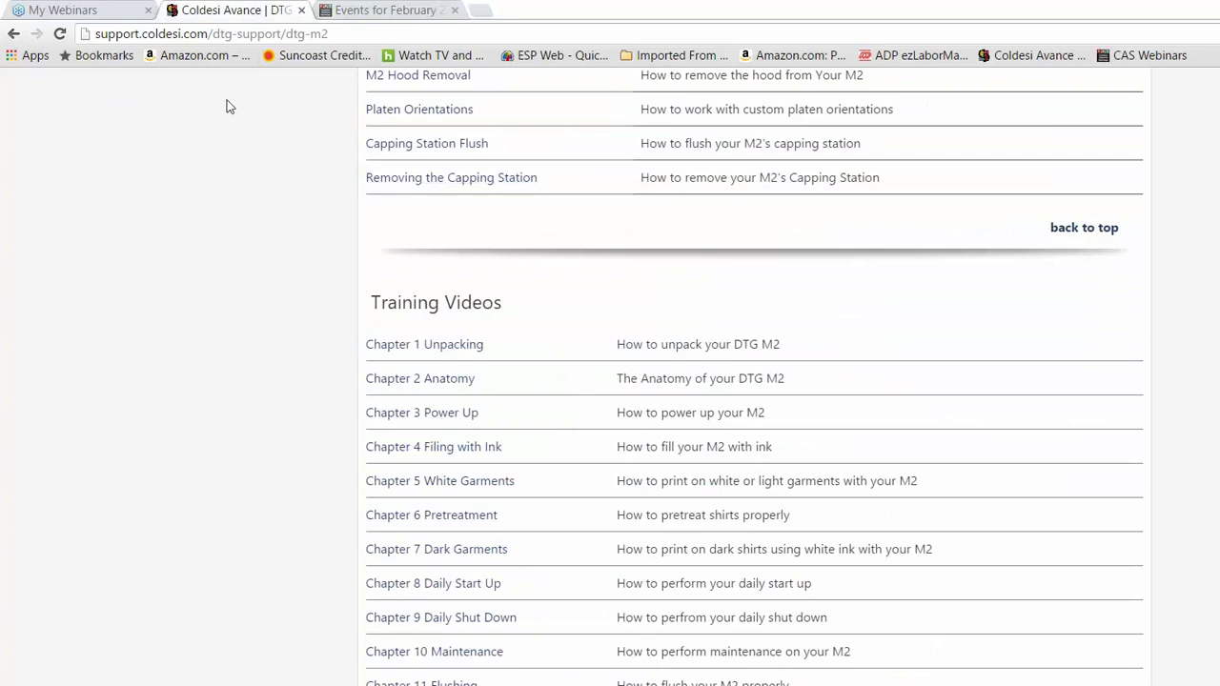
pyautogui.click(13, 32)
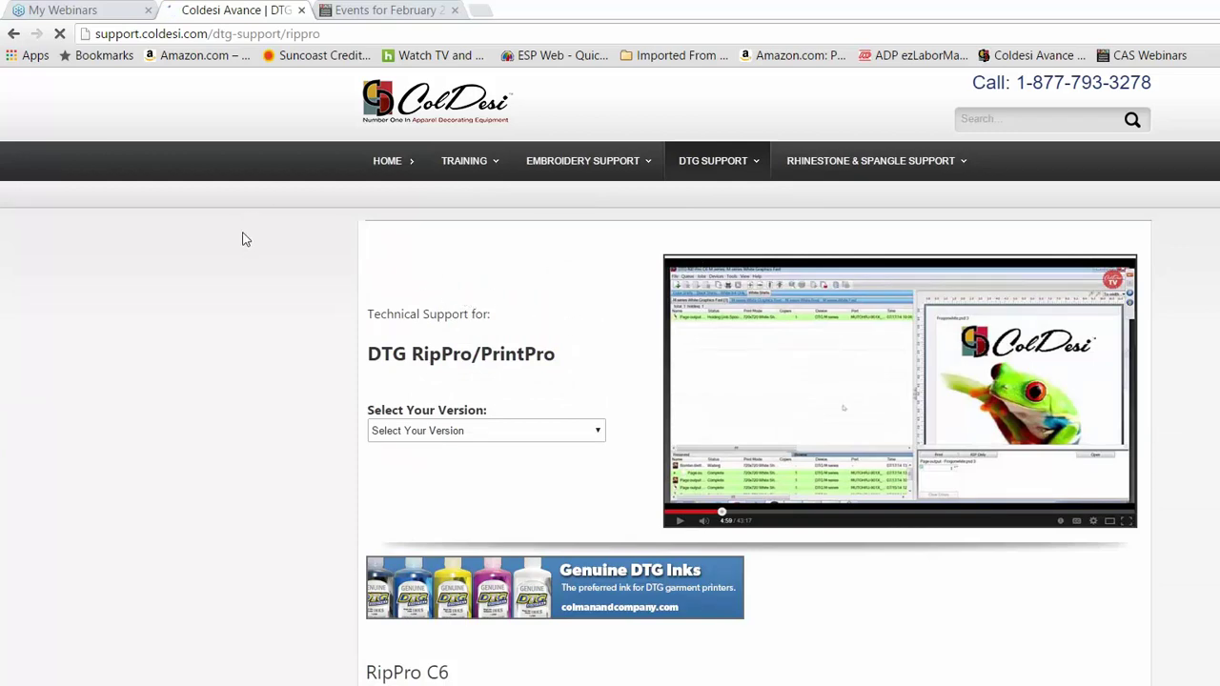
pyautogui.scroll(-4, 253, 251)
pyautogui.scroll(-7, 254, 251)
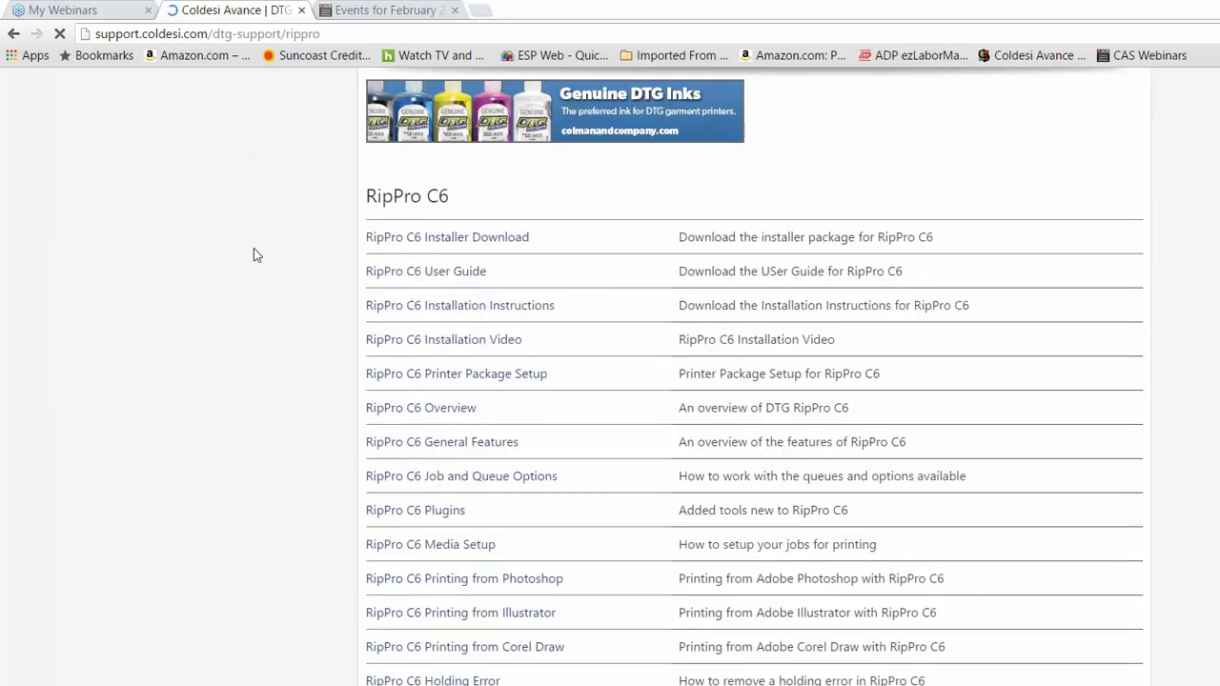
pyautogui.scroll(-4, 255, 259)
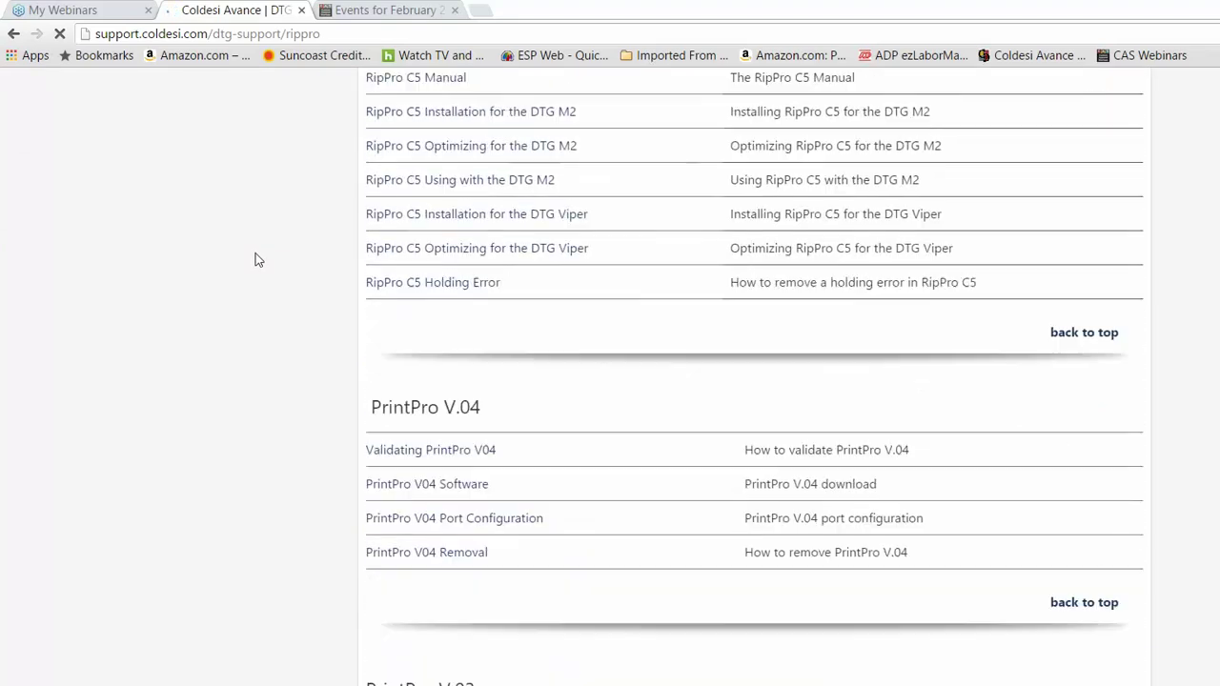
pyautogui.scroll(7, 255, 258)
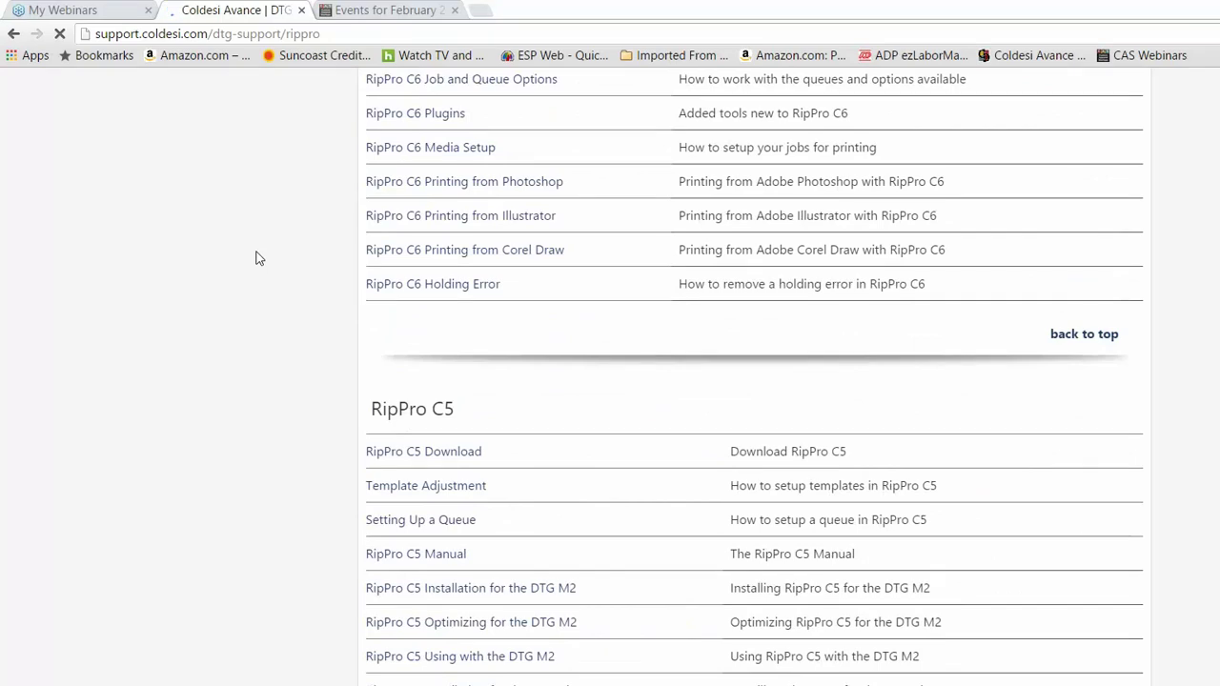
pyautogui.scroll(2, 255, 258)
pyautogui.scroll(2, 255, 258)
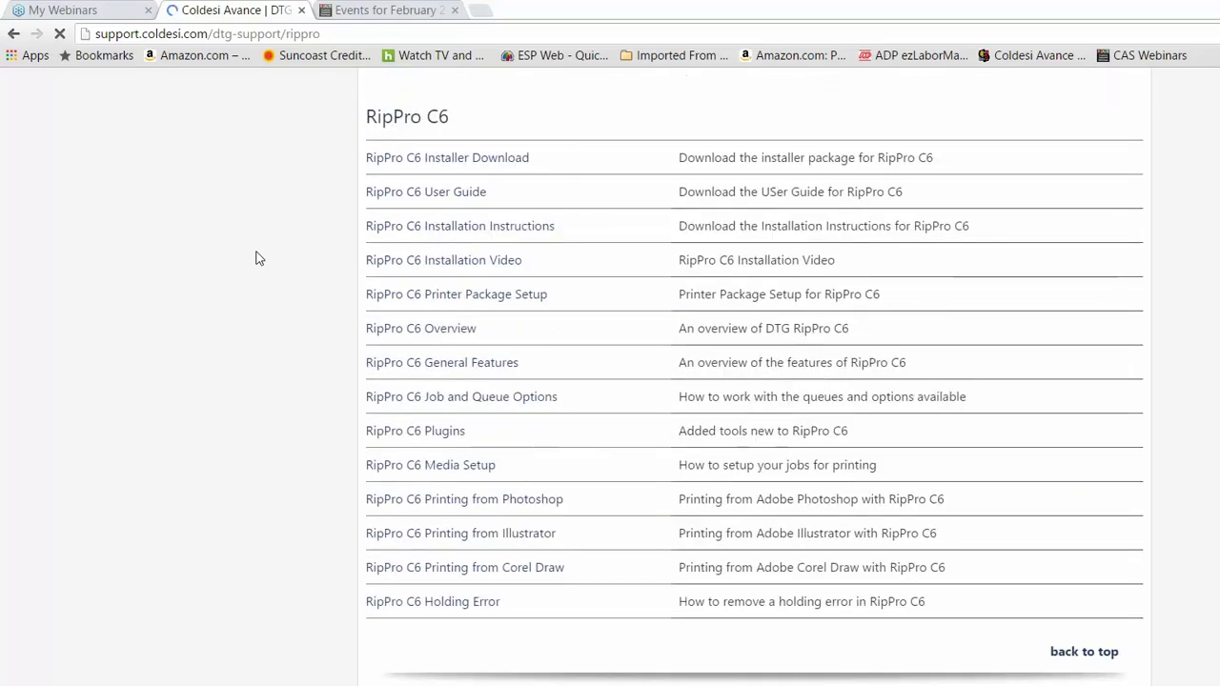
pyautogui.scroll(1, 255, 259)
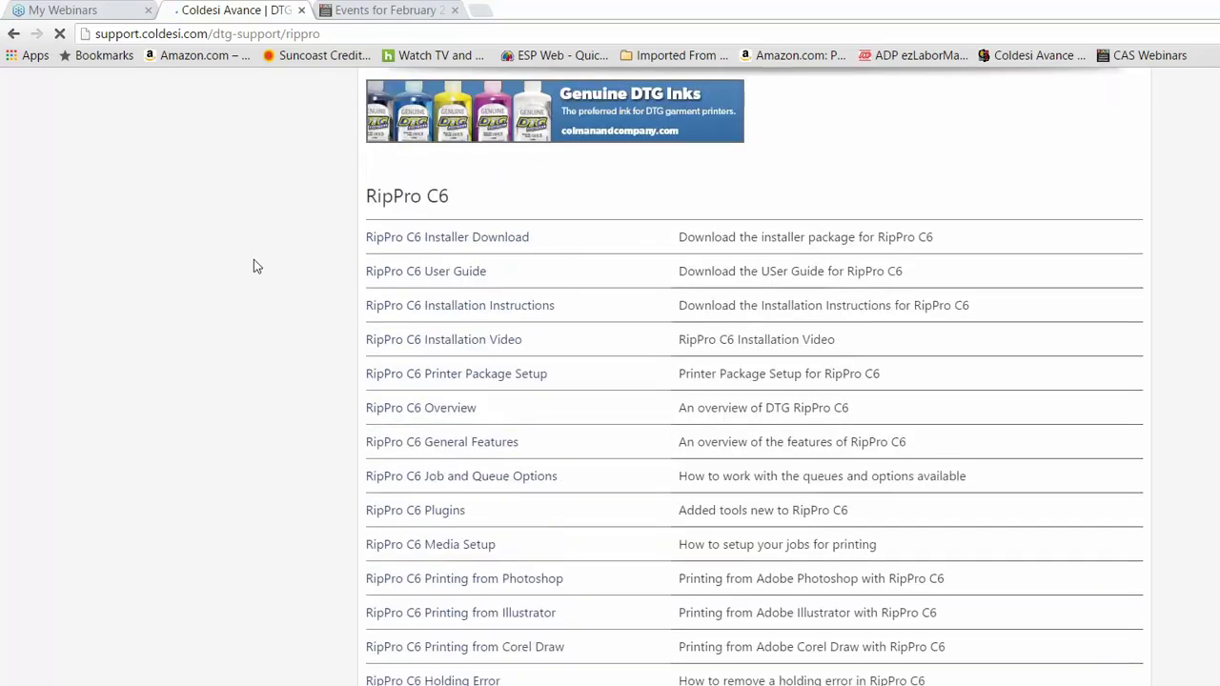
pyautogui.scroll(1, 255, 294)
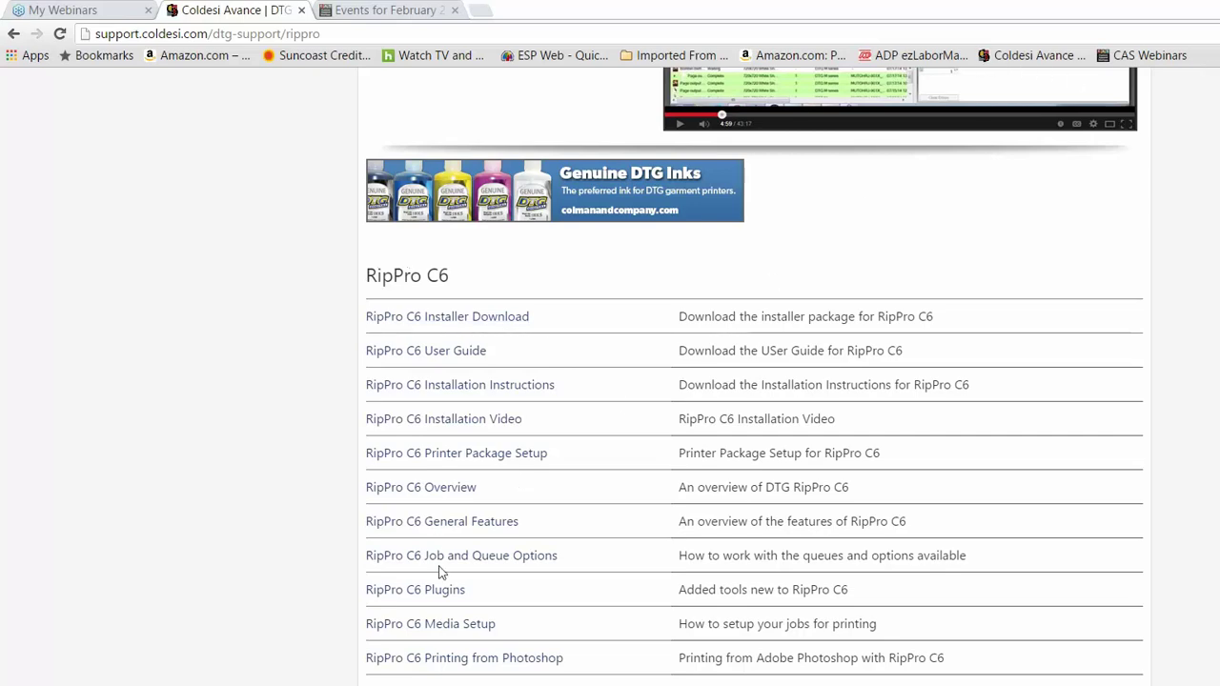
pyautogui.press('super+e')
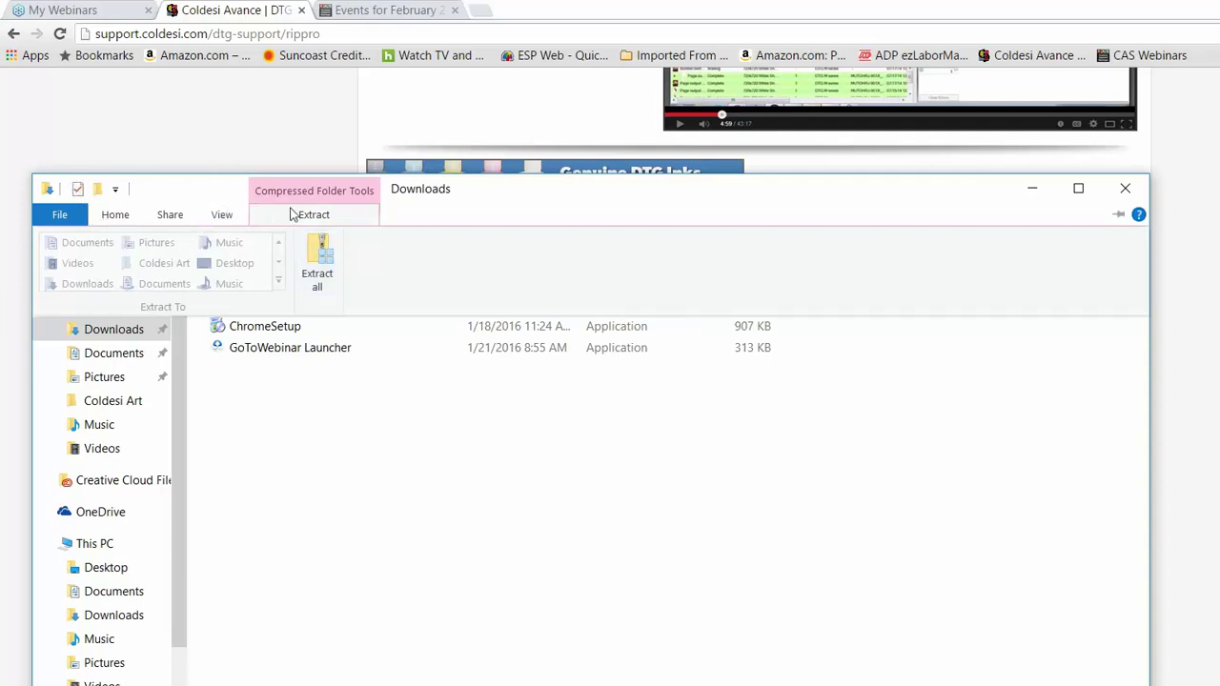
pyautogui.click(898, 153)
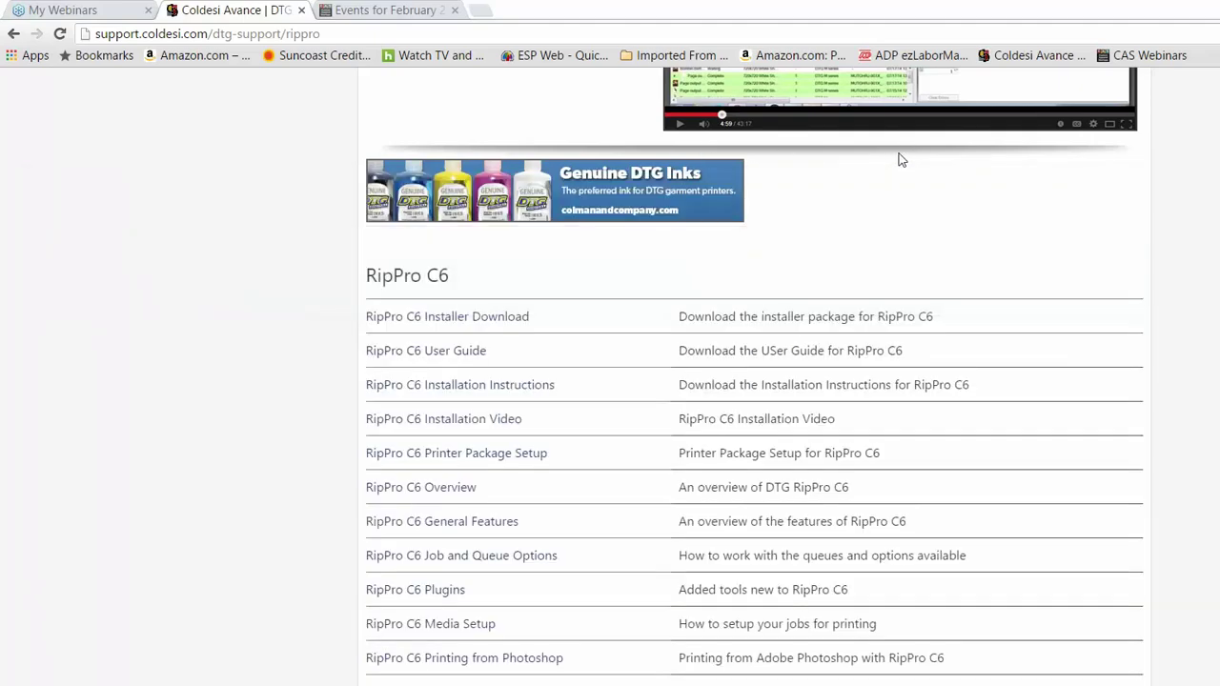
pyautogui.scroll(4, 256, 413)
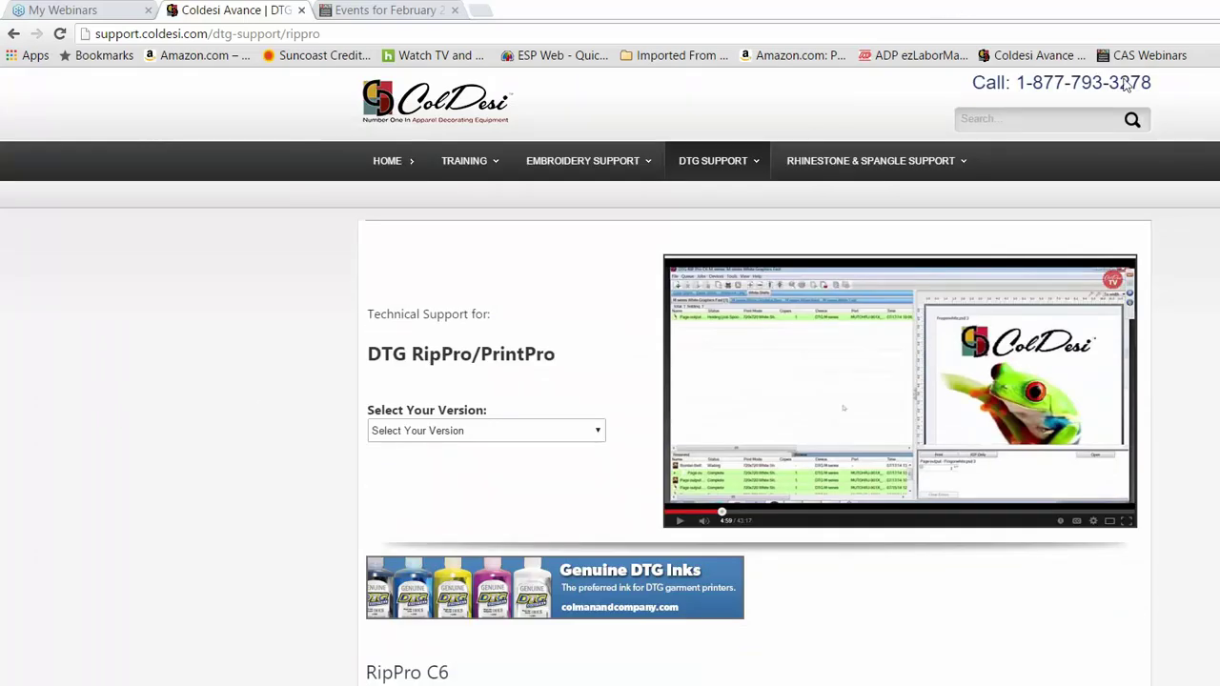
# Minimise the browser, open the desktop C6Installer folder, and run 'Doubleclick to Run Setup'
pyautogui.click(1126, 8)
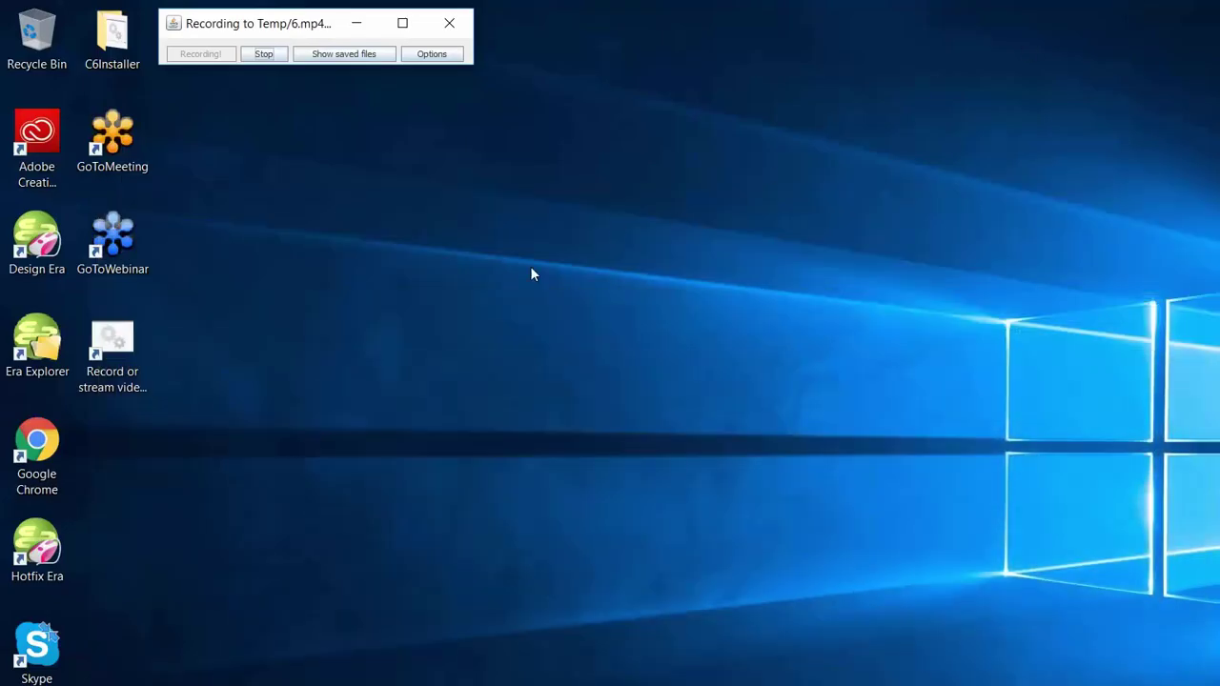
pyautogui.click(112, 38)
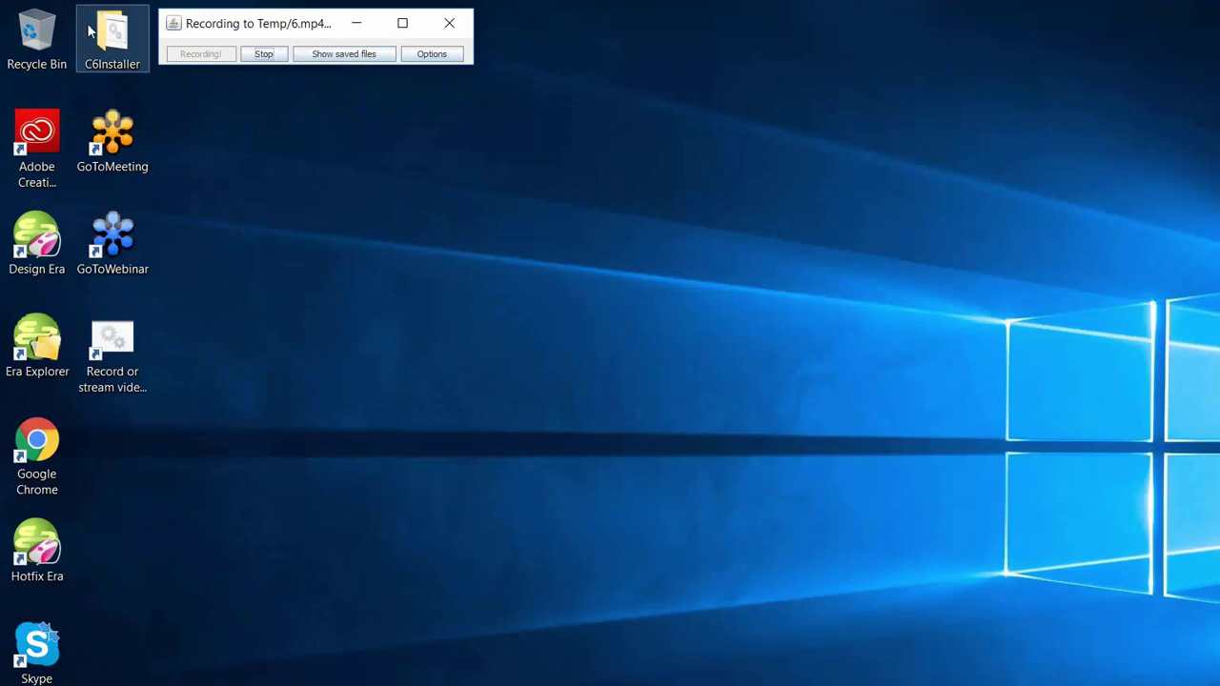
pyautogui.doubleClick(95, 31)
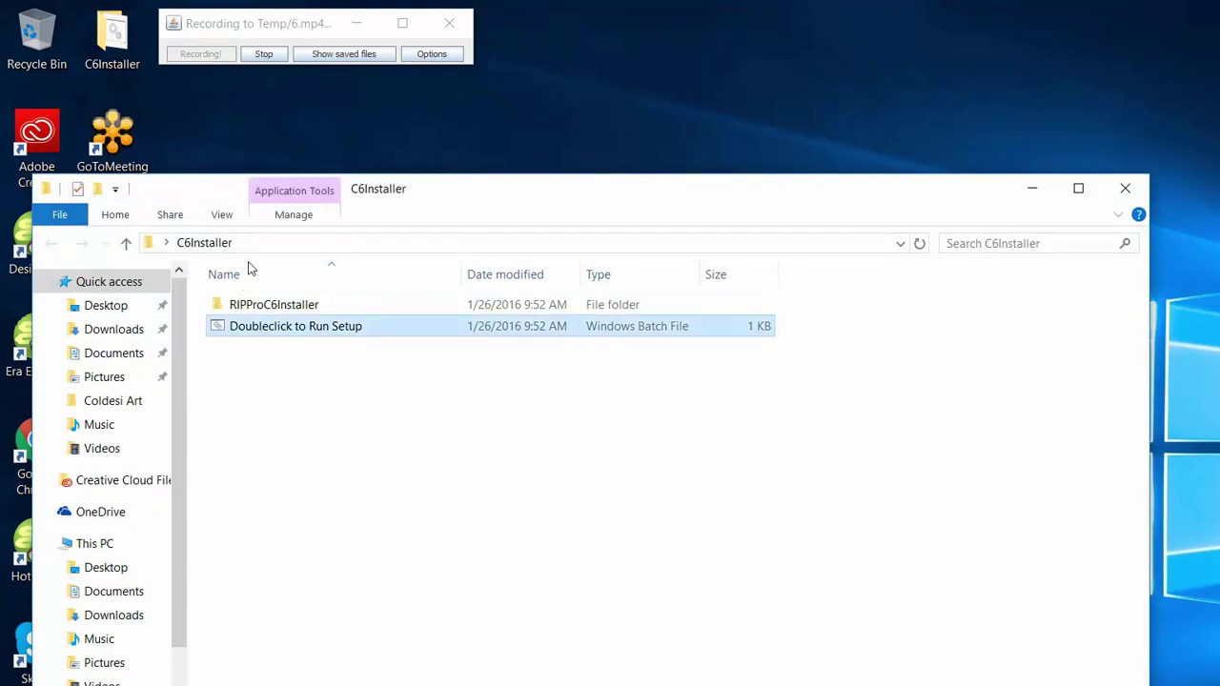
pyautogui.press('Return')
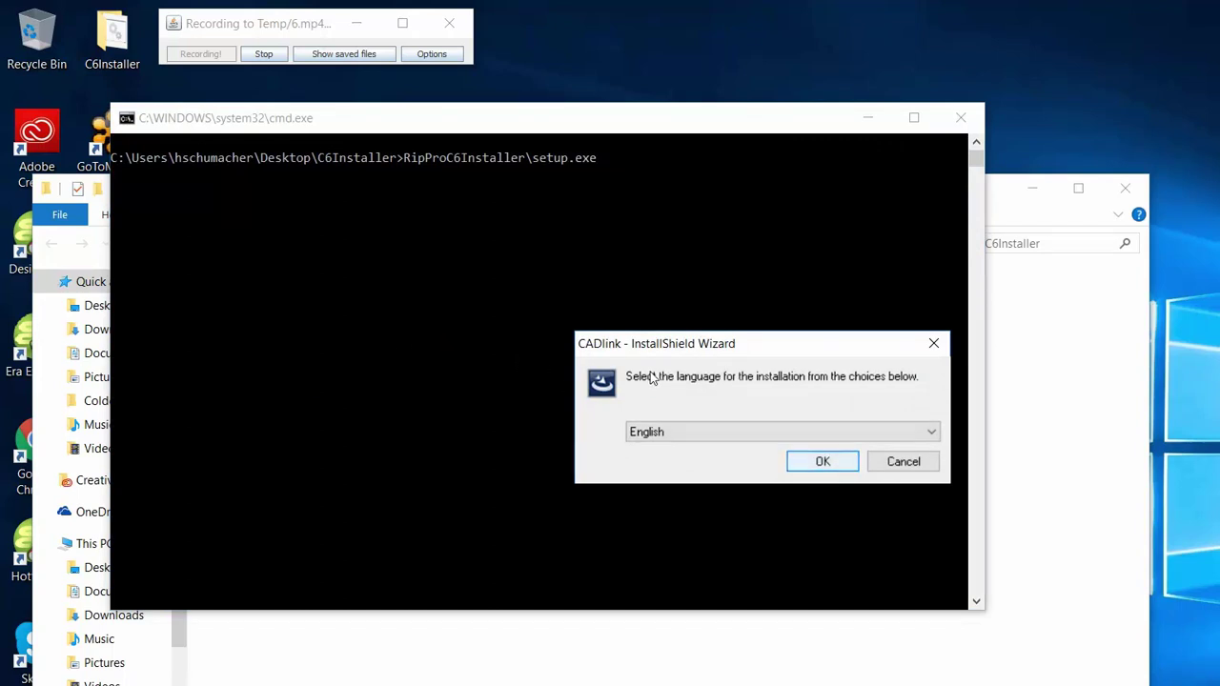
# Keep English as the setup language and continue past the USB dongle notice
pyautogui.press('Return')
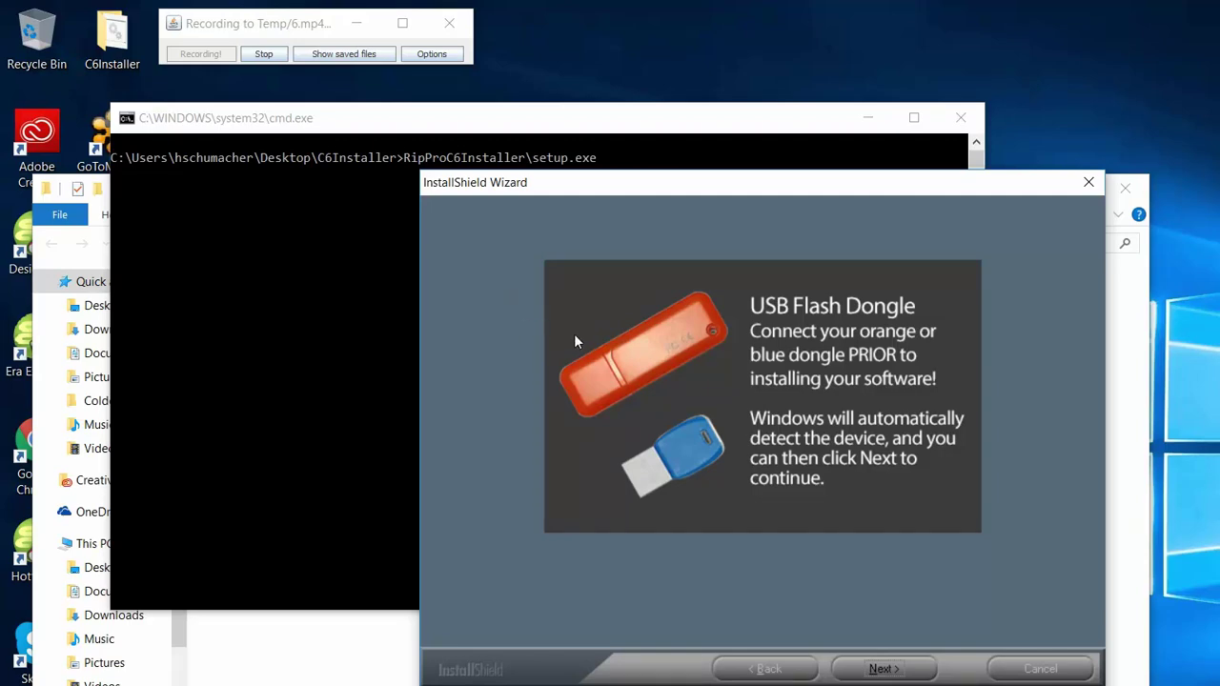
pyautogui.press('Return')
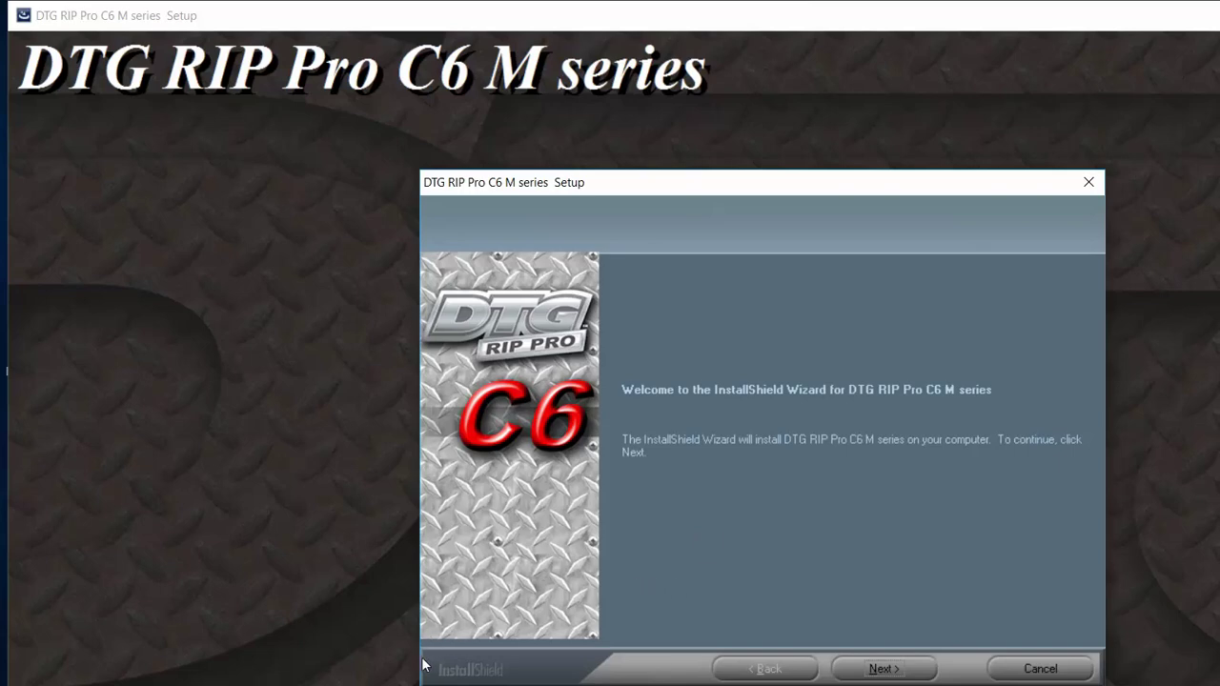
# Return to the C6Installer folder window and browse the CADLINK (D:) drive
pyautogui.hotkey('alt', 'Tab')
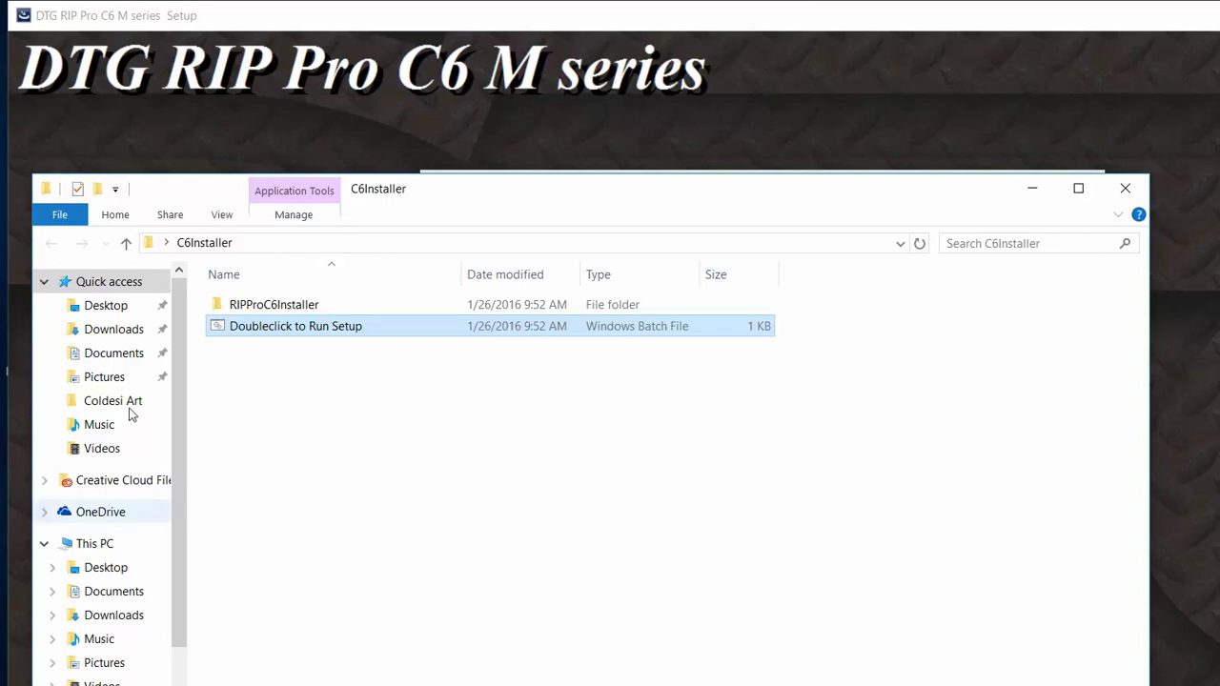
pyautogui.scroll(-2, 151, 410)
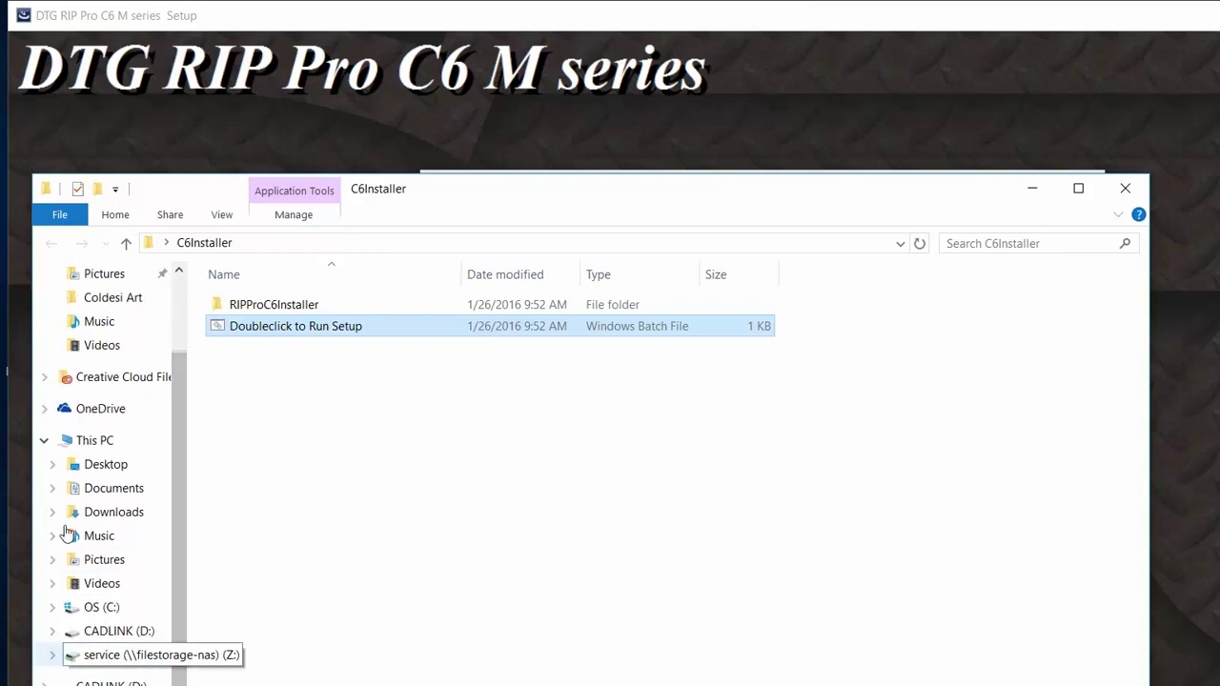
pyautogui.click(119, 631)
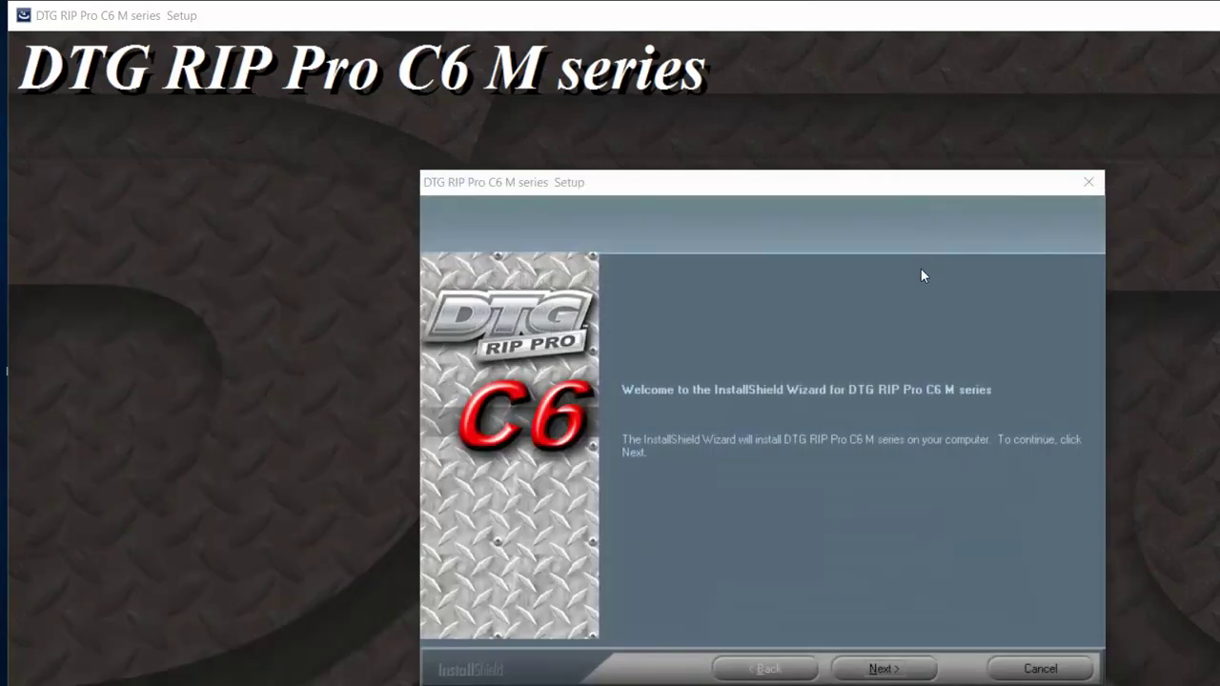
# Accept the licence and install the Complete package to C:\DTGRIPProC6 Mseries with the default program folder
pyautogui.press('Return')
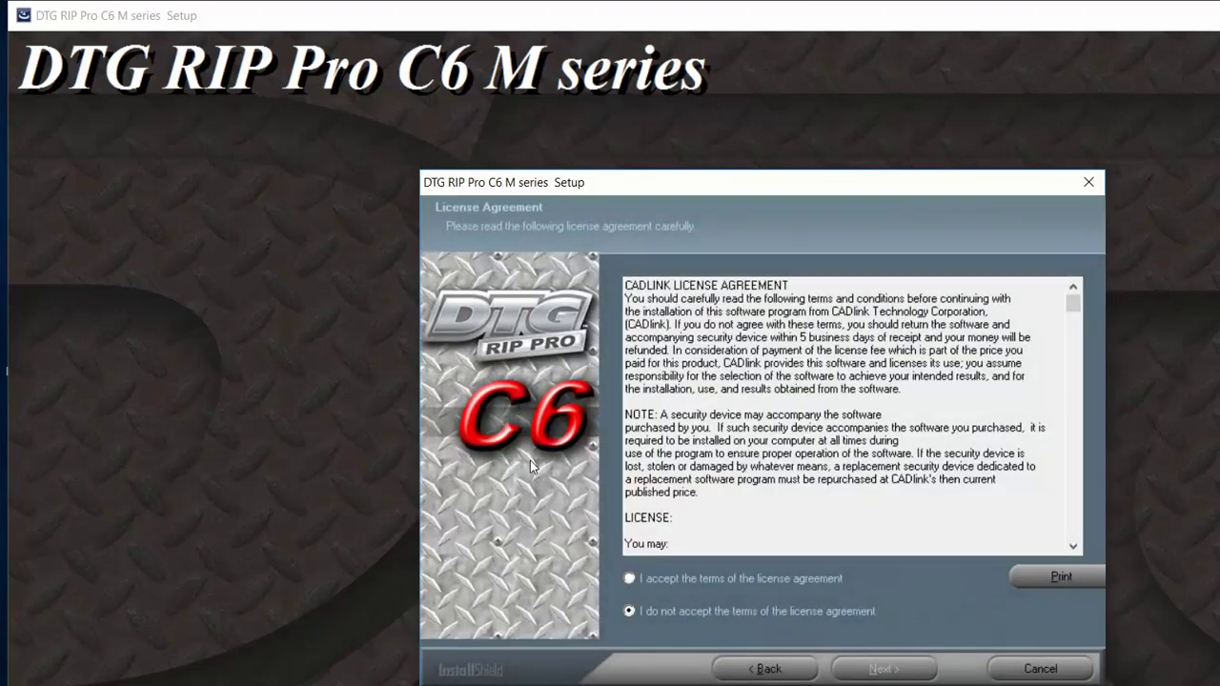
pyautogui.hotkey('alt', 'a')
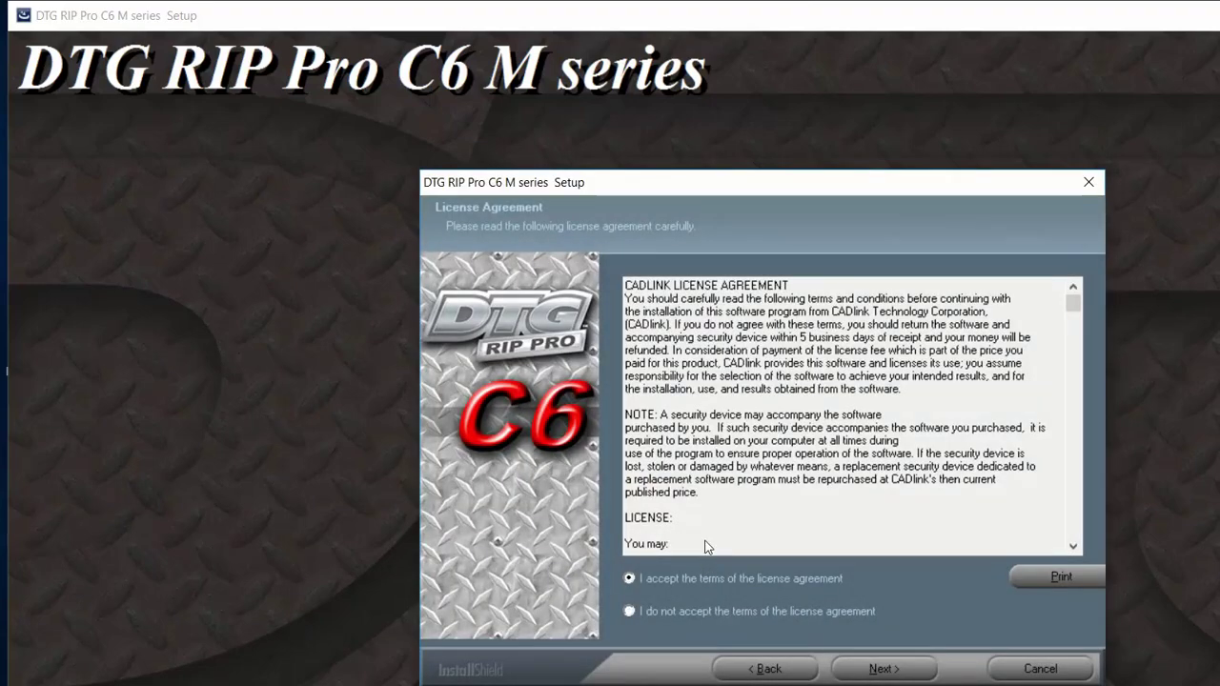
pyautogui.press('Return')
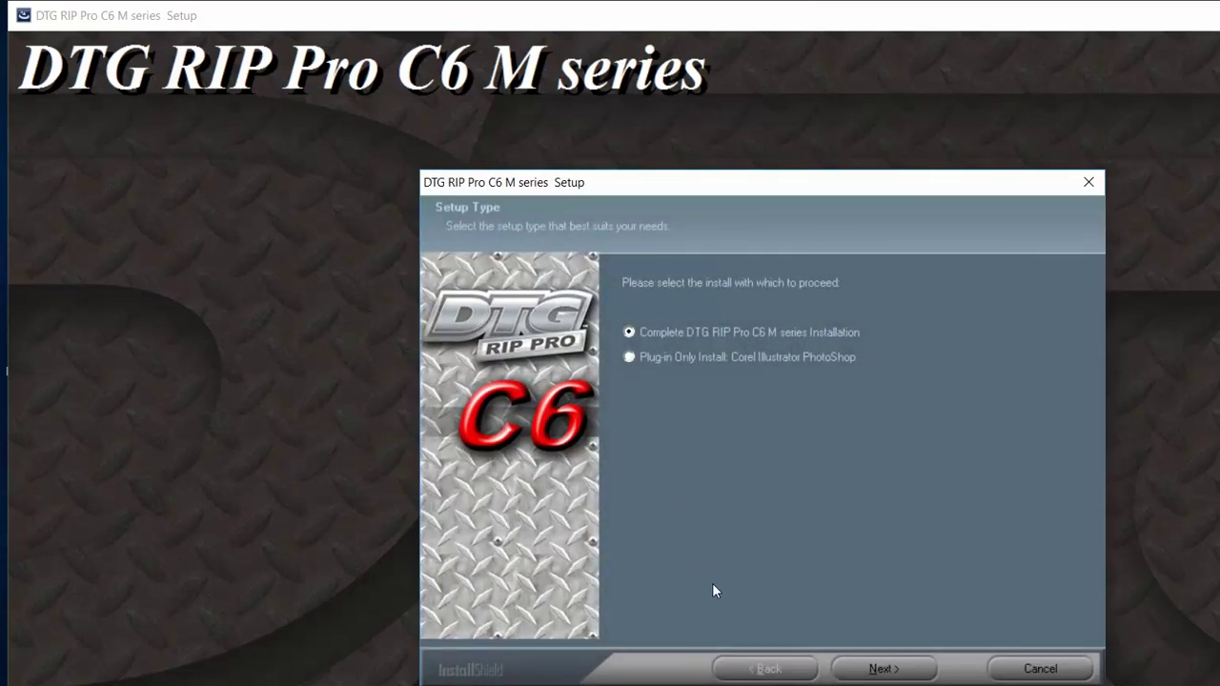
pyautogui.press('Return')
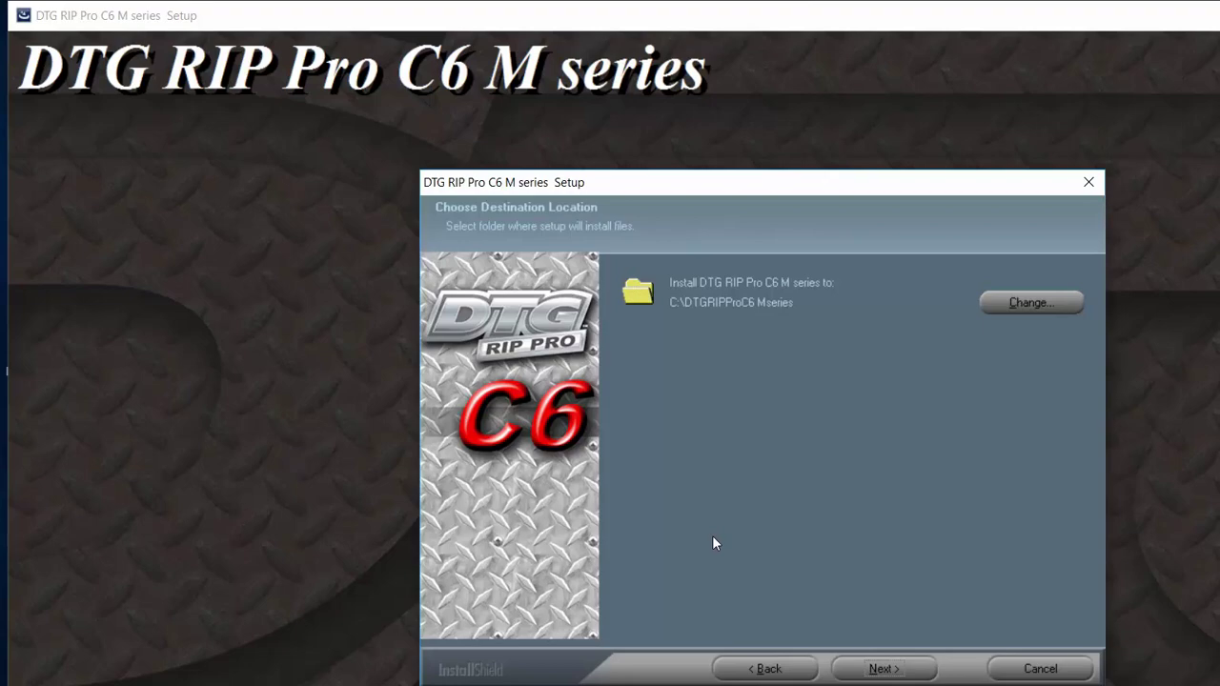
pyautogui.press('Return')
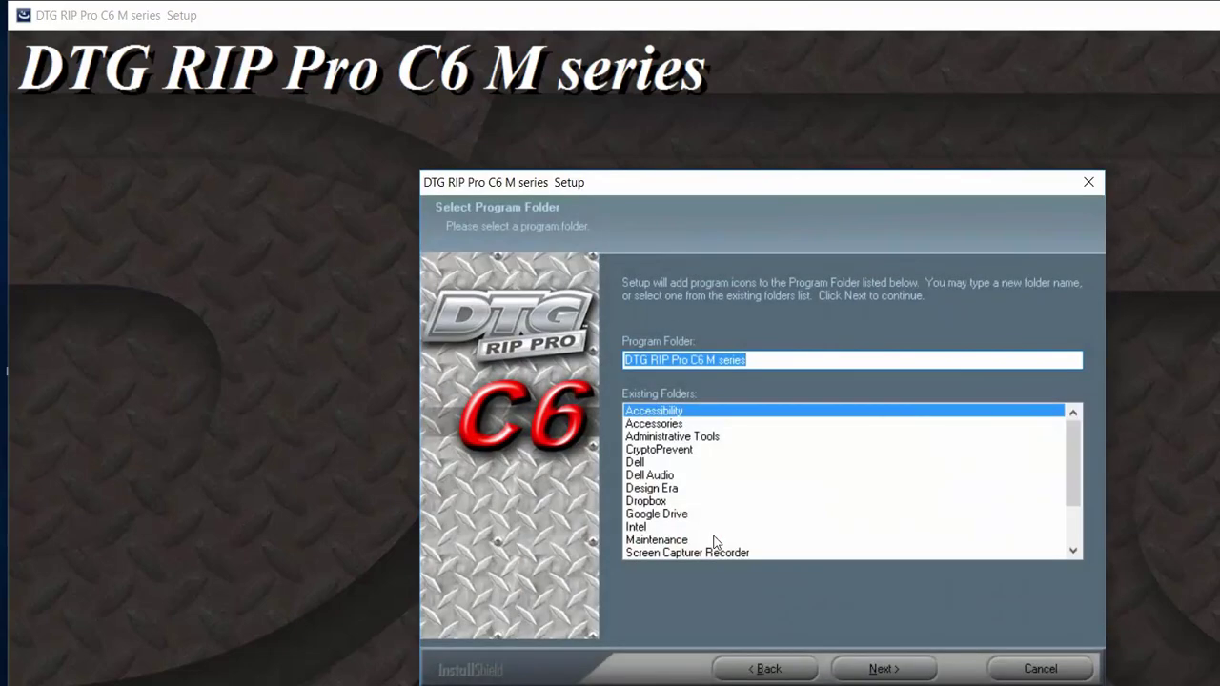
pyautogui.press('Return')
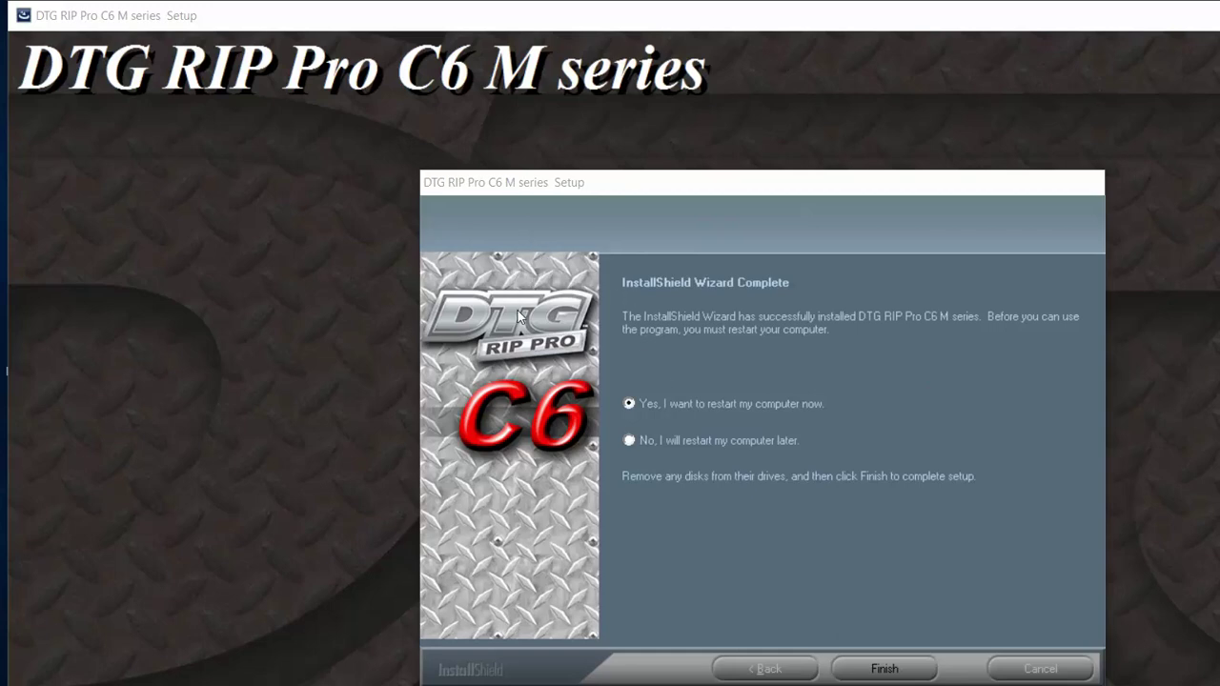
# Choose 'No, I will restart my computer later' and finish the installer
pyautogui.click(629, 440)
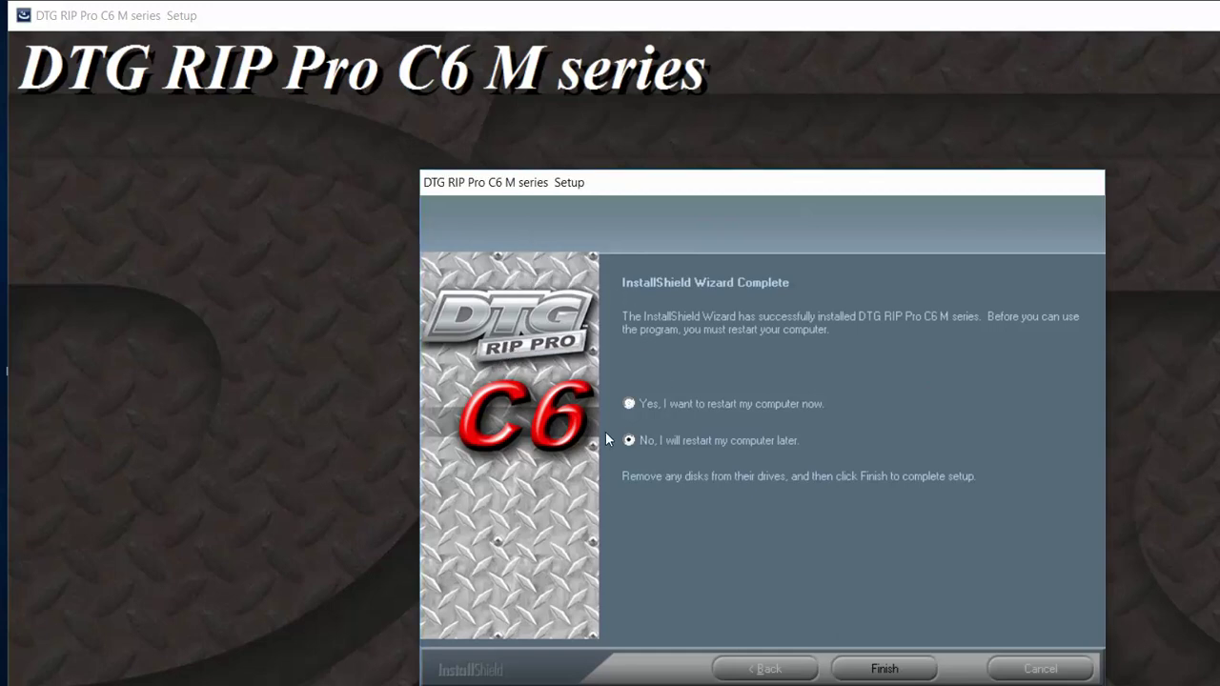
pyautogui.press('Return')
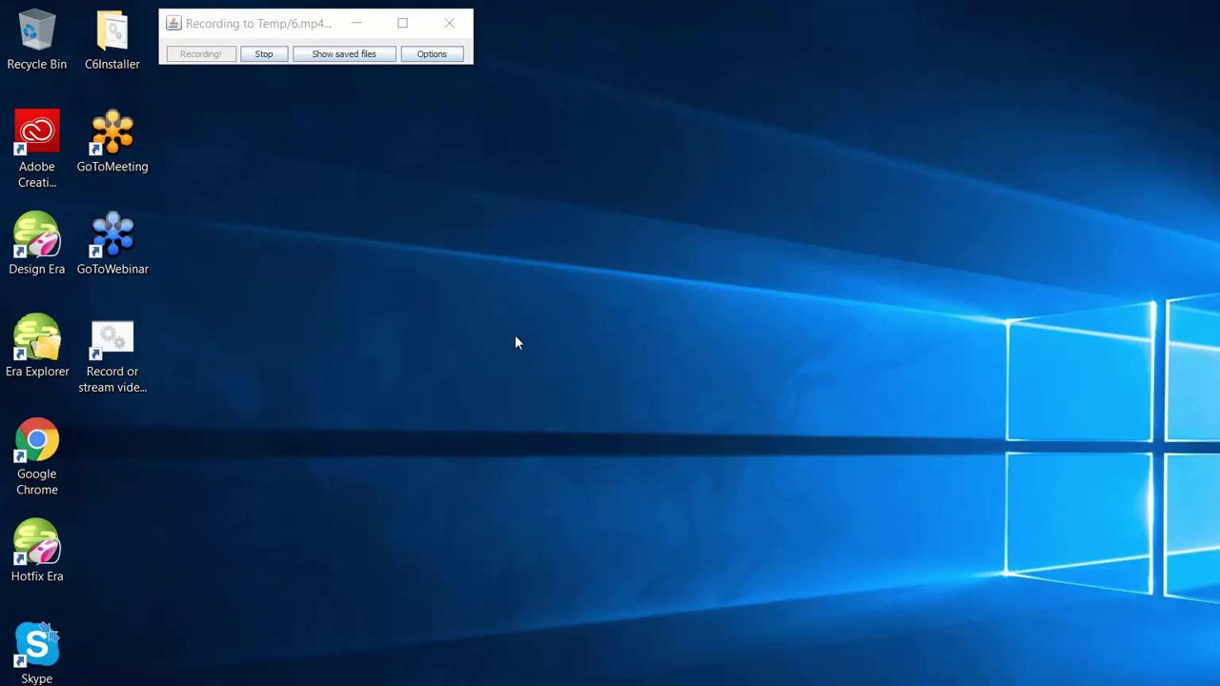
# Launch the Update Wizard from the DTG RIP Pro C6 M series group in the Start menu's All apps list
pyautogui.click(23, 685)
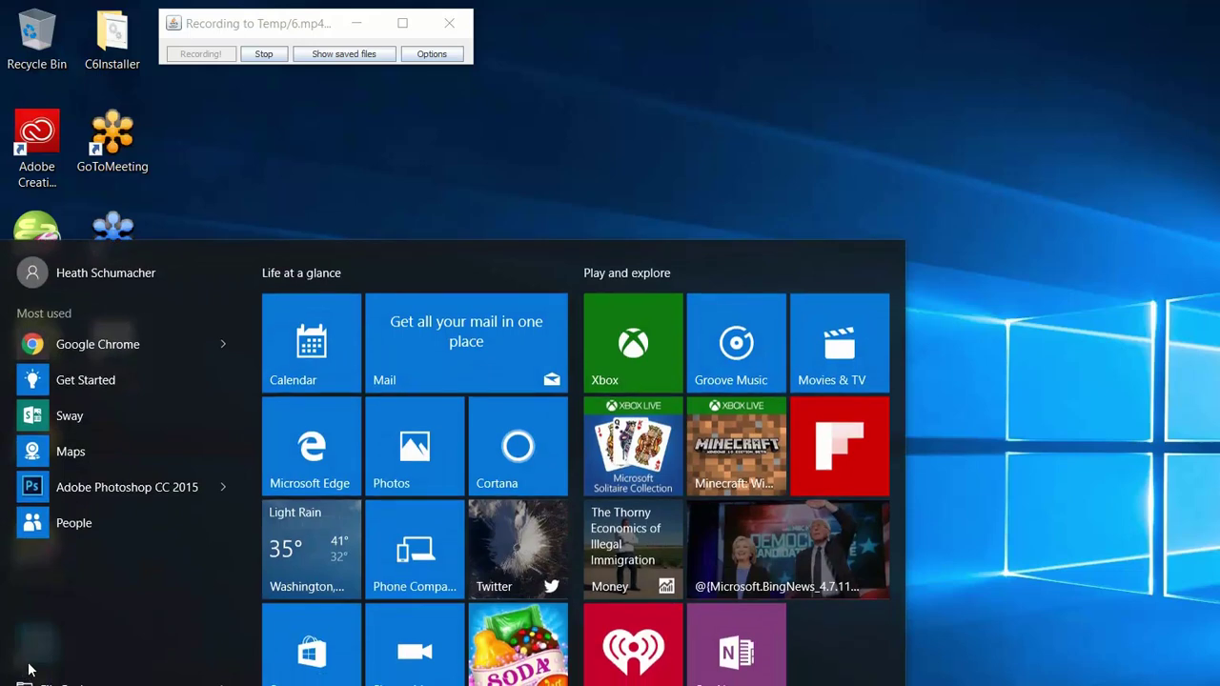
pyautogui.click(43, 633)
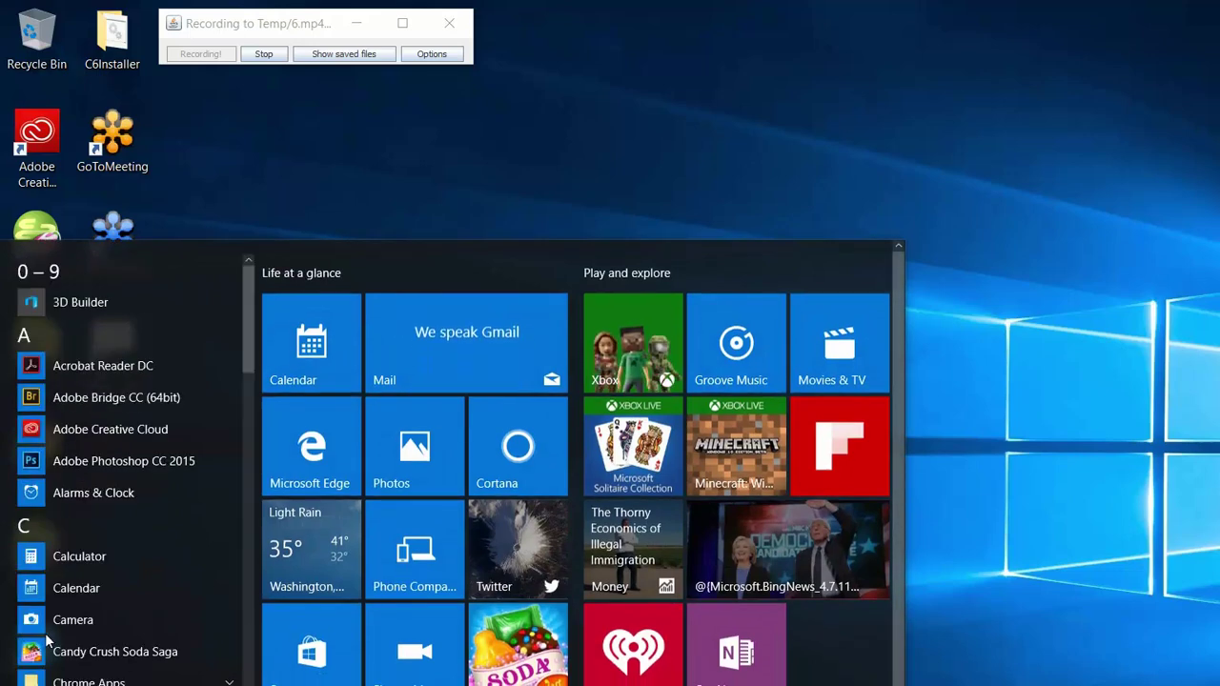
pyautogui.scroll(-4, 98, 515)
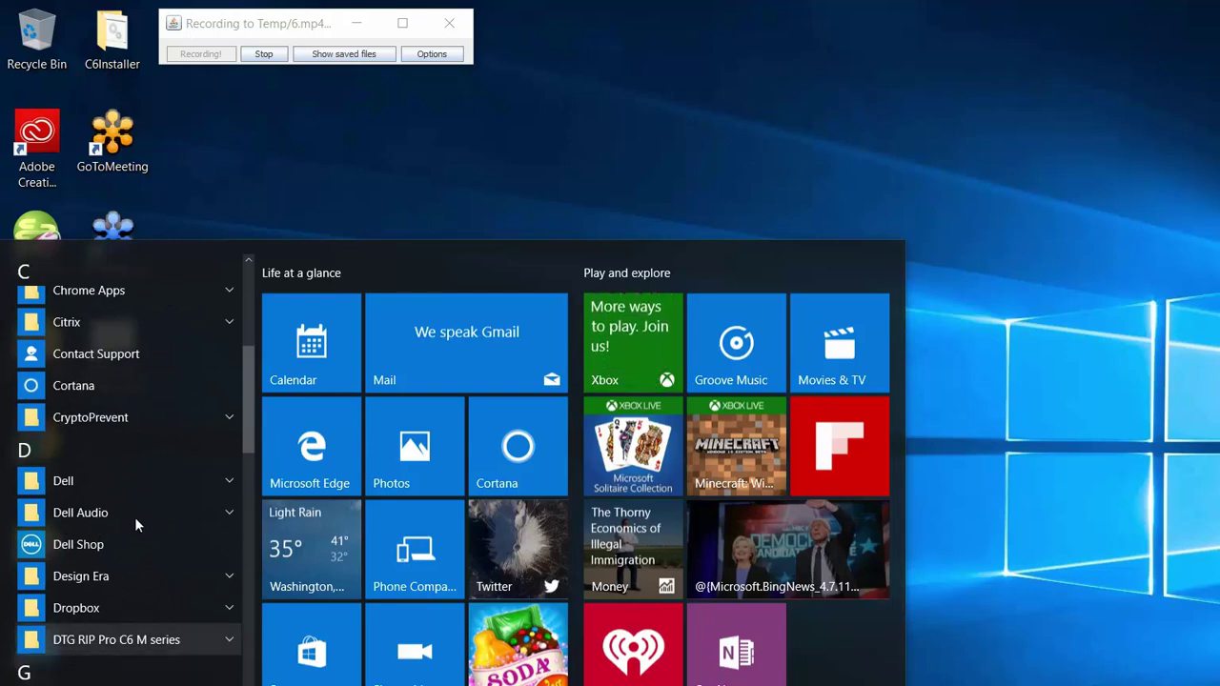
pyautogui.press('Return')
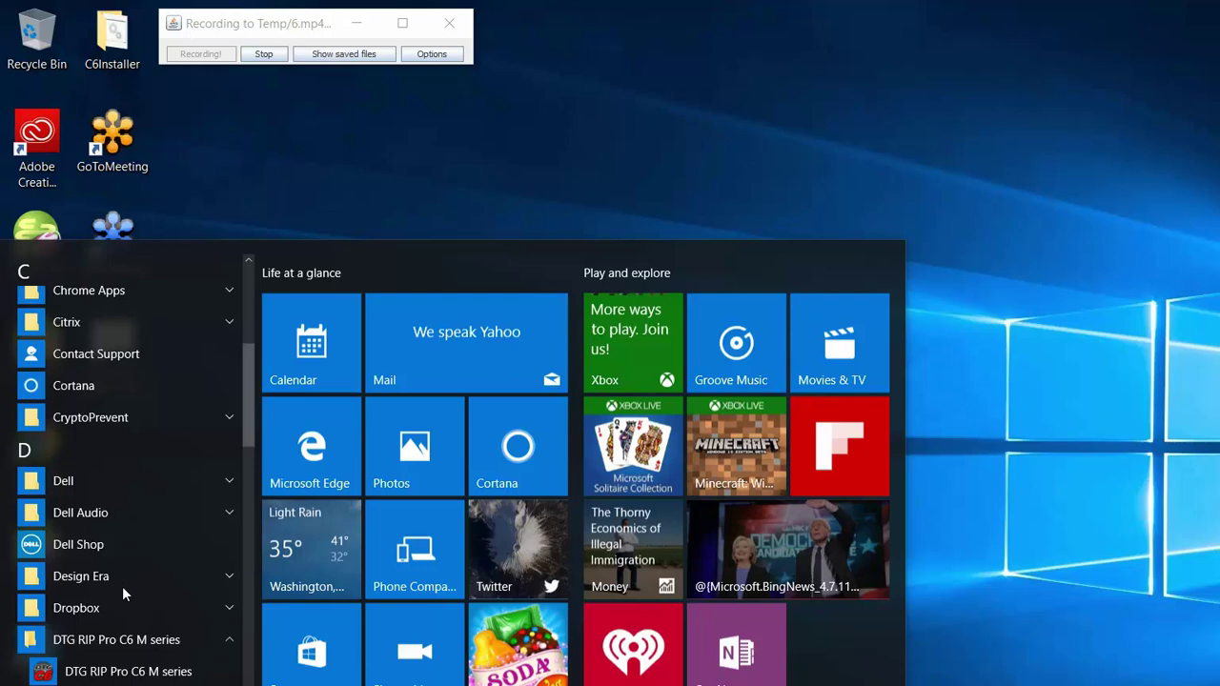
pyautogui.press('Escape')
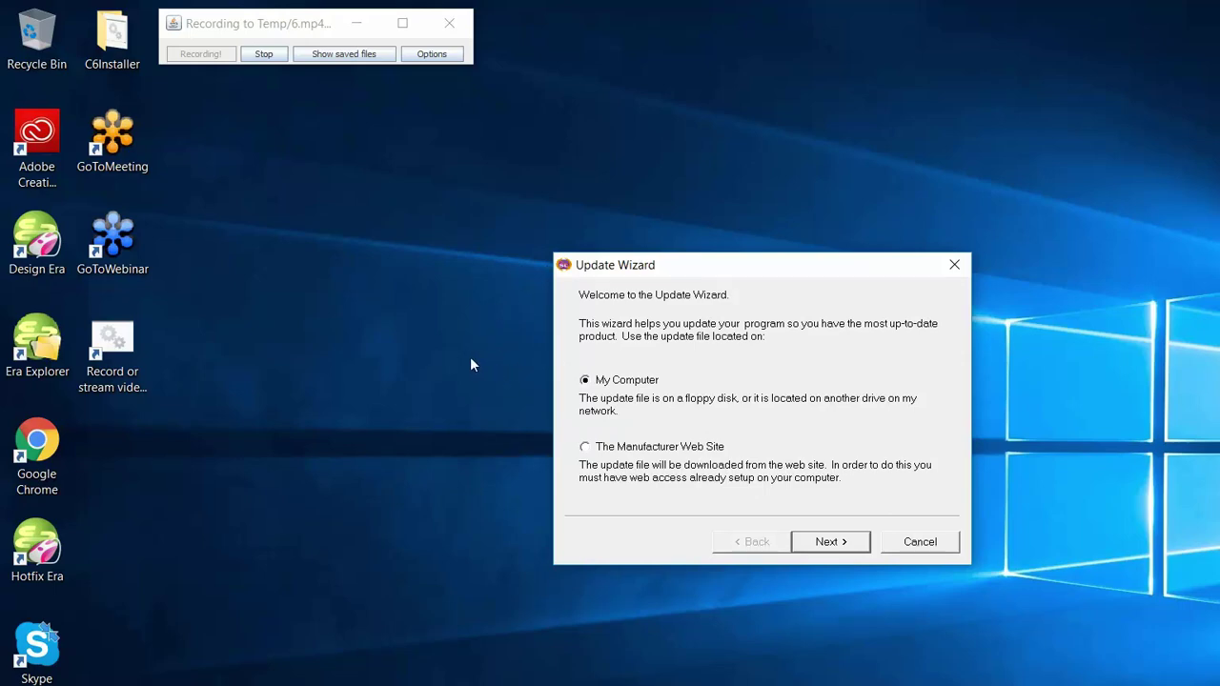
# Download the update G502223U.EXE from the manufacturer's web site and launch the patch
pyautogui.press('Down')
pyautogui.press('Return')
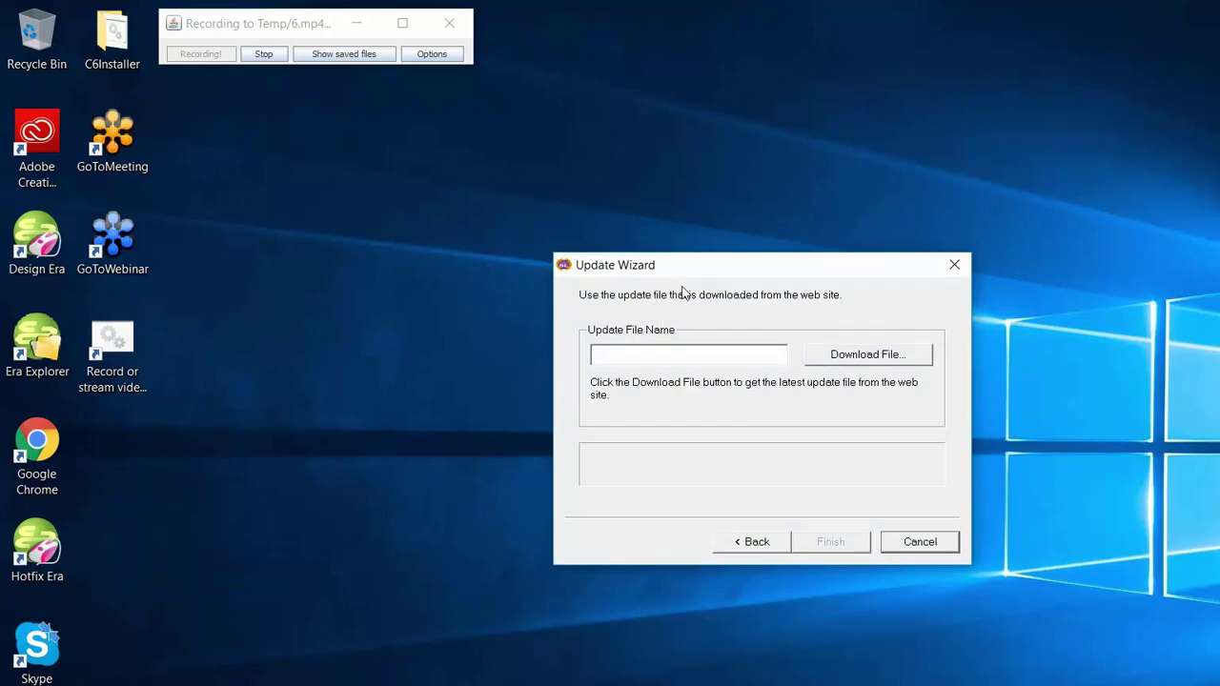
pyautogui.press('Return')
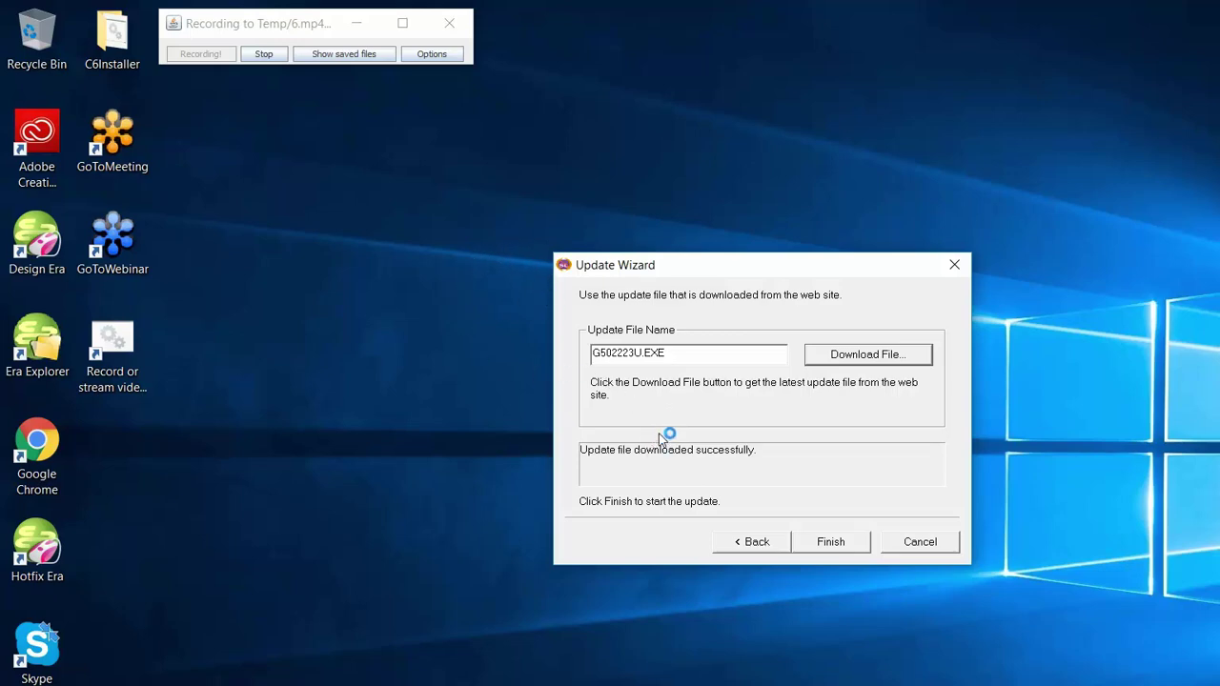
pyautogui.press('Return')
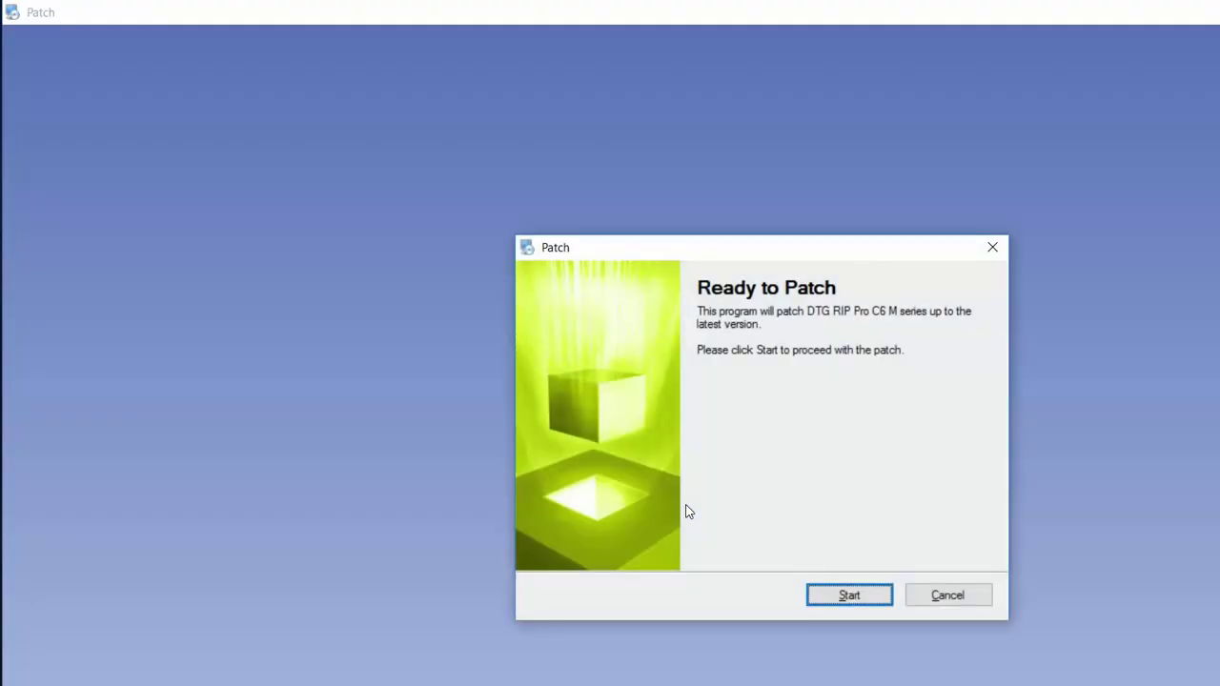
# Apply the patch to the latest version and exit once it reports Patch Successful
pyautogui.press('Return')
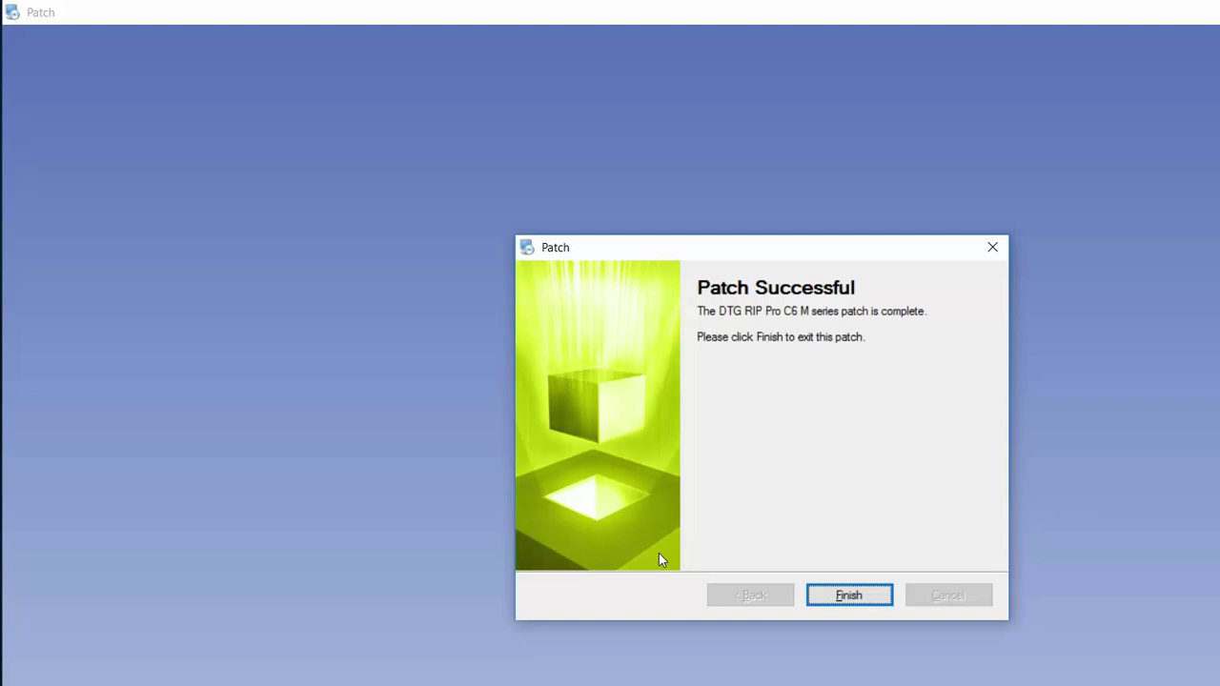
pyautogui.press('Return')
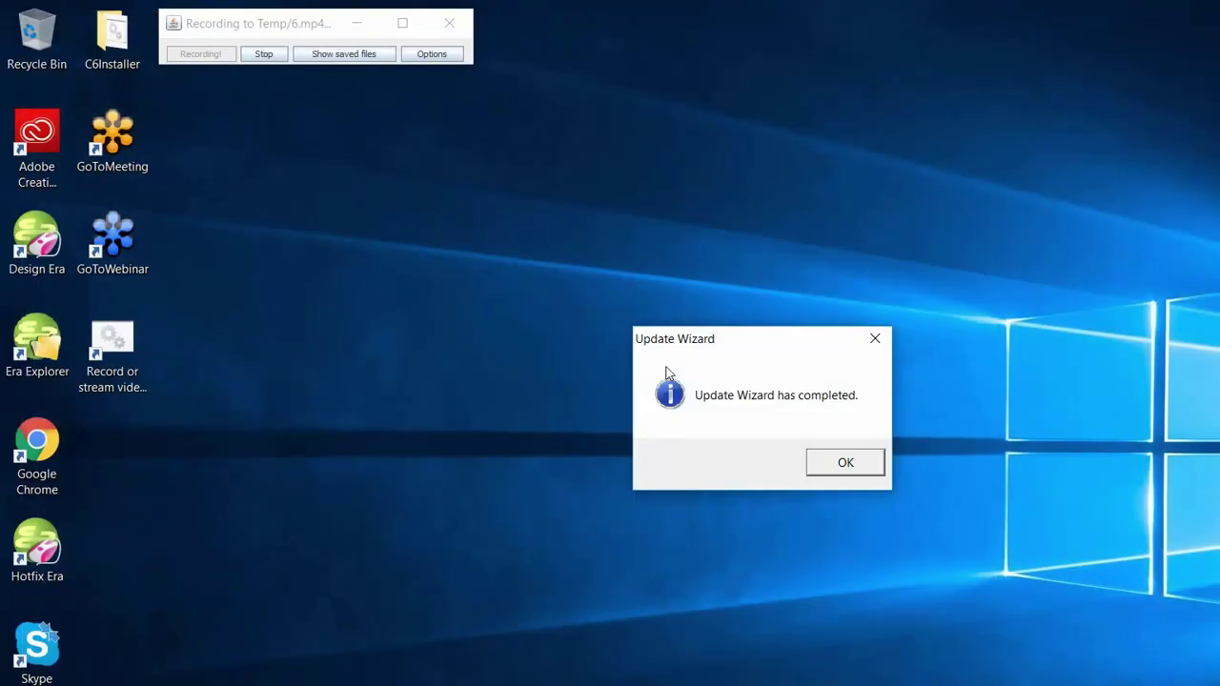
# Dismiss the update-completed message and expand the DTG RIP Pro C6 M series folder in All apps
pyautogui.press('Return')
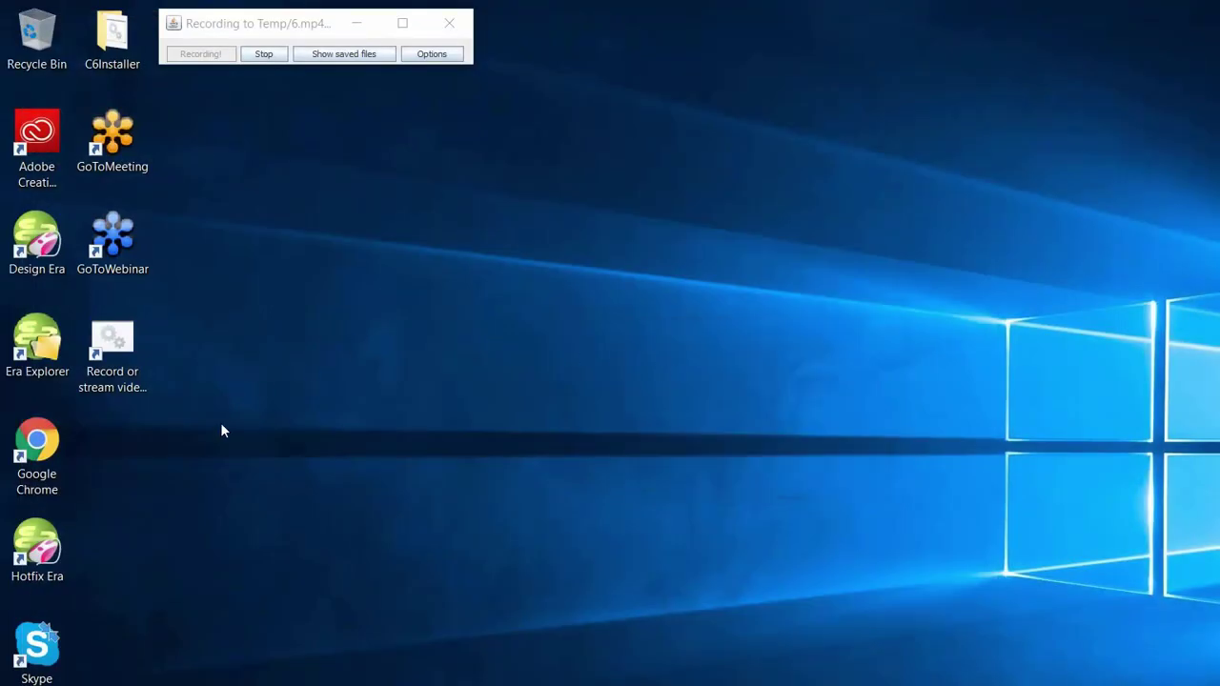
pyautogui.click(16, 684)
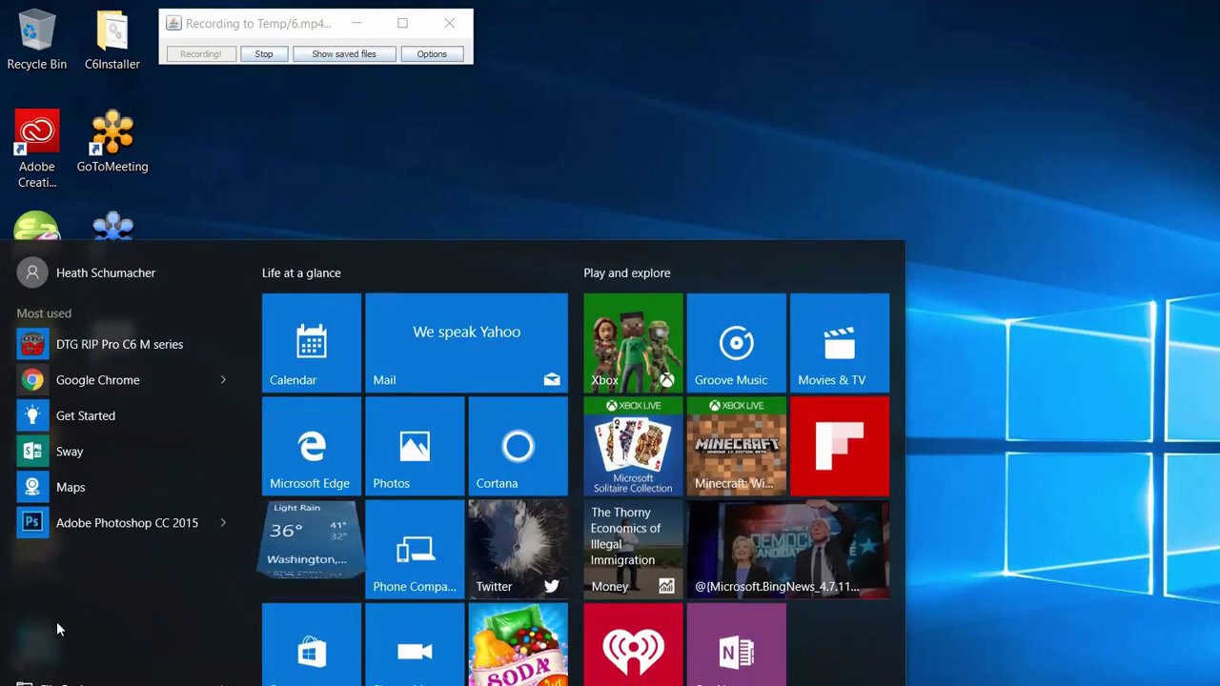
pyautogui.click(58, 635)
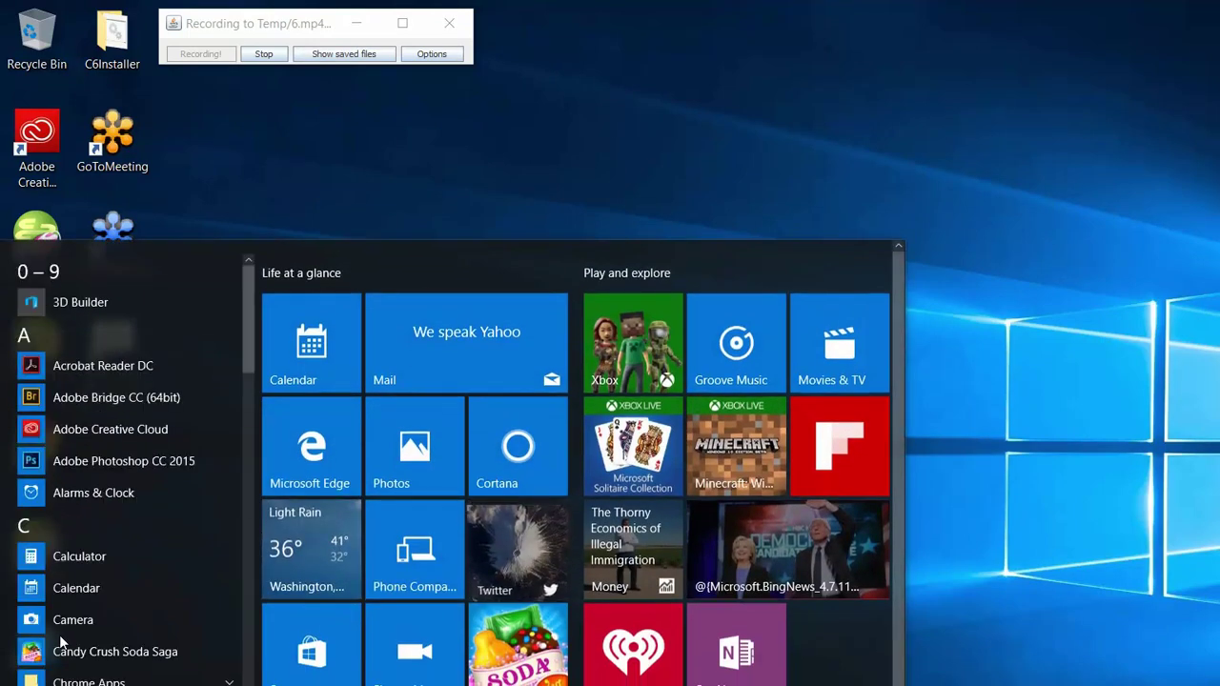
pyautogui.scroll(-3, 103, 531)
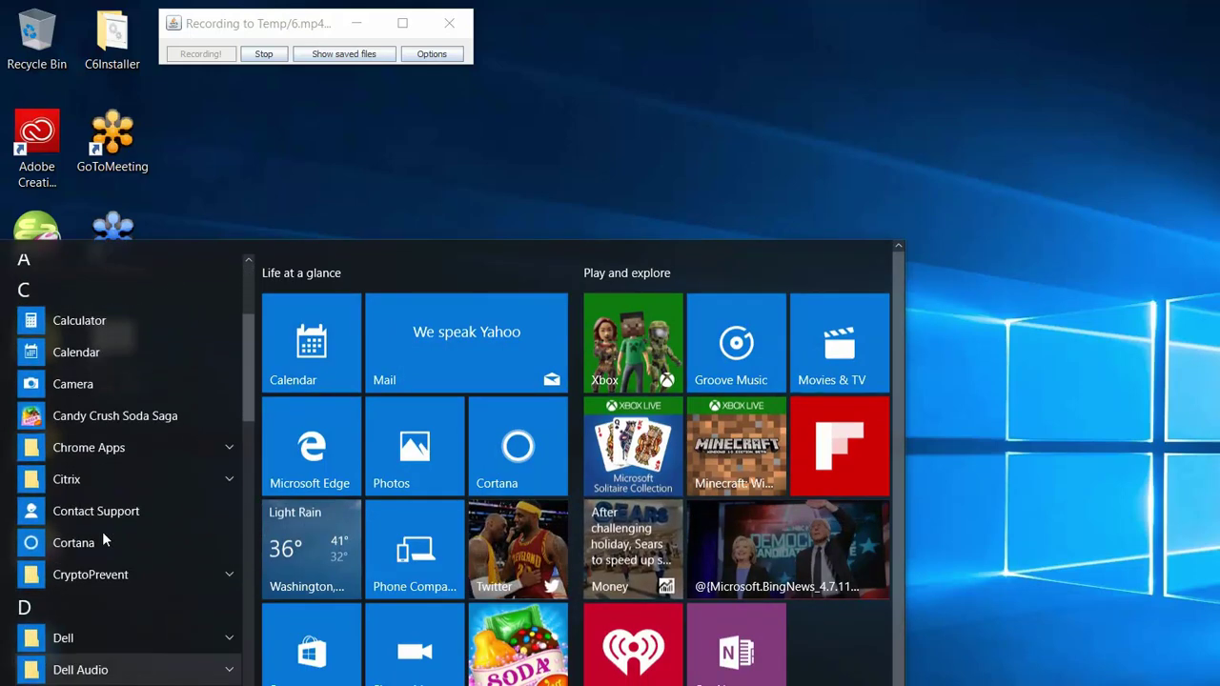
pyautogui.scroll(-2, 103, 533)
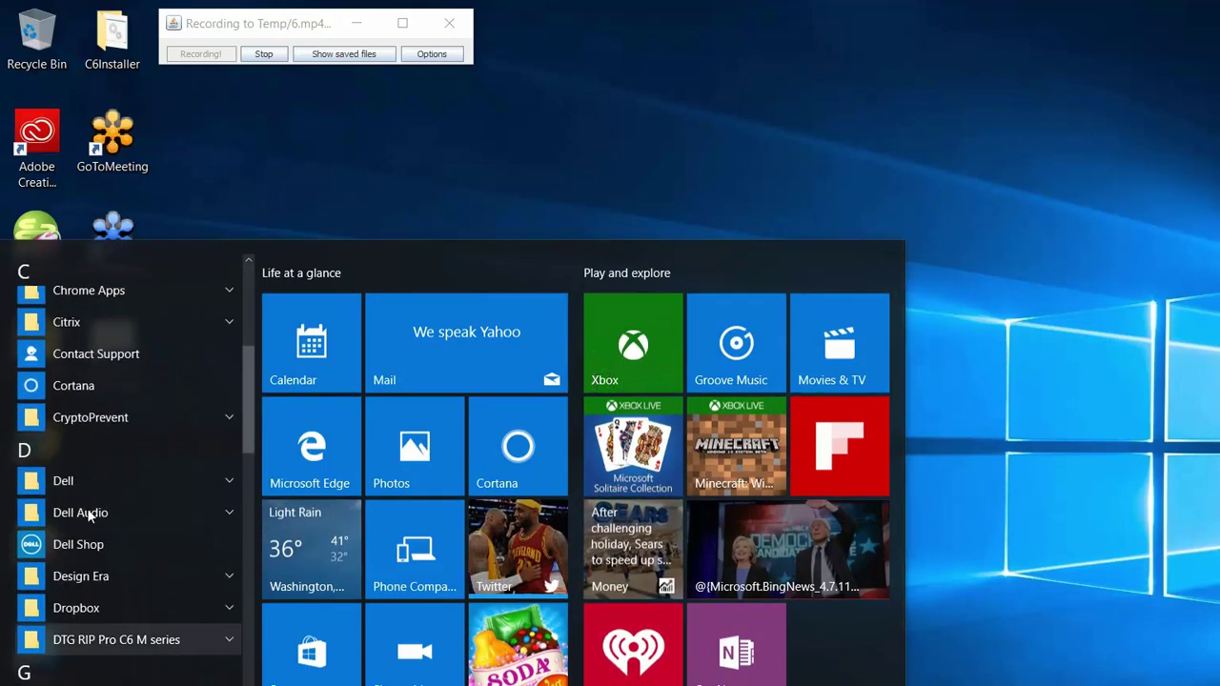
pyautogui.press('Return')
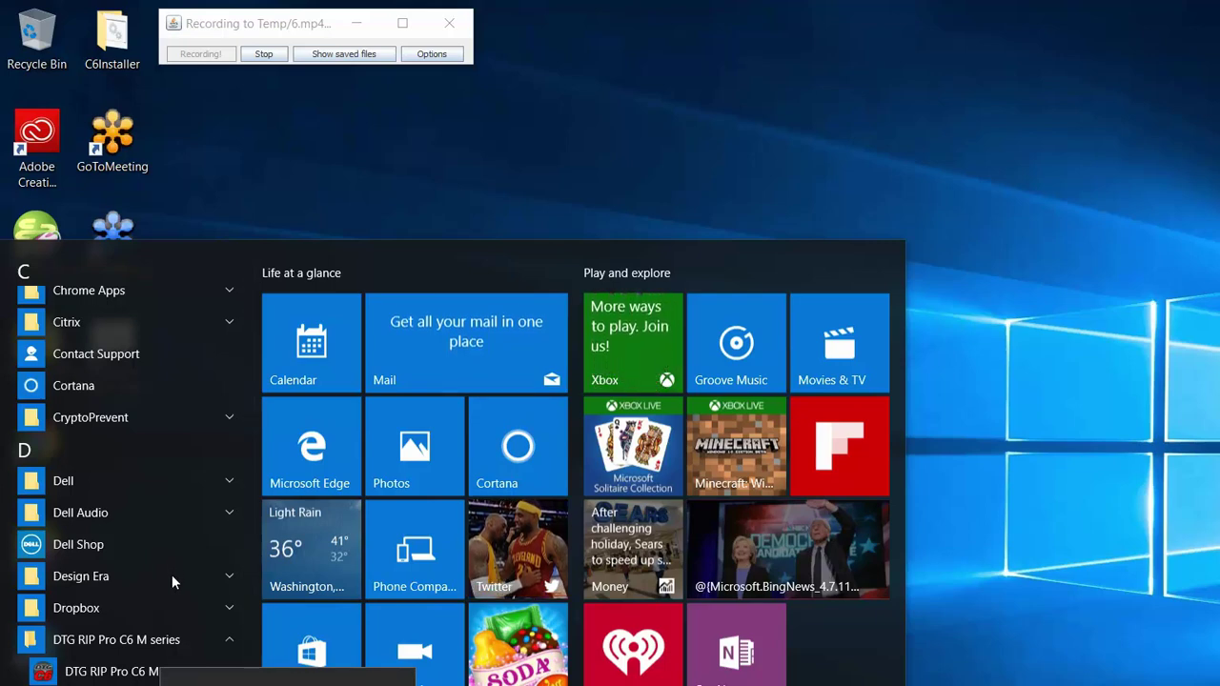
# View the extra launch options for DTG RIP Pro C6 M series, then close the Start menu
pyautogui.hotkey('shift', 'F10')
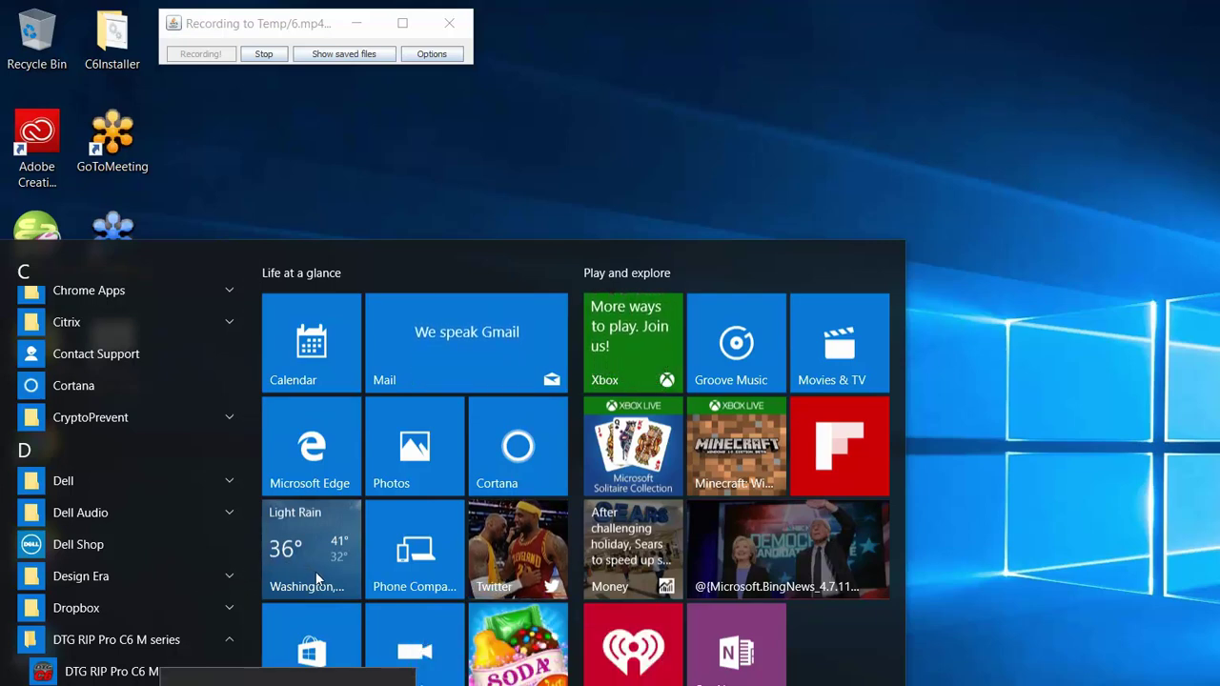
pyautogui.press('Escape')
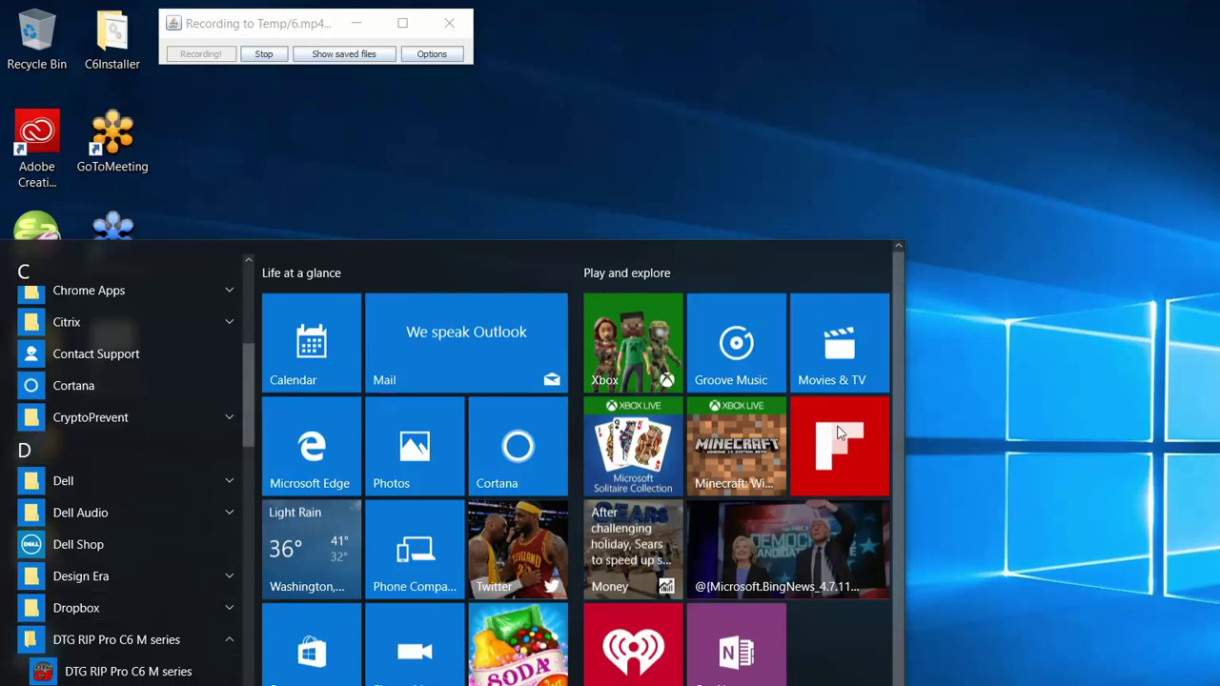
pyautogui.press('Escape')
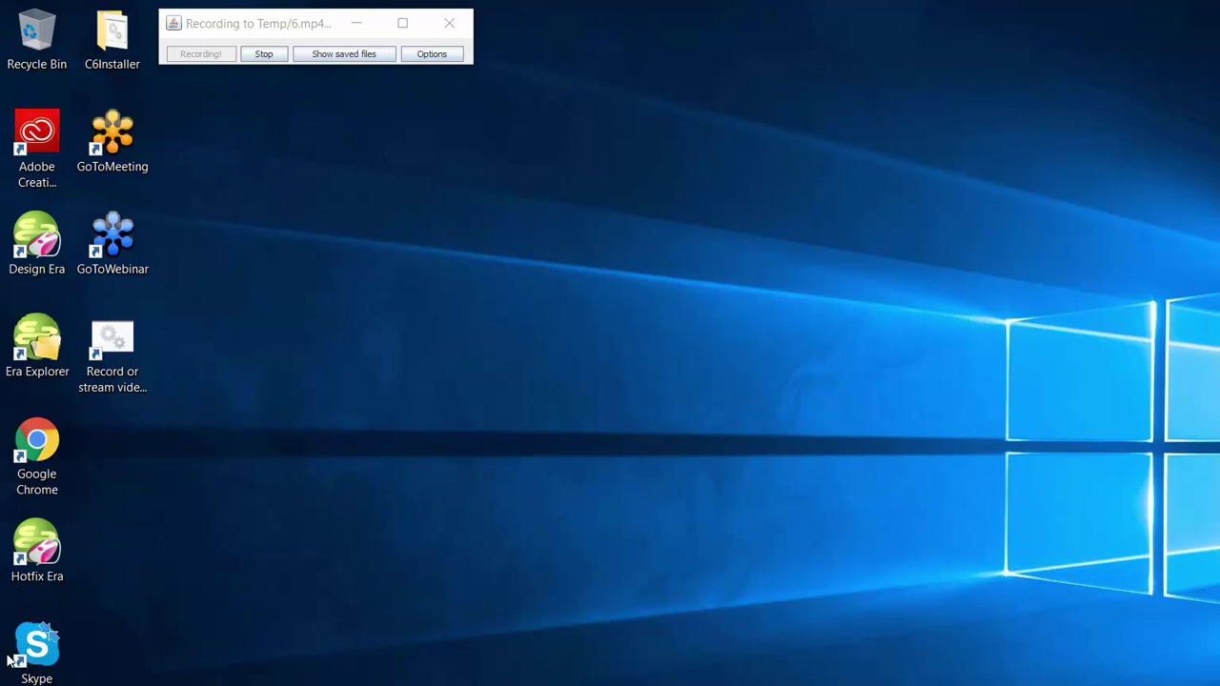
# Launch DTG RIP Pro C6 M series from All apps and keep inches with 2 decimals in First Time Setup
pyautogui.click(17, 684)
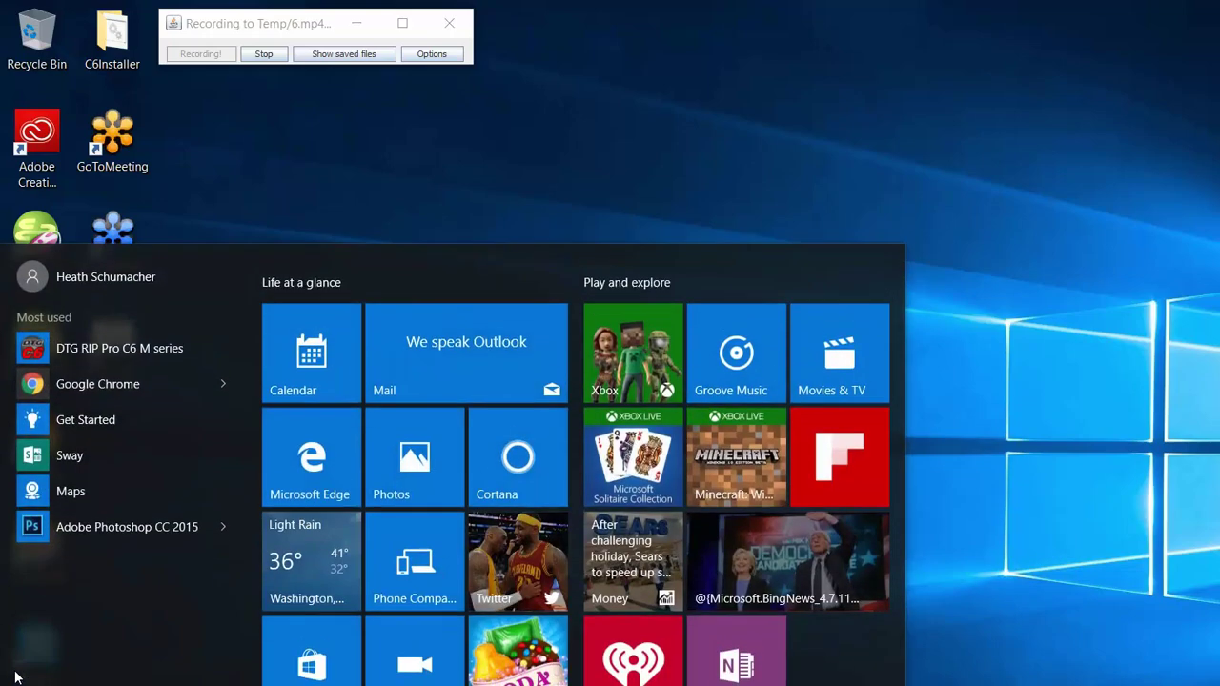
pyautogui.click(61, 636)
pyautogui.scroll(-4, 125, 486)
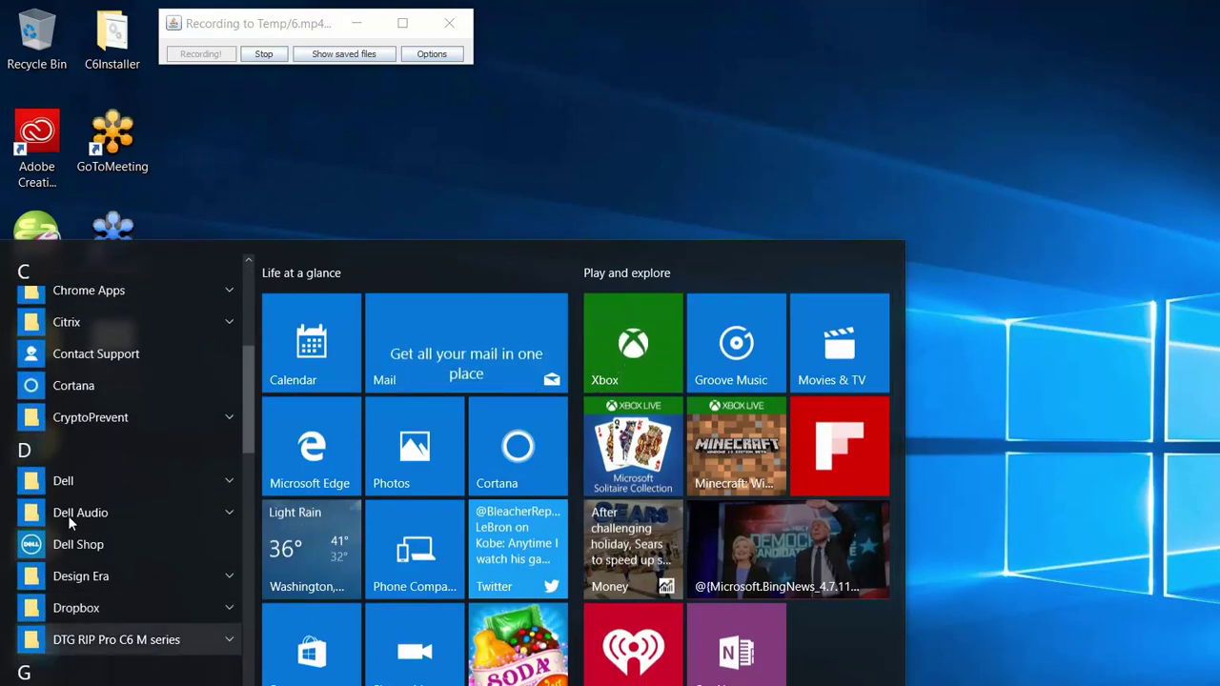
pyautogui.click(115, 640)
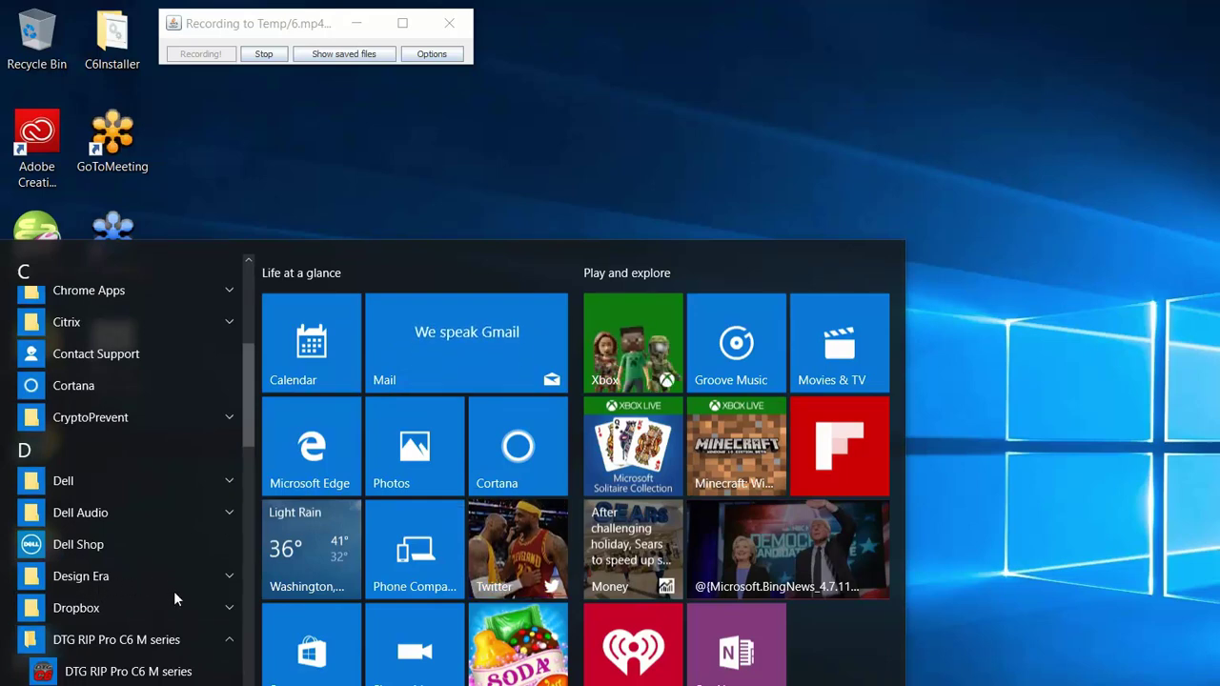
pyautogui.press('Escape')
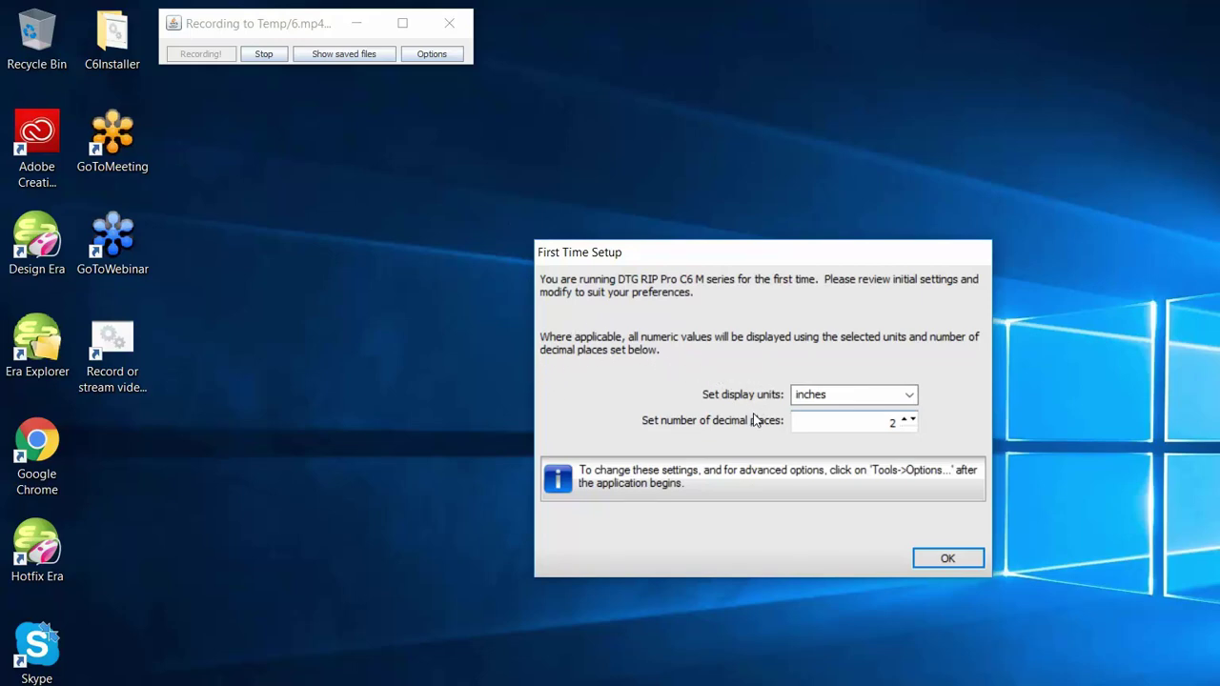
pyautogui.press('Return')
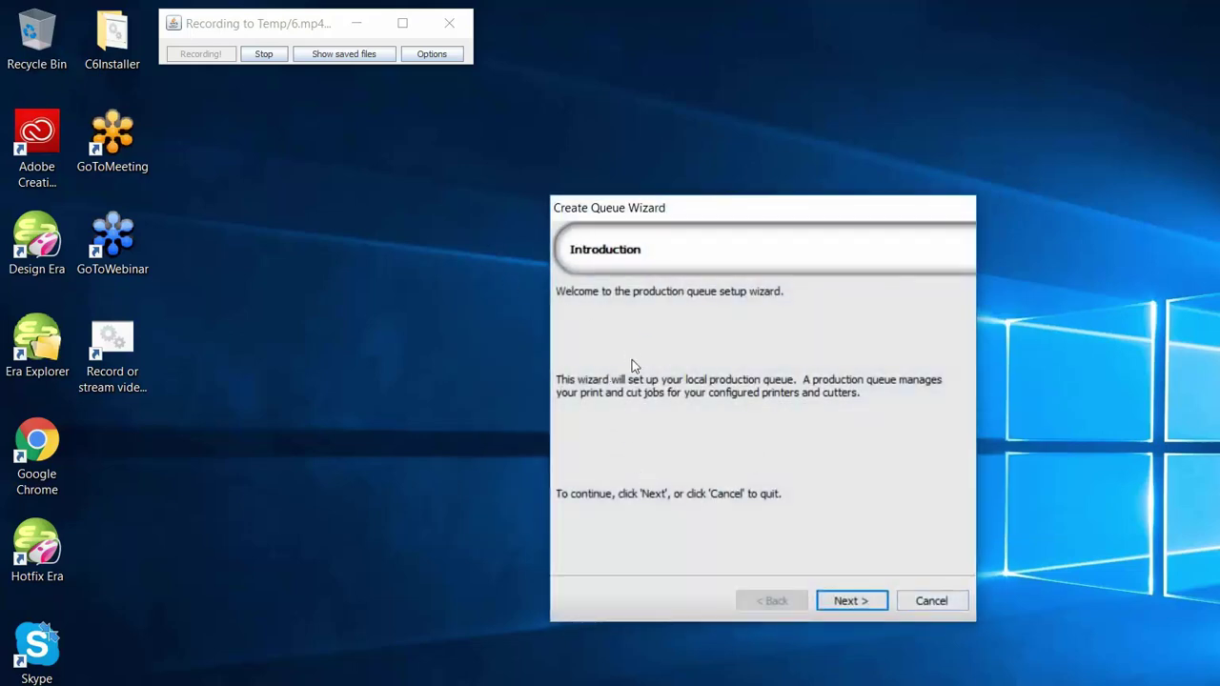
# Advance the Create Queue Wizard to Printer Defaults and open the Install Printer list
pyautogui.press('Return')
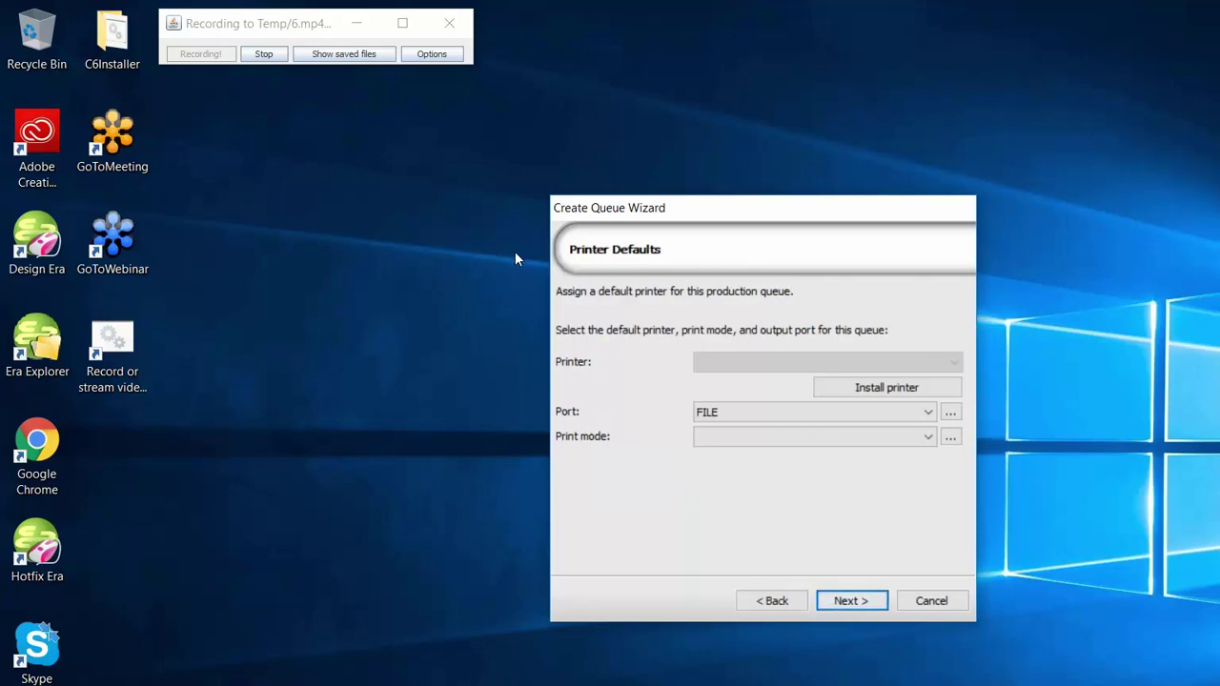
pyautogui.press('Tab')
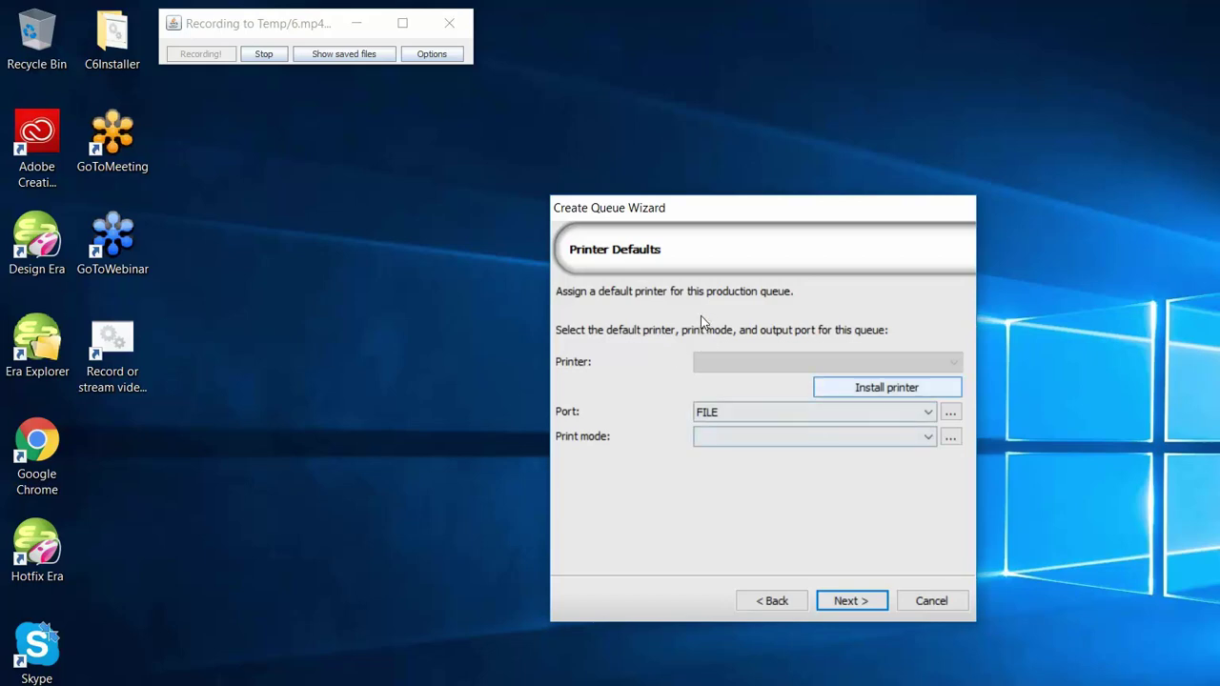
pyautogui.press('space')
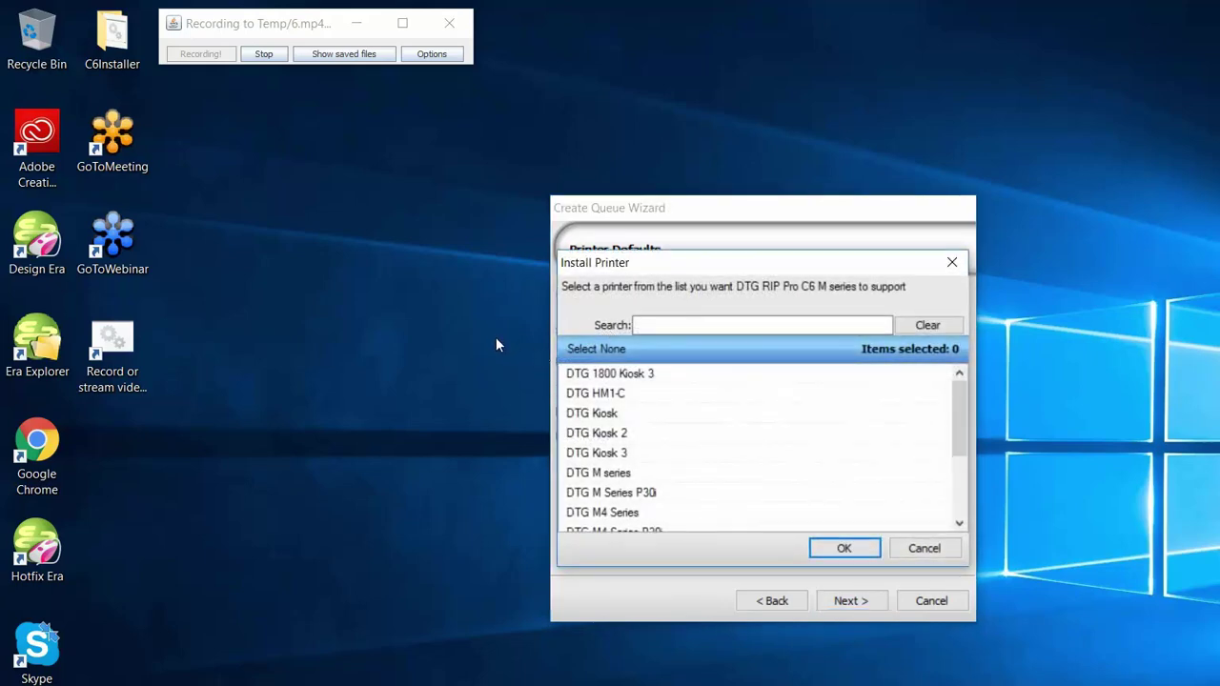
# Pick DTG M series from the Install Printer list and confirm it
pyautogui.scroll(-3, 764, 381)
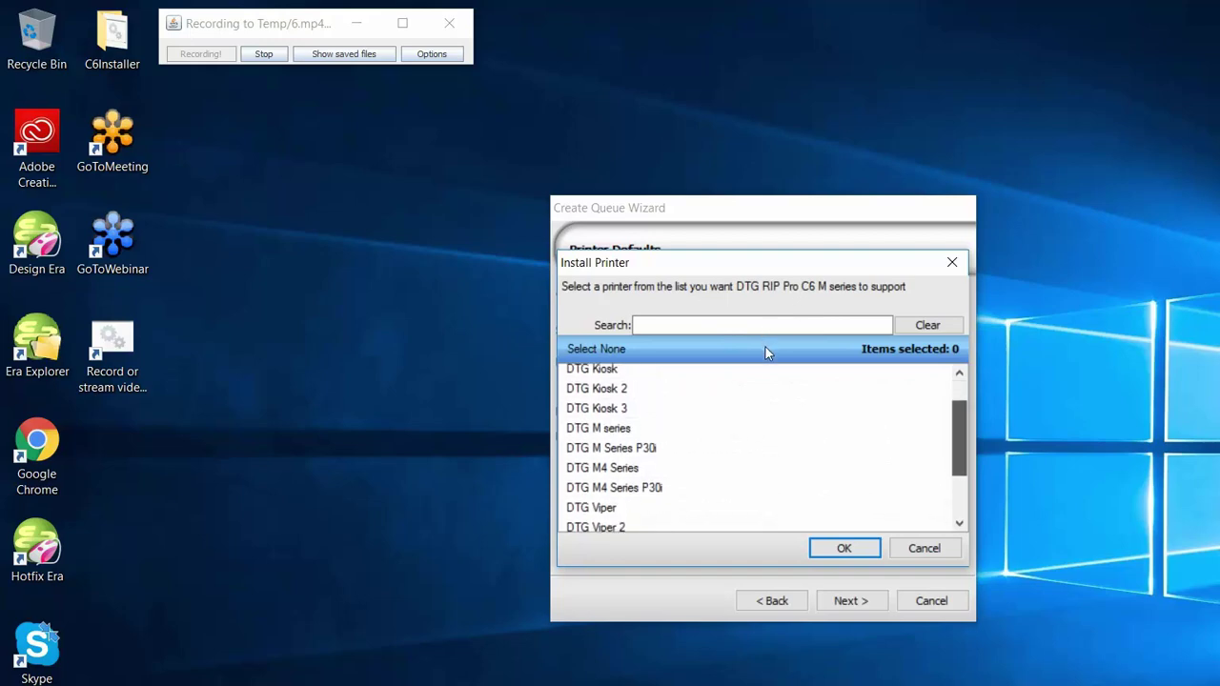
pyautogui.scroll(3, 764, 376)
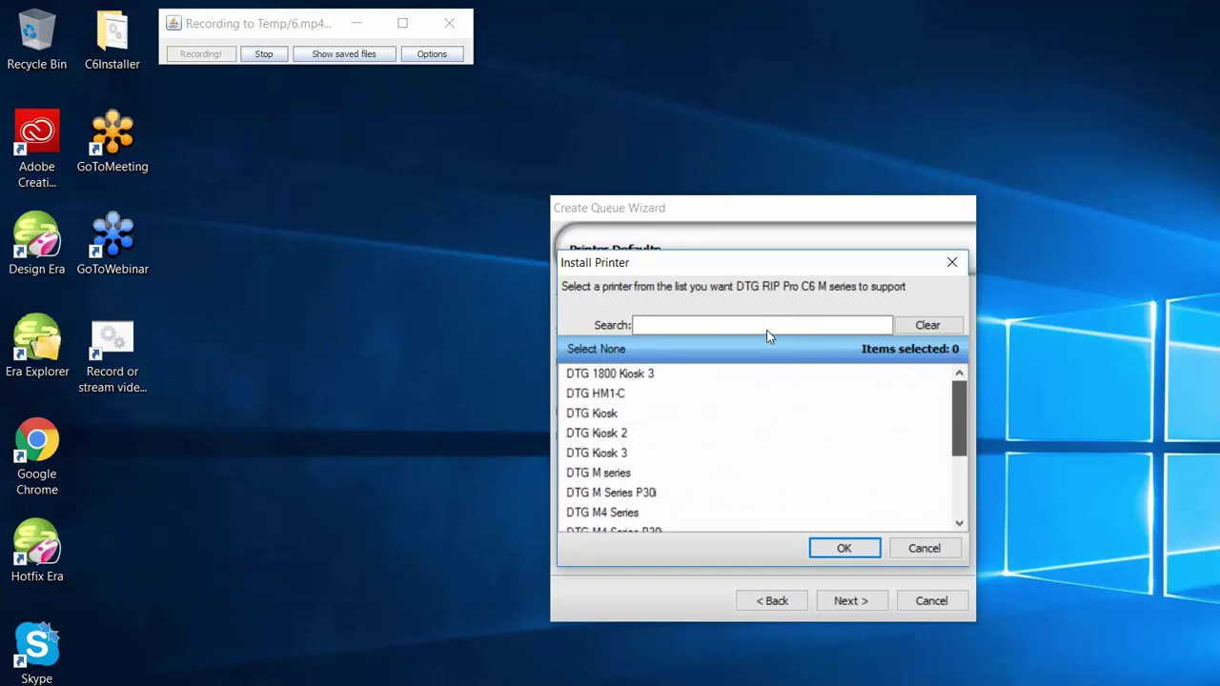
pyautogui.scroll(-1, 765, 342)
pyautogui.scroll(1, 766, 348)
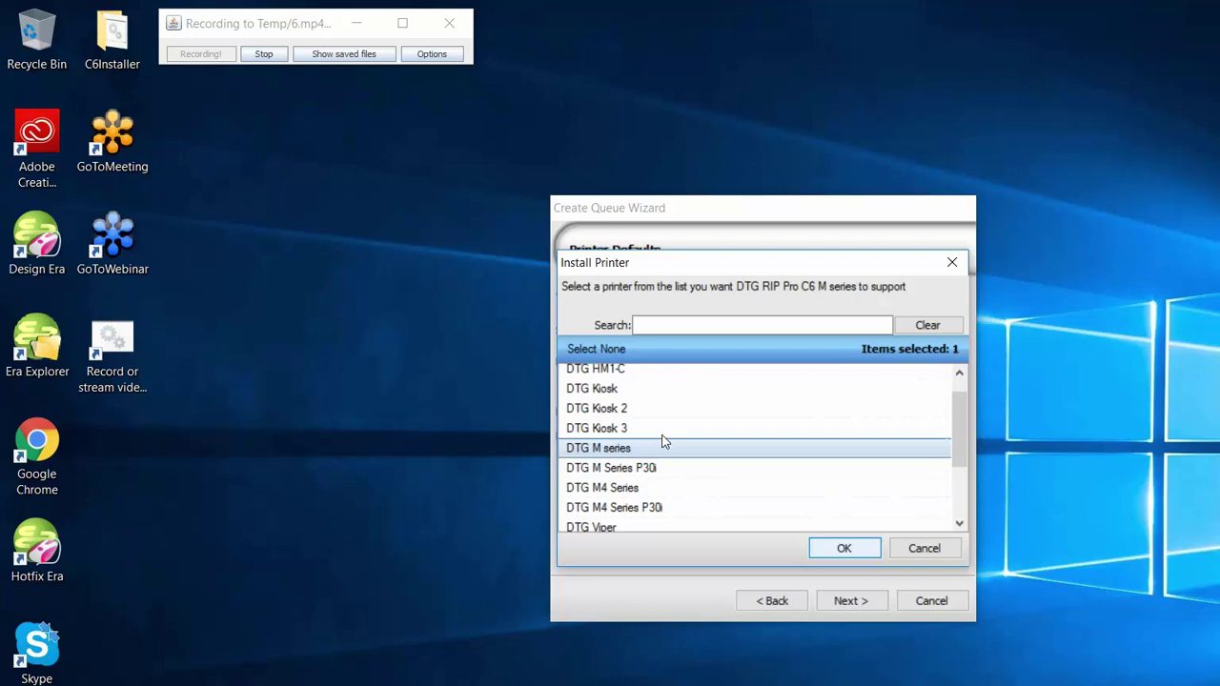
pyautogui.press('Return')
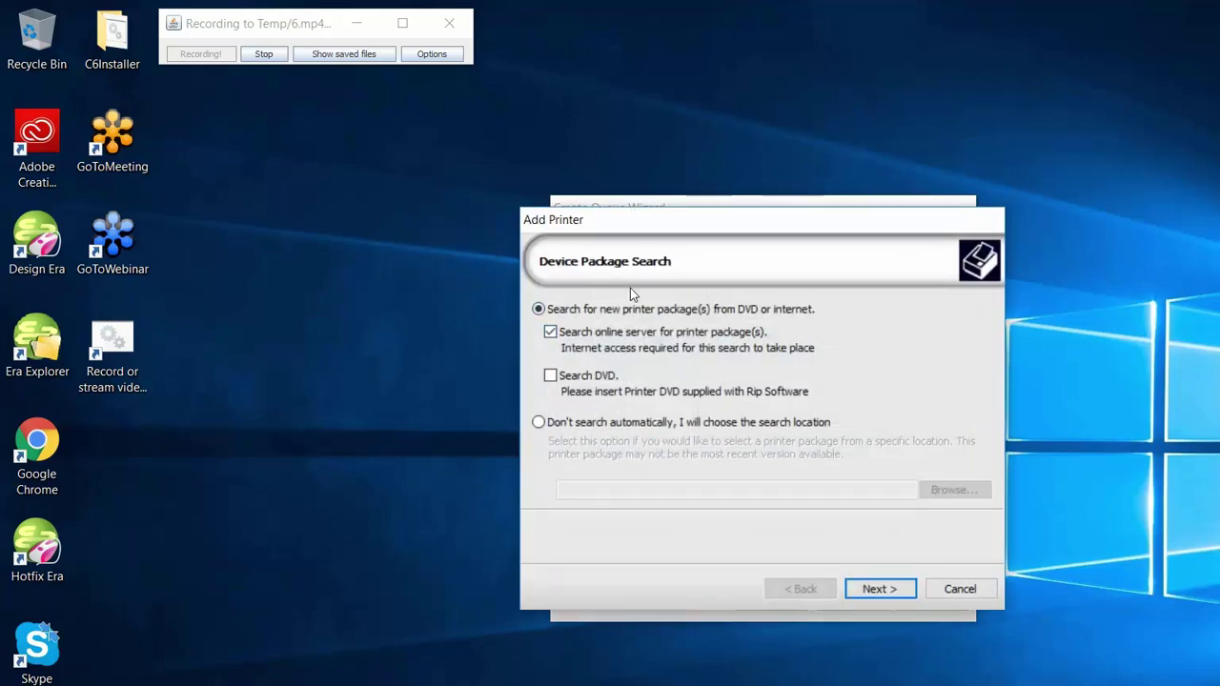
# Download the DTG M series printer package from the online server and finish installing it
pyautogui.press('Return')
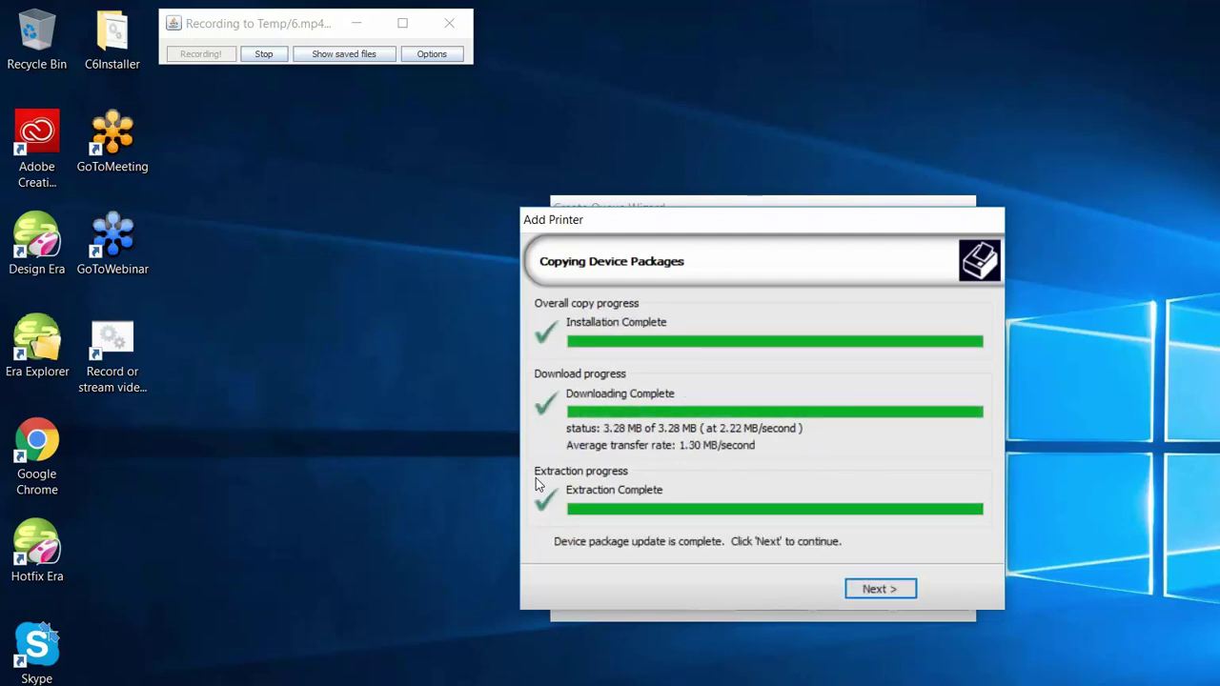
pyautogui.press('Return')
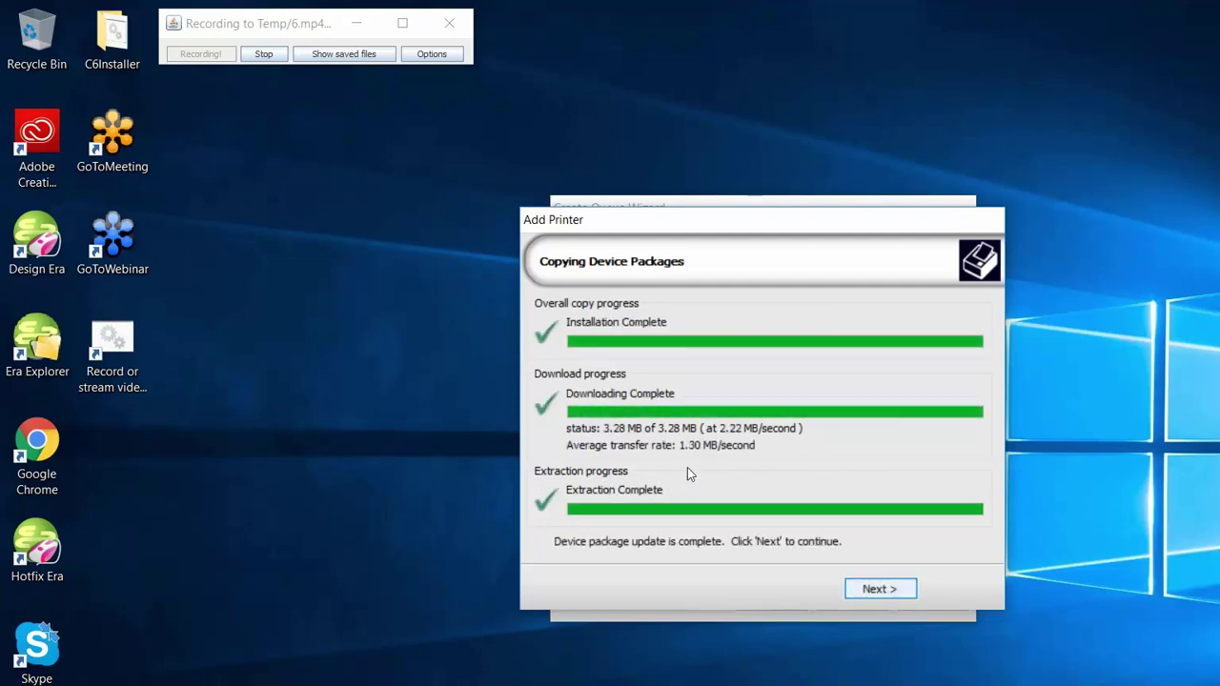
pyautogui.press('Return')
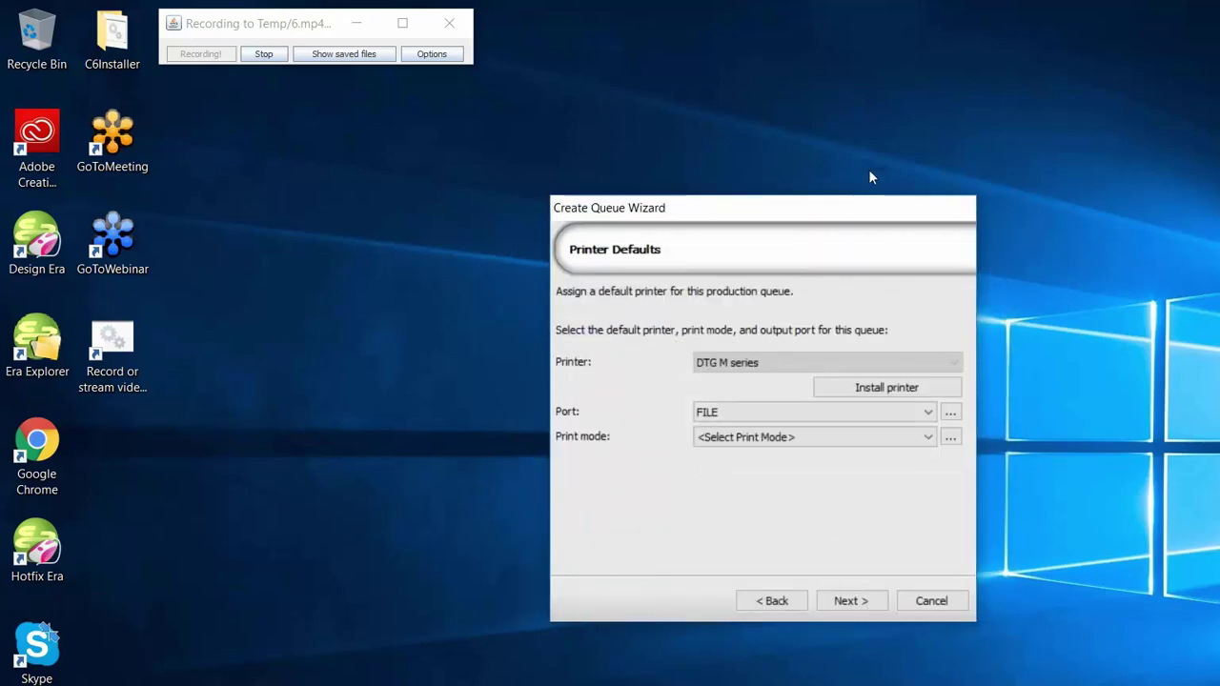
# Complete the DTG M series production queue, check the media list unchanged, and exit the program
pyautogui.click(882, 601)
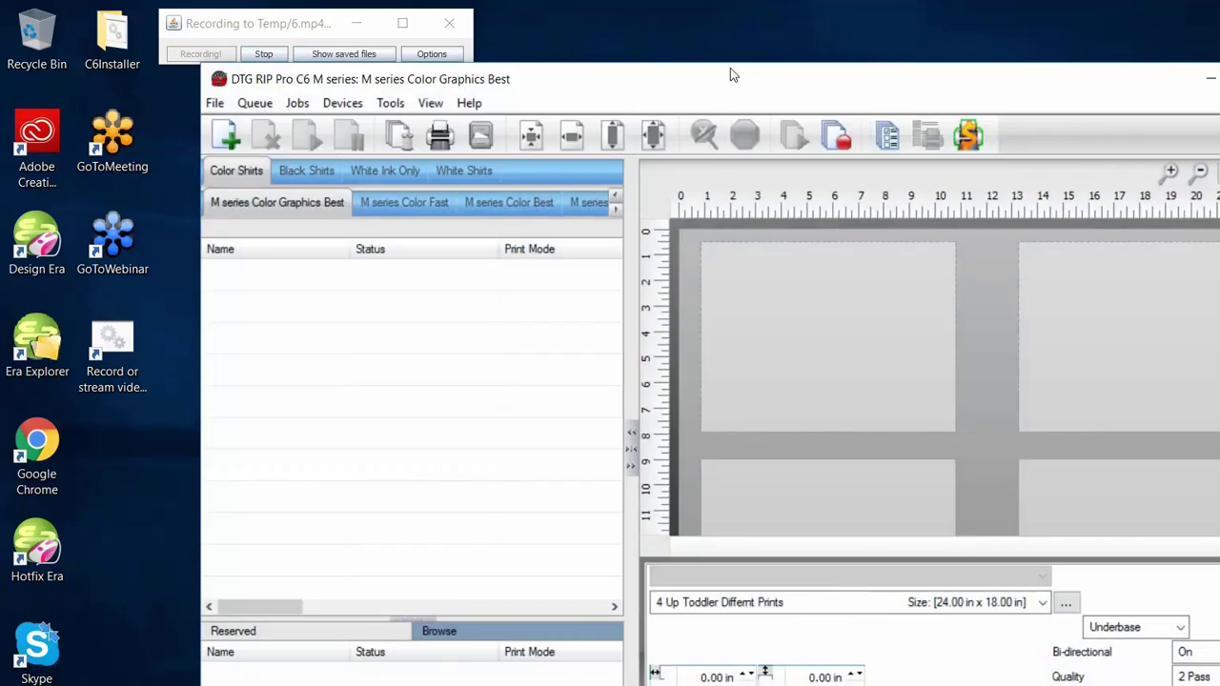
pyautogui.moveTo(731, 74); pyautogui.dragTo(601, 89)
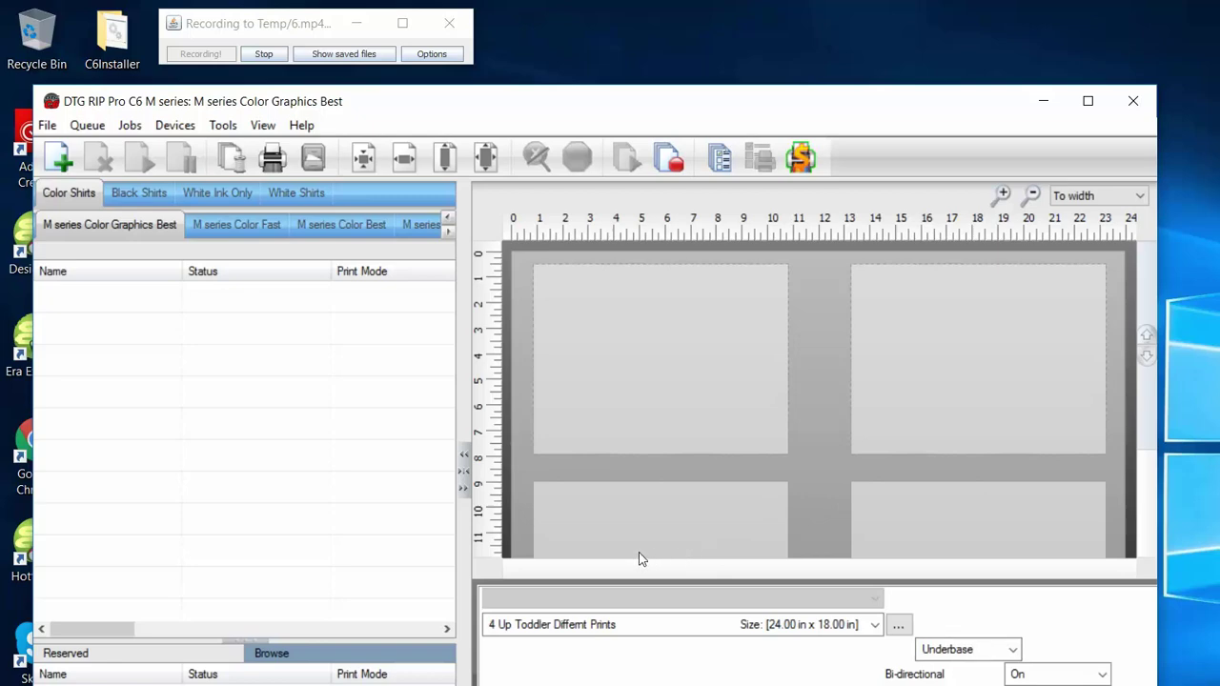
pyautogui.click(490, 625)
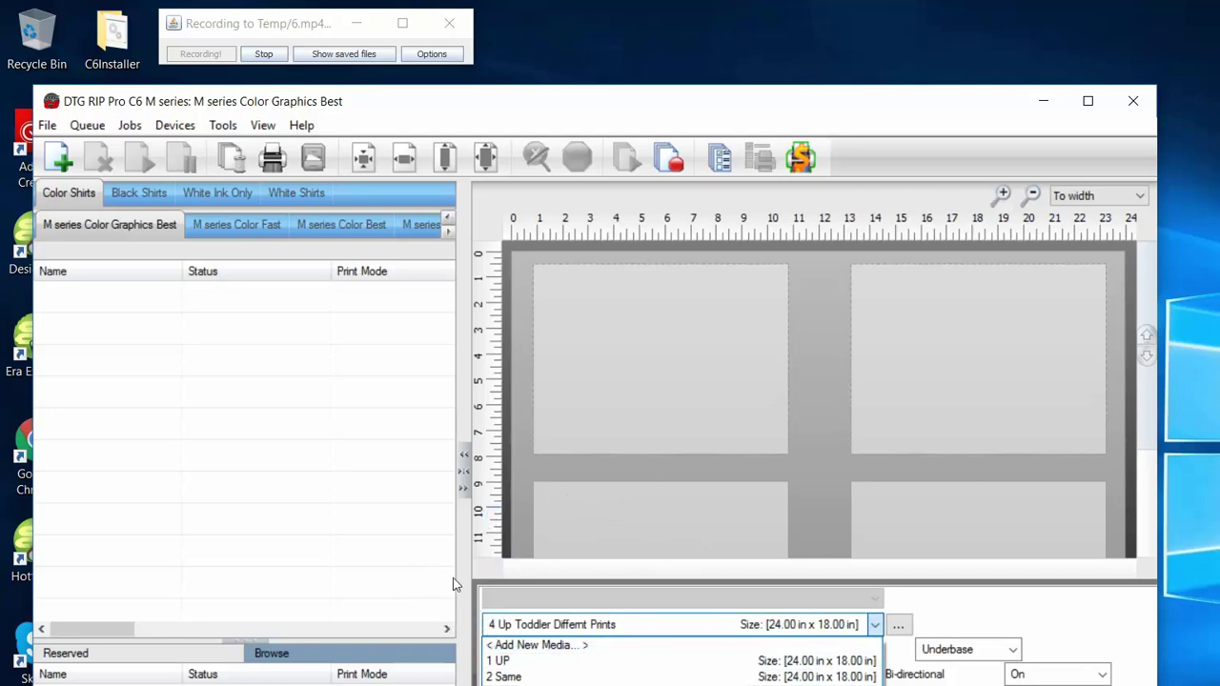
pyautogui.click(843, 495)
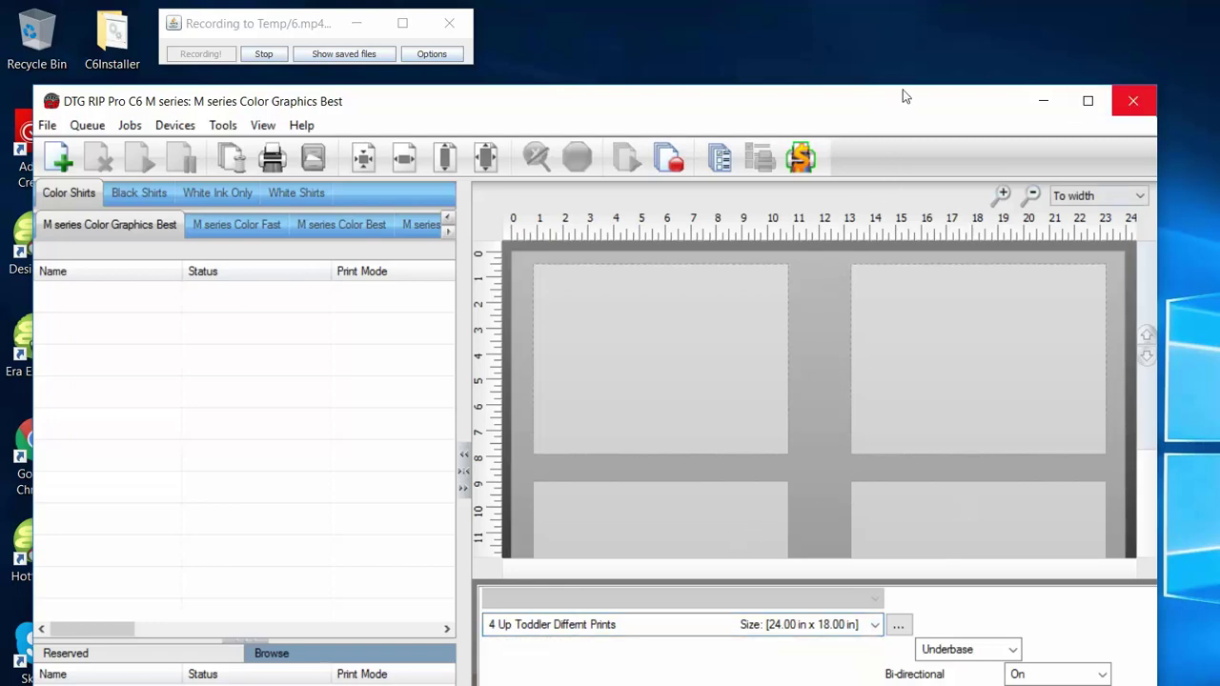
pyautogui.hotkey('alt', 'F4')
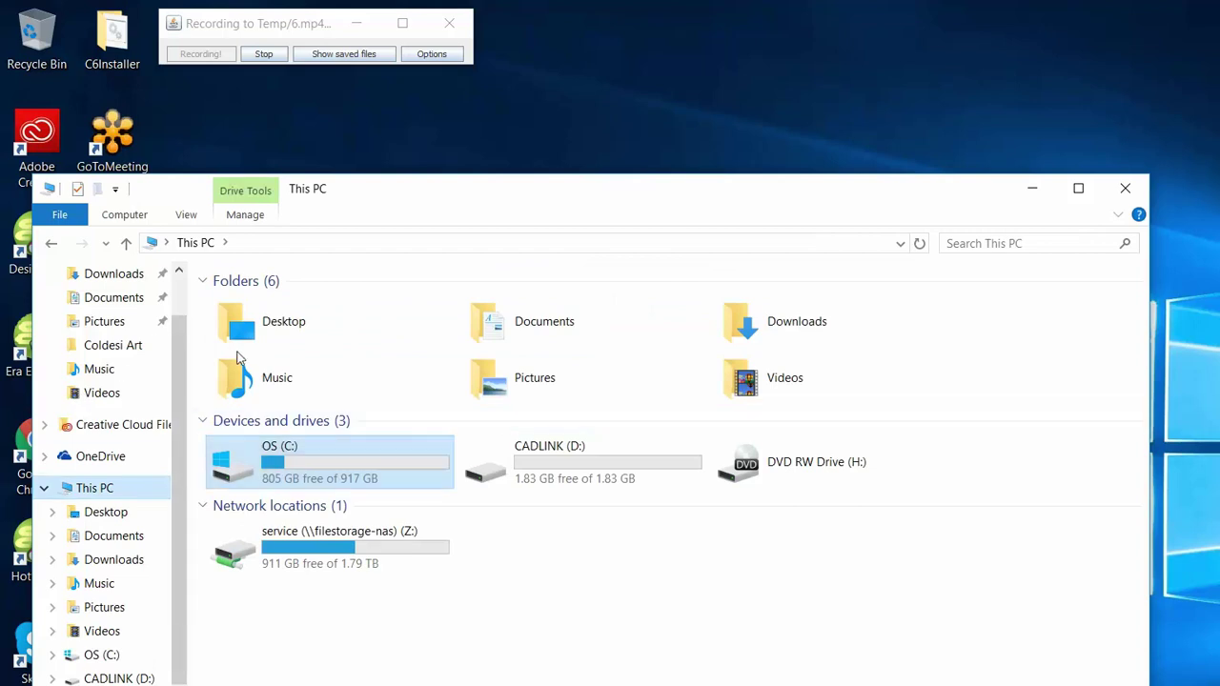
# Navigate from OS (C:) into DTGRIPProC6 Mseries and open its Media subfolder
pyautogui.press('Return')
pyautogui.press('Up')
pyautogui.press('Up')
pyautogui.press('Up')
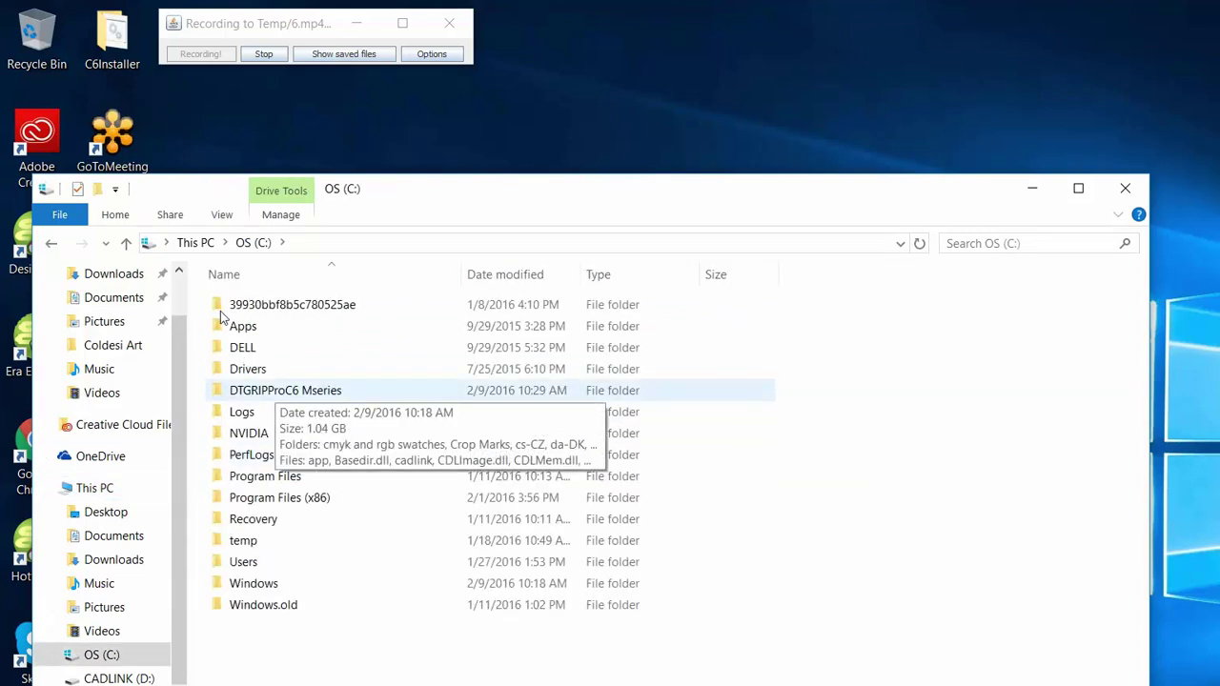
pyautogui.press('space')
pyautogui.press('Return')
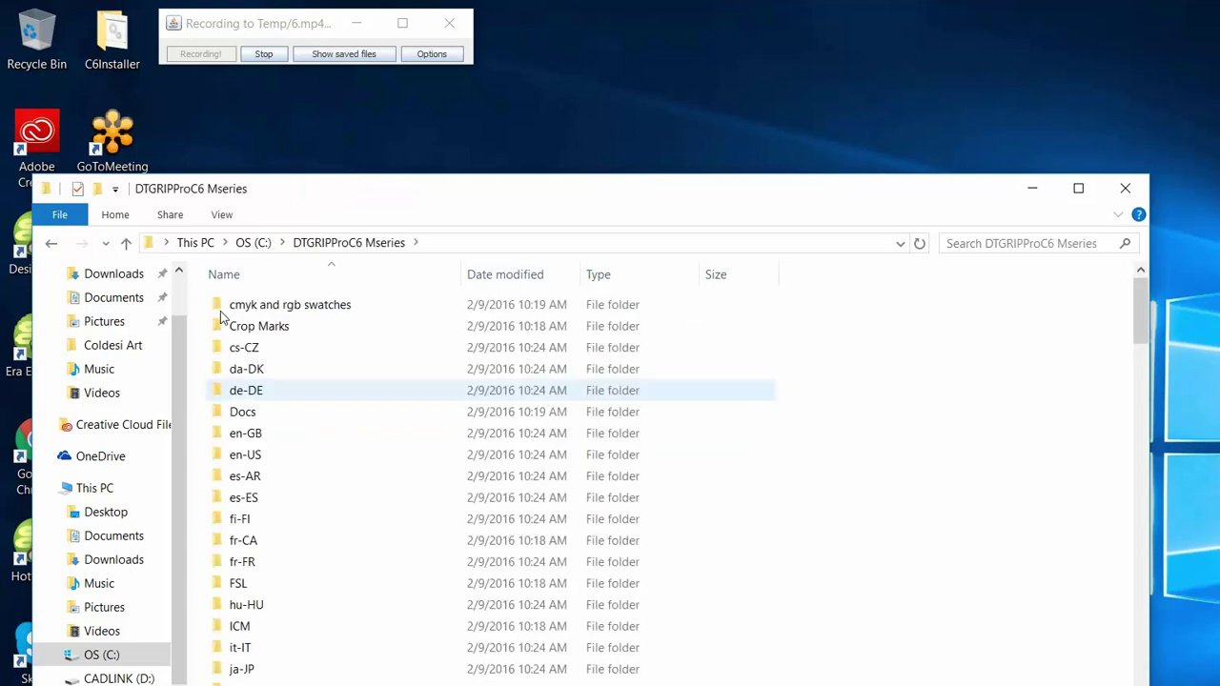
pyautogui.scroll(-2, 229, 374)
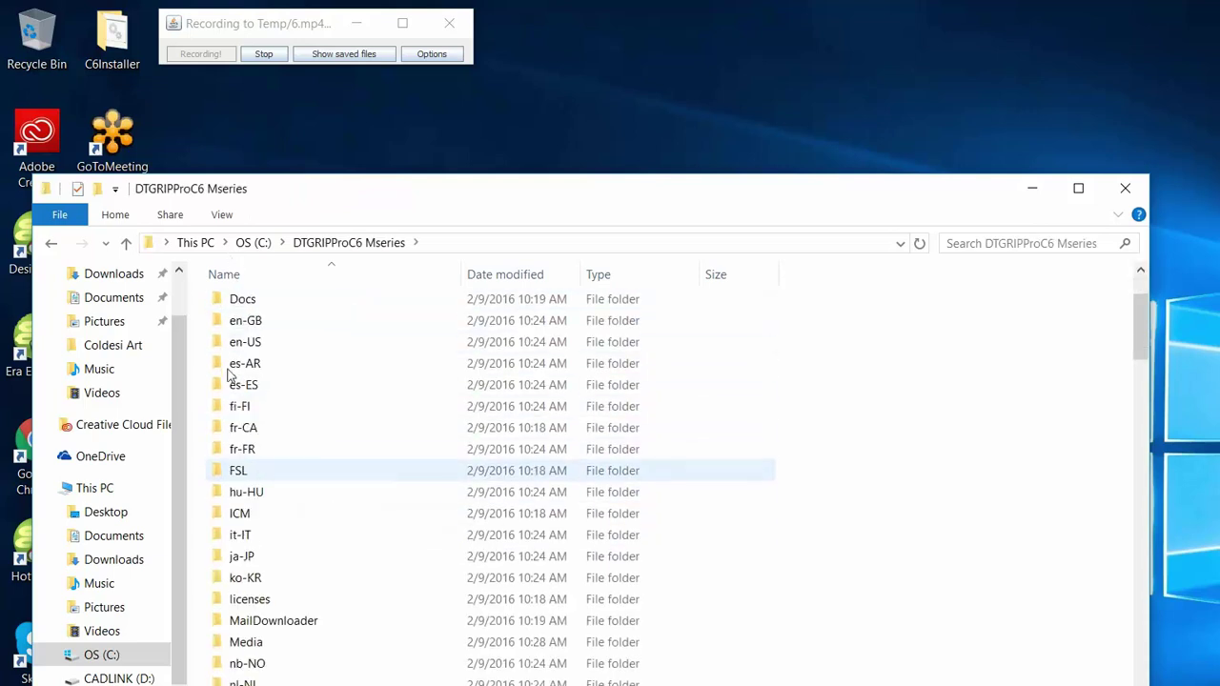
pyautogui.scroll(-6, 229, 375)
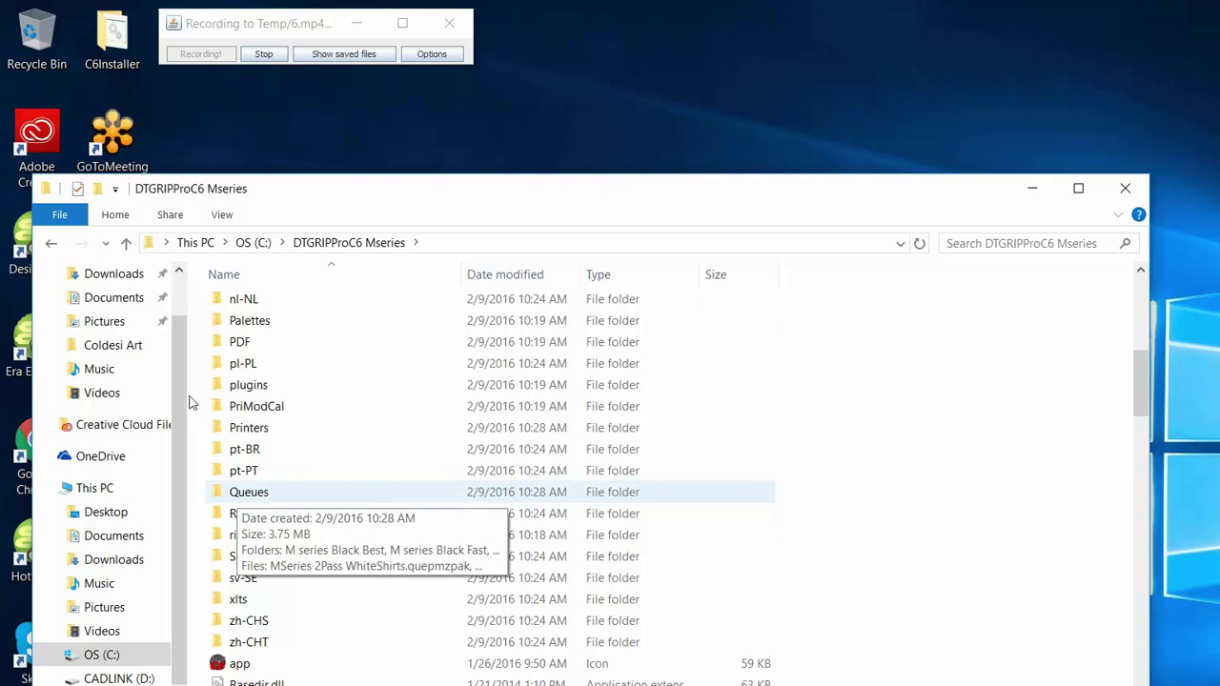
pyautogui.scroll(3, 195, 398)
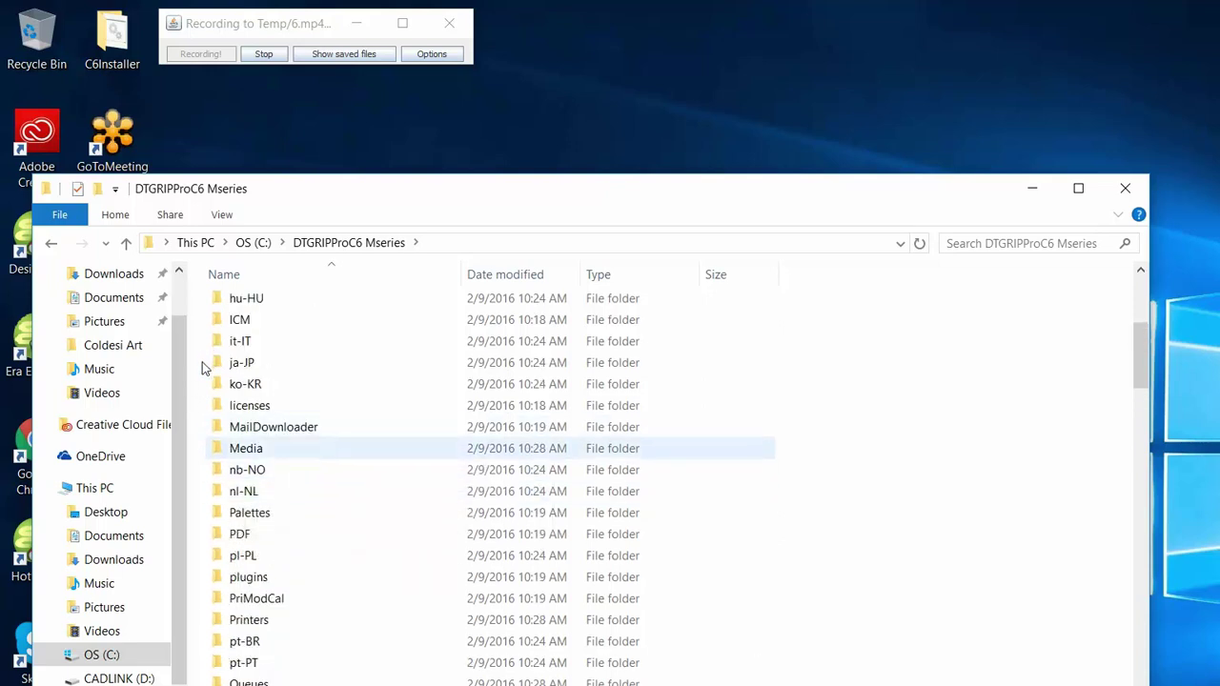
pyautogui.press('Return')
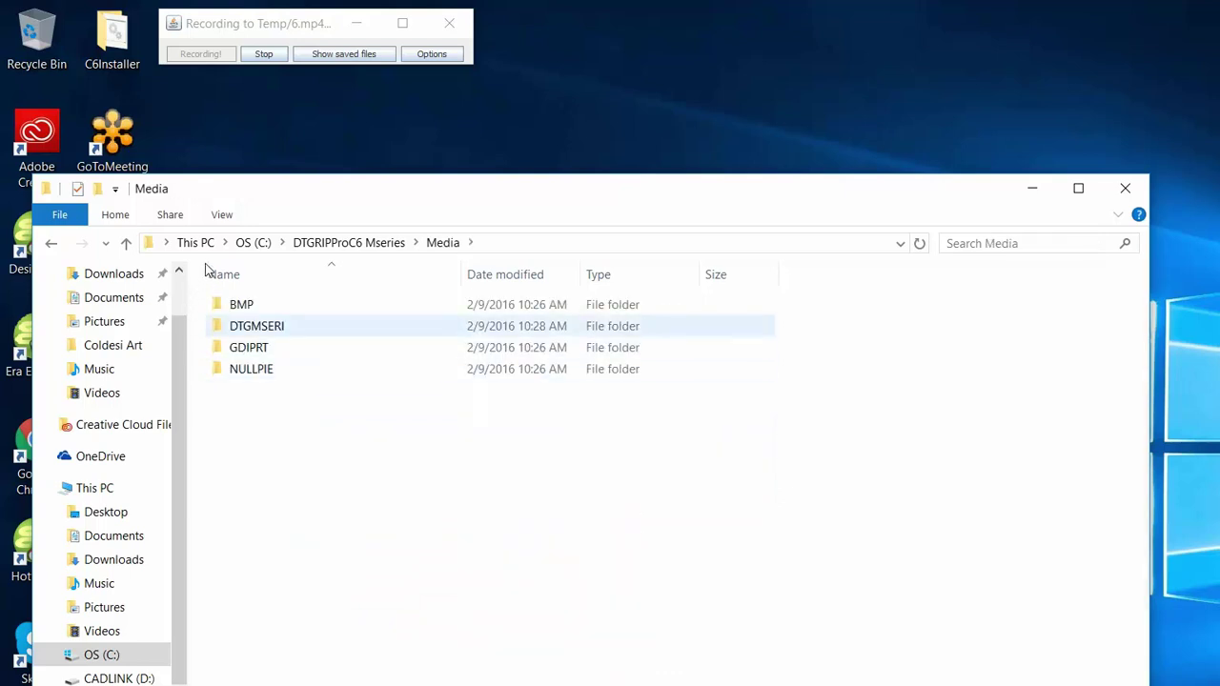
# In DTGMSERI, delete 4_Up_M4_Series.qmd and 4_Up_M4_Series_Same.qmd, then close Explorer
pyautogui.doubleClick(256, 326)
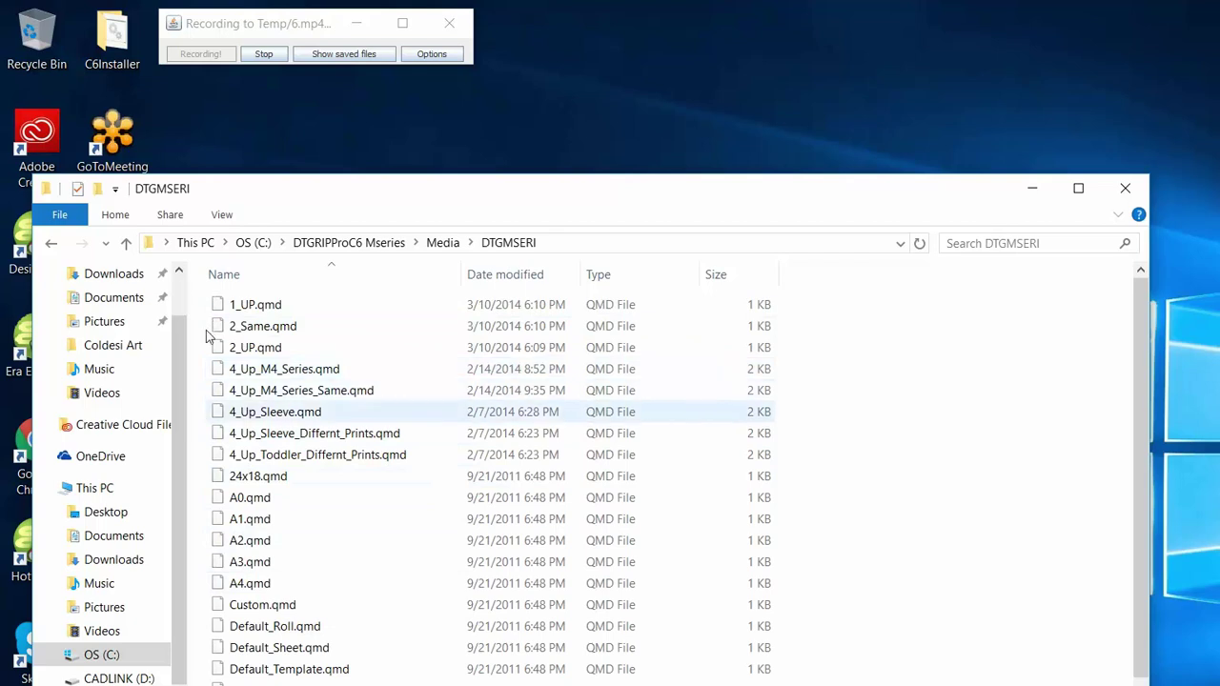
pyautogui.scroll(-1, 219, 541)
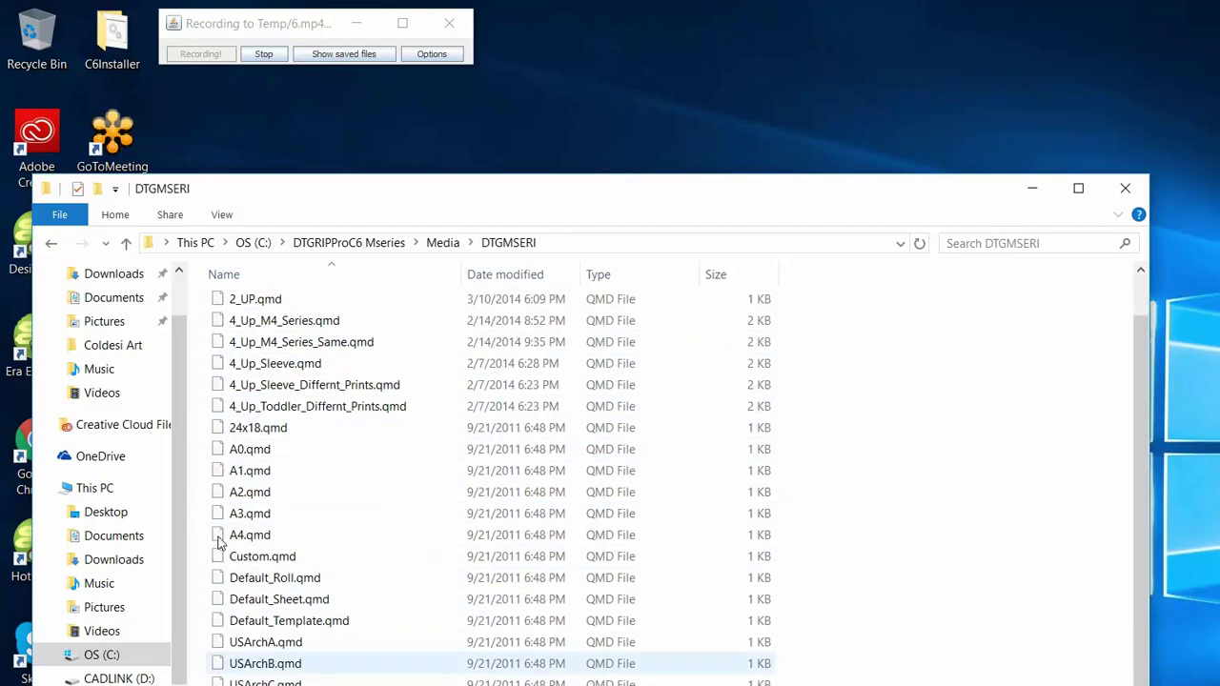
pyautogui.scroll(1, 218, 541)
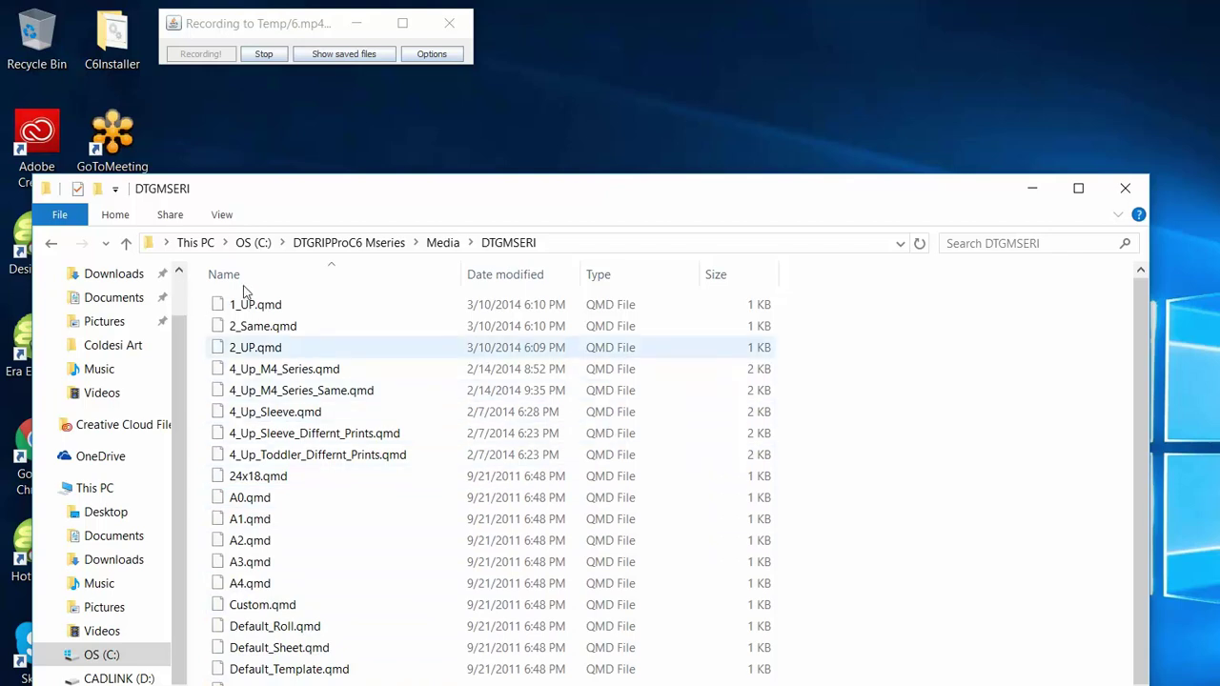
pyautogui.click(315, 369)
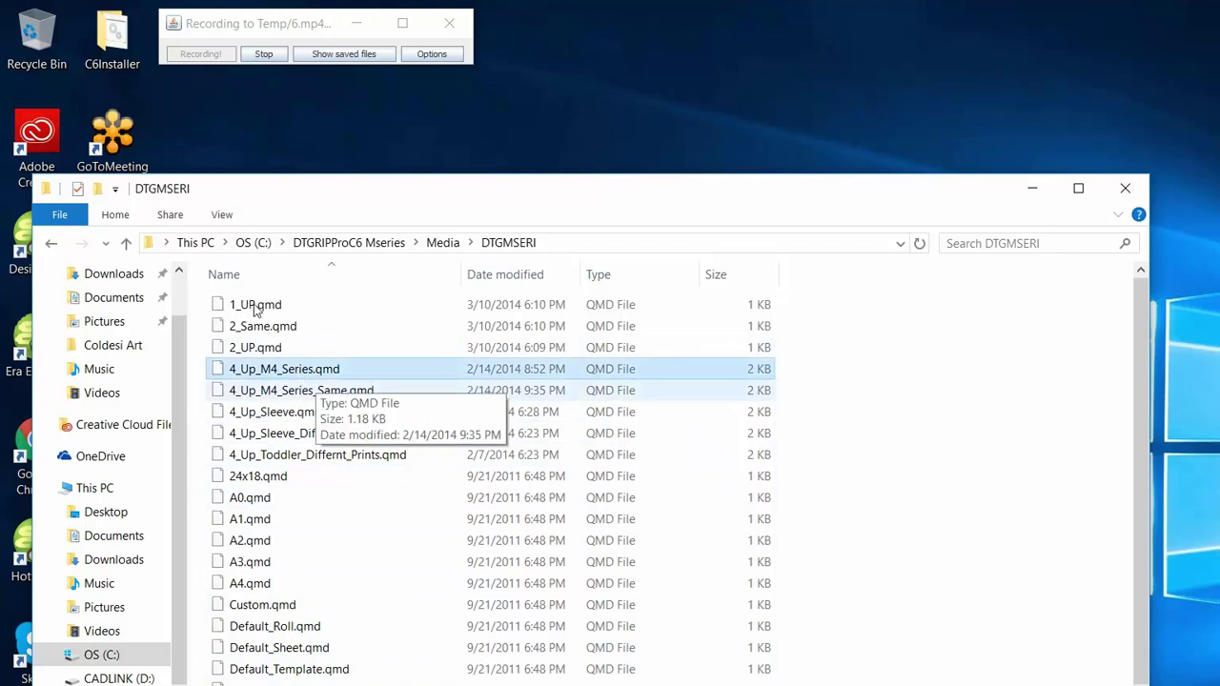
pyautogui.hotkey('shift', 'Down')
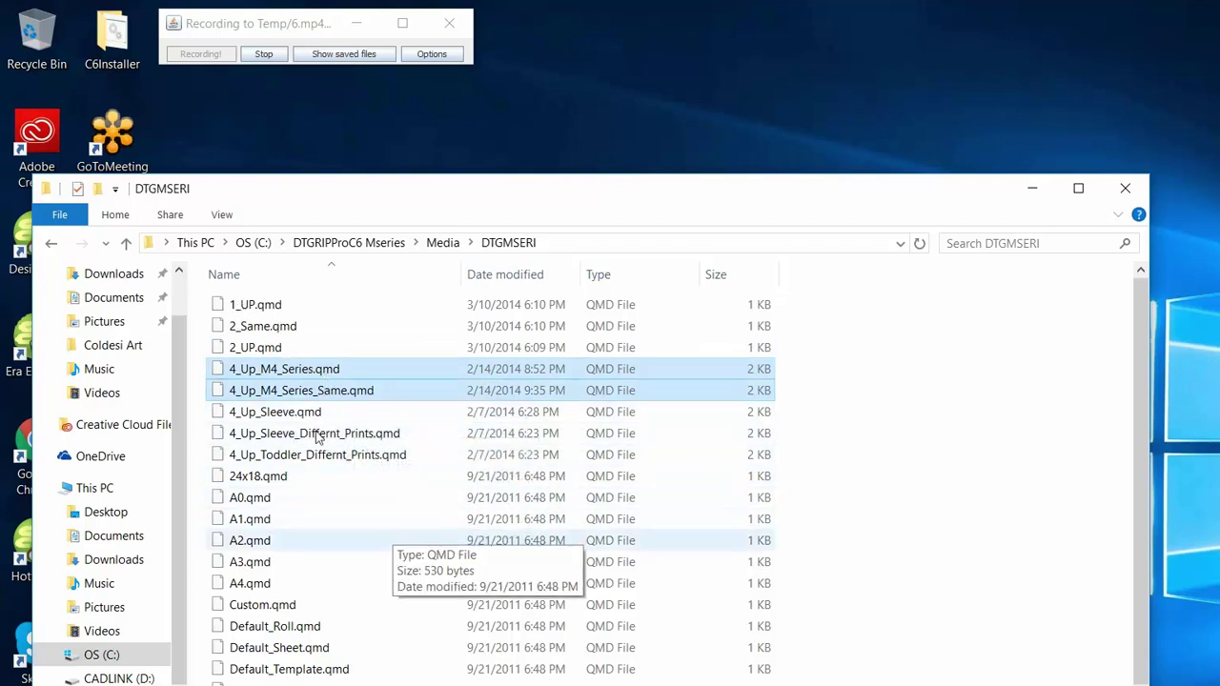
pyautogui.press('Delete')
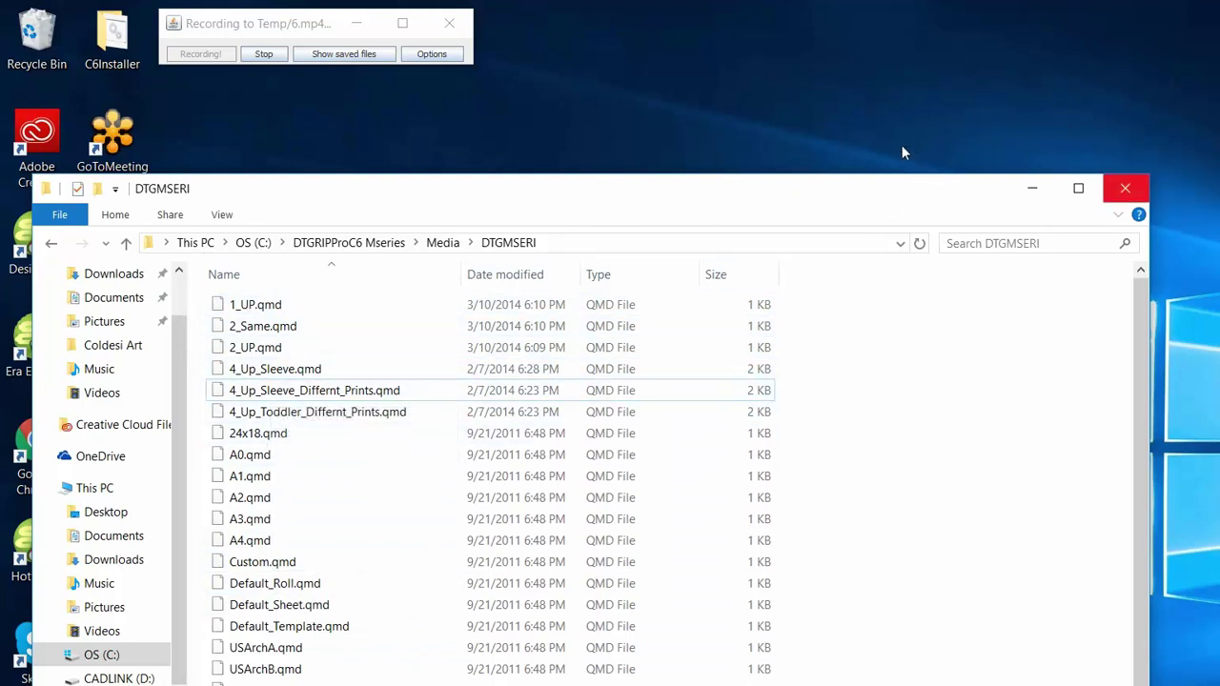
pyautogui.hotkey('alt', 'F4')
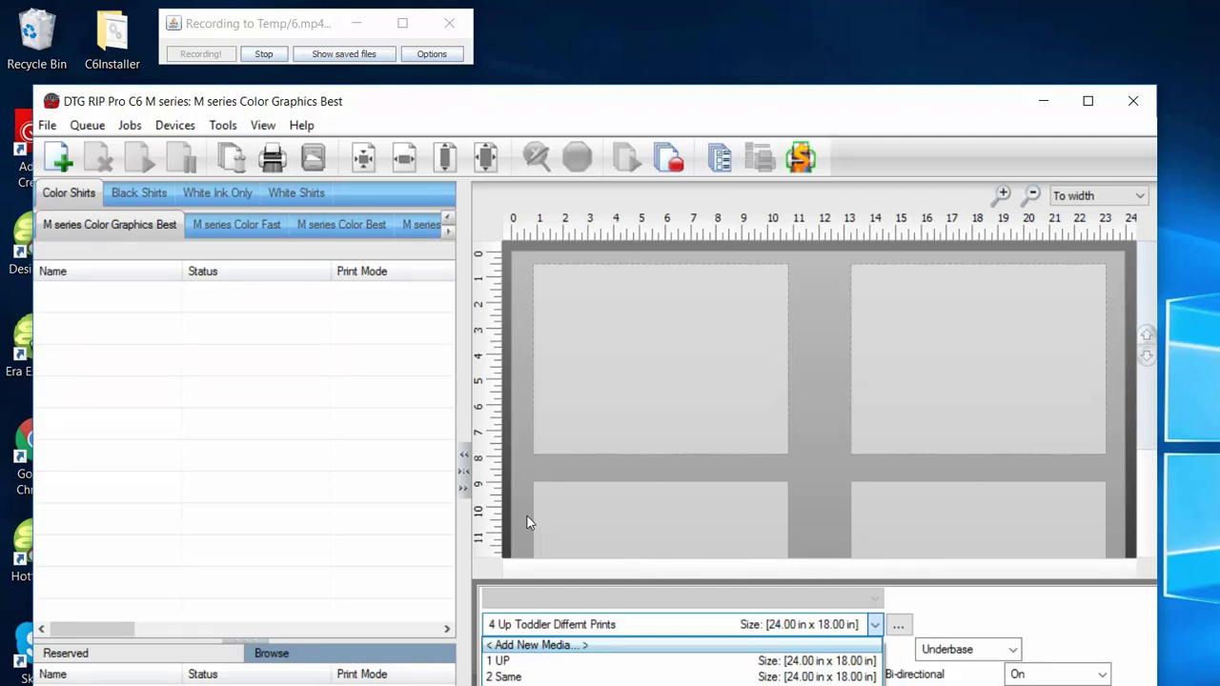
# Step past 1 UP and 2 Same in the media list and select 2 UP
pyautogui.press('Down')
pyautogui.press('Up')
pyautogui.press('Down')
pyautogui.press('Down')
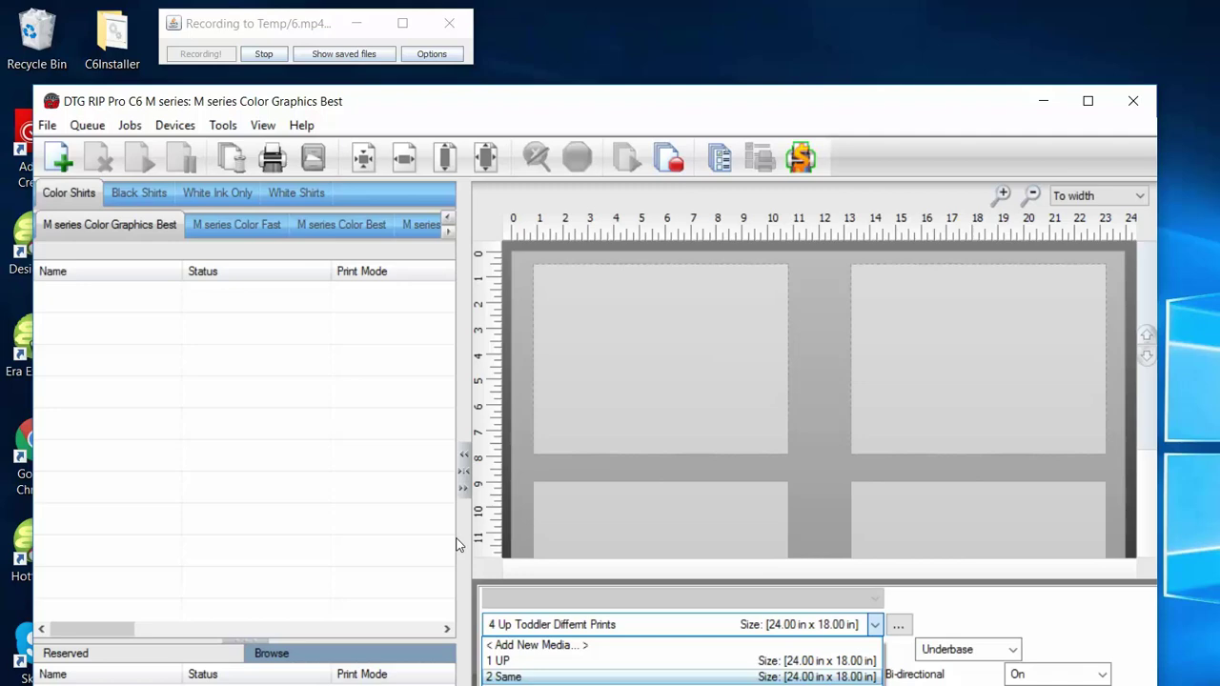
pyautogui.press('Down')
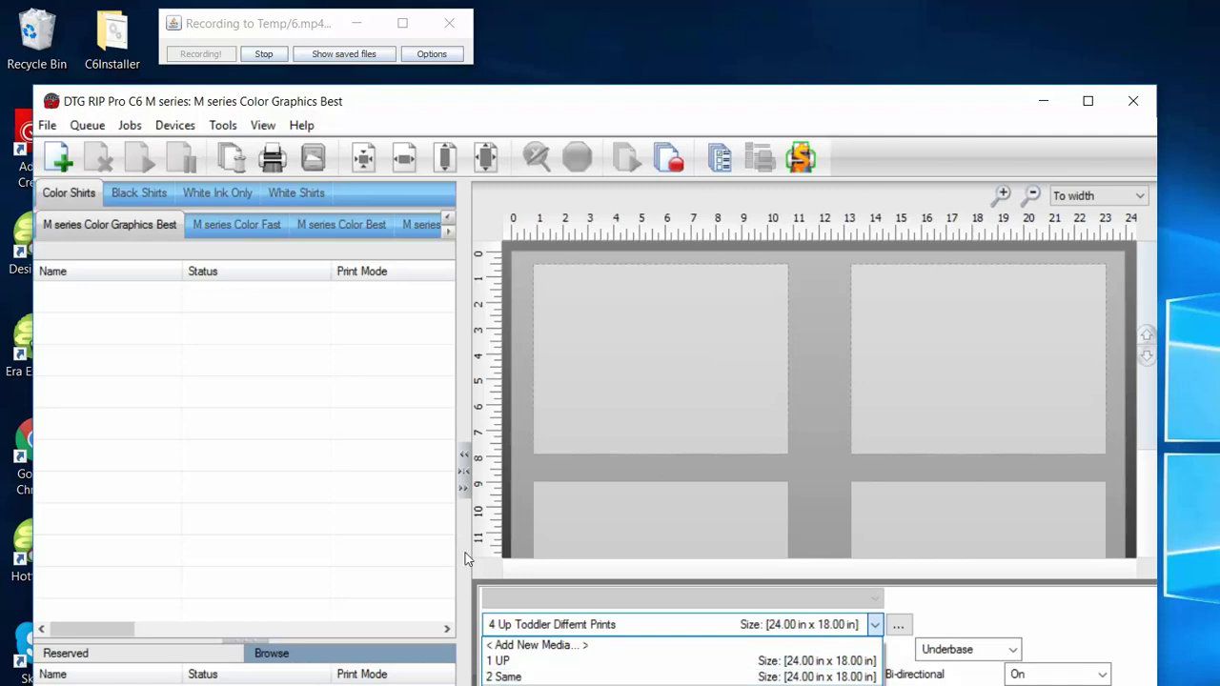
pyautogui.press('Up')
pyautogui.press('Down')
pyautogui.press('Return')
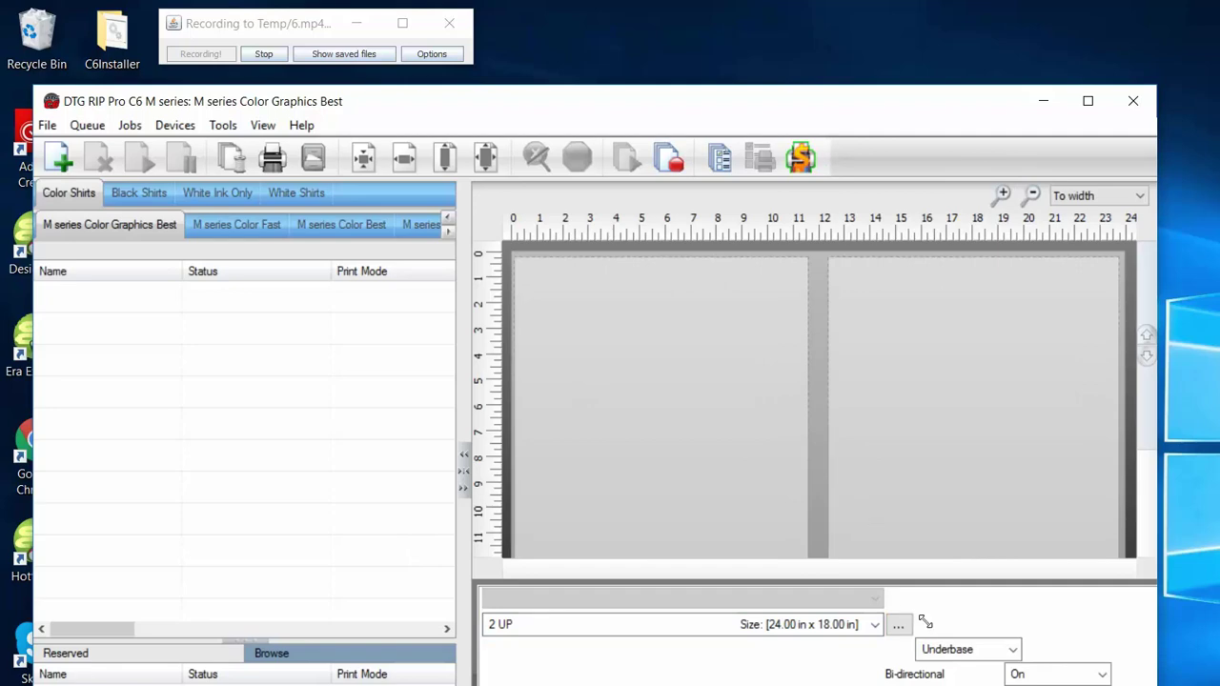
# Enlarge and reposition the RIP window, then zoom the preview out to 10% and back to 33%
pyautogui.moveTo(925, 621); pyautogui.dragTo(968, 682)
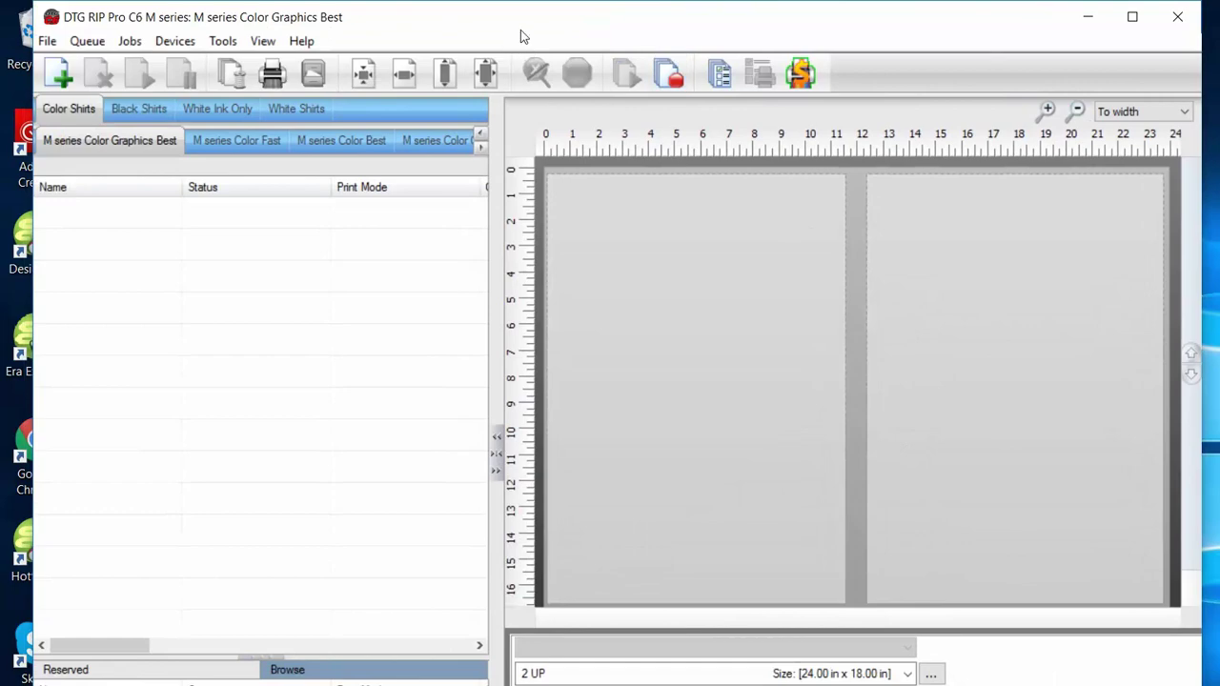
pyautogui.moveTo(520, 29); pyautogui.dragTo(510, 12)
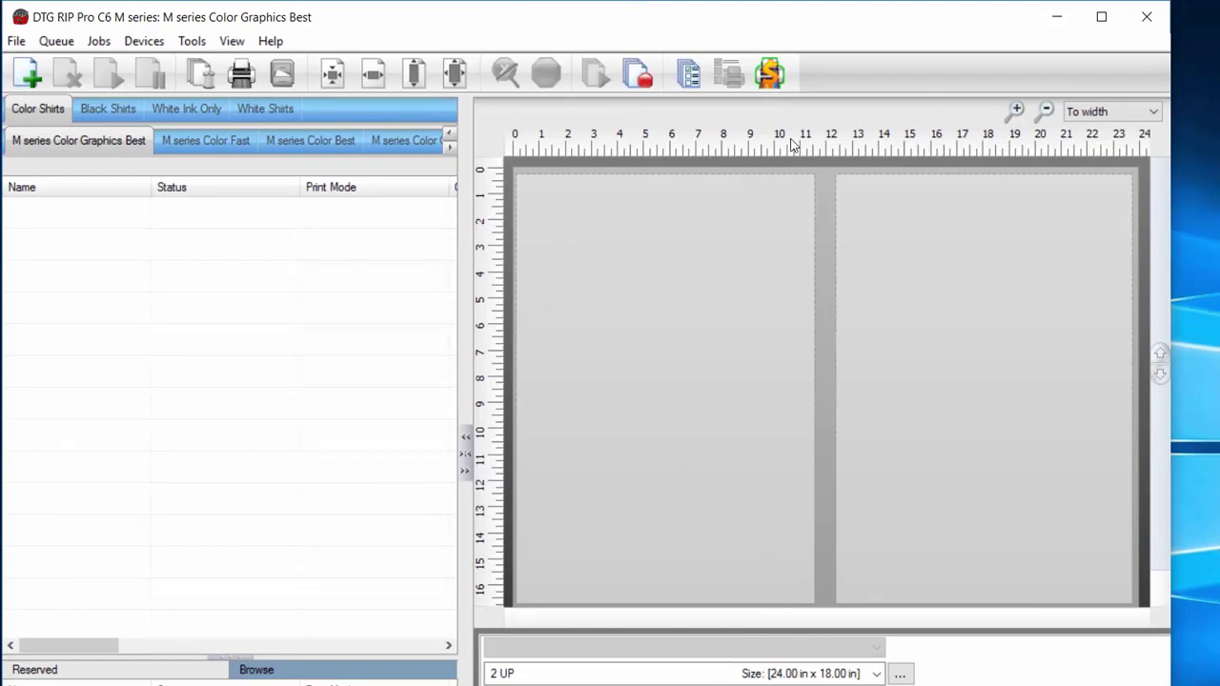
pyautogui.hotkey('ctrl', '-')
pyautogui.hotkey('ctrl', '-')
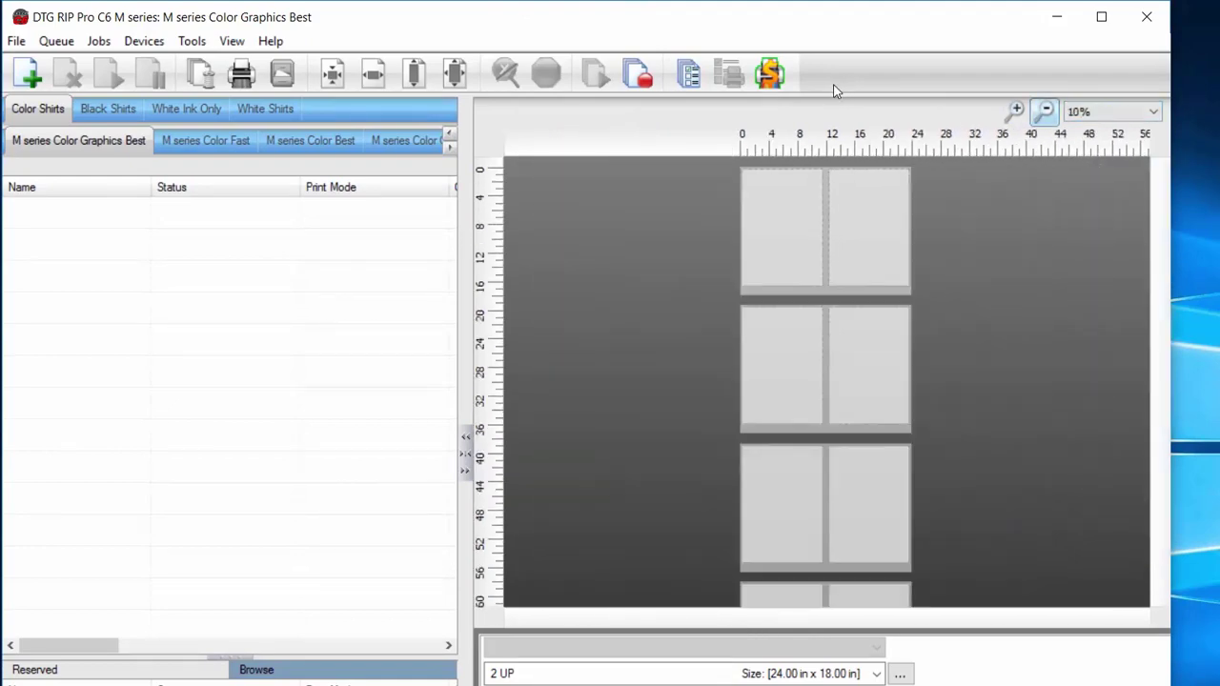
pyautogui.hotkey('ctrl', '-')
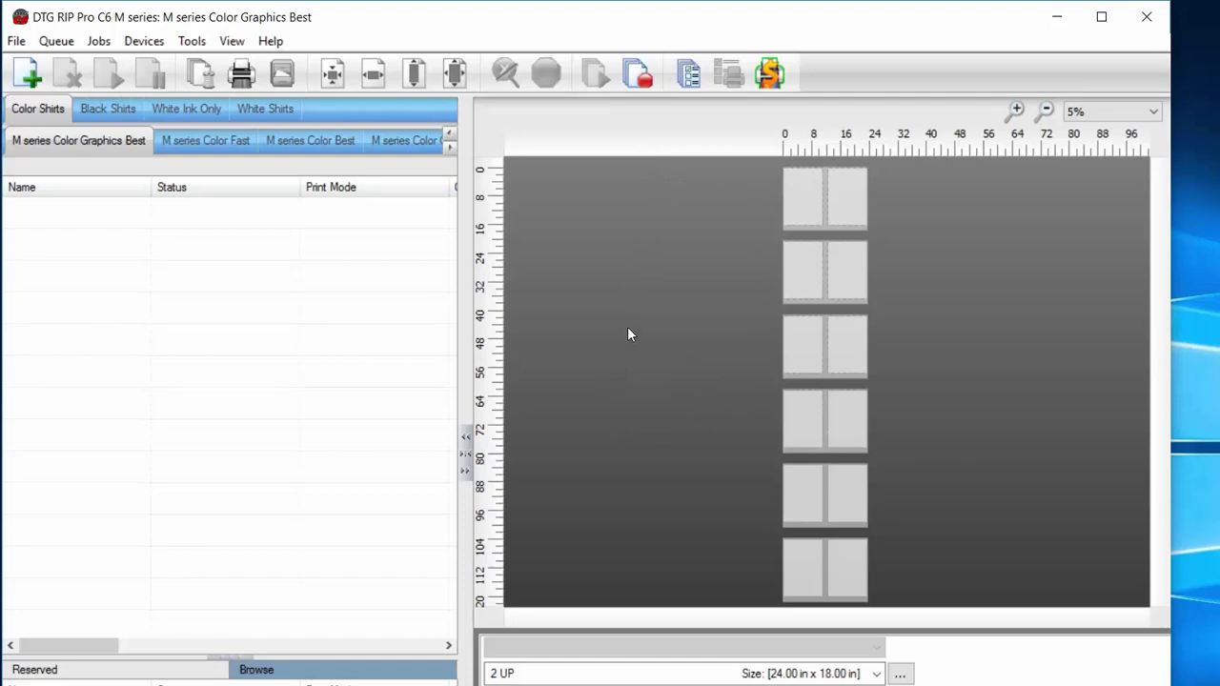
pyautogui.hotkey('ctrl', '+')
pyautogui.hotkey('ctrl', '+')
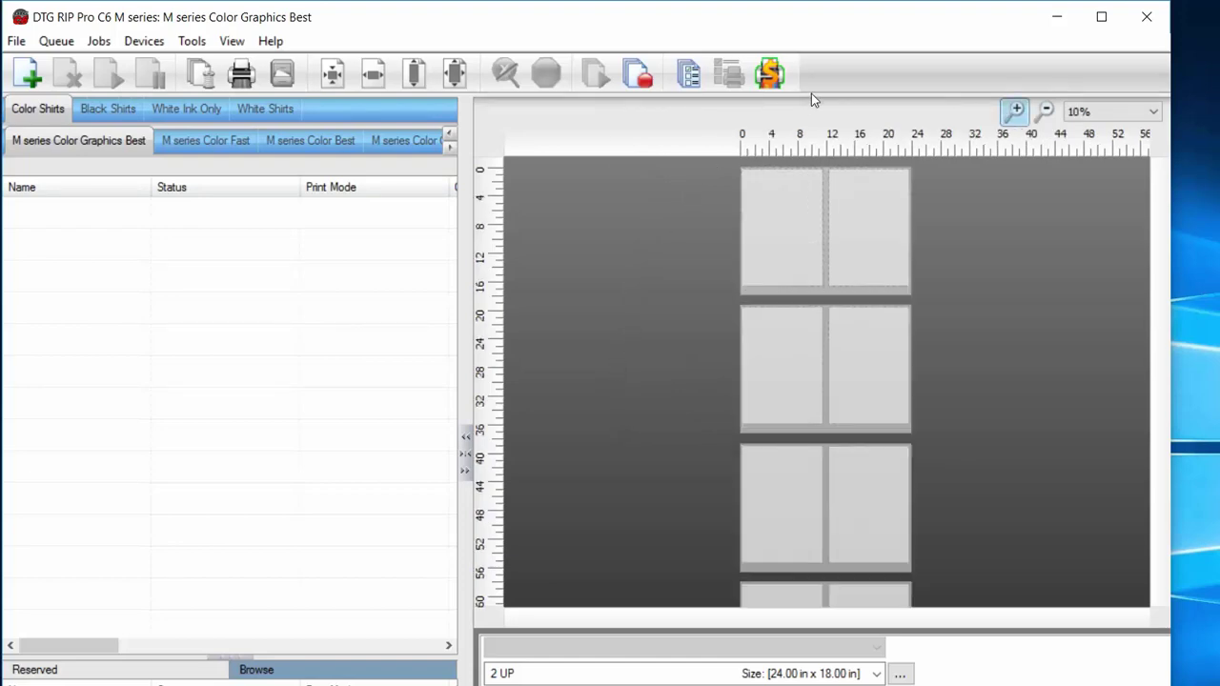
pyautogui.hotkey('ctrl', '+')
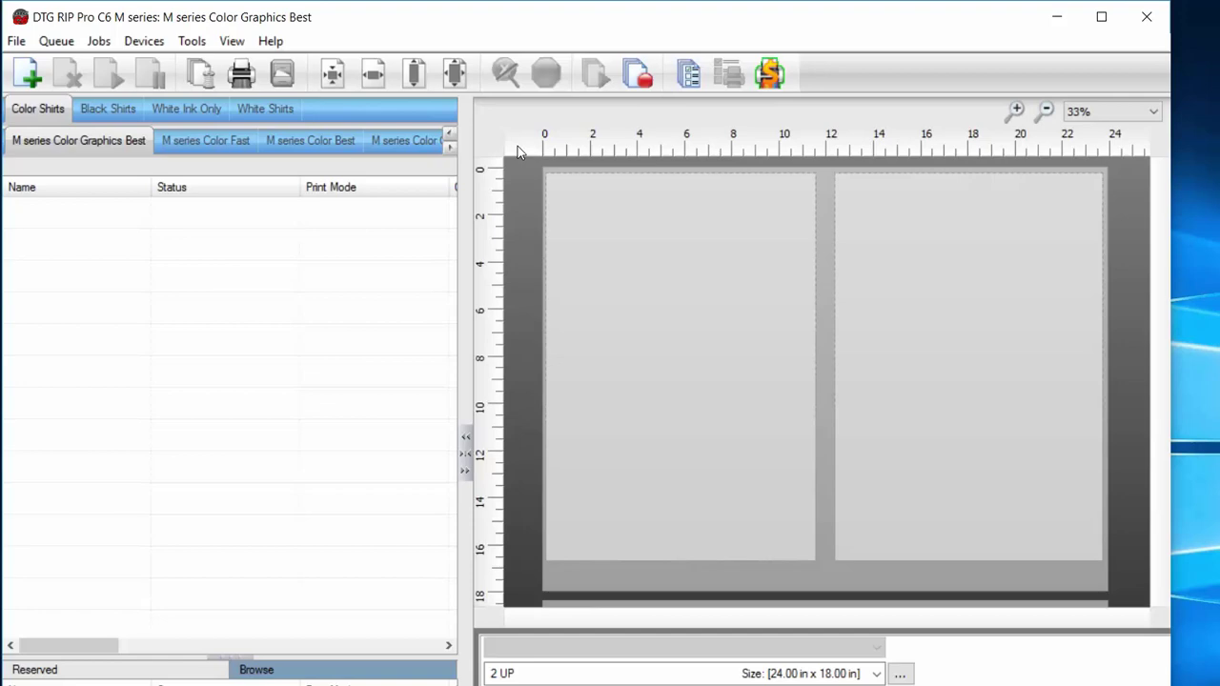
# Activate the layout preview and drop down the bottom panel's 0–23 number list
pyautogui.click(539, 414)
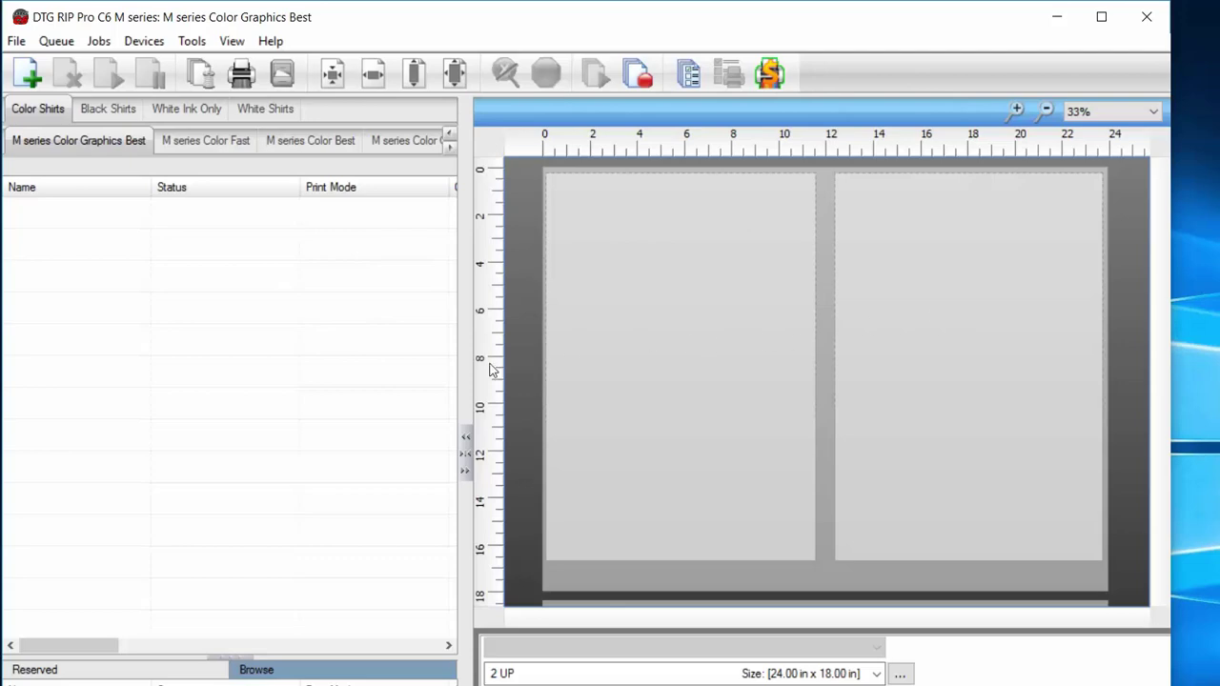
pyautogui.click(823, 647)
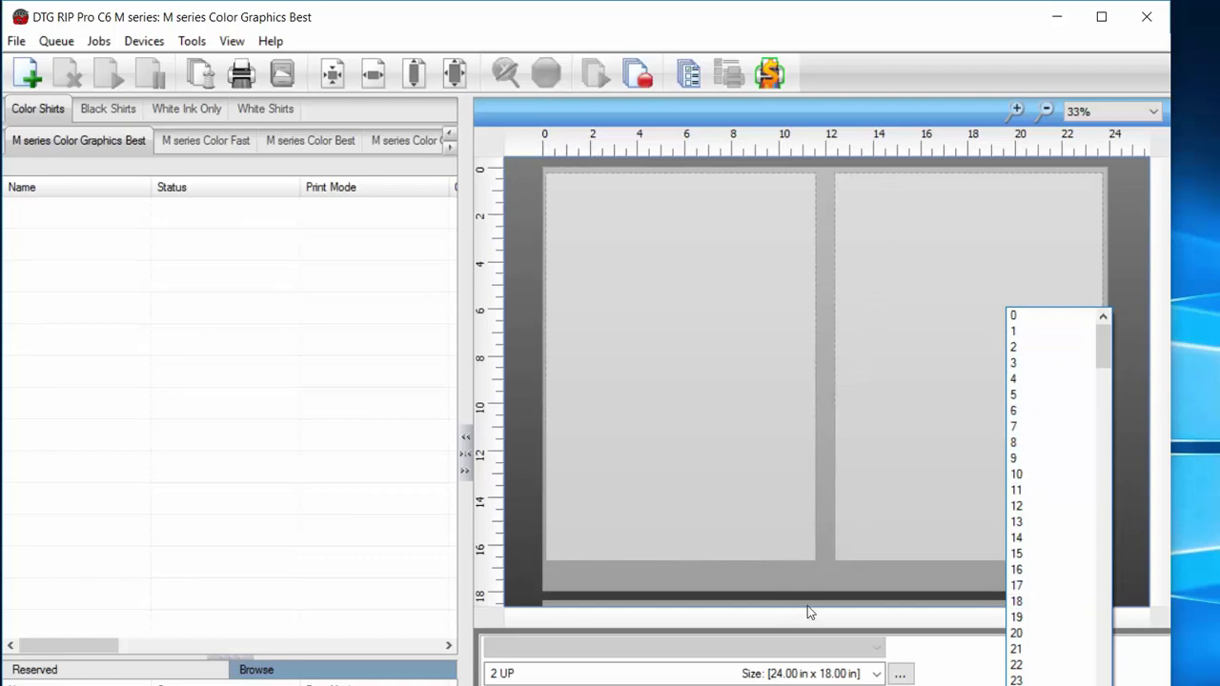
# Close the 0–23 number list without choosing a value
pyautogui.click(815, 218)
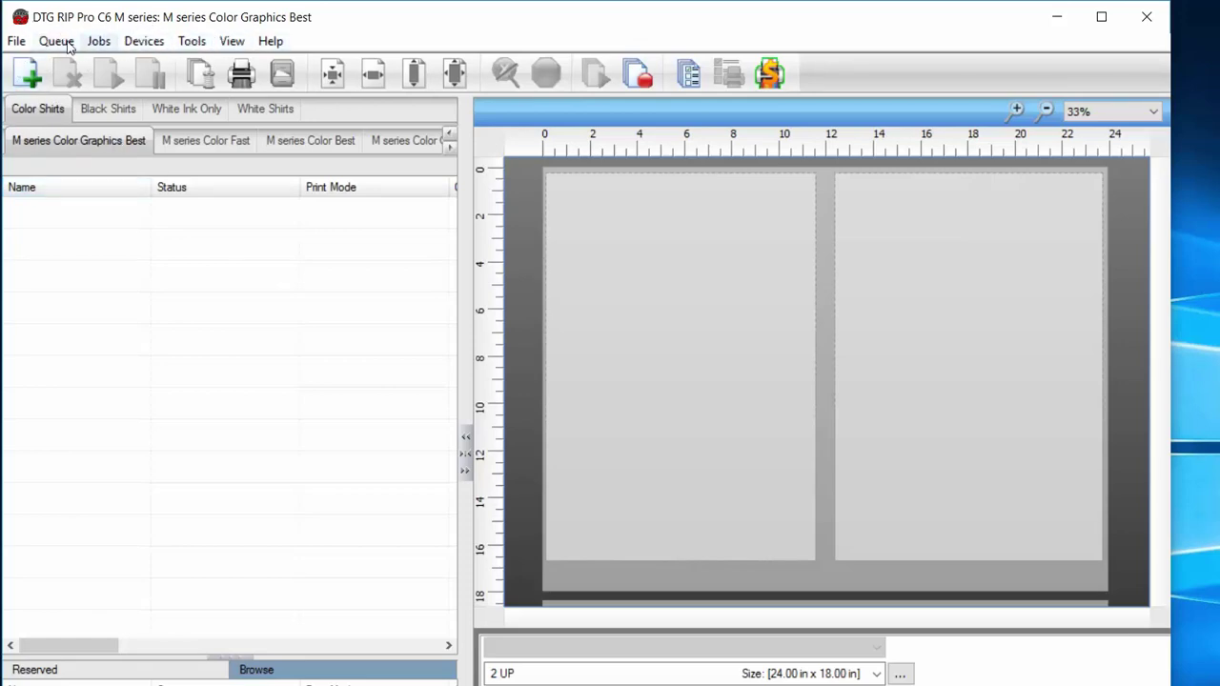
# Show the File menu's import and find options
pyautogui.click(17, 40)
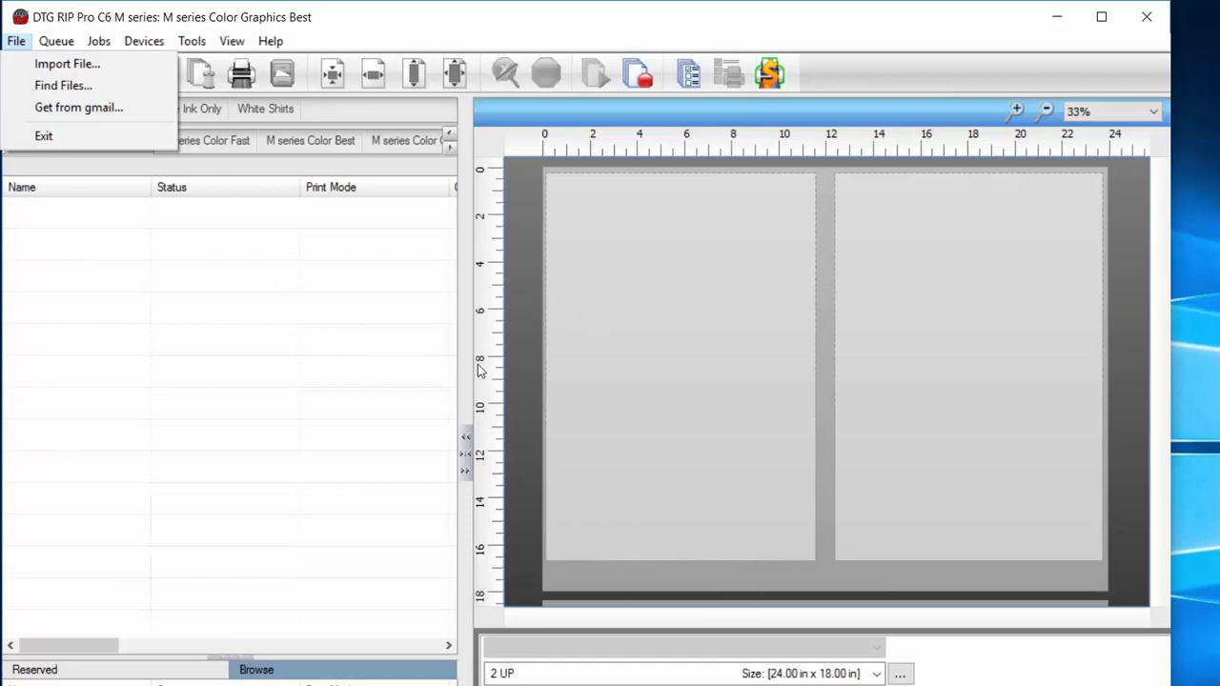
# Close the File menu, reopen and close it, then show the Queue menu
pyautogui.click(253, 298)
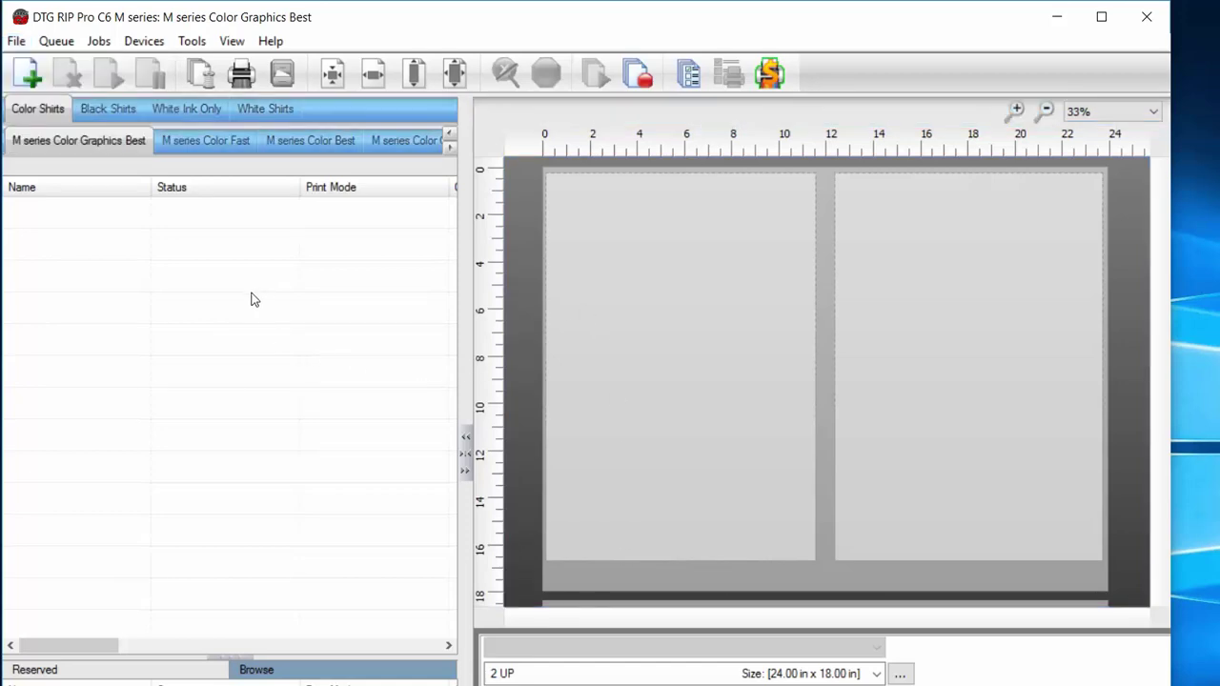
pyautogui.click(14, 42)
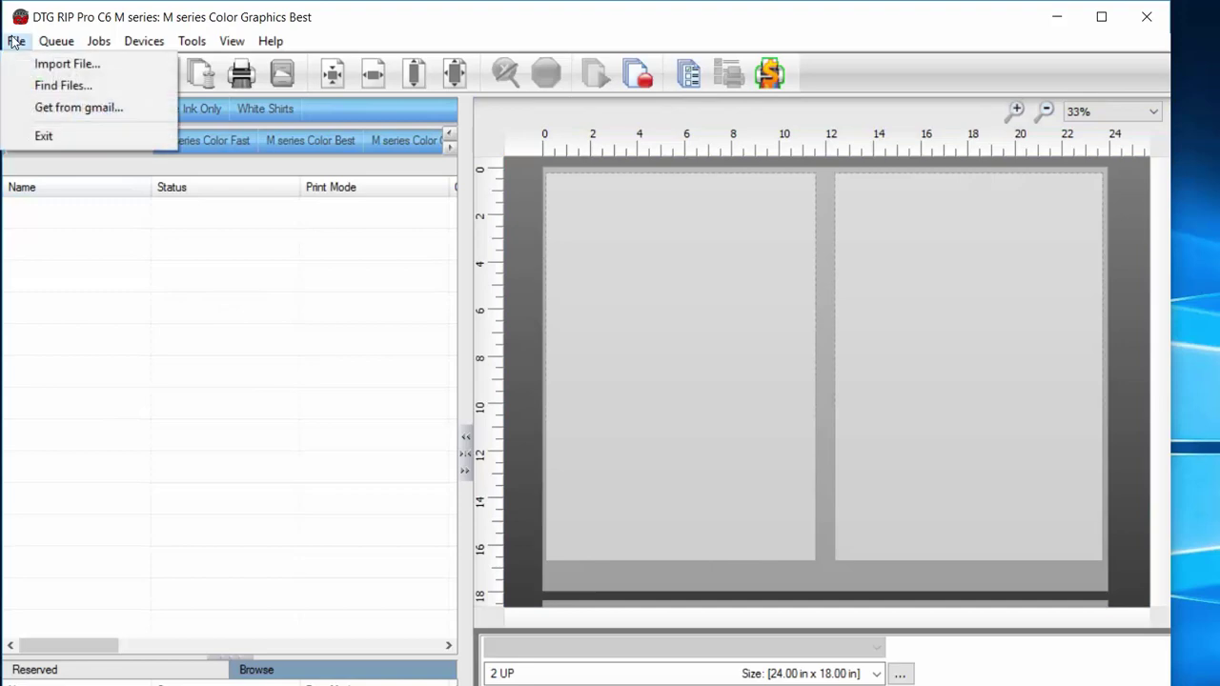
pyautogui.click(14, 42)
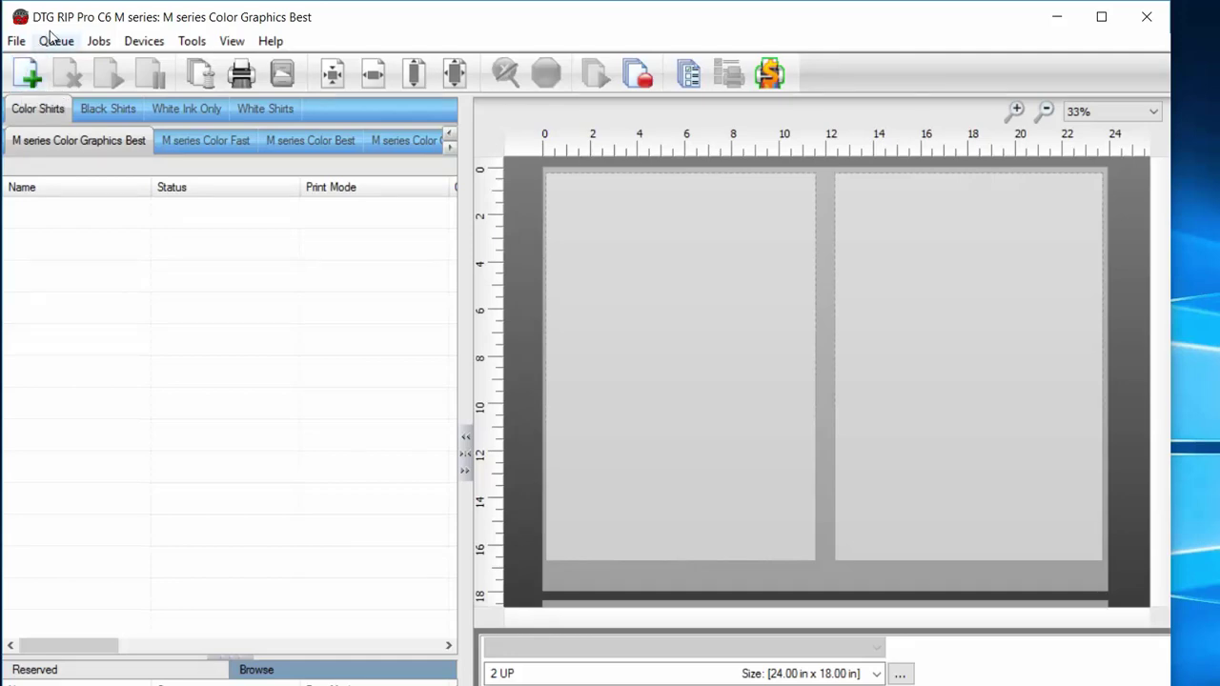
pyautogui.click(53, 38)
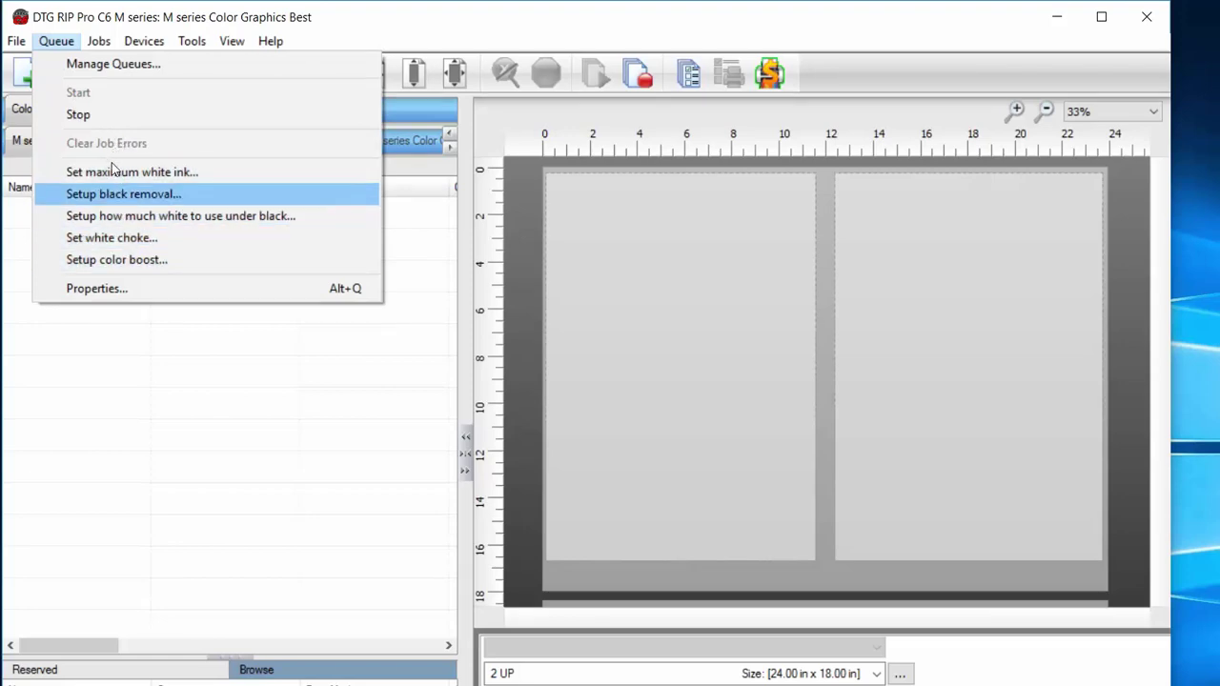
# View the Set maximum white ink wizard's 4.00 × 3.00 in test graphic, then cancel it
pyautogui.press('Down')
pyautogui.press('Down')
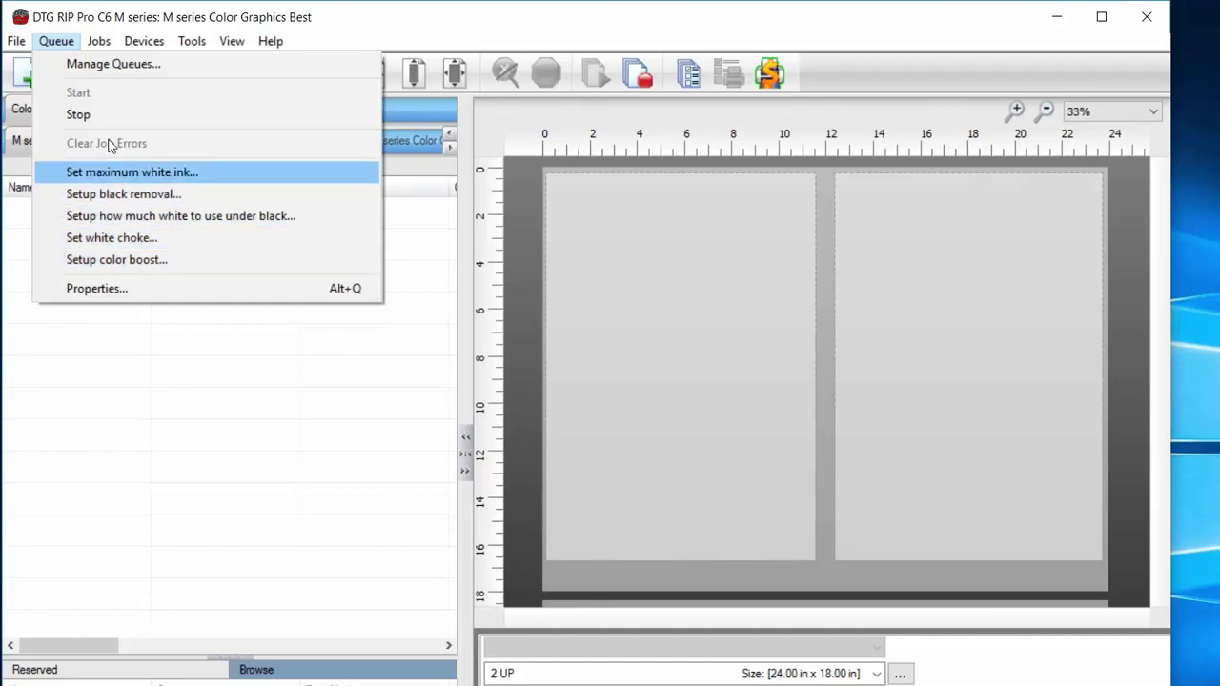
pyautogui.press('Return')
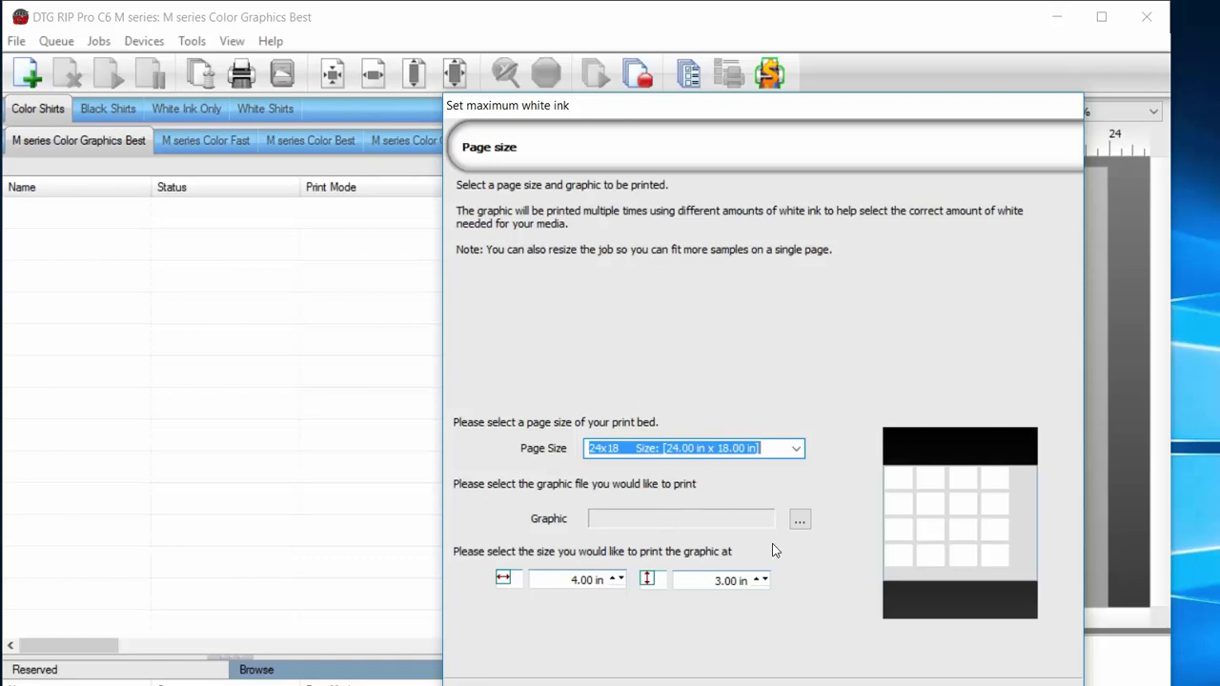
pyautogui.press('Escape')
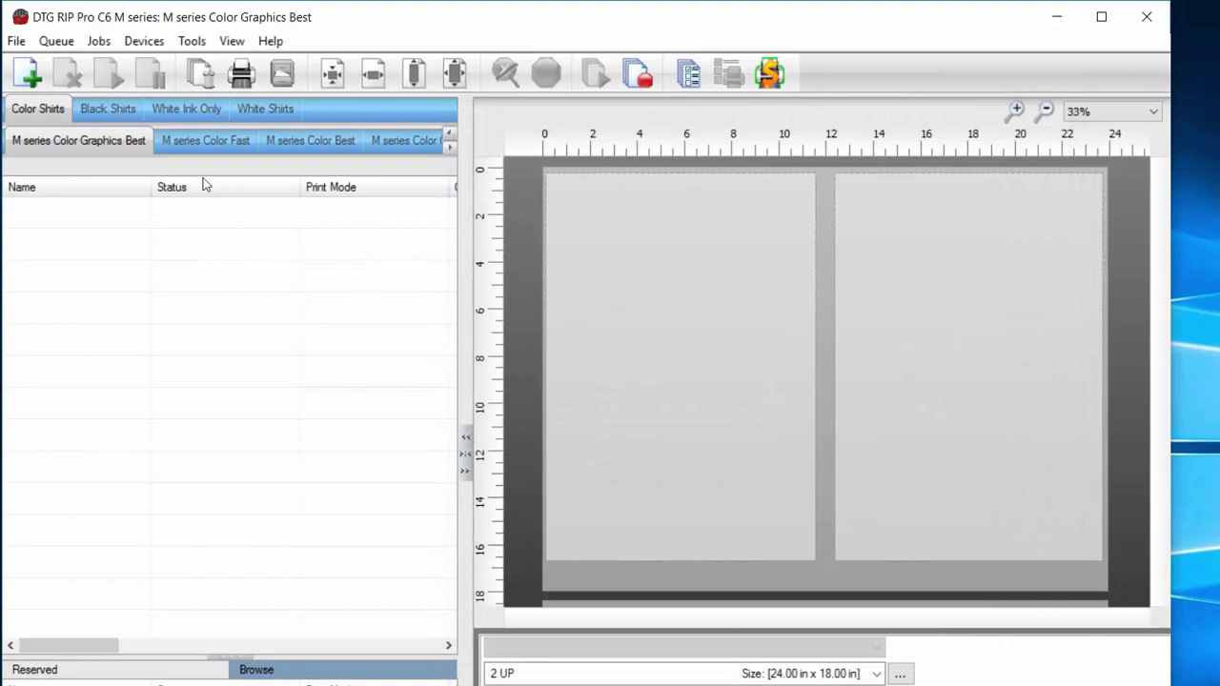
pyautogui.click(48, 38)
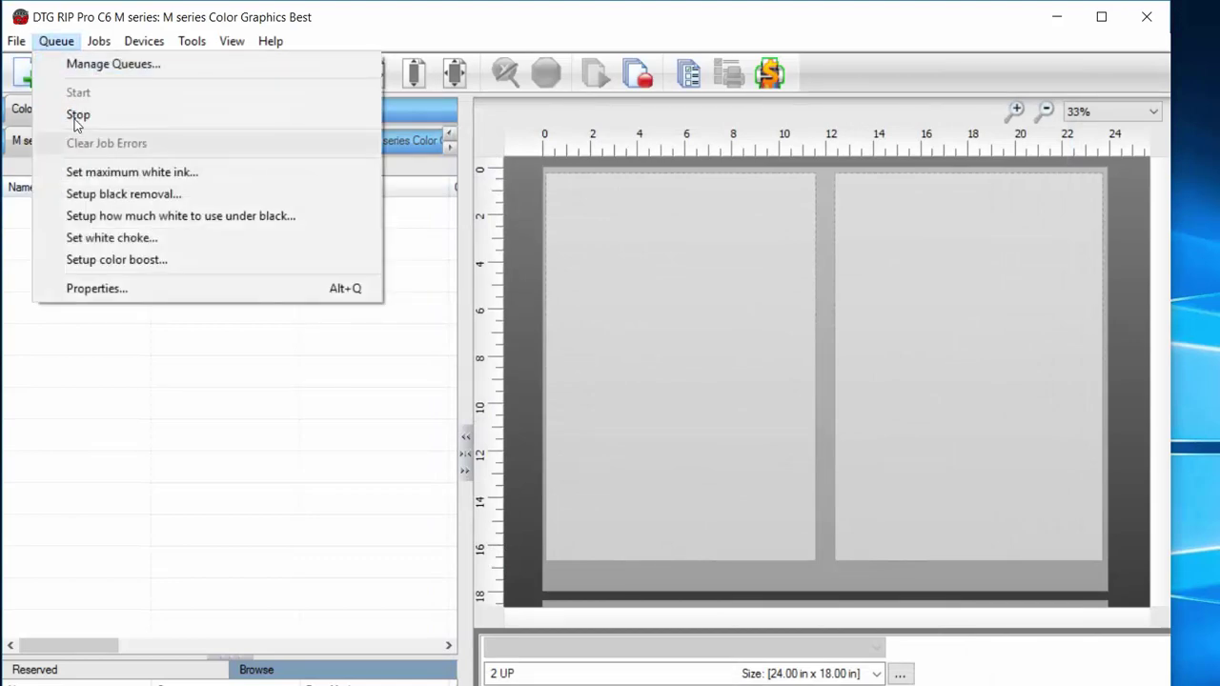
pyautogui.press('Return')
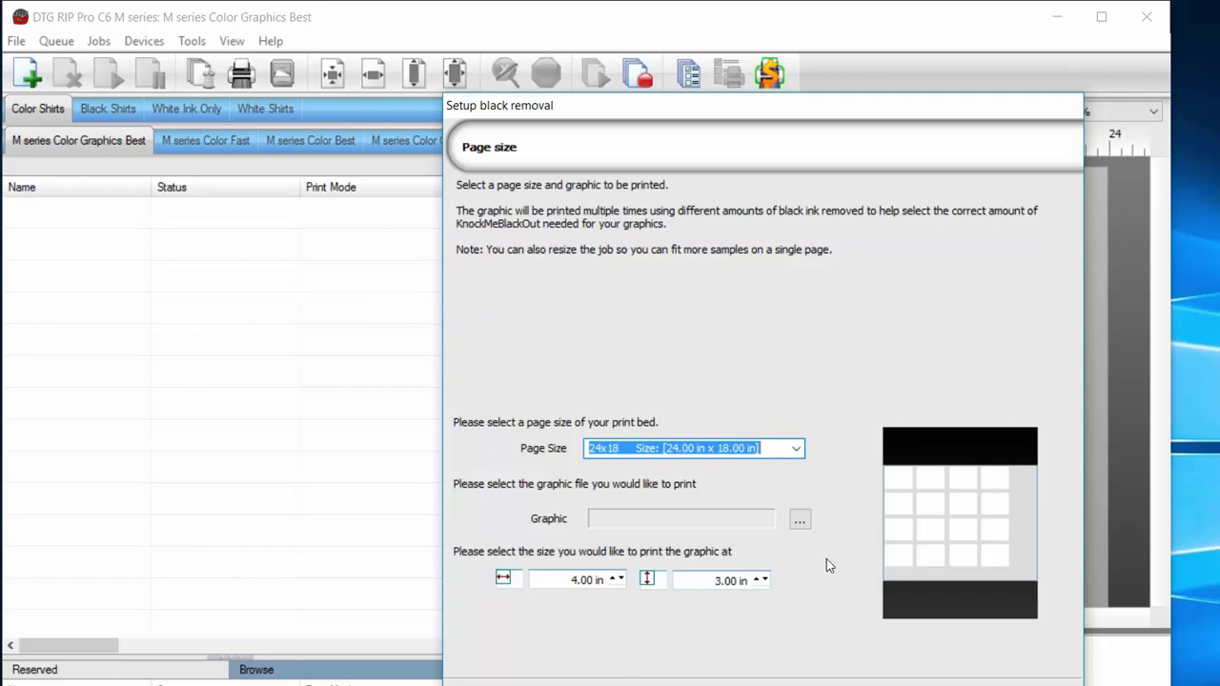
pyautogui.press('Escape')
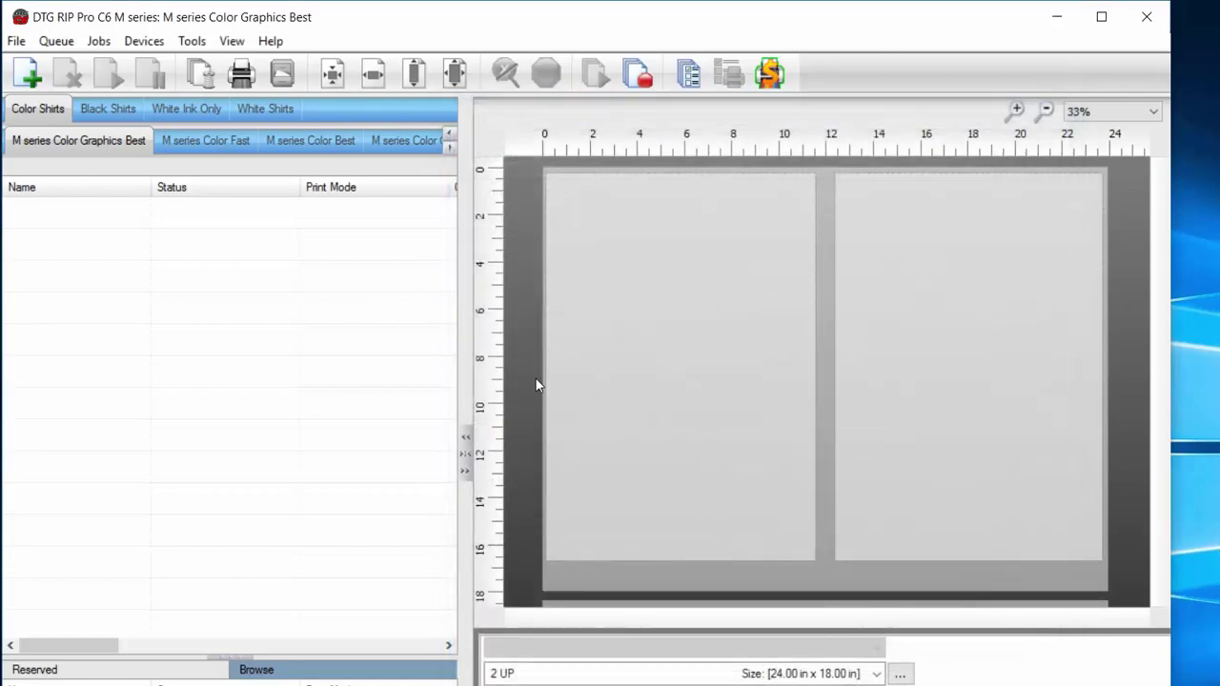
# Show the Queue Manager listing each queue's printer, port and group, with the first queue's Port list dropped down
pyautogui.click(43, 40)
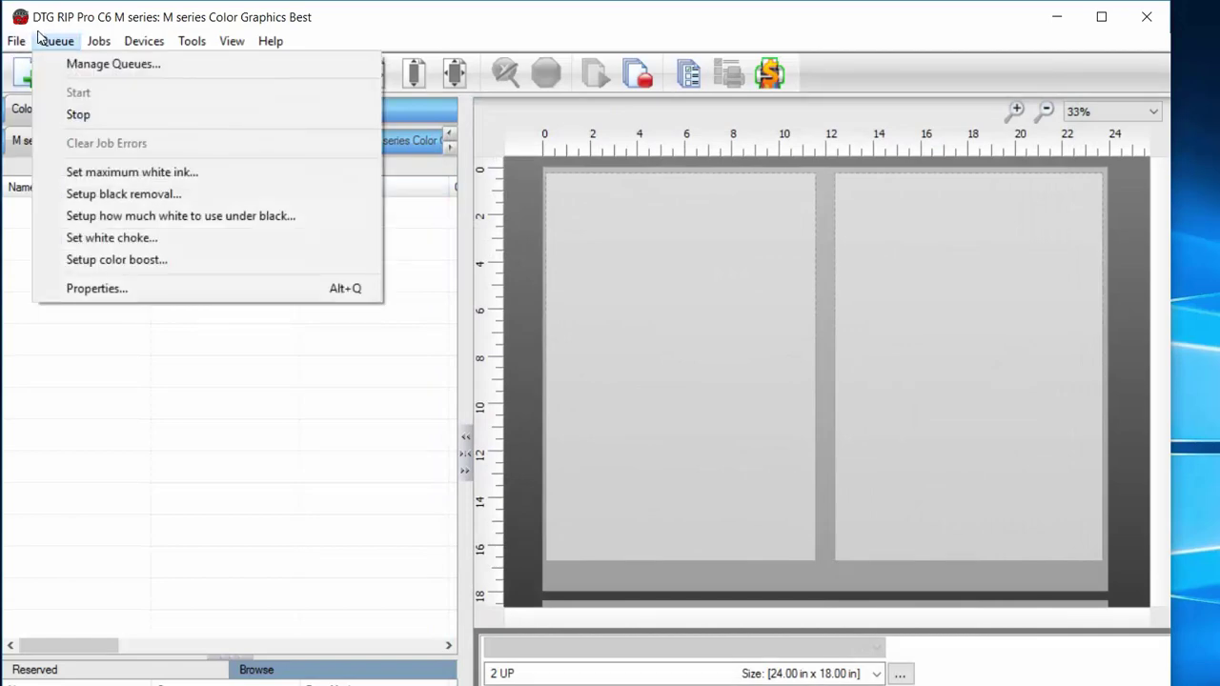
pyautogui.click(60, 64)
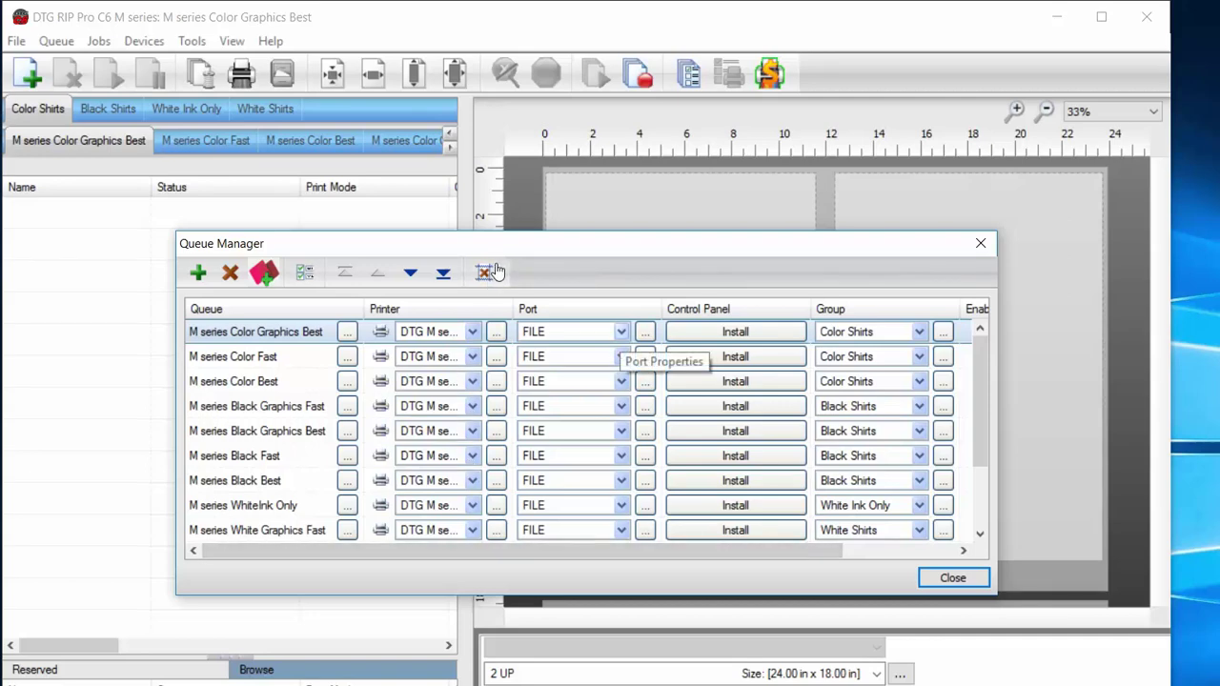
pyautogui.hotkey('alt', 'Down')
# Set the first queue's port to Printer_USB-001+ and apply it to all queues
pyautogui.press('Down')
pyautogui.press('Down')
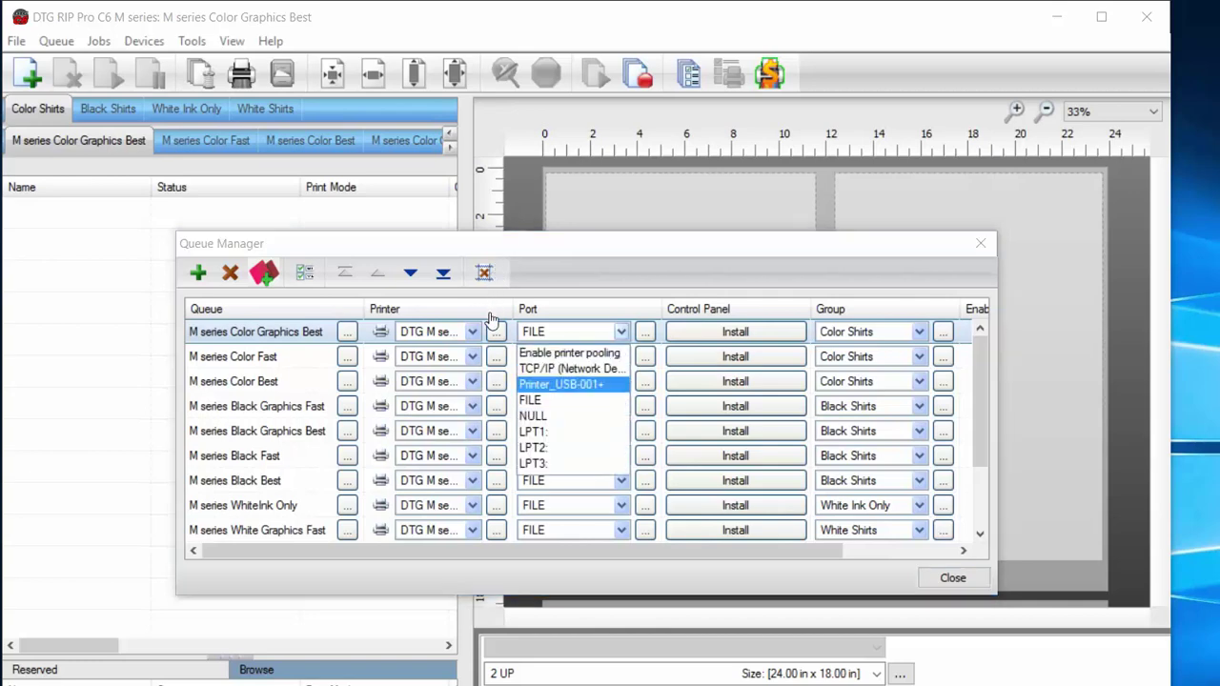
pyautogui.press('Down')
pyautogui.press('Down')
pyautogui.press('Down')
pyautogui.press('Down')
pyautogui.press('Down')
pyautogui.press('Up')
pyautogui.press('Up')
pyautogui.press('Up')
pyautogui.press('Up')
pyautogui.press('Up')
pyautogui.press('Up')
pyautogui.press('Up')
pyautogui.press('Down')
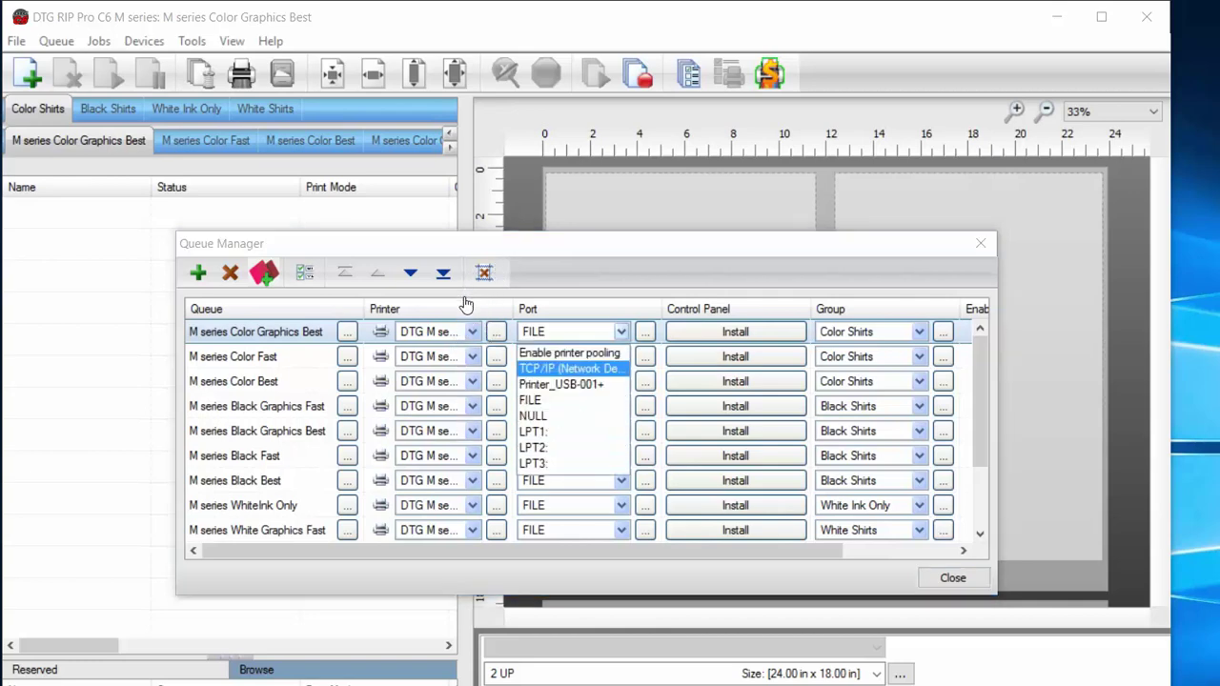
pyautogui.press('Down')
pyautogui.press('Down')
pyautogui.press('Up')
pyautogui.press('Up')
pyautogui.press('Up')
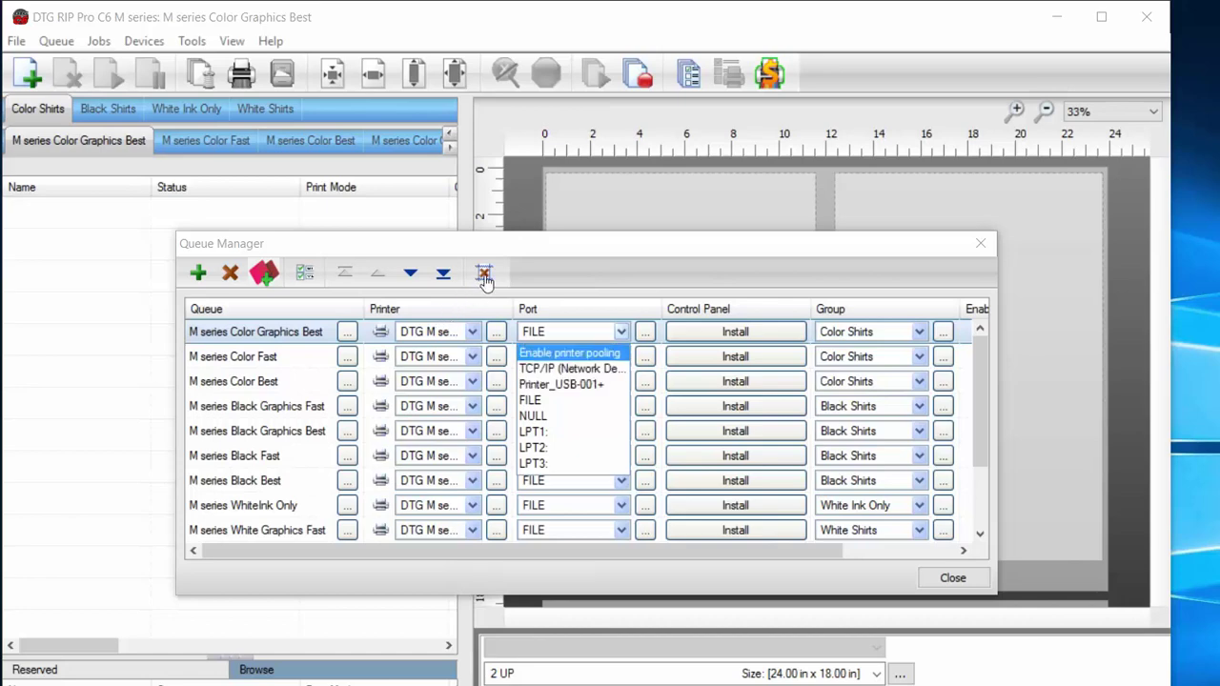
pyautogui.press('Down')
pyautogui.press('Down')
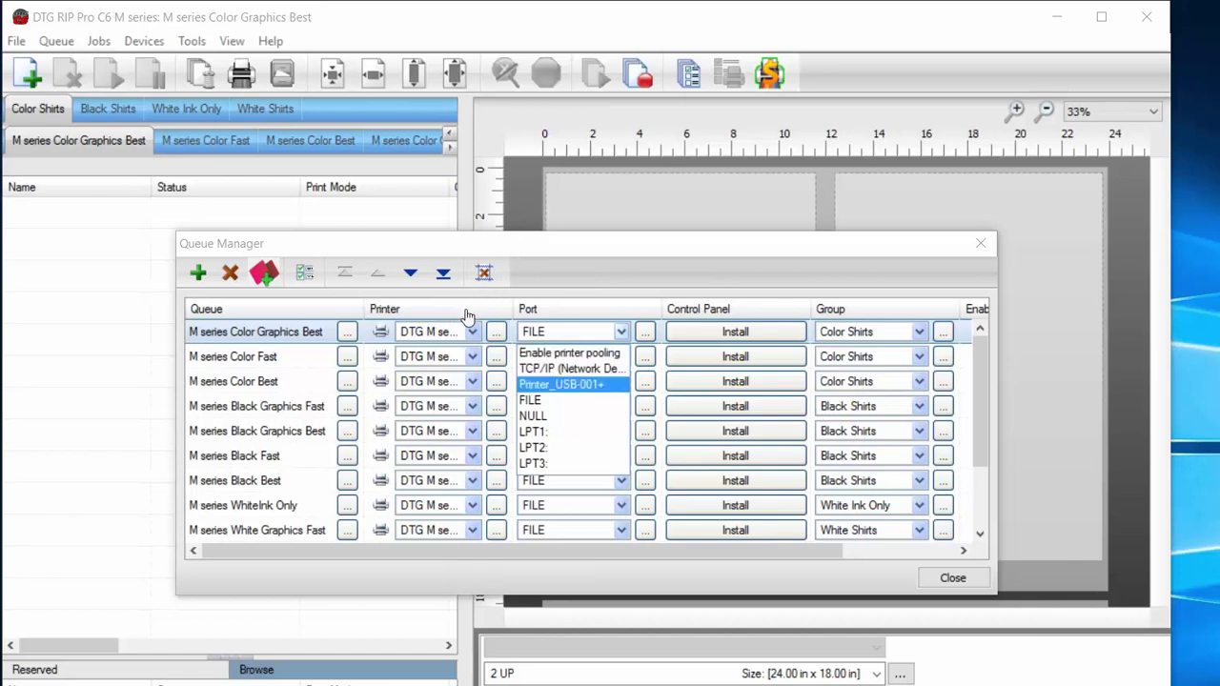
pyautogui.press('Down')
pyautogui.press('Up')
pyautogui.press('Up')
pyautogui.press('Up')
pyautogui.press('Down')
pyautogui.press('Down')
pyautogui.press('Return')
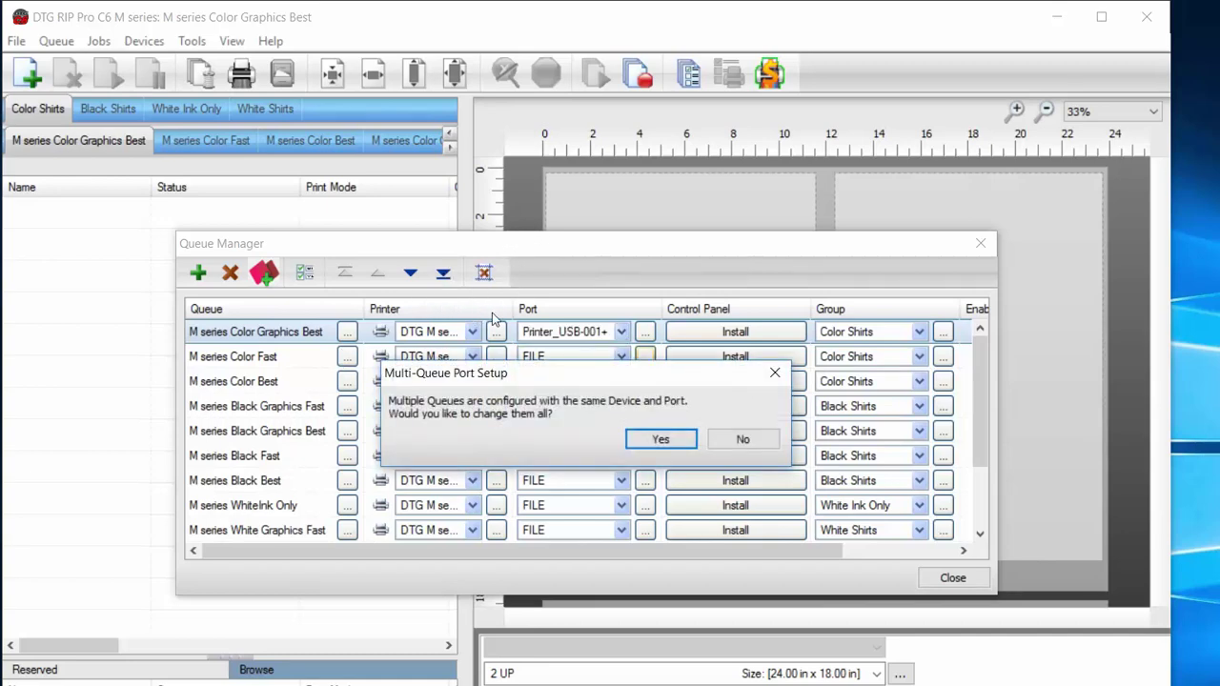
pyautogui.press('Return')
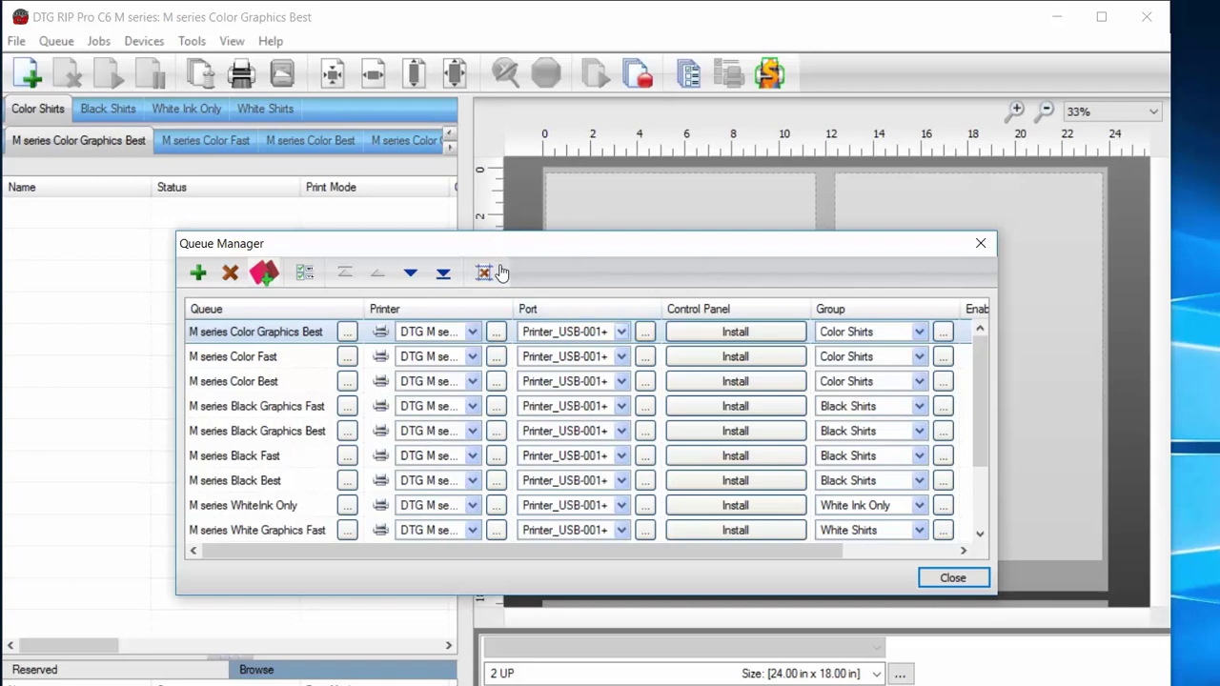
pyautogui.hotkey('alt', 'Down')
# Switch the first queue's port back to FILE and apply it to every queue
pyautogui.press('Up')
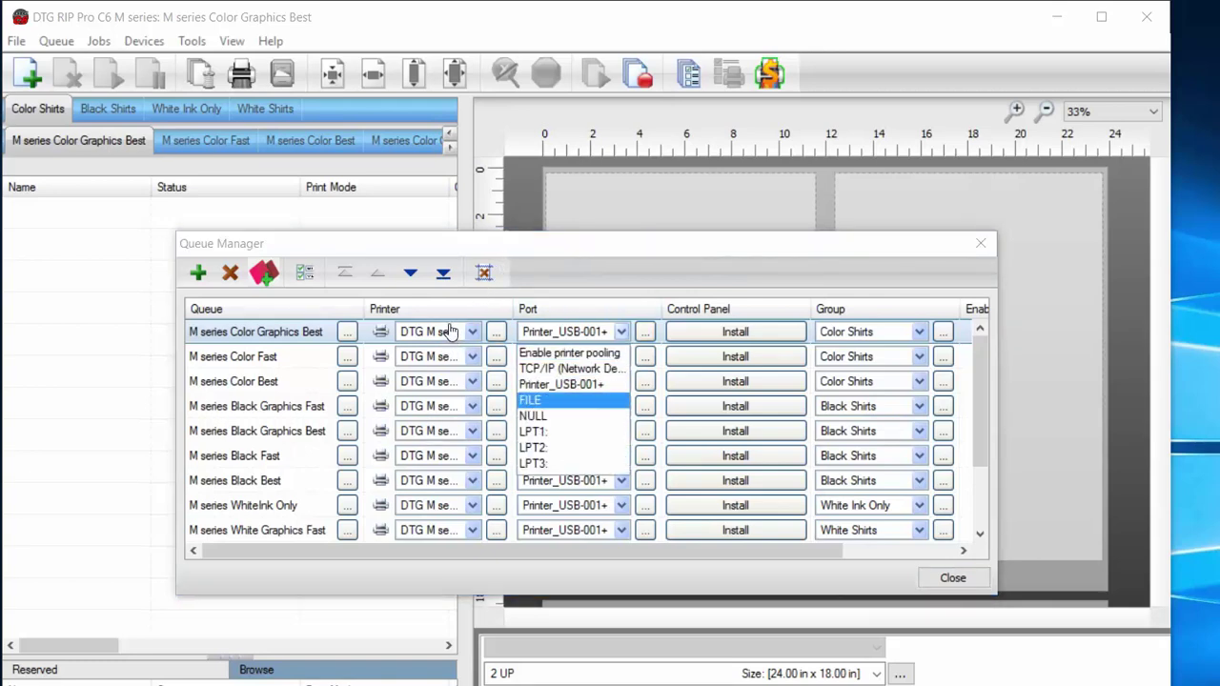
pyautogui.press('Return')
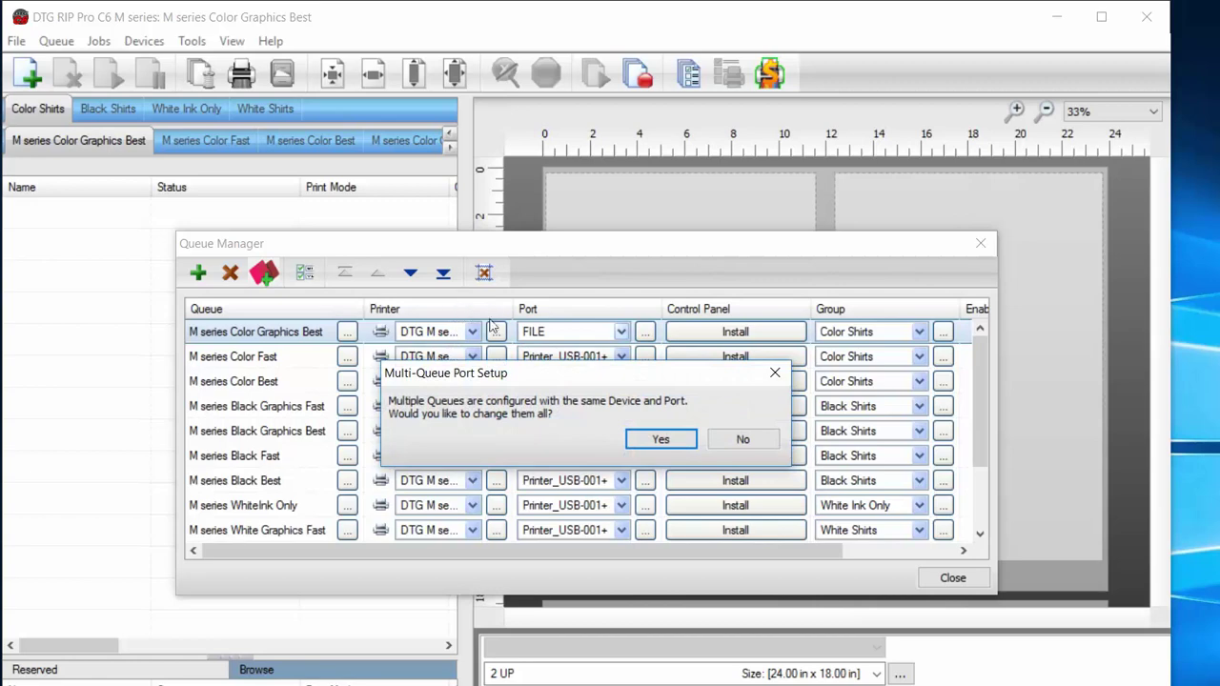
pyautogui.press('Return')
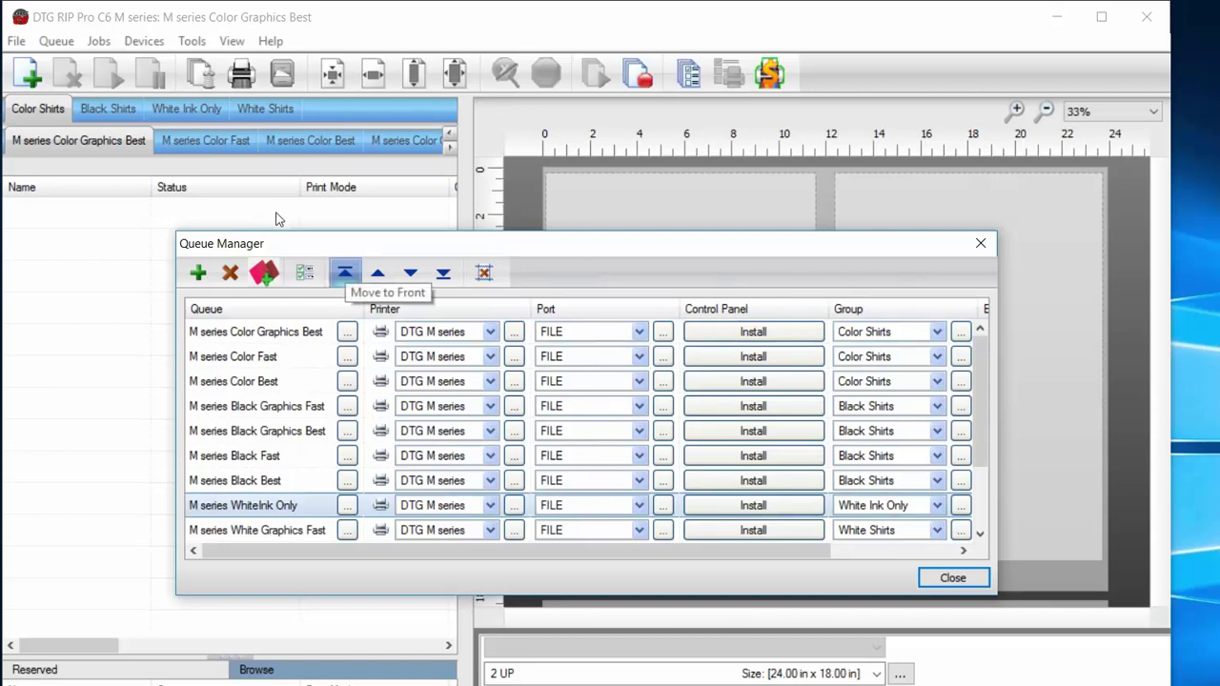
# Move the M series WhiteInk Only queue to the front of the list
pyautogui.click(344, 274)
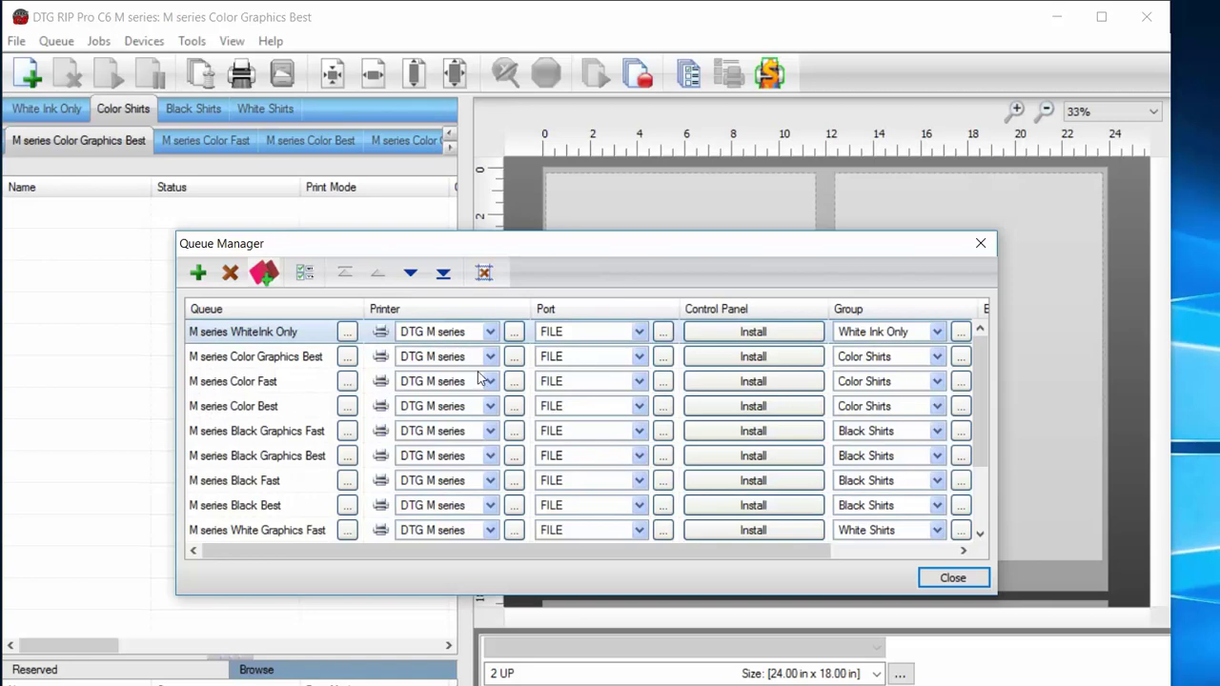
pyautogui.scroll(-4, 774, 362)
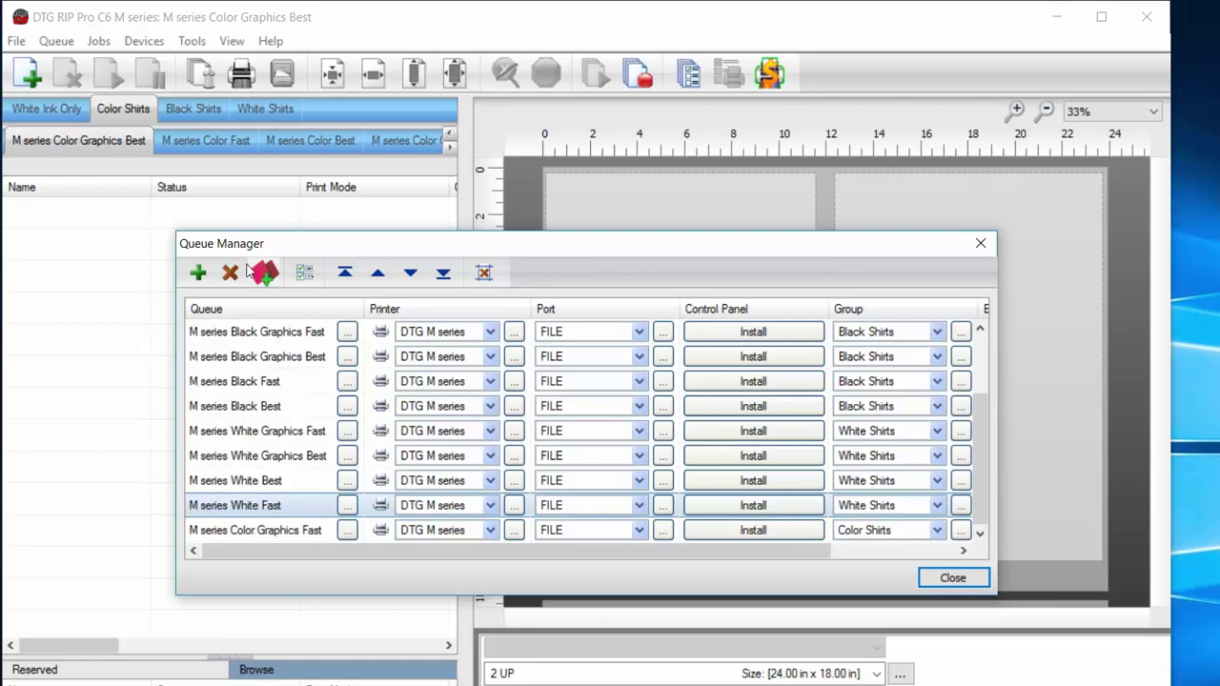
# Move White Fast, White Graphics Fast, White Graphics Best and Color Fast queues to the front
pyautogui.click(345, 273)
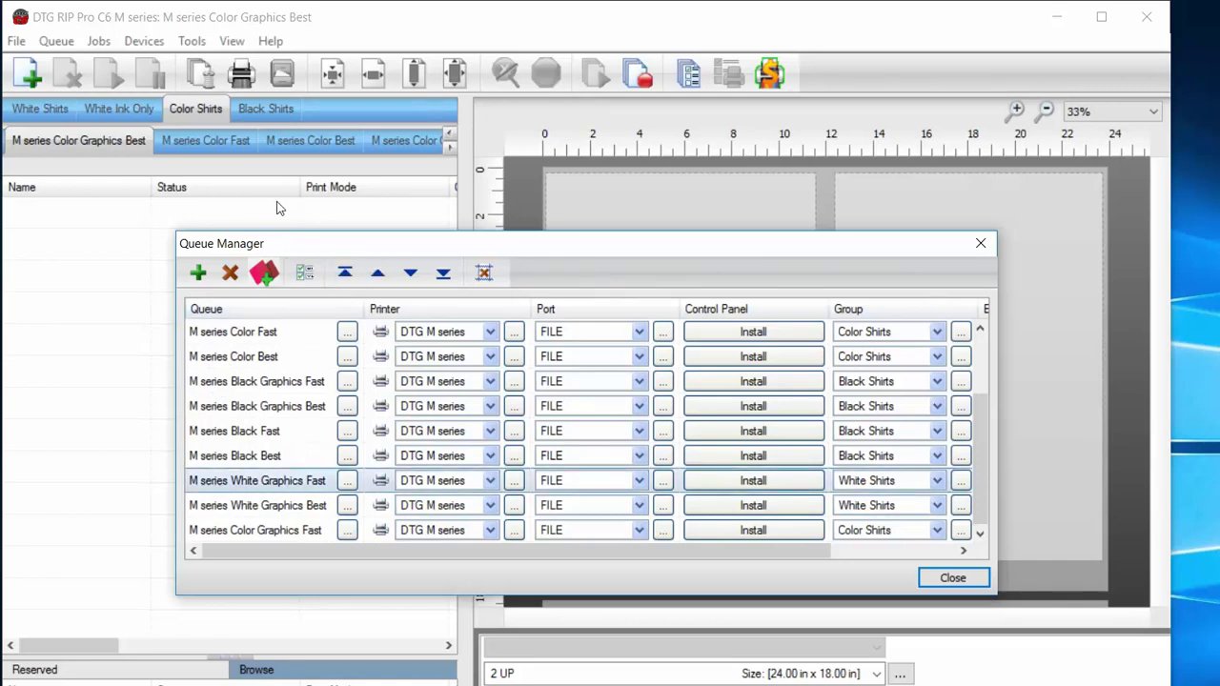
pyautogui.click(345, 273)
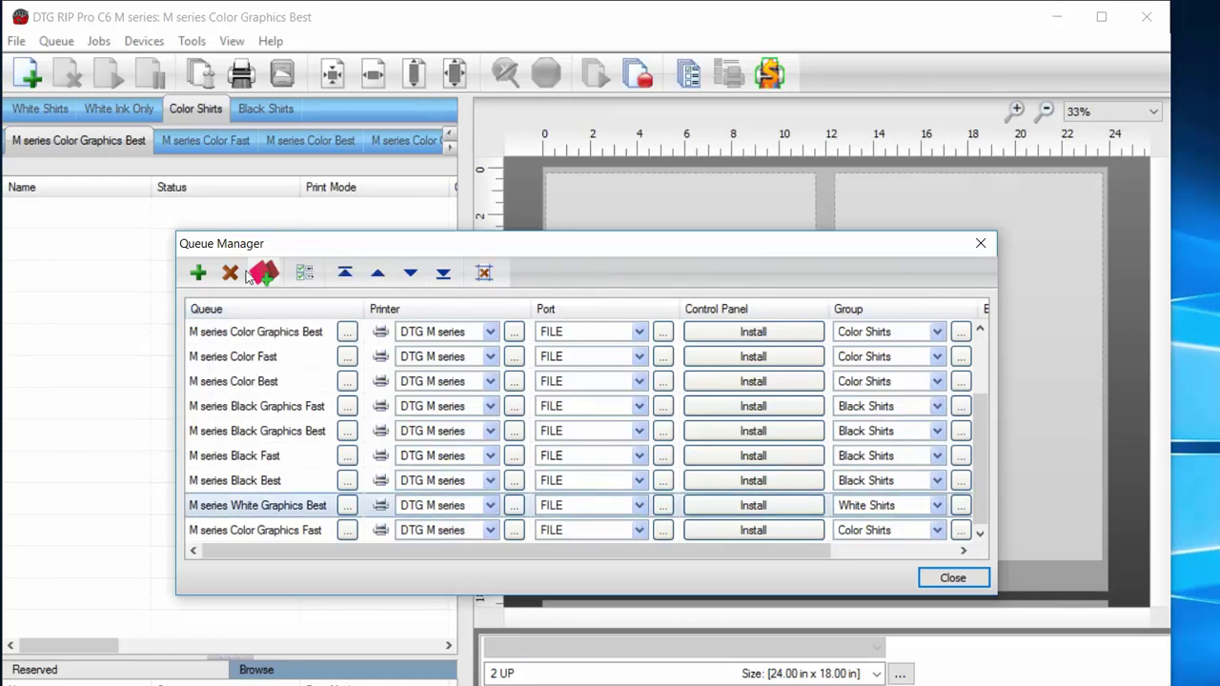
pyautogui.click(345, 273)
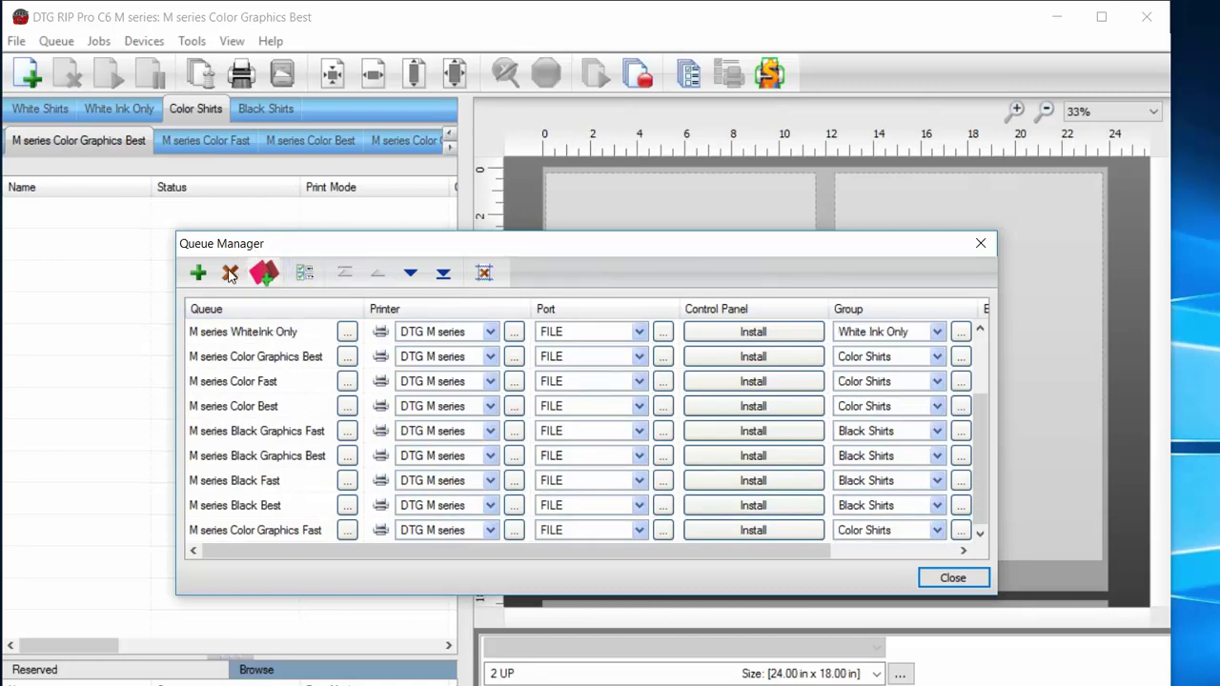
pyautogui.scroll(2, 787, 385)
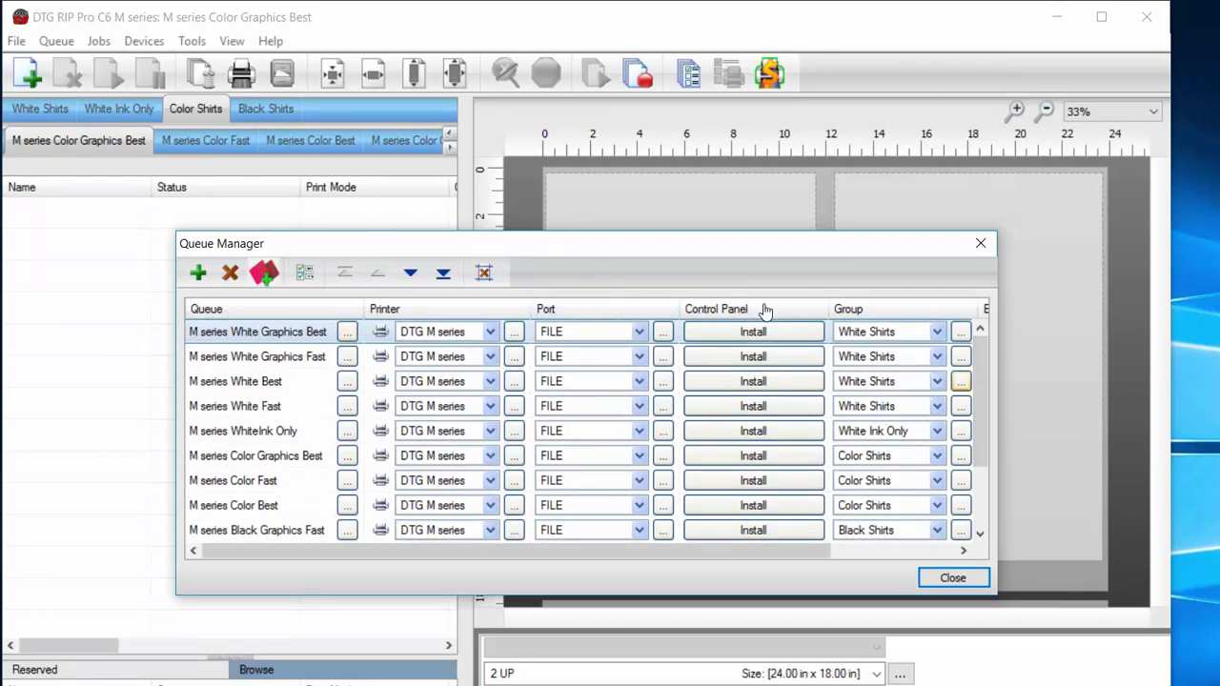
pyautogui.scroll(-1, 783, 330)
pyautogui.scroll(-3, 784, 344)
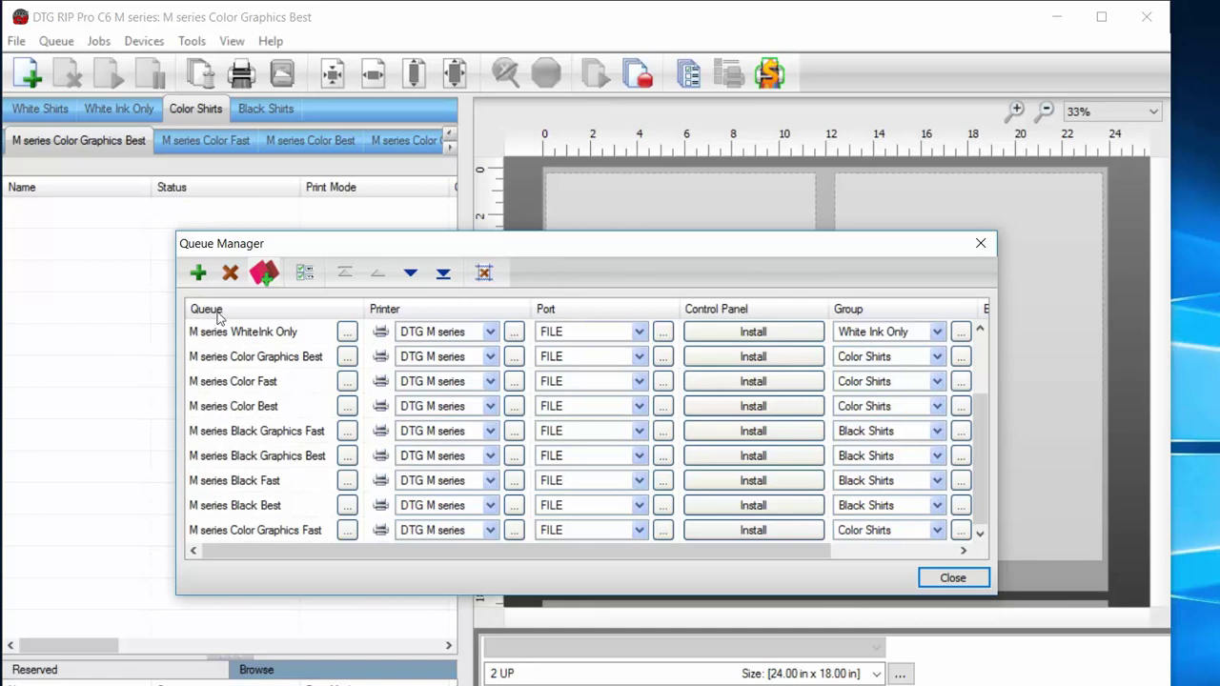
pyautogui.click(233, 381)
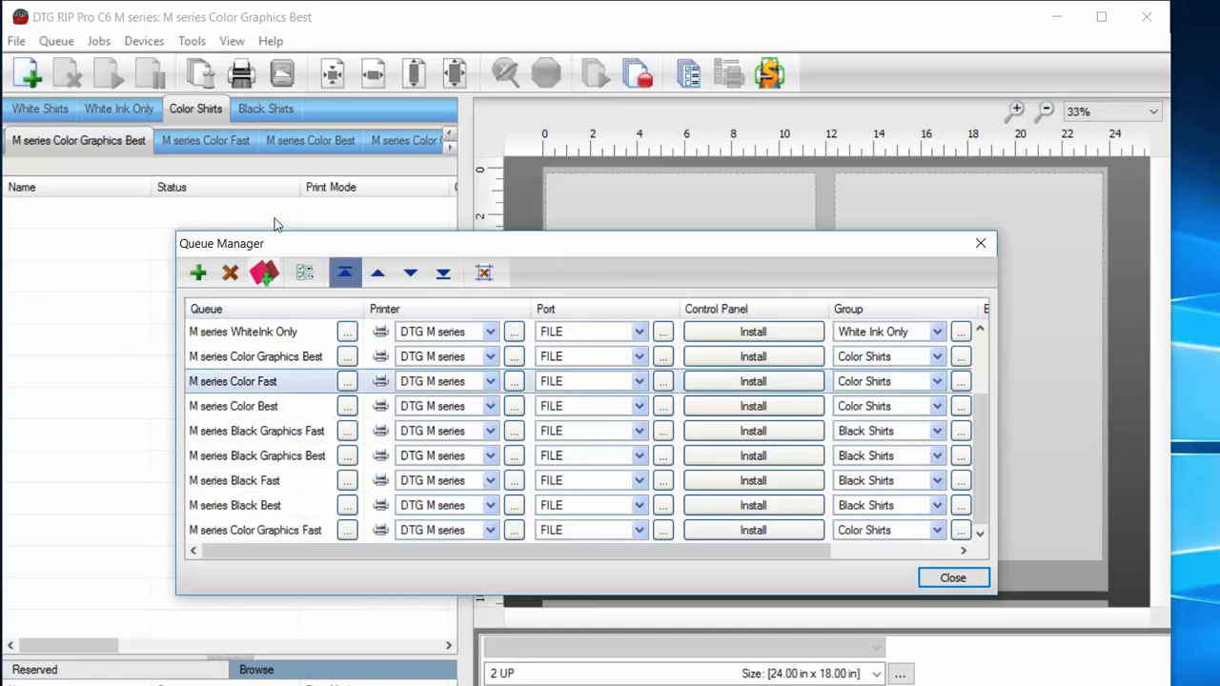
pyautogui.click(344, 272)
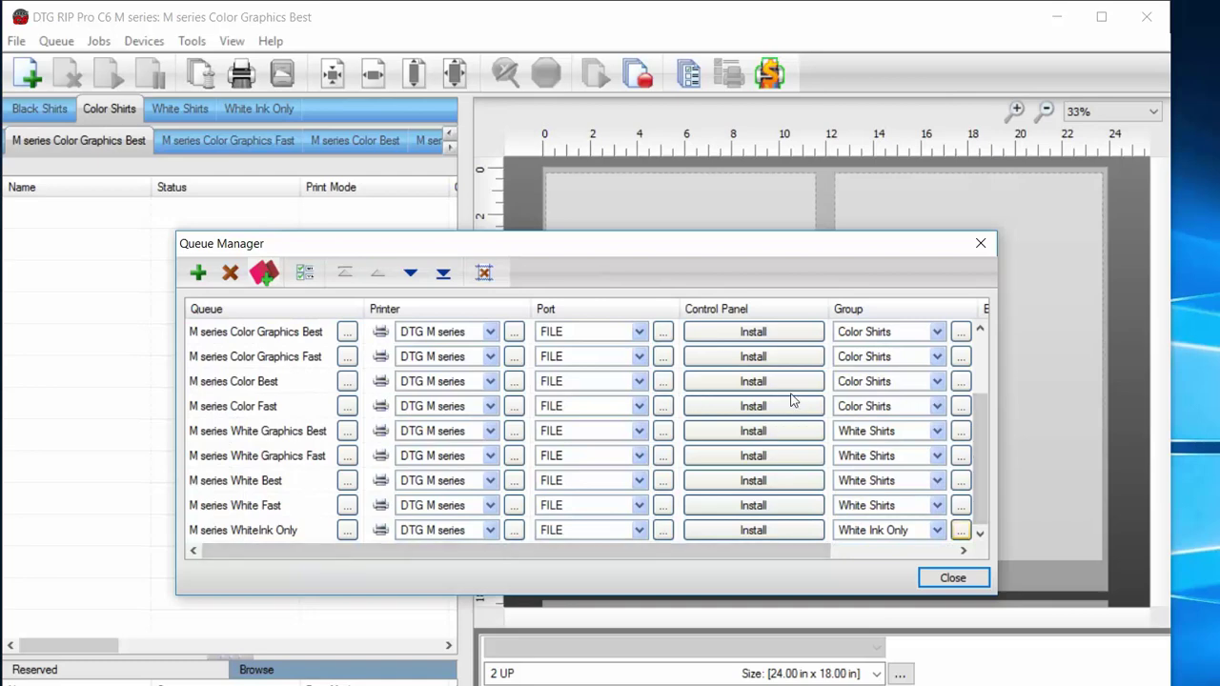
pyautogui.scroll(2, 791, 382)
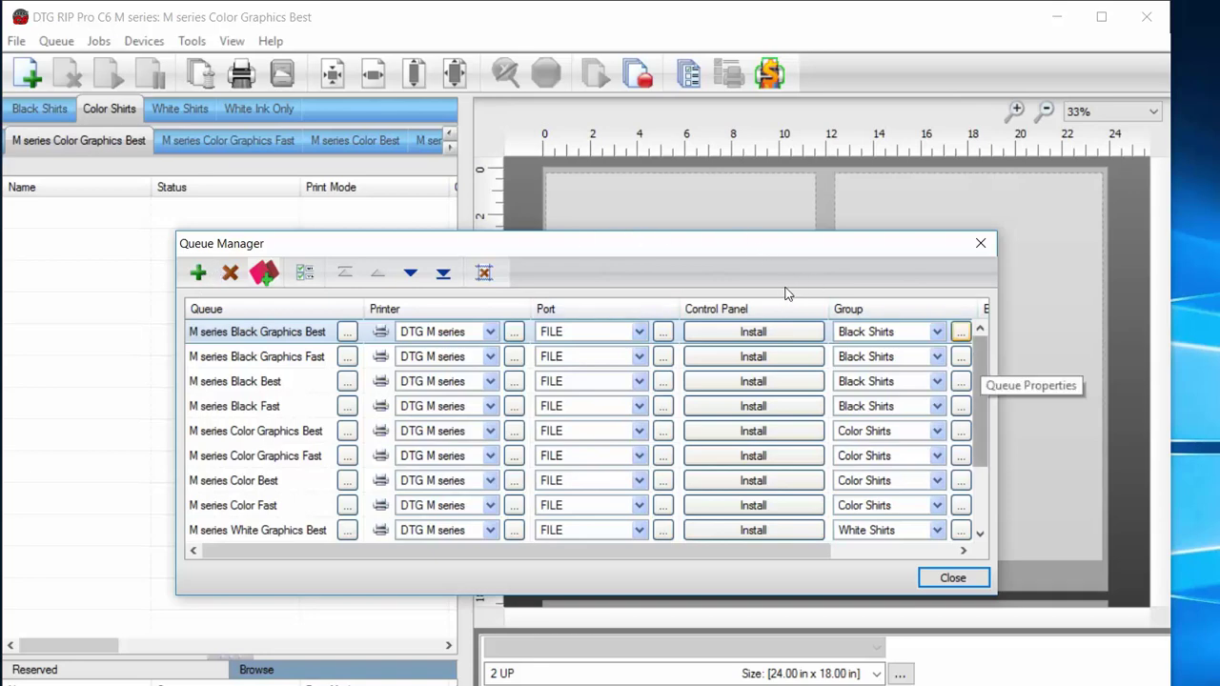
# Scroll through the Queue Manager list of M series queues, printers, ports and shirt groups
pyautogui.scroll(-1, 787, 322)
pyautogui.scroll(-1, 787, 324)
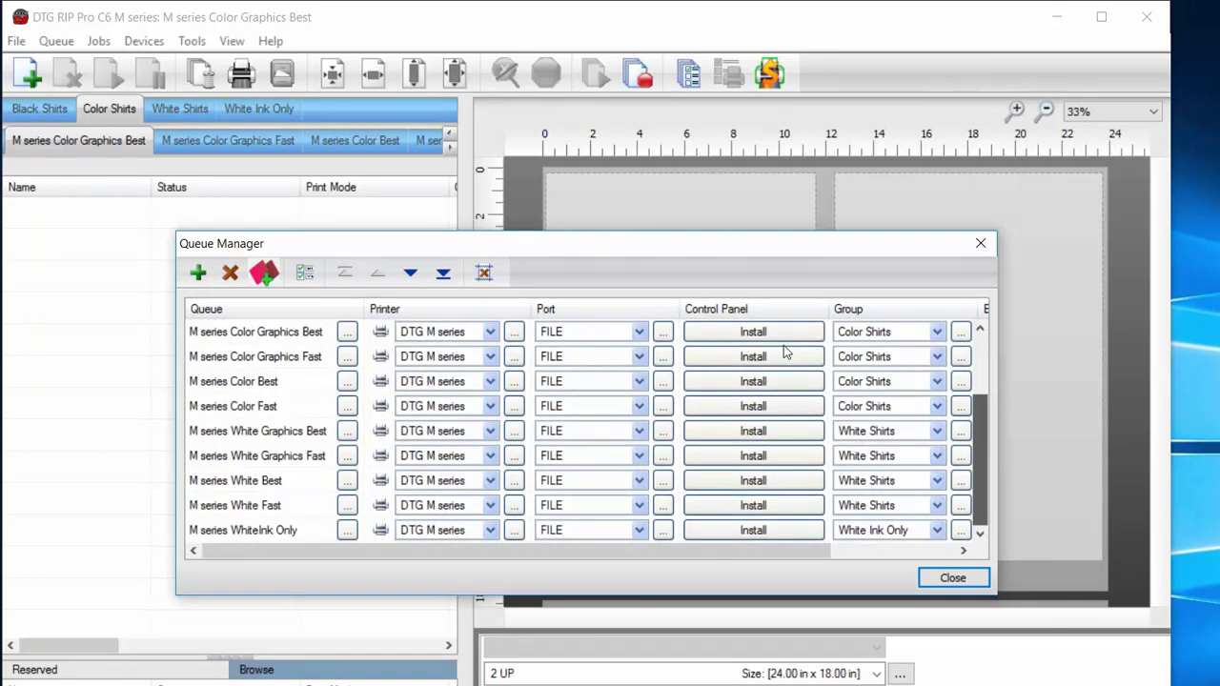
pyautogui.scroll(2, 789, 322)
pyautogui.scroll(1, 788, 293)
pyautogui.scroll(-1, 789, 305)
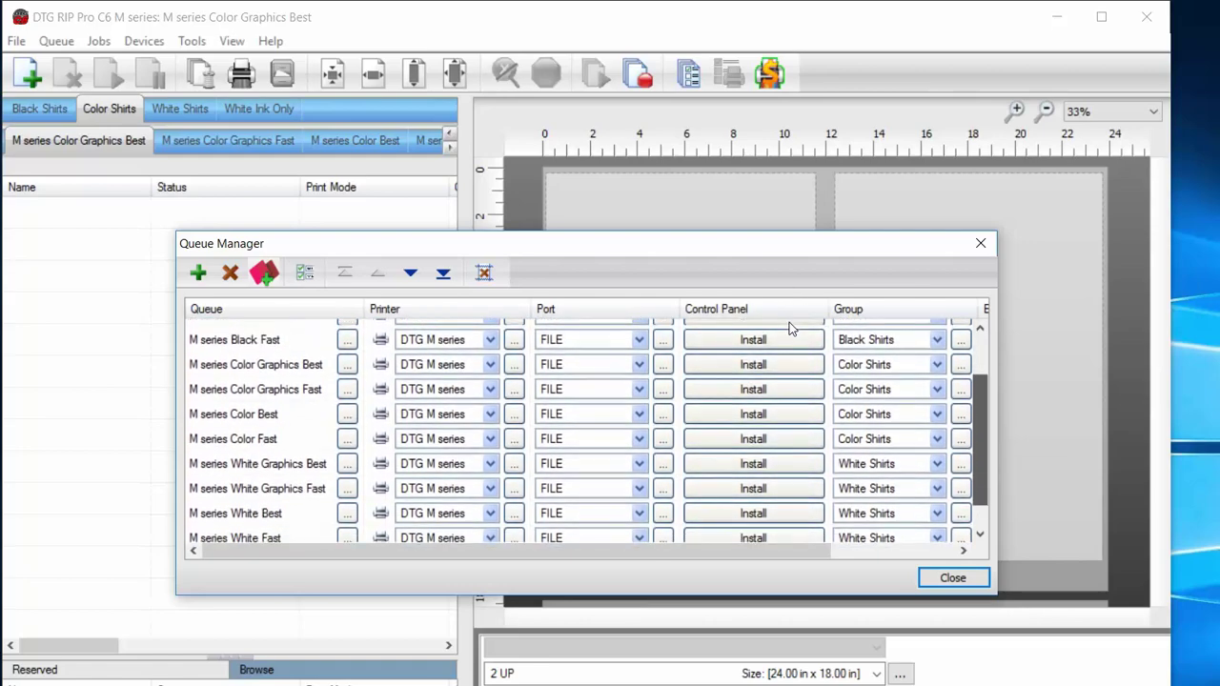
pyautogui.scroll(2, 790, 322)
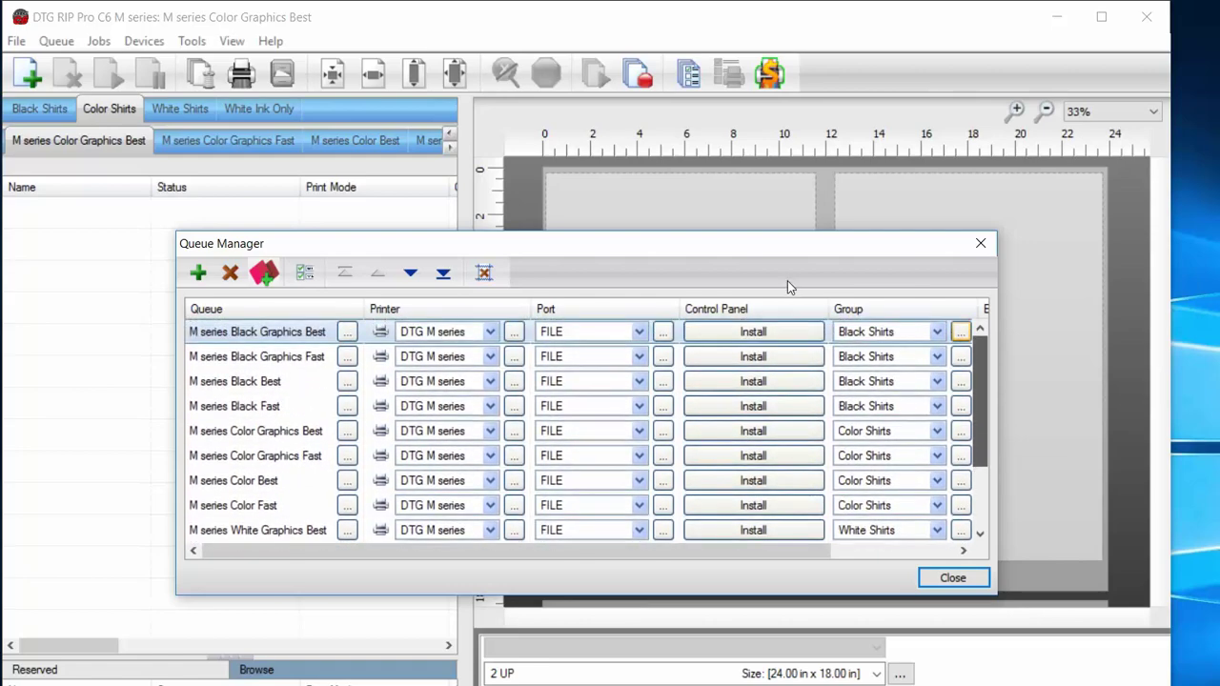
pyautogui.scroll(-2, 788, 314)
pyautogui.scroll(1, 790, 316)
pyautogui.scroll(1, 789, 317)
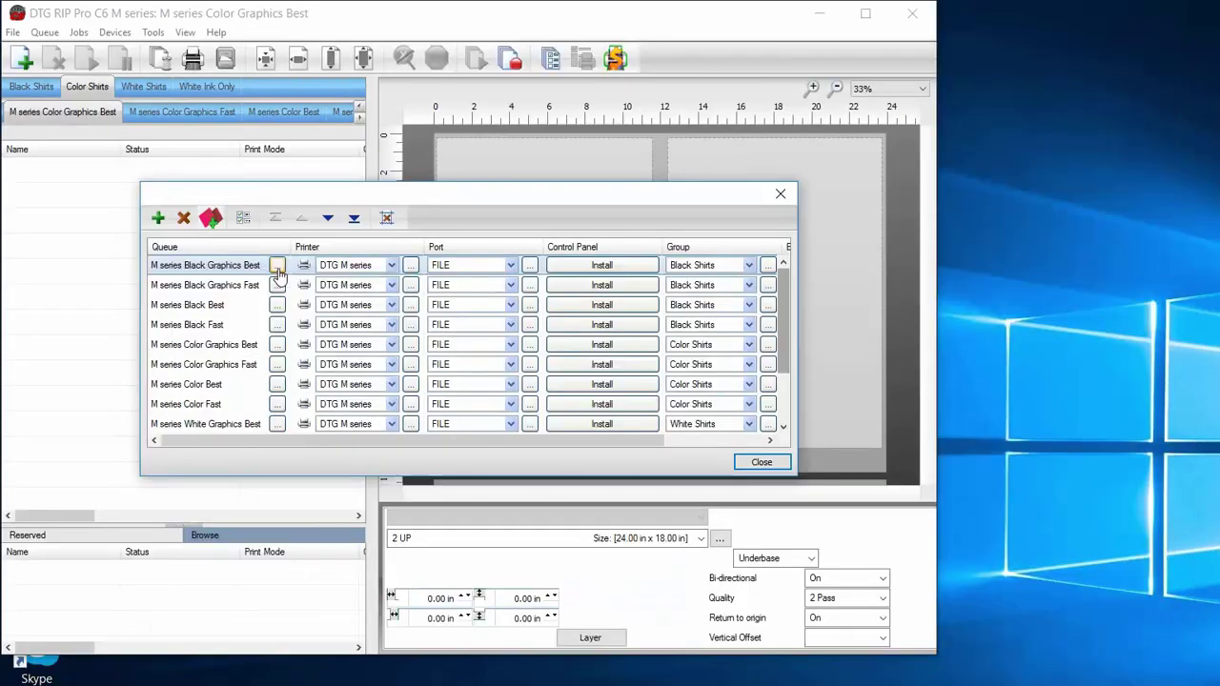
# Open M series Black Graphics Best queue properties, keeping its substrate colour black (RGB 0, 0, 0)
pyautogui.click(347, 332)
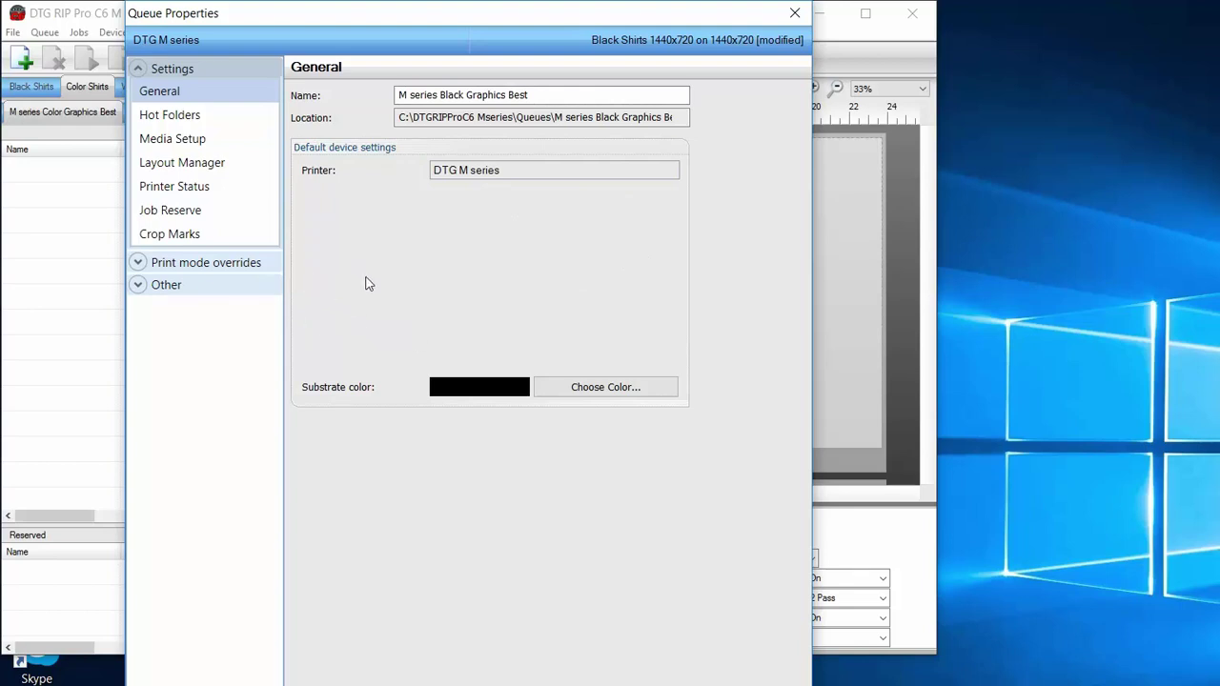
pyautogui.press('Tab')
pyautogui.press('space')
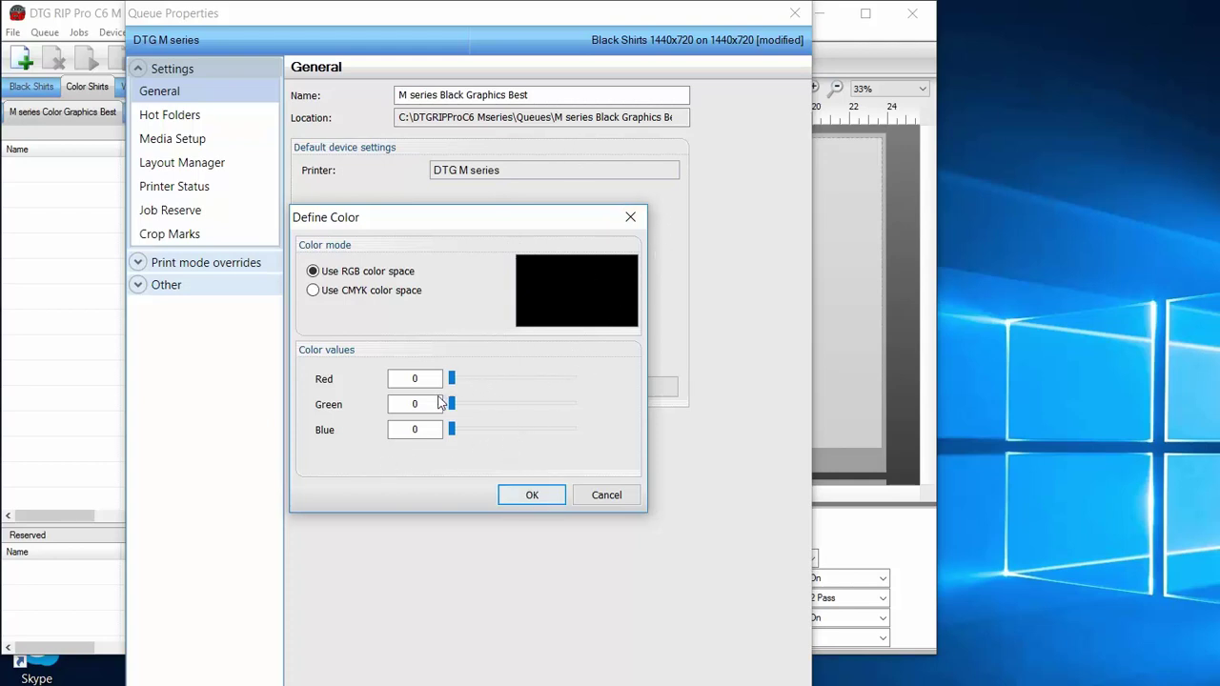
pyautogui.press('Return')
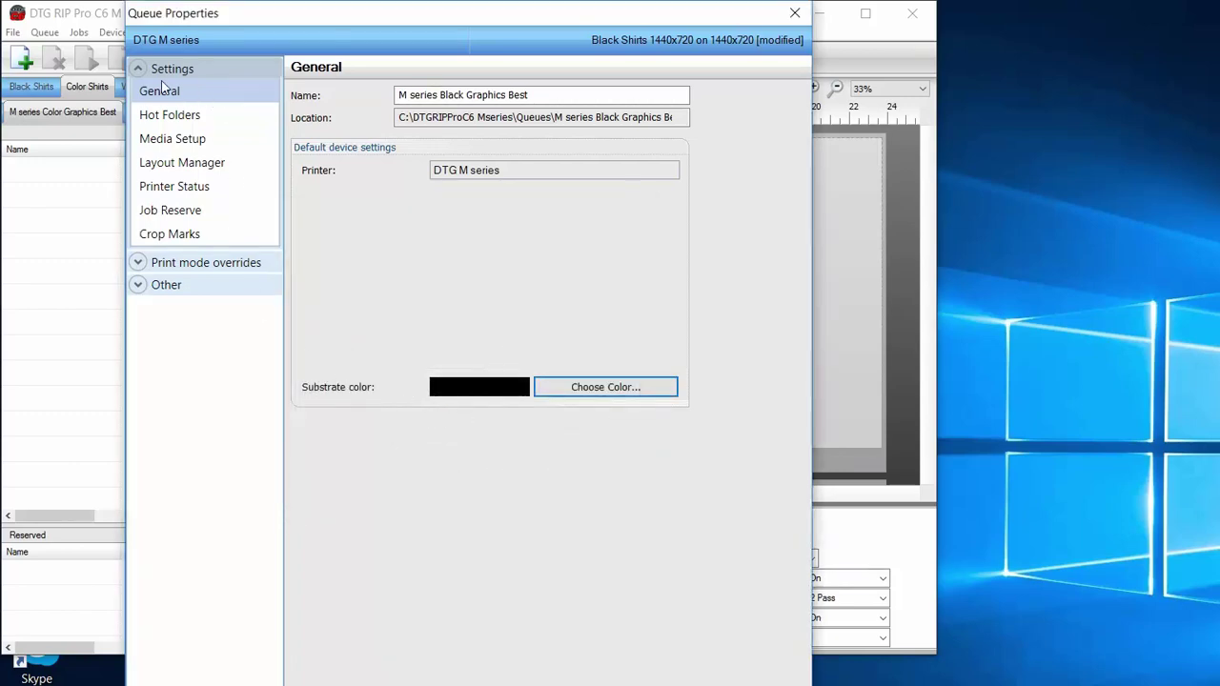
# Step through the Hot Folders, Media Setup and Layout Manager settings pages
pyautogui.press('Down')
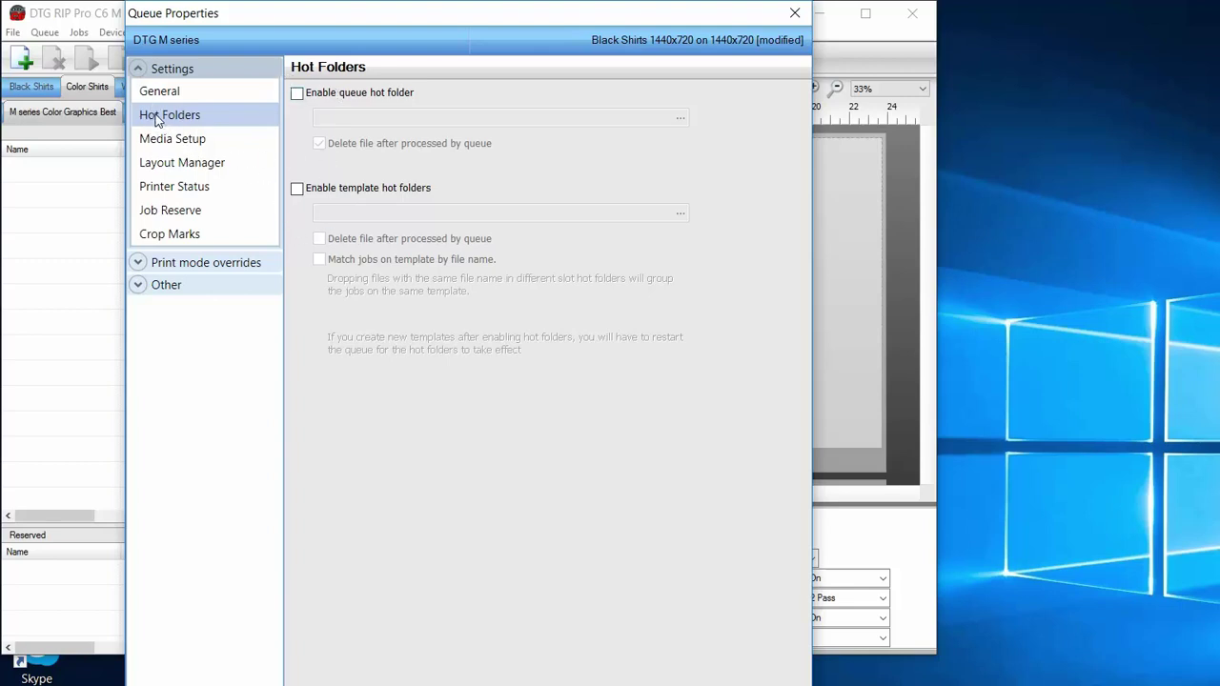
pyautogui.press('Down')
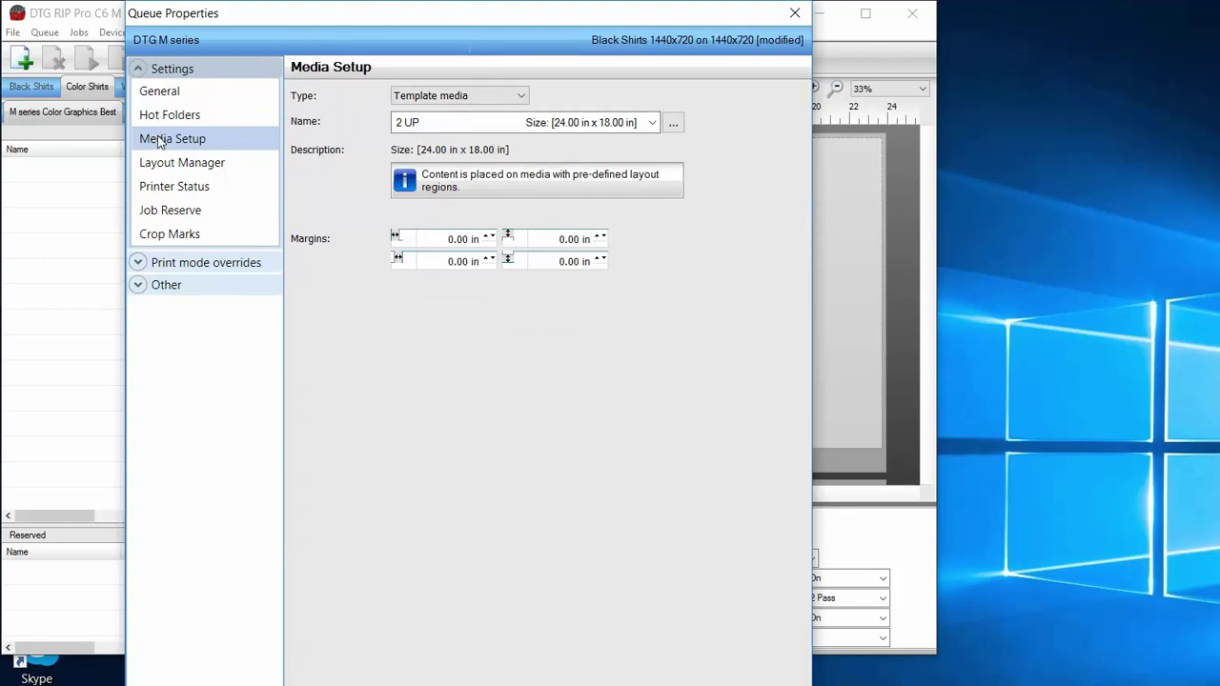
pyautogui.press('Down')
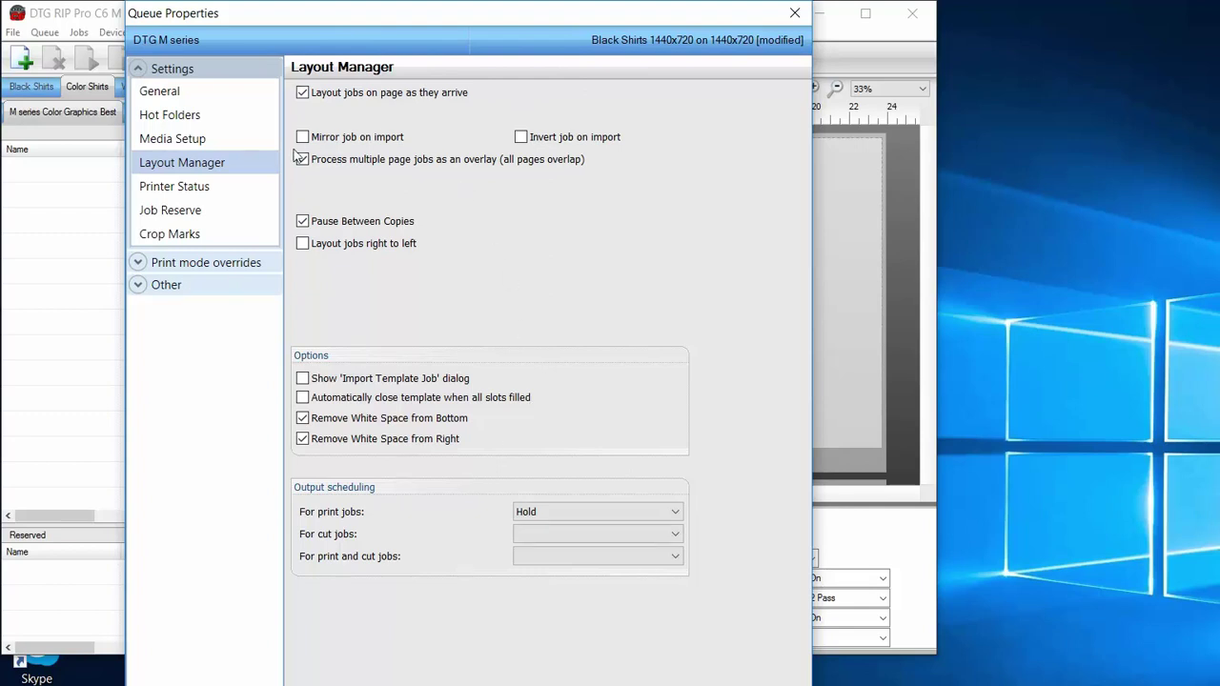
# Review Printer Status, Job Reserve and Crop Marks (left disabled), then expand Print mode overrides
pyautogui.press('Down')
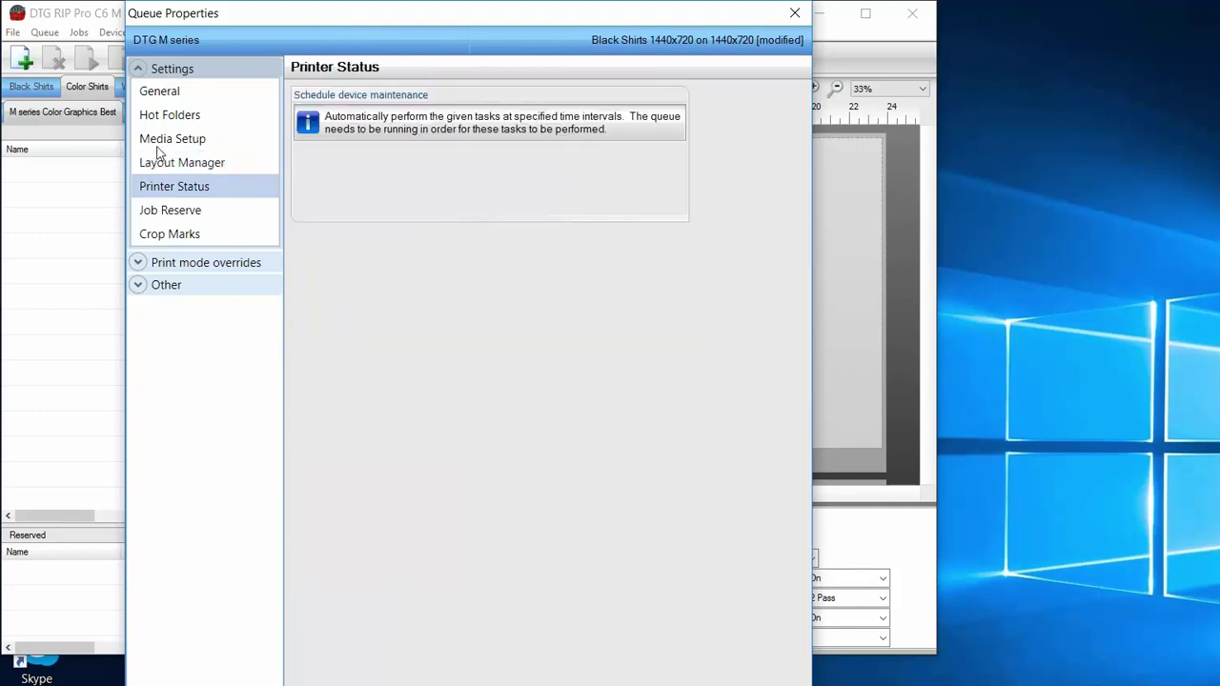
pyautogui.press('Down')
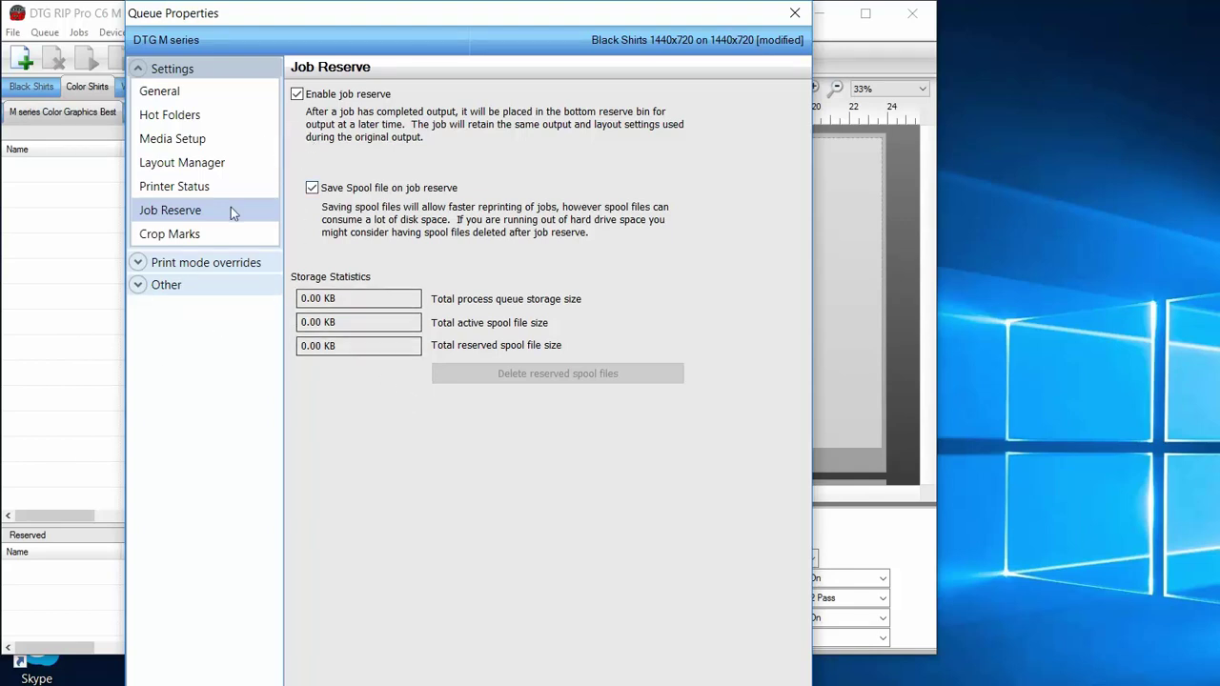
pyautogui.press('Down')
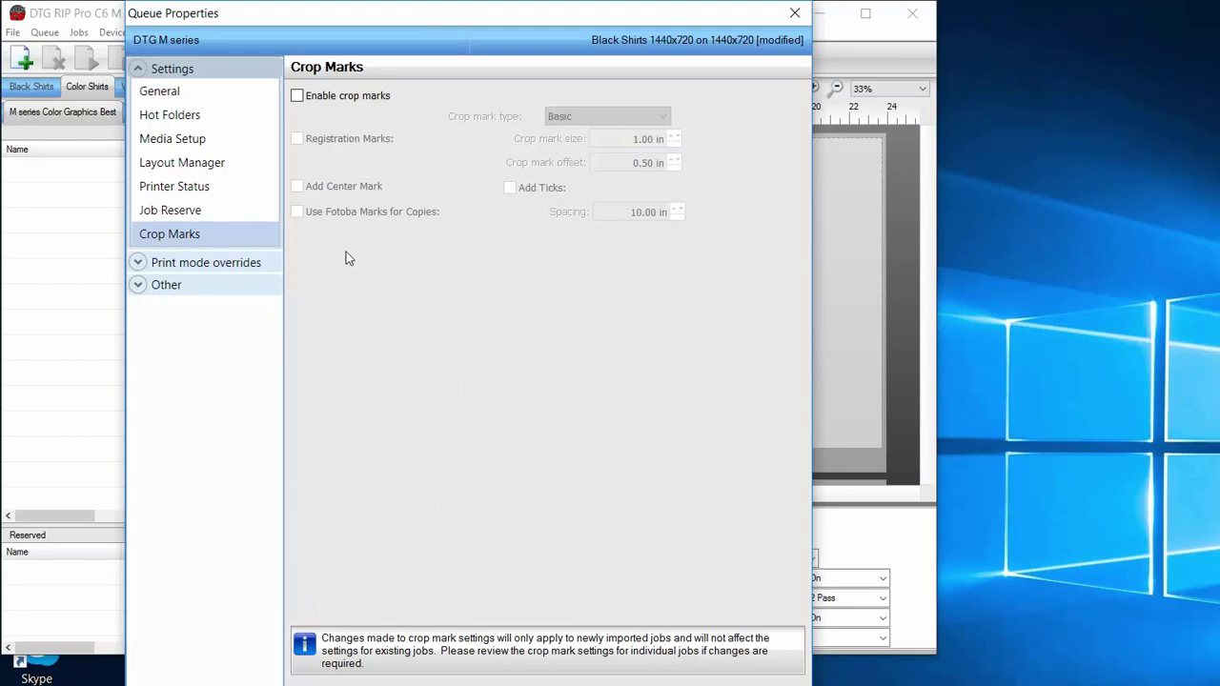
pyautogui.click(175, 254)
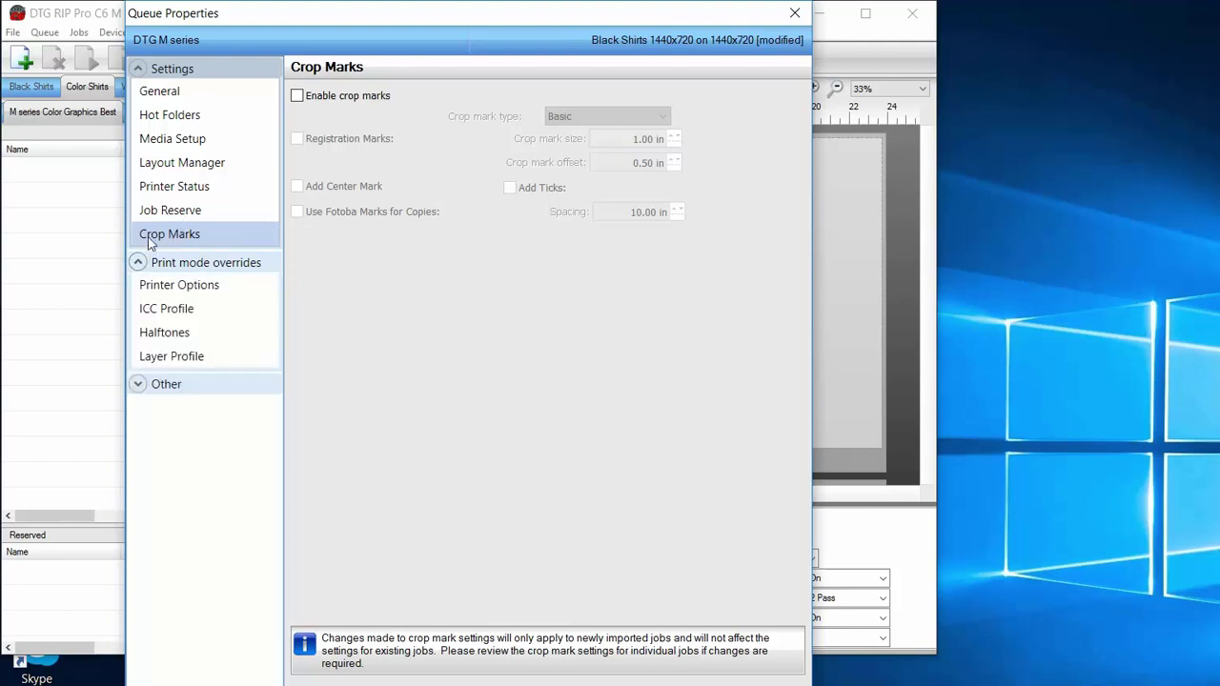
# View the Printer Options, ICC Profile and Halftones overrides, then the Layer Profile page
pyautogui.click(156, 250)
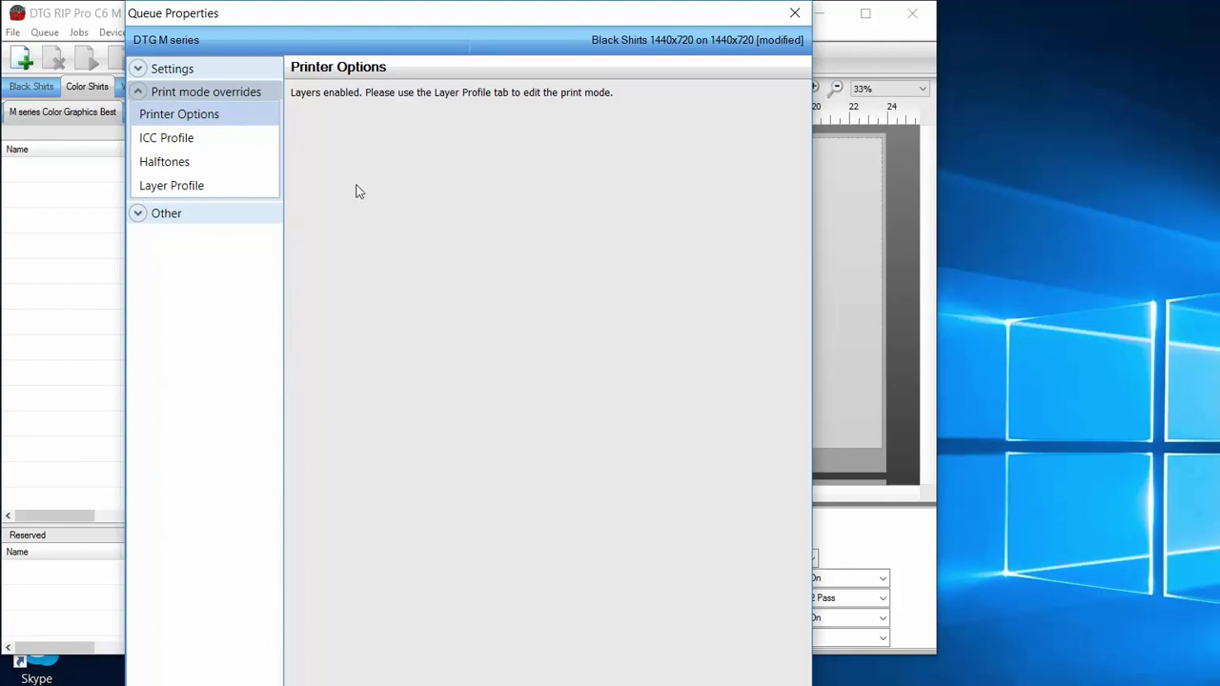
pyautogui.click(155, 135)
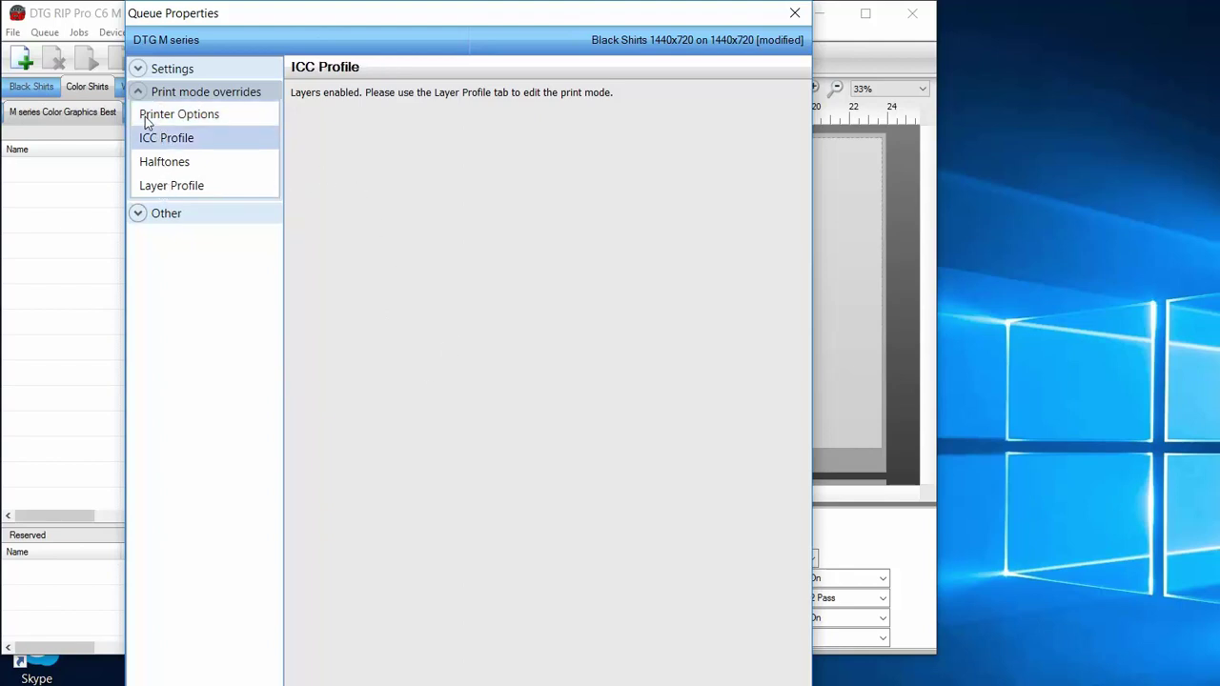
pyautogui.click(153, 160)
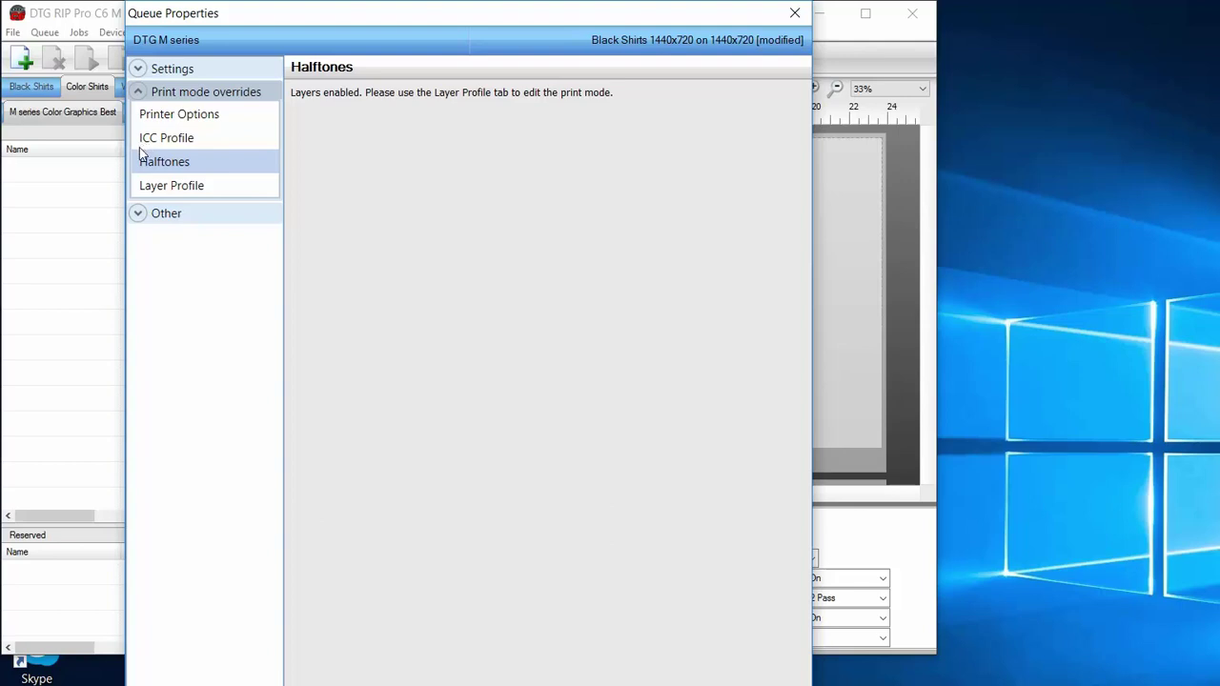
pyautogui.press('Down')
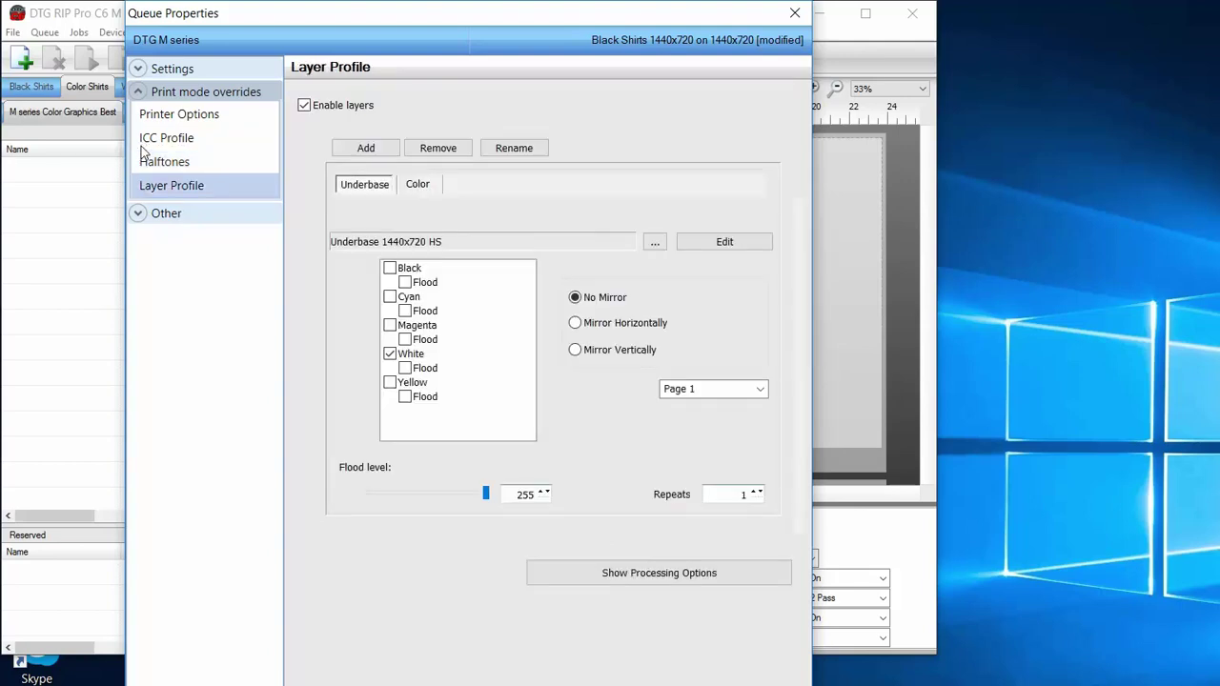
# Compare the Underbase and Color layer inks, then show the Underbase processing options
pyautogui.moveTo(276, 8); pyautogui.dragTo(201, 30)
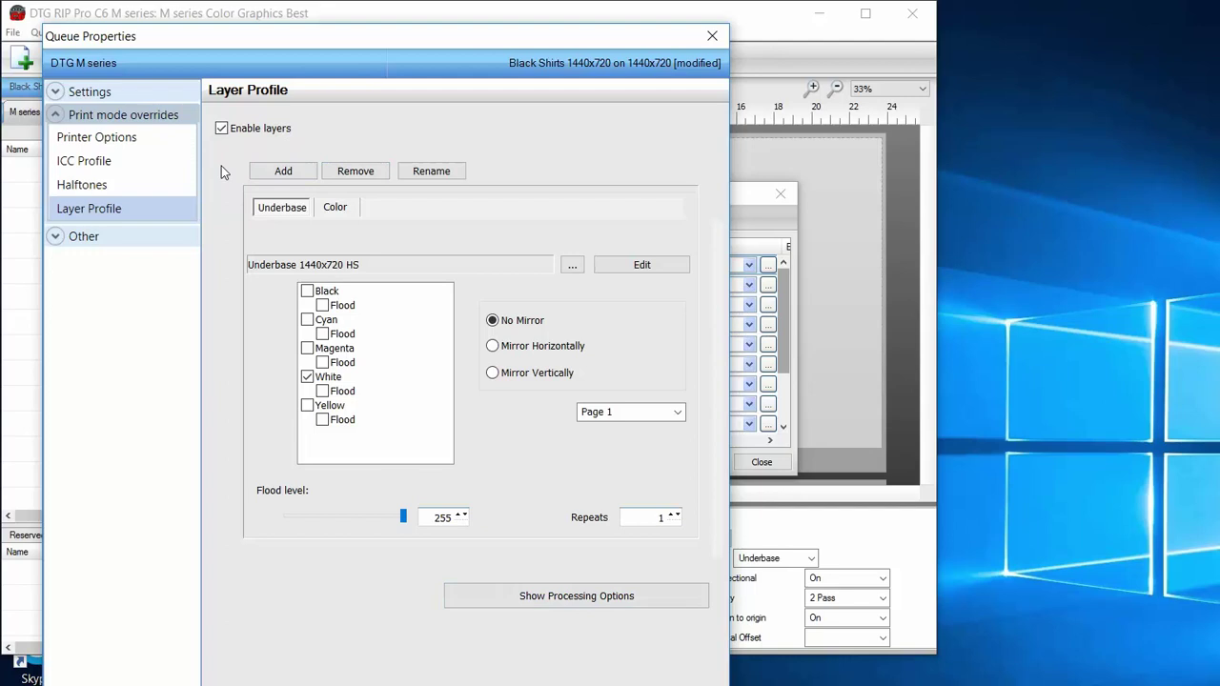
pyautogui.hotkey('ctrl', 'Tab')
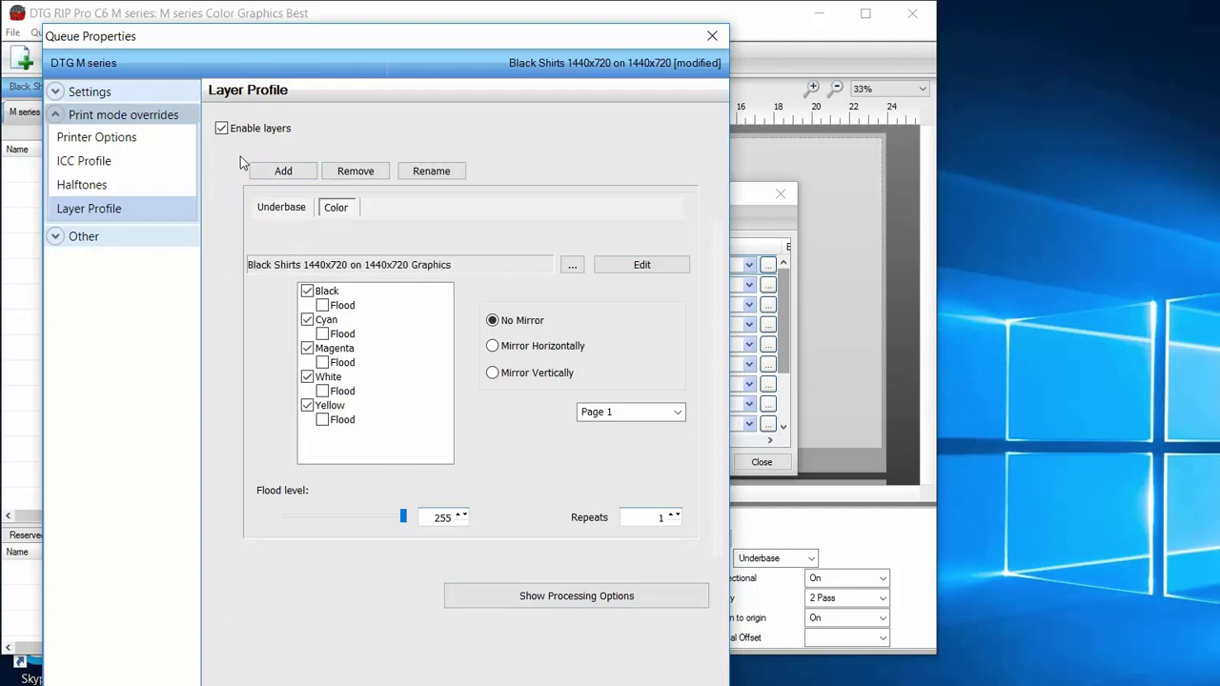
pyautogui.hotkey('ctrl', 'shift', 'Tab')
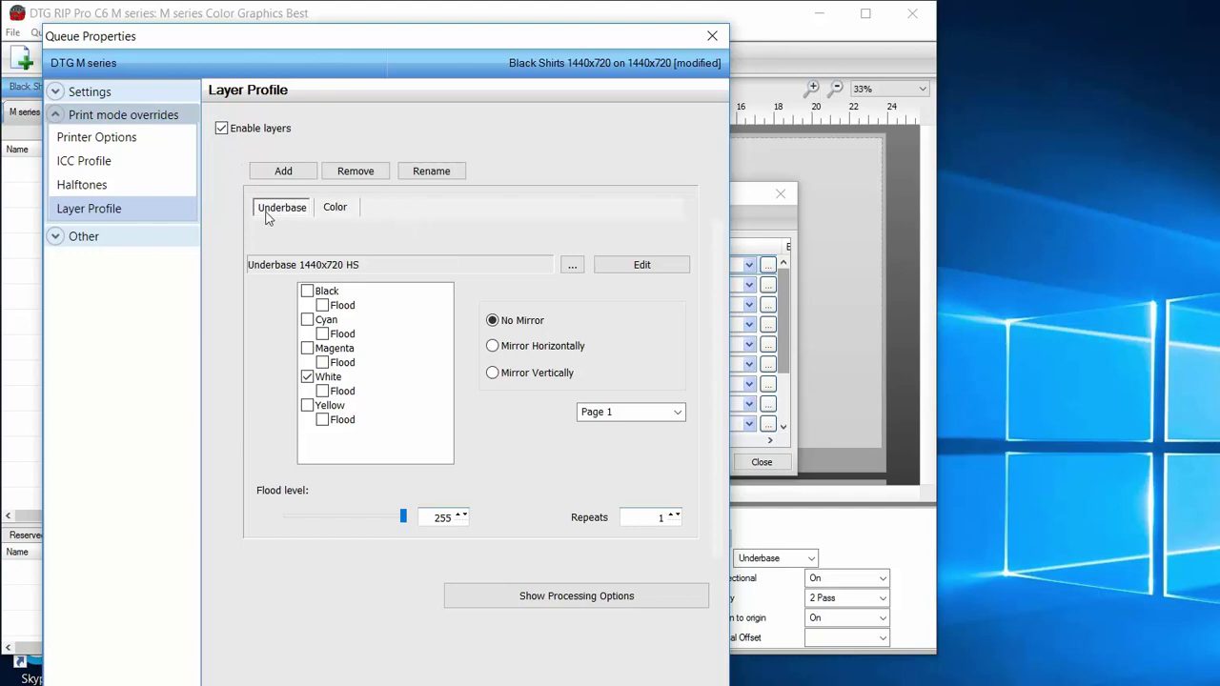
pyautogui.hotkey('ctrl', 'Tab')
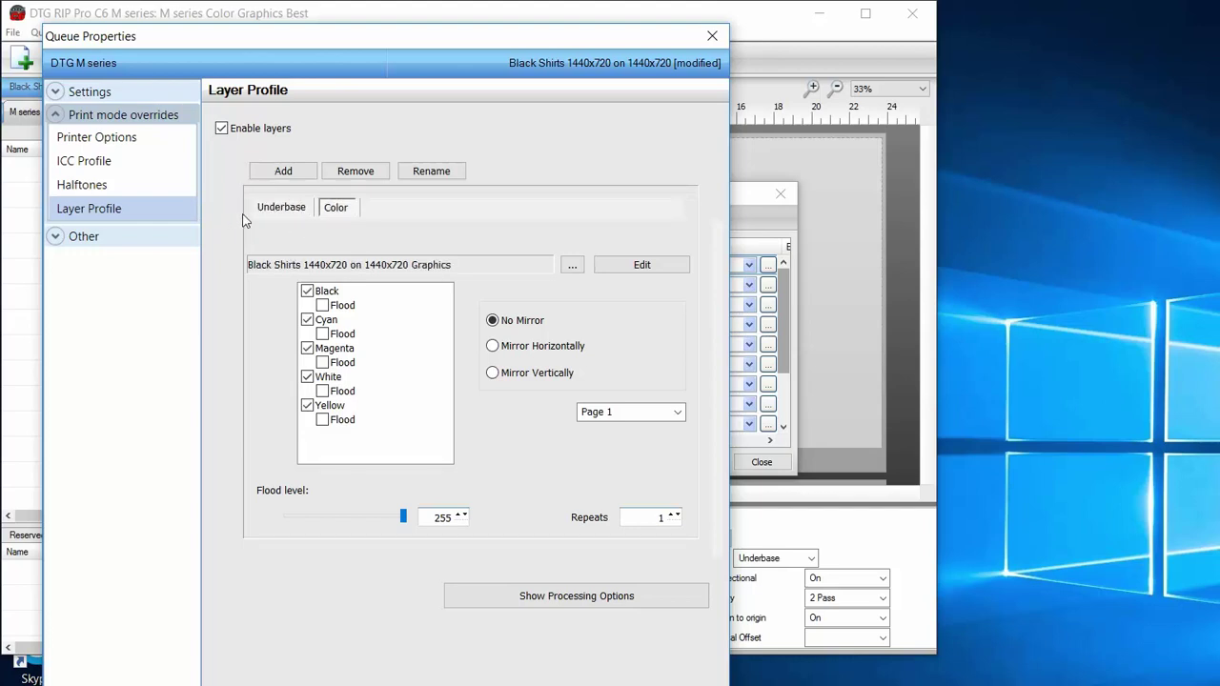
pyautogui.hotkey('ctrl', 'shift', 'Tab')
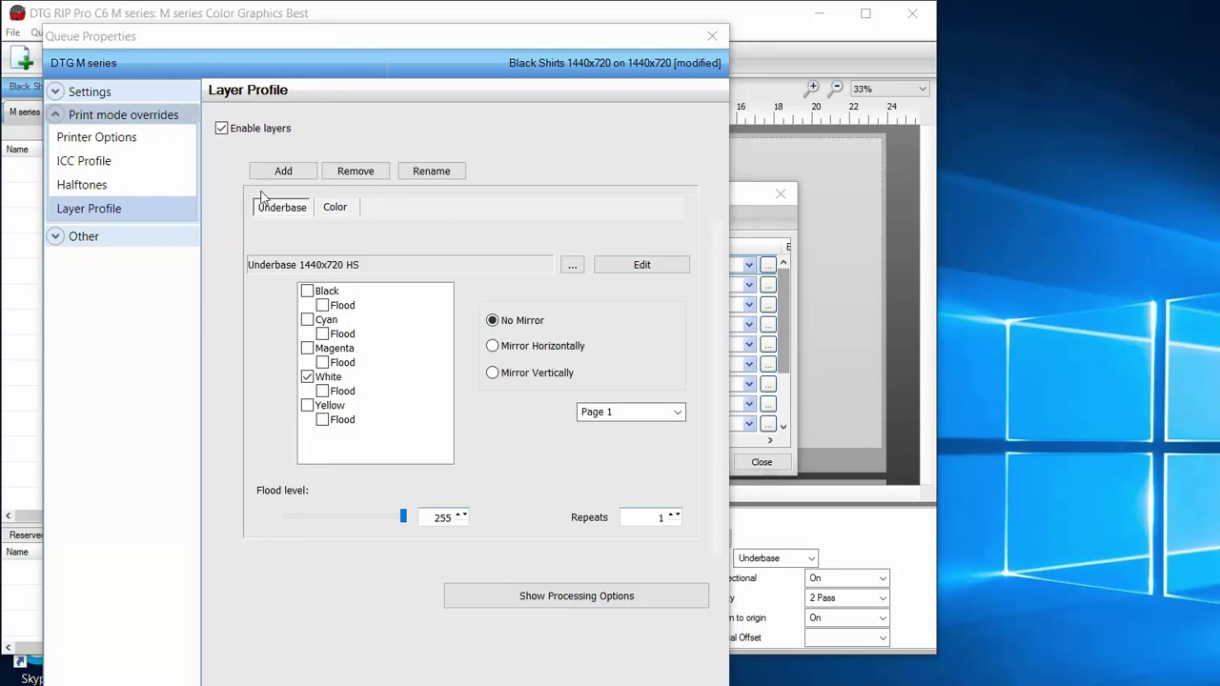
pyautogui.press('Return')
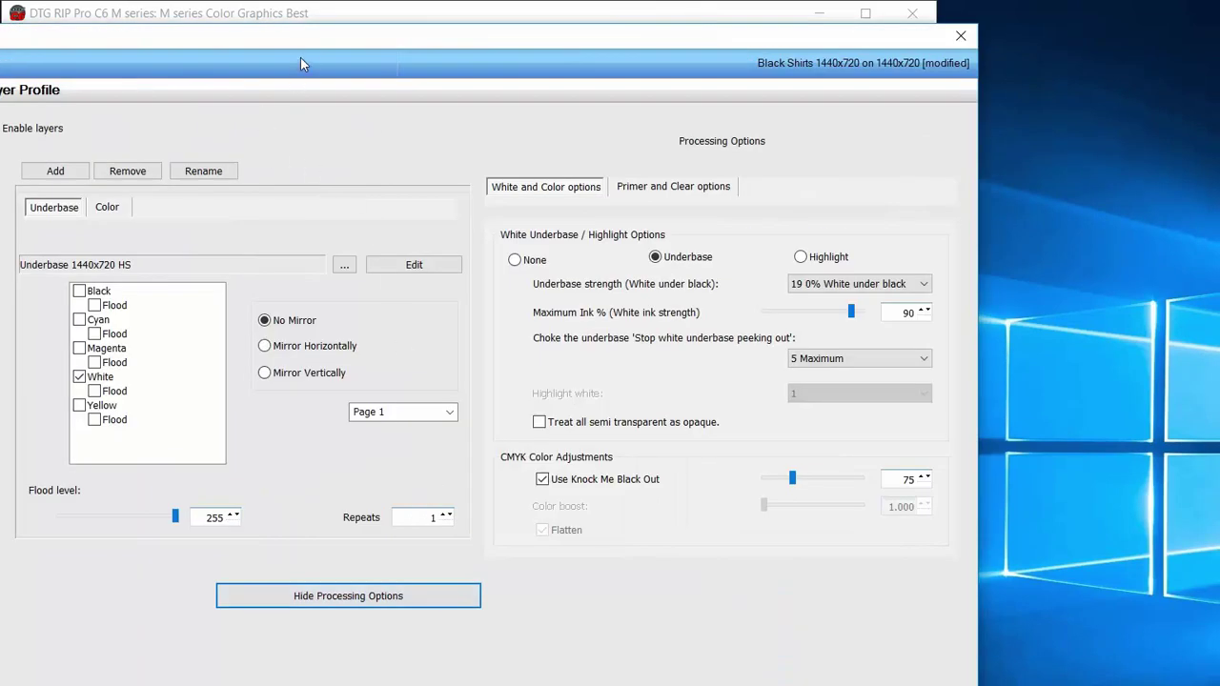
pyautogui.moveTo(310, 35); pyautogui.dragTo(386, 42)
pyautogui.moveTo(480, 53); pyautogui.dragTo(599, 74)
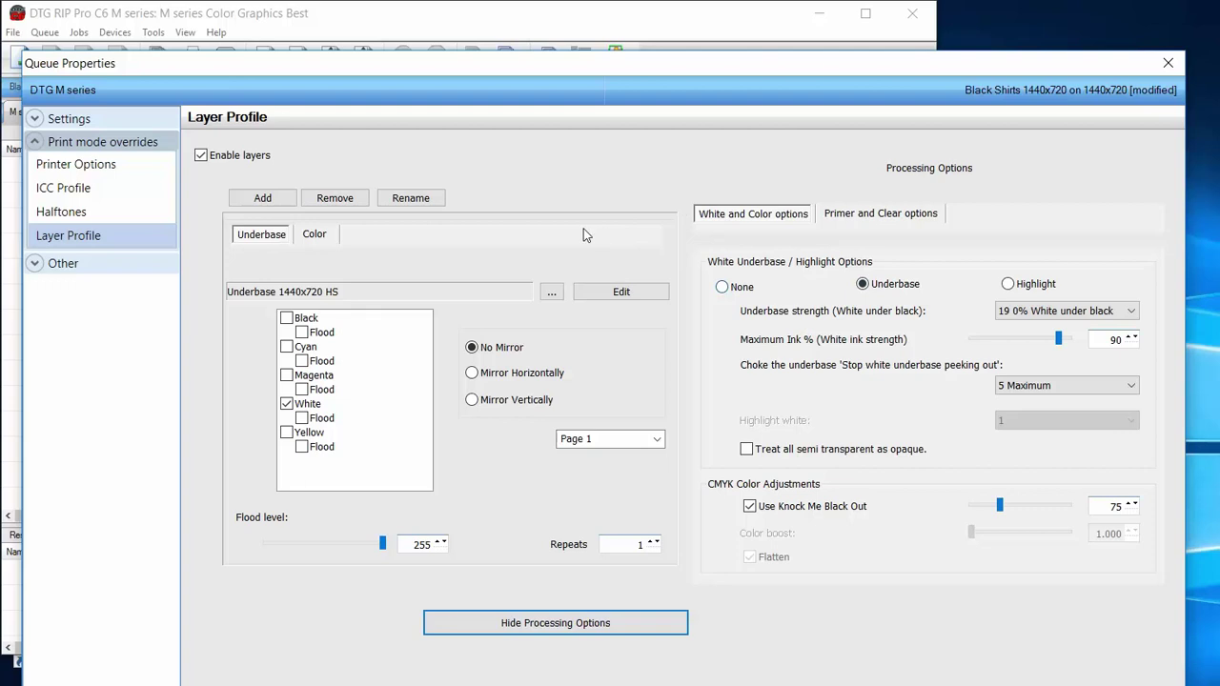
pyautogui.press('Left')
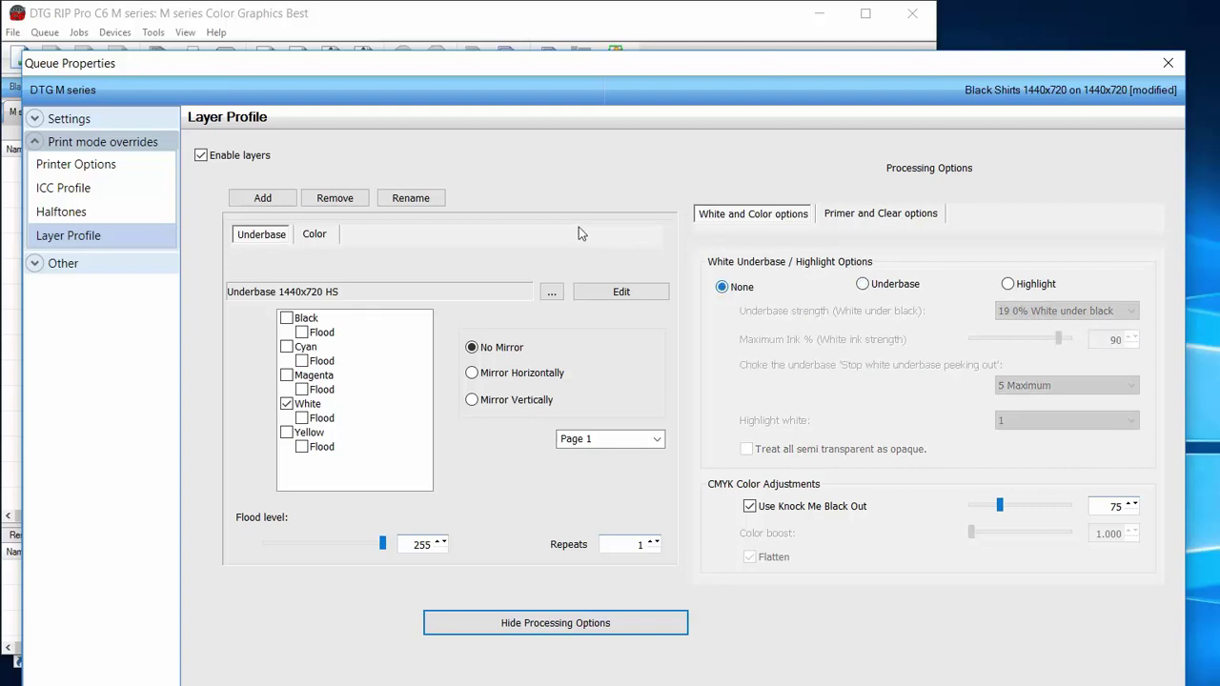
pyautogui.press('Right')
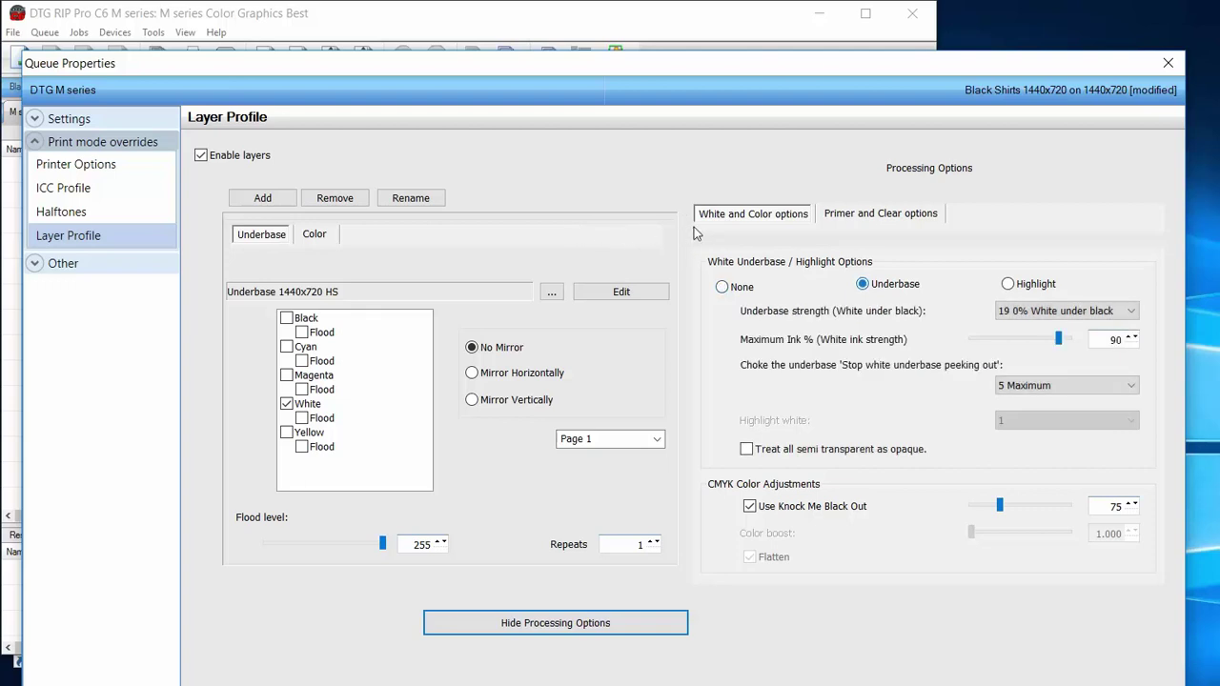
pyautogui.press('Tab')
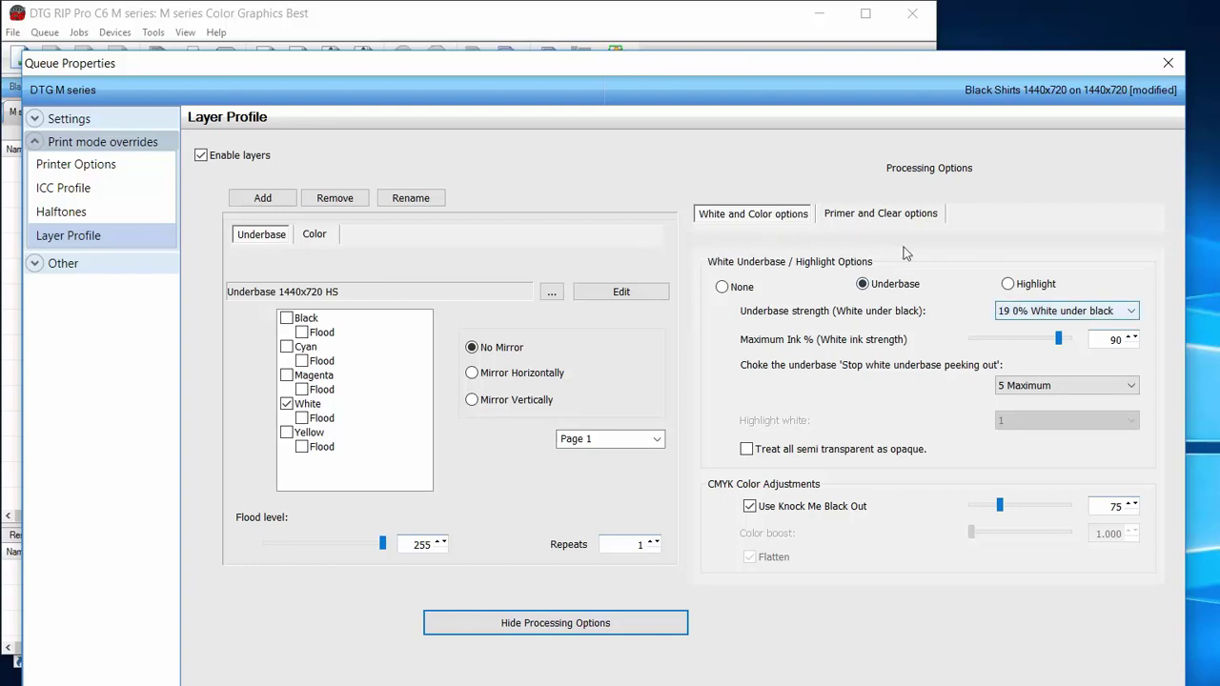
pyautogui.hotkey('alt', 'Down')
pyautogui.press('Escape')
pyautogui.hotkey('alt', 'Down')
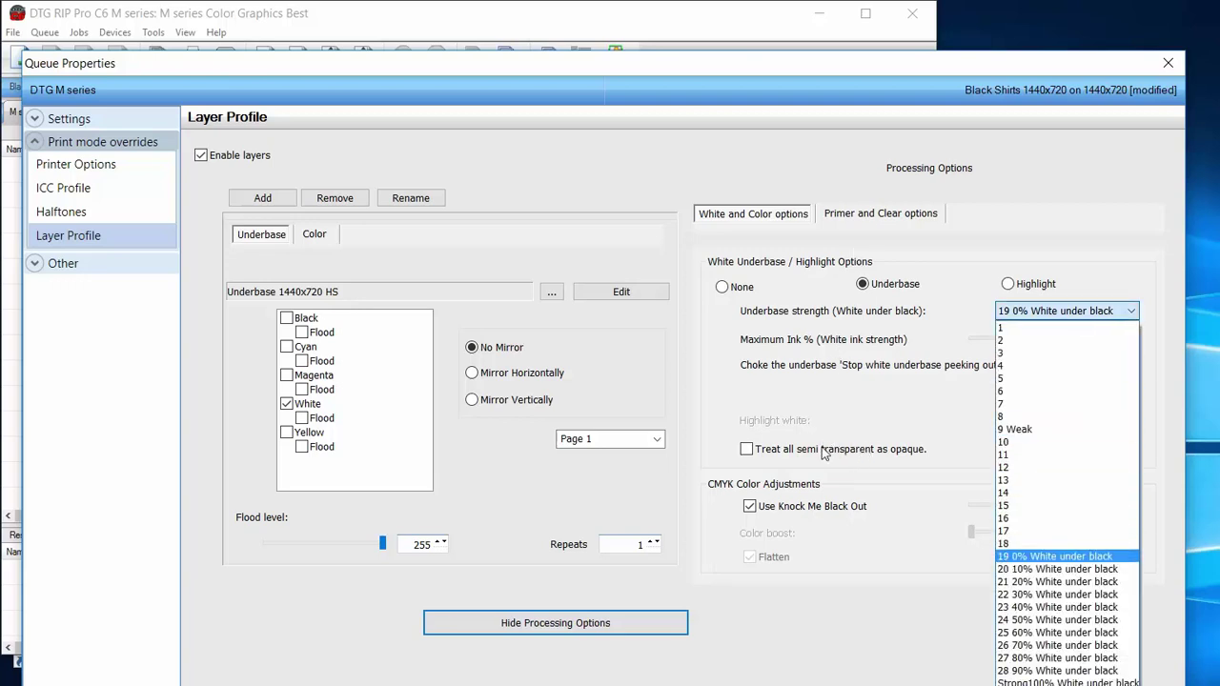
pyautogui.press('Down')
pyautogui.press('Up')
pyautogui.press('Down')
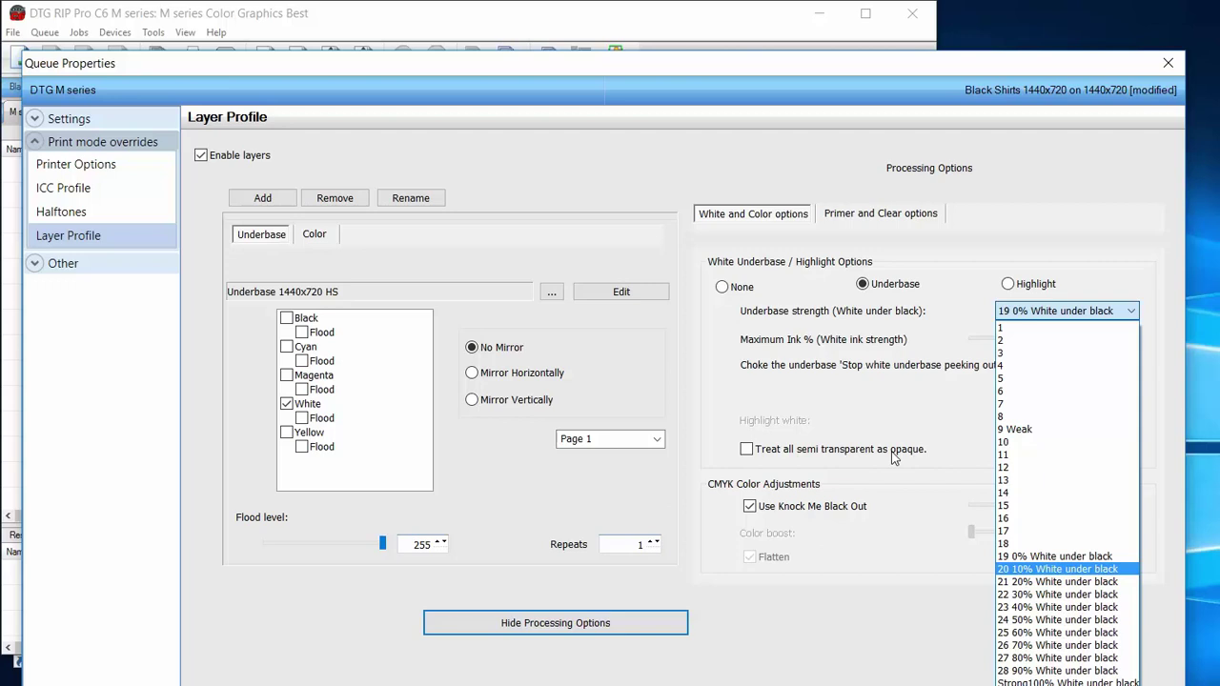
pyautogui.press('Up')
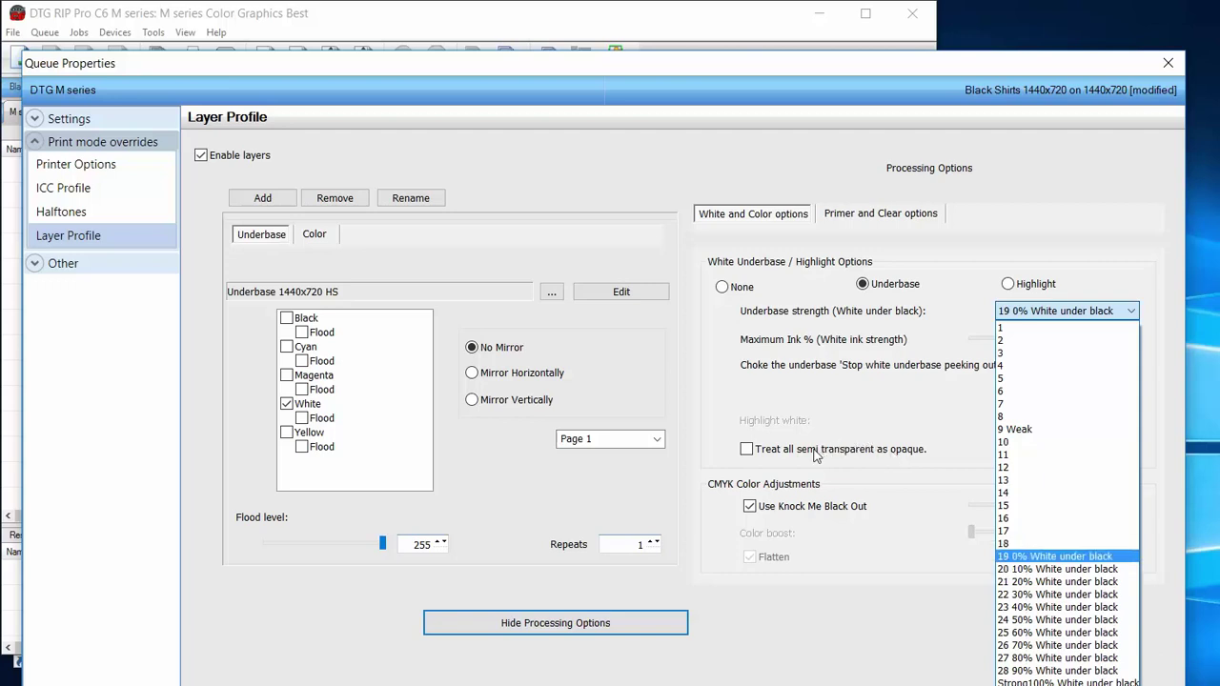
pyautogui.press('Down')
pyautogui.press('Down')
pyautogui.press('Down')
pyautogui.press('Down')
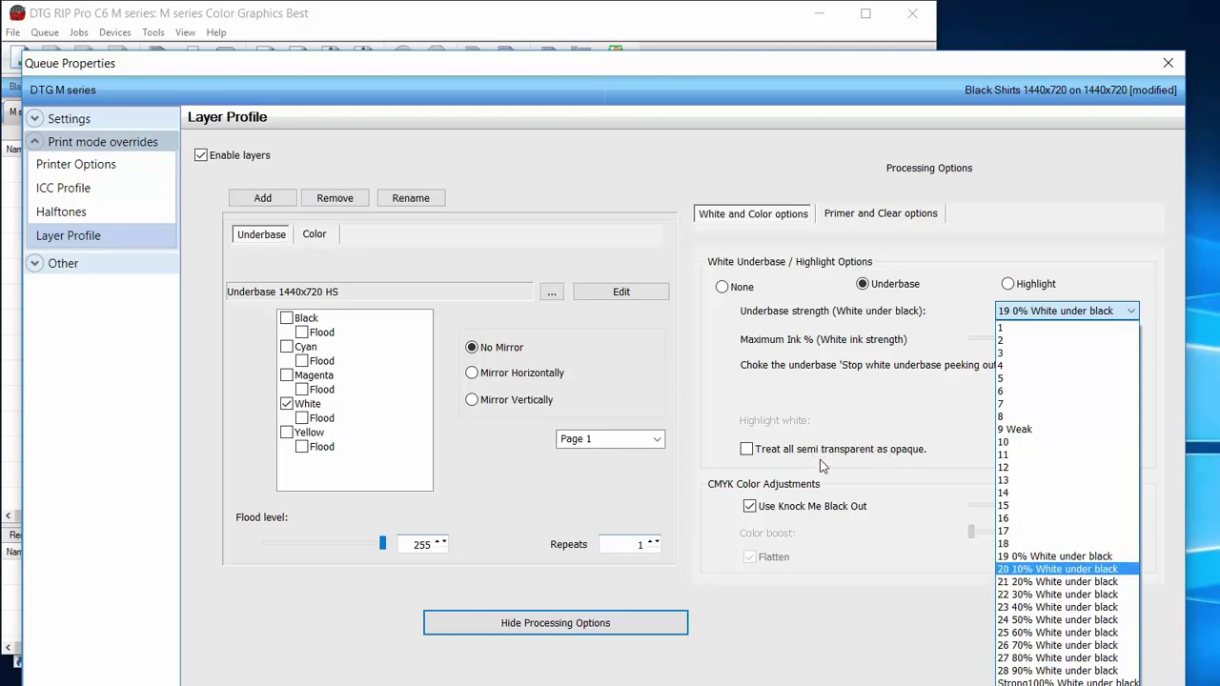
pyautogui.press('Down')
pyautogui.press('Down')
pyautogui.press('Down')
pyautogui.press('Down')
pyautogui.press('Down')
pyautogui.press('Down')
pyautogui.press('Down')
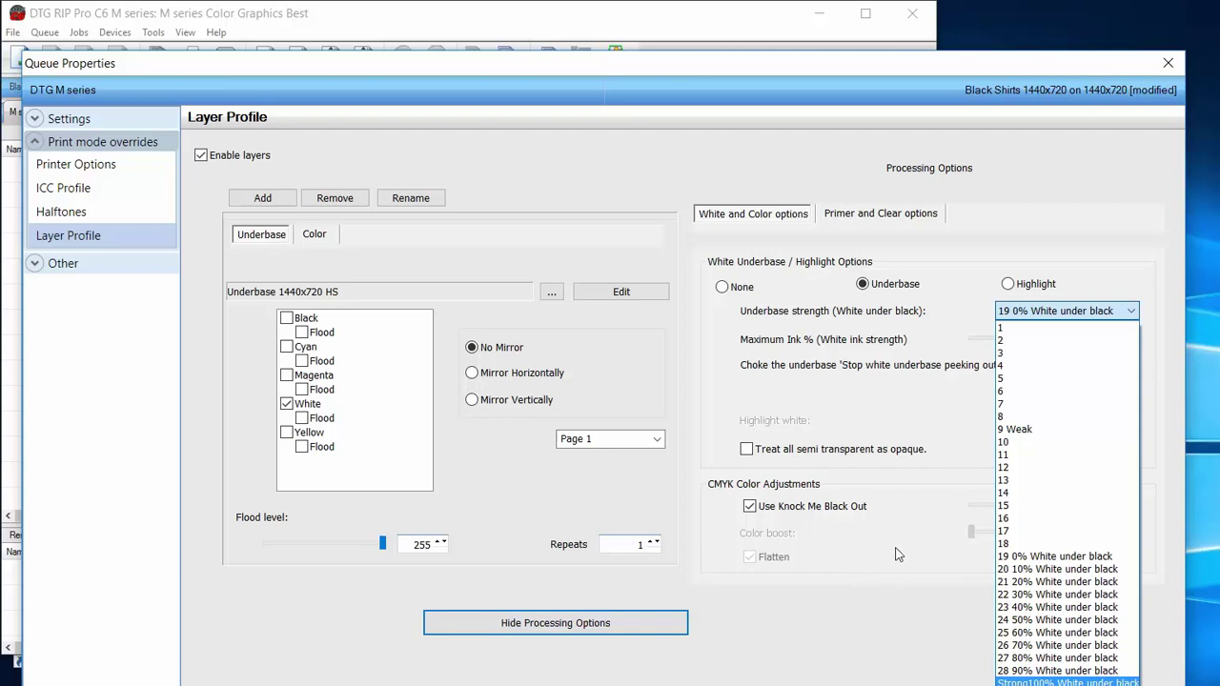
pyautogui.click(749, 512)
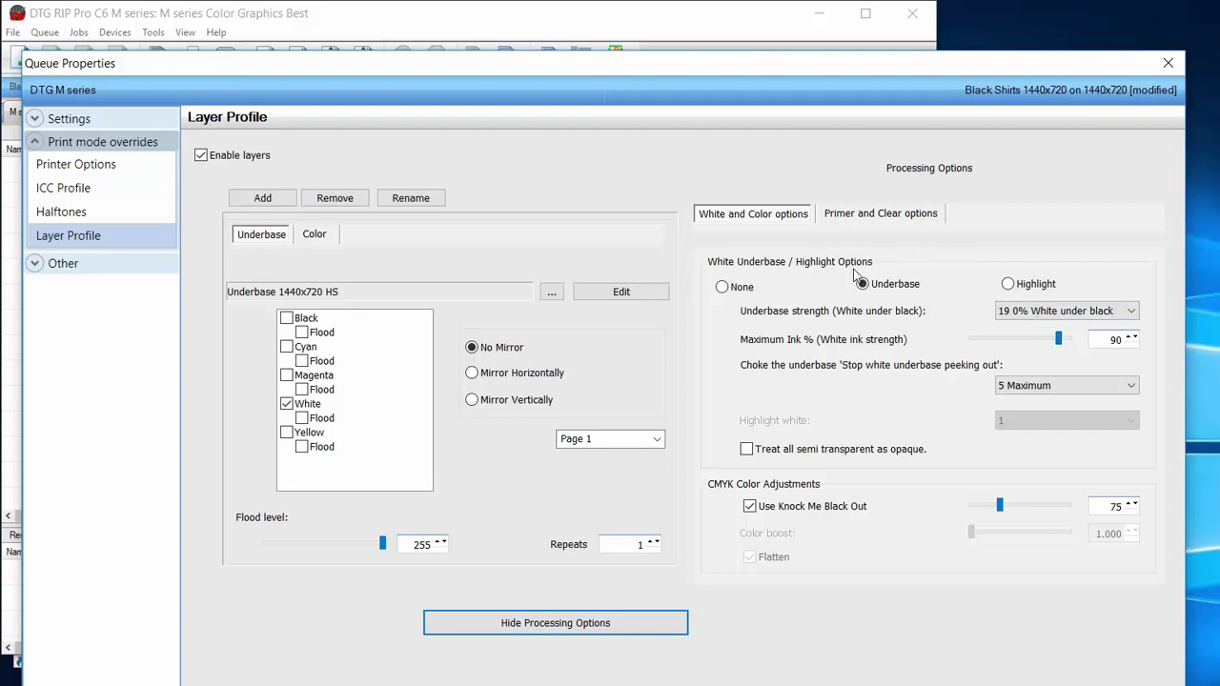
# Set the Underbase Maximum Ink % slider to 100
pyautogui.press('End')
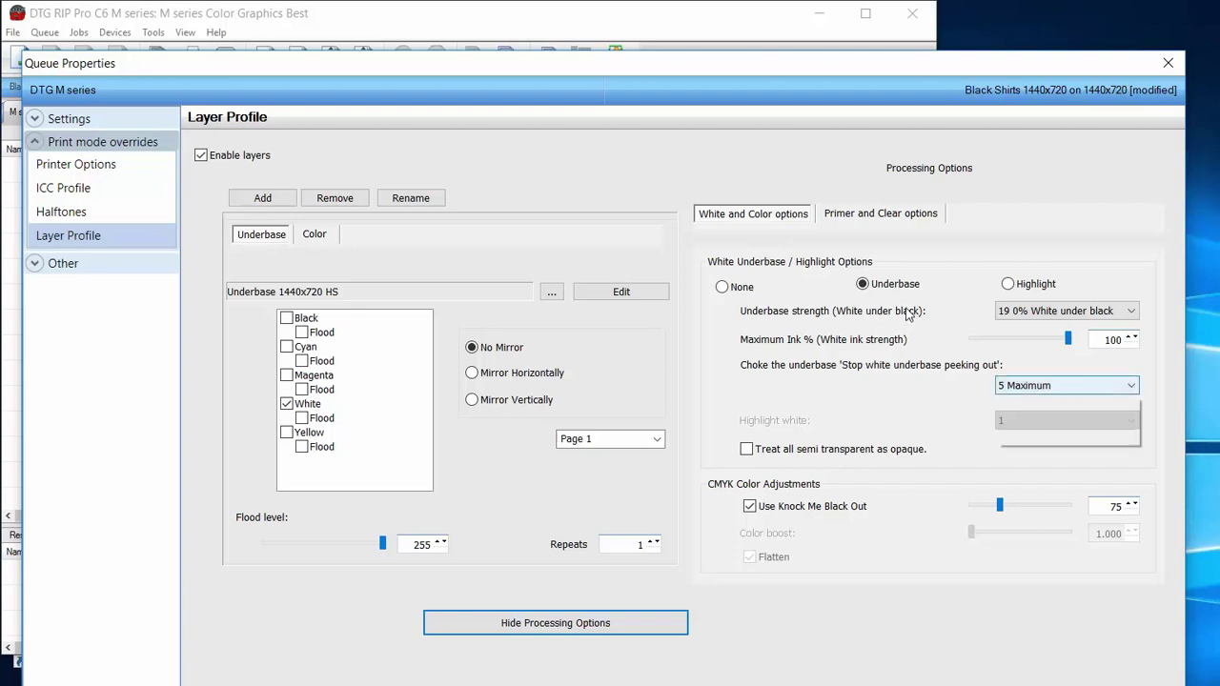
# Review the underbase choke amounts from 3 Medium to 10 Extreme, leaving 5 Maximum
pyautogui.hotkey('alt', 'Down')
pyautogui.press('Up')
pyautogui.press('Up')
pyautogui.press('Up')
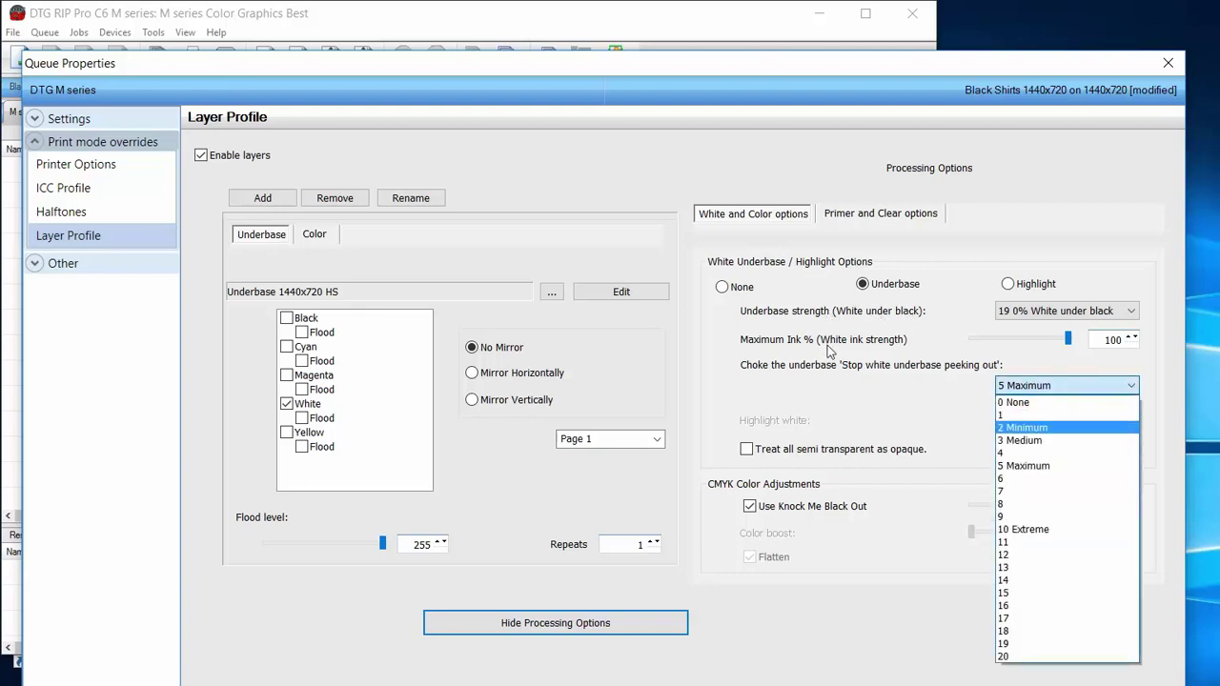
pyautogui.press('Down')
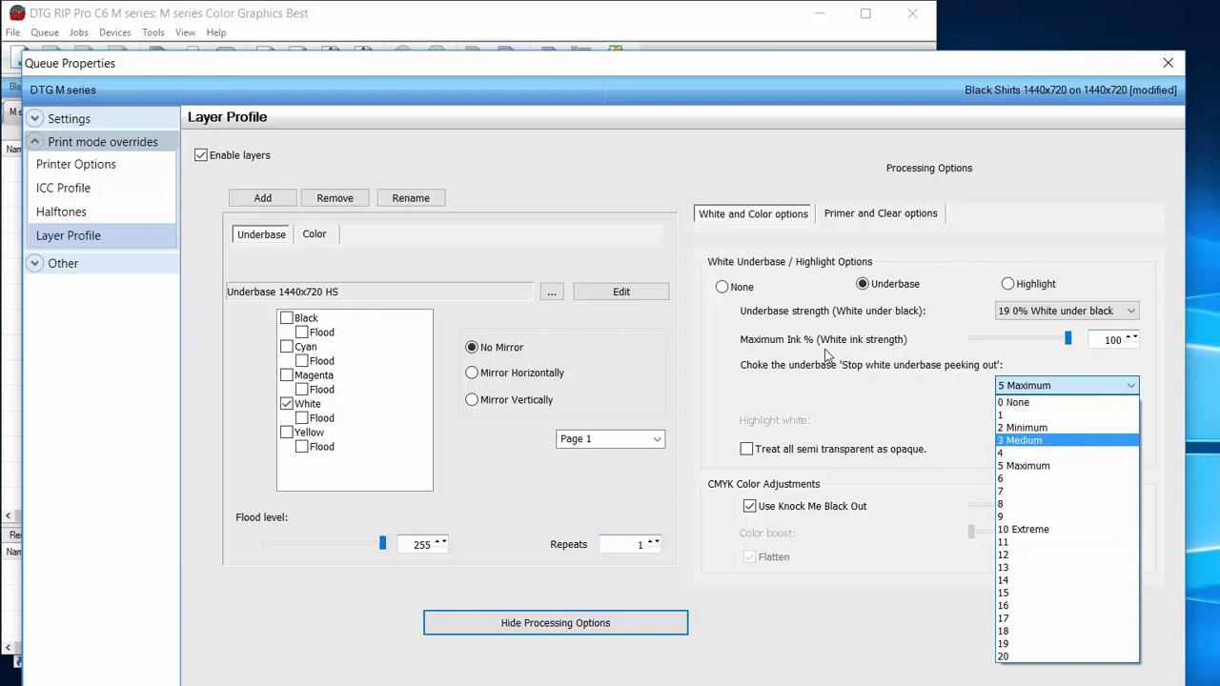
pyautogui.press('Up')
pyautogui.press('Down')
pyautogui.press('Down')
pyautogui.press('Down')
pyautogui.press('Down')
pyautogui.press('Up')
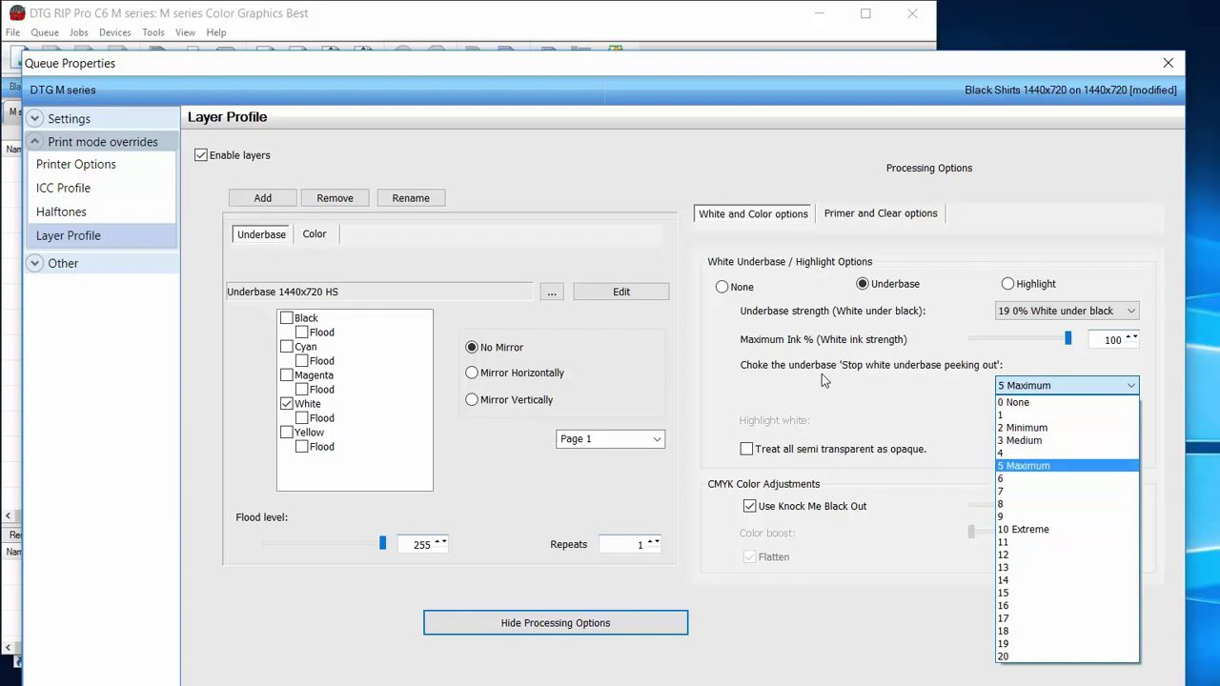
pyautogui.press('Down')
pyautogui.press('Down')
pyautogui.press('Down')
pyautogui.press('Down')
pyautogui.press('Down')
pyautogui.press('Down')
pyautogui.press('Down')
pyautogui.press('Up')
pyautogui.press('Up')
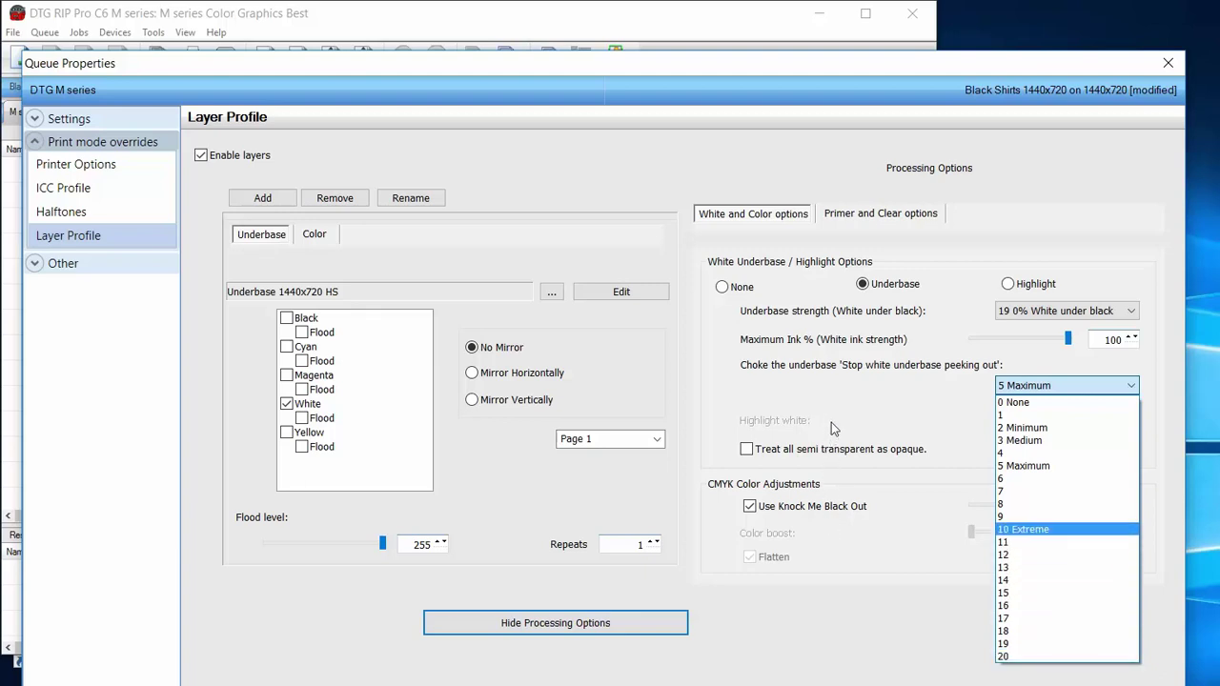
pyautogui.click(833, 420)
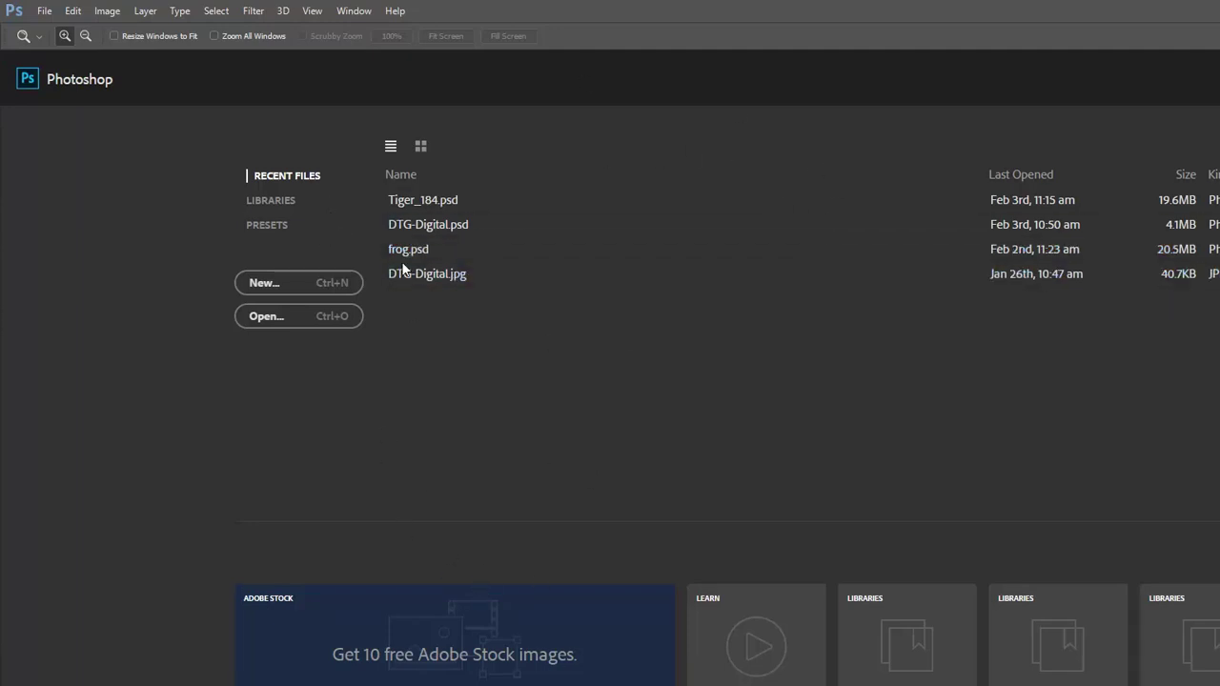
# Open DTG-Digital.psd from the Pictures folder
pyautogui.click(34, 13)
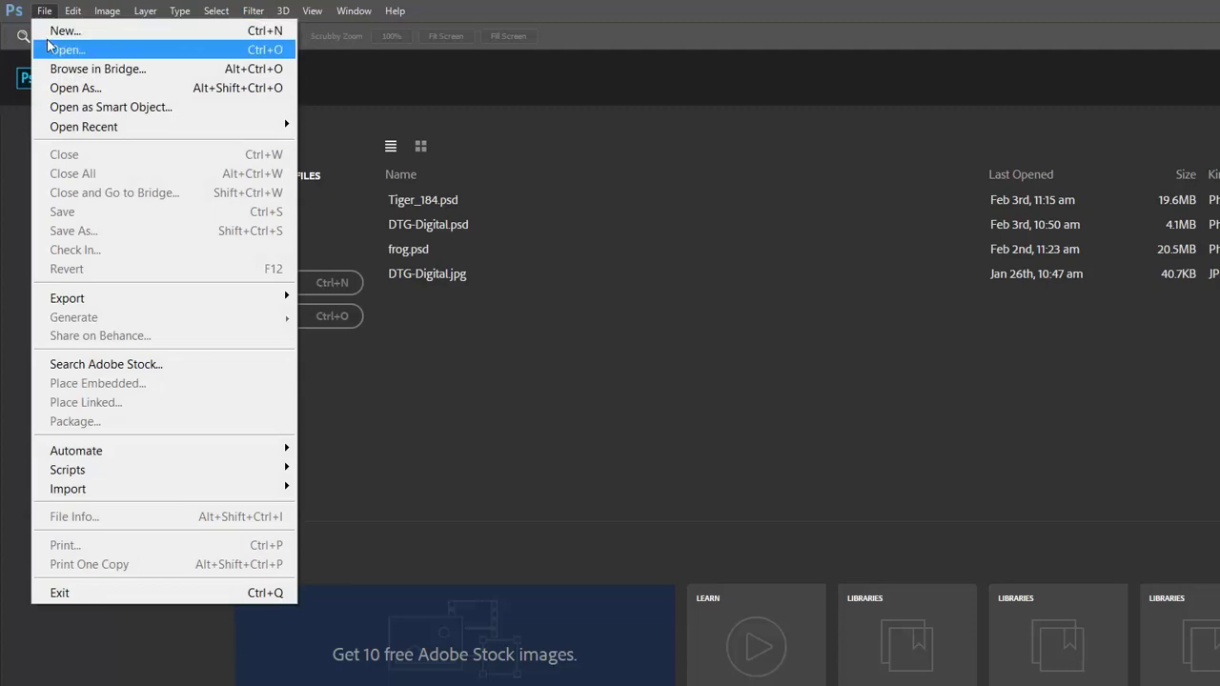
pyautogui.click(55, 38)
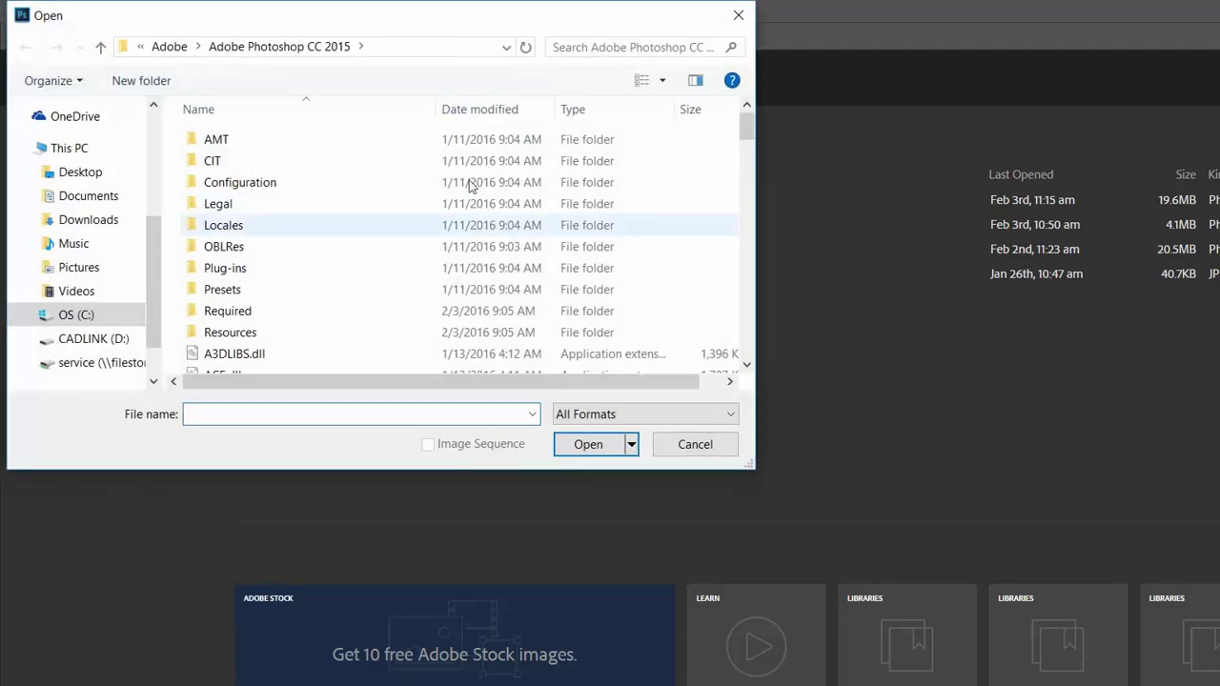
pyautogui.click(78, 267)
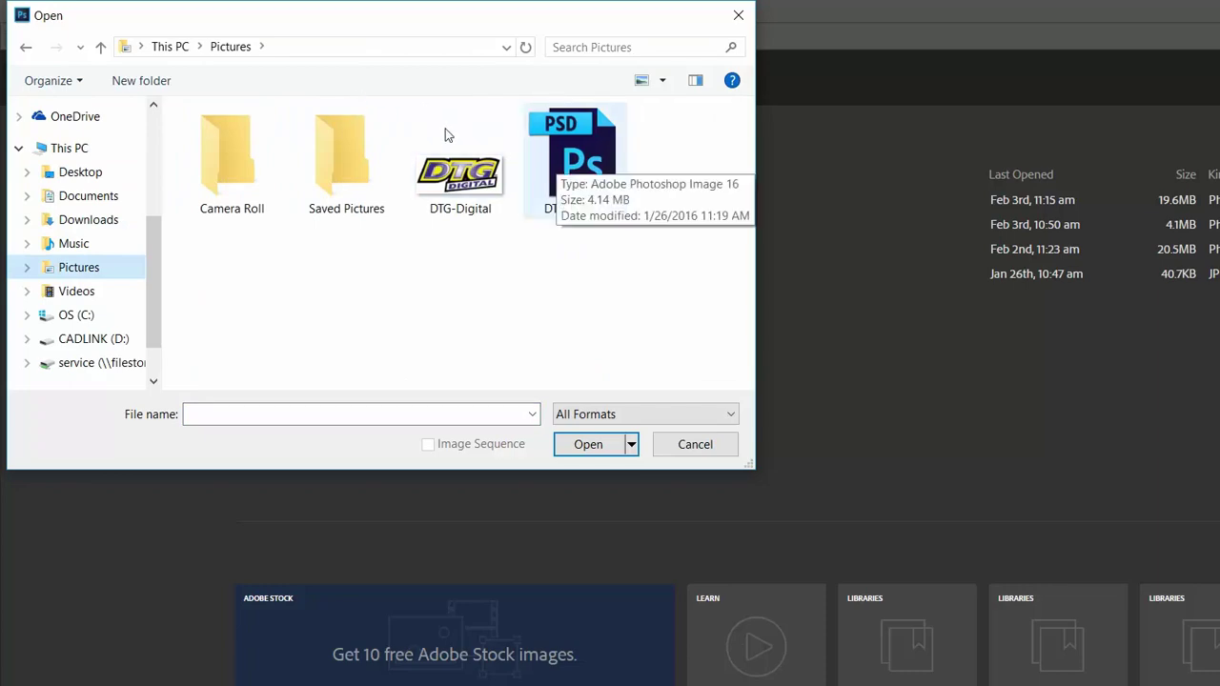
pyautogui.doubleClick(572, 153)
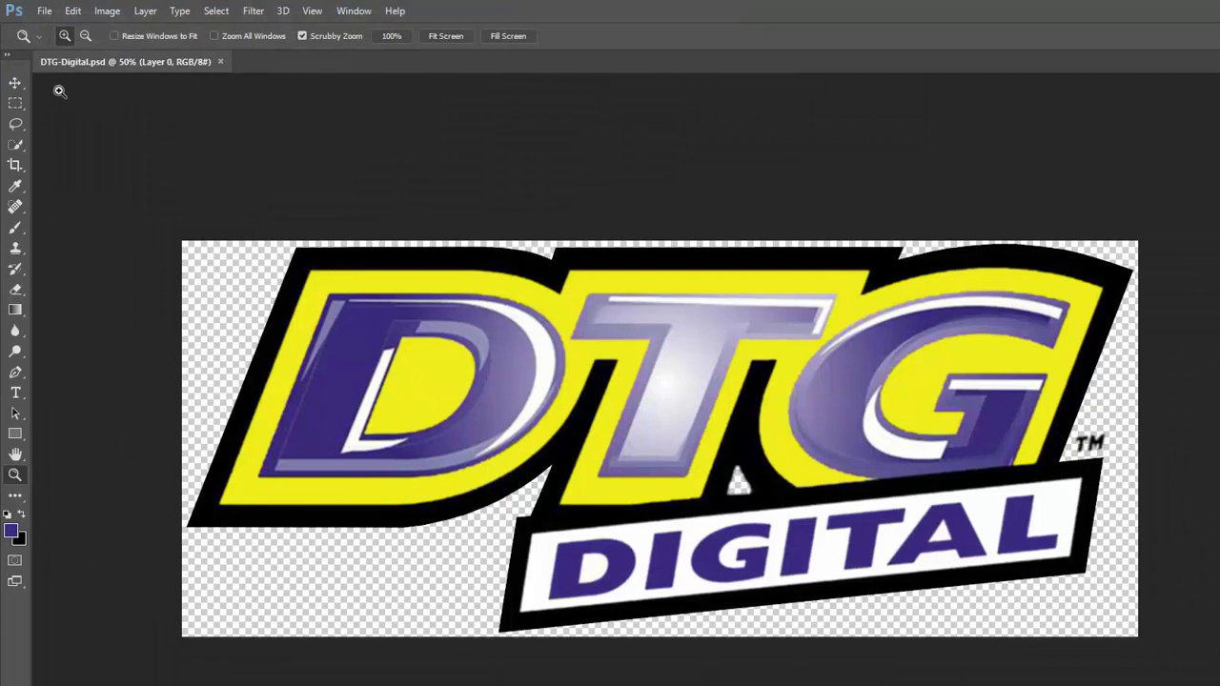
pyautogui.click(68, 13)
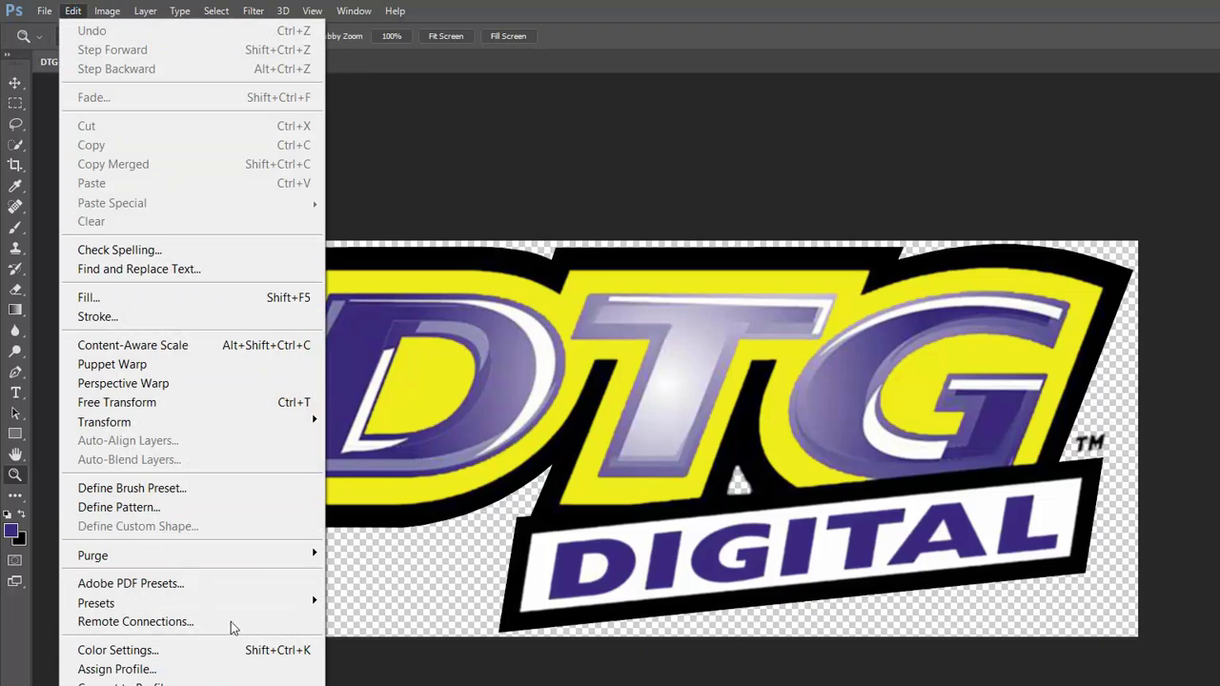
# Set the Transparency & Gamut grid colours to Medium and confirm the preferences
pyautogui.moveTo(245, 620)
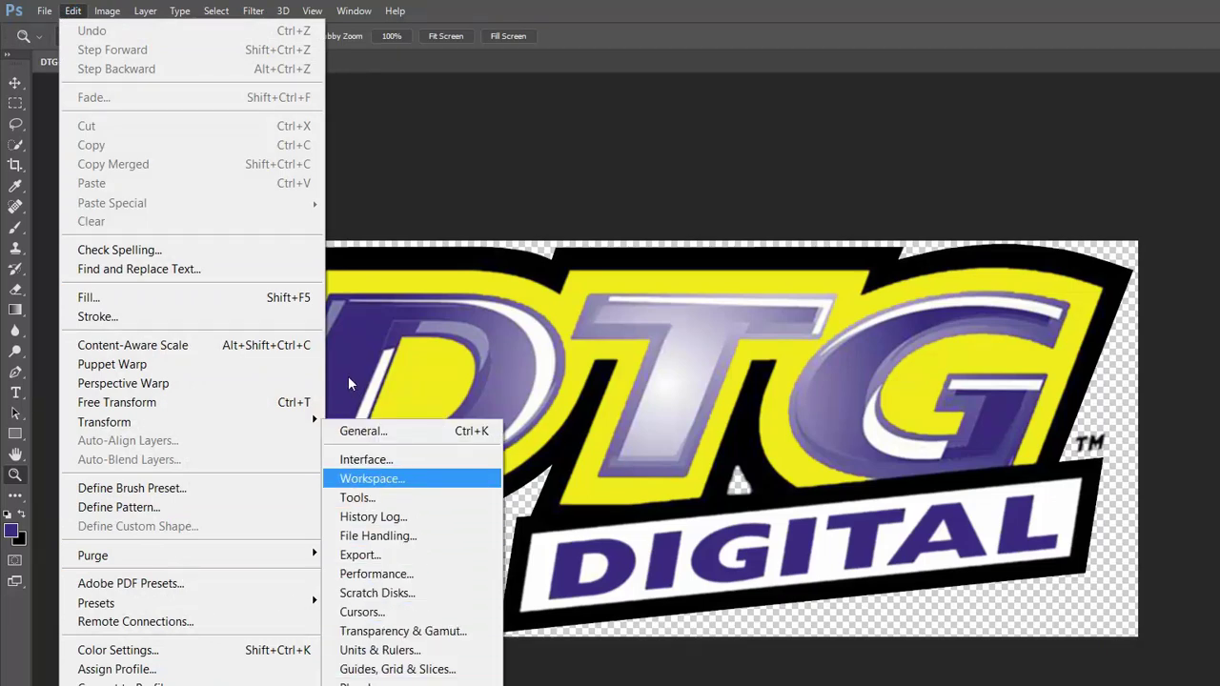
pyautogui.press('Down')
pyautogui.press('Down')
pyautogui.press('Down')
pyautogui.press('Down')
pyautogui.press('Down')
pyautogui.press('Down')
pyautogui.press('Down')
pyautogui.press('Down')
pyautogui.press('Return')
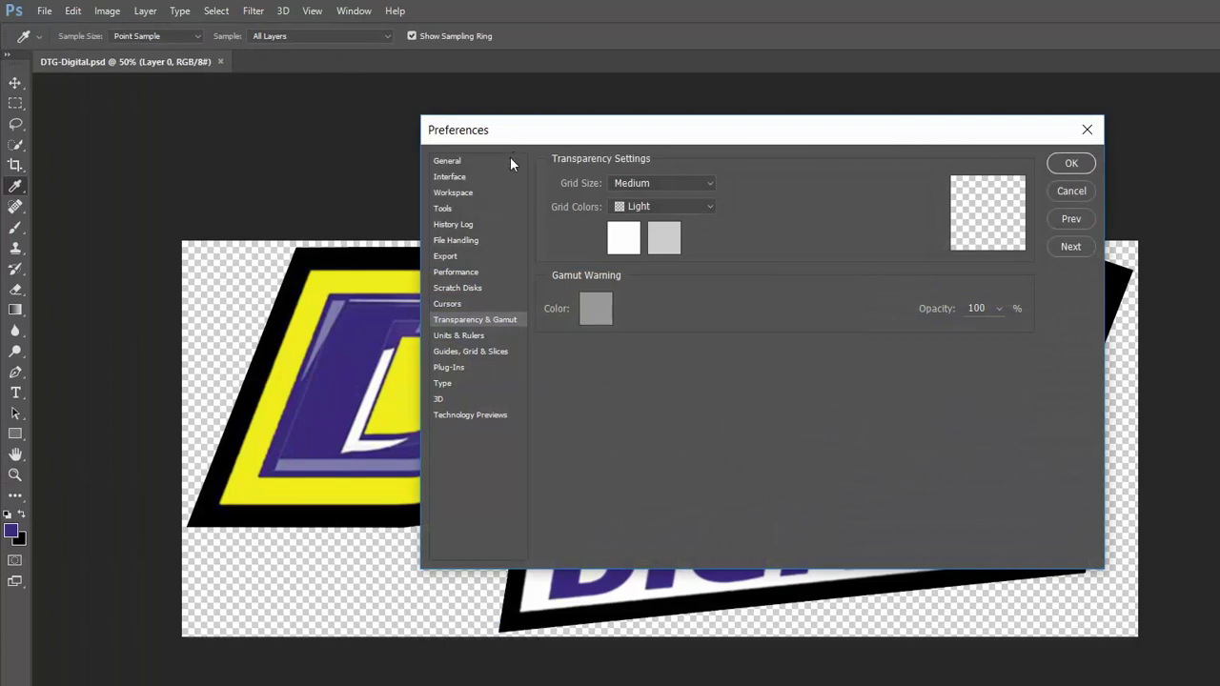
pyautogui.hotkey('alt', 'Down')
pyautogui.press('Down')
pyautogui.press('Down')
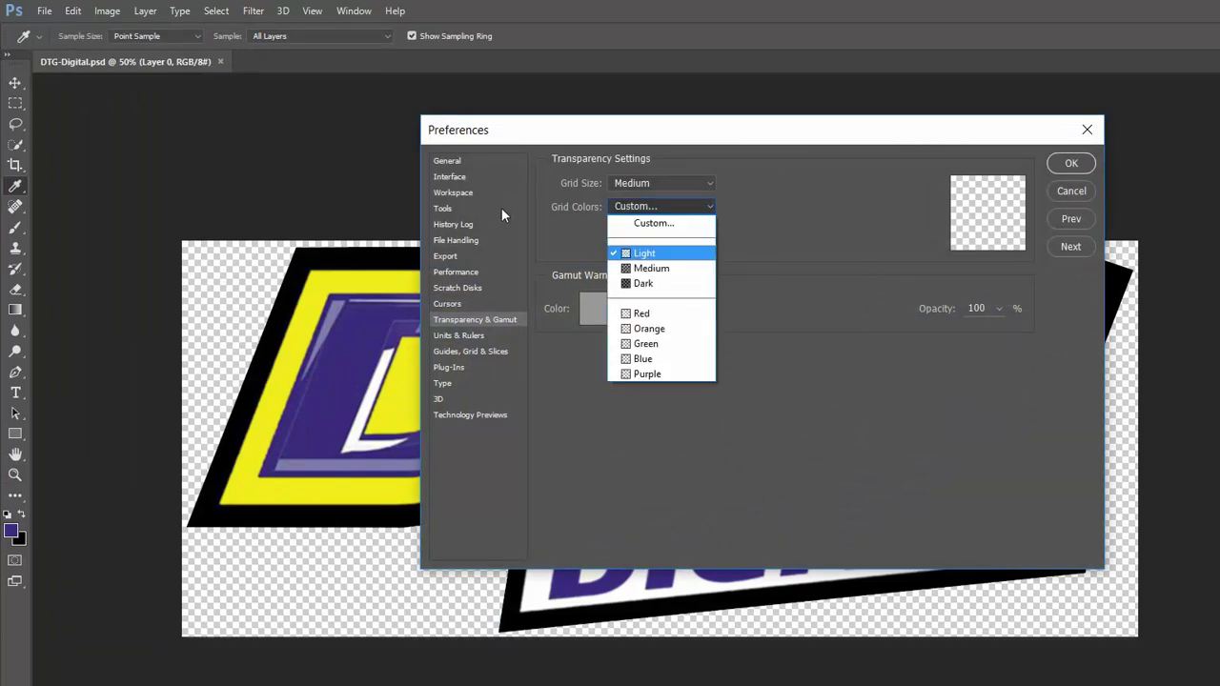
pyautogui.press('Return')
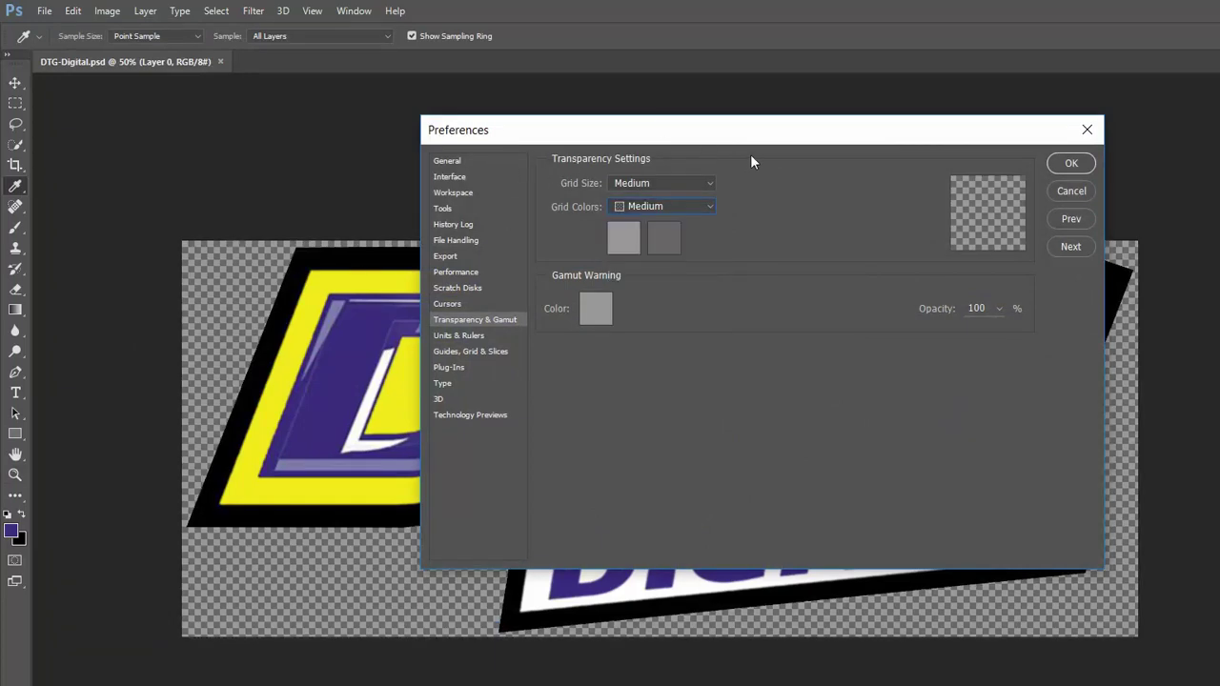
pyautogui.press('Return')
pyautogui.press('z')
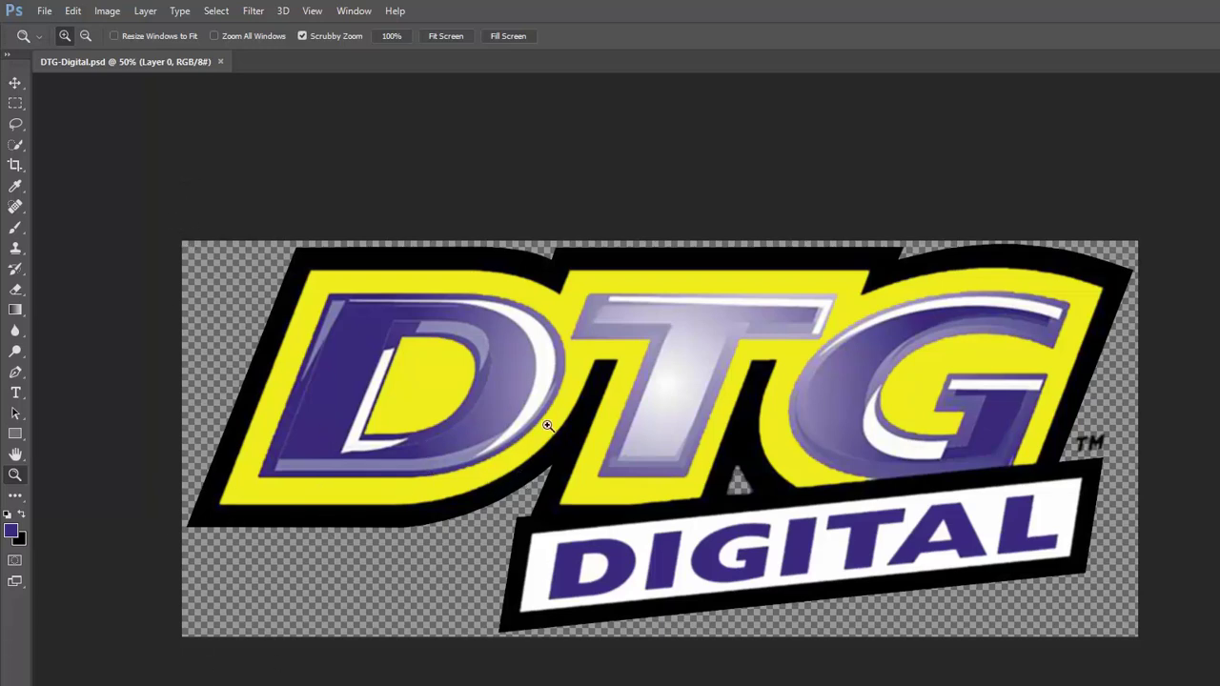
# Zoom out to 24.3% and resize the canvas to 8.5 by 11 inches, centre-anchored
pyautogui.hotkey('ctrl', '-')
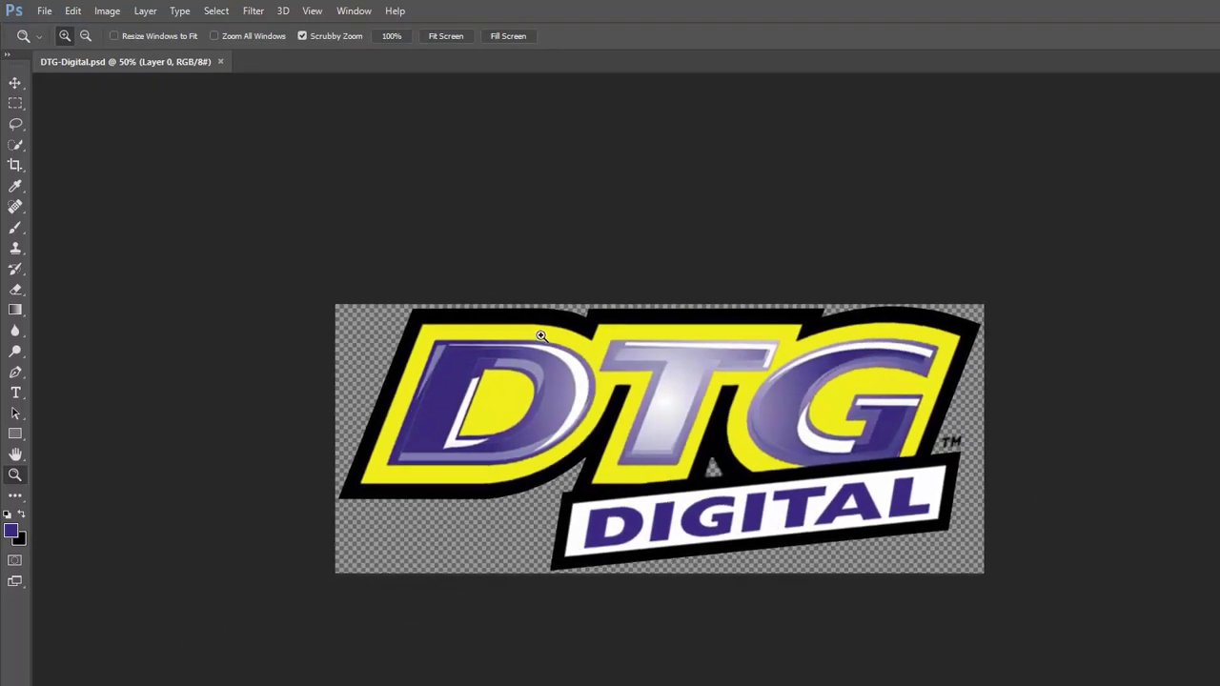
pyautogui.moveTo(540, 336); pyautogui.dragTo(534, 331)
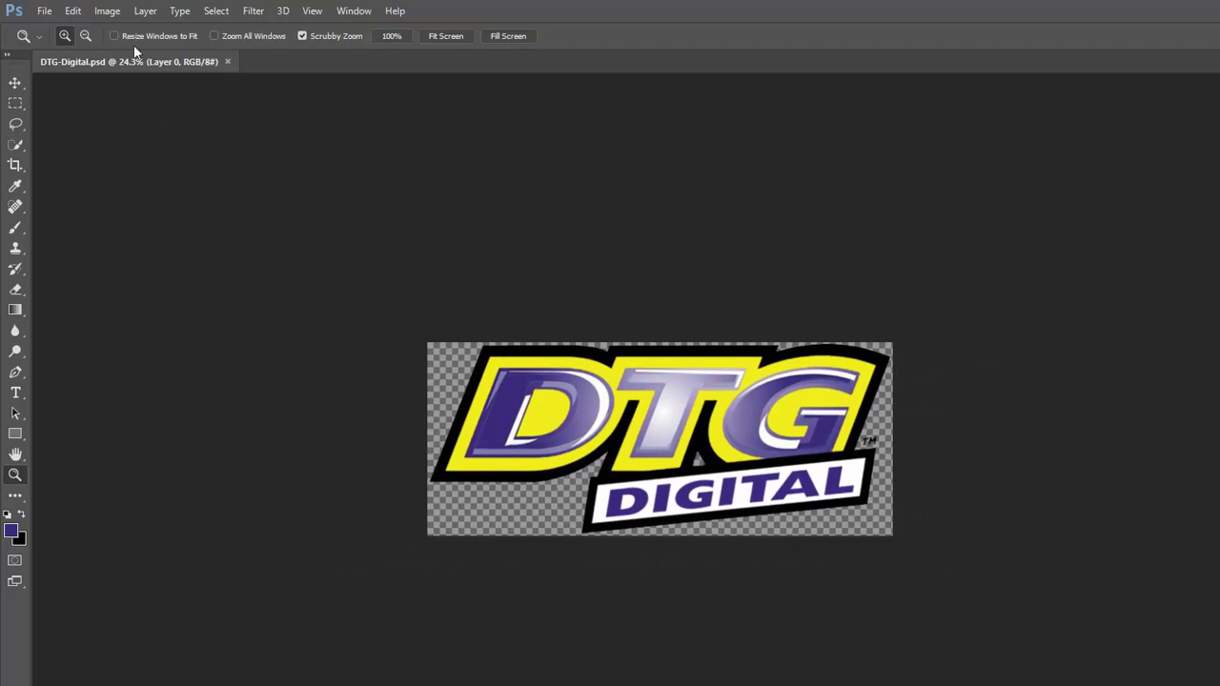
pyautogui.click(87, 12)
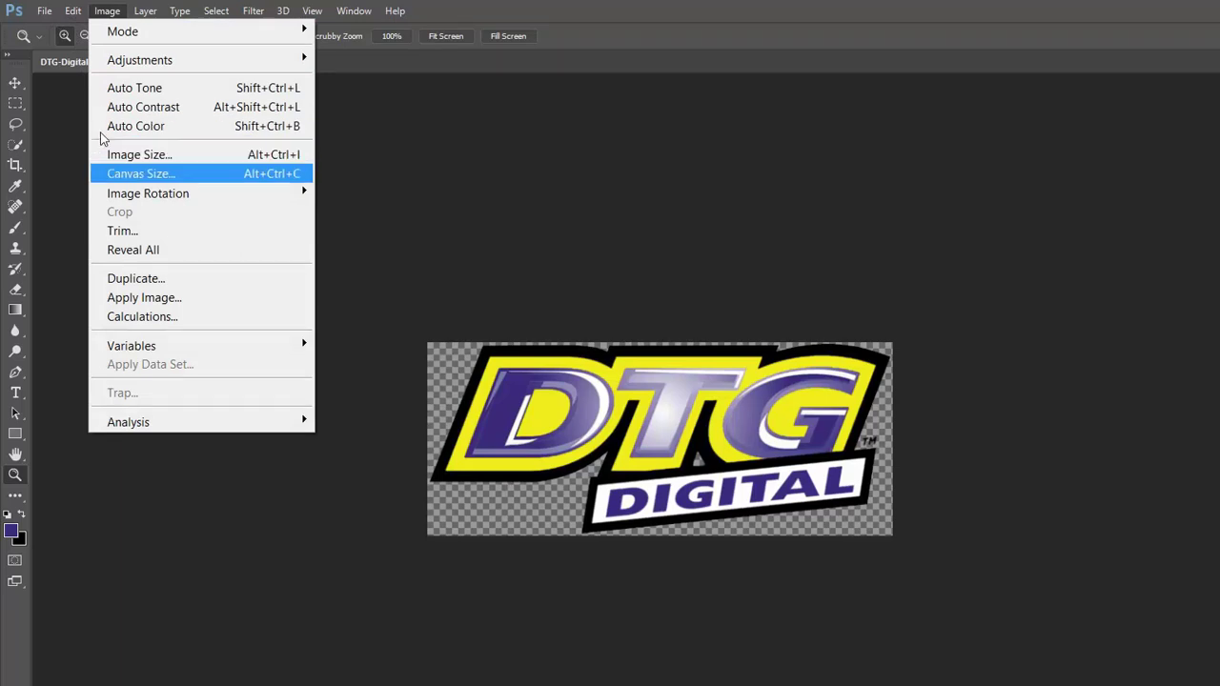
pyautogui.click(123, 174)
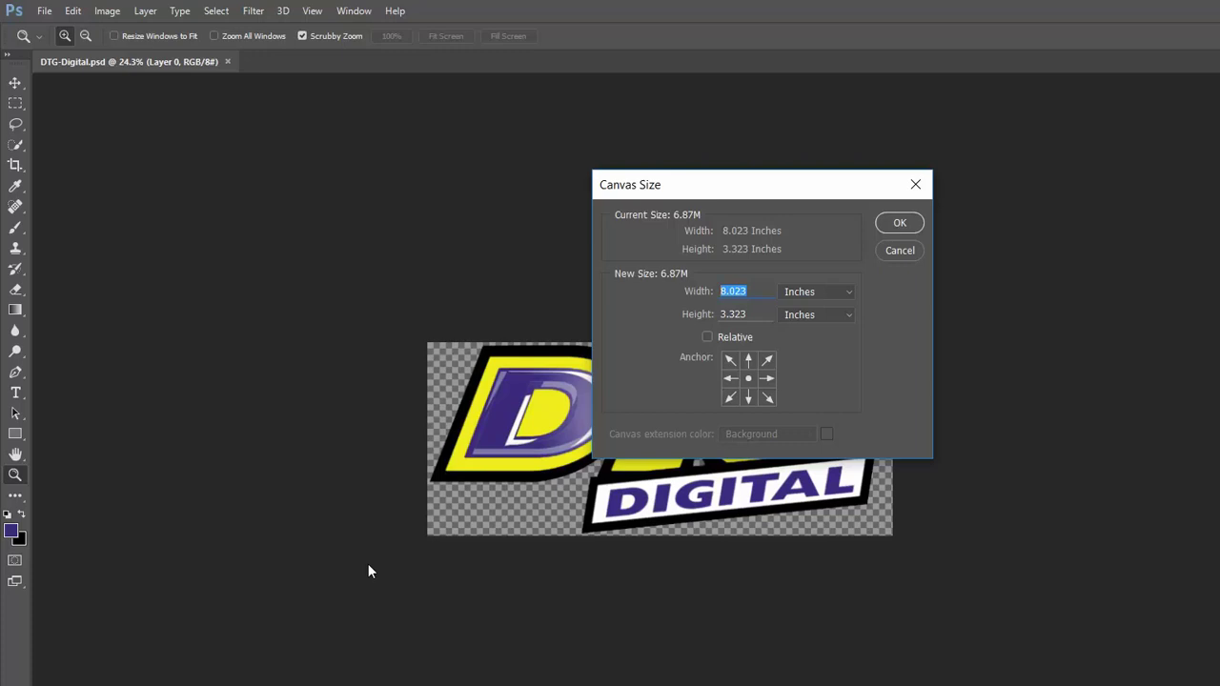
pyautogui.write('8.5')
pyautogui.press('Tab')
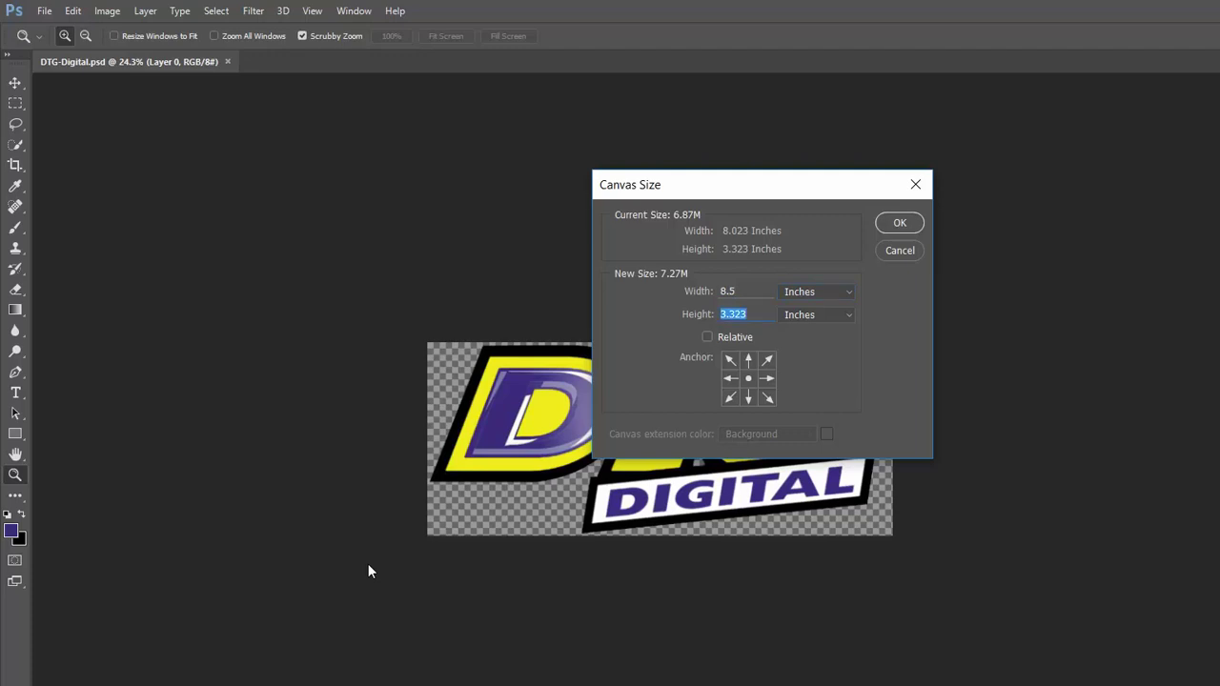
pyautogui.write('11')
pyautogui.press('Return')
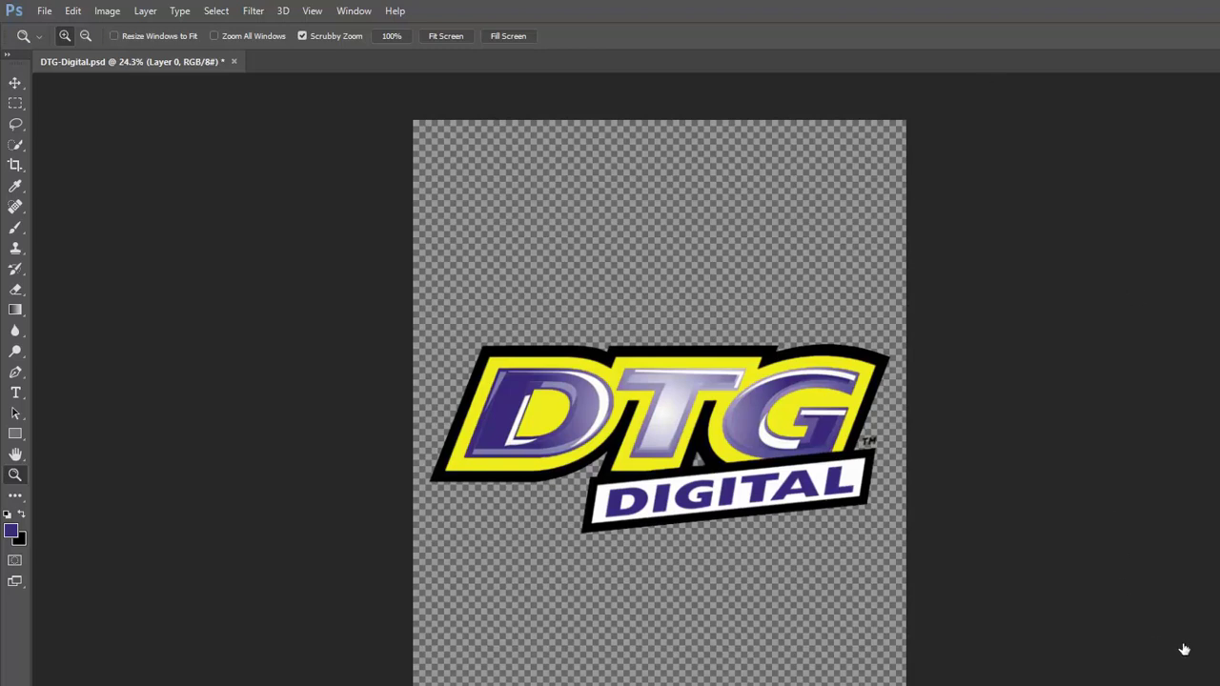
# Reset colours to black and white and fill Layer 2's transparent background with solid black
pyautogui.hotkey('ctrl', 'shift', 'alt', 'n')
pyautogui.press('d')
pyautogui.click(14, 310)
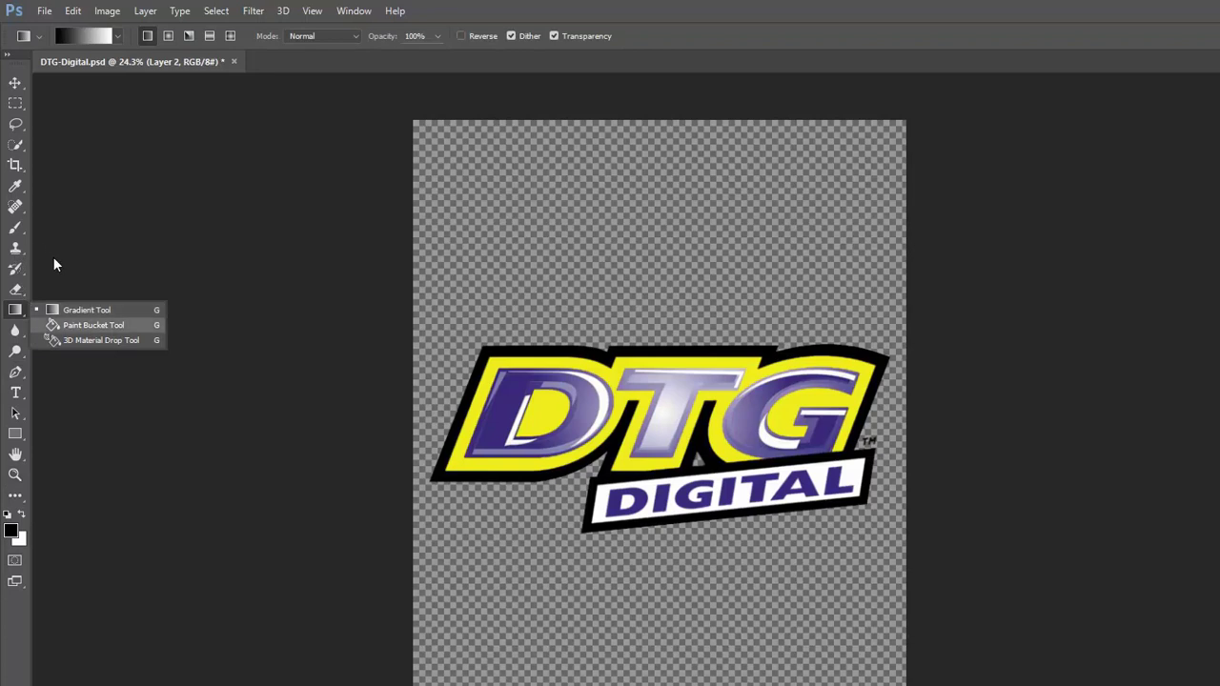
pyautogui.hotkey('shift', 'g')
pyautogui.hotkey('alt', 'BackSpace')
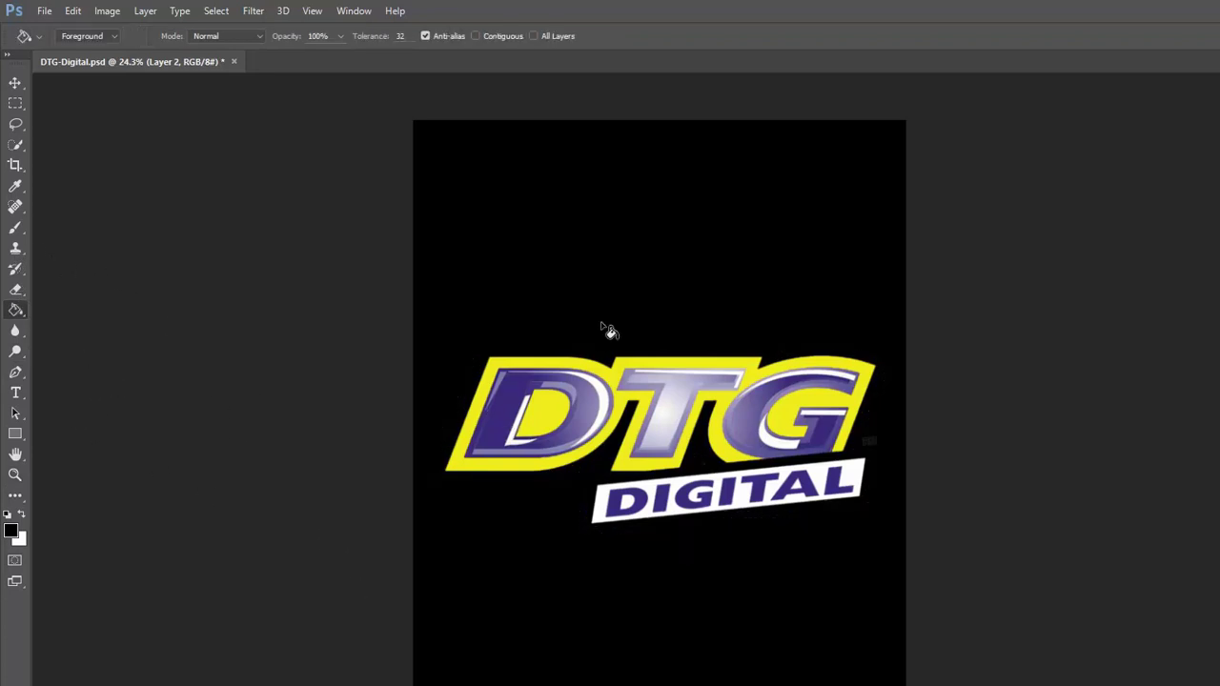
pyautogui.hotkey('alt', '[')
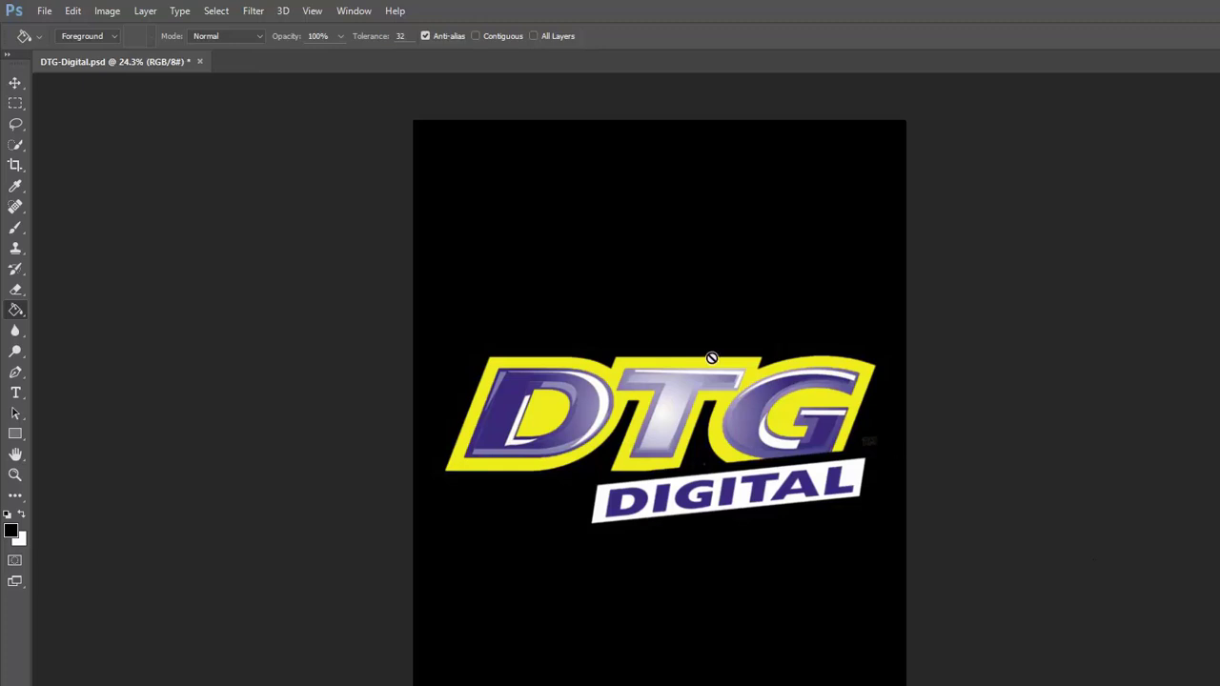
# Merge the layer down, then undo it to restore the solid black background
pyautogui.rightClick(1128, 428)
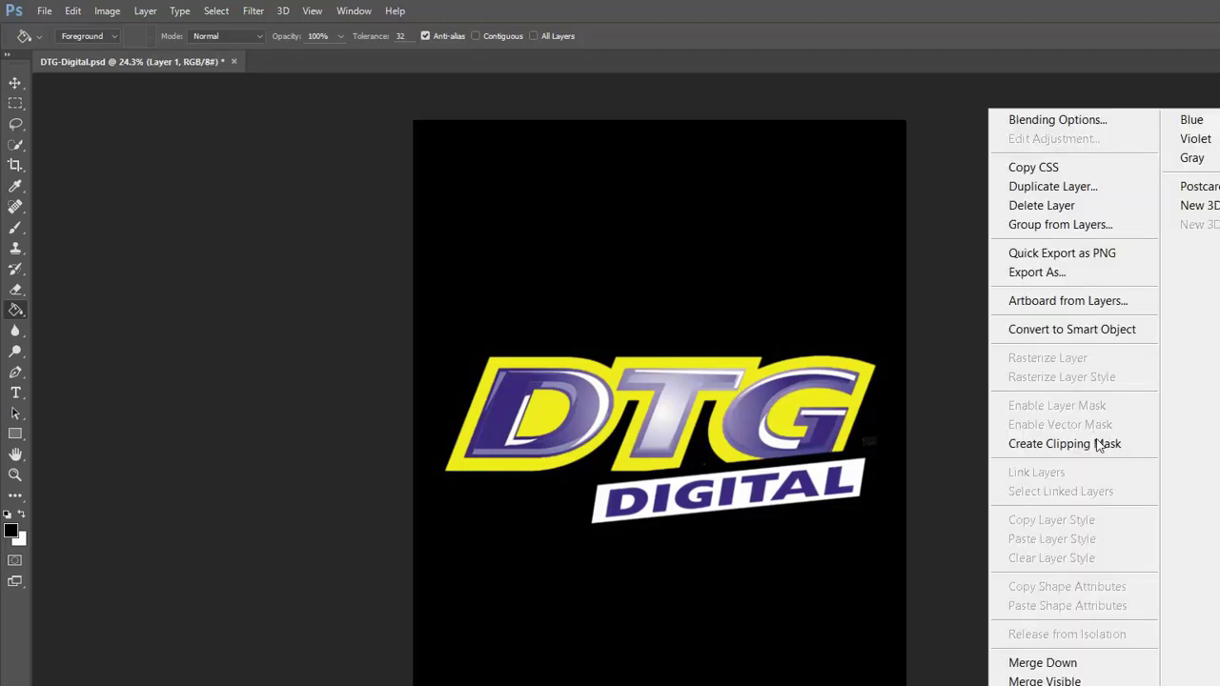
pyautogui.press('Return')
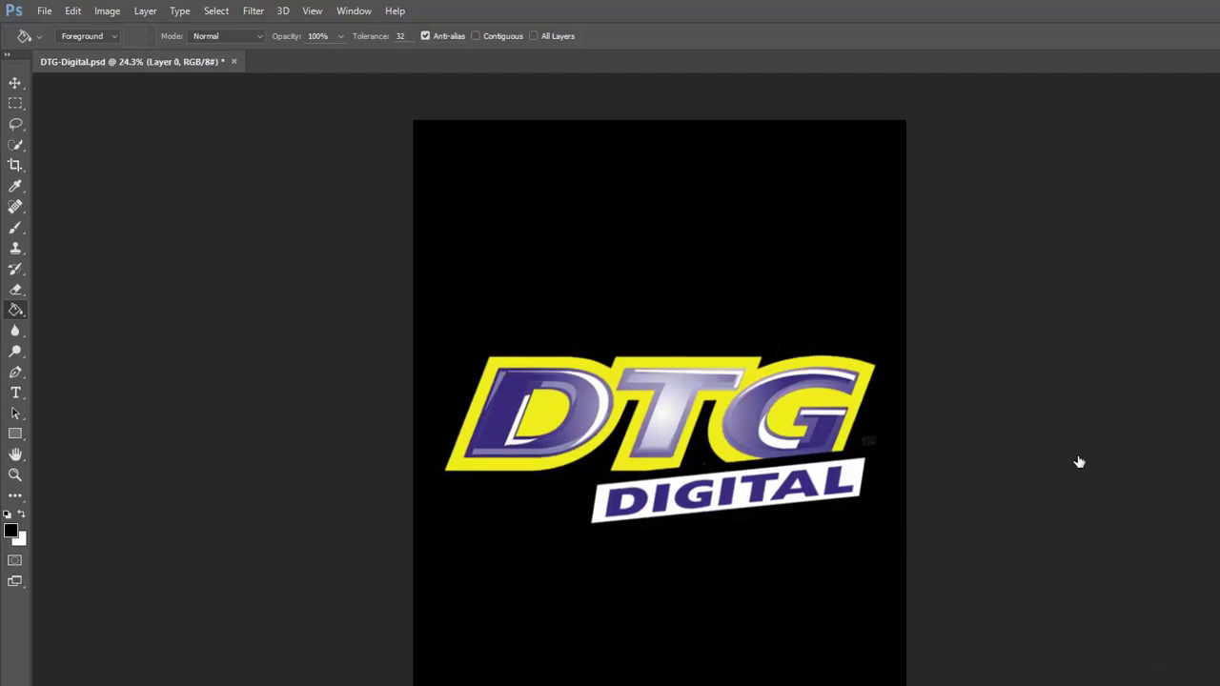
pyautogui.hotkey('ctrl', 'z')
# Desaturate the DTG Digital logo to greyscale with Image > Adjustments > Desaturate
pyautogui.click(103, 10)
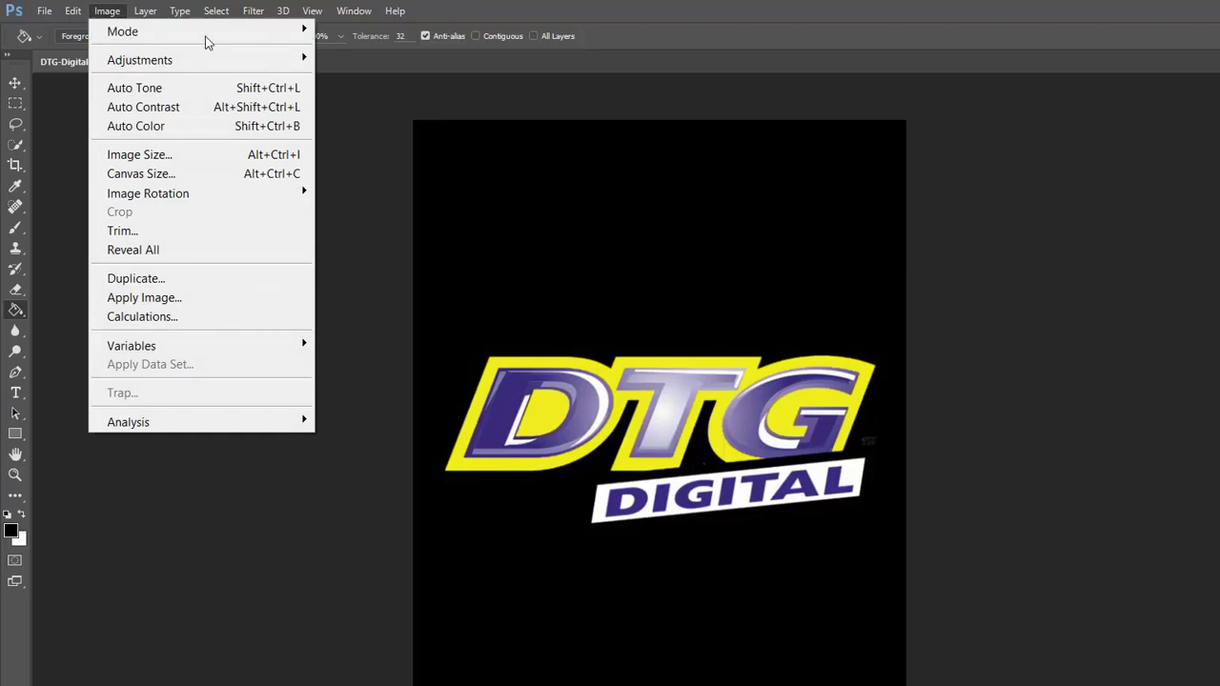
pyautogui.moveTo(210, 57)
pyautogui.press('Down')
pyautogui.press('Down')
pyautogui.press('Down')
pyautogui.press('Down')
pyautogui.press('Down')
pyautogui.press('Down')
pyautogui.press('Down')
pyautogui.press('Down')
pyautogui.press('Down')
pyautogui.press('Down')
pyautogui.press('Down')
pyautogui.press('Down')
pyautogui.press('Down')
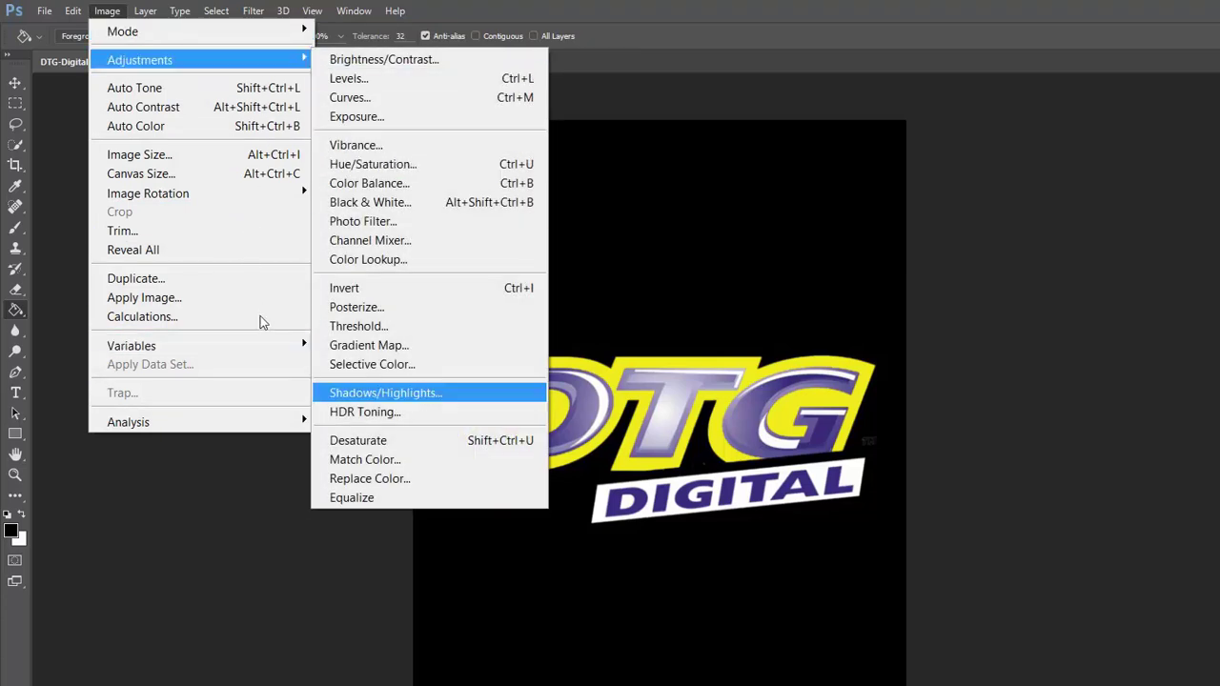
pyautogui.press('Return')
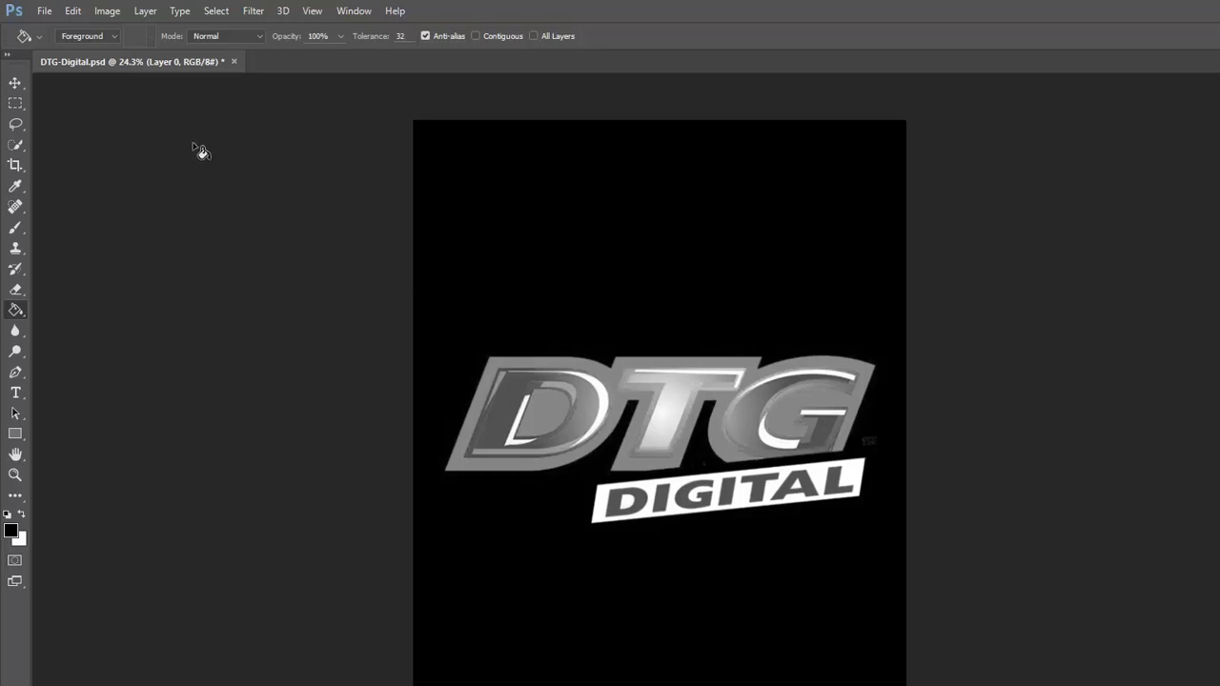
pyautogui.click(96, 13)
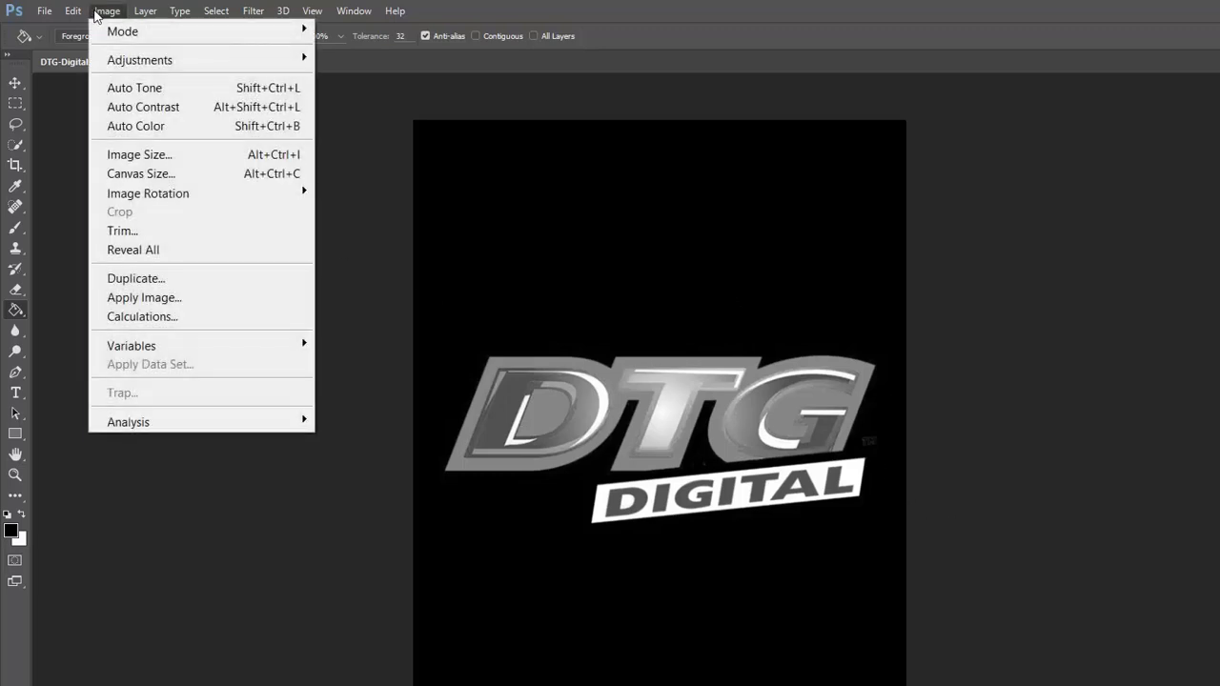
pyautogui.click(97, 14)
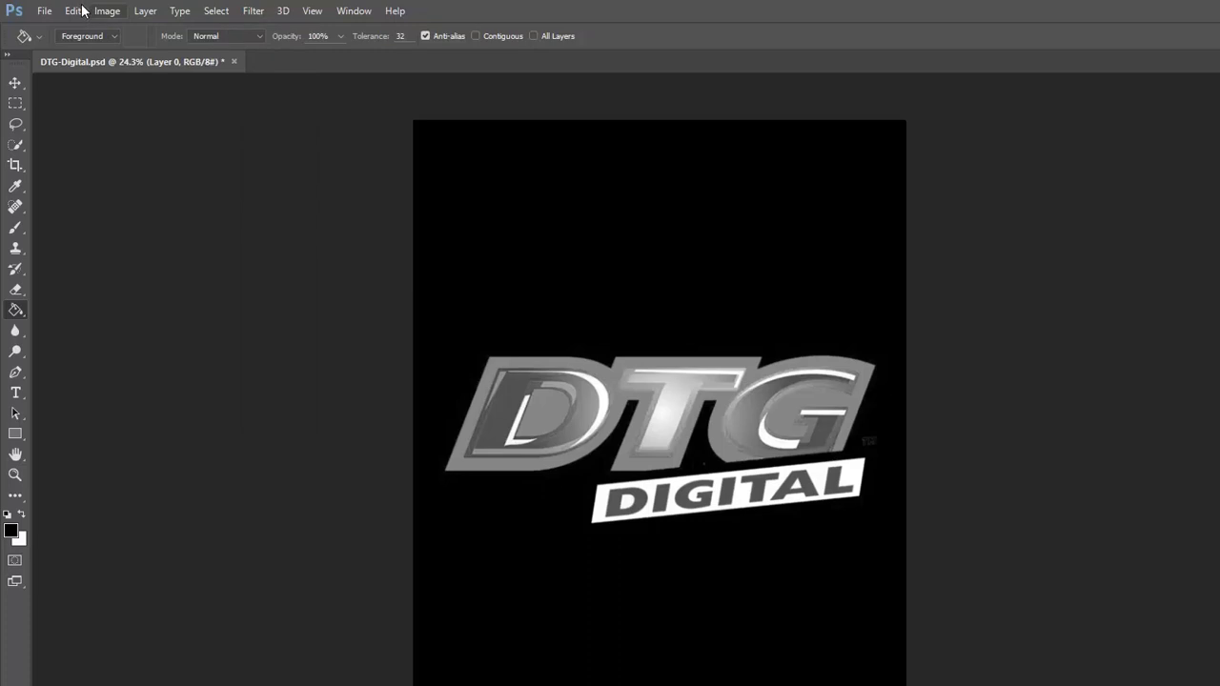
pyautogui.click(99, 11)
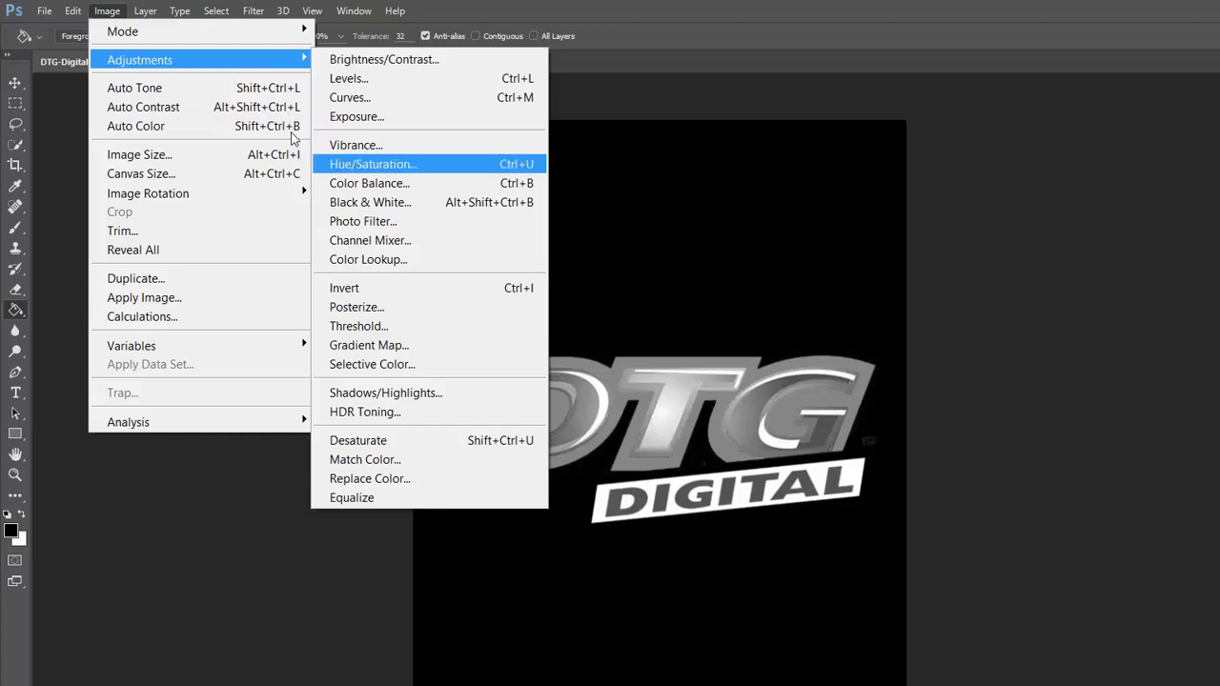
pyautogui.press('Up')
pyautogui.press('Up')
pyautogui.press('Up')
pyautogui.press('Up')
pyautogui.press('Up')
pyautogui.press('Return')
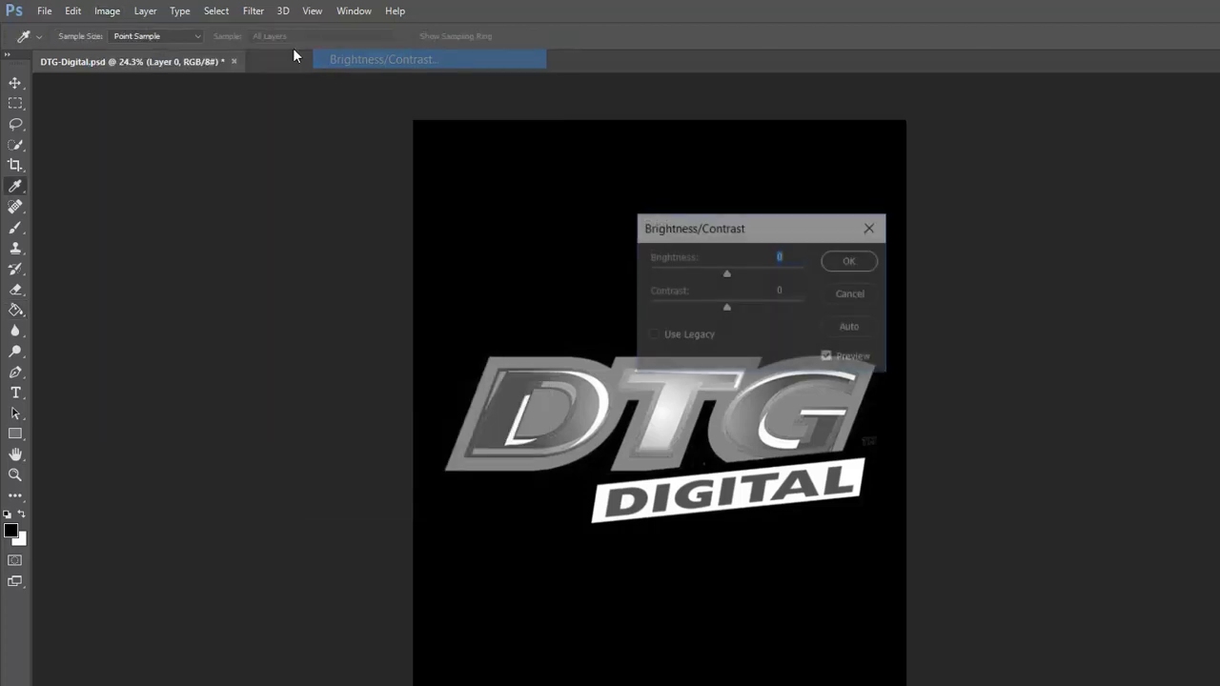
pyautogui.moveTo(709, 234); pyautogui.dragTo(1031, 188)
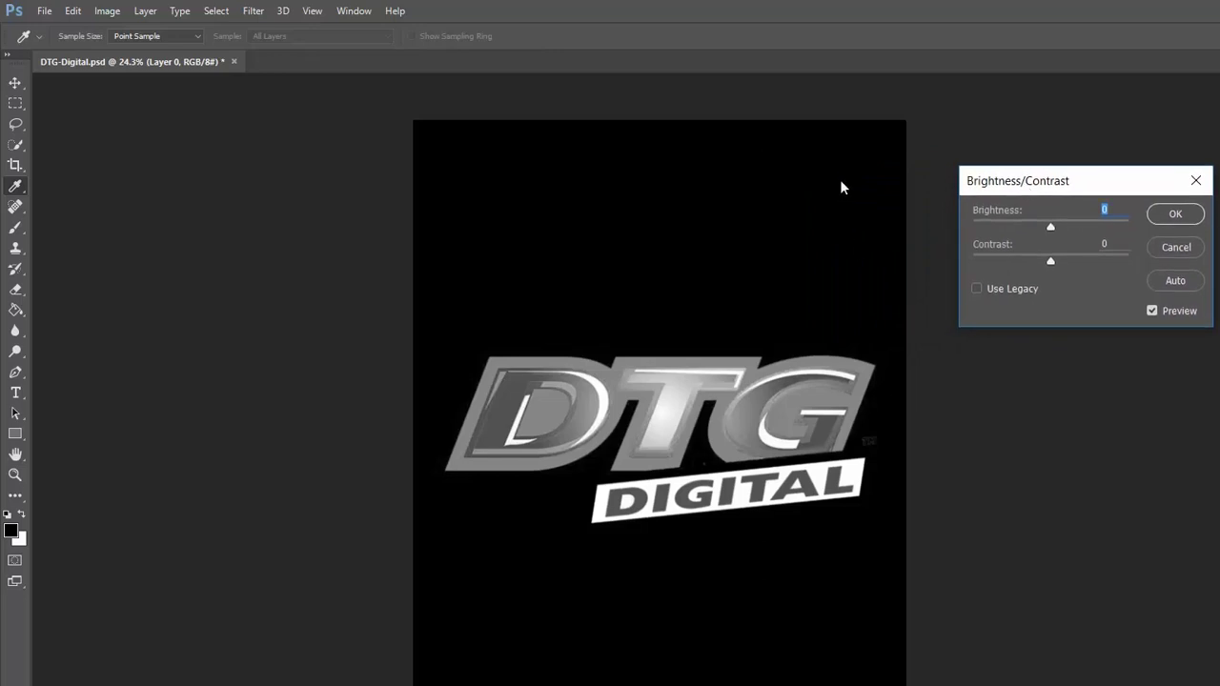
pyautogui.write('-116')
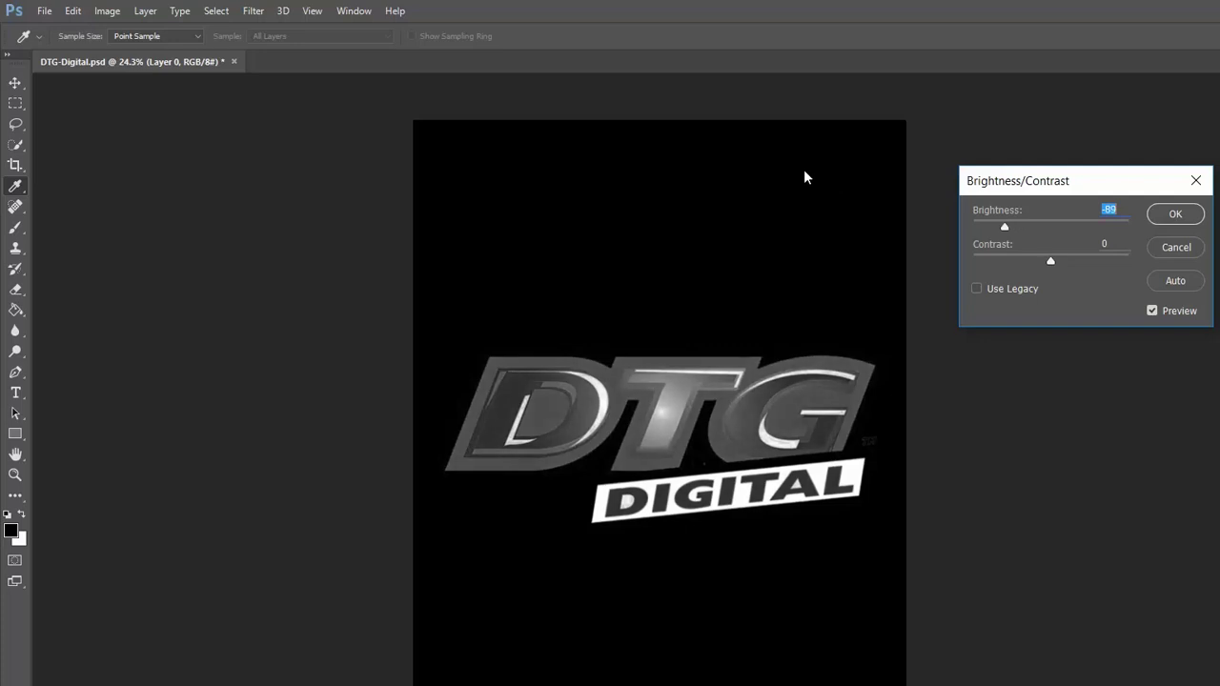
pyautogui.press('Down')
pyautogui.press('Down')
pyautogui.press('Down')
pyautogui.press('Down')
pyautogui.press('Down')
pyautogui.press('Down')
pyautogui.press('Down')
pyautogui.press('Down')
pyautogui.press('Down')
pyautogui.press('Down')
pyautogui.press('Down')
pyautogui.press('Down')
pyautogui.press('Down')
pyautogui.press('Down')
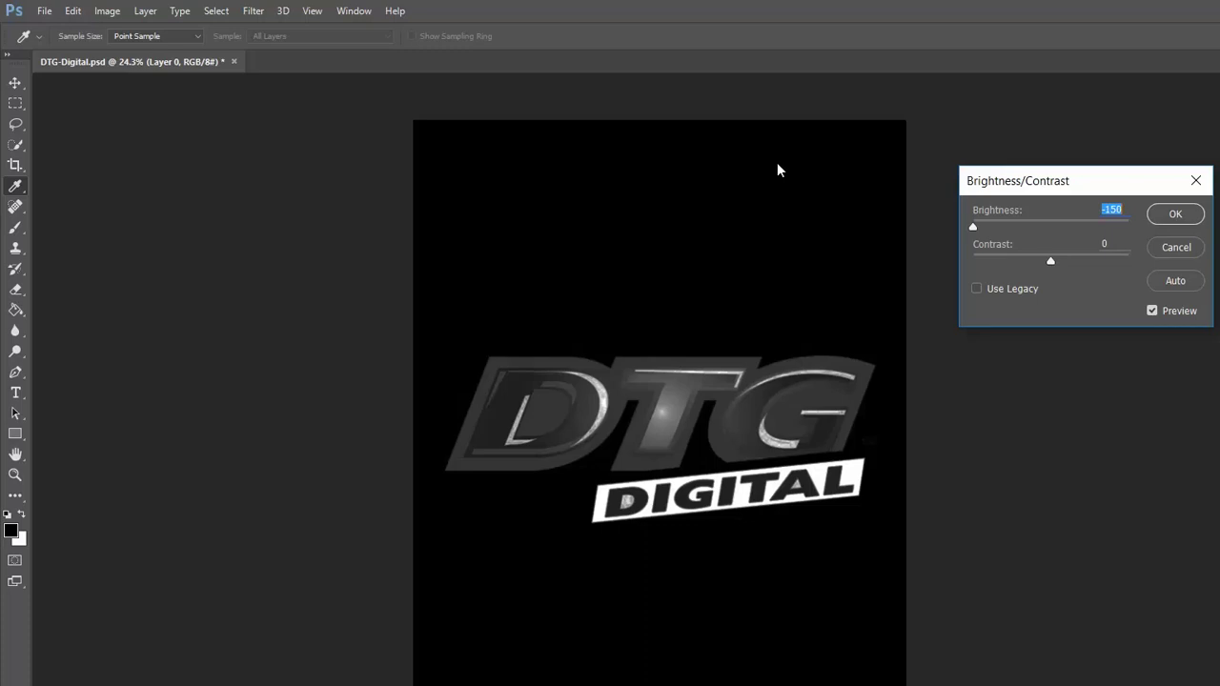
pyautogui.hotkey('shift', 'Up')
pyautogui.hotkey('shift', 'Up')
pyautogui.hotkey('shift', 'Up')
pyautogui.hotkey('shift', 'Up')
pyautogui.hotkey('shift', 'Up')
pyautogui.hotkey('shift', 'Up')
pyautogui.hotkey('shift', 'Up')
pyautogui.hotkey('shift', 'Up')
pyautogui.hotkey('shift', 'Up')
pyautogui.press('Up')
pyautogui.press('Up')
pyautogui.press('Up')
pyautogui.press('Up')
pyautogui.press('Up')
pyautogui.press('Up')
pyautogui.hotkey('shift', 'Up')
pyautogui.hotkey('shift', 'Up')
pyautogui.hotkey('shift', 'Up')
pyautogui.hotkey('shift', 'Up')
pyautogui.hotkey('shift', 'Up')
pyautogui.hotkey('shift', 'Up')
pyautogui.hotkey('shift', 'Up')
pyautogui.hotkey('shift', 'Up')
pyautogui.hotkey('shift', 'Up')
pyautogui.hotkey('shift', 'Up')
pyautogui.hotkey('shift', 'Up')
pyautogui.hotkey('shift', 'Up')
pyautogui.hotkey('shift', 'Up')
pyautogui.hotkey('shift', 'Up')
pyautogui.hotkey('shift', 'Up')
pyautogui.hotkey('shift', 'Up')
pyautogui.hotkey('shift', 'Up')
pyautogui.hotkey('shift', 'Up')
pyautogui.hotkey('shift', 'Up')
pyautogui.hotkey('shift', 'Up')
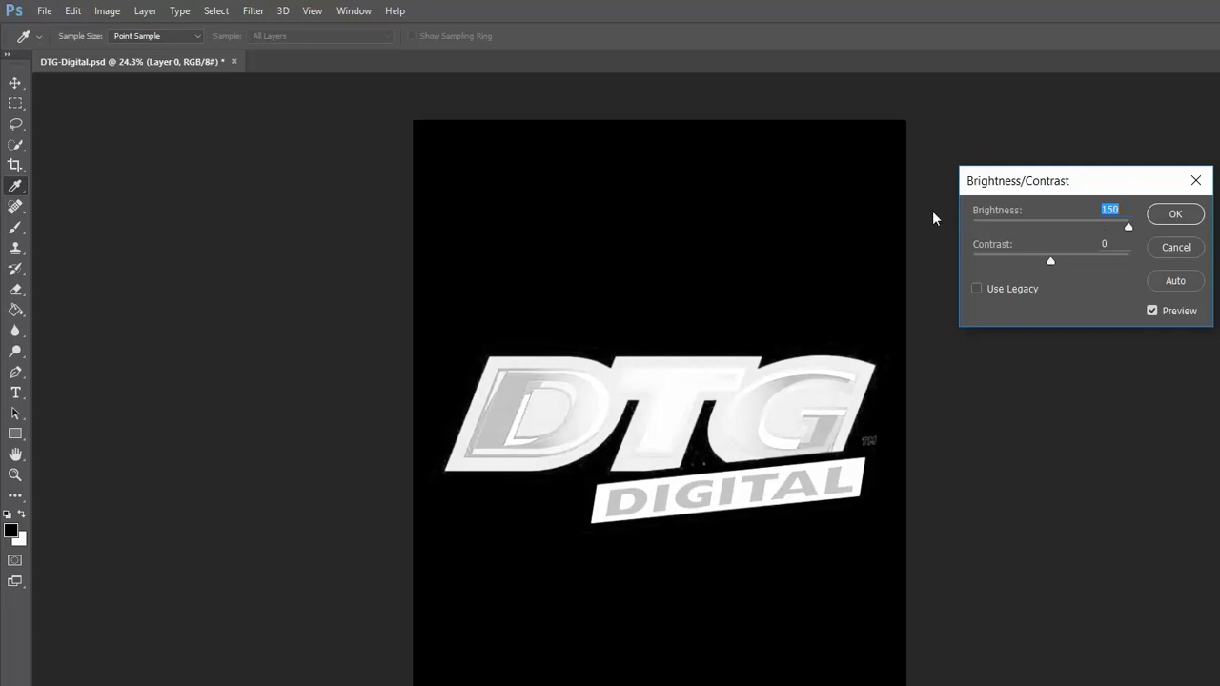
pyautogui.hotkey('shift', 'Down')
pyautogui.hotkey('shift', 'Down')
pyautogui.hotkey('shift', 'Down')
pyautogui.hotkey('shift', 'Down')
pyautogui.hotkey('shift', 'Down')
pyautogui.hotkey('shift', 'Down')
pyautogui.hotkey('shift', 'Down')
pyautogui.hotkey('shift', 'Down')
pyautogui.hotkey('shift', 'Down')
pyautogui.hotkey('shift', 'Down')
pyautogui.hotkey('shift', 'Down')
pyautogui.hotkey('shift', 'Down')
pyautogui.hotkey('shift', 'Down')
pyautogui.hotkey('shift', 'Down')
pyautogui.hotkey('shift', 'Down')
pyautogui.hotkey('shift', 'Down')
pyautogui.hotkey('shift', 'Down')
pyautogui.press('Down')
pyautogui.press('Down')
pyautogui.press('Down')
pyautogui.press('Down')
pyautogui.press('Down')
pyautogui.press('Down')
pyautogui.press('Down')
pyautogui.press('Down')
pyautogui.press('Down')
pyautogui.hotkey('shift', 'Down')
pyautogui.hotkey('shift', 'Down')
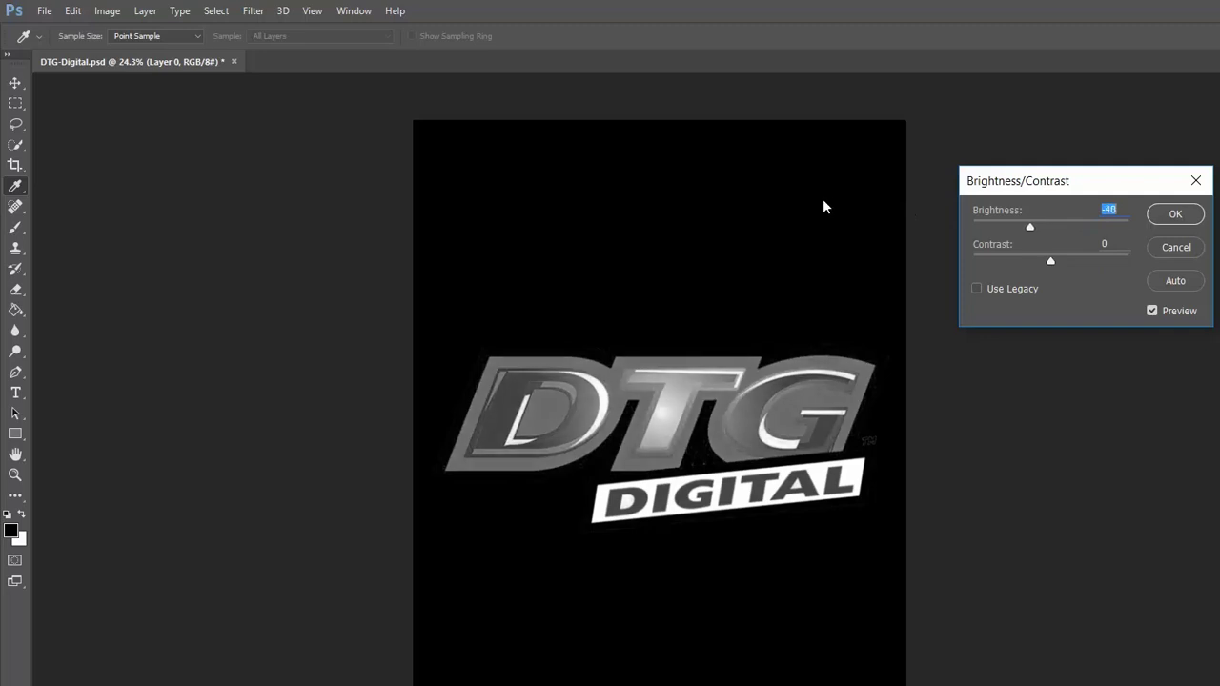
pyautogui.press('Down')
pyautogui.press('Down')
pyautogui.press('Down')
pyautogui.press('Down')
pyautogui.press('Down')
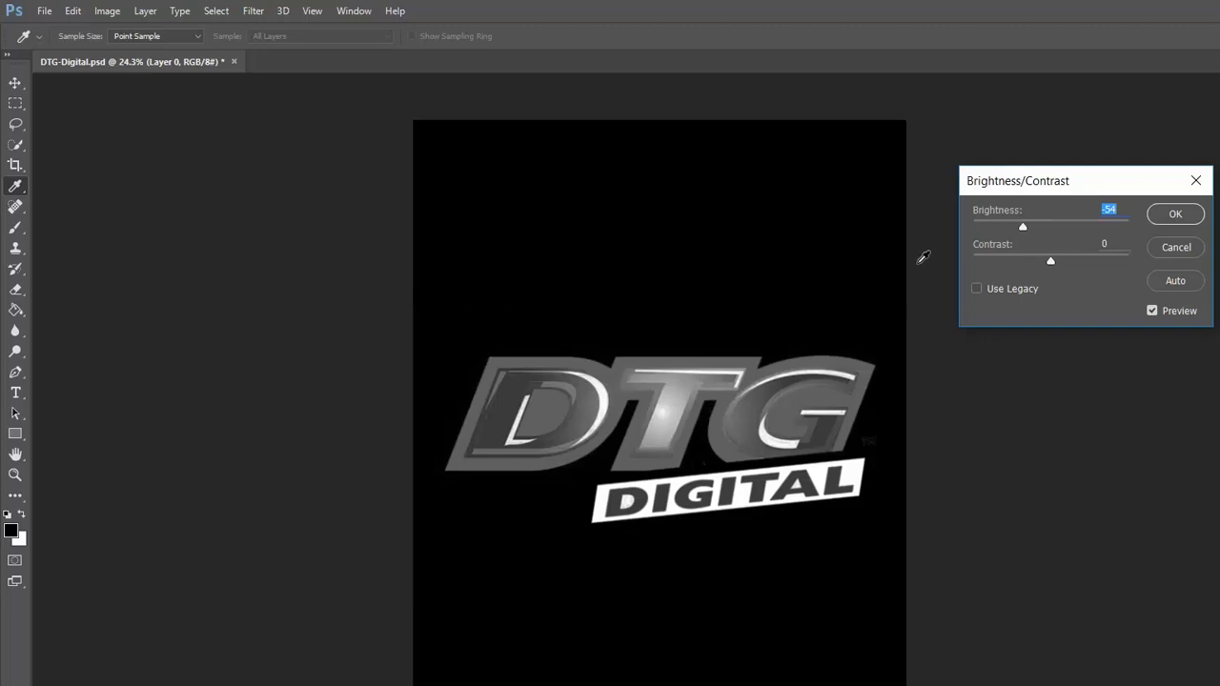
pyautogui.press('Escape')
pyautogui.press('g')
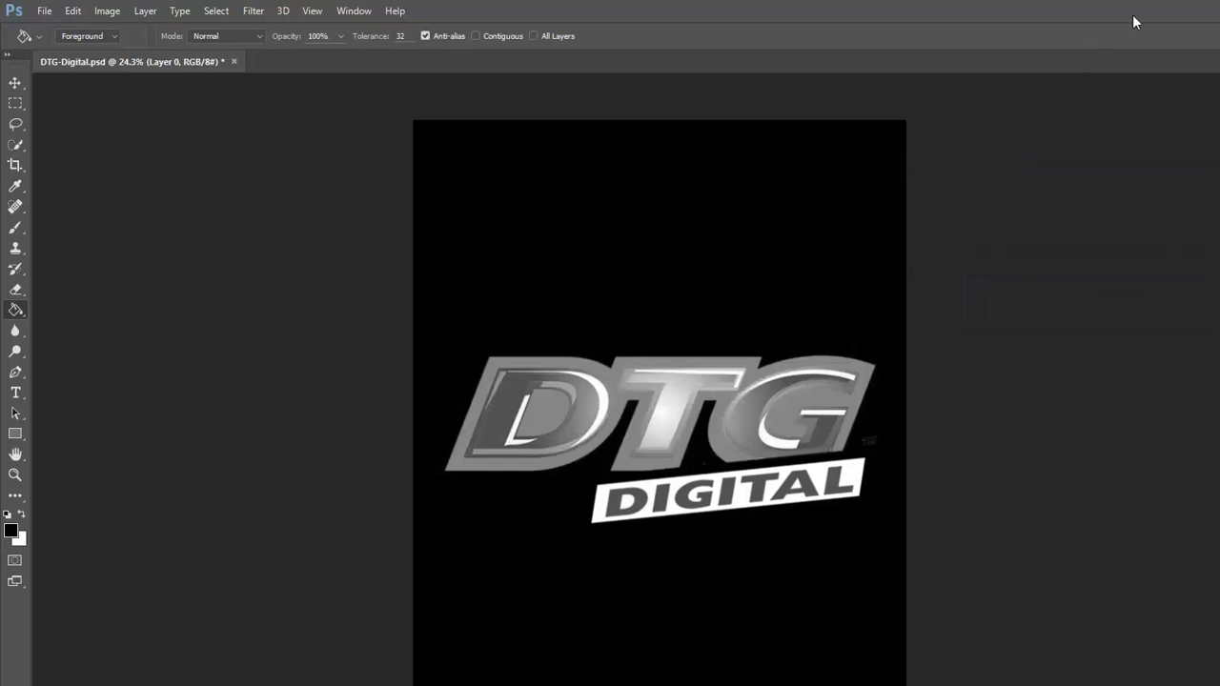
# Review the black-shirts queue's Layer Profile: 19% white underbase, 5 Maximum choke, Knock Me Black Out 75
pyautogui.click(1167, 11)
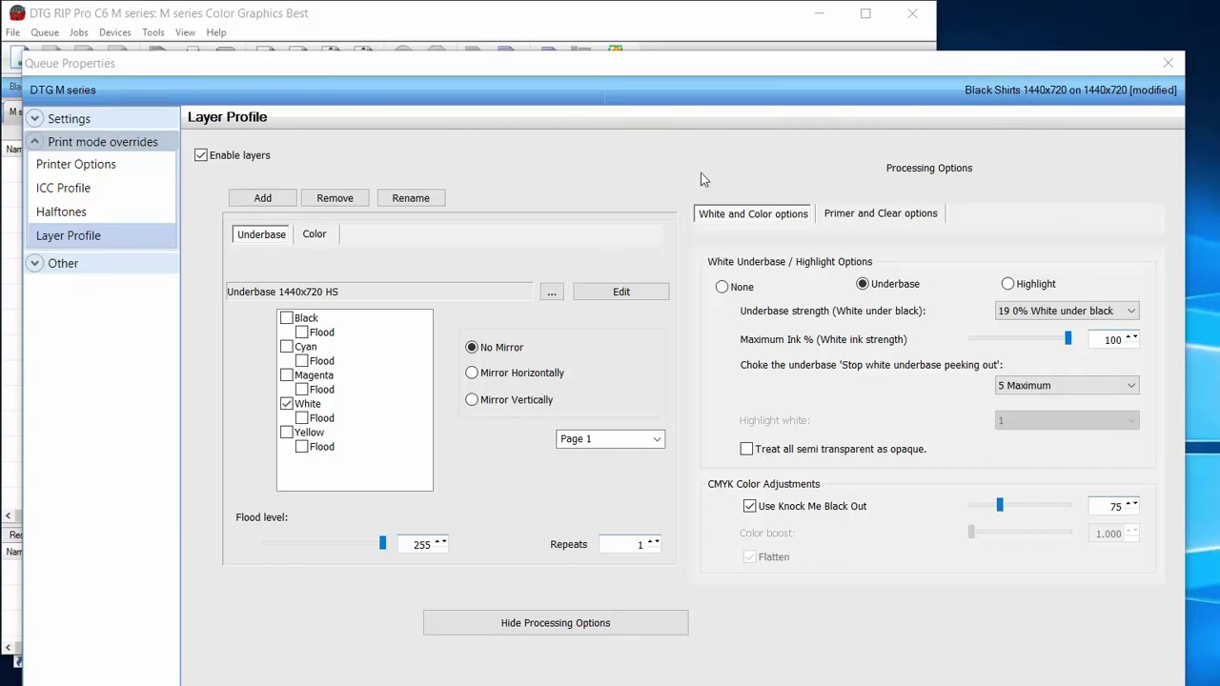
pyautogui.hotkey('ctrl', 'Tab')
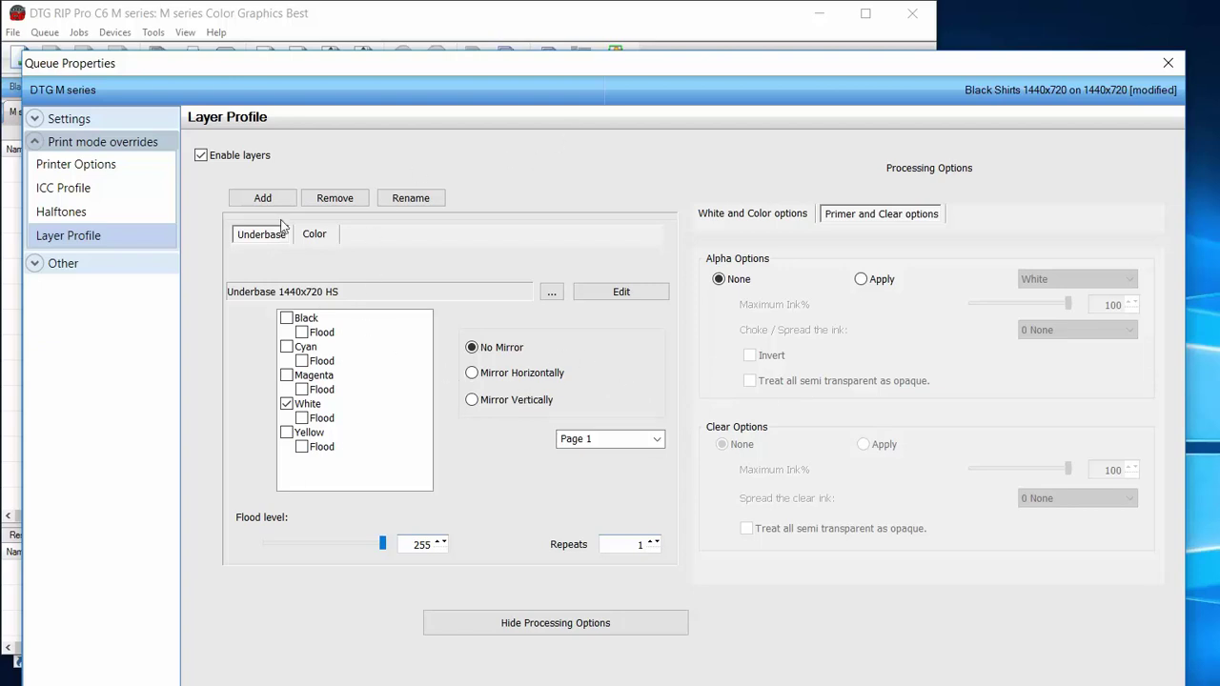
pyautogui.press('Left')
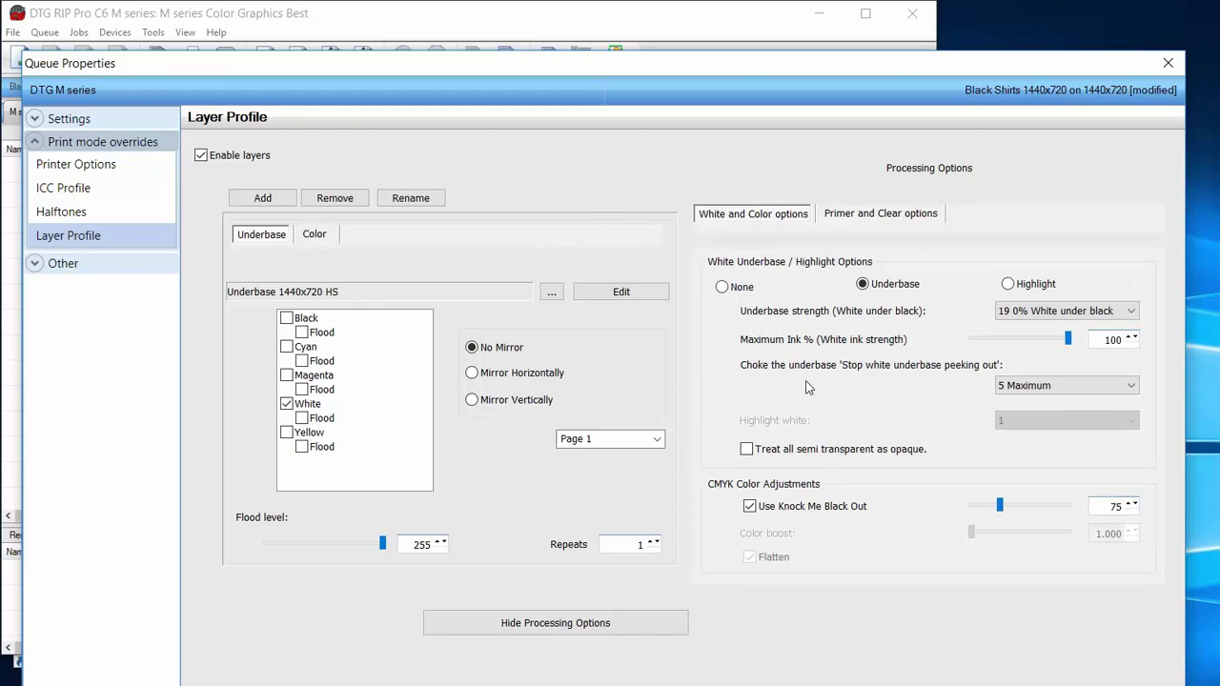
pyautogui.moveTo(343, 63); pyautogui.dragTo(424, 56)
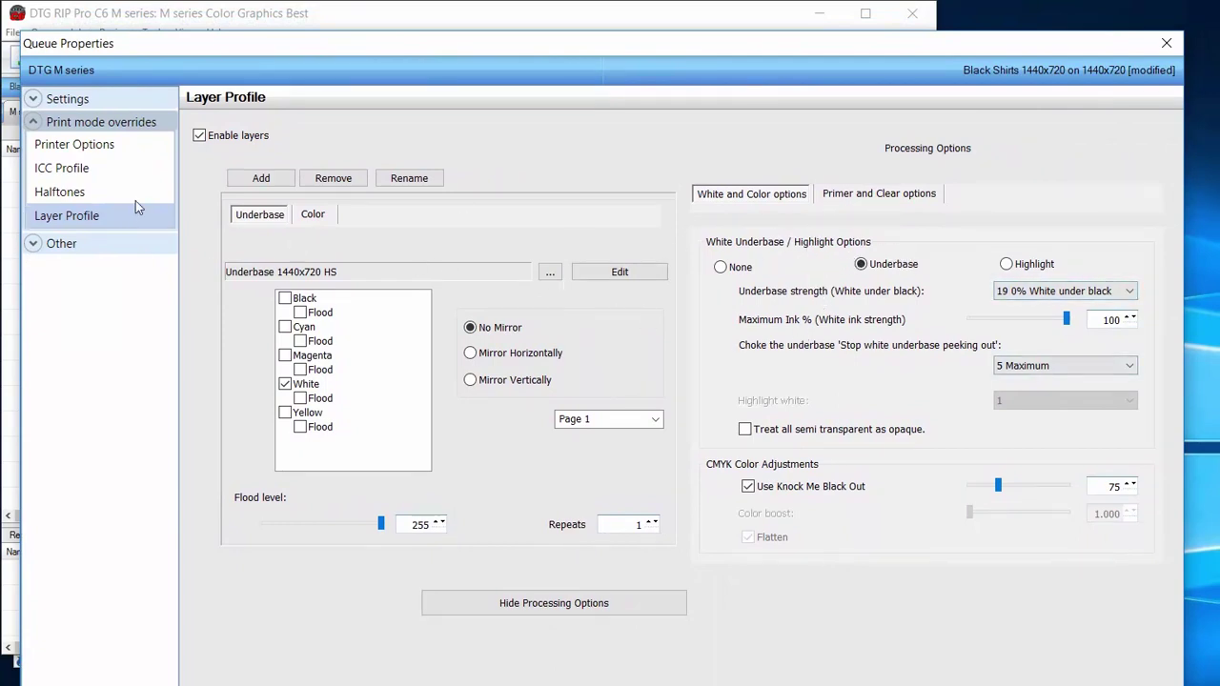
# Show the Color layer's settings in the queue's Layer Profile
pyautogui.click(313, 214)
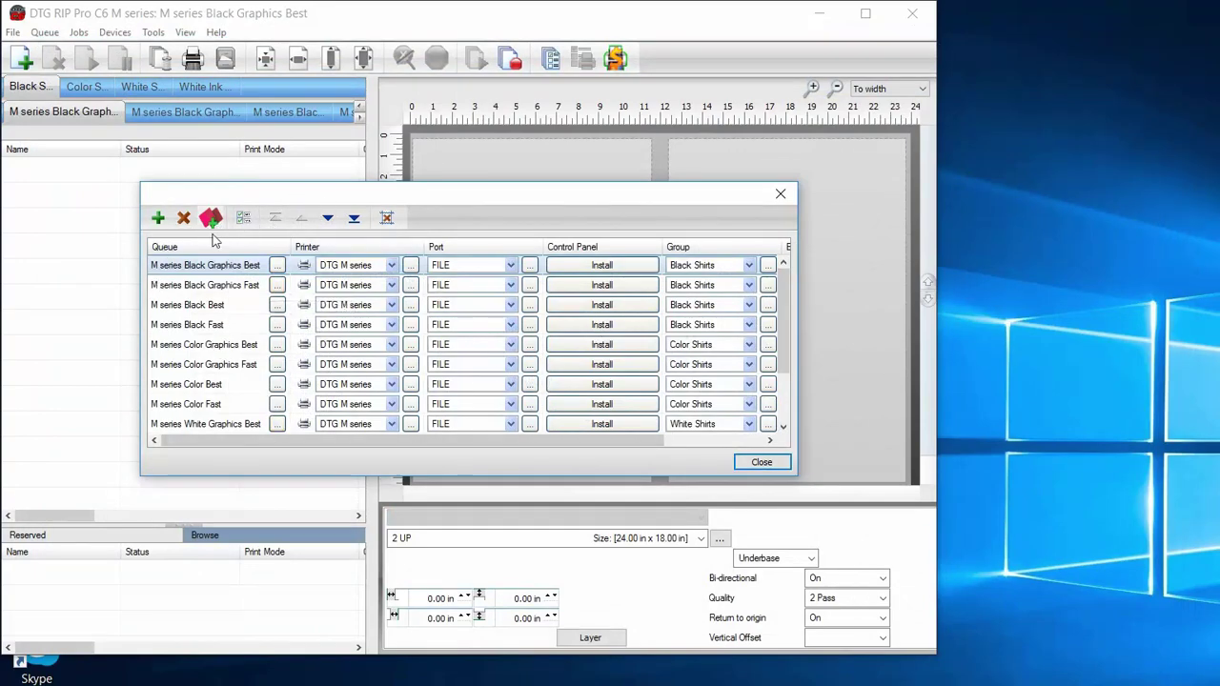
# Review M series Black Graphics Fast's Layer Profile and Color settings, then open Black Best's properties
pyautogui.click(276, 285)
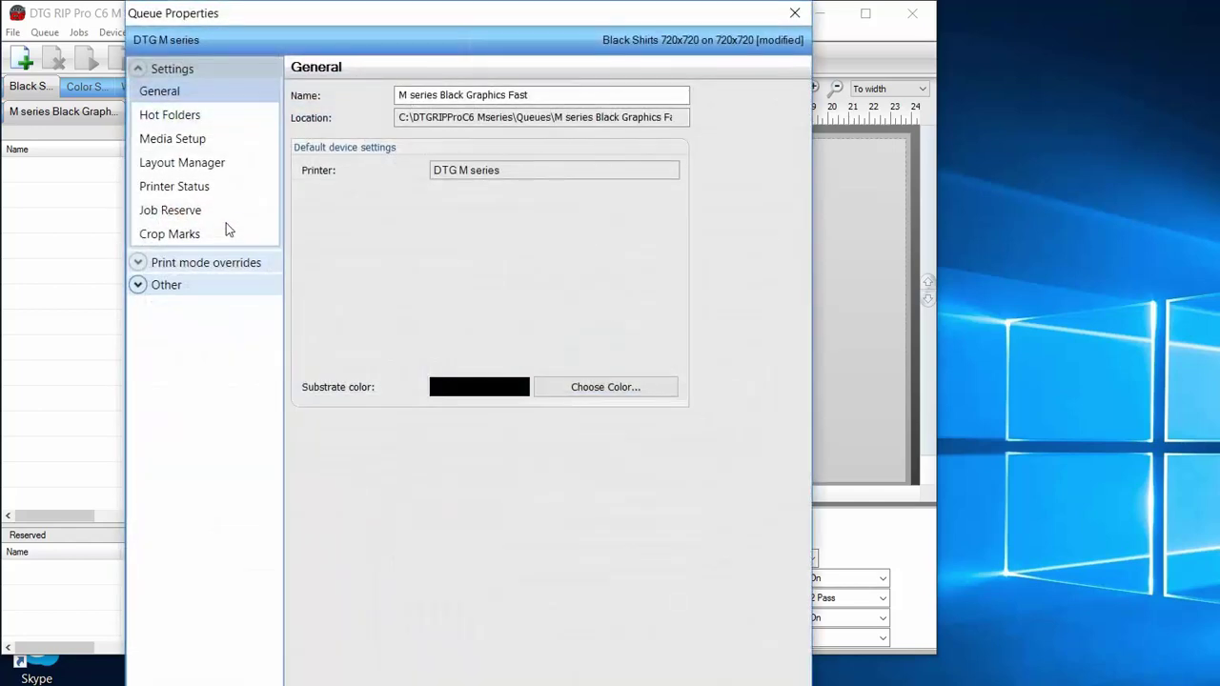
pyautogui.click(191, 262)
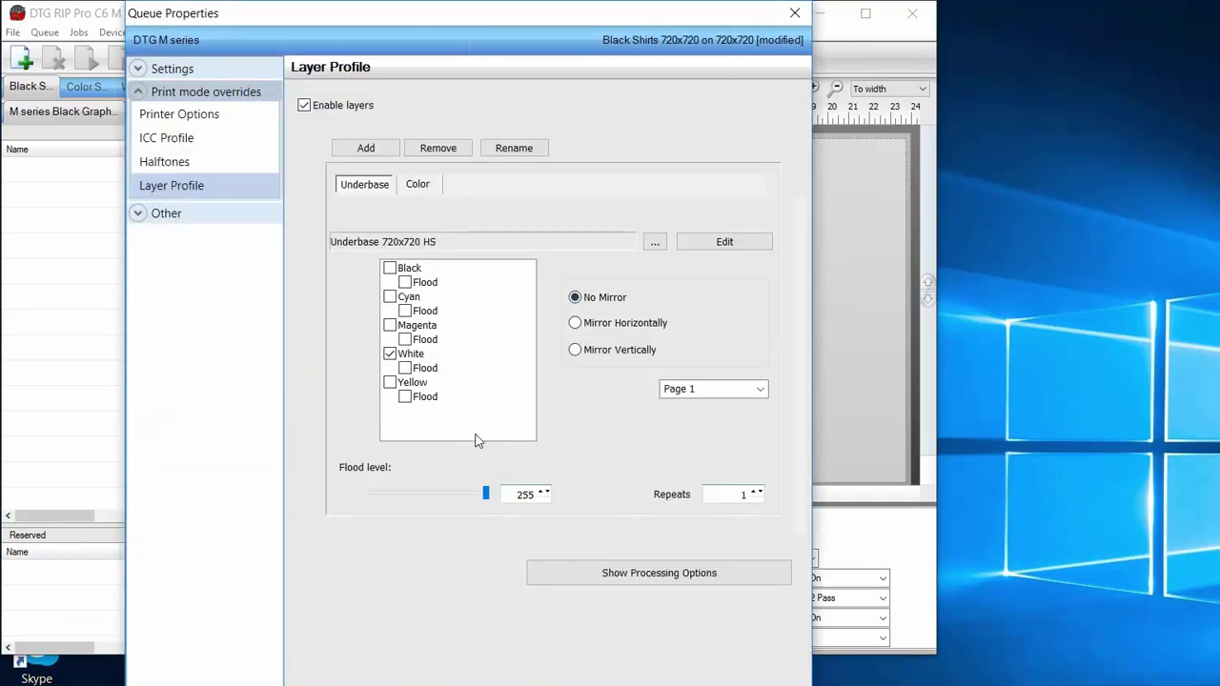
pyautogui.press('Return')
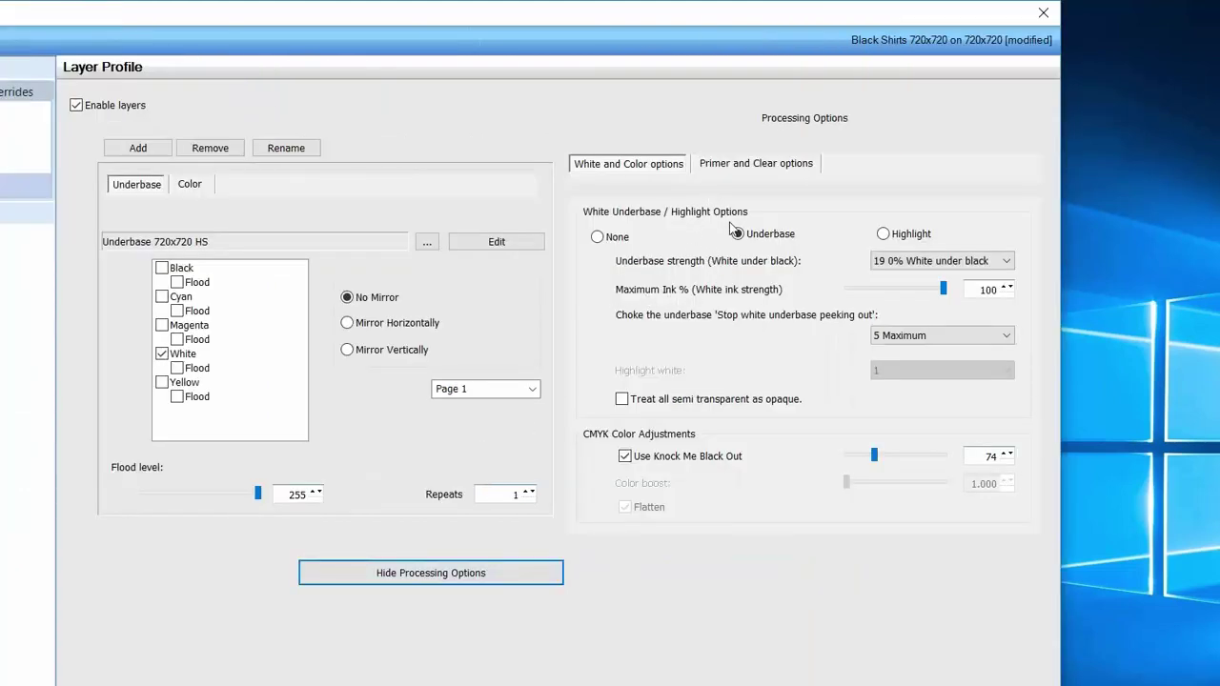
pyautogui.click(187, 186)
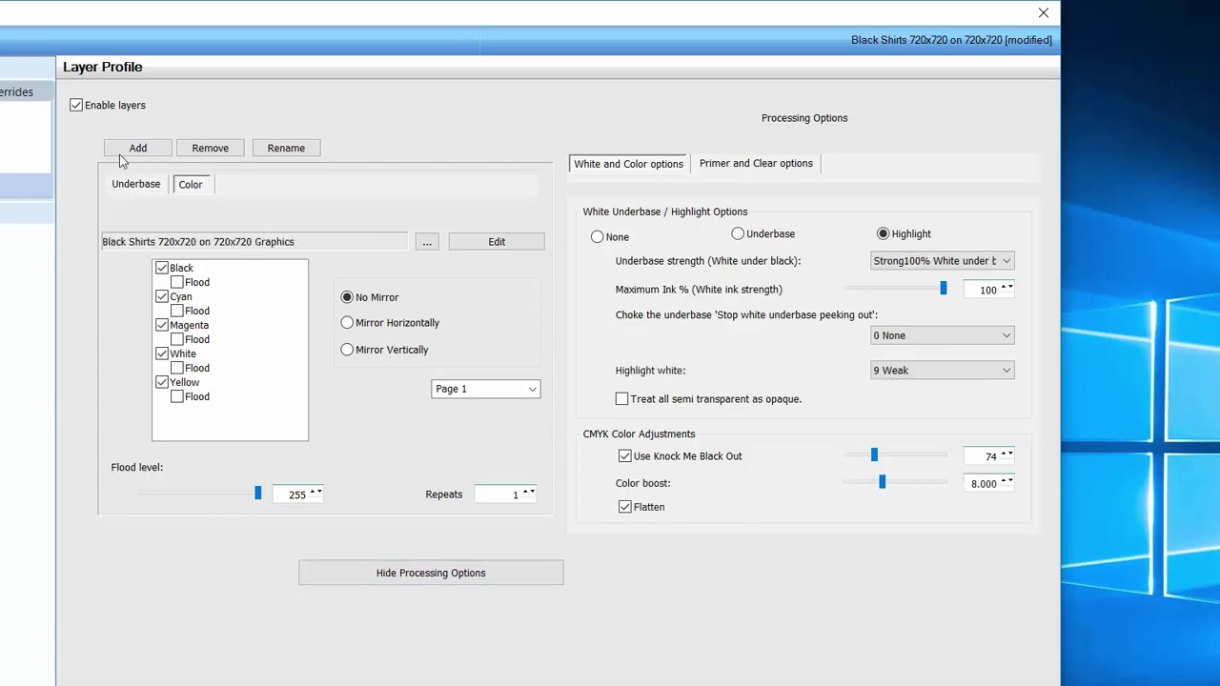
pyautogui.moveTo(181, 15); pyautogui.dragTo(374, 99)
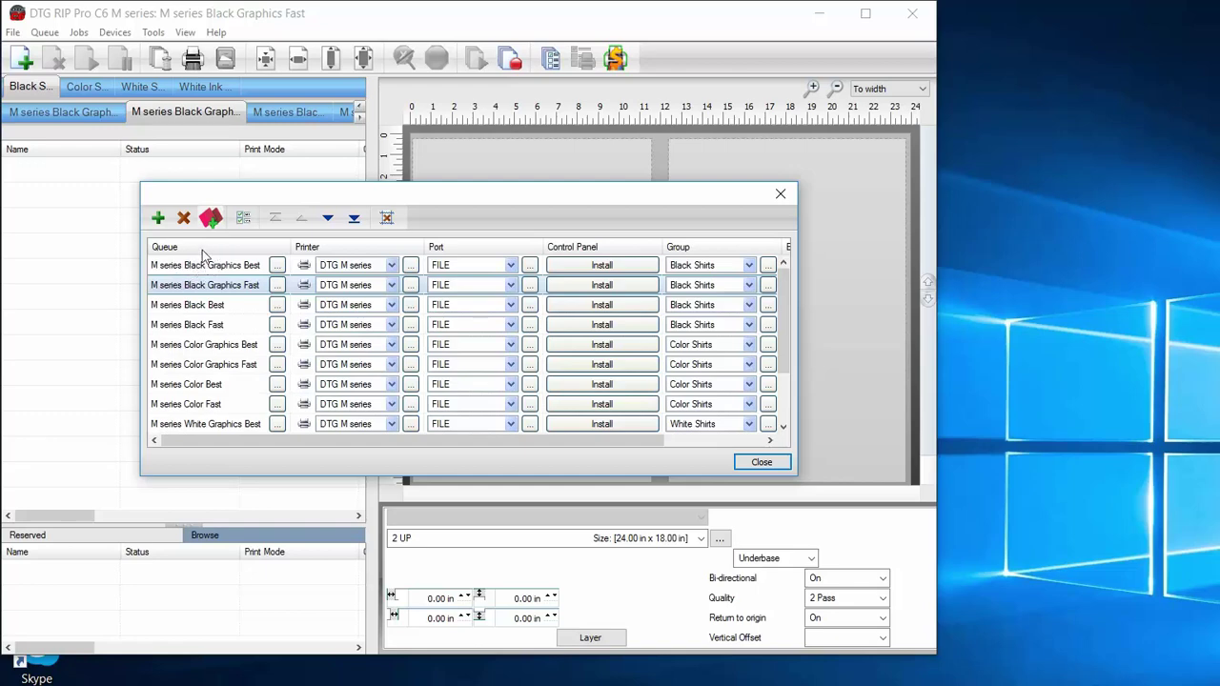
pyautogui.press('space')
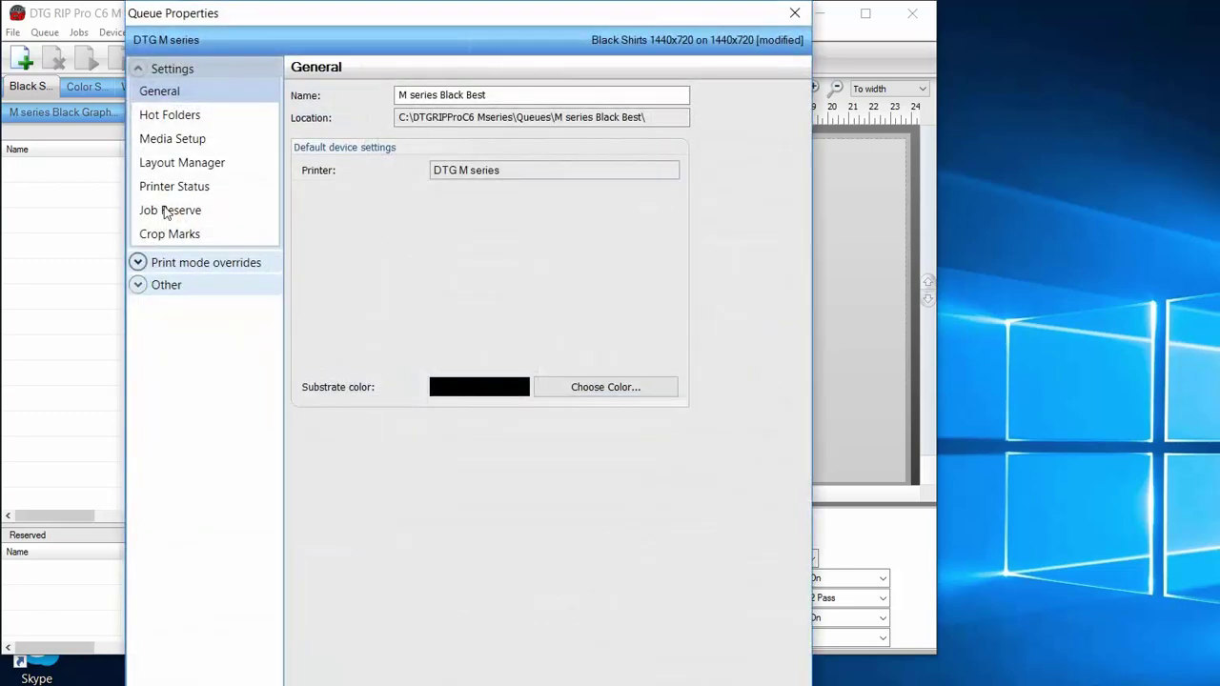
# Show Black Best's Layer Profile underbase processing options, then its Color layer settings
pyautogui.click(167, 262)
pyautogui.click(172, 356)
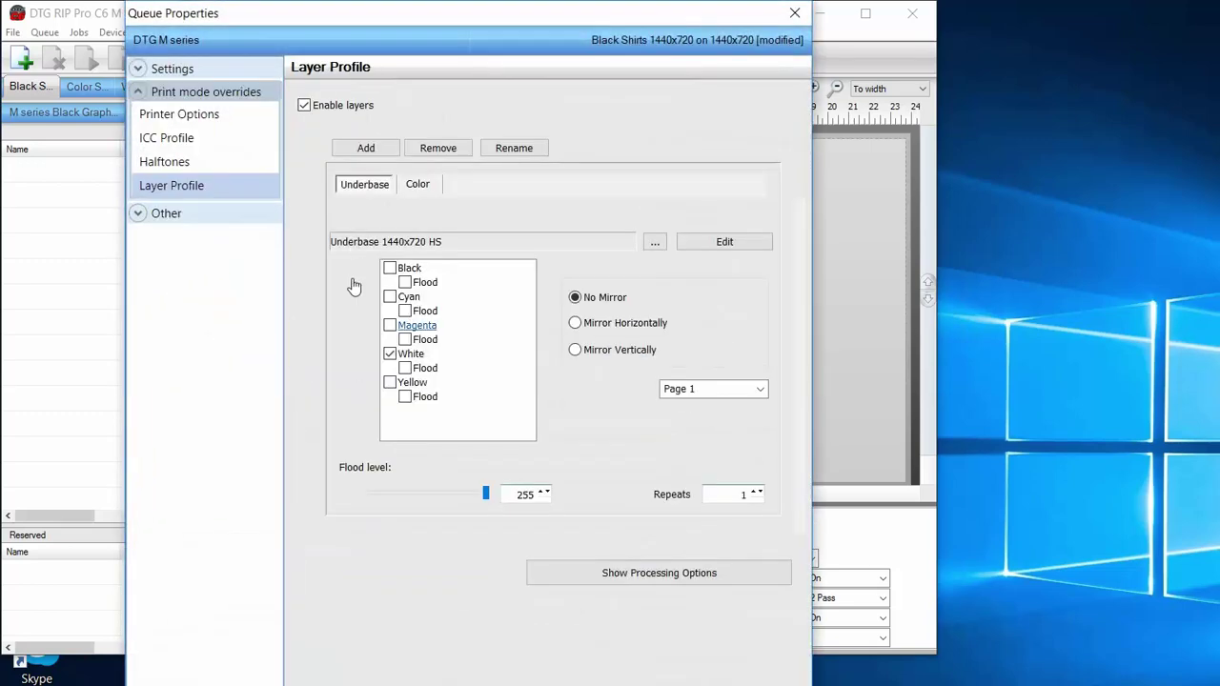
pyautogui.click(659, 572)
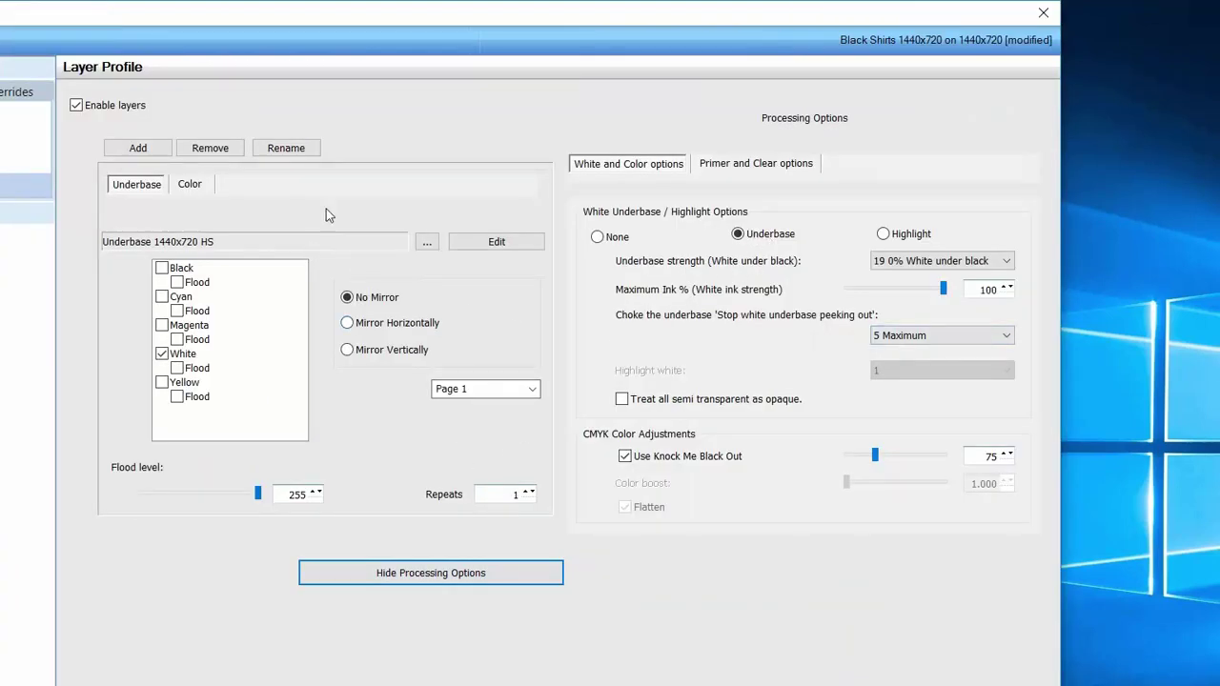
pyautogui.press('Right')
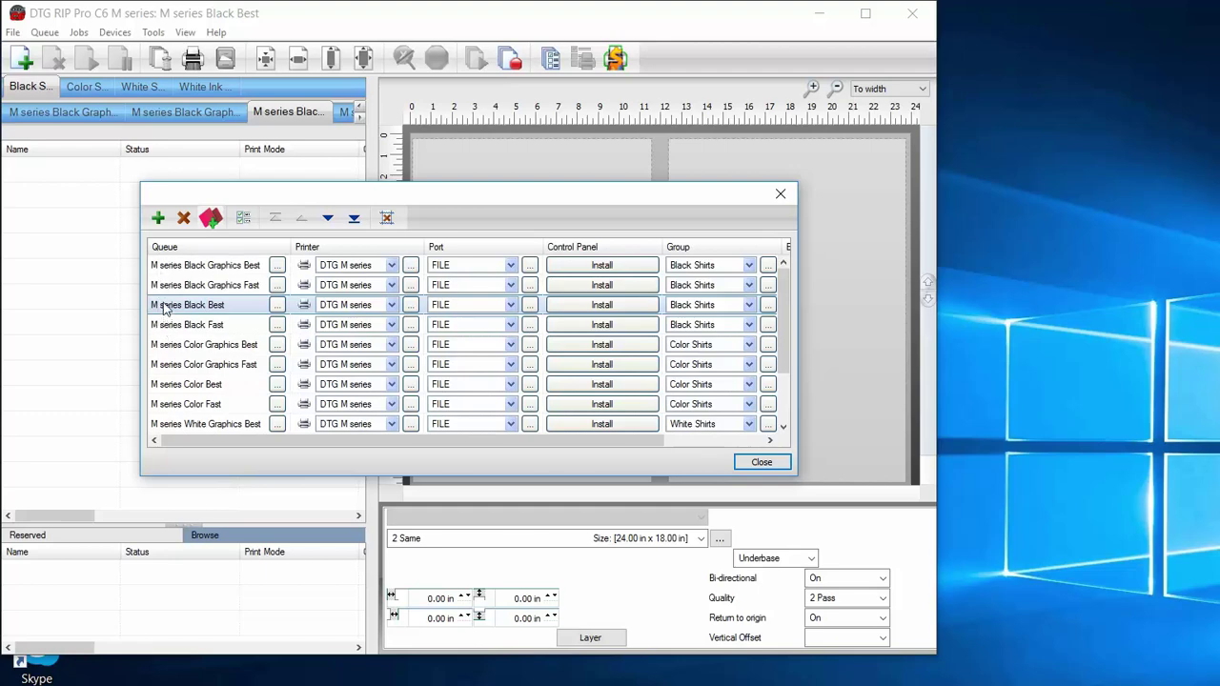
# In M series Color Graphics Best's Layer Profile processing options, choose white underbase mode
pyautogui.click(277, 344)
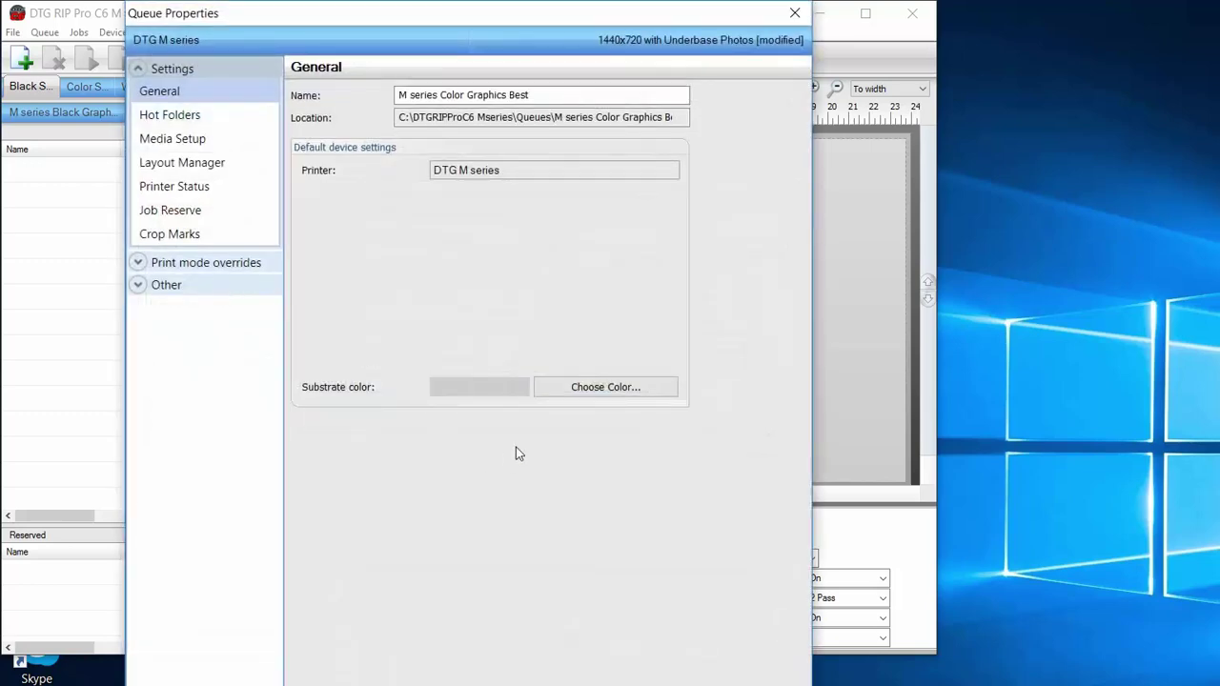
pyautogui.click(158, 261)
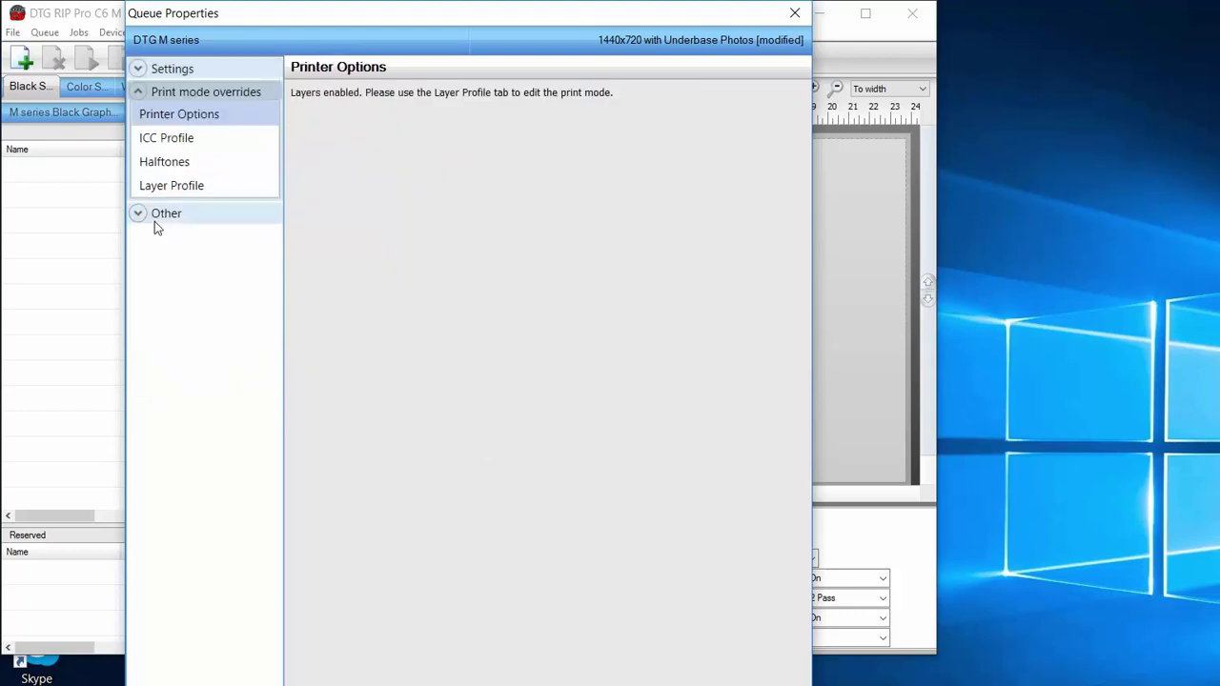
pyautogui.click(143, 179)
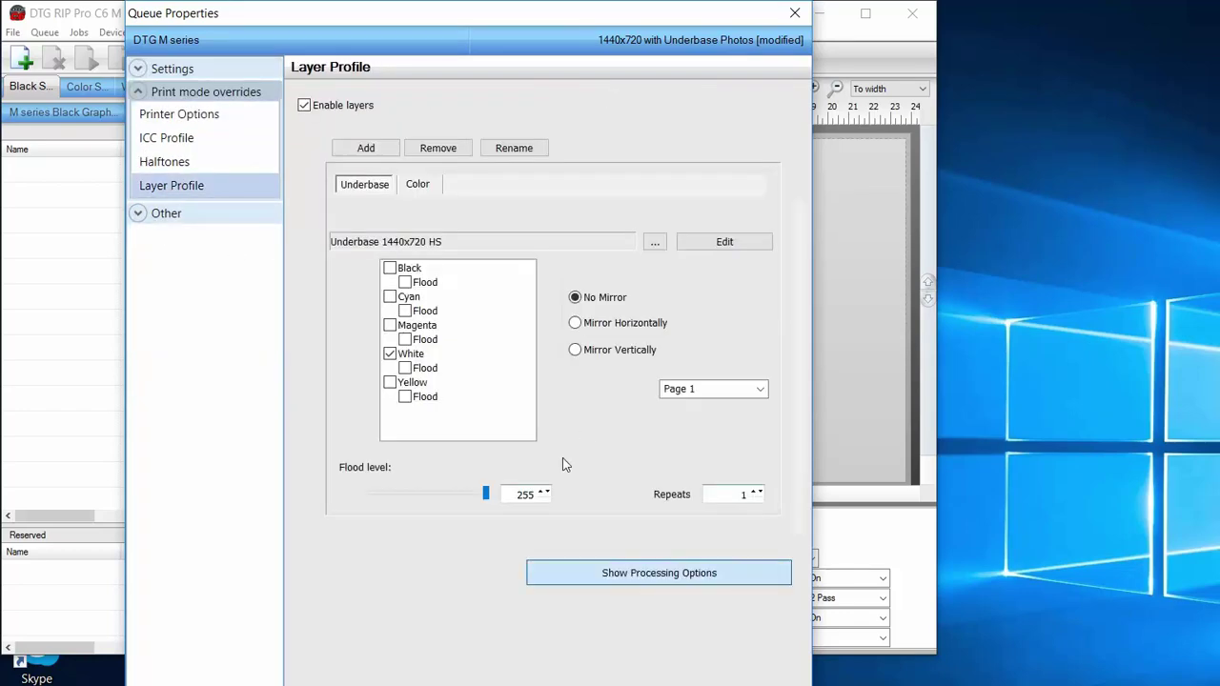
pyautogui.click(659, 573)
pyautogui.moveTo(305, 14); pyautogui.dragTo(391, 42)
pyautogui.moveTo(497, 44); pyautogui.dragTo(394, 41)
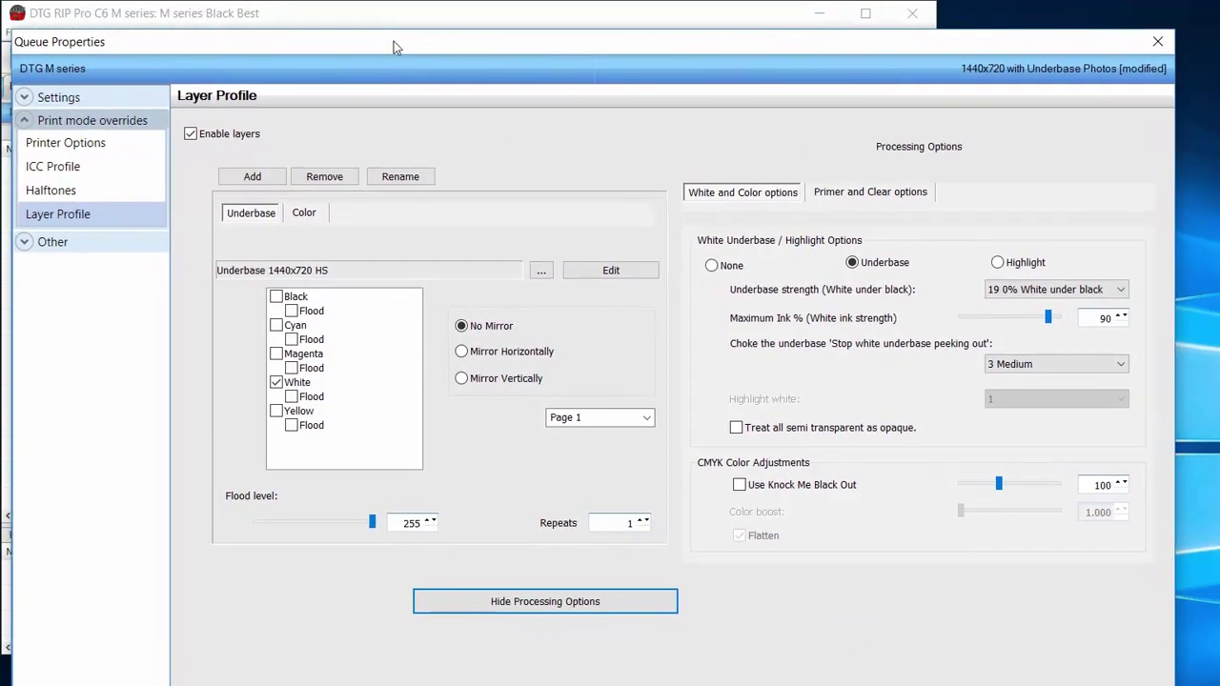
pyautogui.click(851, 262)
# Set underbase strength to 24 50% White under black and underbase choke to 5 Maximum
pyautogui.press('Tab')
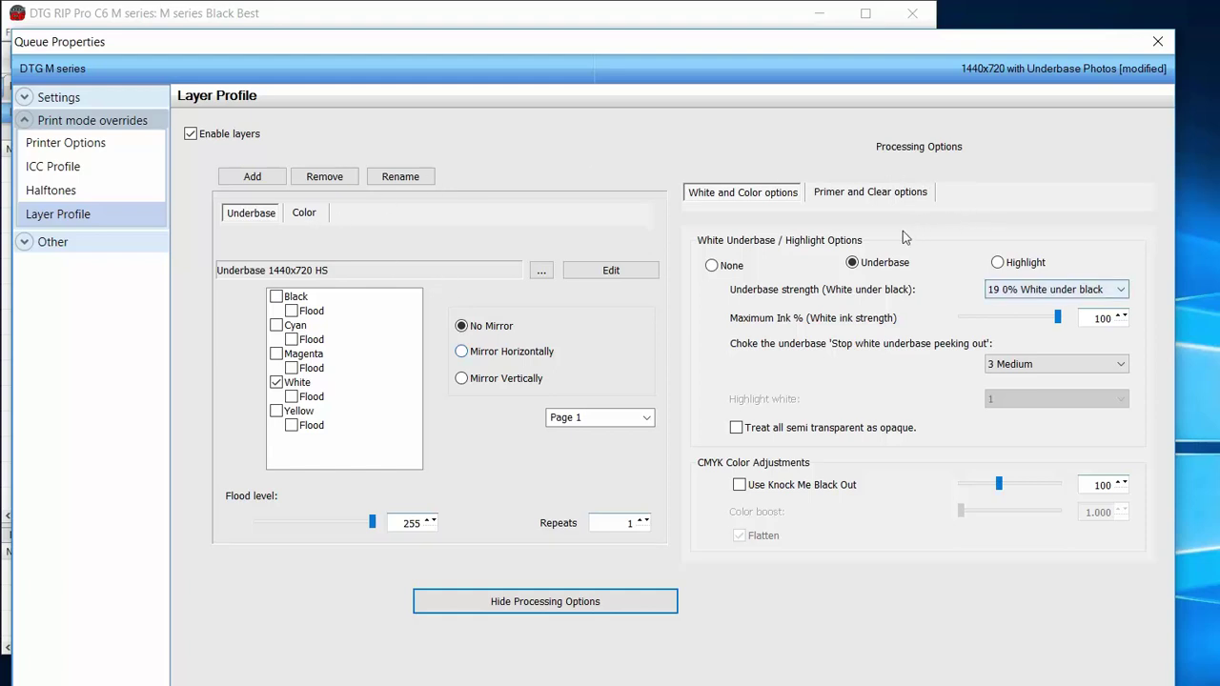
pyautogui.hotkey('alt', 'Down')
pyautogui.press('Down')
pyautogui.press('Down')
pyautogui.press('Down')
pyautogui.press('Down')
pyautogui.press('Down')
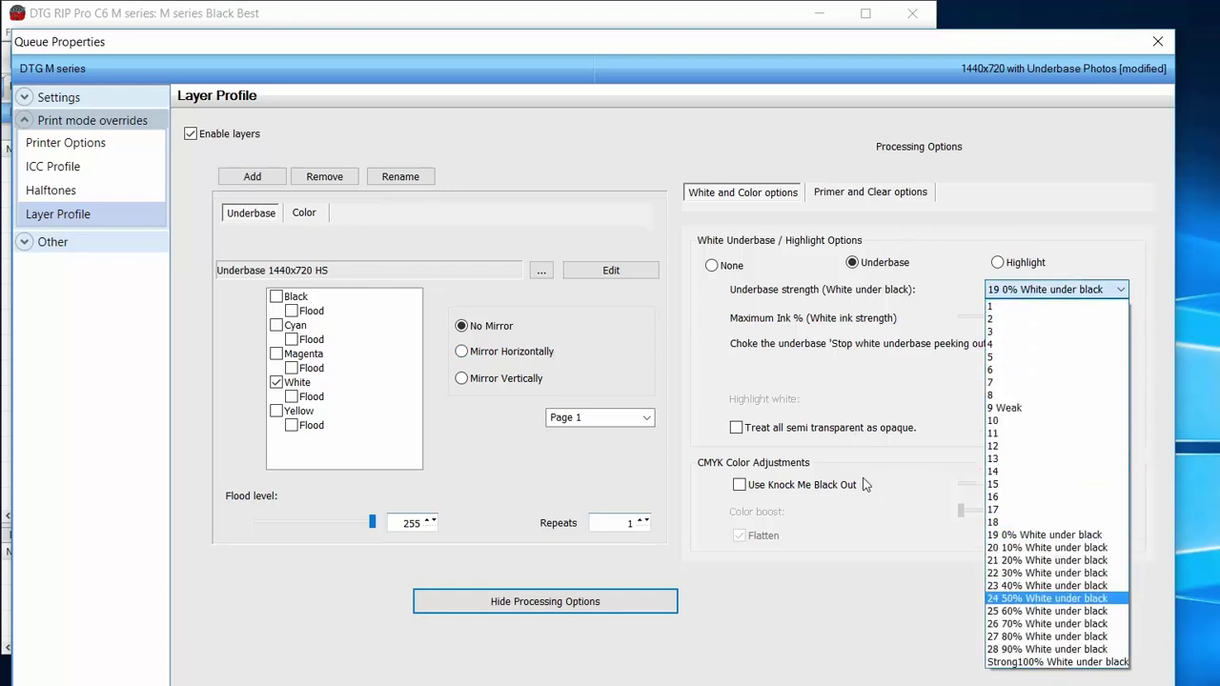
pyautogui.press('Return')
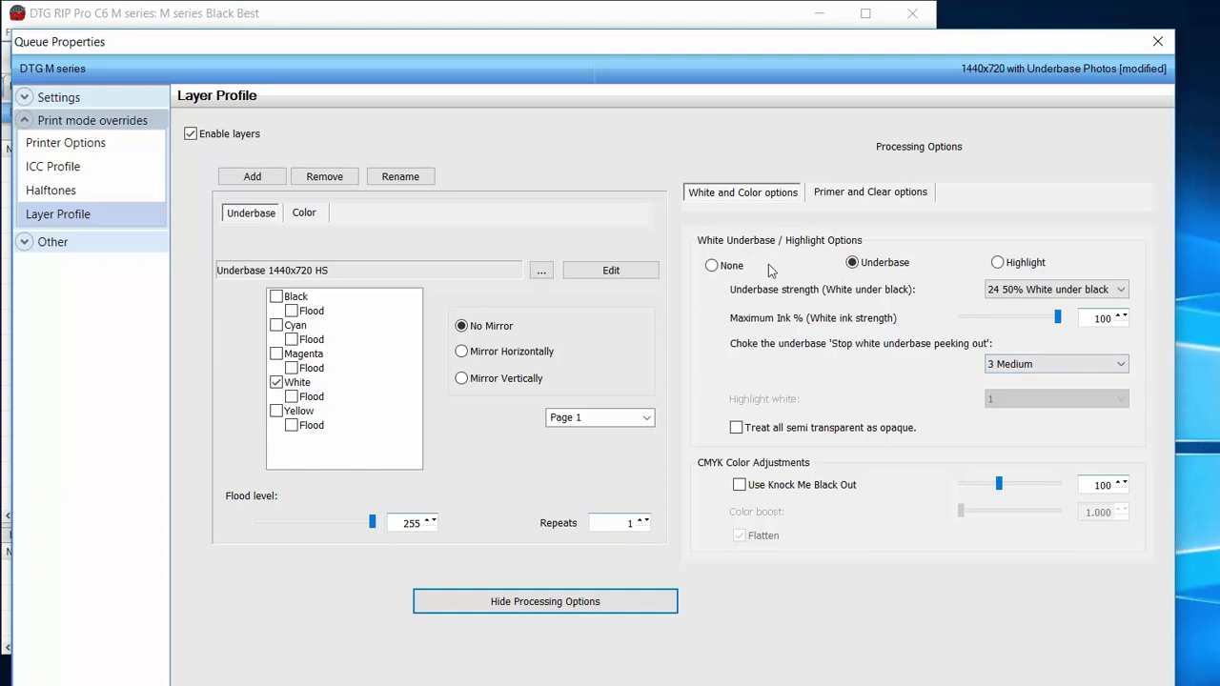
pyautogui.press('Tab')
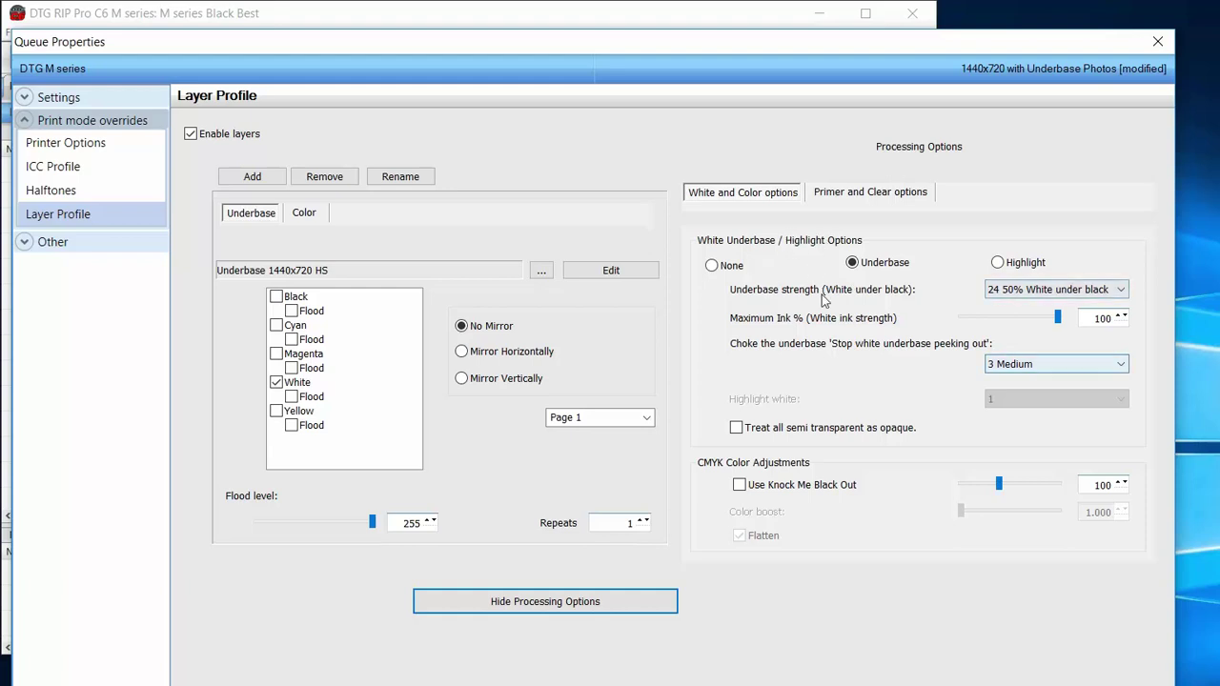
pyautogui.hotkey('alt', 'Down')
pyautogui.press('Up')
pyautogui.press('Down')
pyautogui.press('Down')
pyautogui.press('Down')
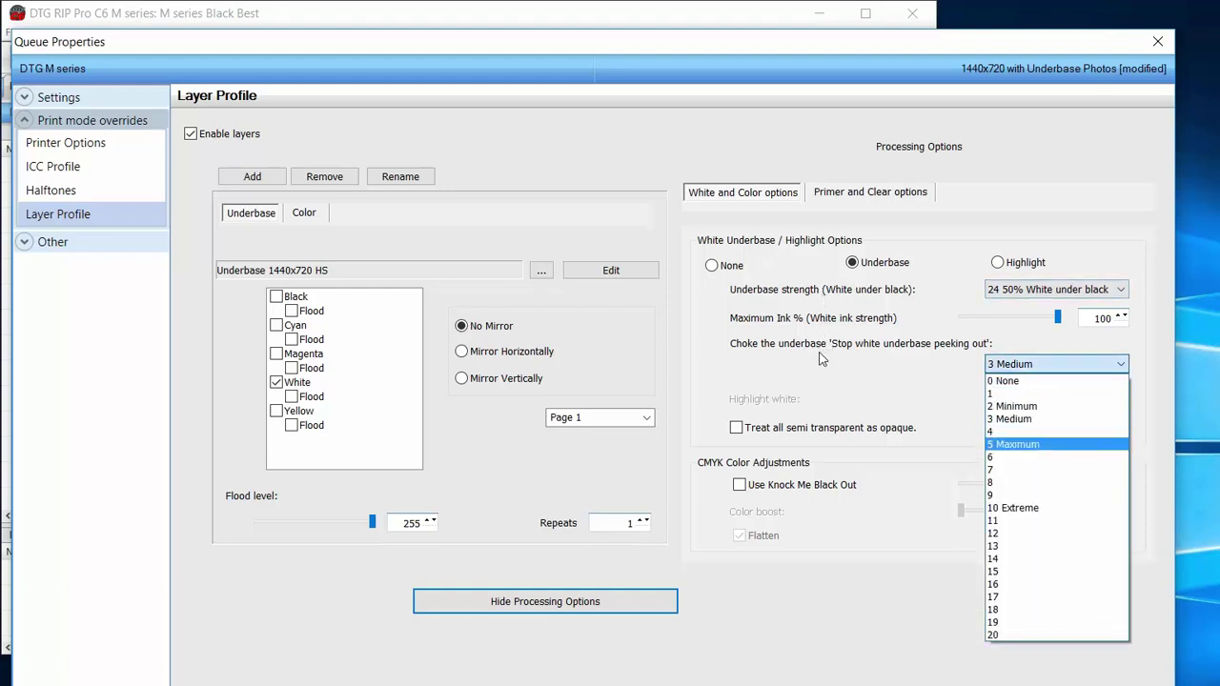
pyautogui.press('Return')
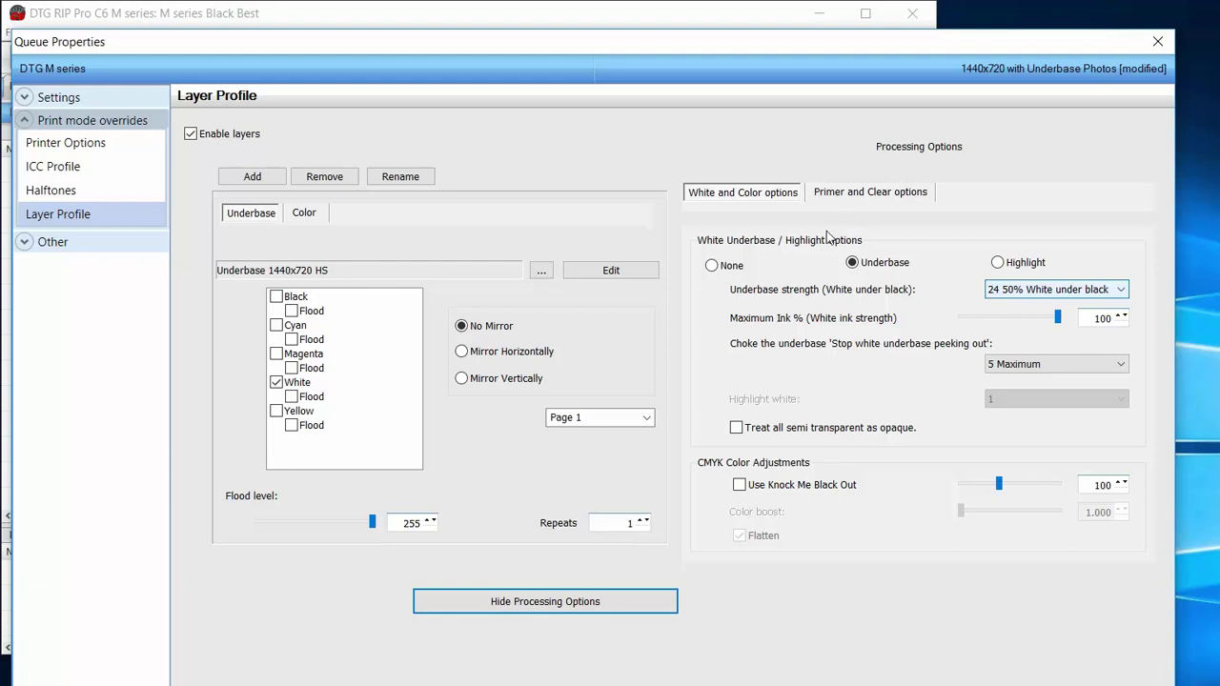
# Keep 24 50% White under black strength and check the Color and Underbase layer tabs
pyautogui.press('F4')
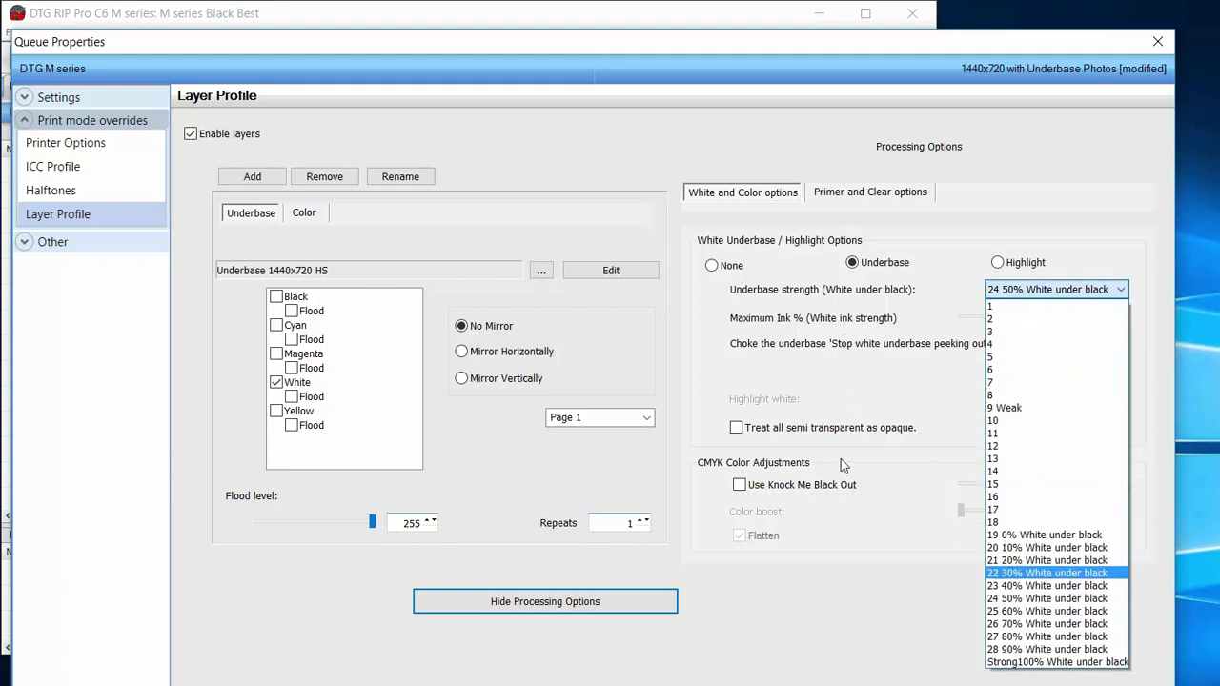
pyautogui.press('Up')
pyautogui.press('Up')
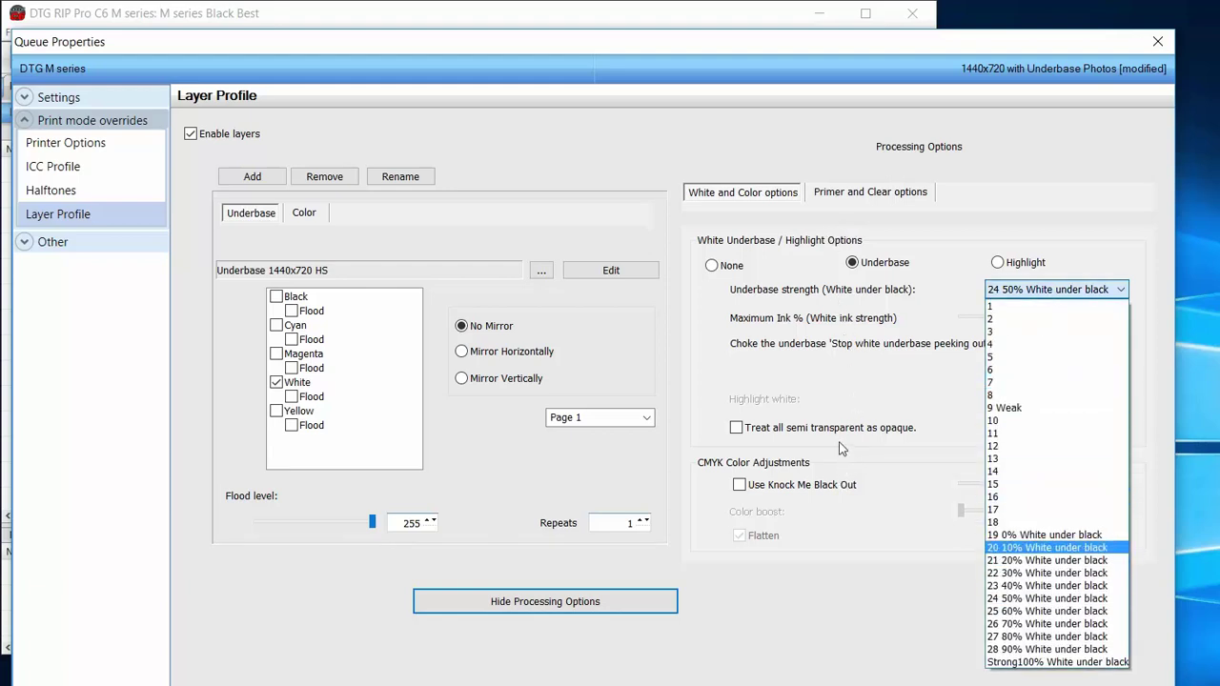
pyautogui.press('Down')
pyautogui.press('Down')
pyautogui.press('Down')
pyautogui.press('Down')
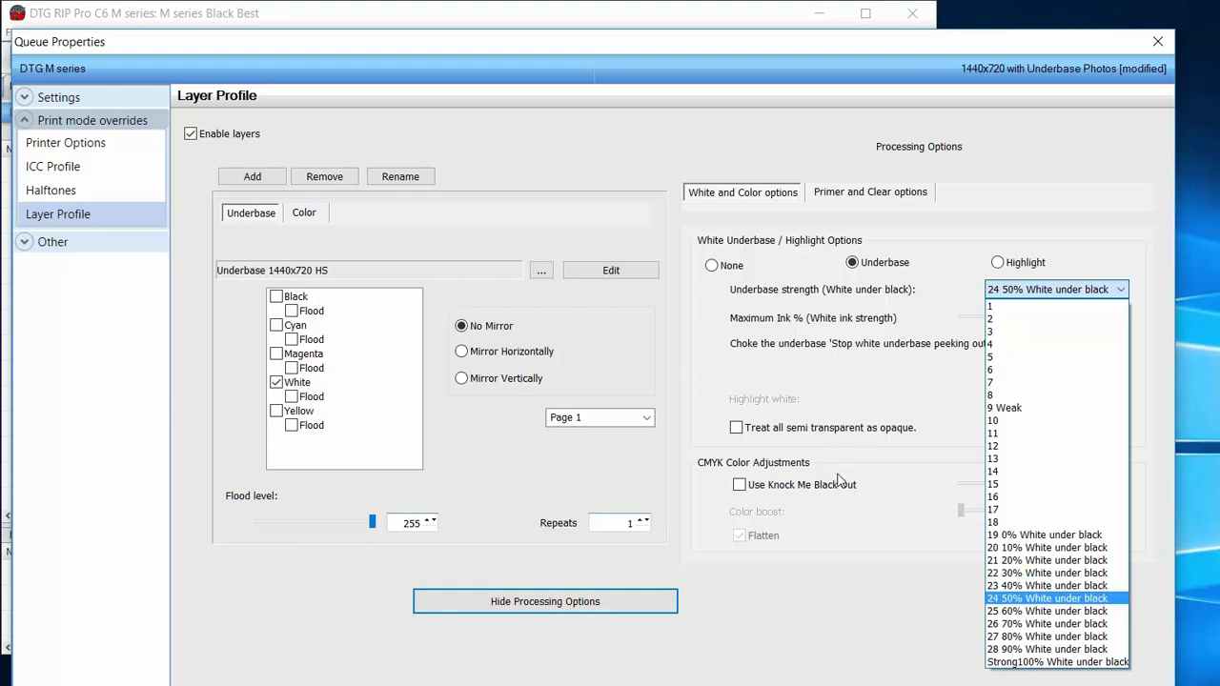
pyautogui.press('Return')
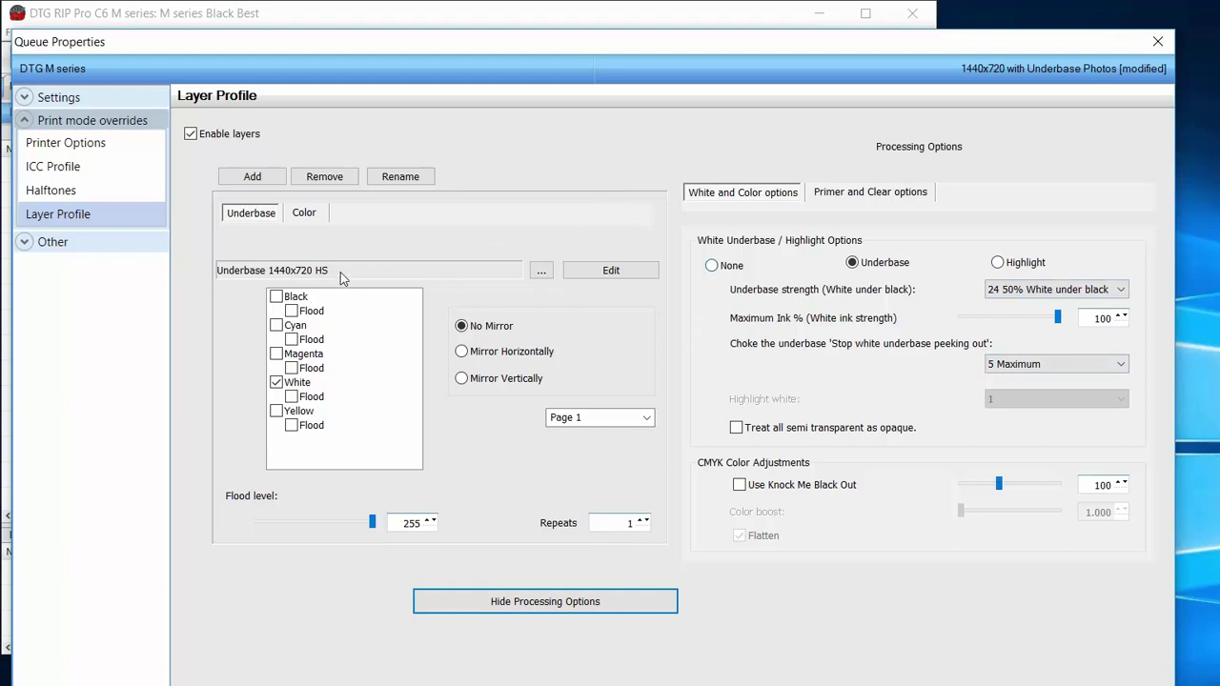
pyautogui.press('Right')
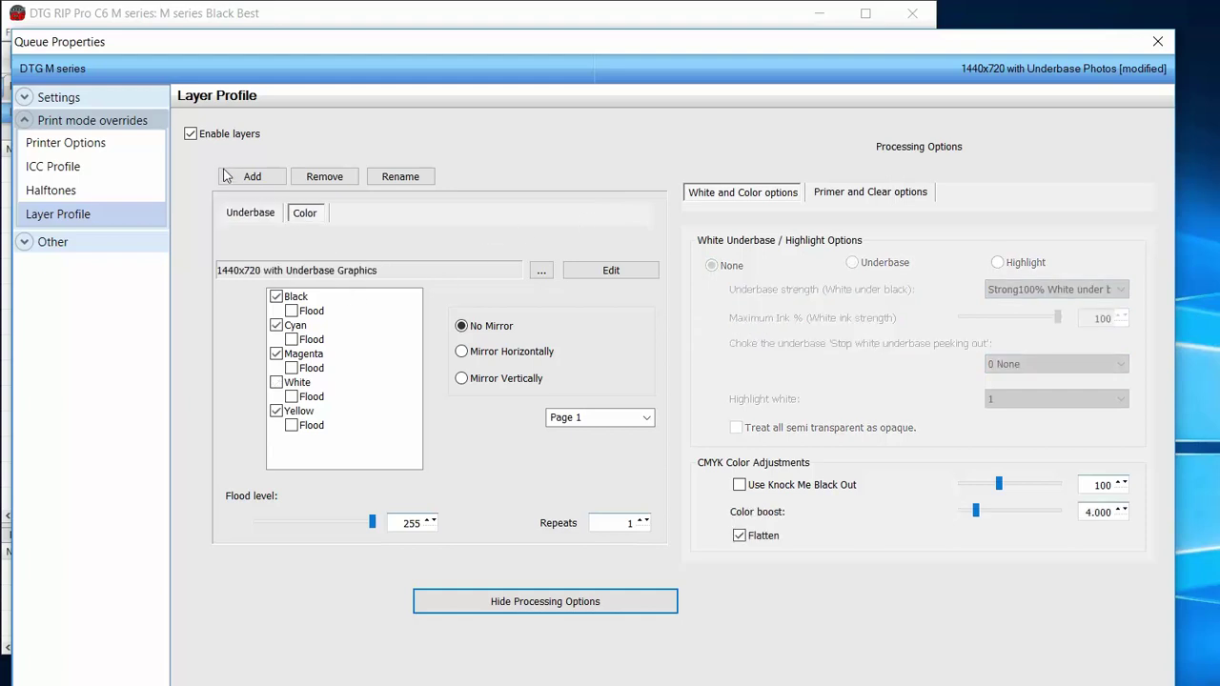
pyautogui.press('Left')
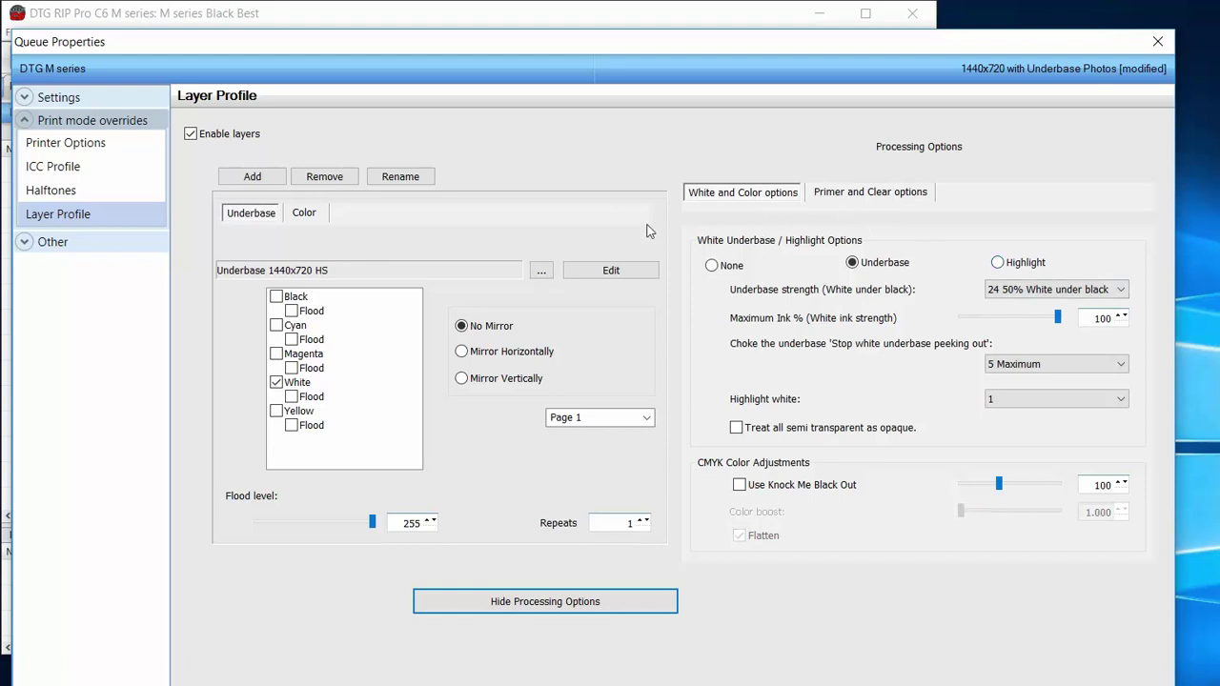
# Browse the underbase strength options without changing them and reconfirm white underbase mode
pyautogui.press('Tab')
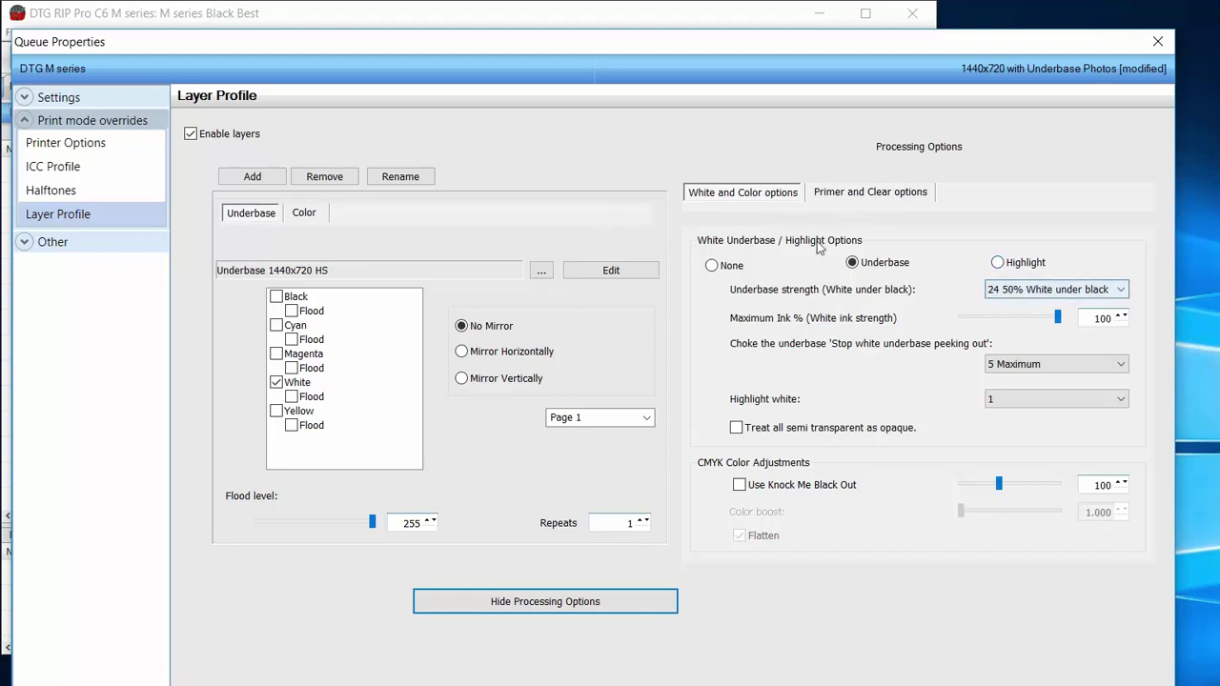
pyautogui.hotkey('alt', 'Down')
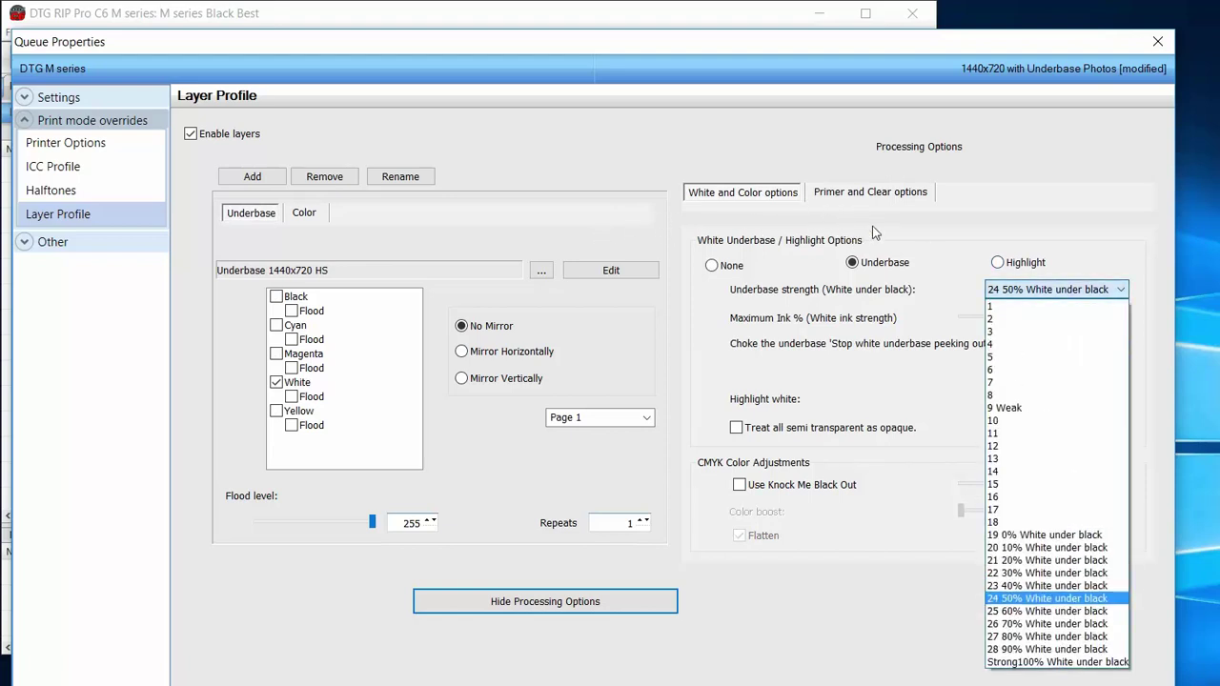
pyautogui.press('Up')
pyautogui.press('Up')
pyautogui.press('Down')
pyautogui.press('Down')
pyautogui.press('Down')
pyautogui.press('Down')
pyautogui.press('Up')
pyautogui.press('Up')
pyautogui.press('Up')
pyautogui.press('Up')
pyautogui.press('Up')
pyautogui.press('Up')
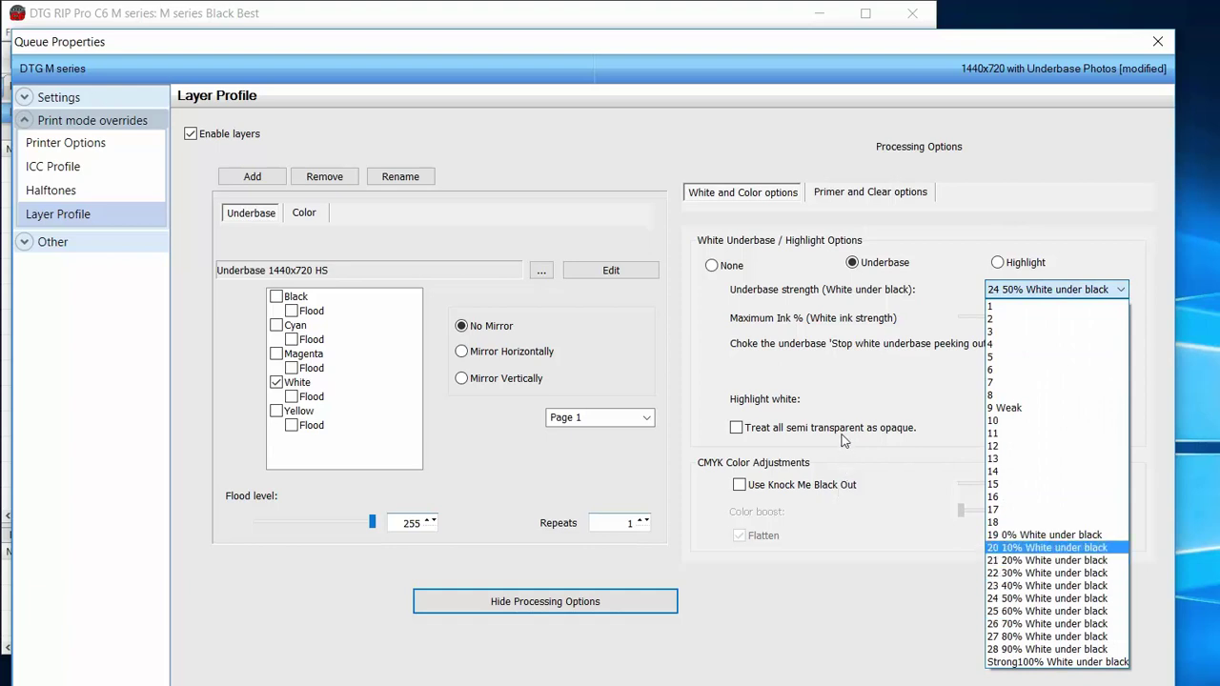
pyautogui.press('Up')
pyautogui.press('Down')
pyautogui.press('Down')
pyautogui.press('Down')
pyautogui.press('Up')
pyautogui.press('Up')
pyautogui.press('Up')
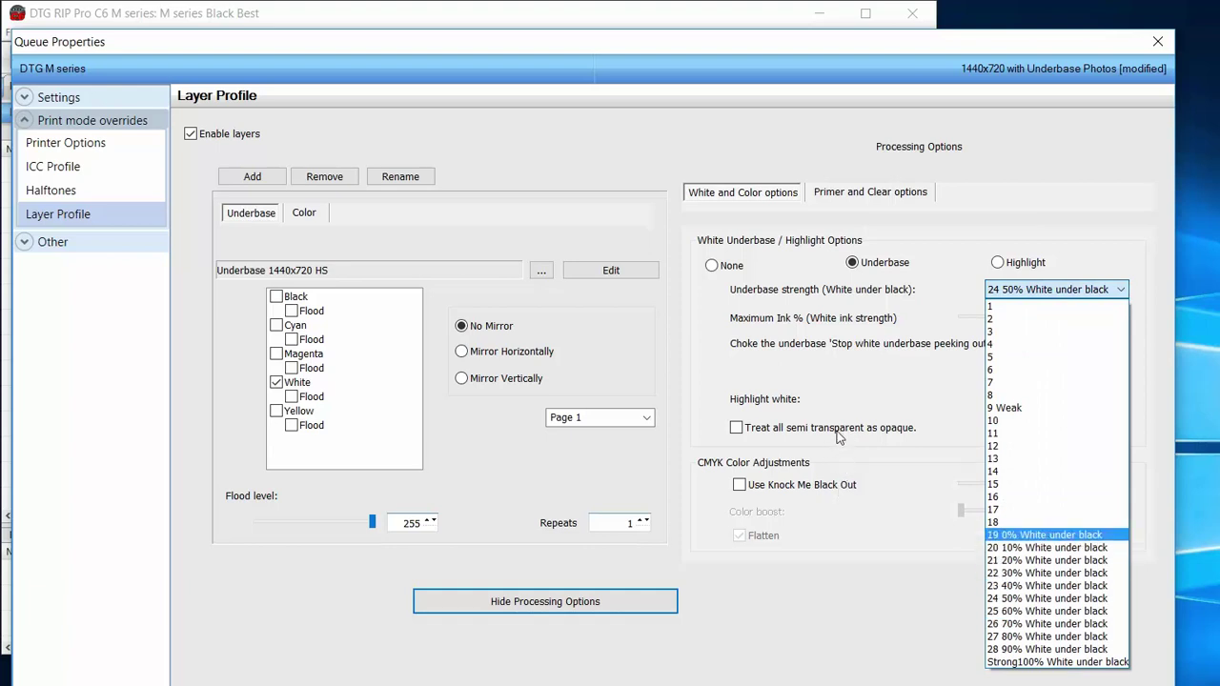
pyautogui.press('Down')
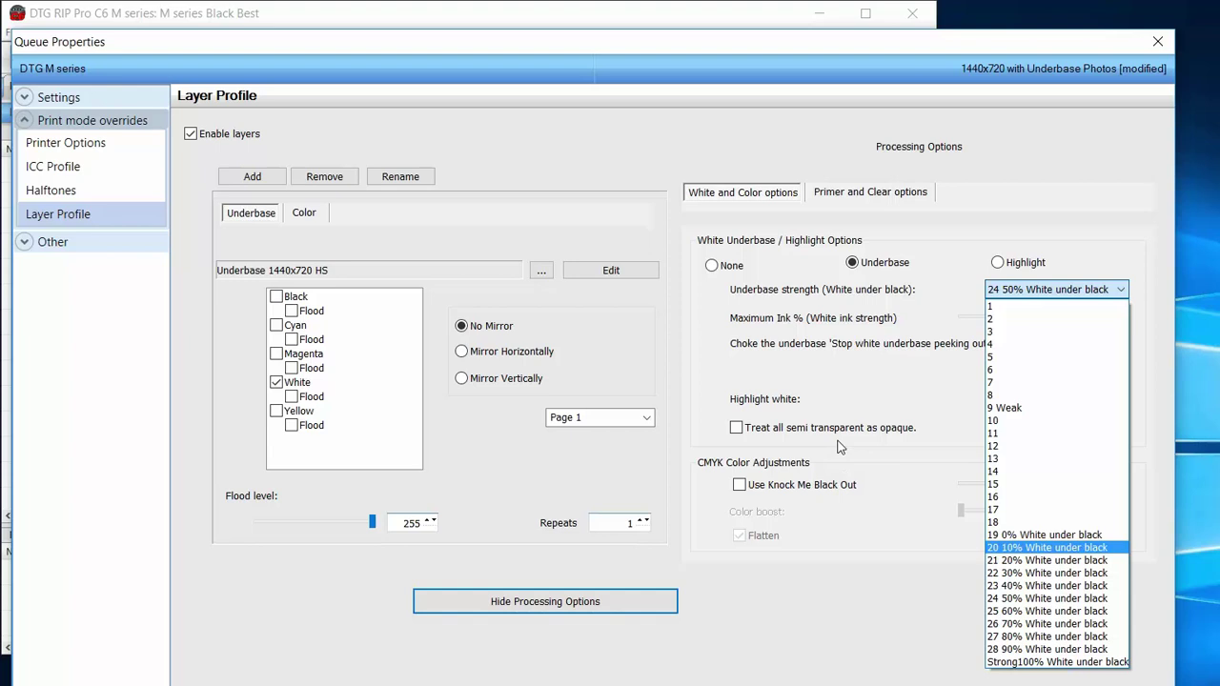
pyautogui.click(894, 134)
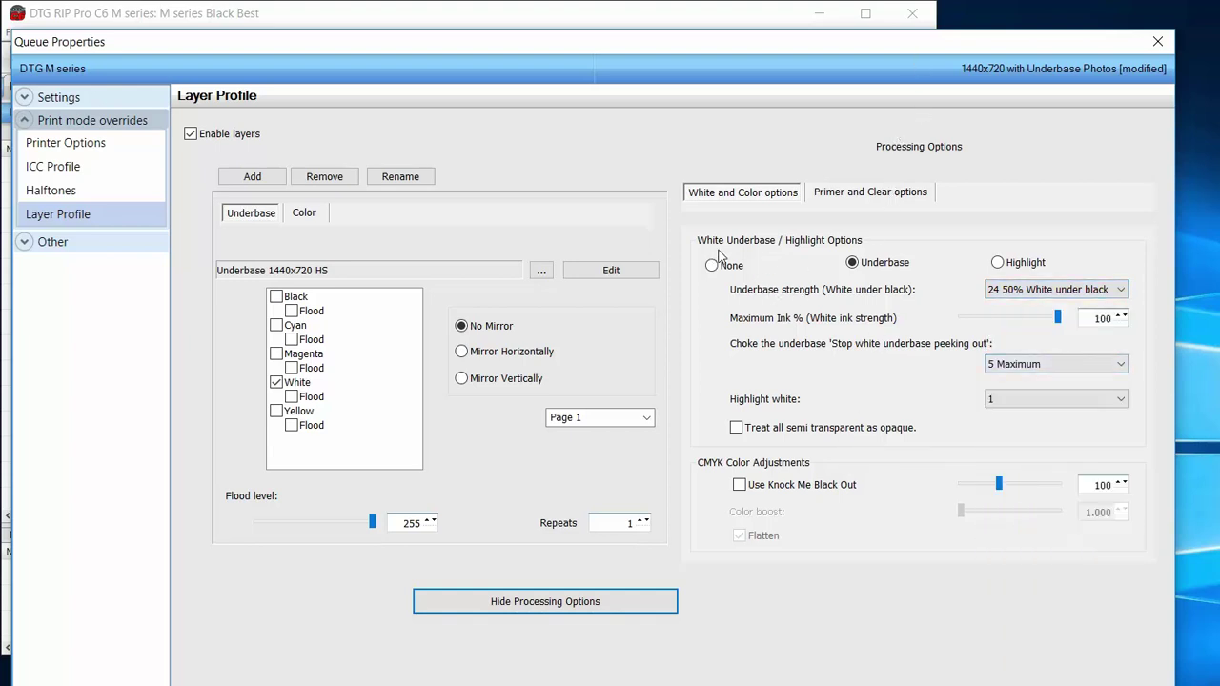
pyautogui.click(851, 263)
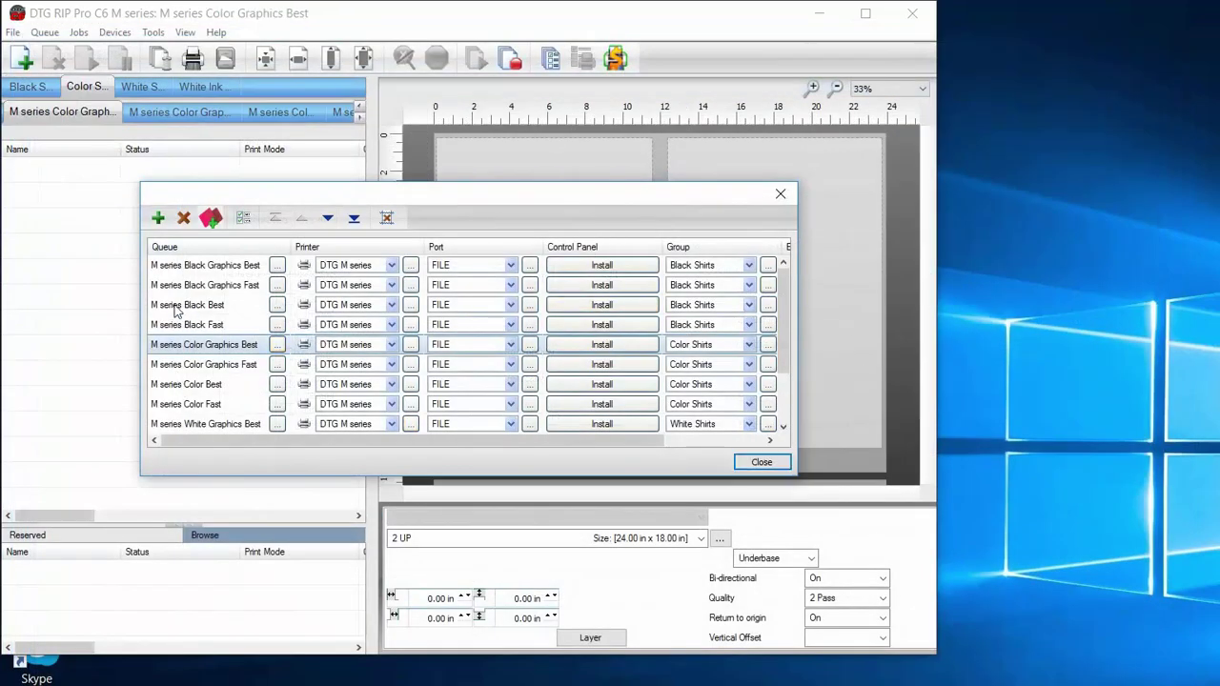
# Open M series Color Graphics Fast's Layer Profile and show its underbase processing options
pyautogui.press('Down')
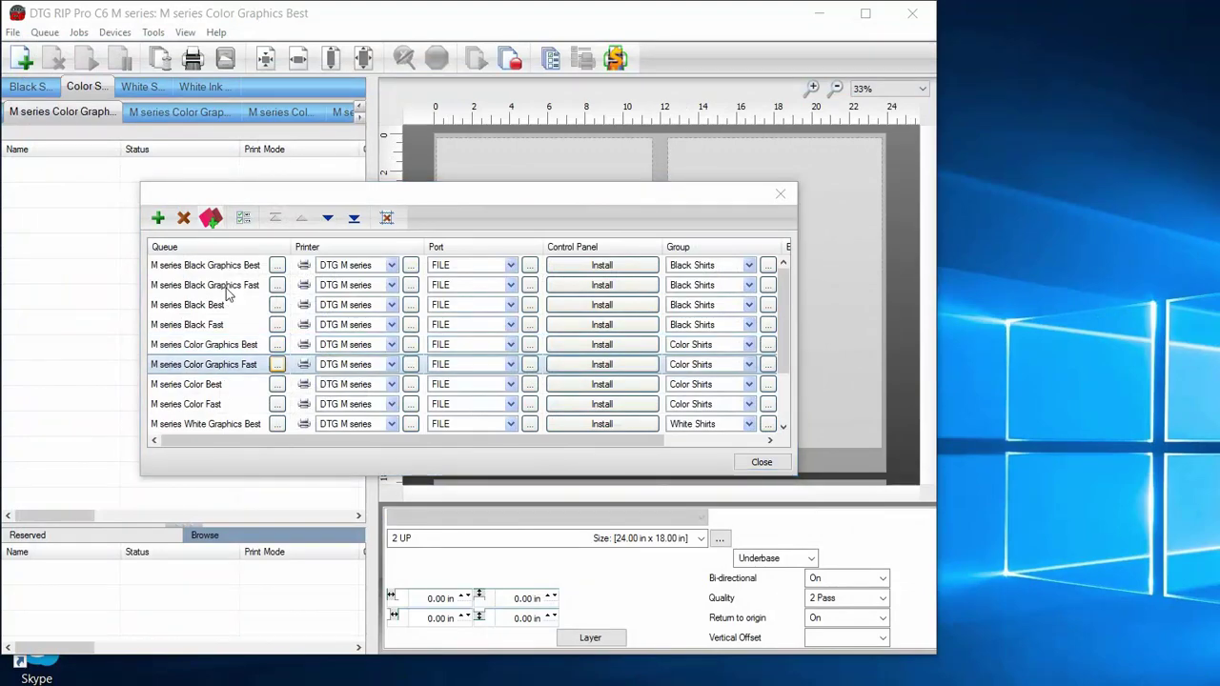
pyautogui.press('Return')
pyautogui.click(138, 263)
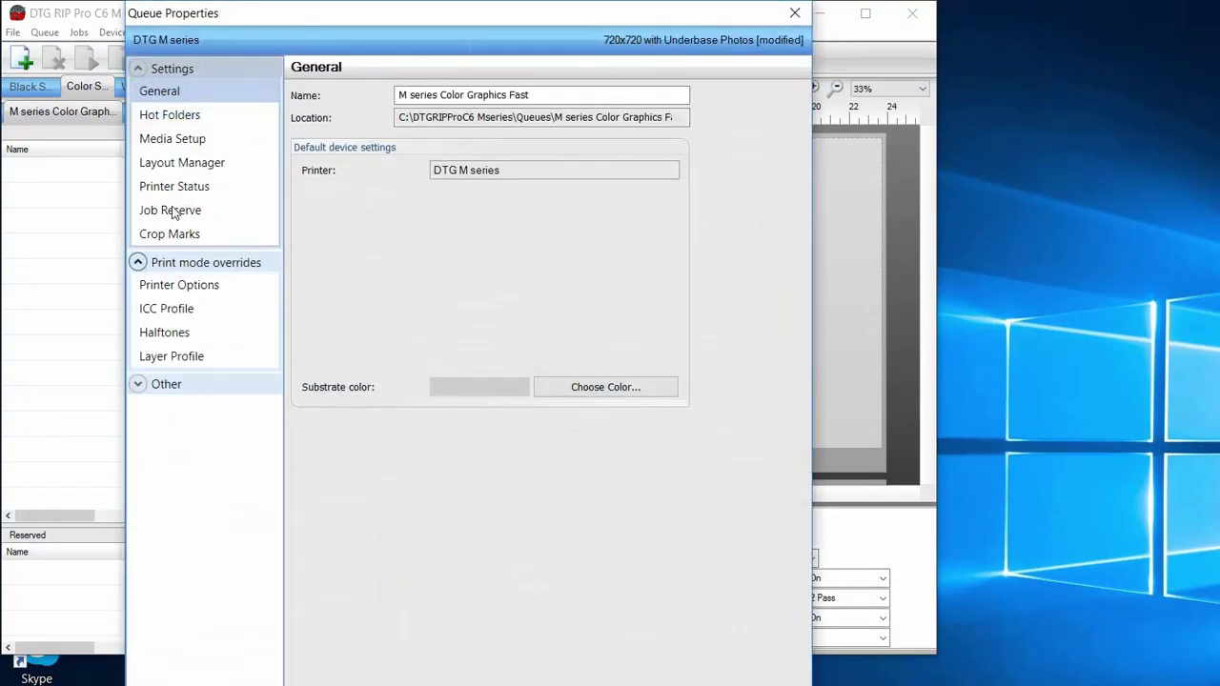
pyautogui.click(149, 295)
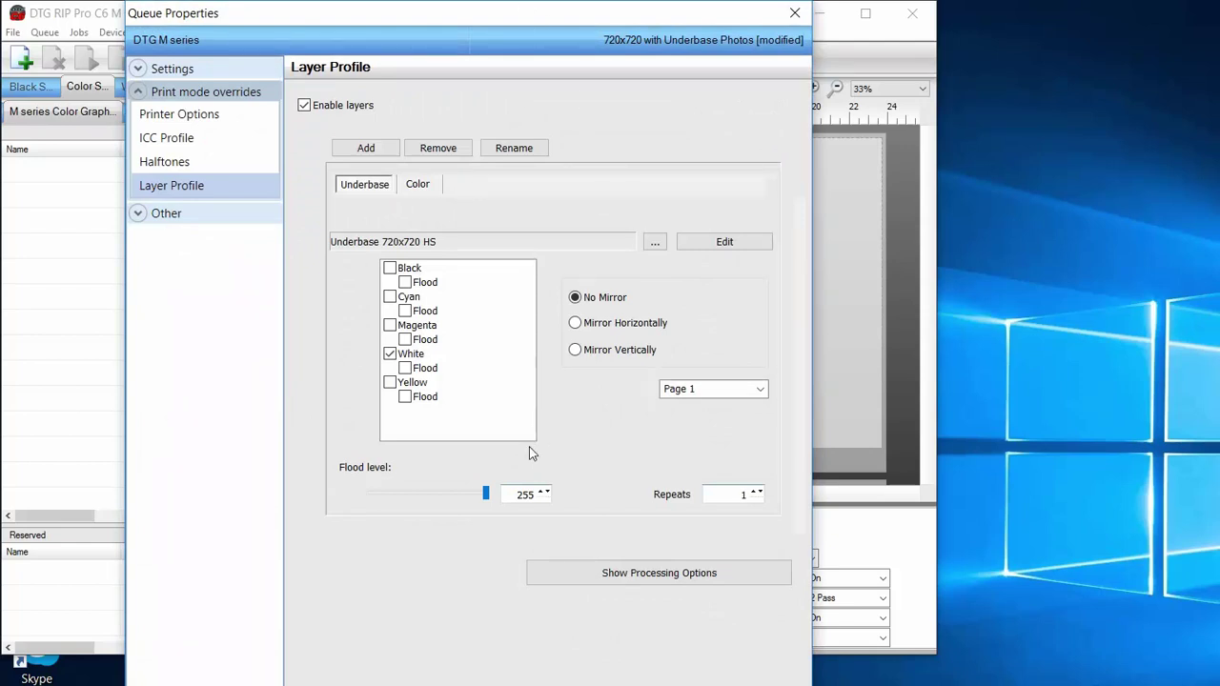
pyautogui.press('space')
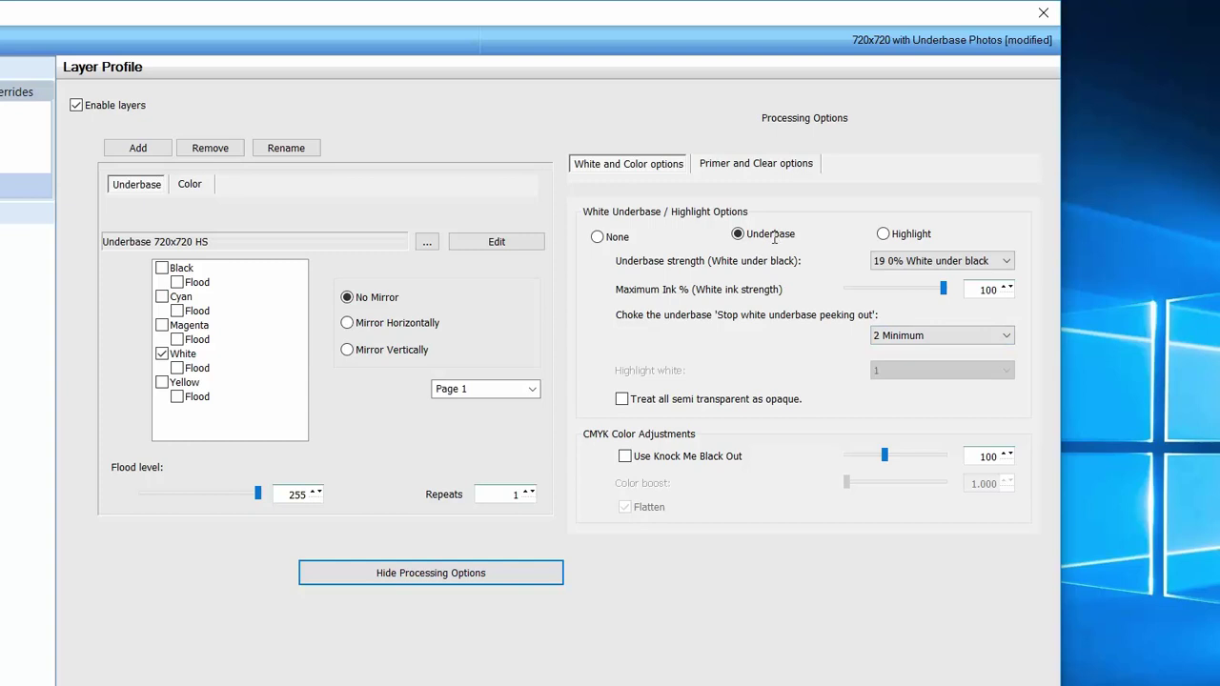
# Set its underbase strength to 24 50% White under black and choke to 5 Maximum
pyautogui.press('Tab')
pyautogui.hotkey('alt', 'Down')
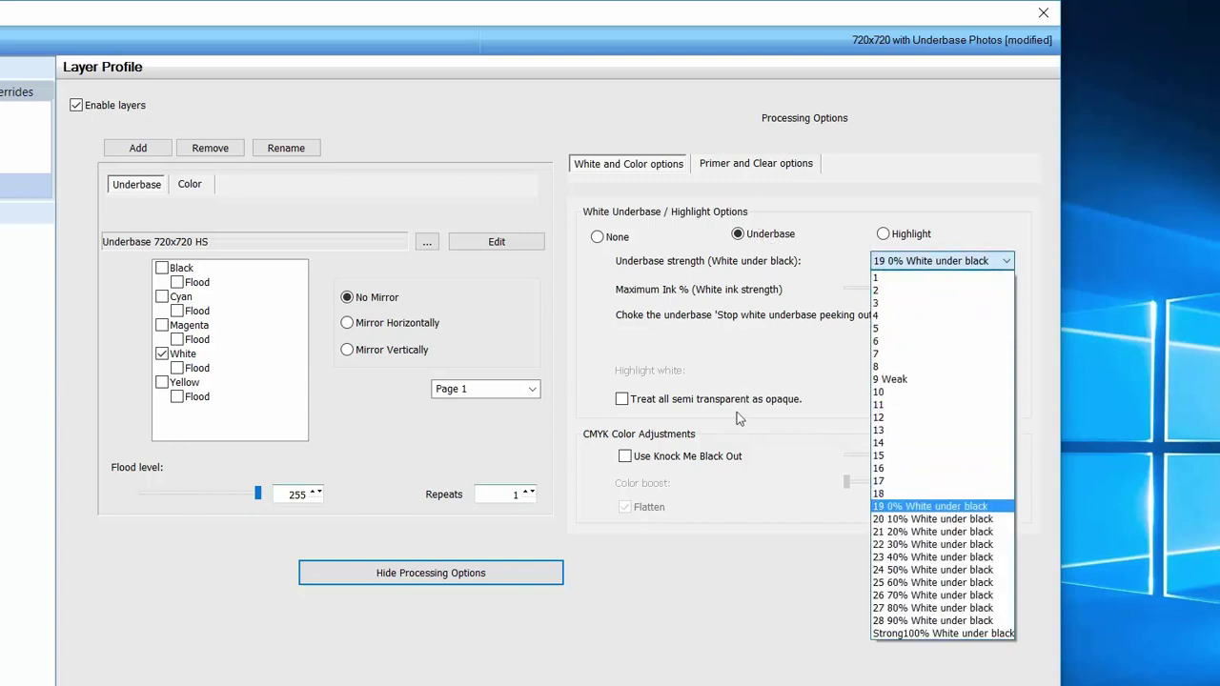
pyautogui.press('Down')
pyautogui.press('Down')
pyautogui.press('Down')
pyautogui.press('Down')
pyautogui.press('Down')
pyautogui.press('Return')
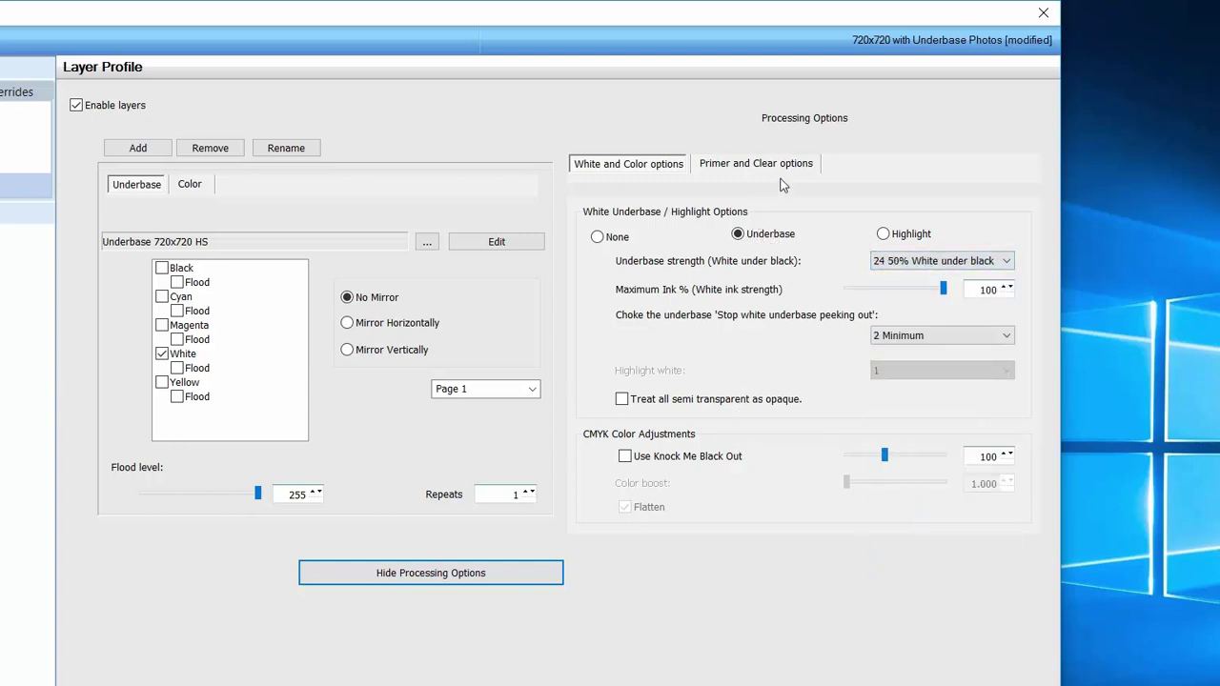
pyautogui.press('Tab')
pyautogui.press('Tab')
pyautogui.press('Tab')
pyautogui.hotkey('alt', 'Down')
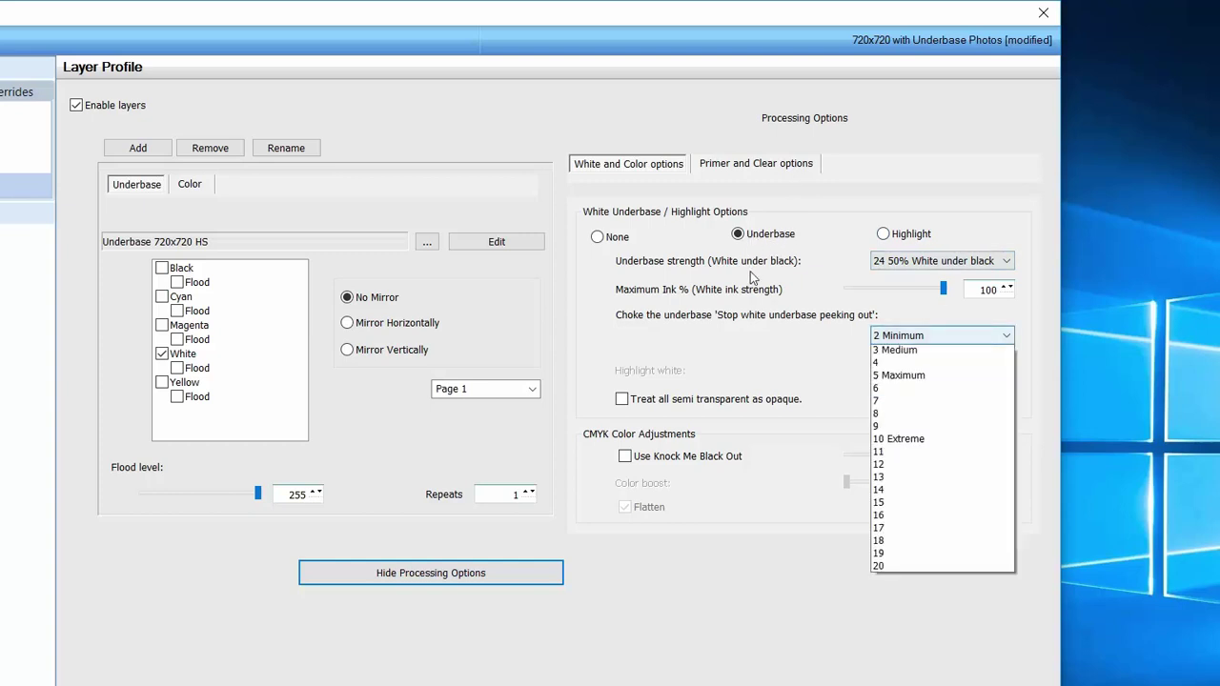
pyautogui.press('Down')
pyautogui.press('Down')
pyautogui.press('Down')
pyautogui.press('Return')
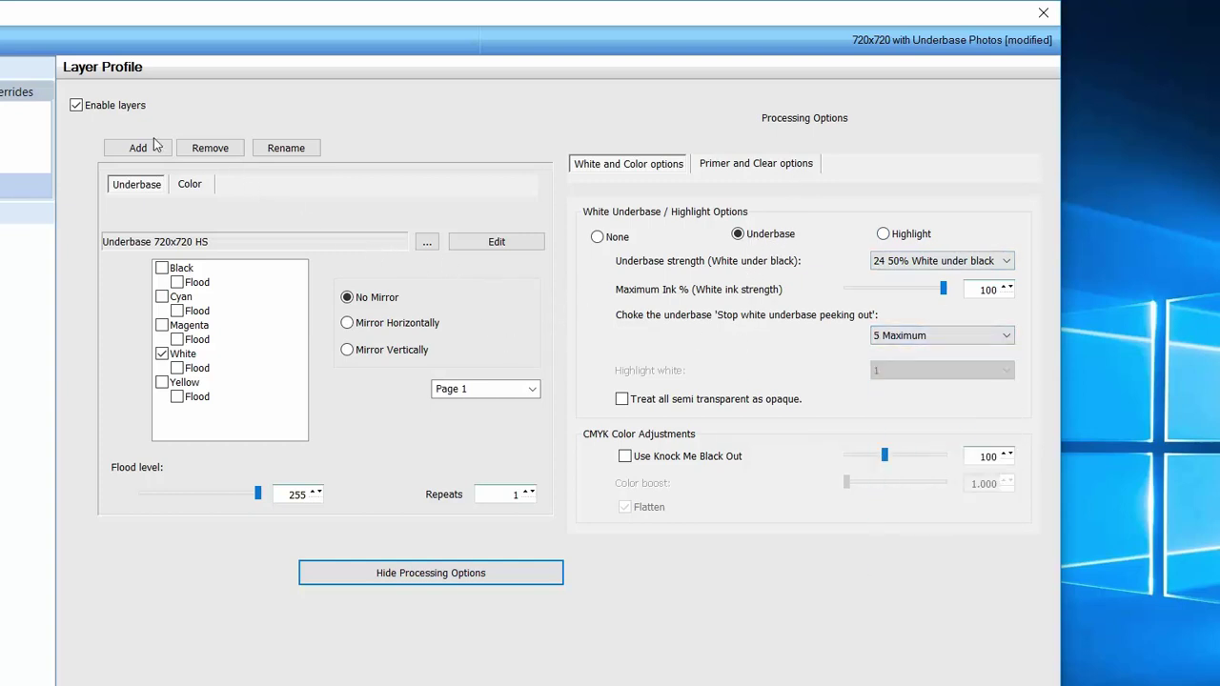
pyautogui.hotkey('ctrl', 'Tab')
pyautogui.hotkey('ctrl', 'Tab')
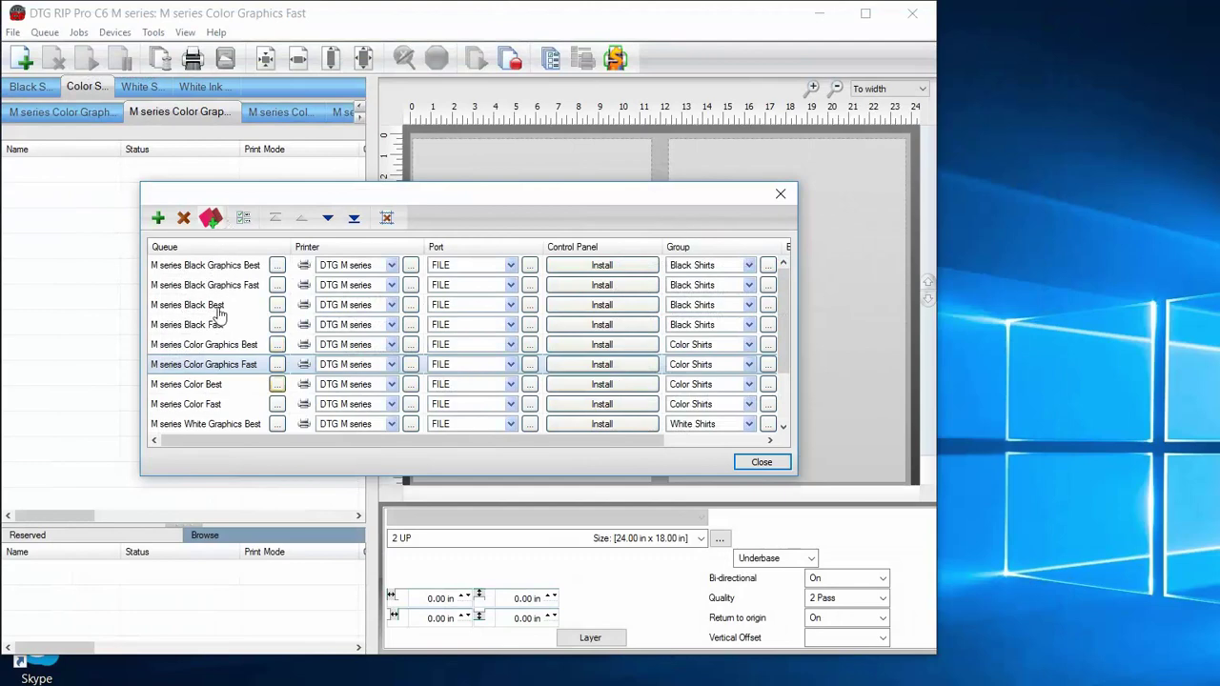
# Open the M series Color Best queue's Layer Profile page with its underbase processing options shown
pyautogui.doubleClick(186, 384)
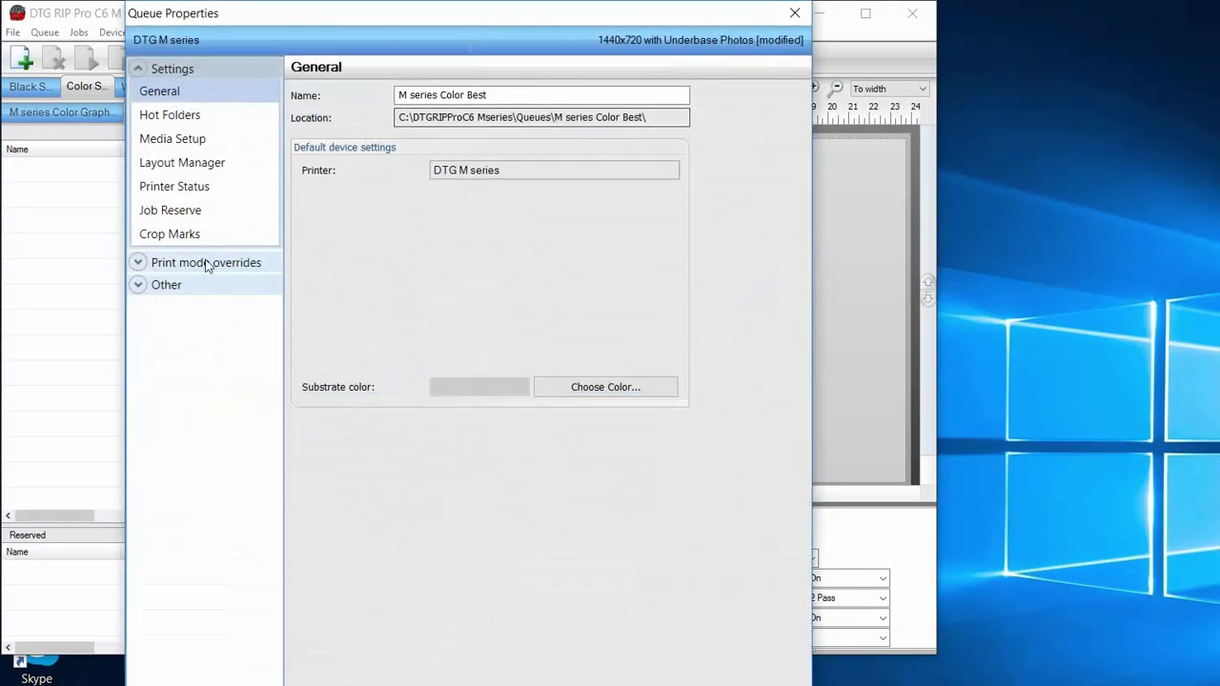
pyautogui.click(175, 258)
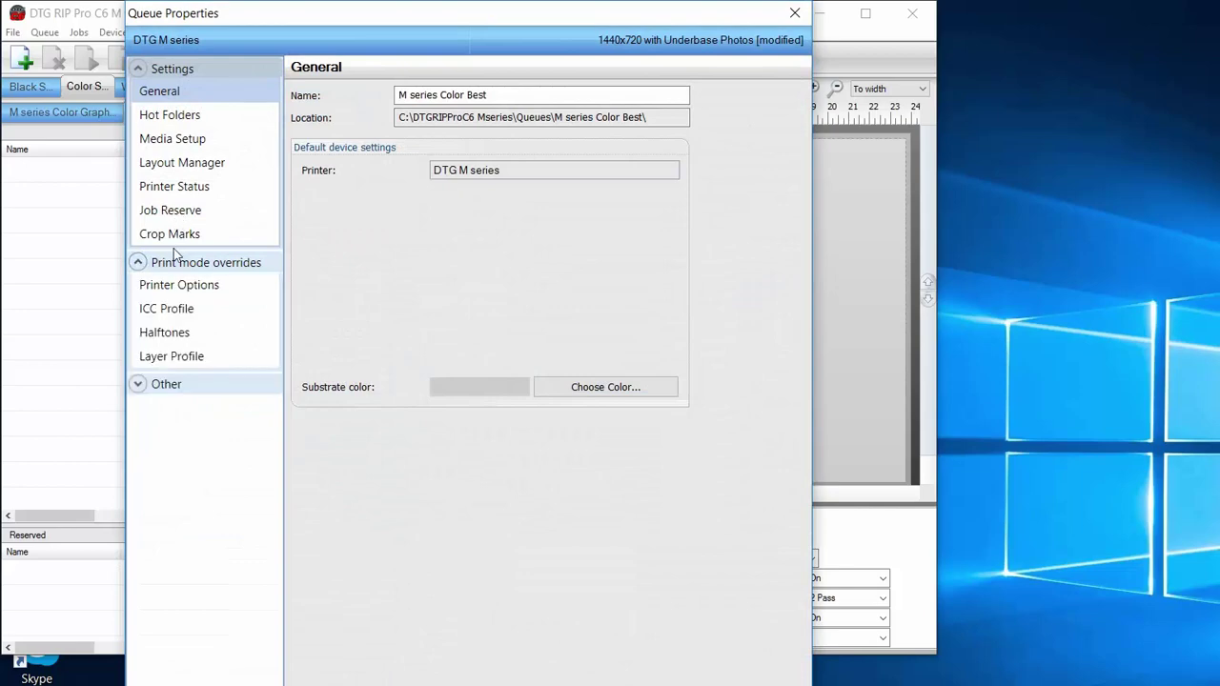
pyautogui.click(157, 286)
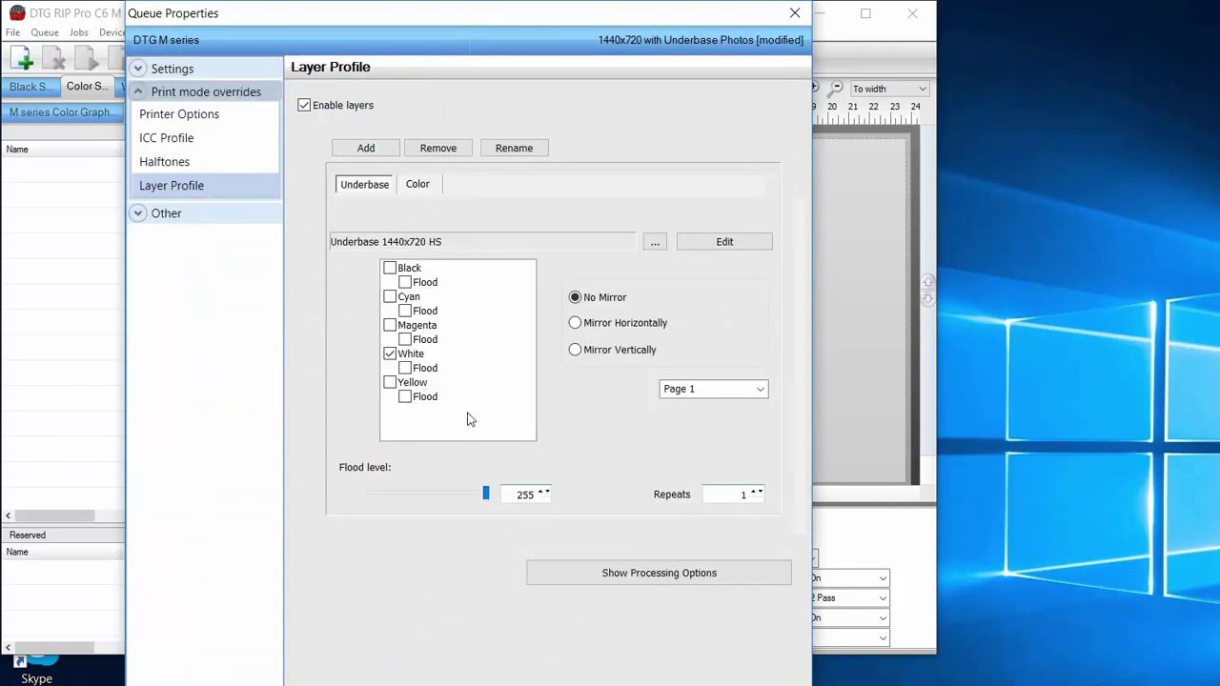
pyautogui.click(659, 573)
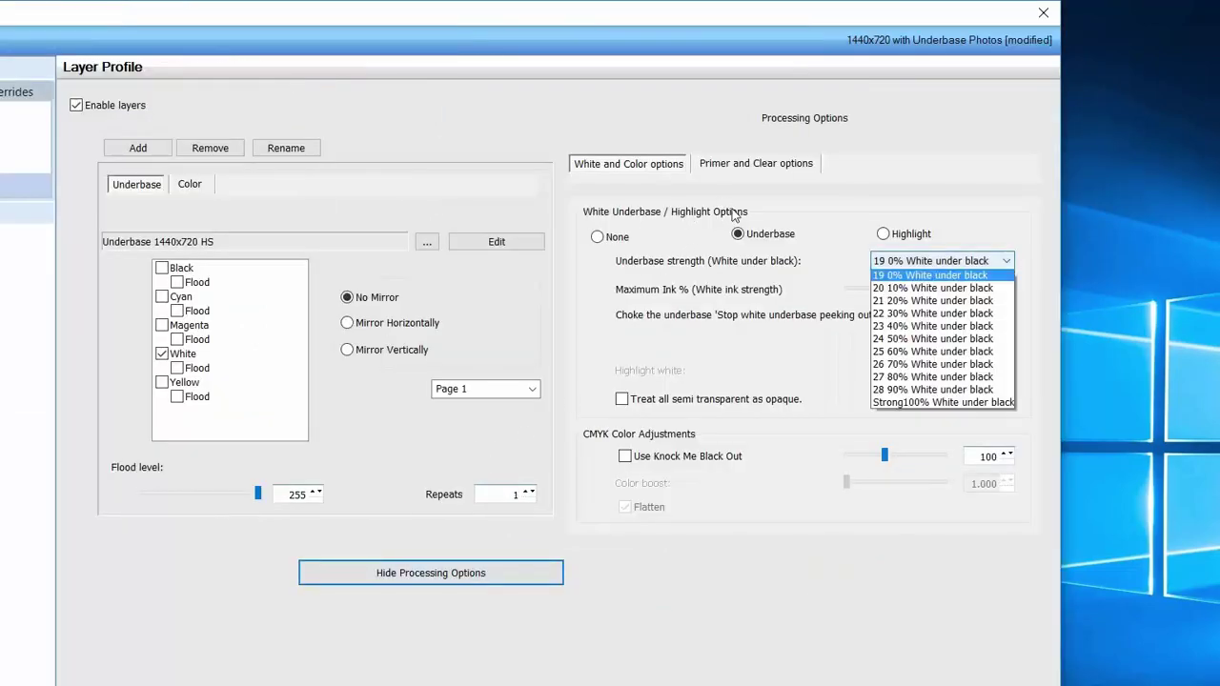
# Set underbase strength to 24 50% White under black and maximum ink to 100
pyautogui.click(745, 456)
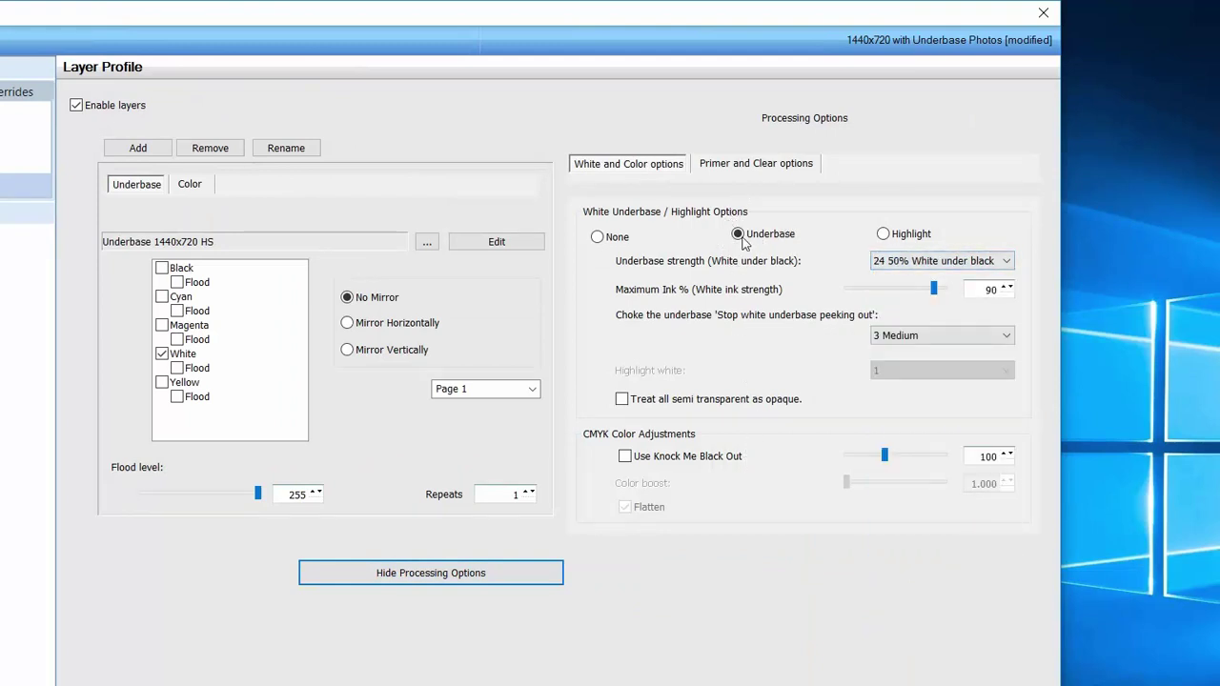
pyautogui.press('Tab')
pyautogui.write('100')
pyautogui.press('Tab')
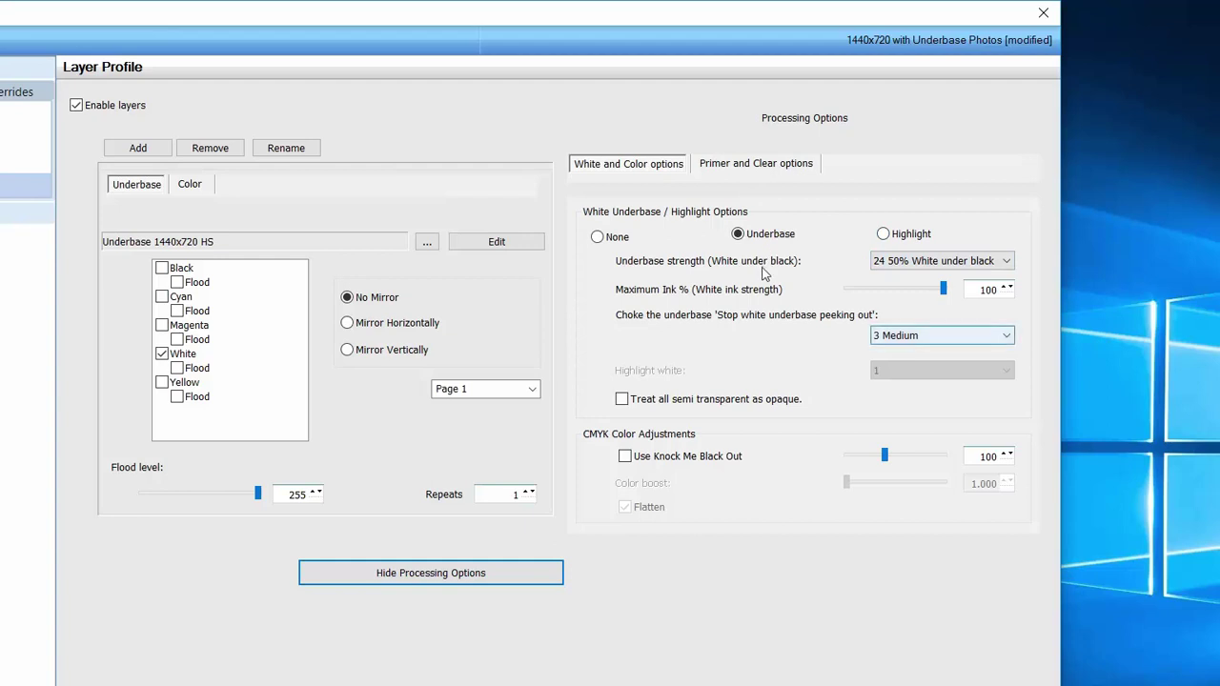
# Set the underbase choke to 5 Maximum
pyautogui.hotkey('alt', 'Down')
pyautogui.press('Down')
pyautogui.press('Down')
pyautogui.press('Down')
pyautogui.press('Return')
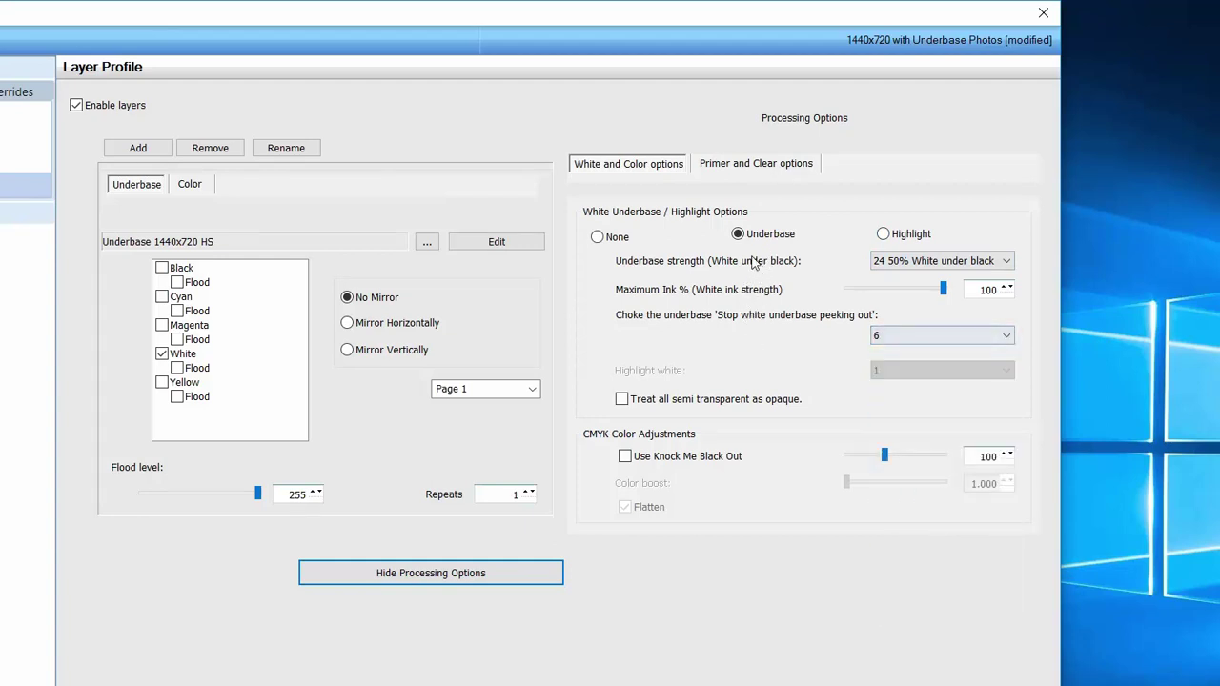
pyautogui.hotkey('alt', 'Down')
pyautogui.press('Up')
pyautogui.press('Down')
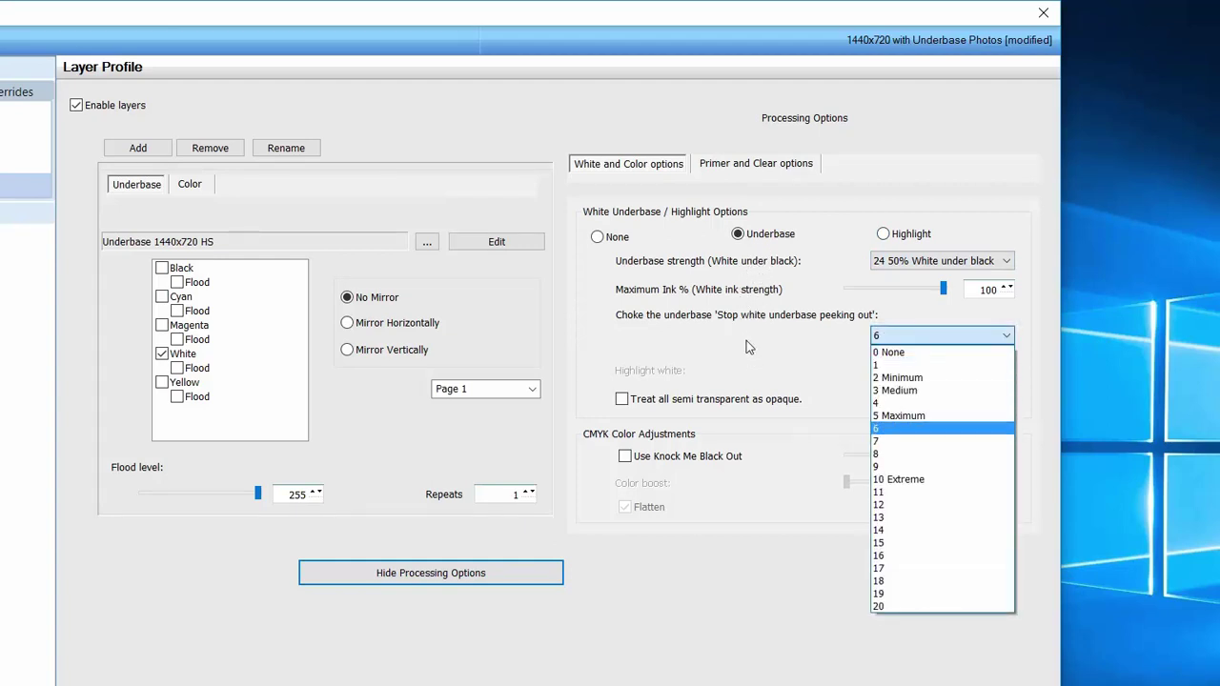
pyautogui.press('Up')
pyautogui.press('Return')
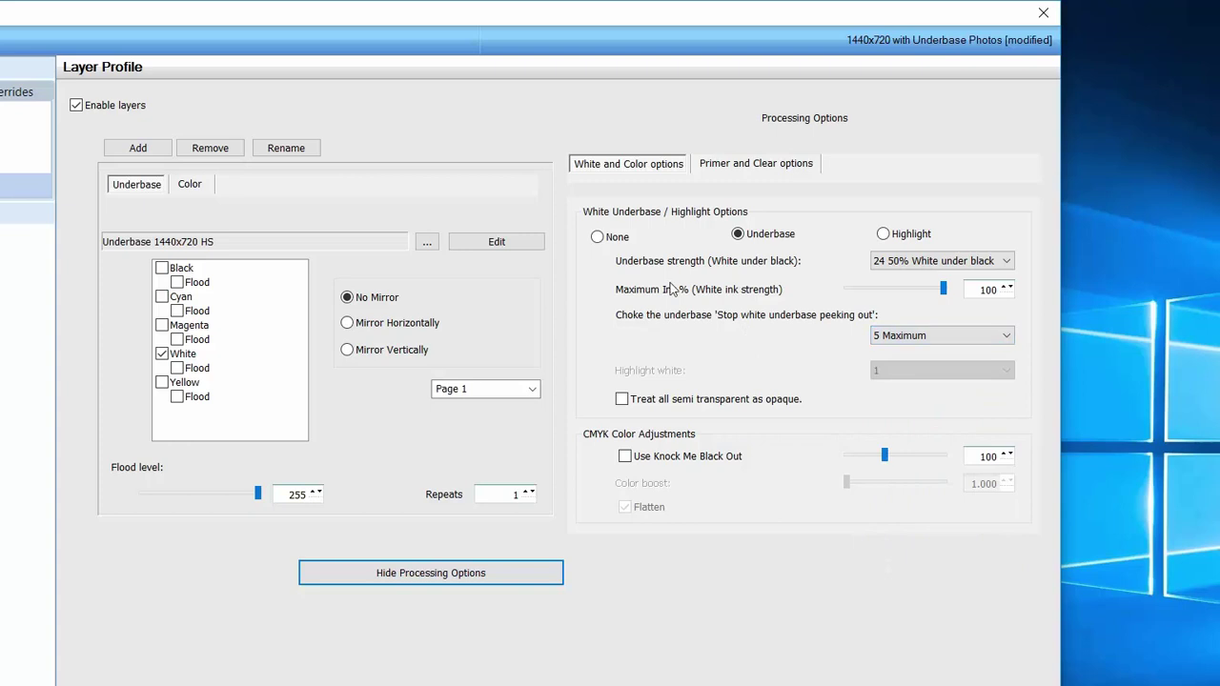
pyautogui.click(191, 186)
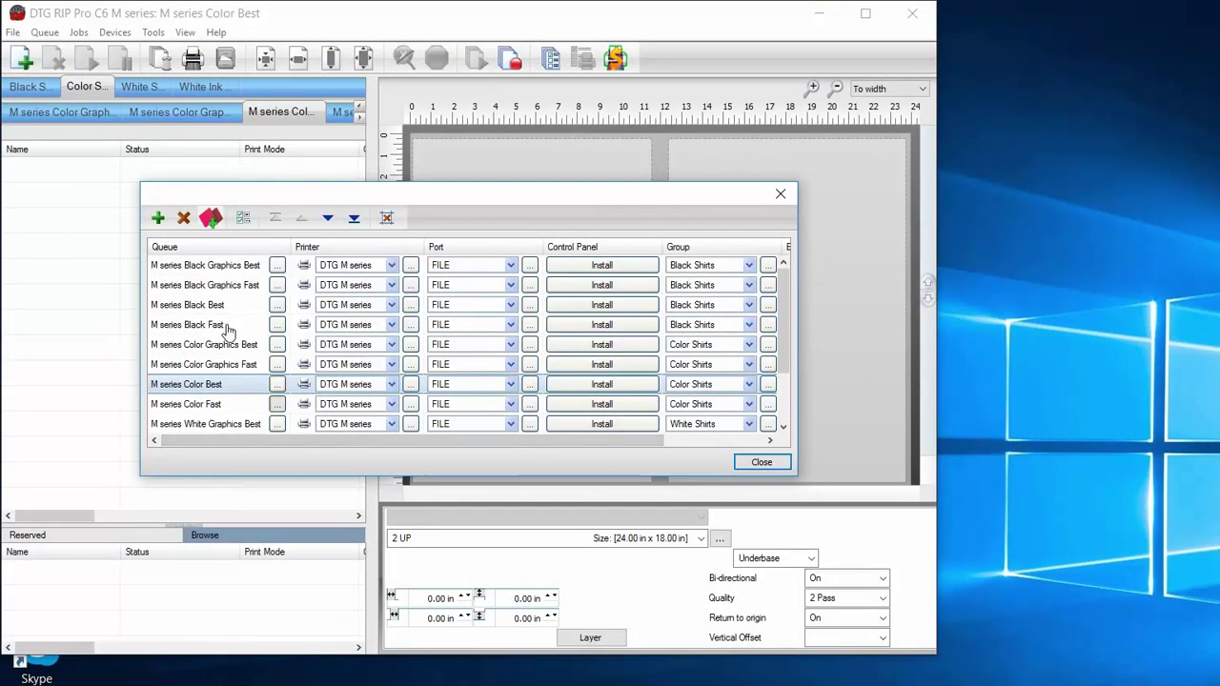
# Open the M series Color Fast queue's Layer Profile page with its underbase processing options shown
pyautogui.click(276, 404)
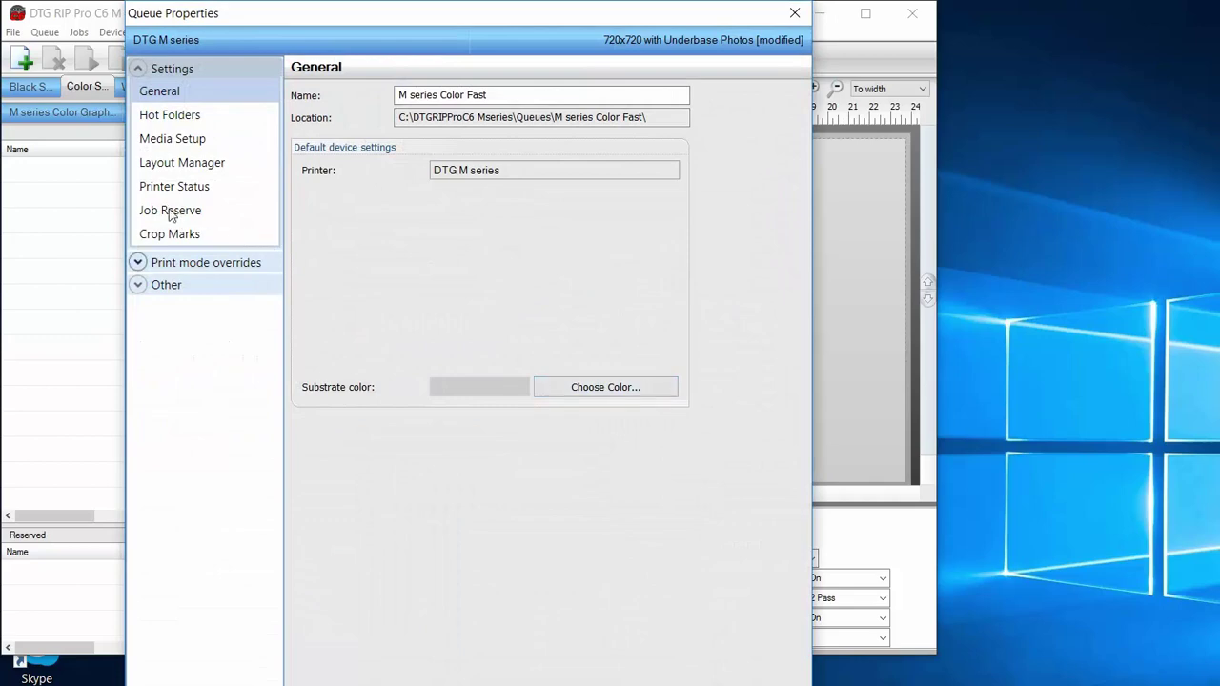
pyautogui.click(162, 262)
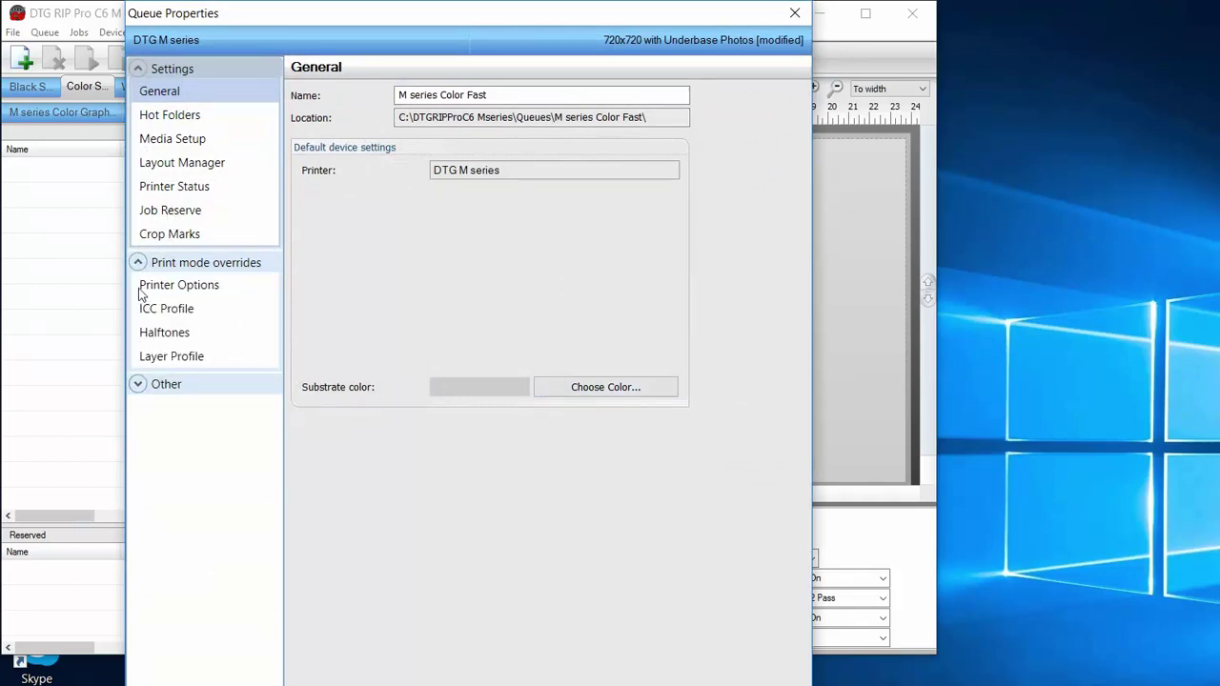
pyautogui.click(172, 356)
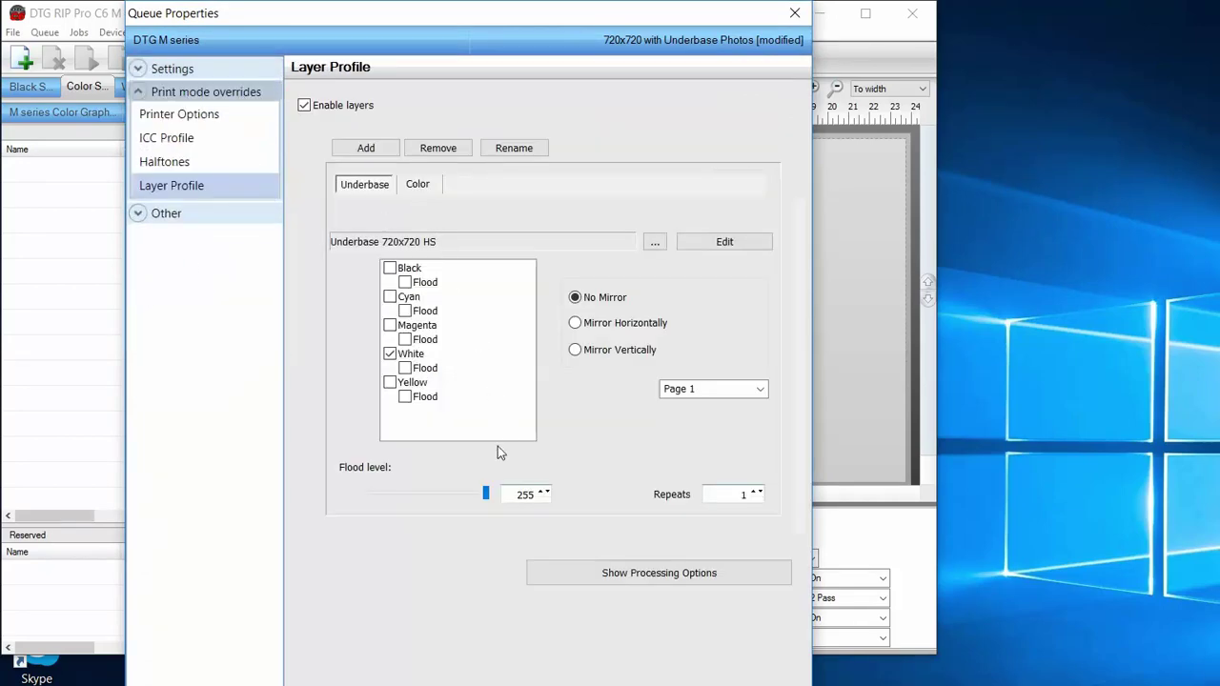
pyautogui.click(619, 573)
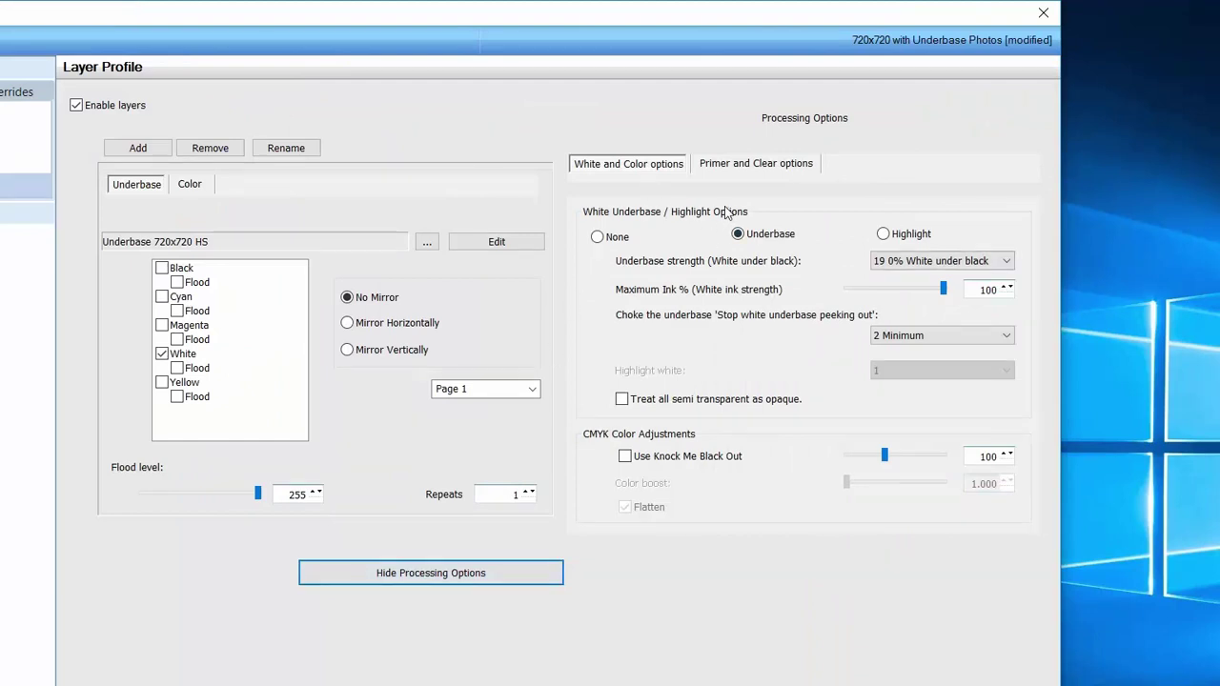
# Set the underbase strength to 24 50% White under black
pyautogui.hotkey('alt', 'Down')
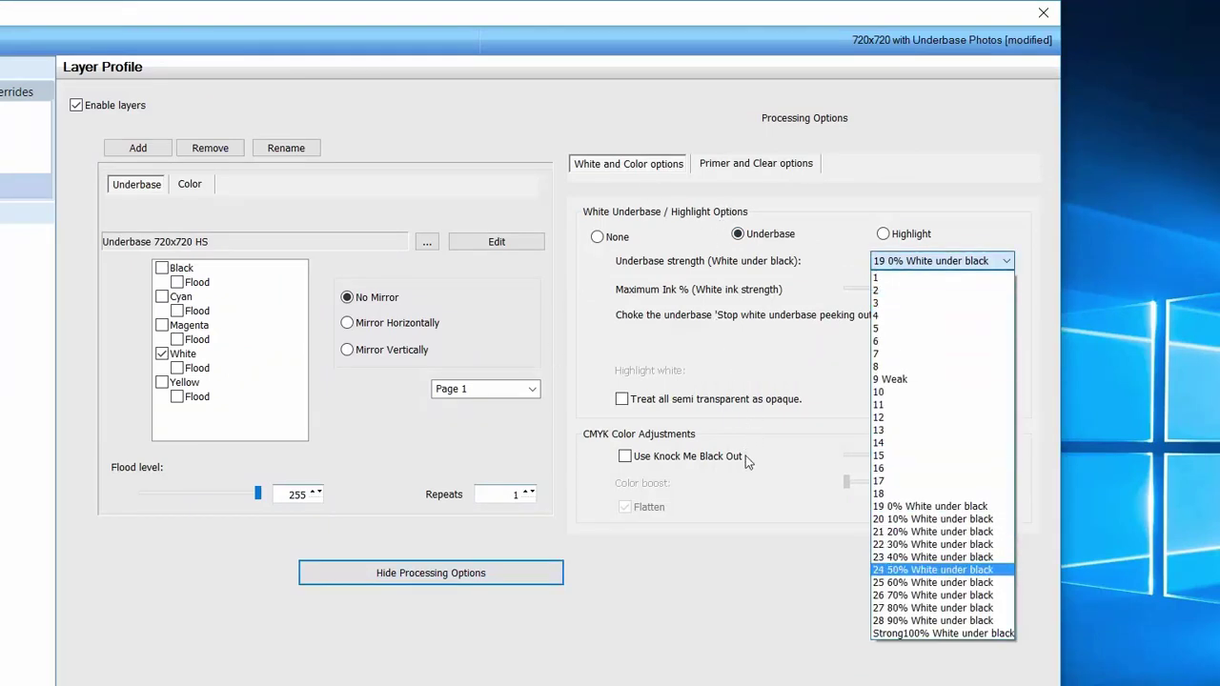
pyautogui.press('Return')
pyautogui.press('Tab')
pyautogui.press('Tab')
# Choose 5 Maximum as the underbase choke and close the queue properties, keeping changes
pyautogui.hotkey('alt', 'Down')
pyautogui.press('Down')
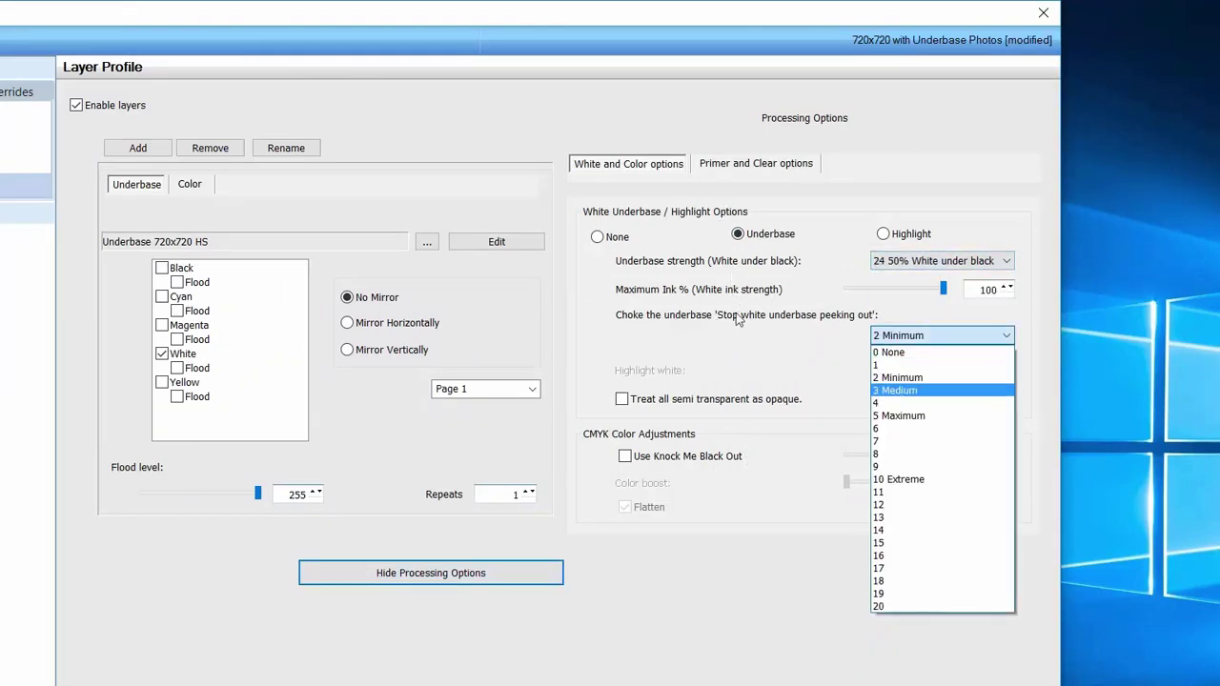
pyautogui.press('Down')
pyautogui.press('Down')
pyautogui.press('Down')
pyautogui.press('Up')
pyautogui.press('Return')
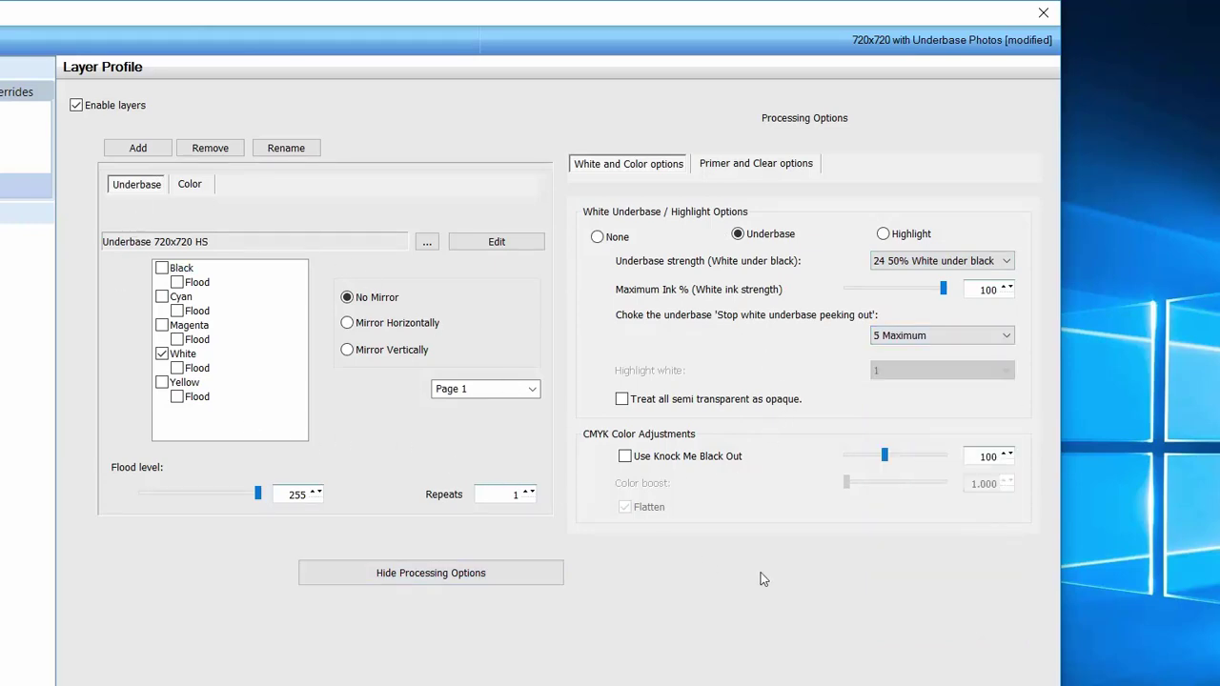
pyautogui.press('Return')
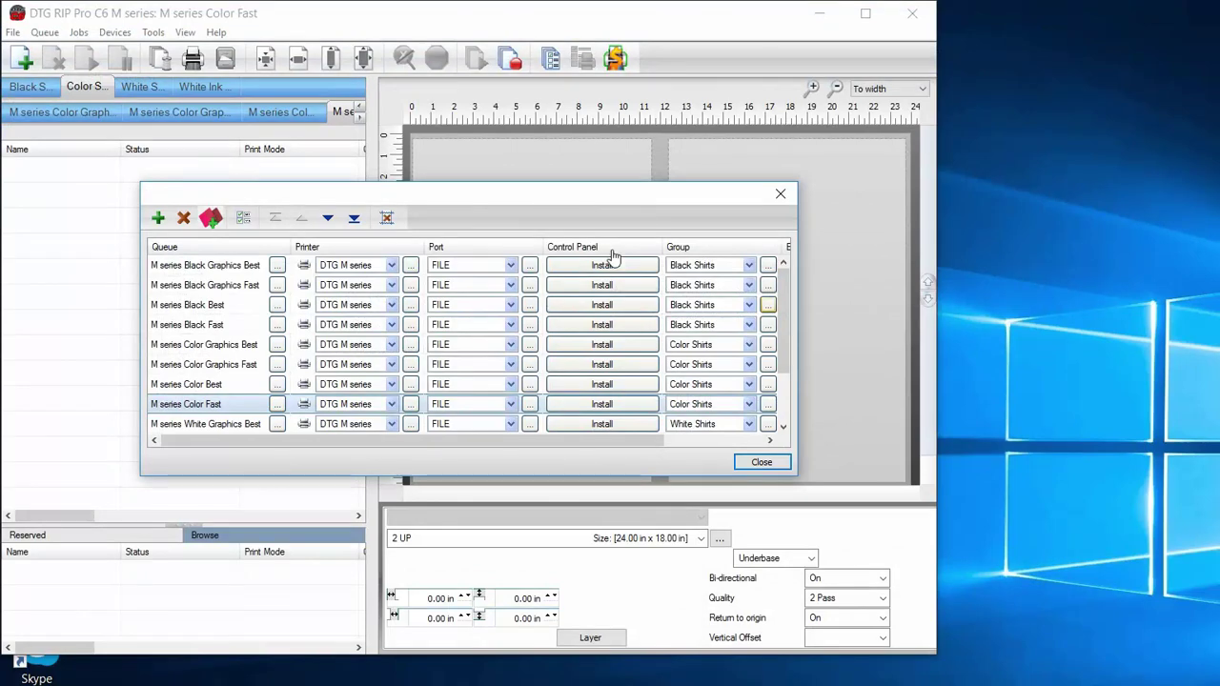
# After briefly checking White Graphics Fast, open the M series White Graphics Best queue properties
pyautogui.scroll(-2, 624, 295)
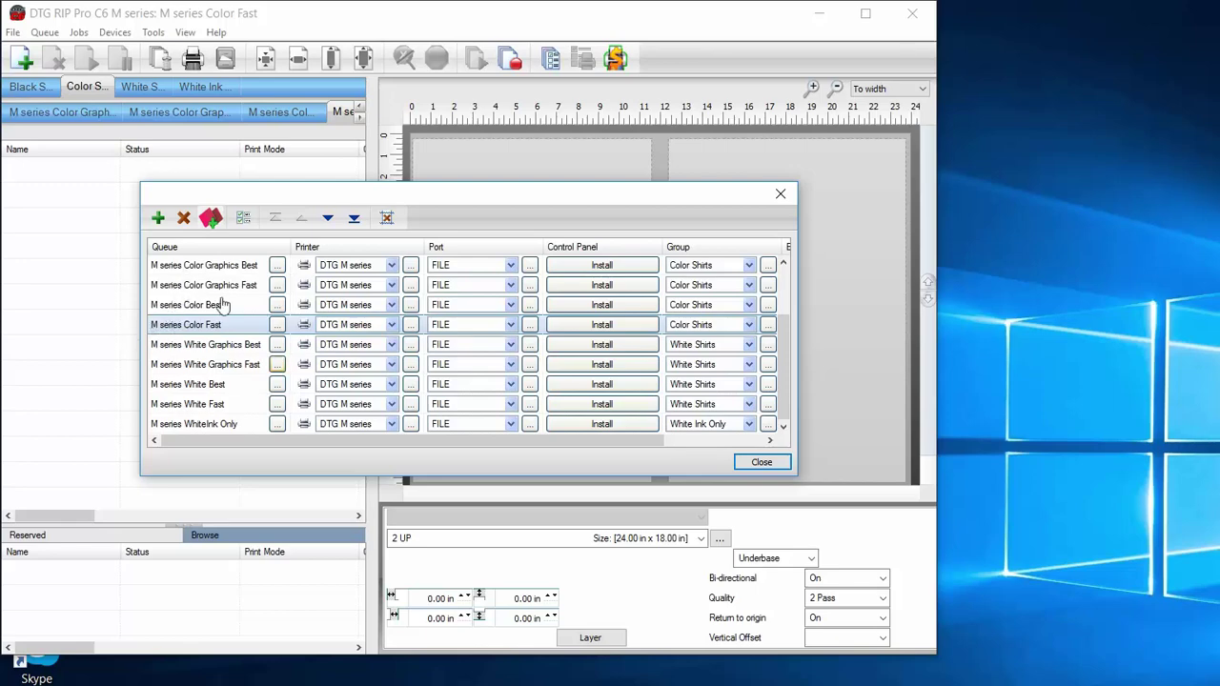
pyautogui.press('Down')
pyautogui.press('Down')
pyautogui.press('Return')
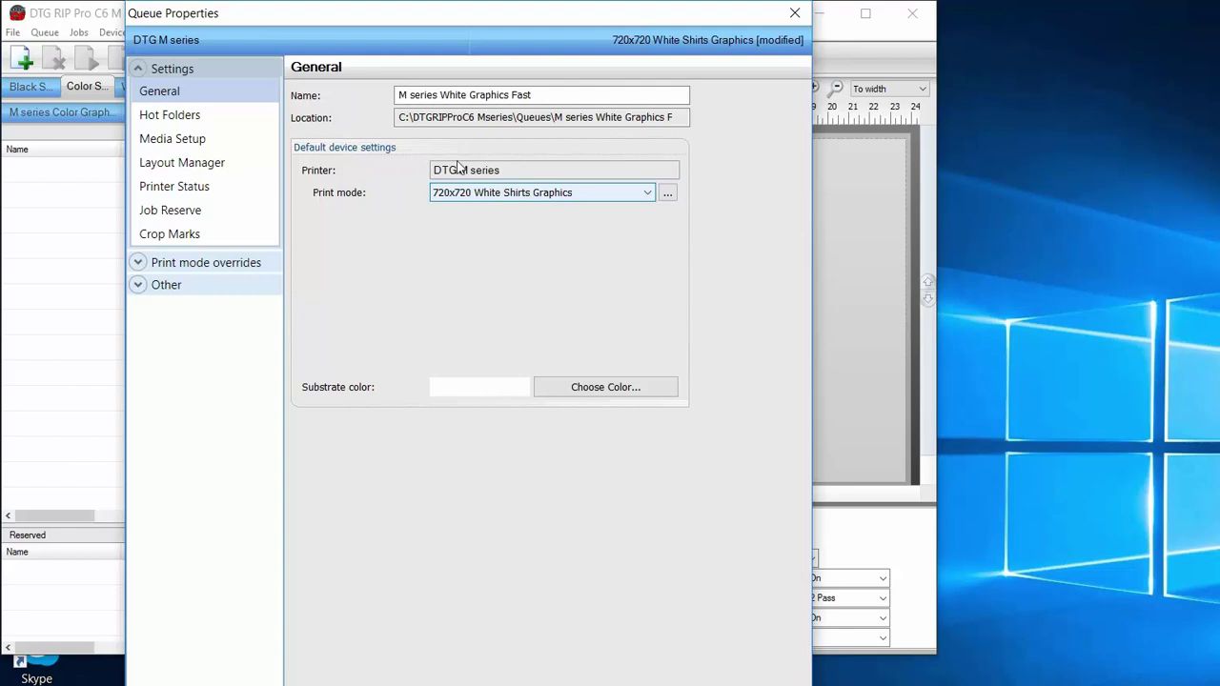
pyautogui.press('Escape')
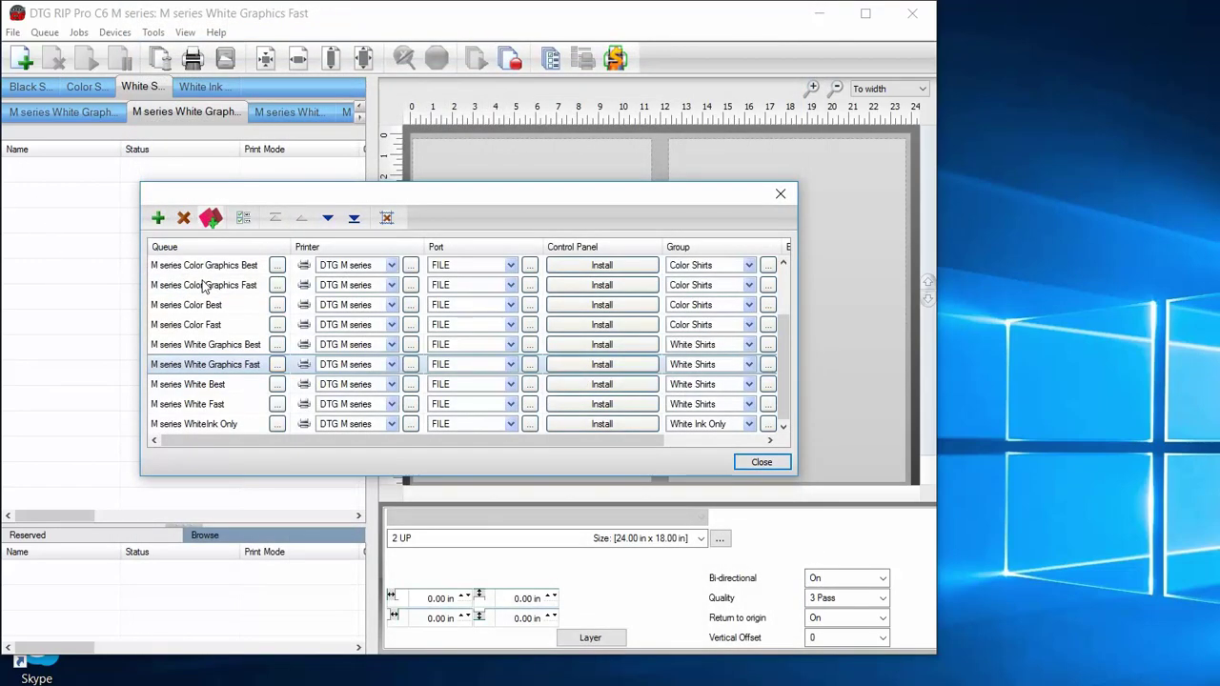
pyautogui.press('Up')
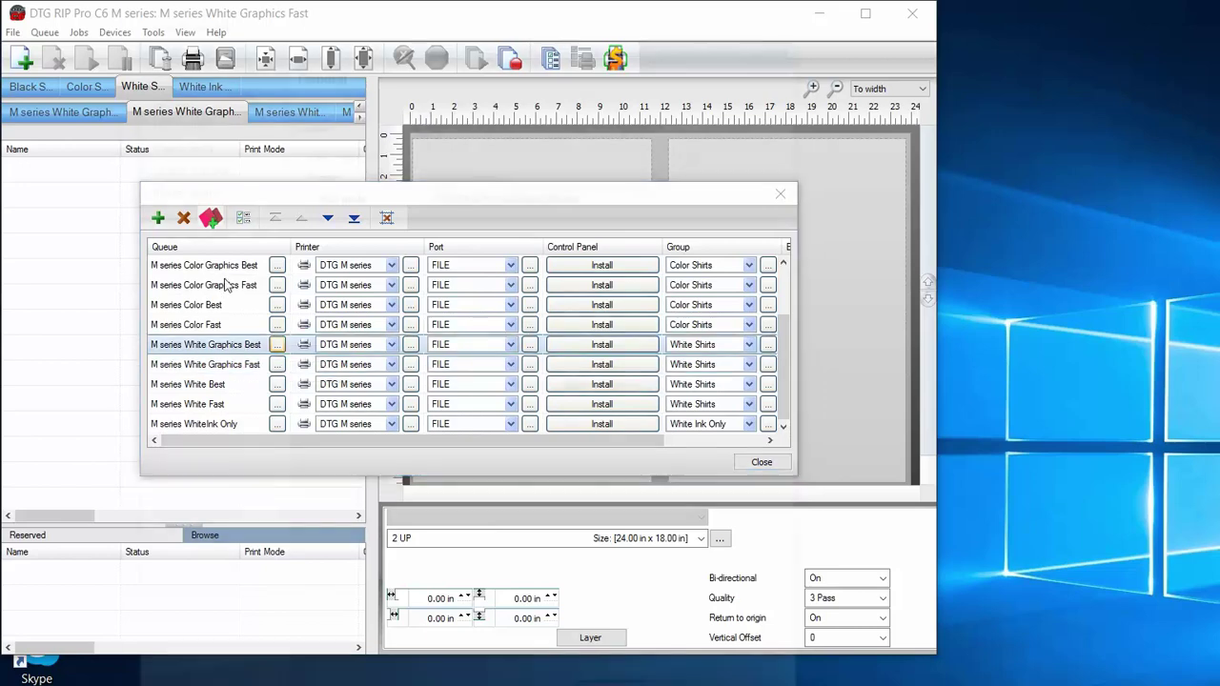
pyautogui.press('Return')
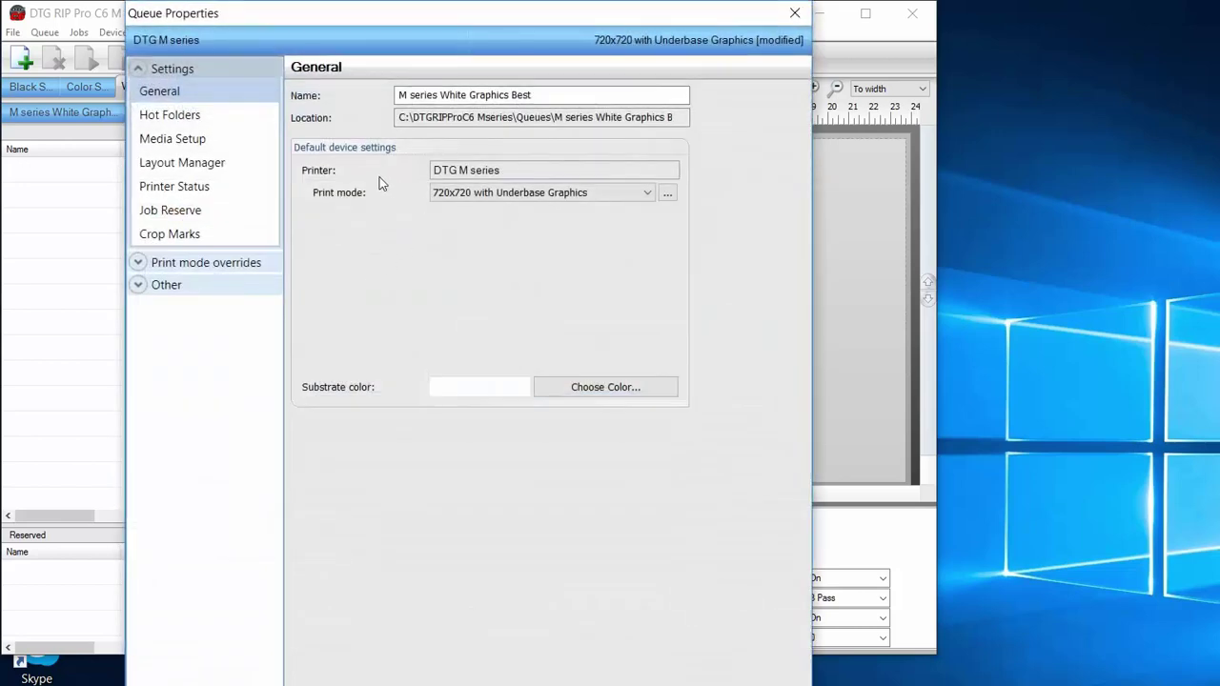
# Set the queue's print mode to 1440x720 White Shirts Graphics
pyautogui.press('Tab')
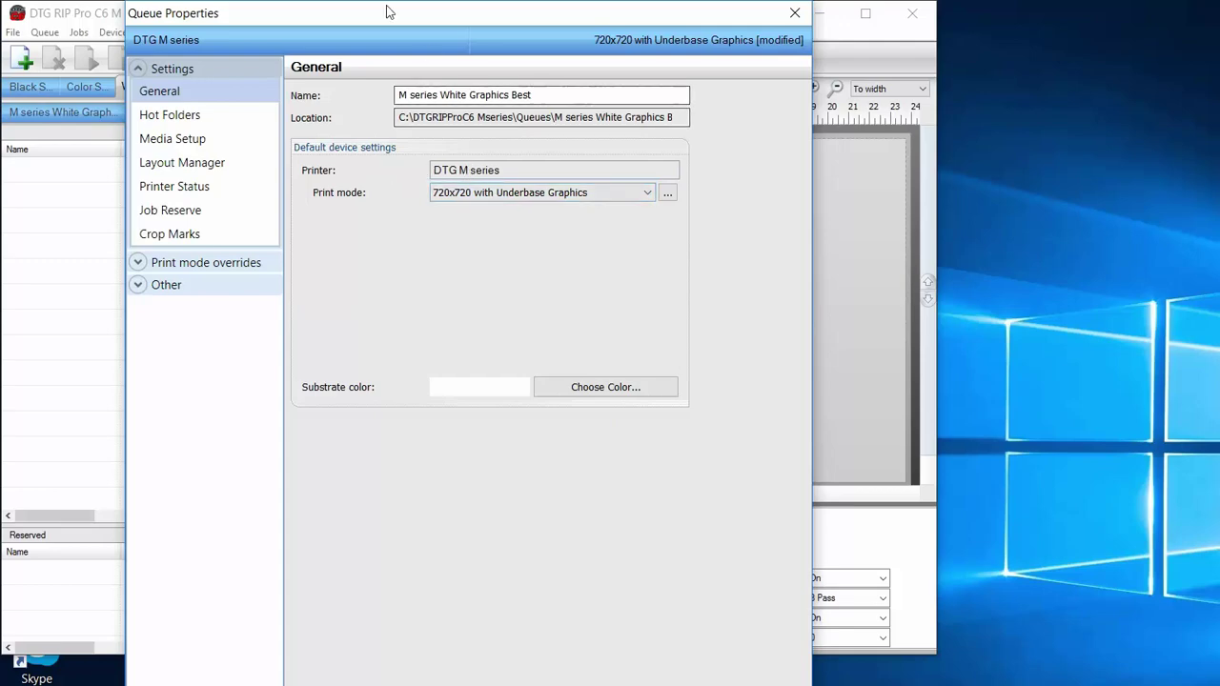
pyautogui.moveTo(487, 15); pyautogui.dragTo(760, 33)
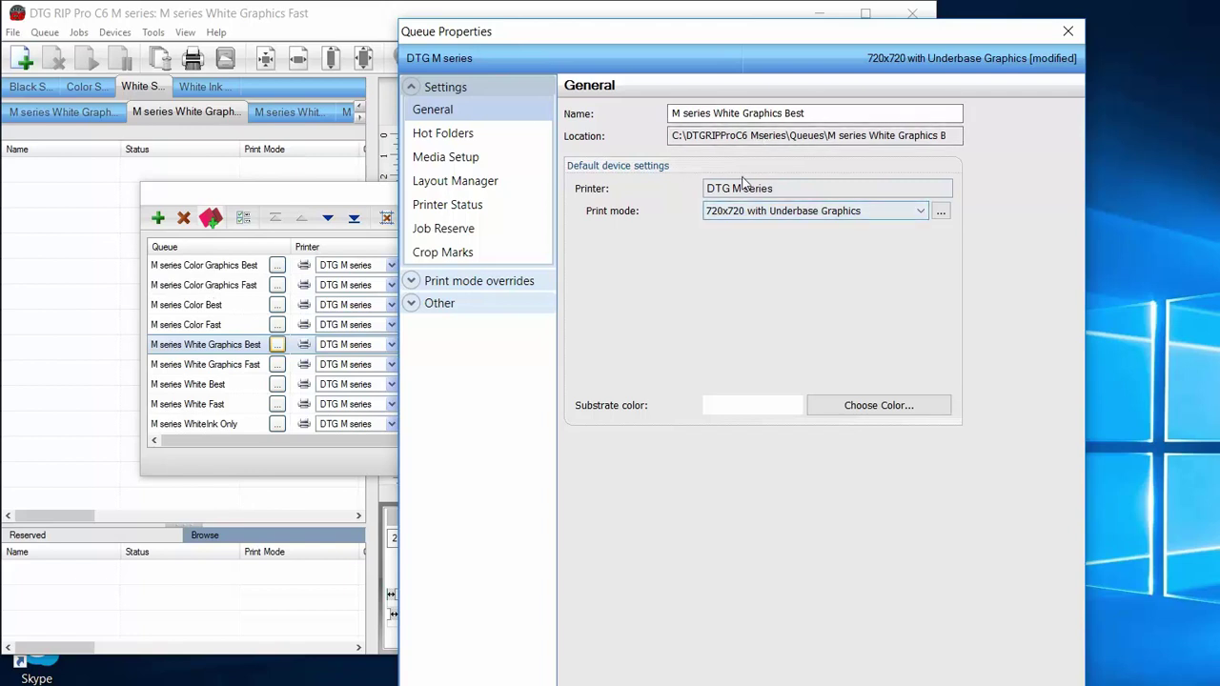
pyautogui.press('Tab')
pyautogui.hotkey('alt', 'Down')
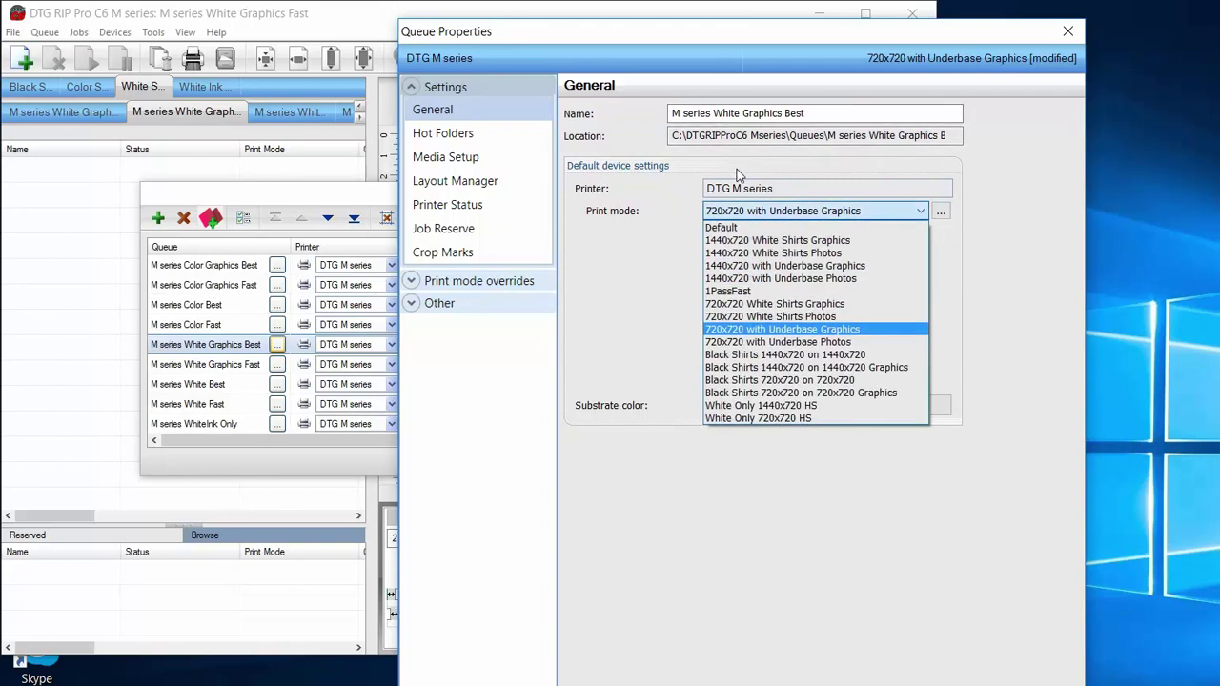
pyautogui.press('Home')
pyautogui.press('Down')
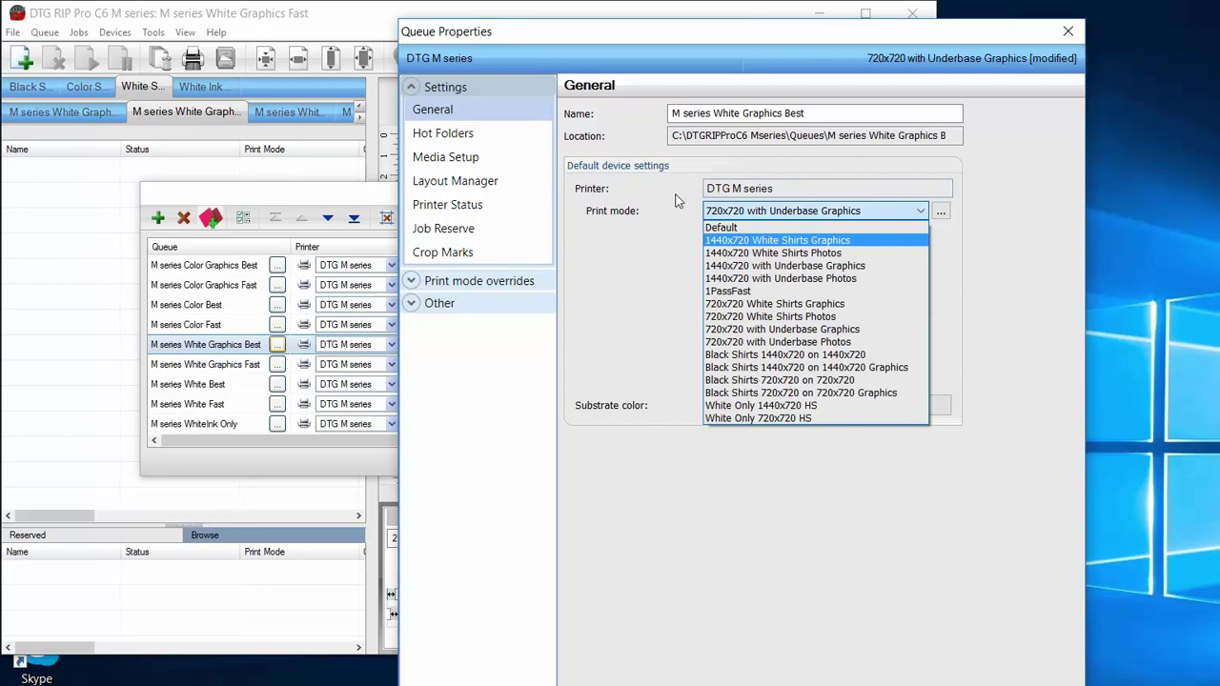
pyautogui.press('Down')
pyautogui.press('Up')
pyautogui.press('Return')
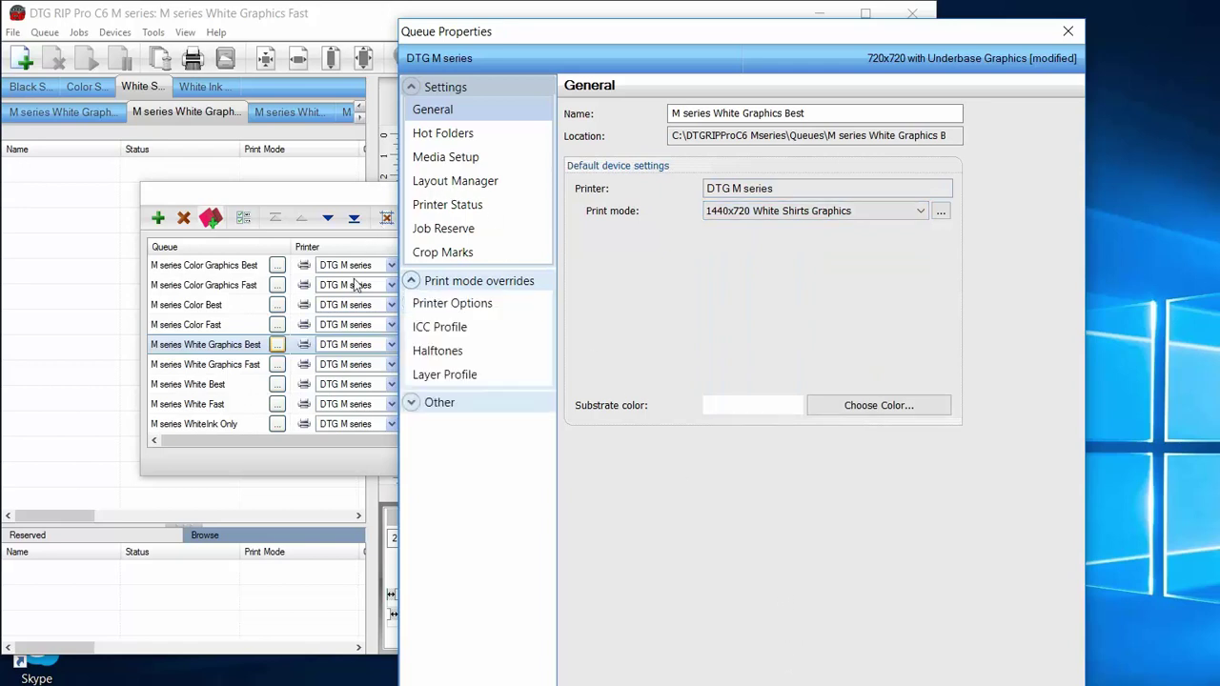
# Review the queue's Layer Profile overrides, then close the queue settings
pyautogui.click(444, 204)
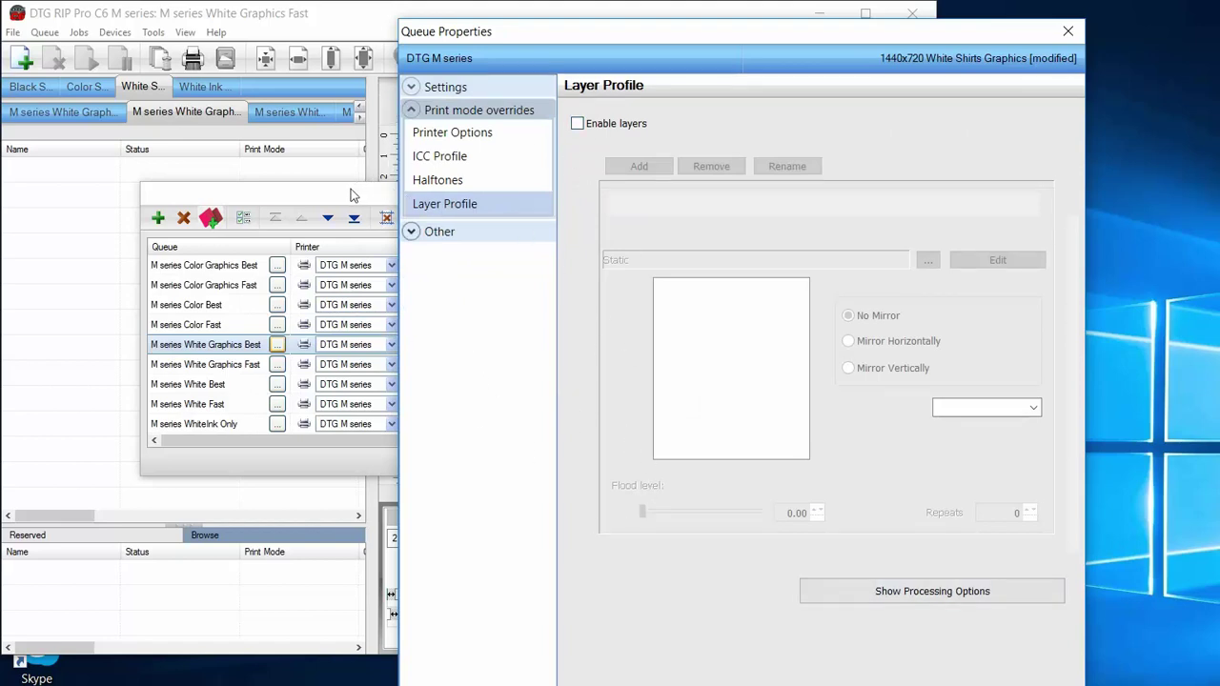
pyautogui.click(411, 87)
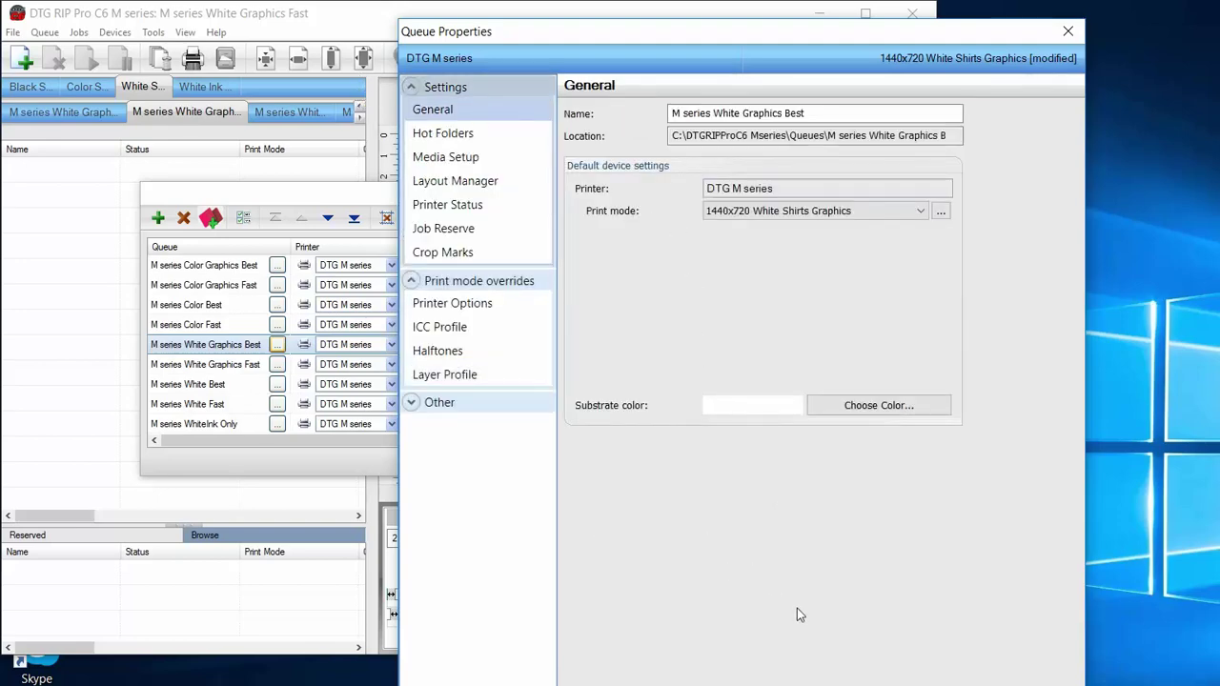
pyautogui.press('Return')
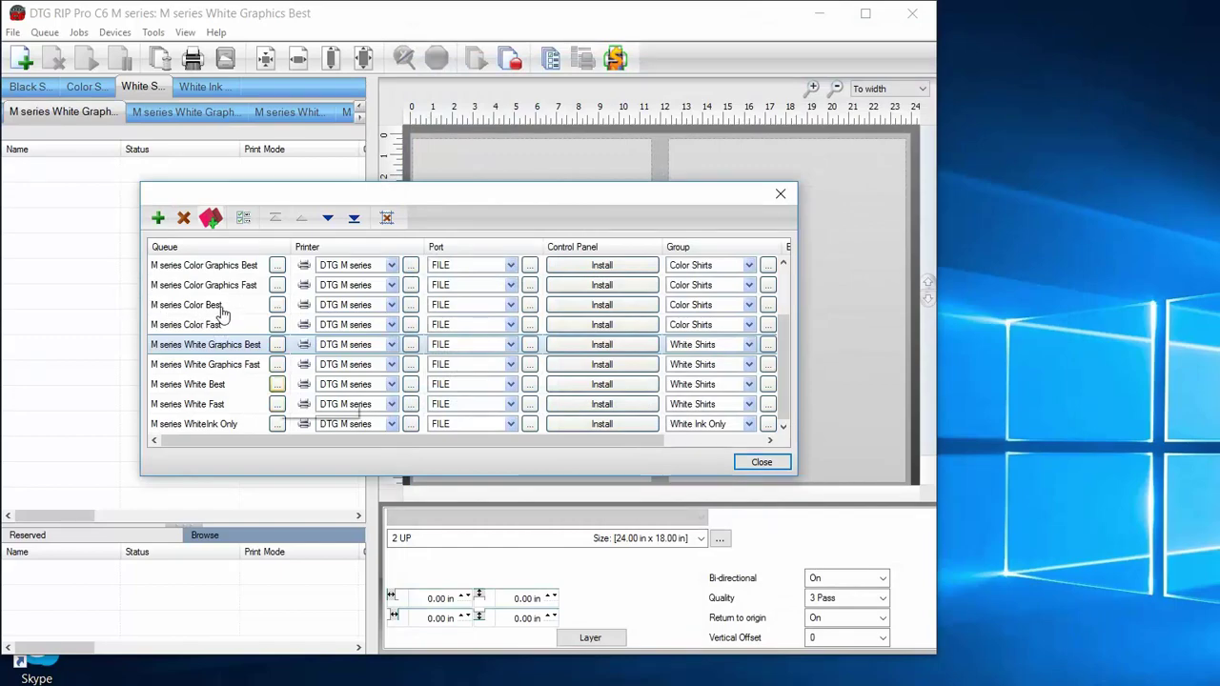
# Give the M series White Best queue the 1440x720 White Shirts Photos print mode
pyautogui.doubleClick(205, 384)
pyautogui.press('Tab')
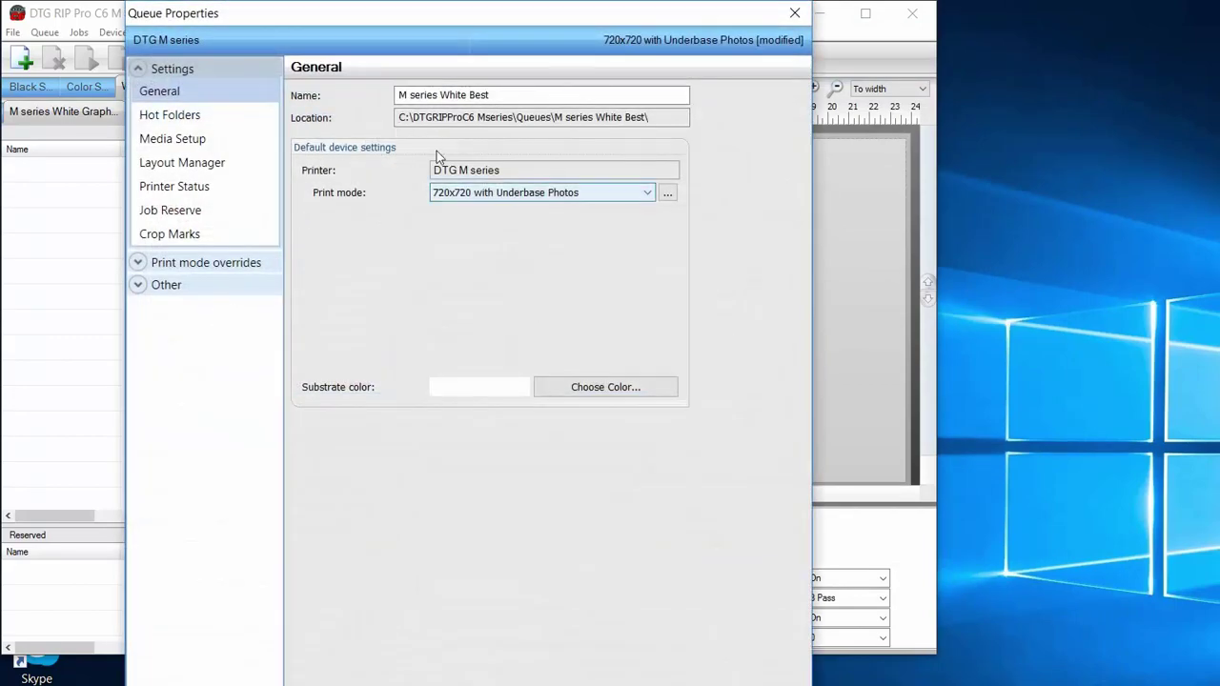
pyautogui.hotkey('alt', 'Down')
pyautogui.press('Home')
pyautogui.press('Return')
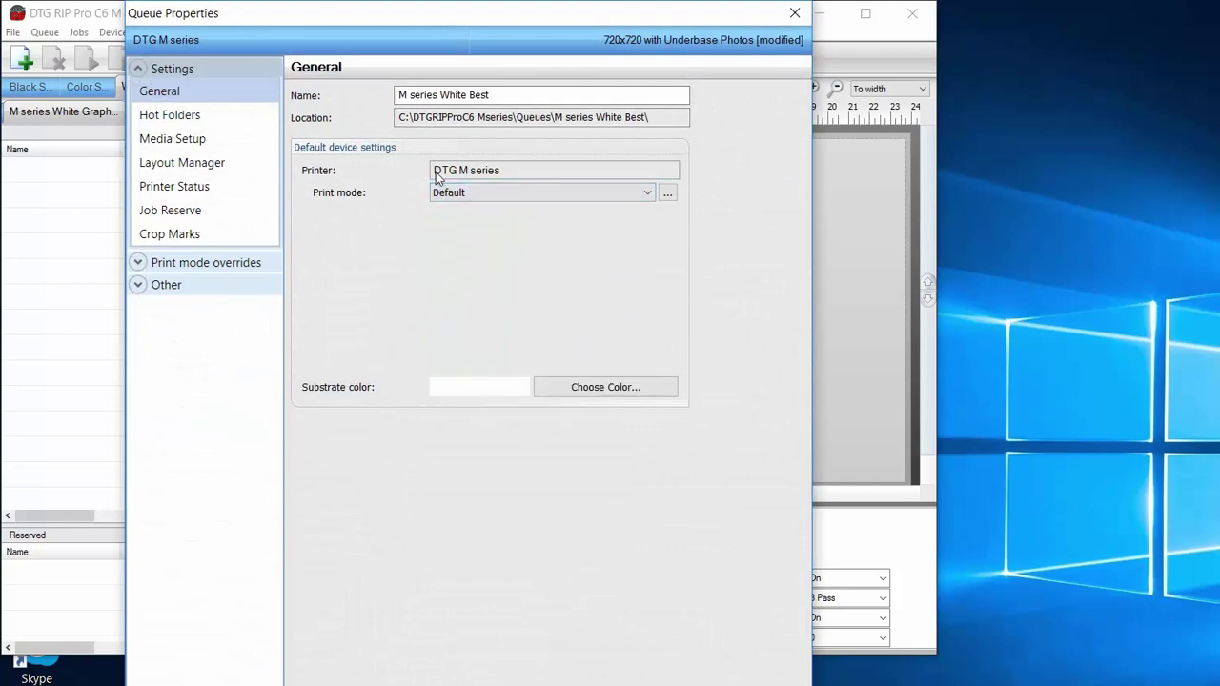
pyautogui.hotkey('alt', 'Down')
pyautogui.press('Down')
pyautogui.press('Down')
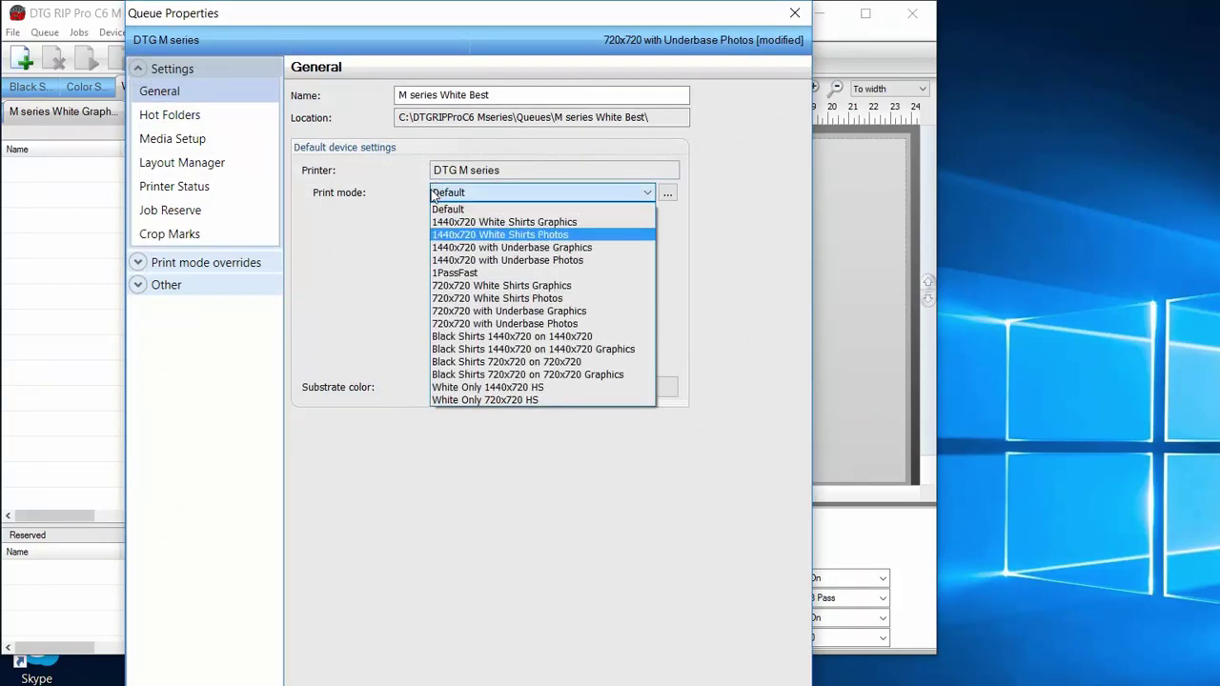
pyautogui.press('Return')
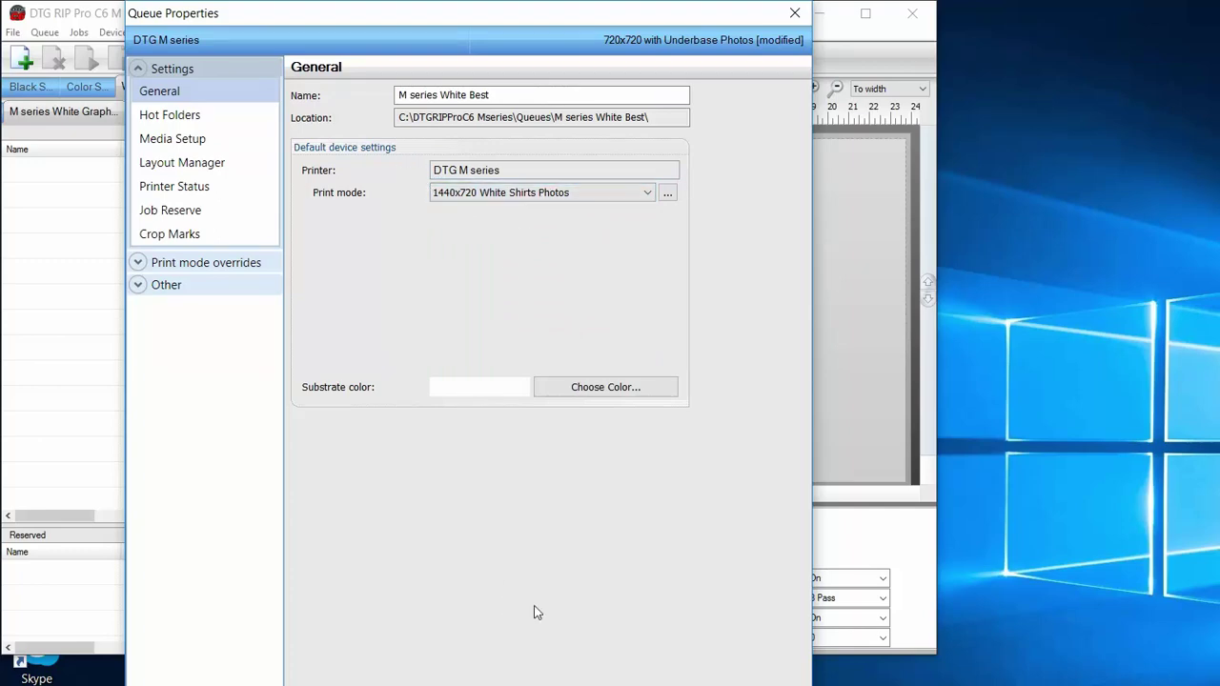
pyautogui.press('Return')
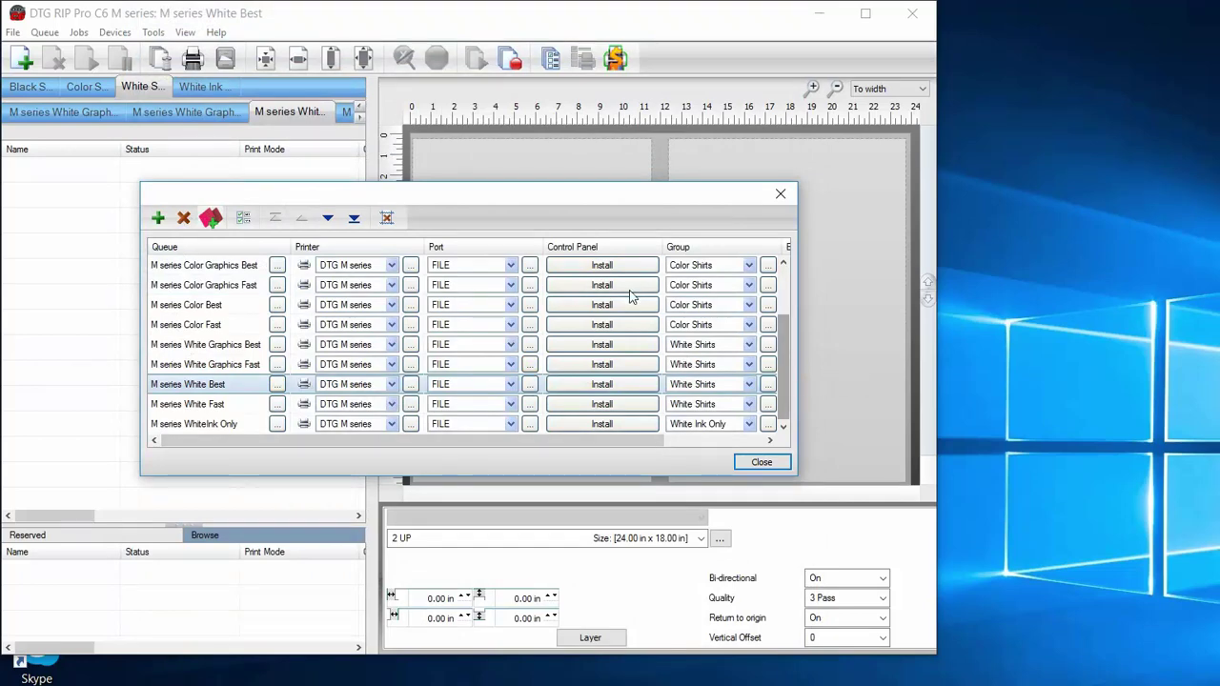
# Close Manage Queues and enlarge the main window
pyautogui.scroll(2, 634, 290)
pyautogui.scroll(-2, 613, 308)
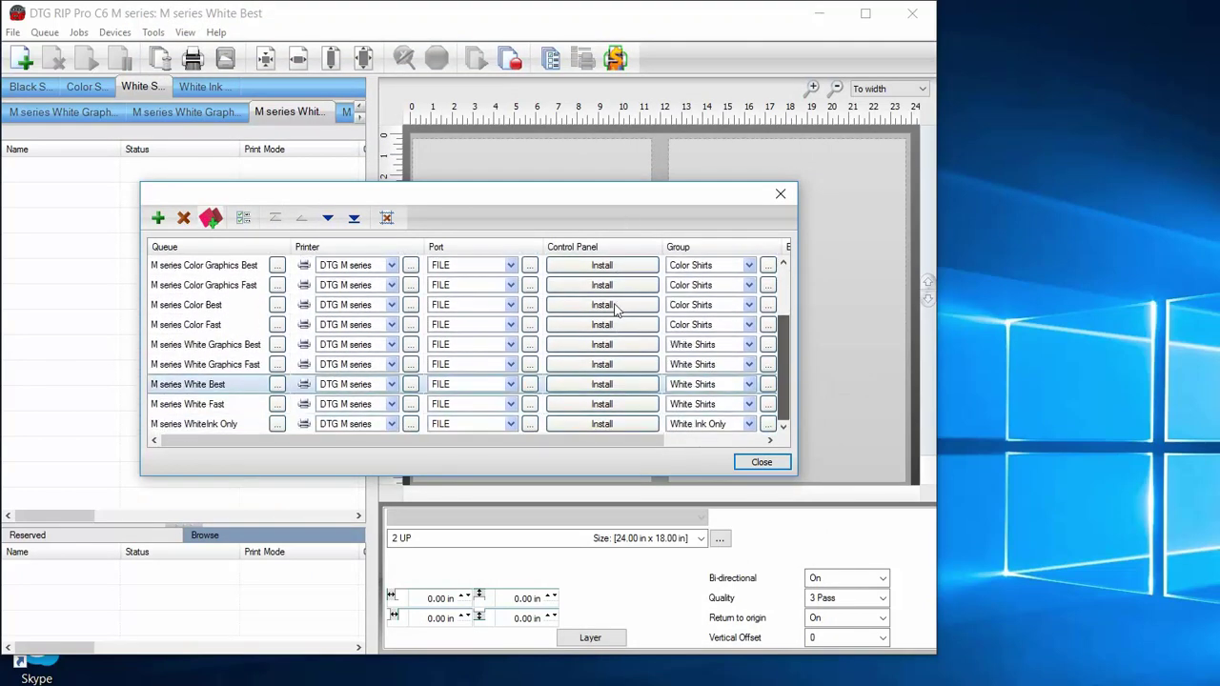
pyautogui.scroll(2, 615, 308)
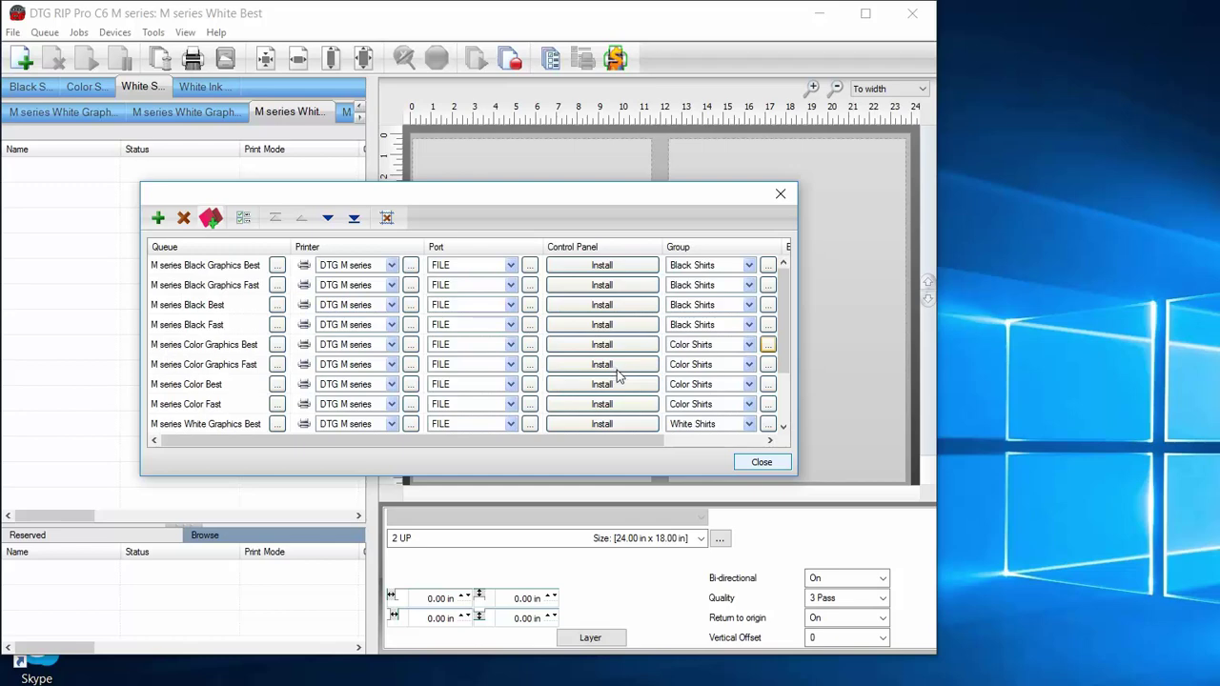
pyautogui.press('Escape')
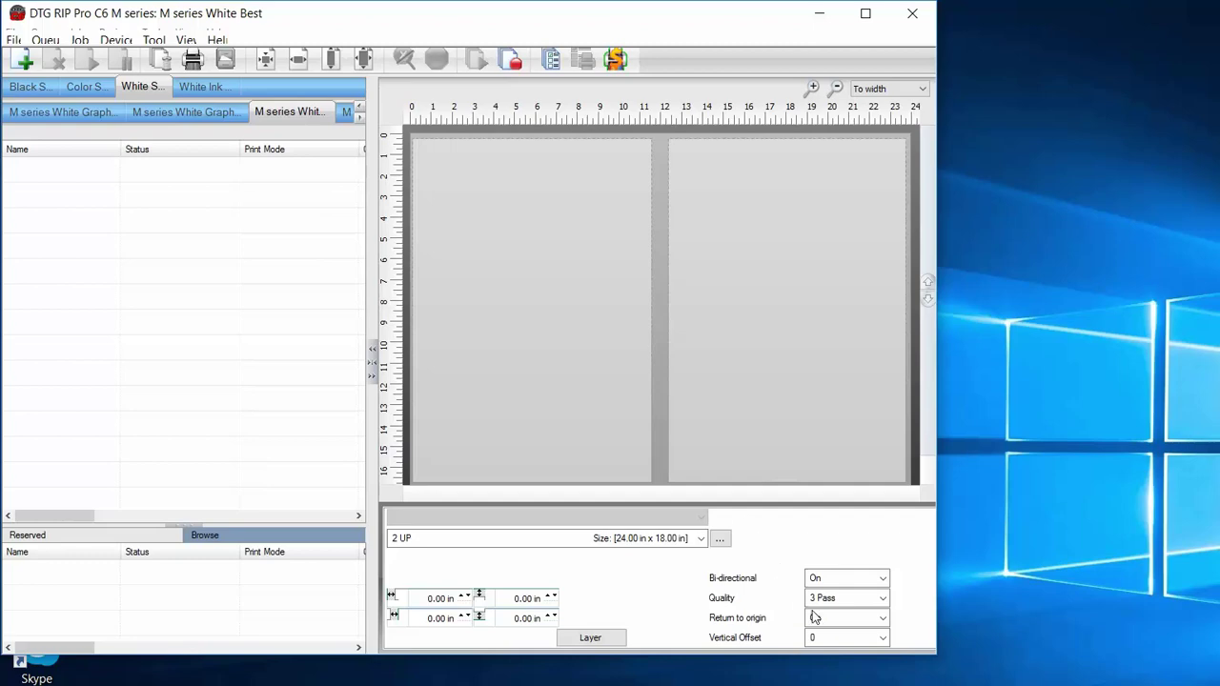
pyautogui.moveTo(754, 530); pyautogui.dragTo(934, 684)
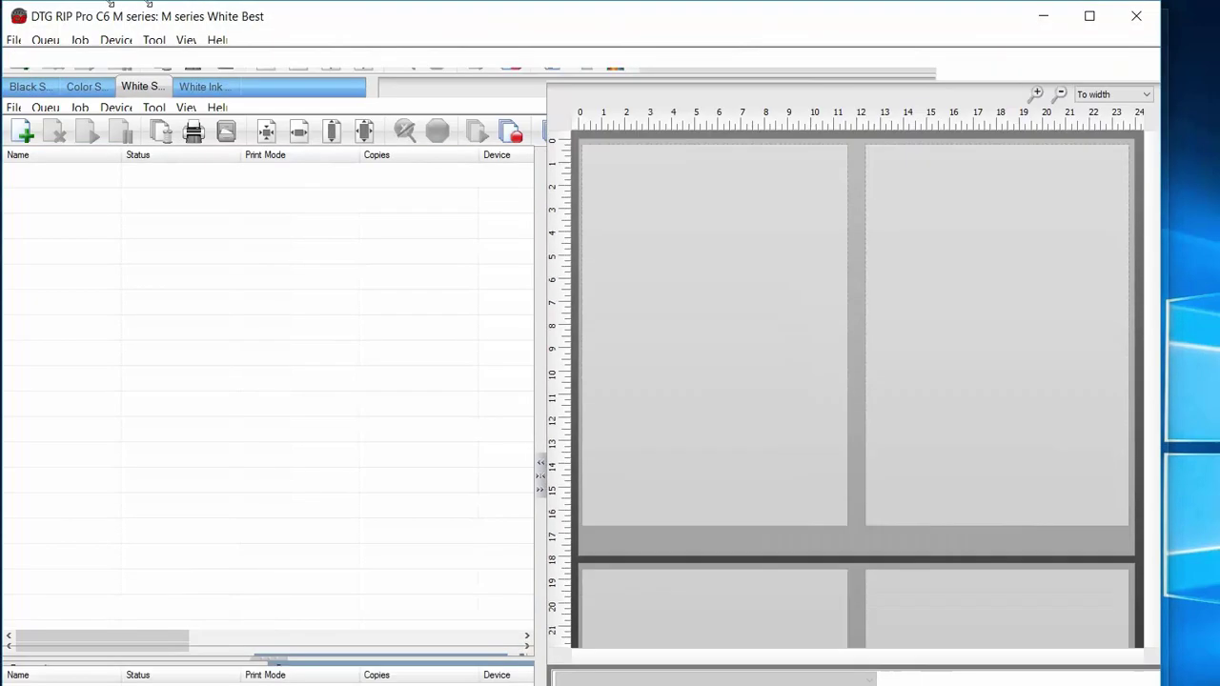
# Look over the Queue menu commands, then open the Job menu
pyautogui.click(33, 39)
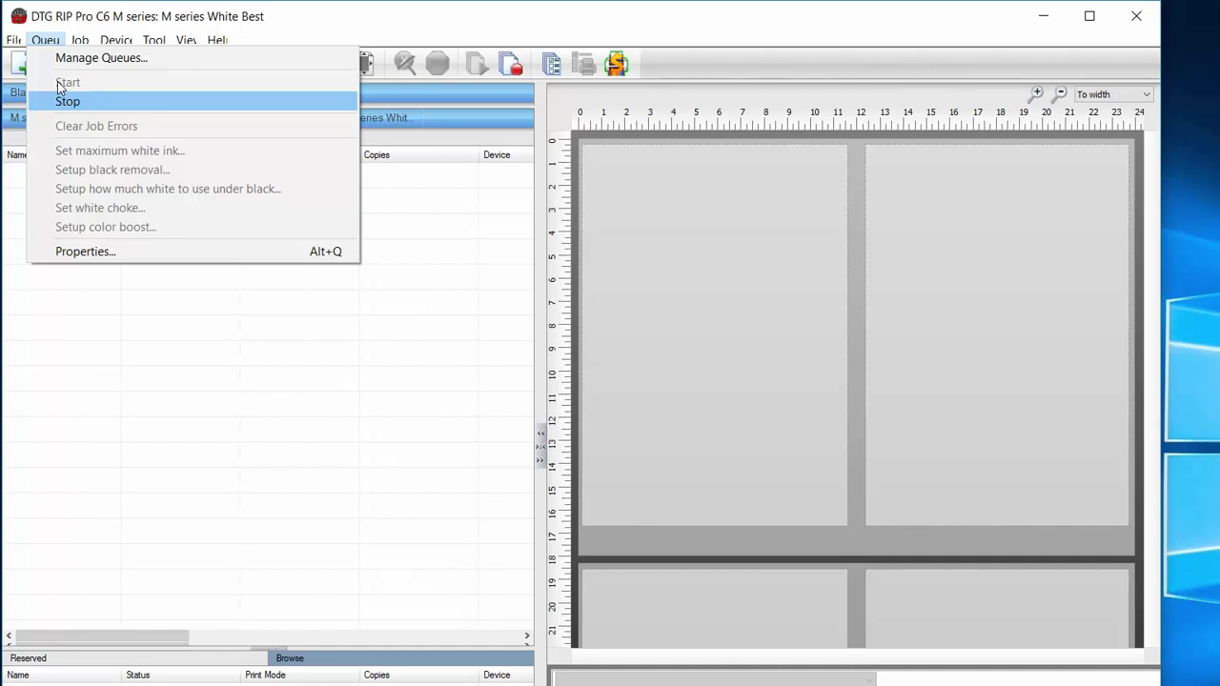
pyautogui.click(148, 270)
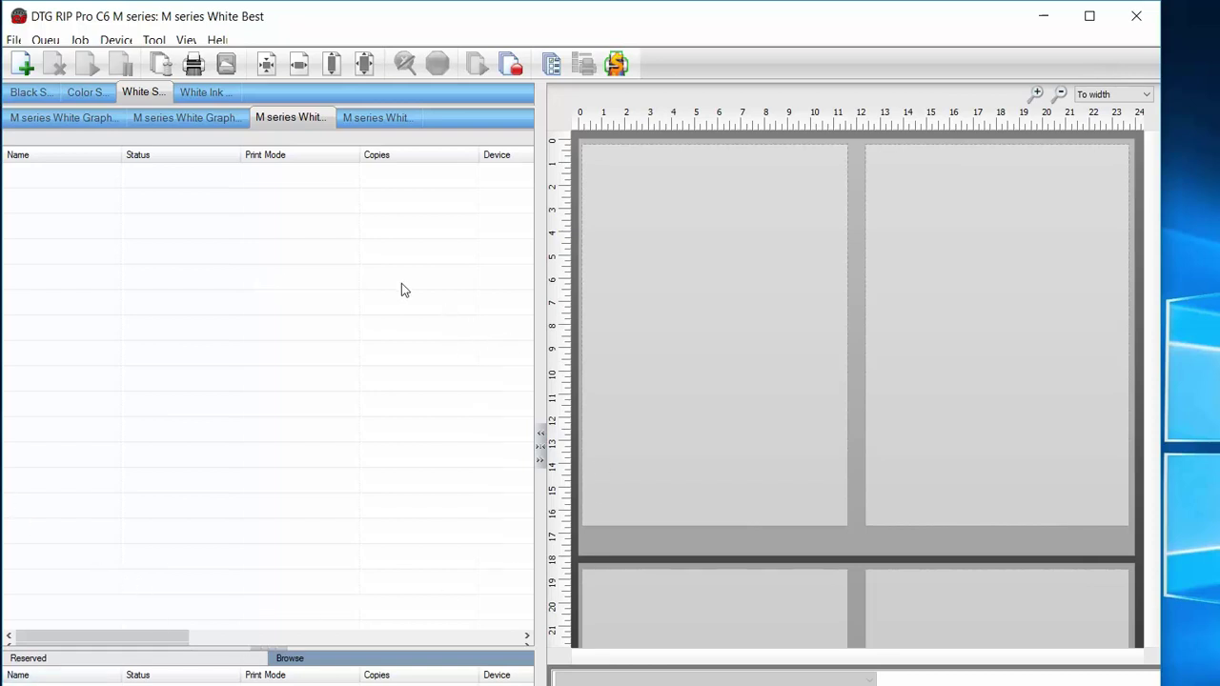
pyautogui.click(63, 38)
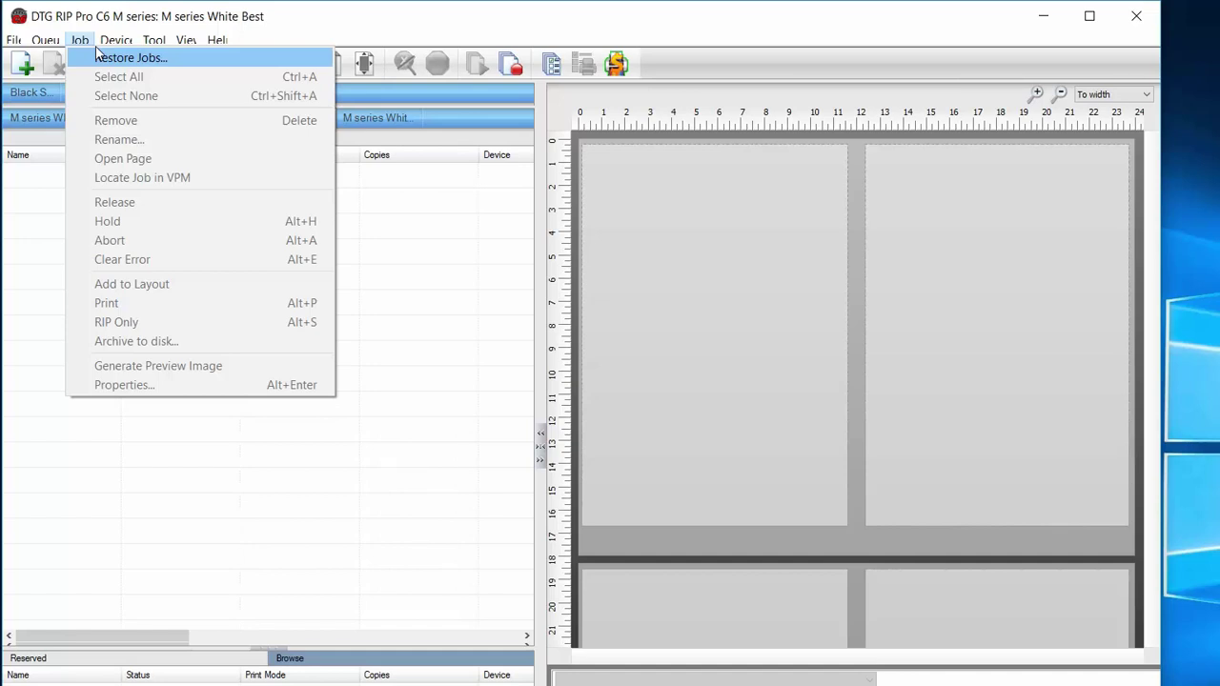
# Close and reopen the Job menu, then move across to the Device menu
pyautogui.click(353, 218)
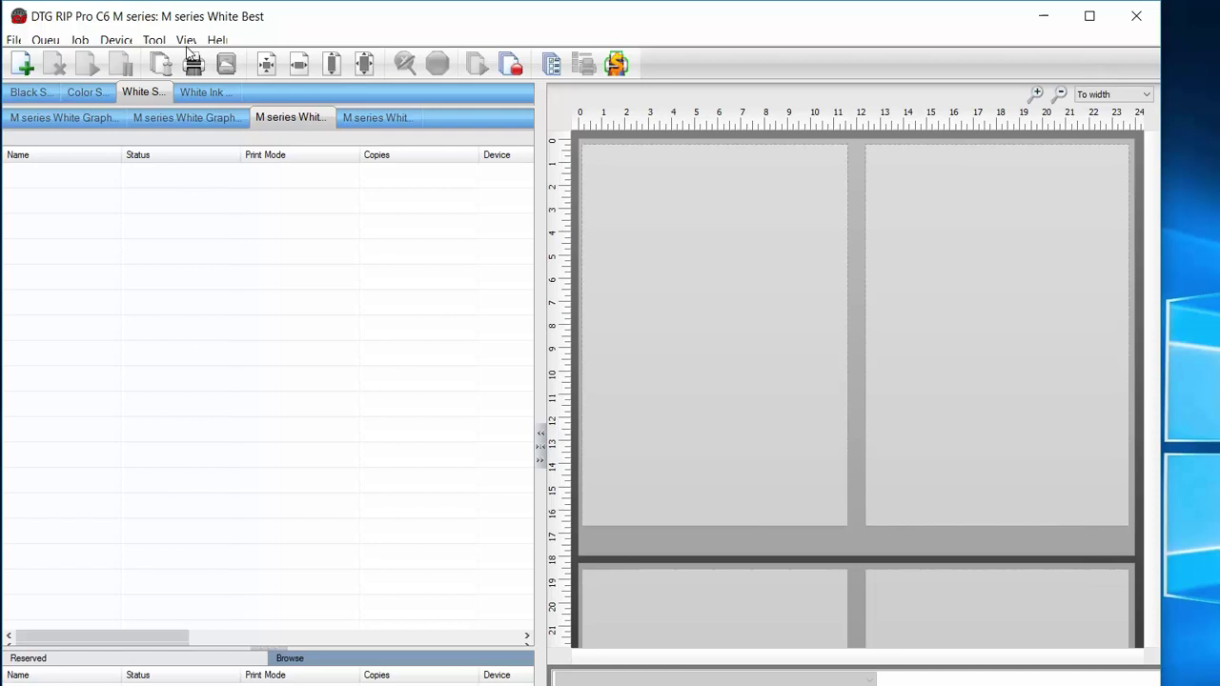
pyautogui.click(80, 40)
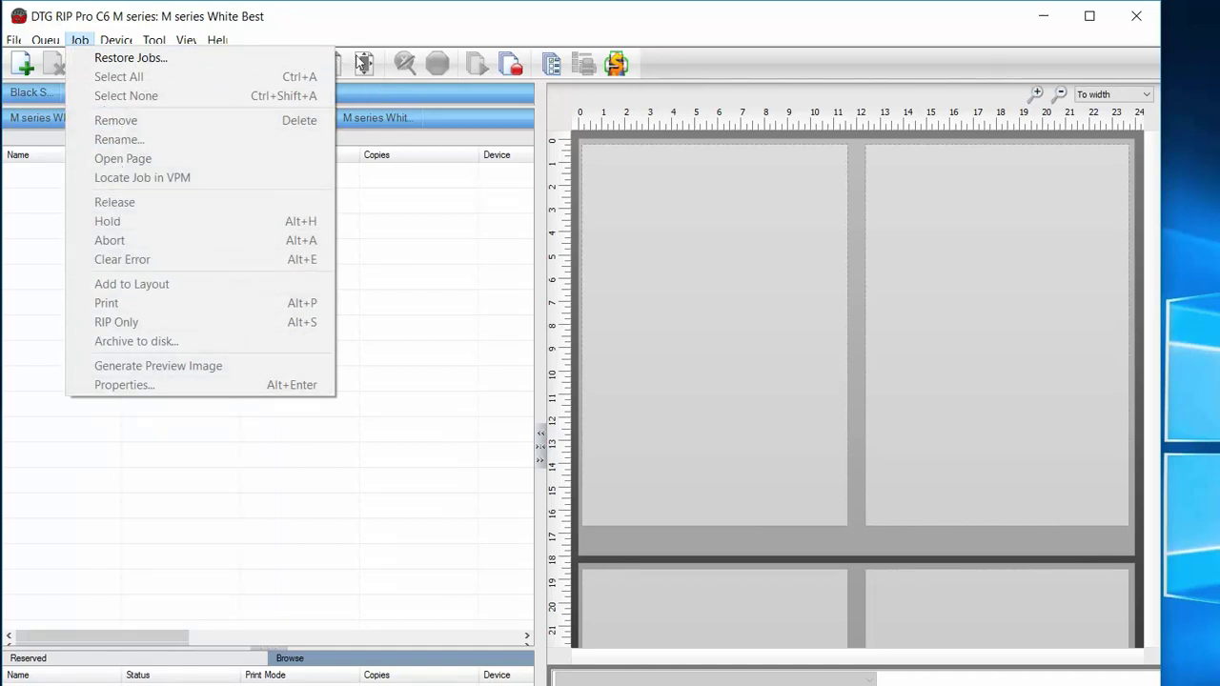
pyautogui.moveTo(116, 40)
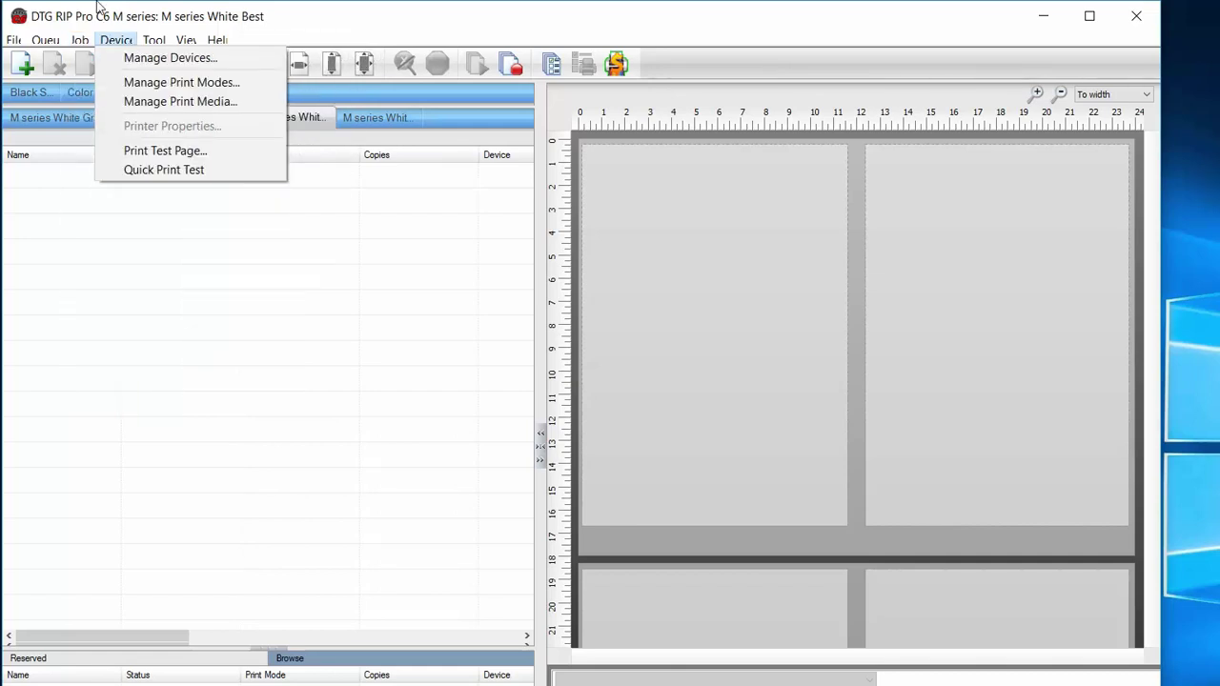
# In Manage Devices, run an update check on DTG M series and close the dialog
pyautogui.click(106, 58)
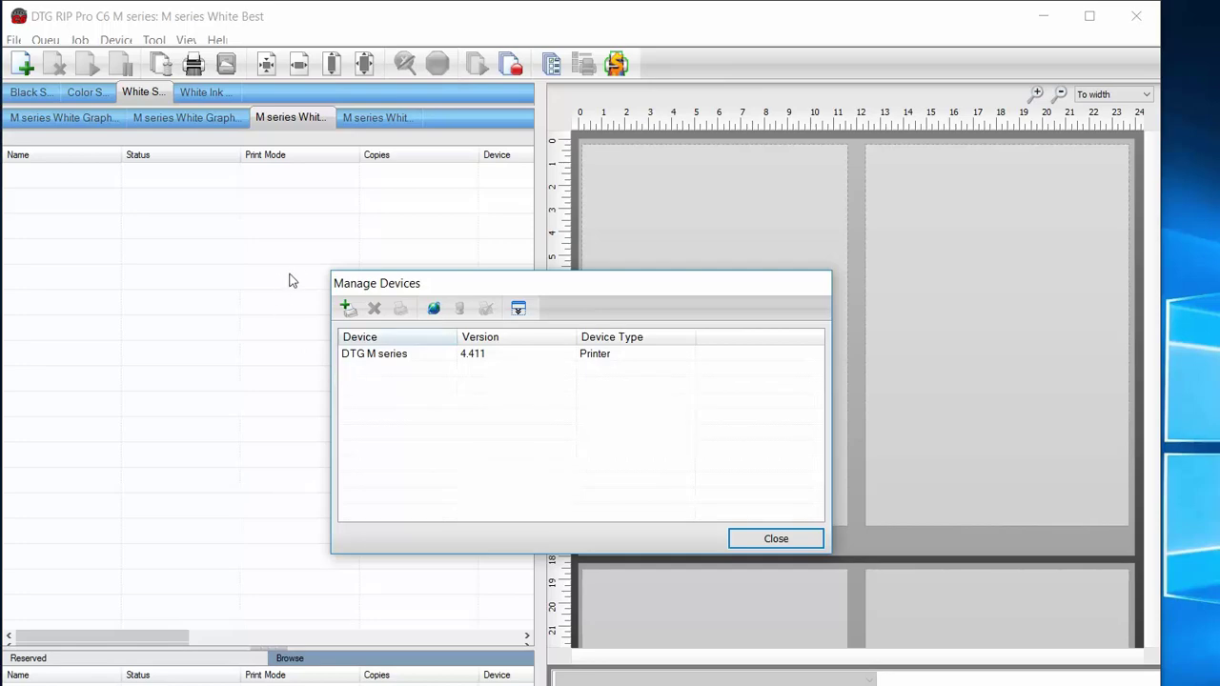
pyautogui.press('Down')
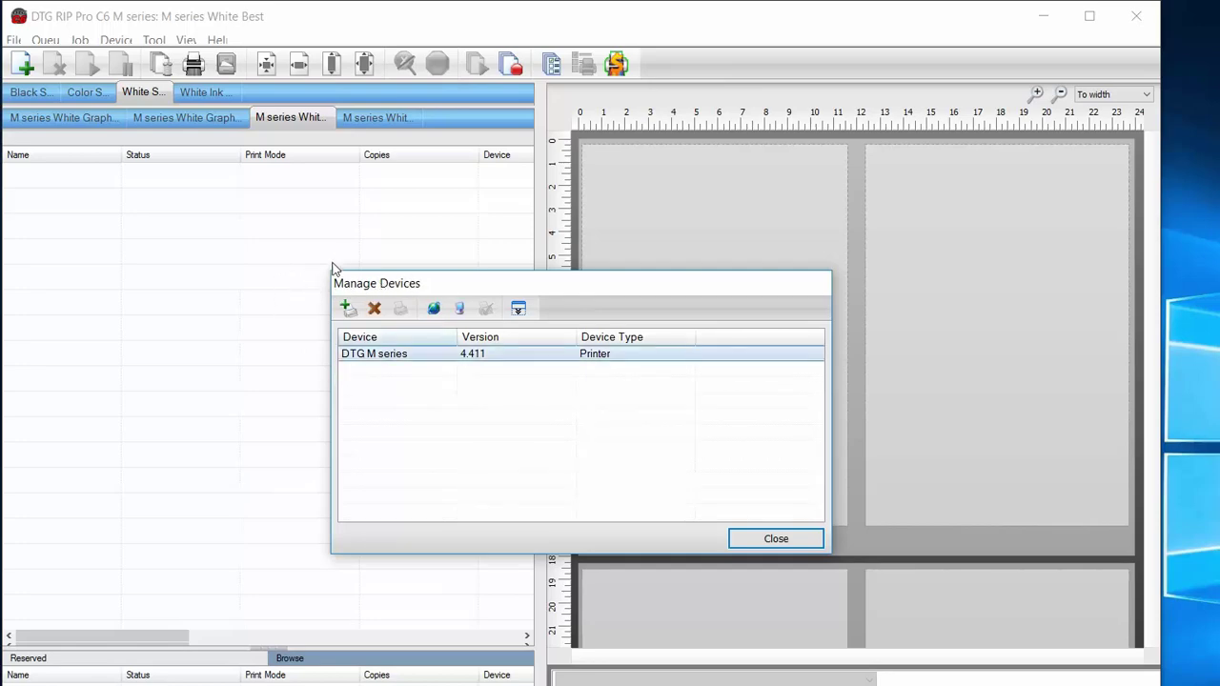
pyautogui.press('Return')
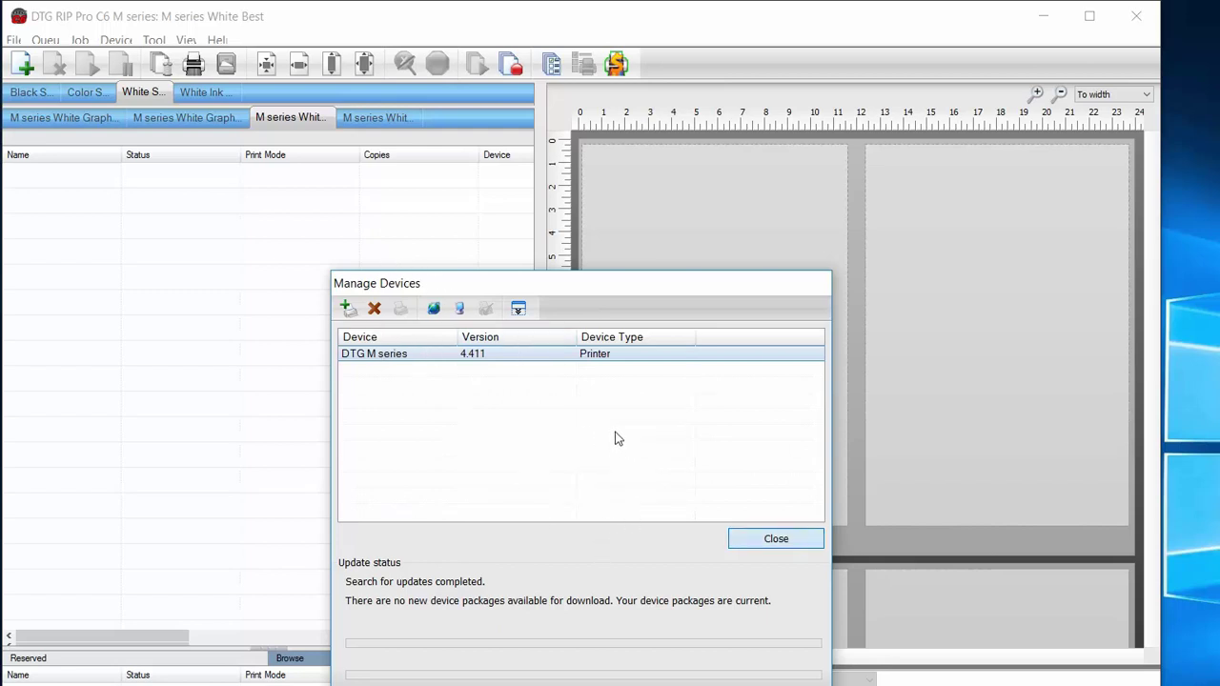
pyautogui.press('Escape')
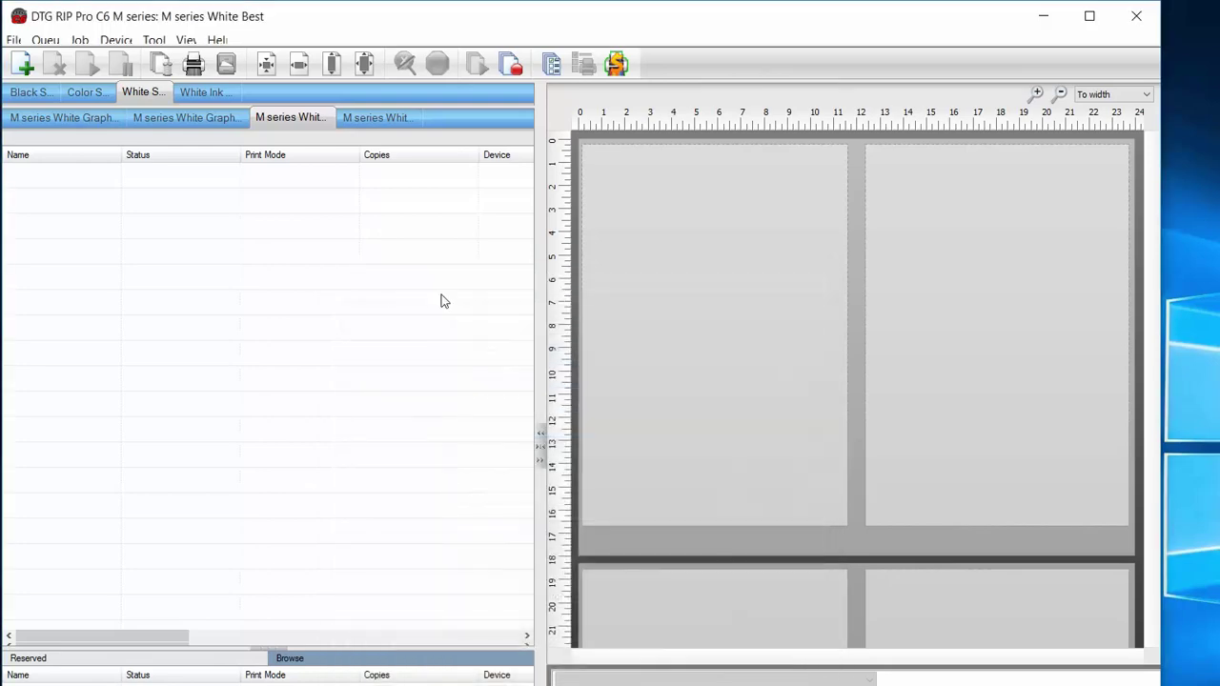
# Open the Underbase 1440x720 HS properties from Print Mode Manager
pyautogui.click(107, 40)
pyautogui.click(116, 79)
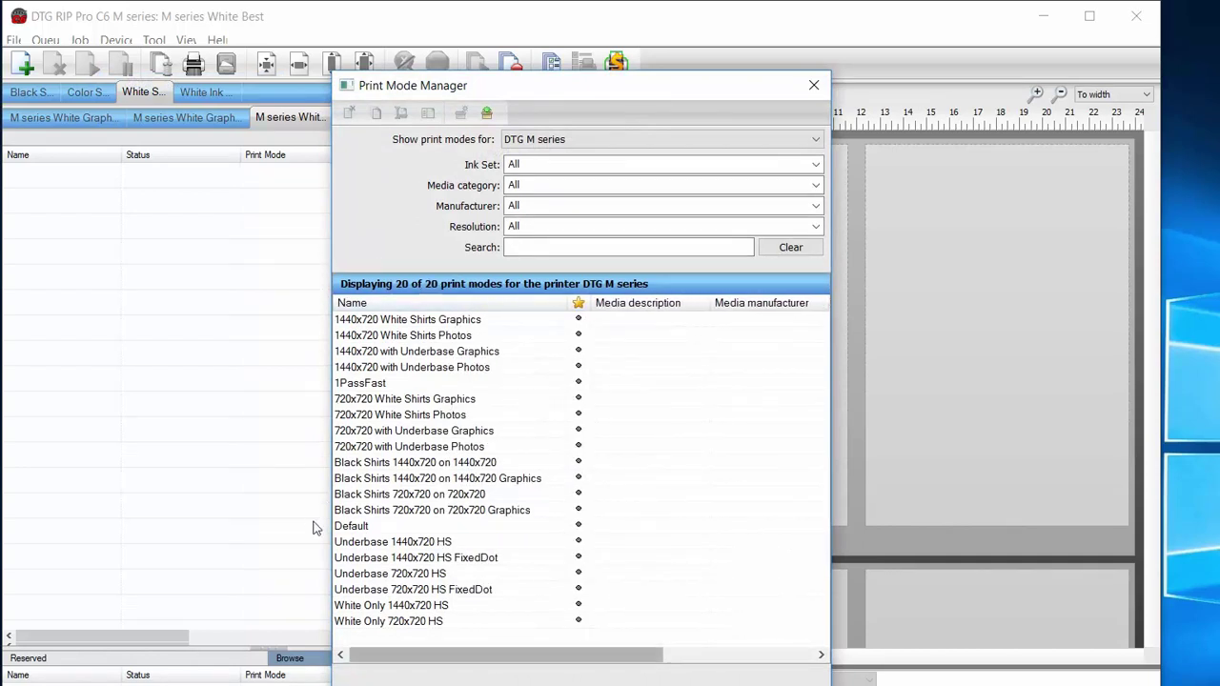
pyautogui.doubleClick(393, 541)
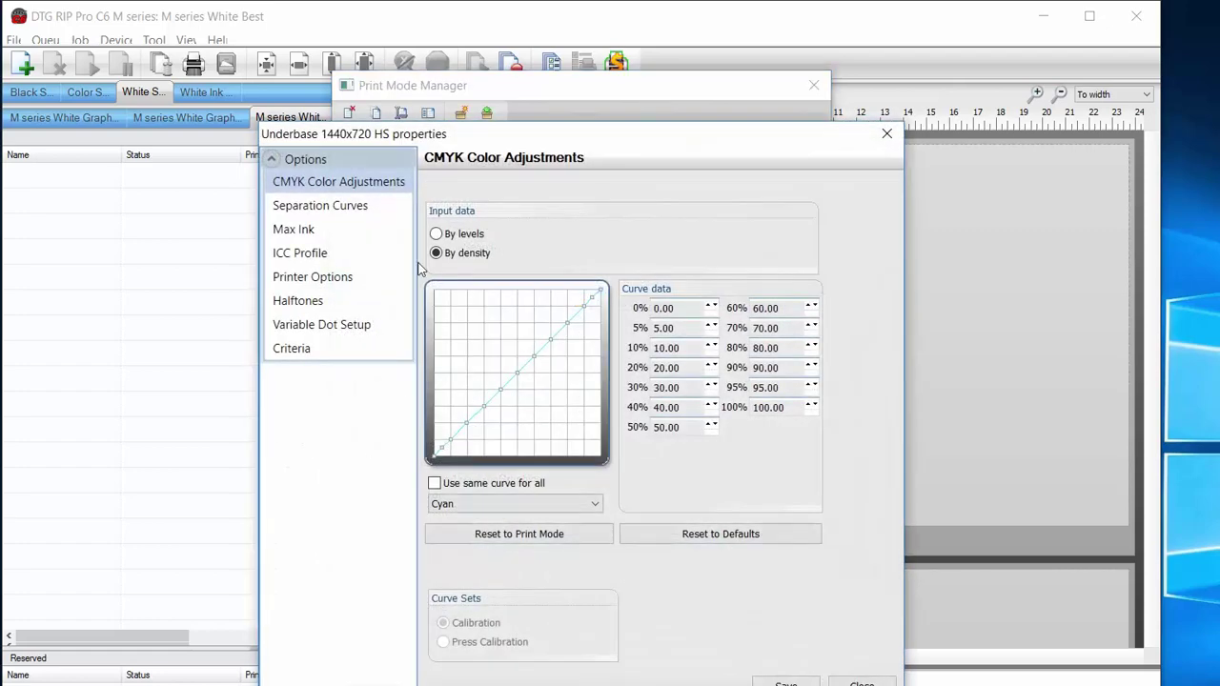
# Page through Separation Curves, Max Ink, Halftones and Criteria, then close both dialogs
pyautogui.press('Down')
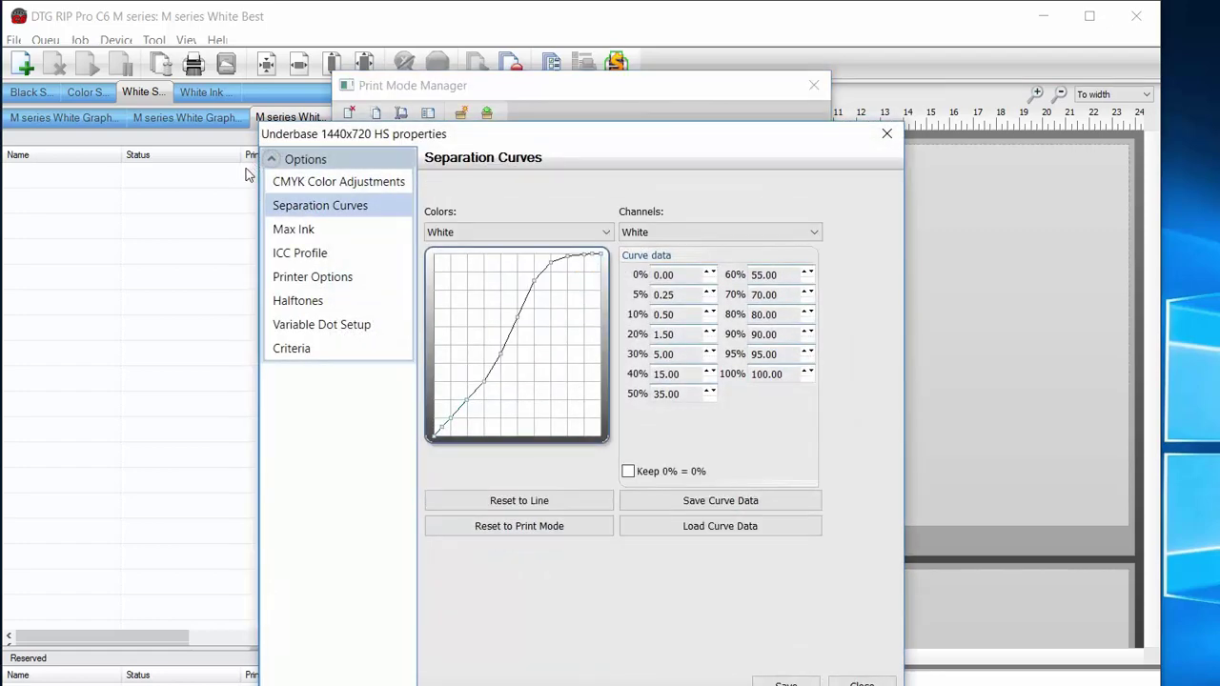
pyautogui.press('Down')
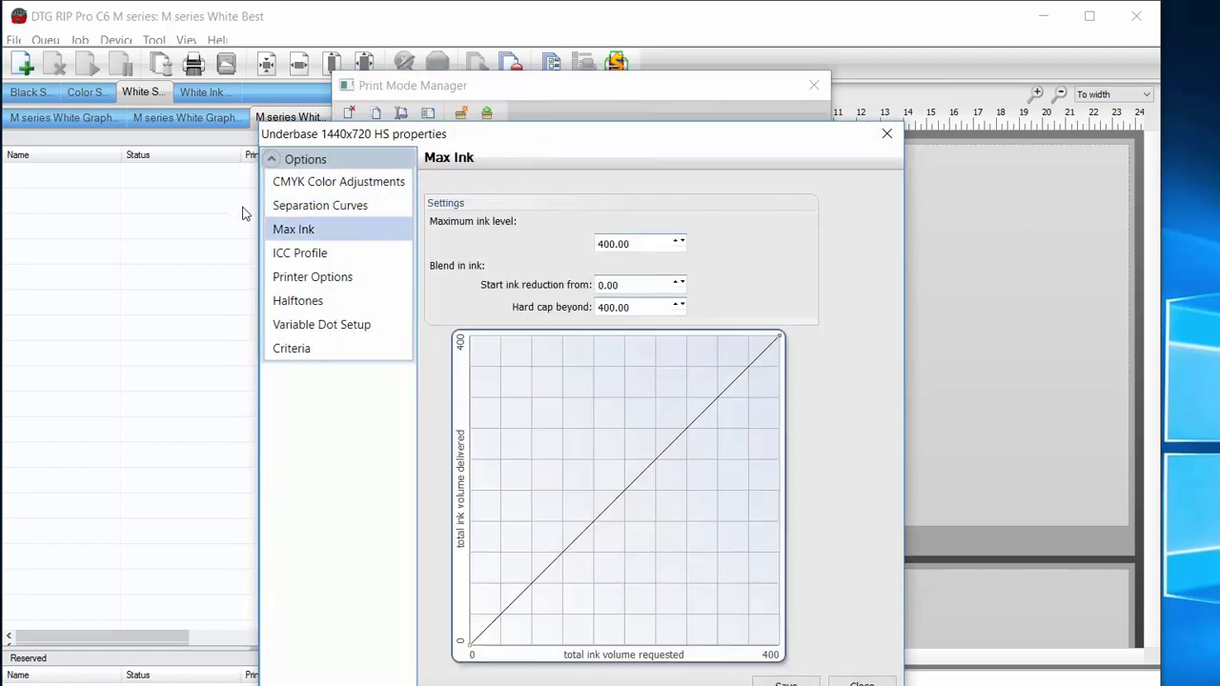
pyautogui.press('Down')
pyautogui.press('Down')
pyautogui.press('Down')
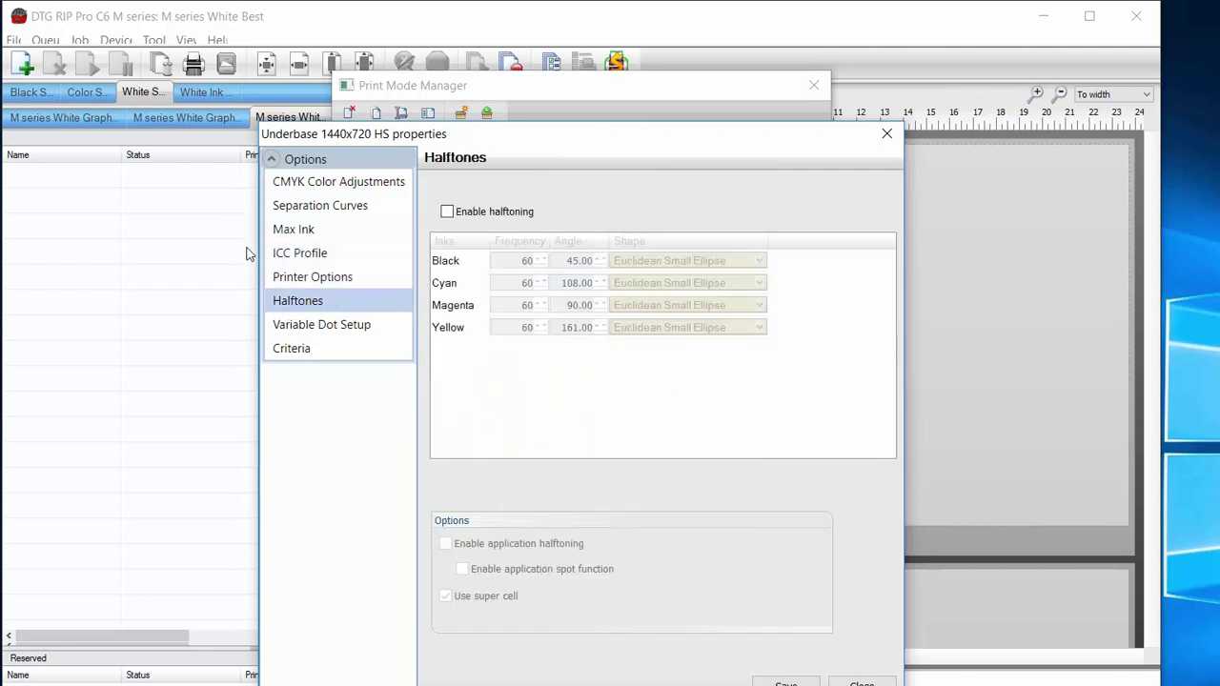
pyautogui.press('Down')
pyautogui.press('Down')
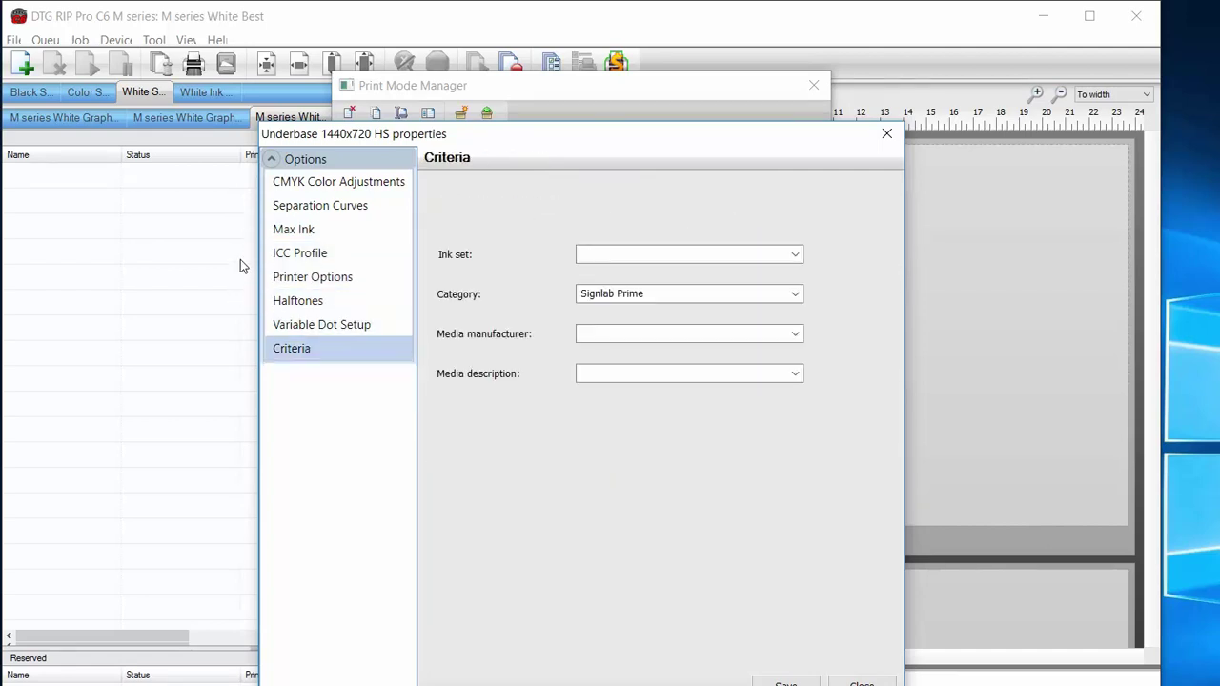
pyautogui.press('Up')
pyautogui.press('Up')
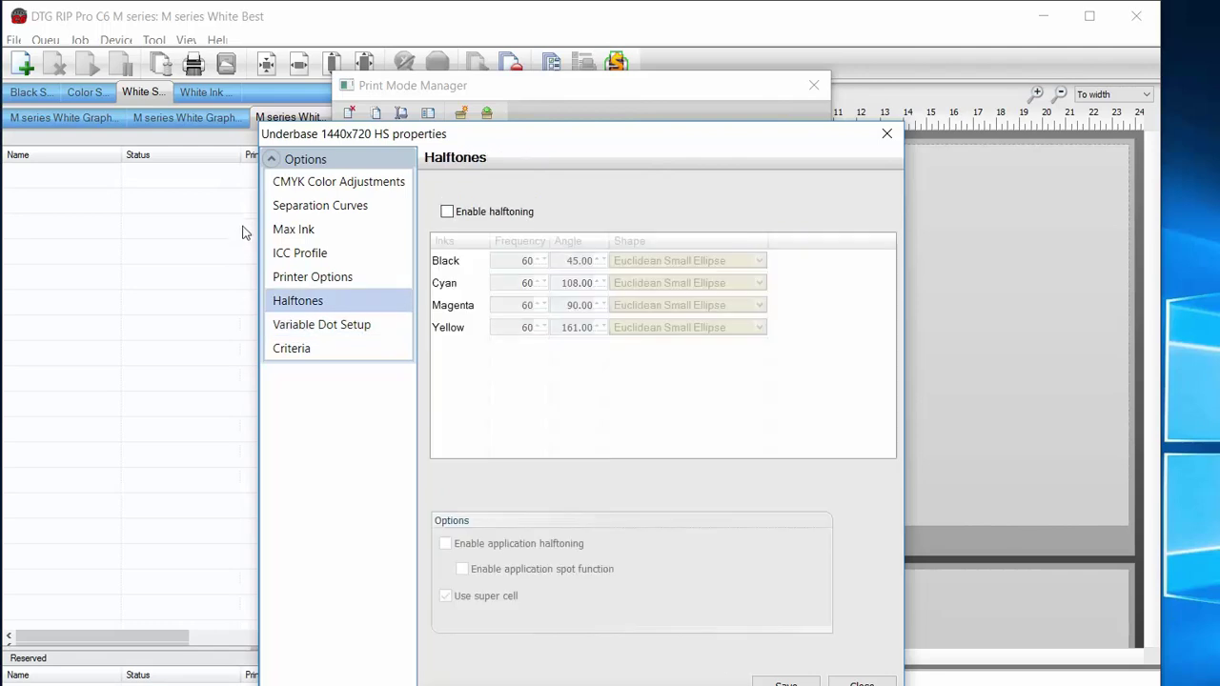
pyautogui.press('Up')
pyautogui.press('Up')
pyautogui.press('Up')
pyautogui.press('Up')
pyautogui.press('Up')
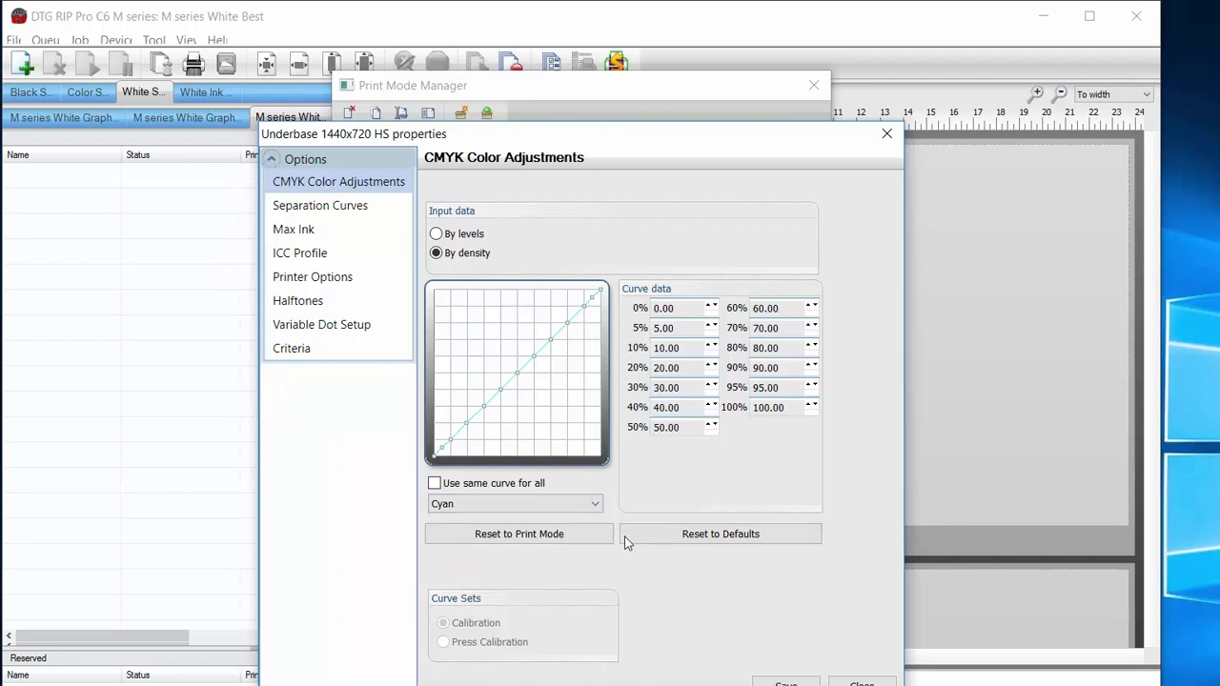
pyautogui.press('Return')
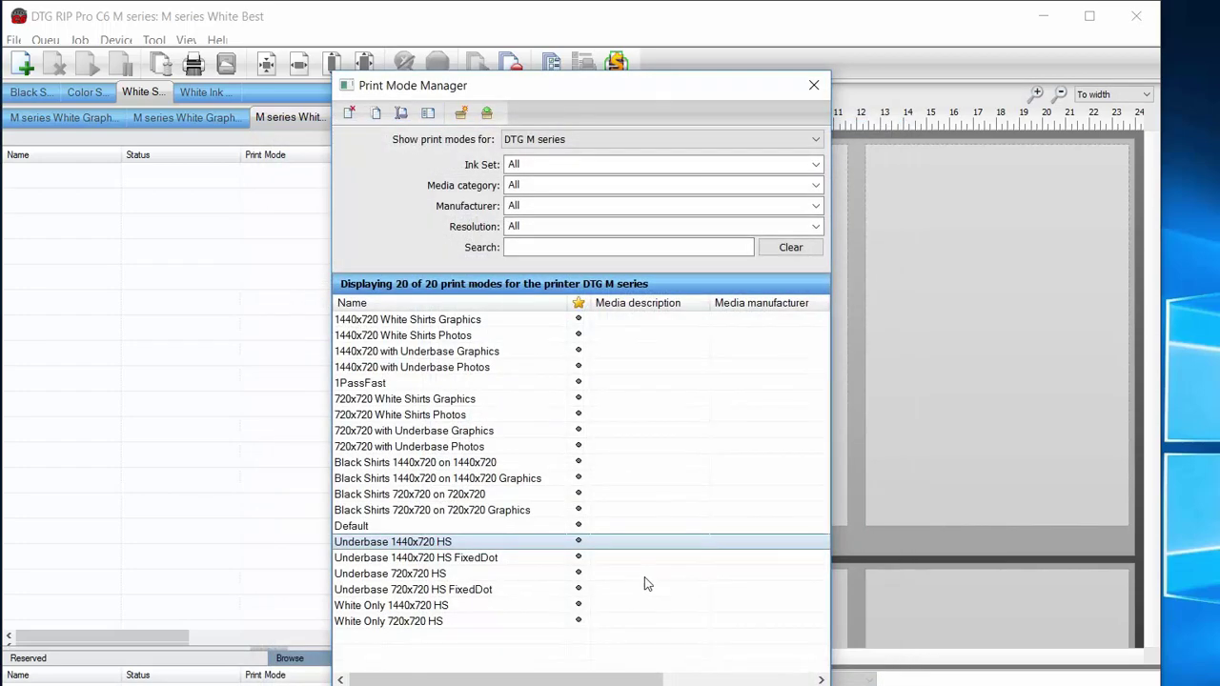
pyautogui.press('Escape')
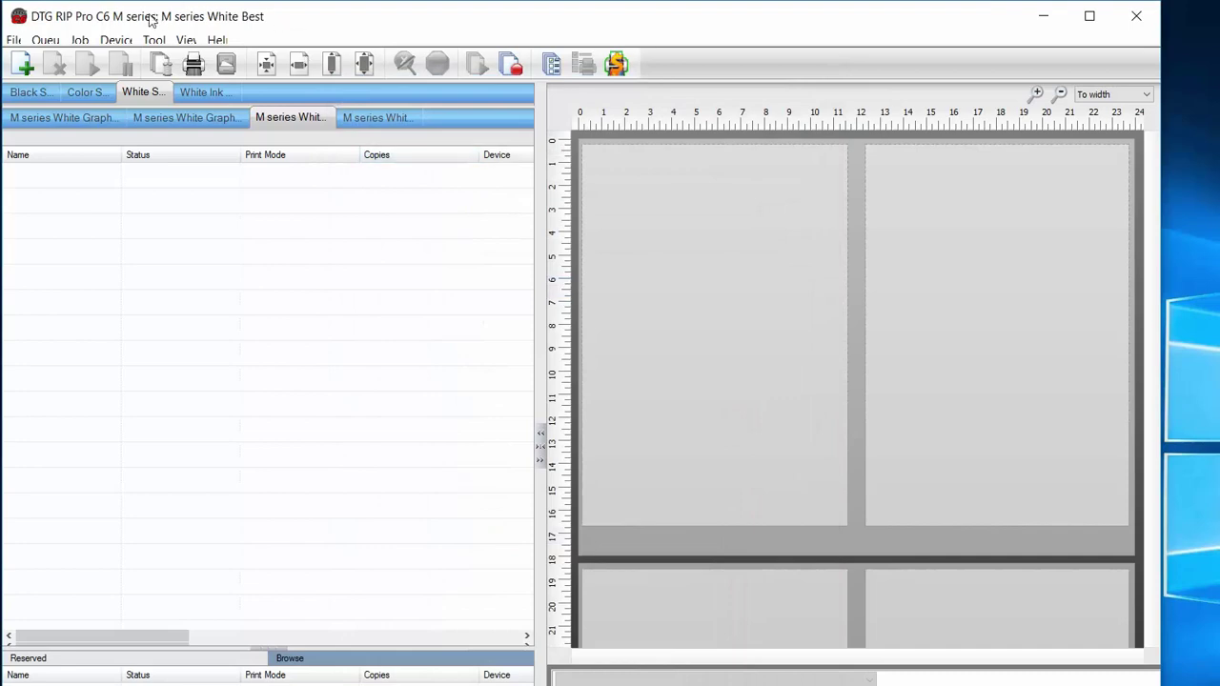
pyautogui.click(103, 38)
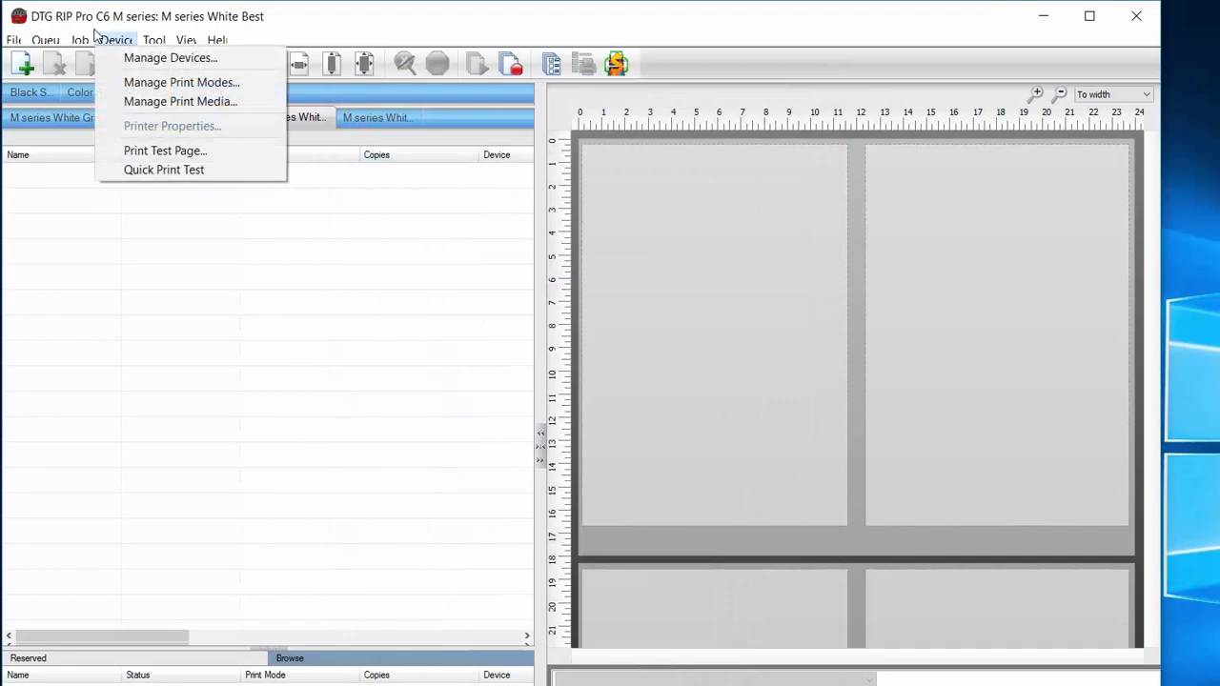
pyautogui.click(133, 101)
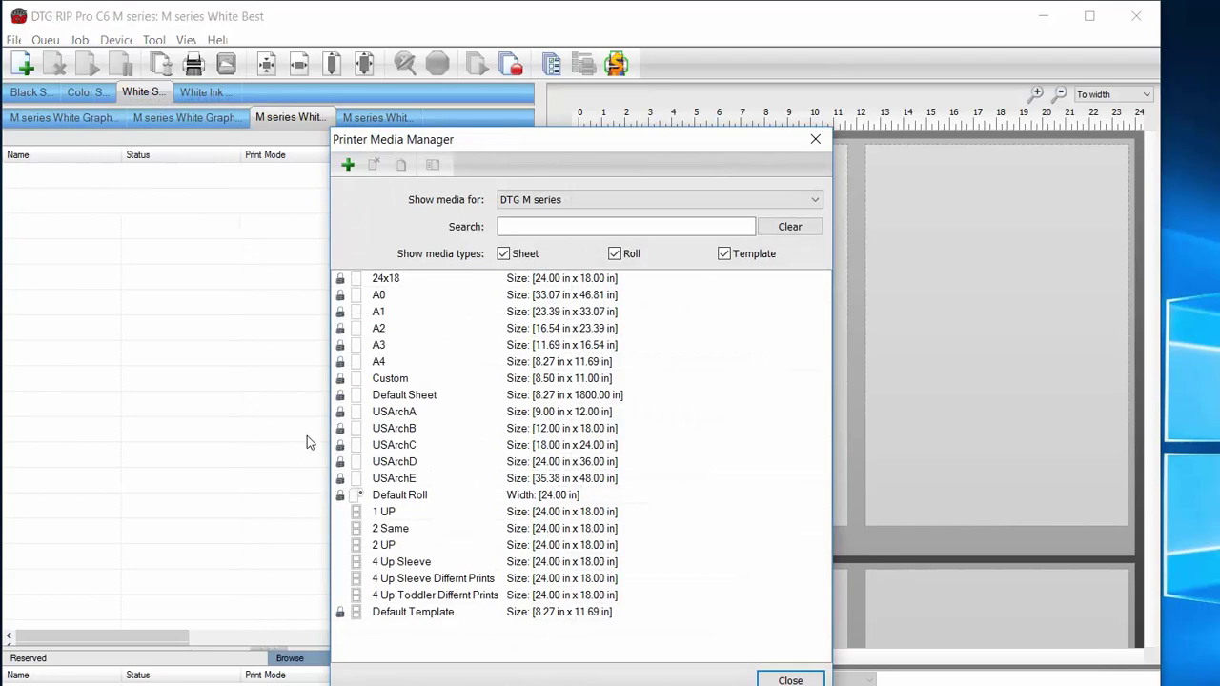
pyautogui.doubleClick(383, 544)
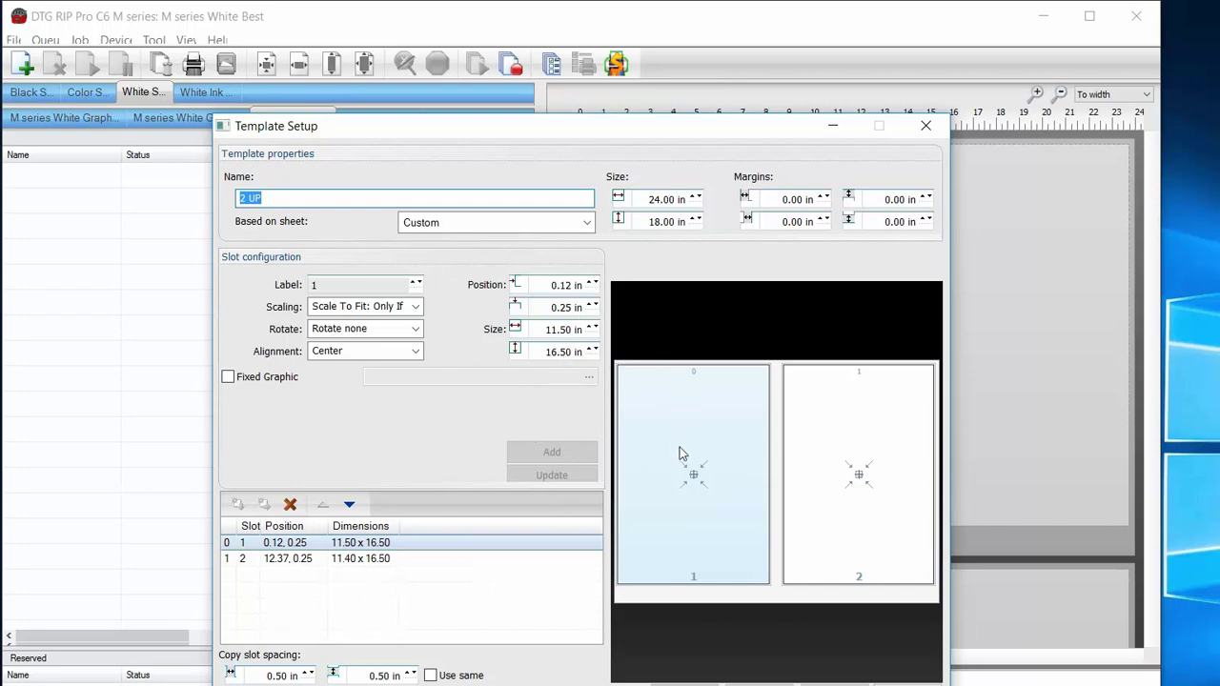
pyautogui.press('Return')
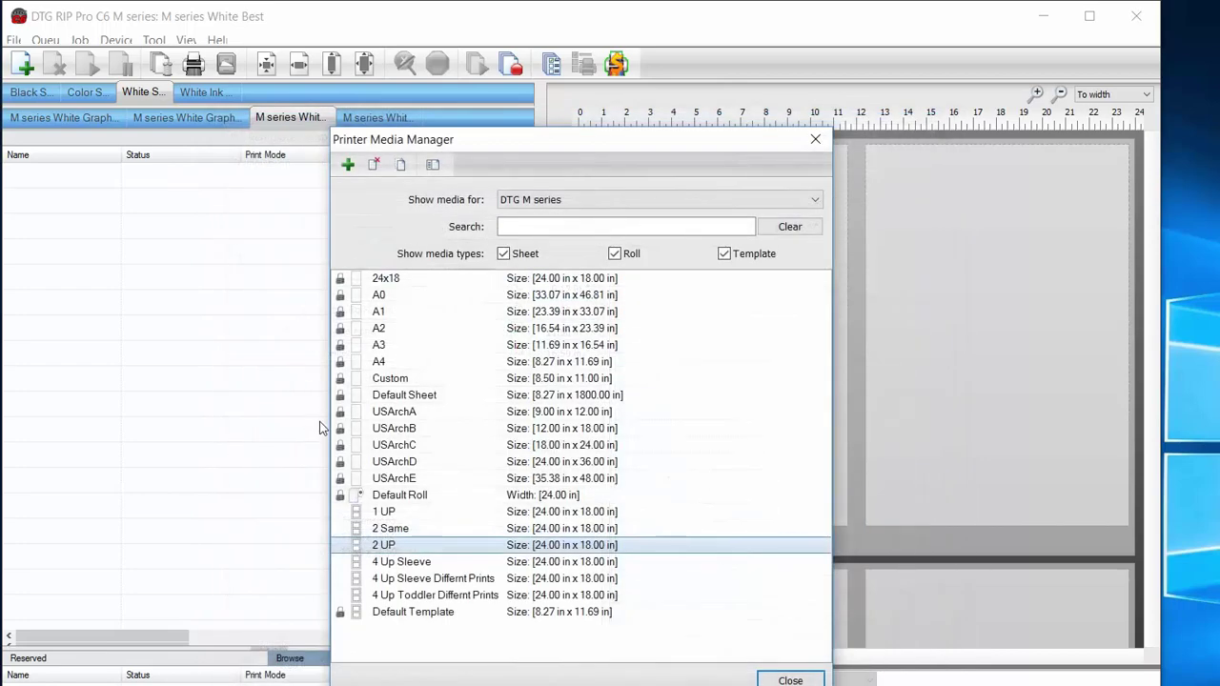
pyautogui.press('Up')
pyautogui.press('Return')
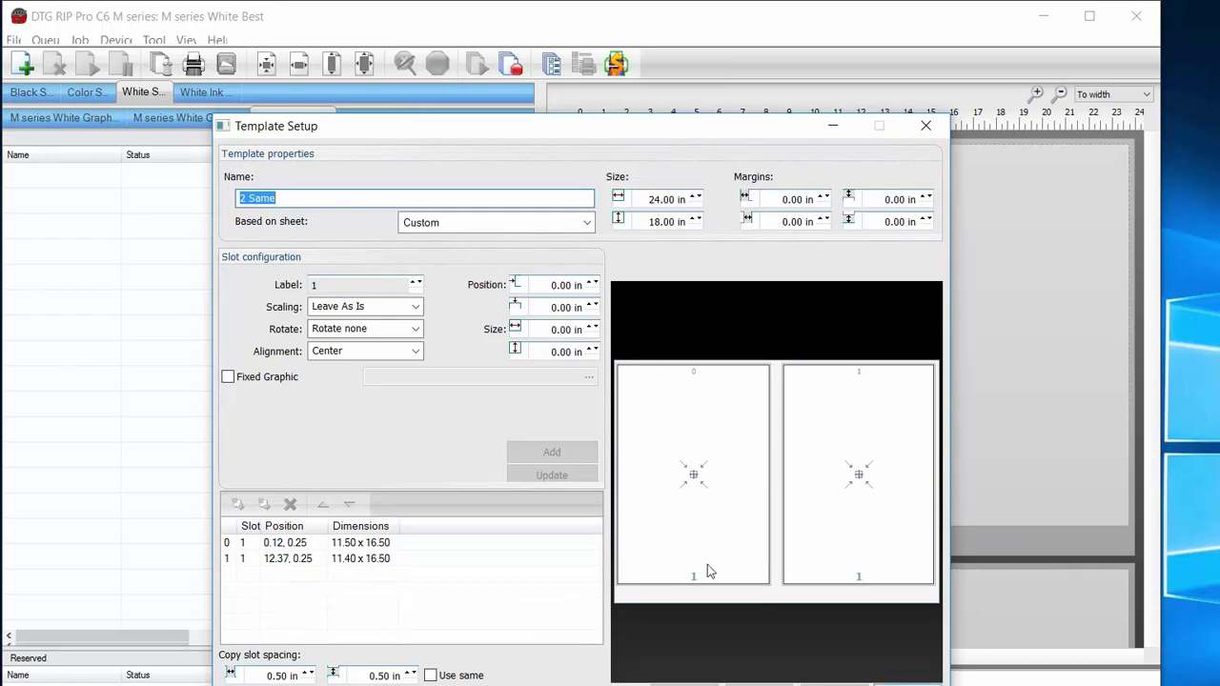
pyautogui.press('Return')
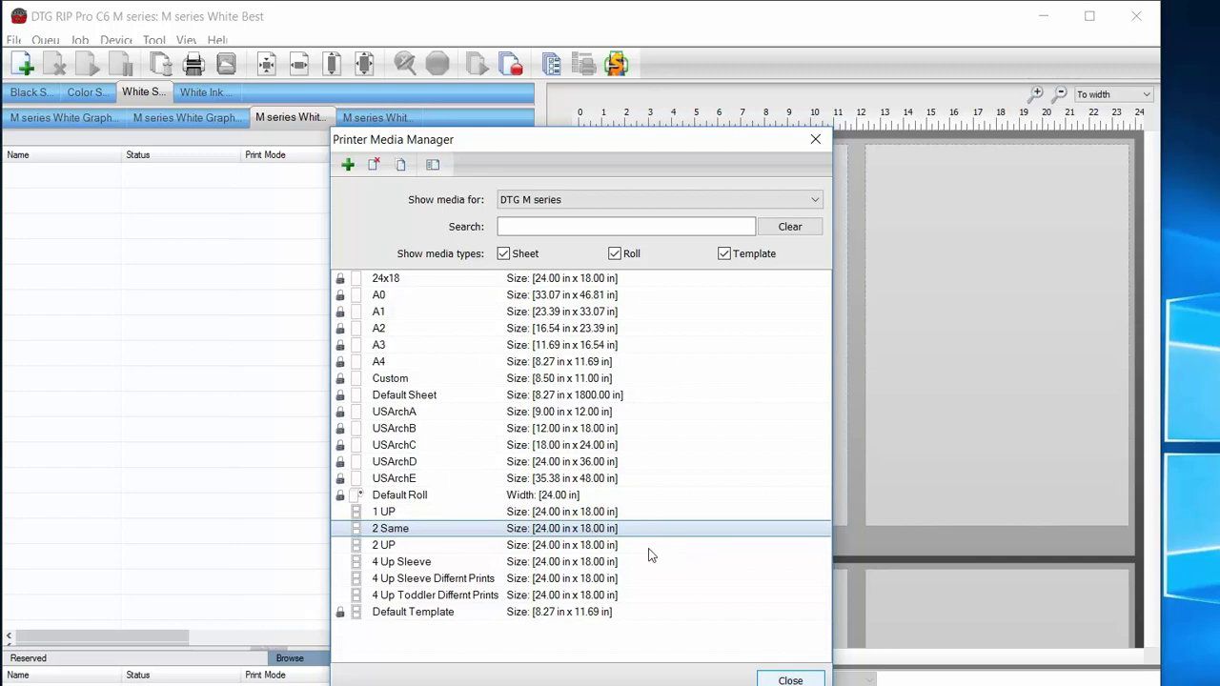
pyautogui.press('Escape')
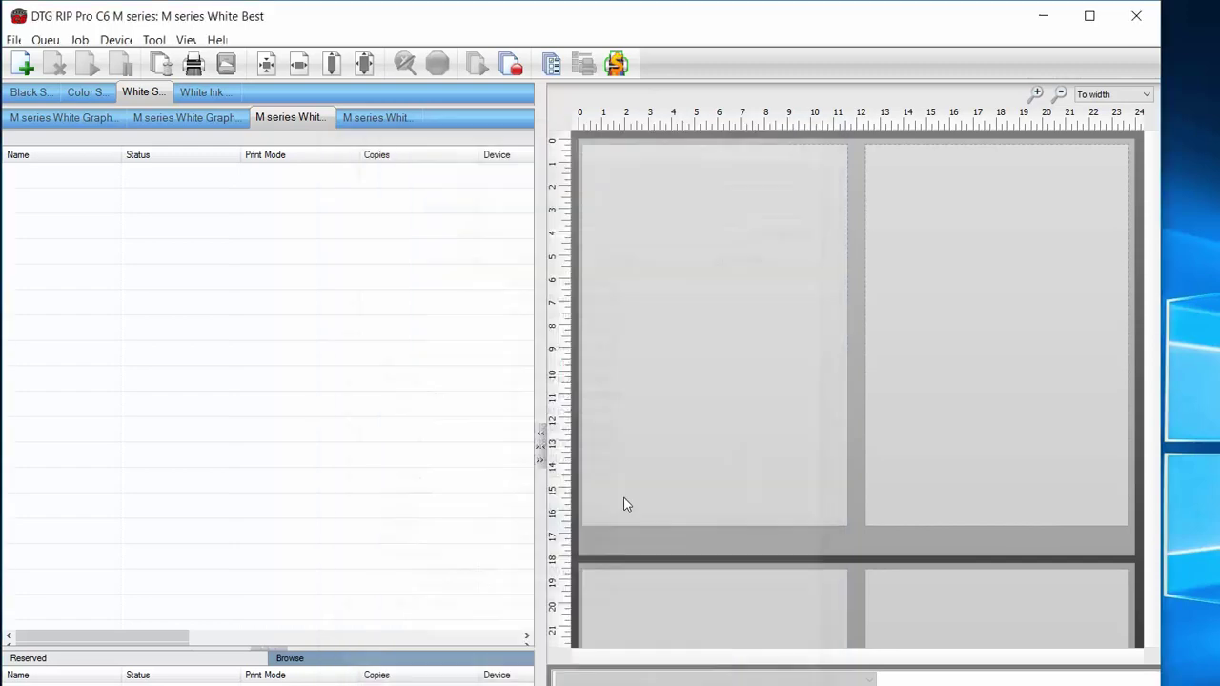
pyautogui.click(110, 41)
pyautogui.press('Down')
pyautogui.press('Down')
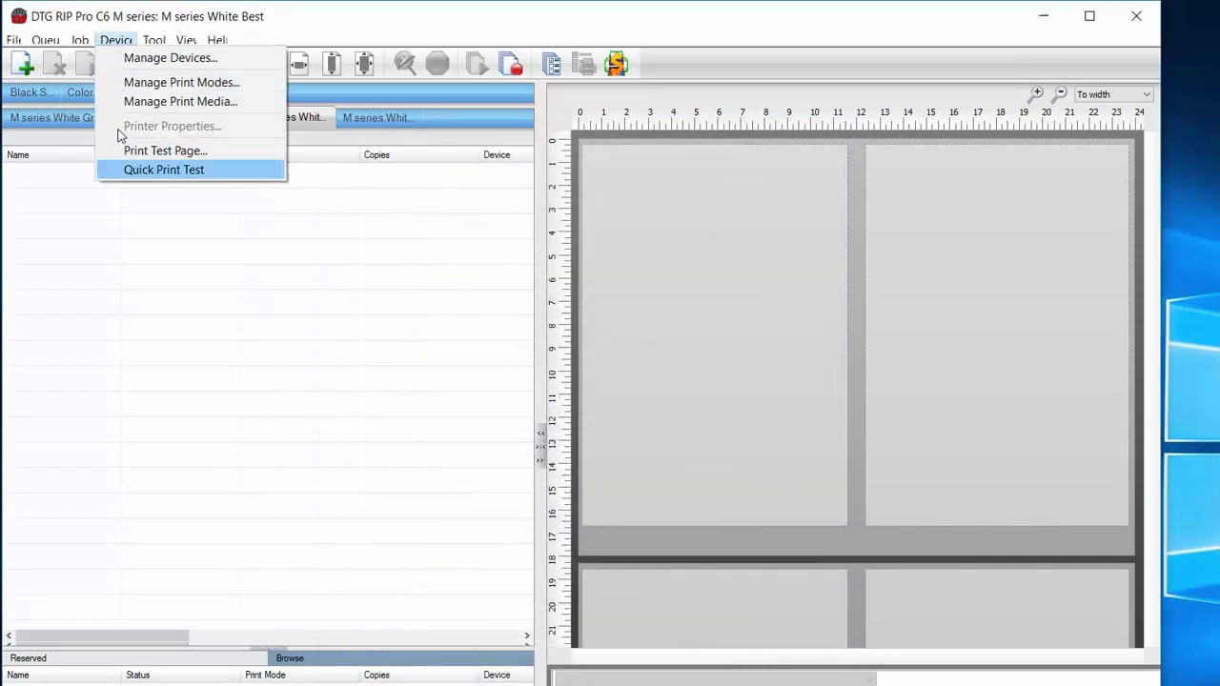
pyautogui.press('Up')
pyautogui.press('Return')
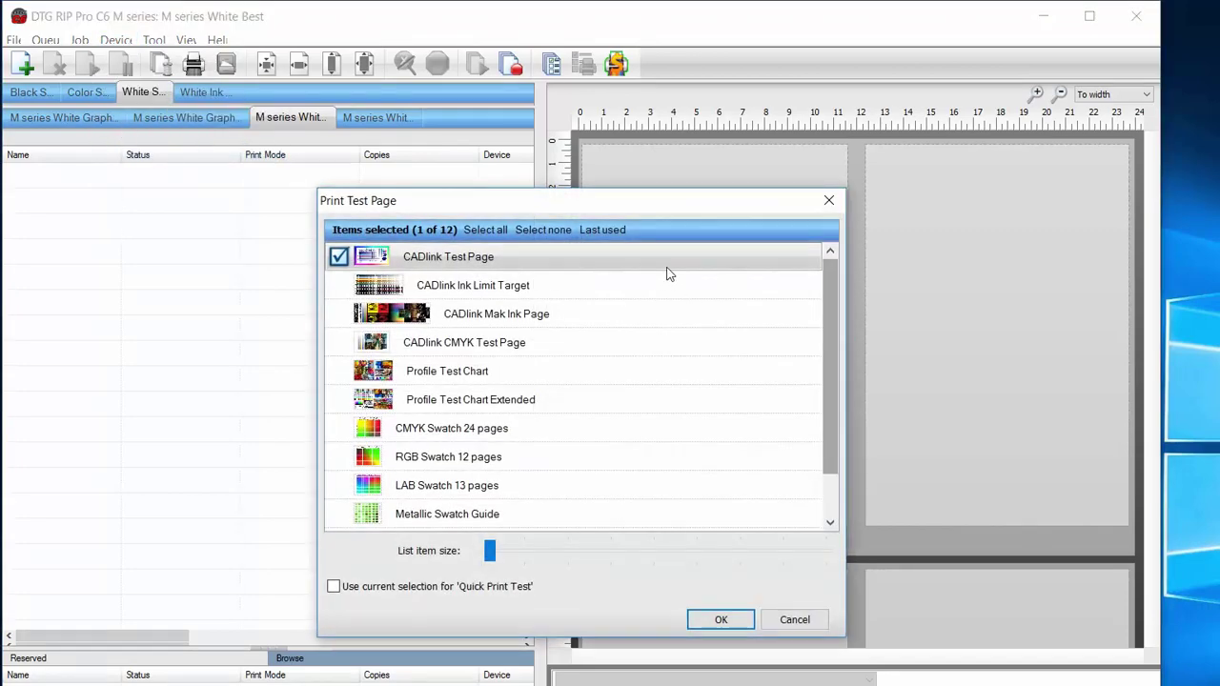
pyautogui.scroll(-1, 665, 276)
pyautogui.scroll(-1, 664, 305)
pyautogui.scroll(2, 655, 267)
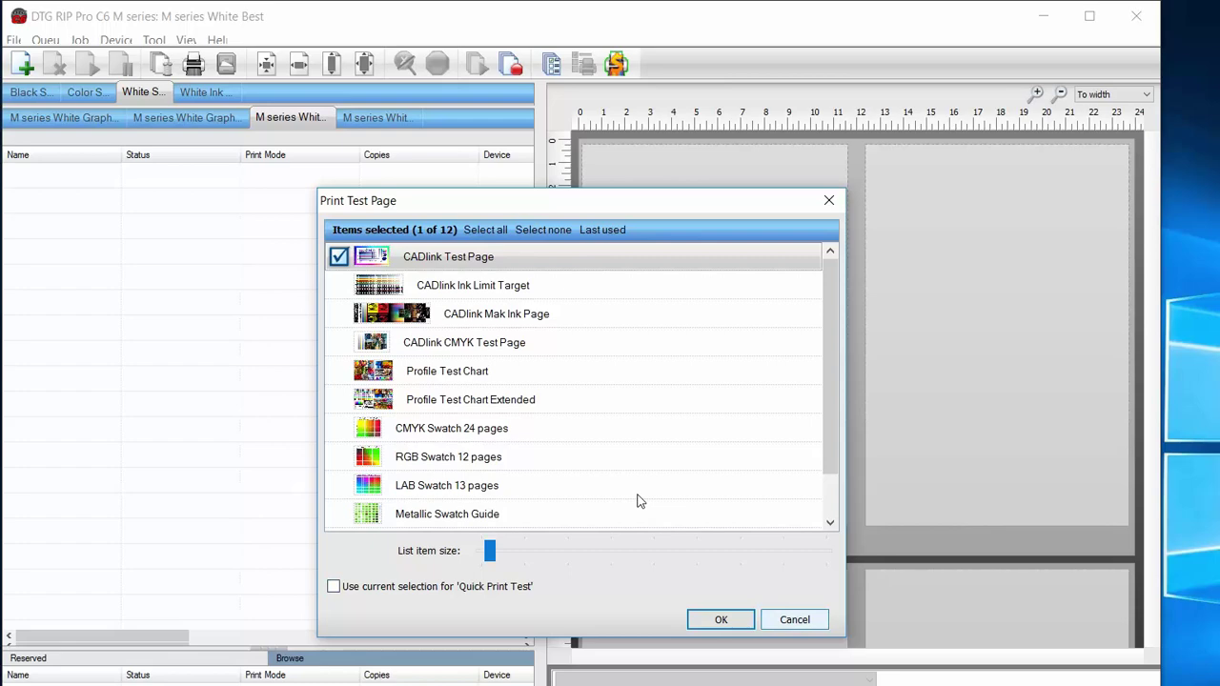
pyautogui.press('Escape')
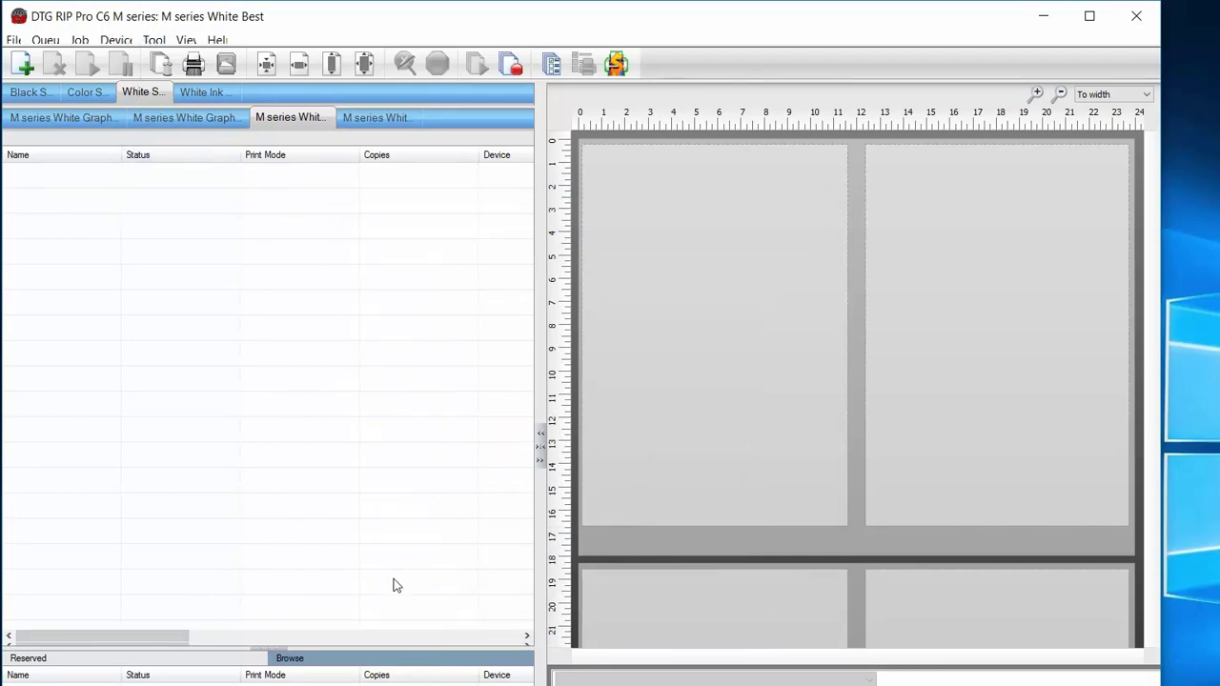
pyautogui.press('super+e')
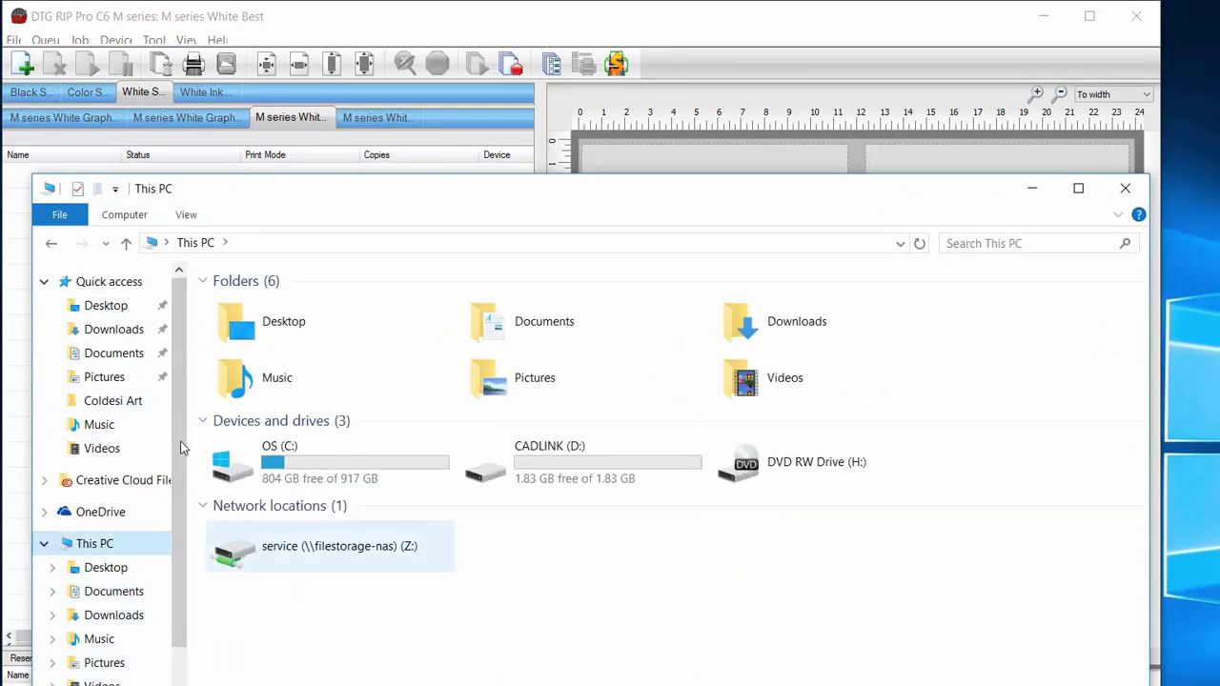
pyautogui.press('Return')
pyautogui.press('d')
pyautogui.press('t')
pyautogui.press('g')
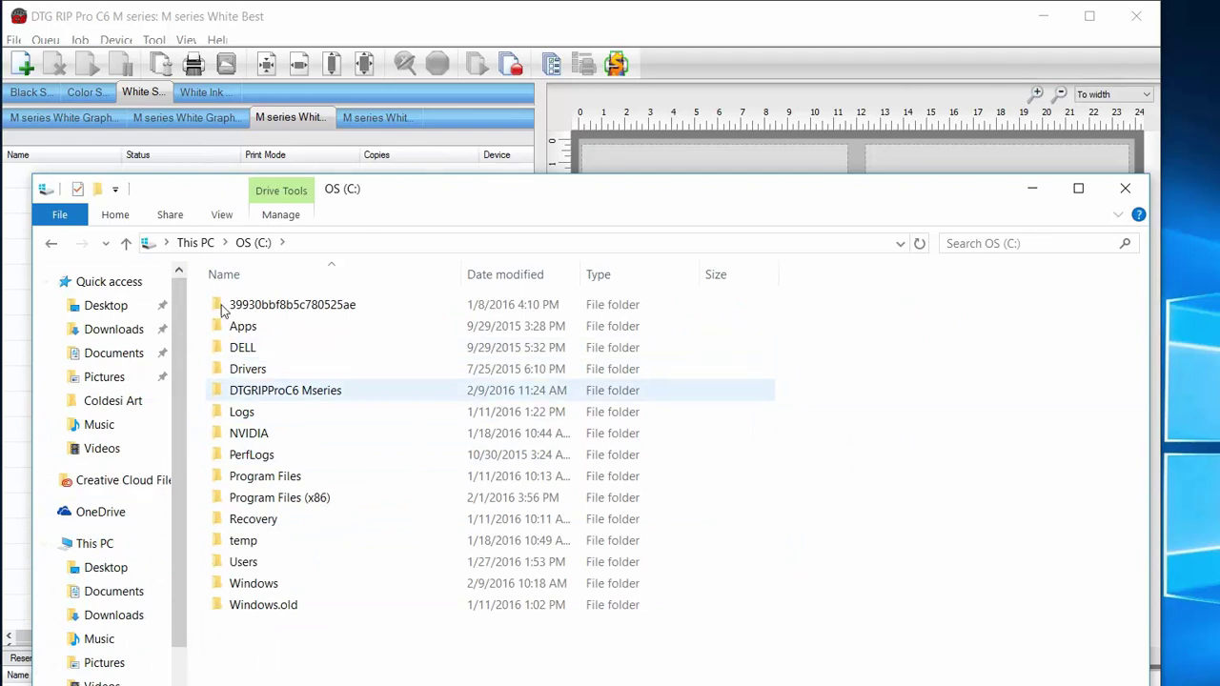
pyautogui.press('Return')
pyautogui.press('Up')
pyautogui.press('Up')
pyautogui.press('Up')
pyautogui.press('Up')
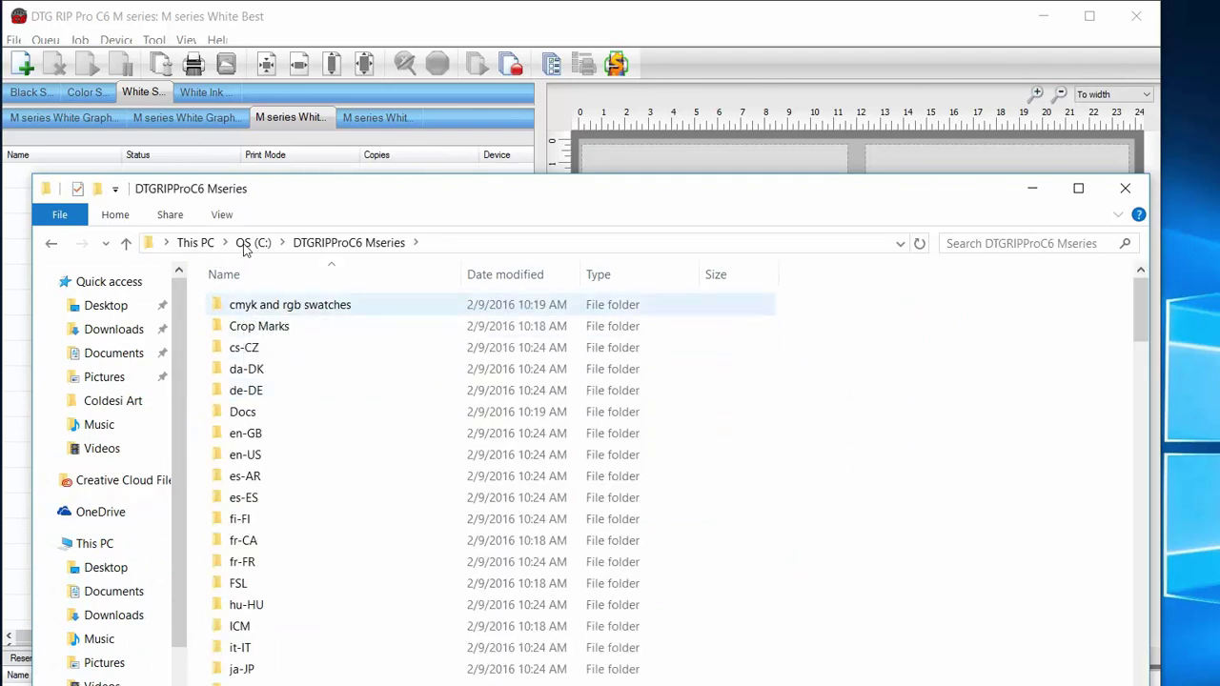
pyautogui.press('Return')
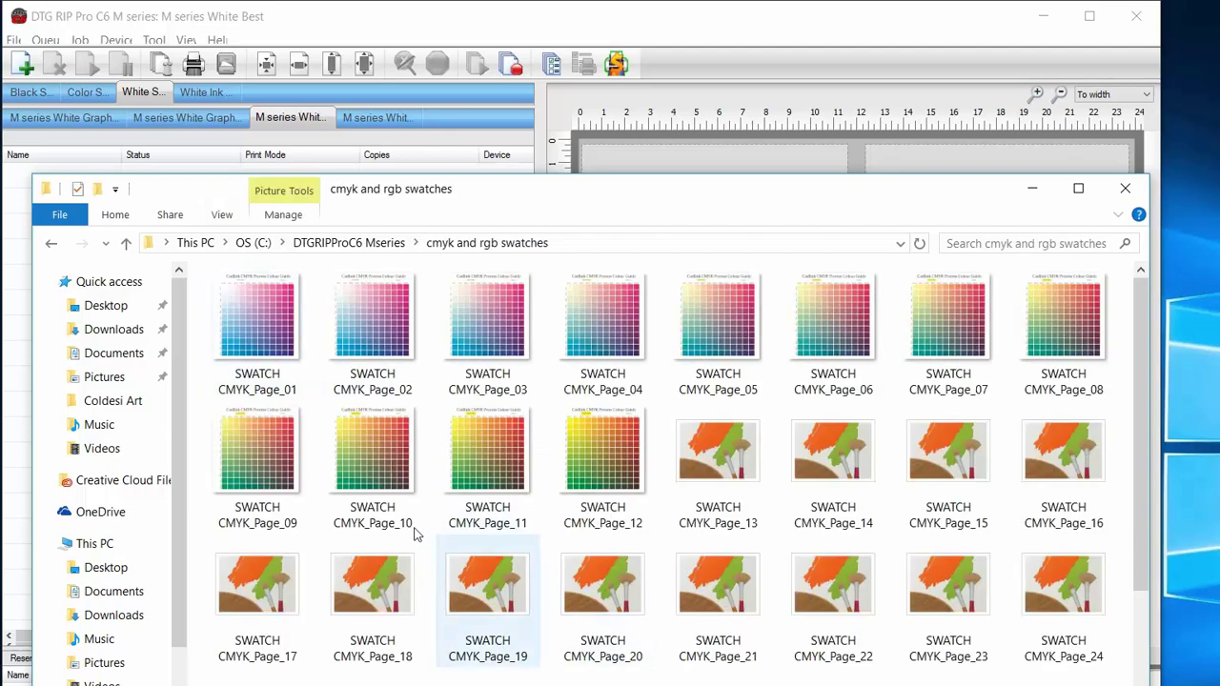
pyautogui.scroll(-2, 398, 442)
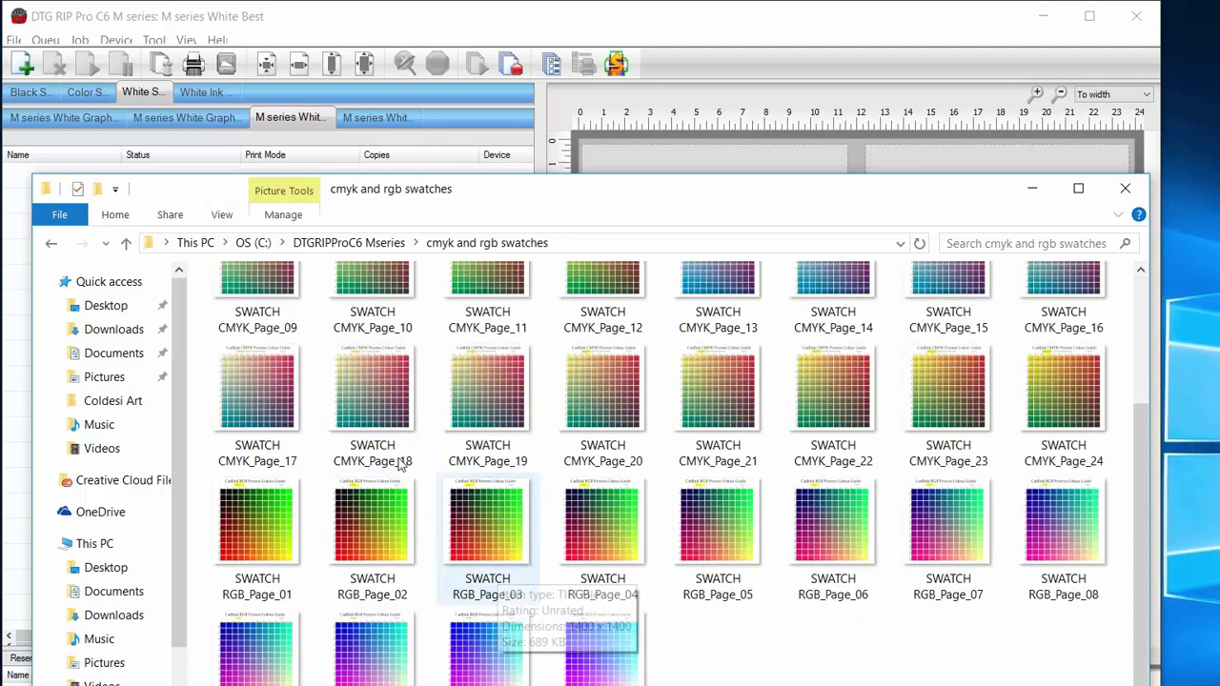
pyautogui.scroll(2, 477, 508)
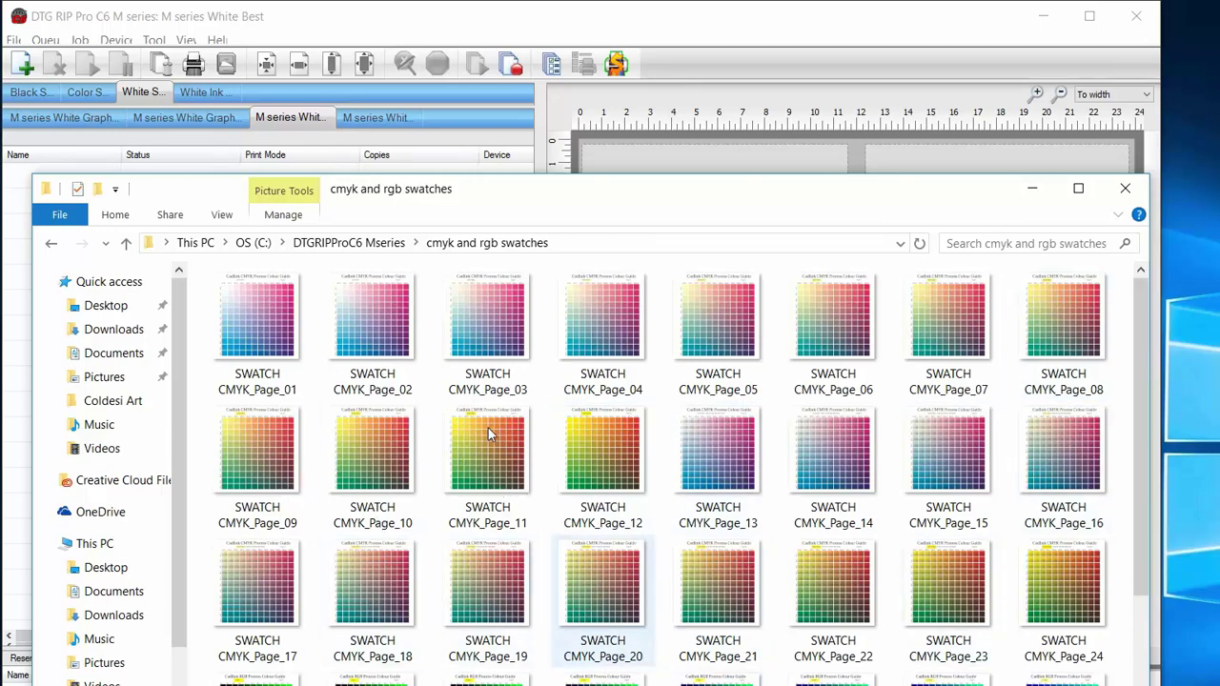
pyautogui.click(904, 153)
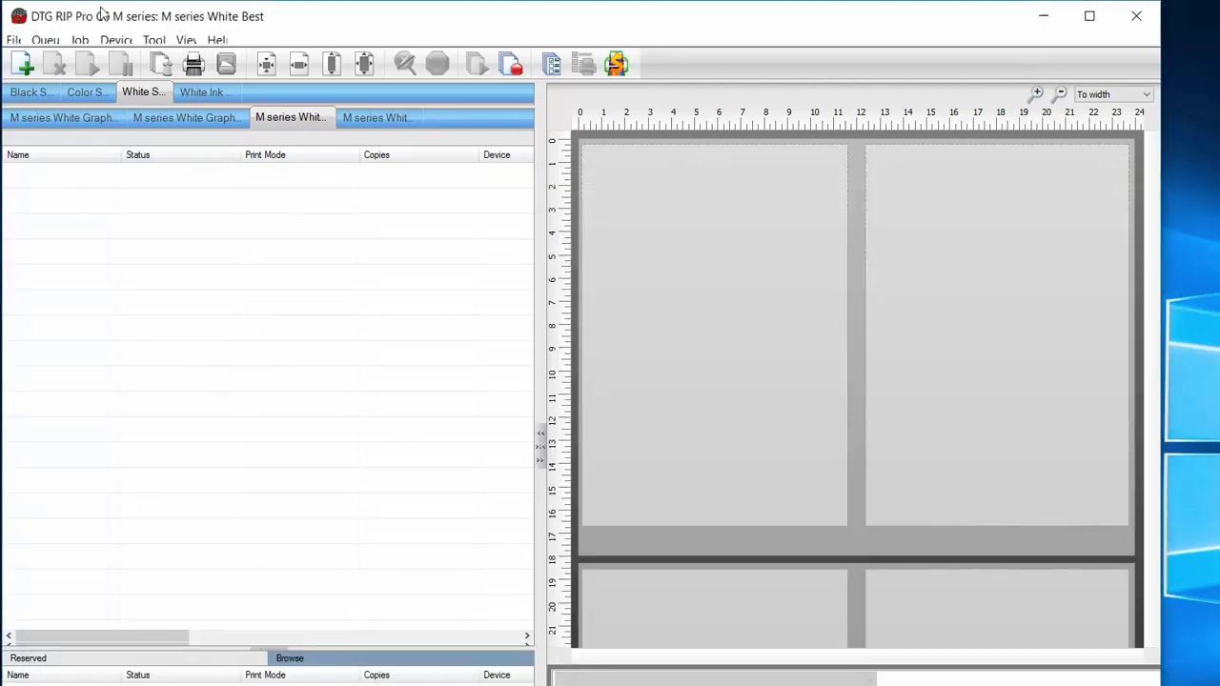
# In Tool > Options, set Preview Options quality to Very high and save
pyautogui.click(101, 36)
pyautogui.press('Right')
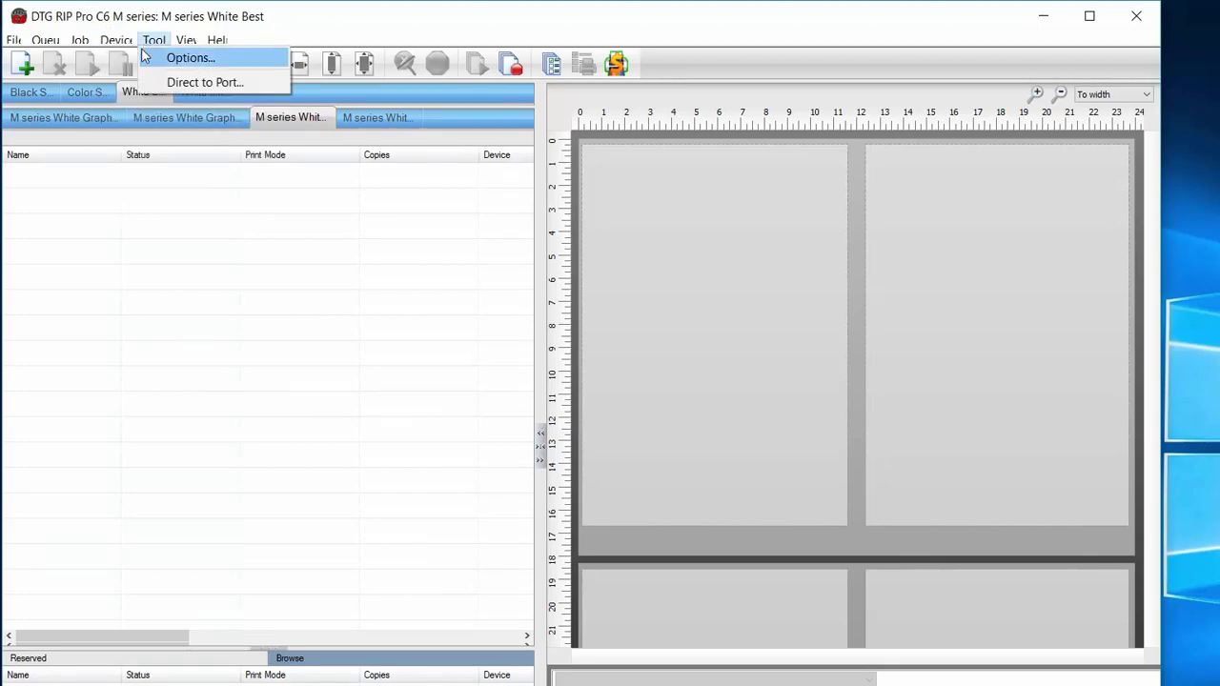
pyautogui.click(145, 57)
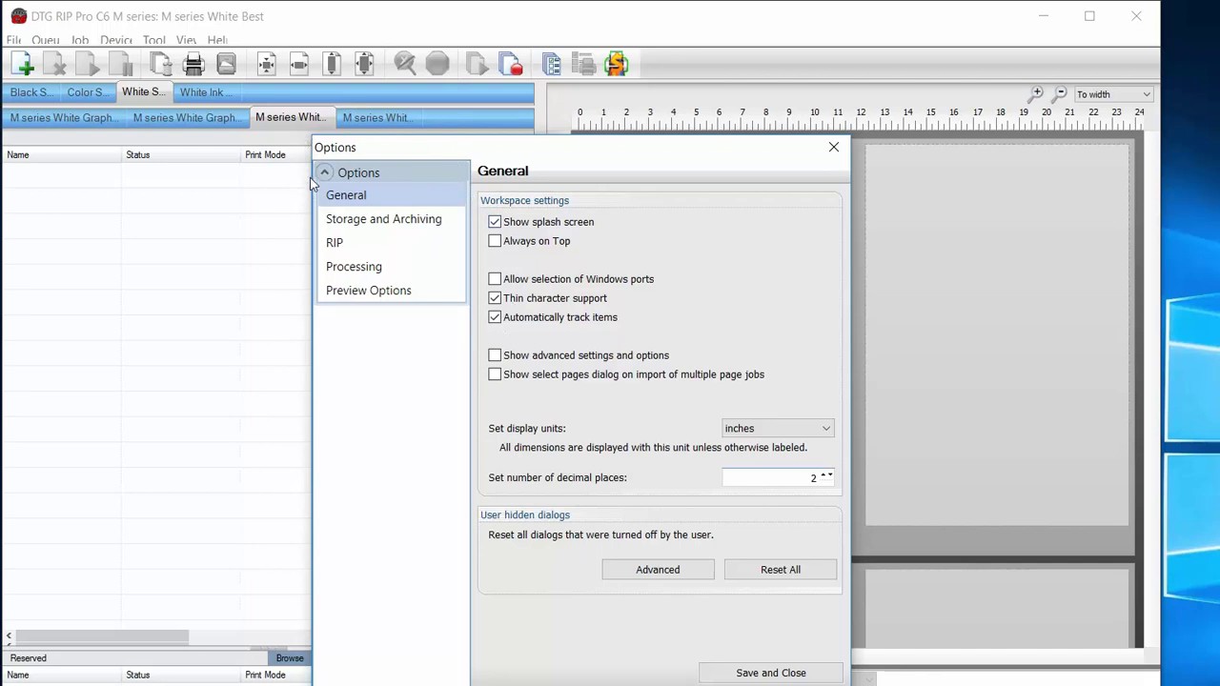
pyautogui.press('Down')
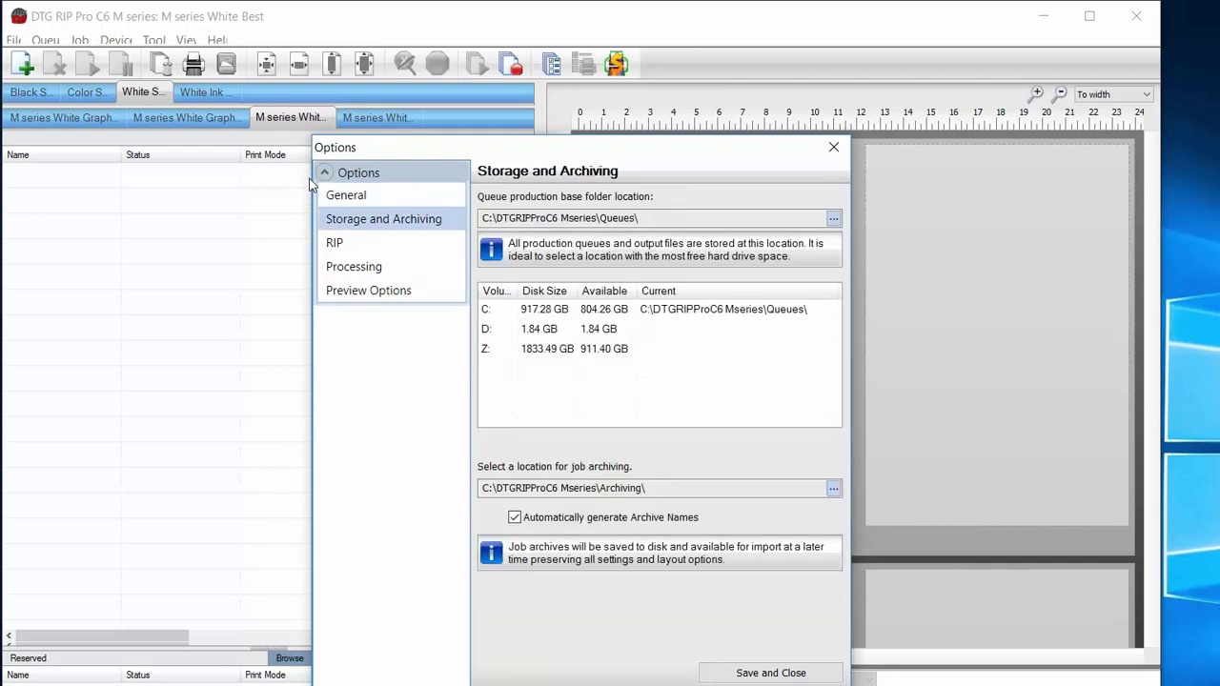
pyautogui.press('Down')
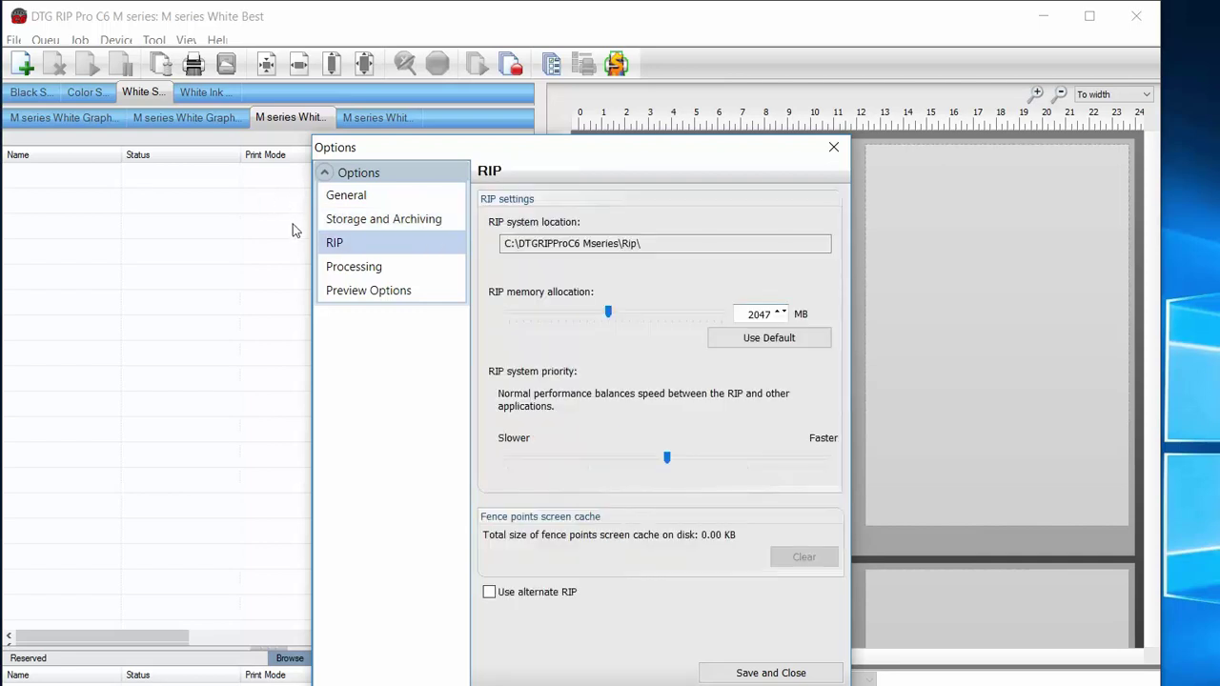
pyautogui.press('Down')
pyautogui.press('Down')
pyautogui.press('Up')
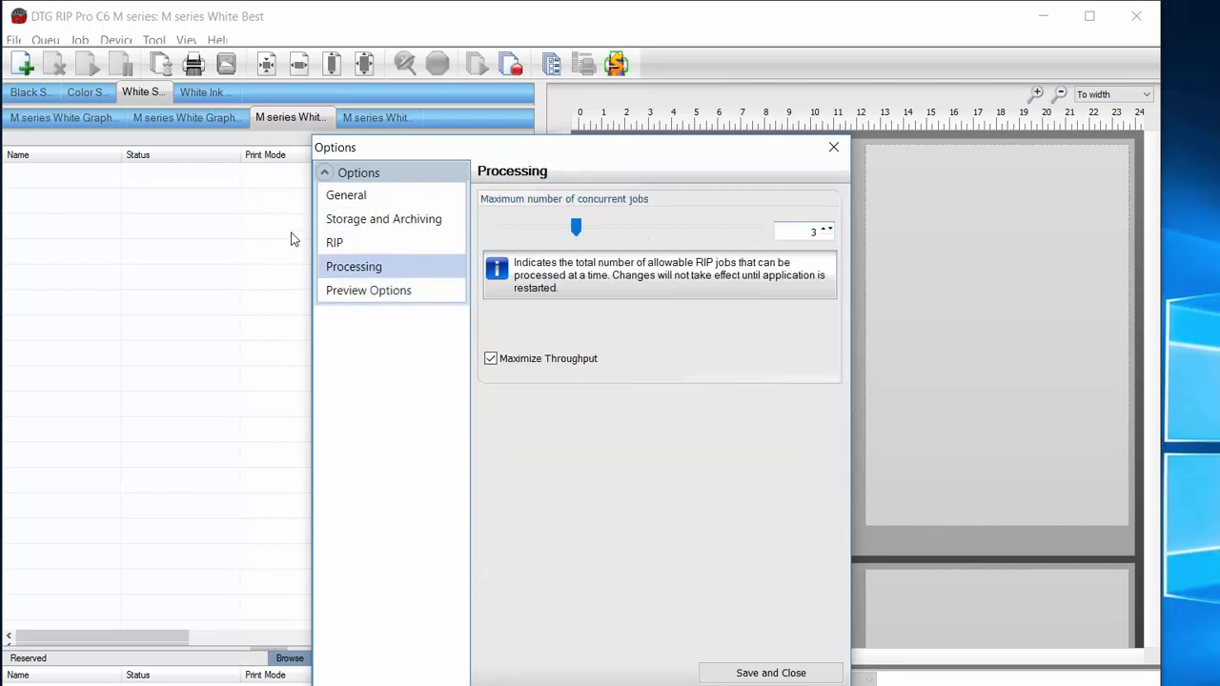
pyautogui.press('Down')
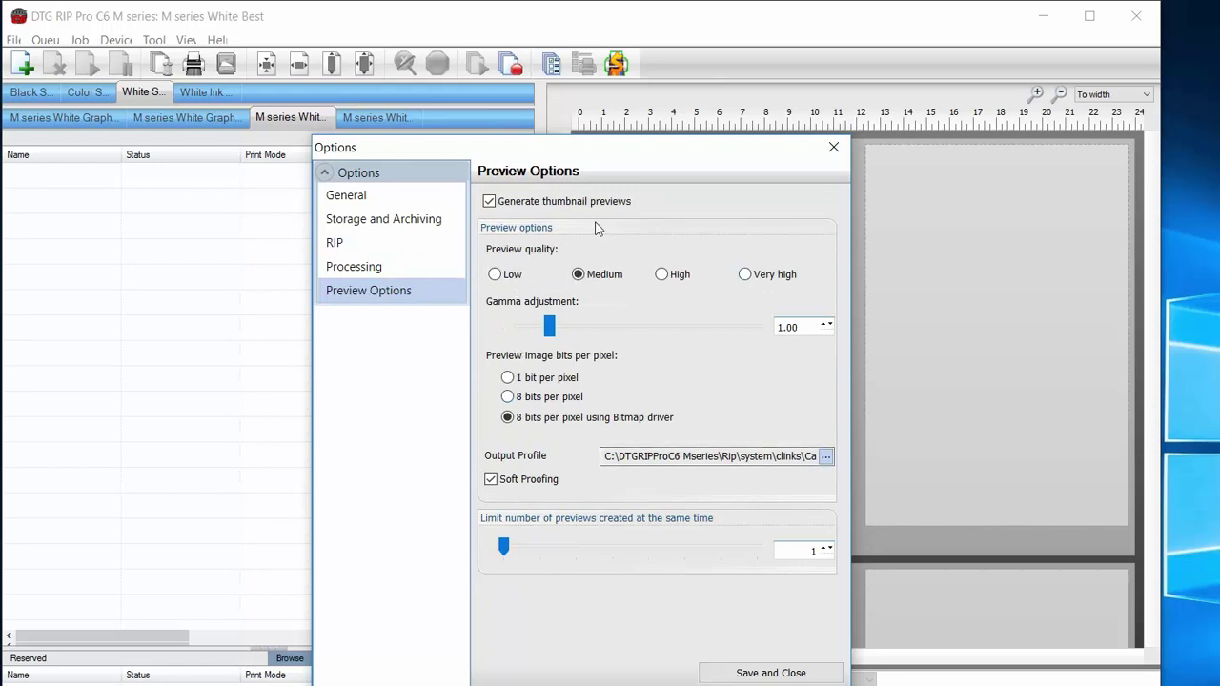
pyautogui.press('Right')
pyautogui.press('Right')
pyautogui.press('Return')
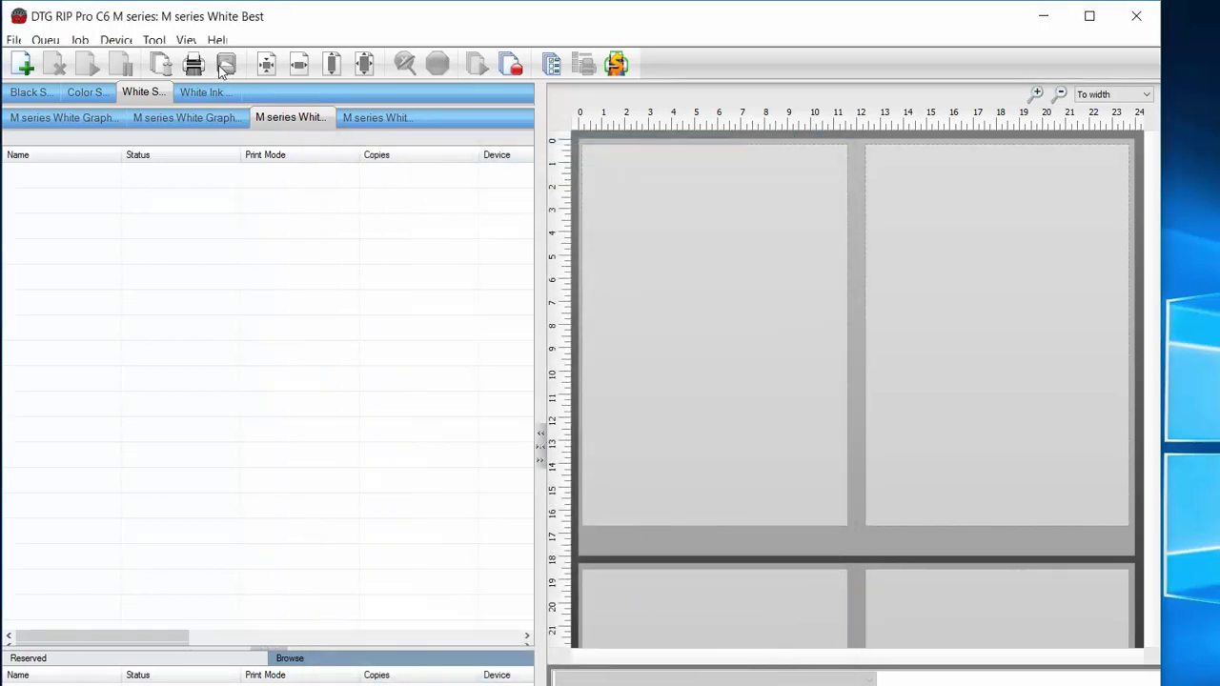
pyautogui.click(186, 39)
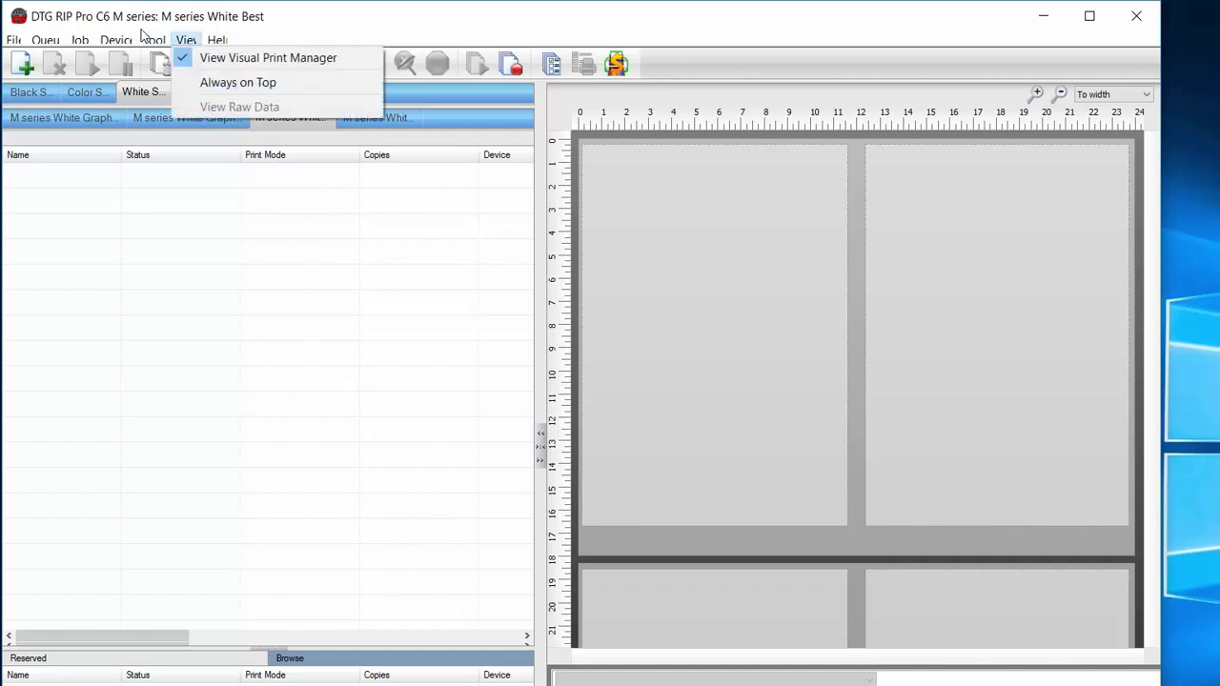
pyautogui.moveTo(151, 38)
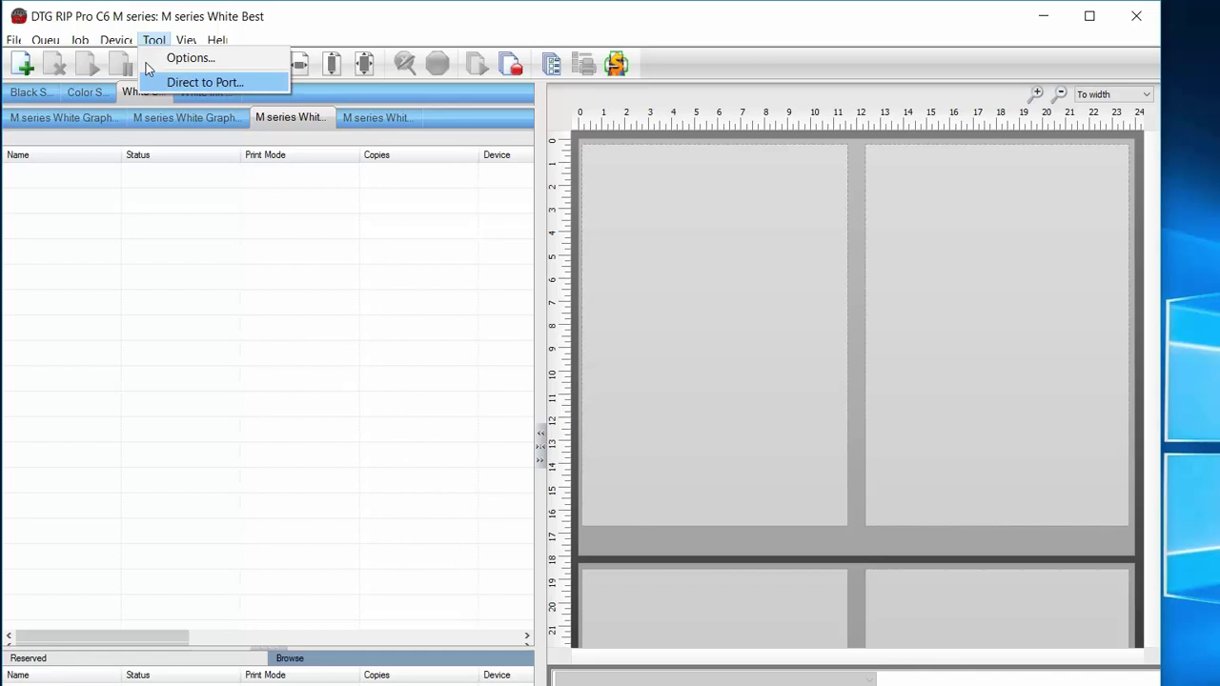
pyautogui.click(167, 82)
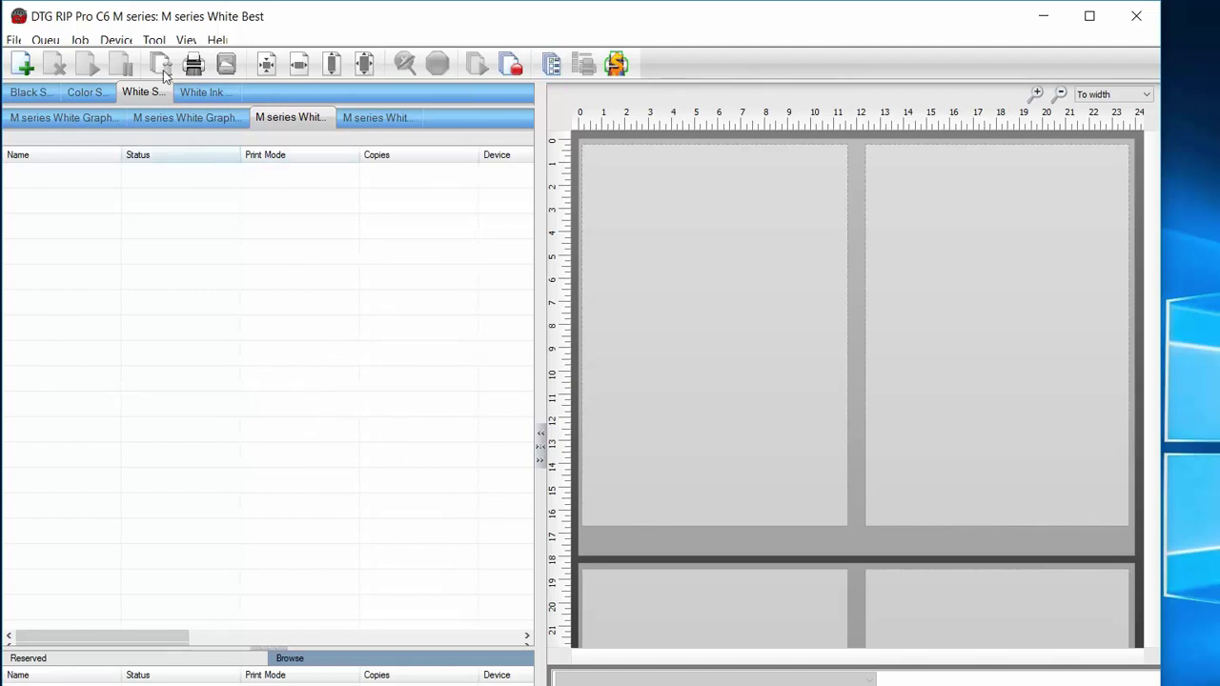
pyautogui.click(155, 39)
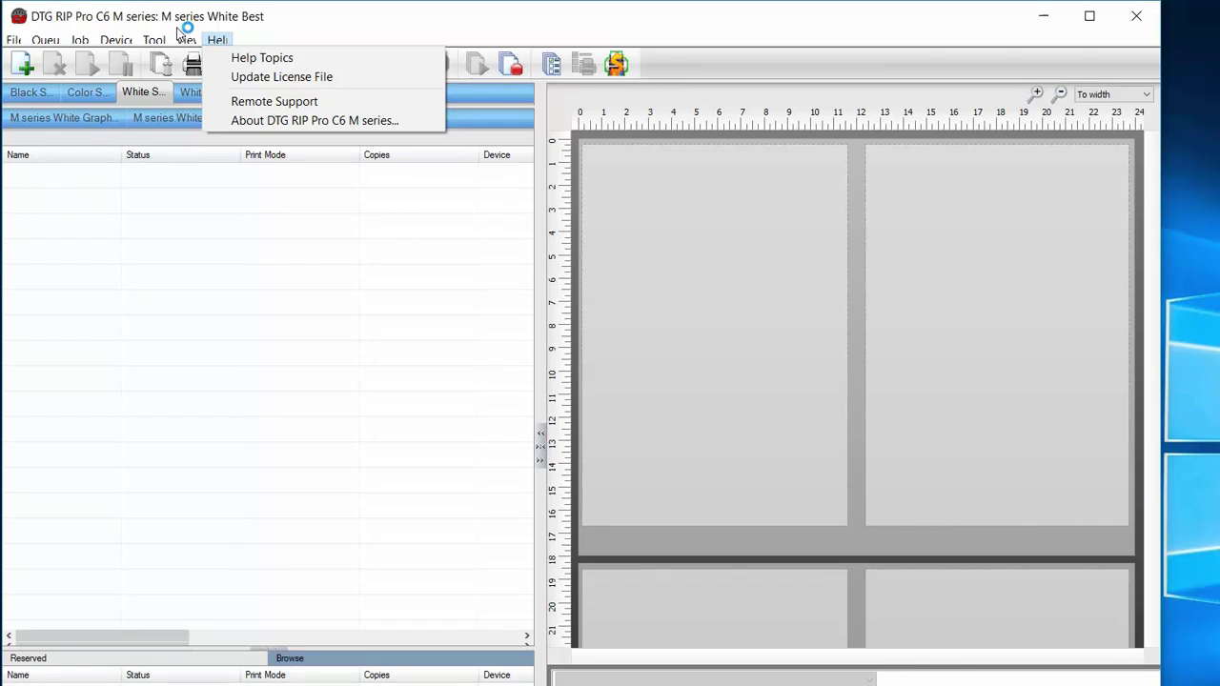
pyautogui.press('Down')
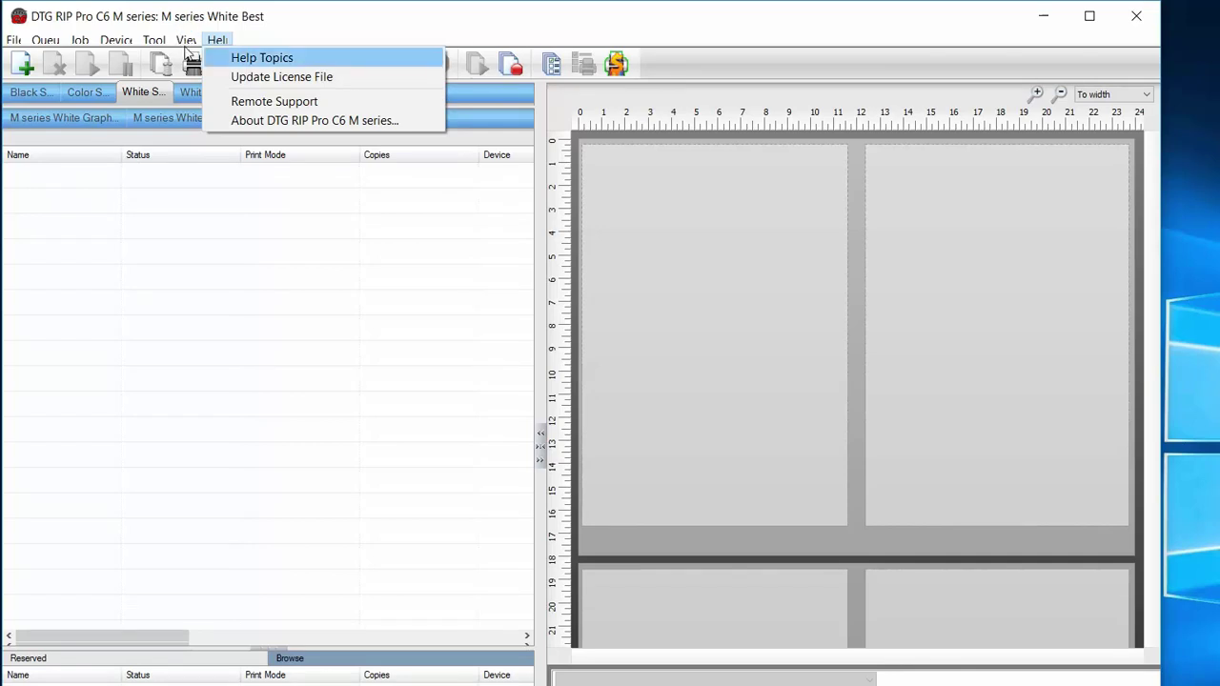
pyautogui.click(233, 59)
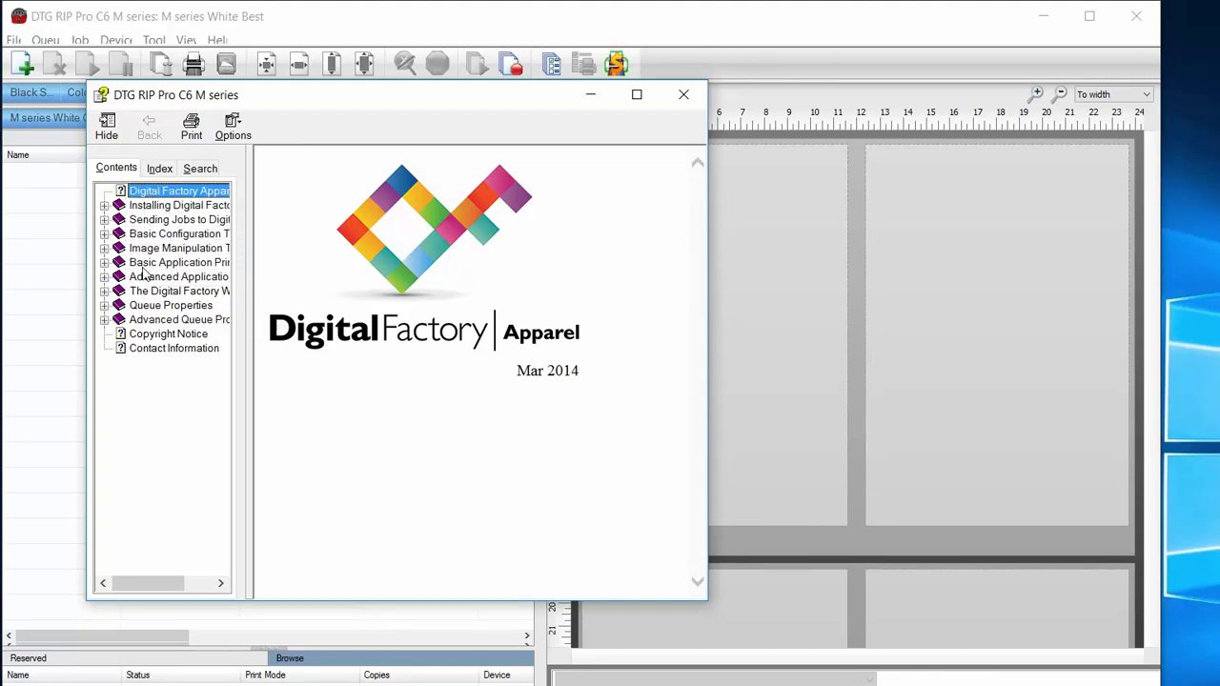
pyautogui.click(148, 204)
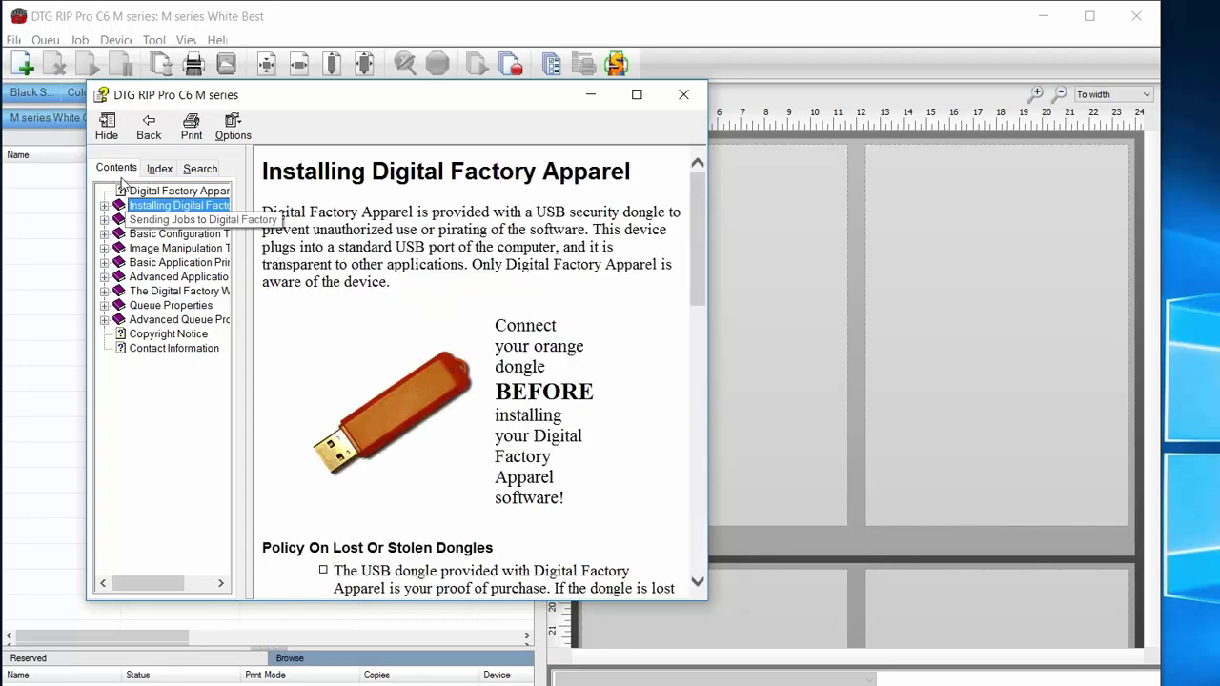
pyautogui.scroll(-5, 324, 310)
pyautogui.scroll(5, 349, 320)
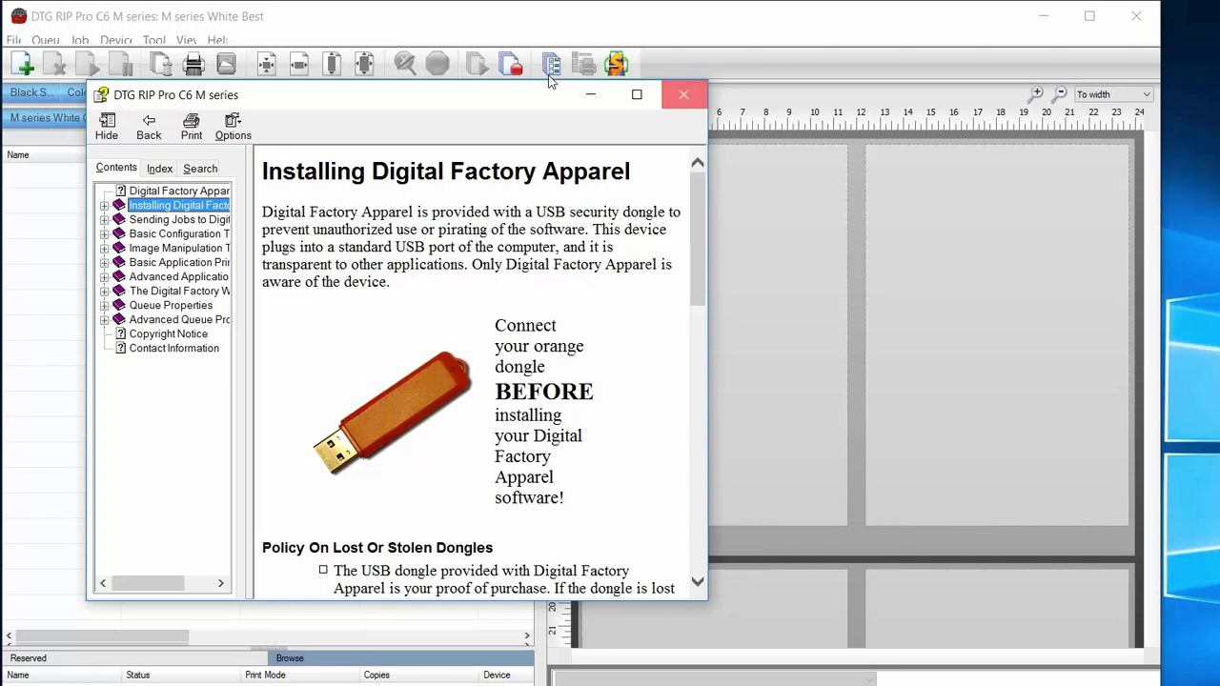
pyautogui.click(683, 94)
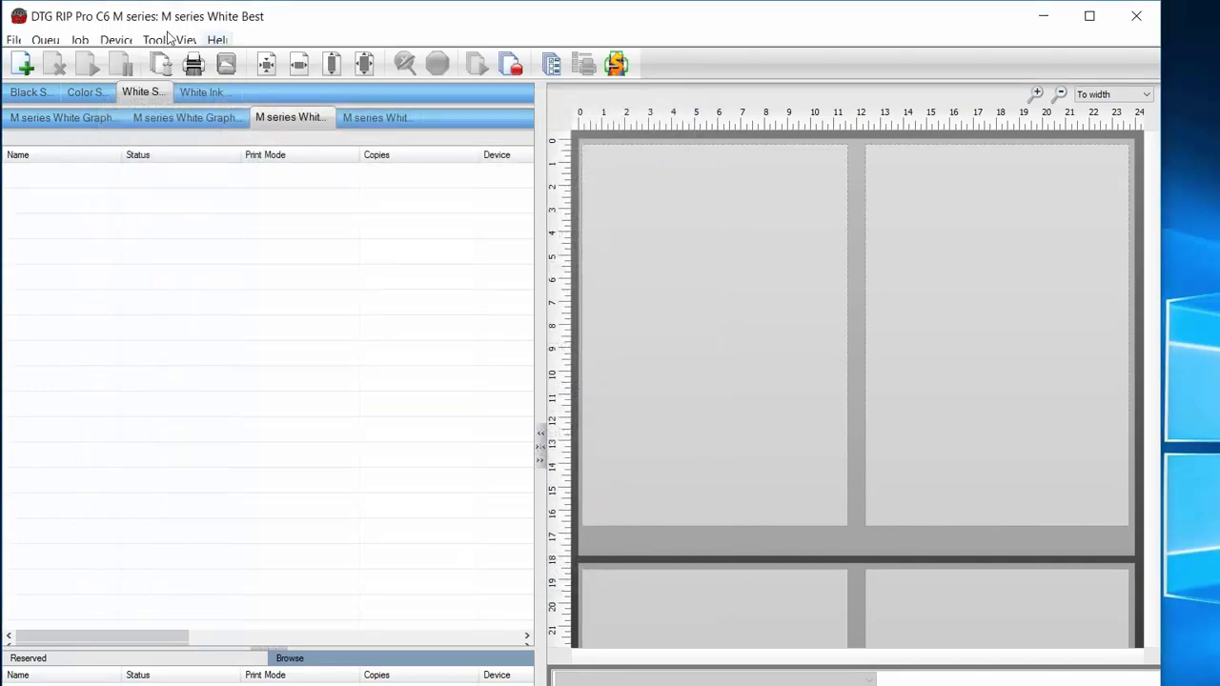
pyautogui.click(217, 40)
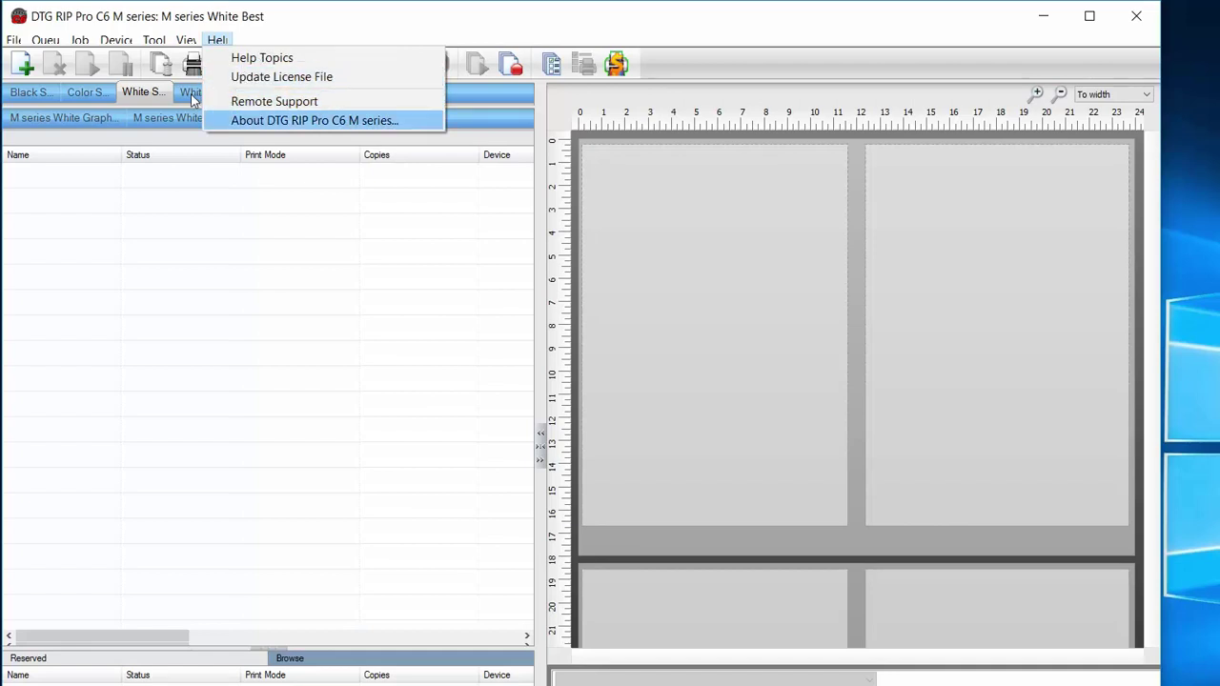
pyautogui.click(246, 100)
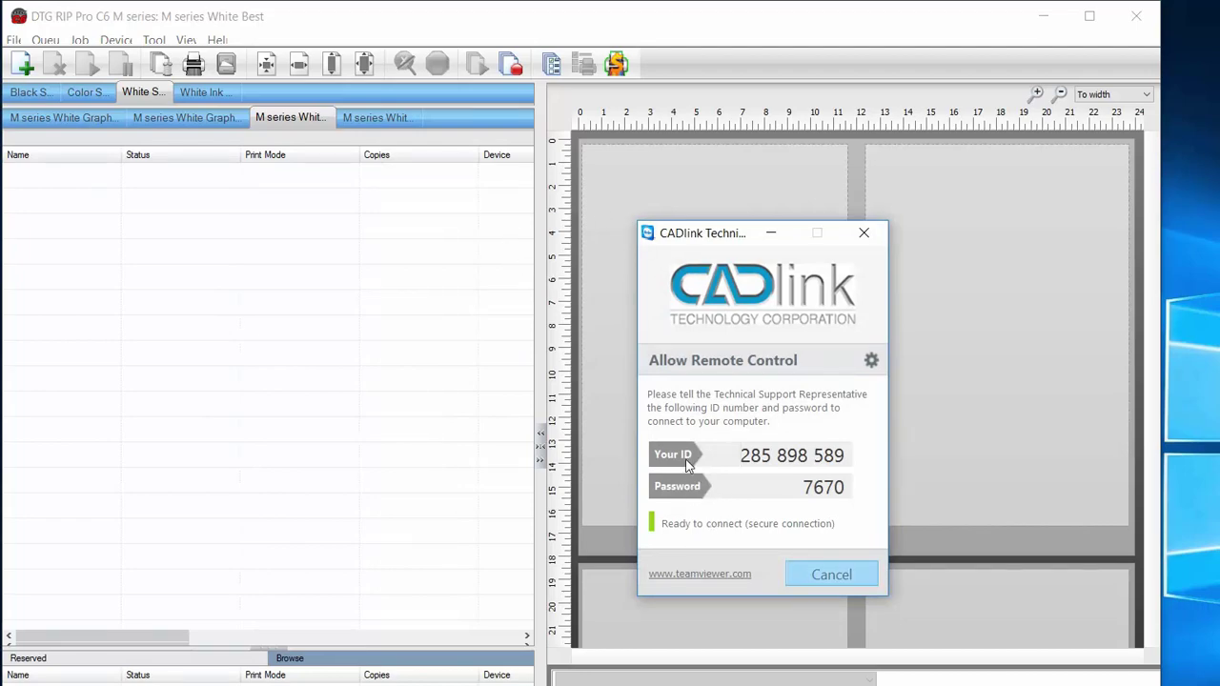
pyautogui.click(831, 573)
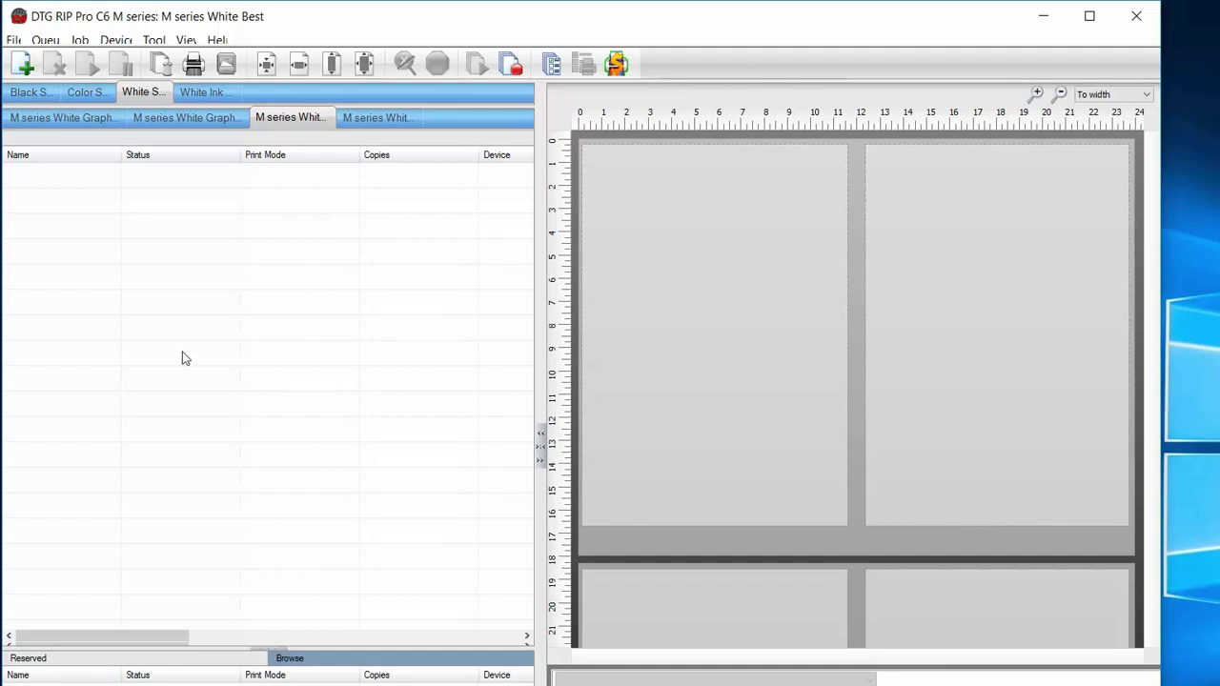
# Show the M series WhiteInk Only queue, check the DTG-Digital logo in Photoshop, and return to the RIP
pyautogui.hotkey('ctrl', 'Tab')
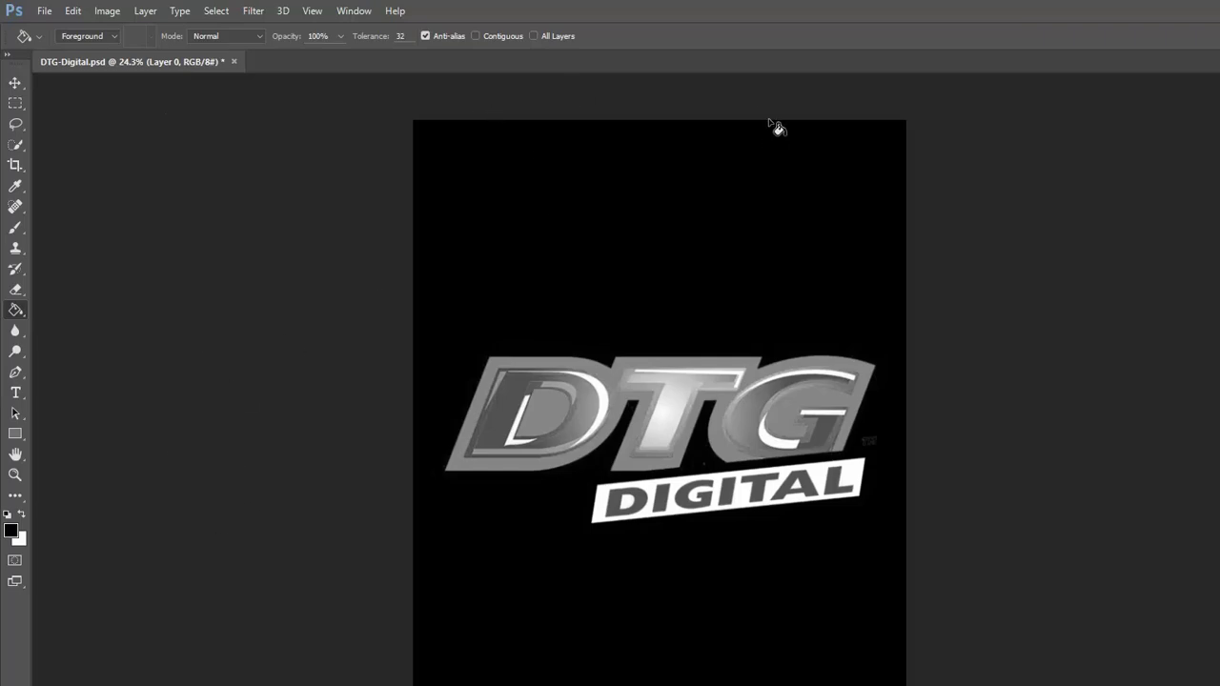
pyautogui.click(1165, 7)
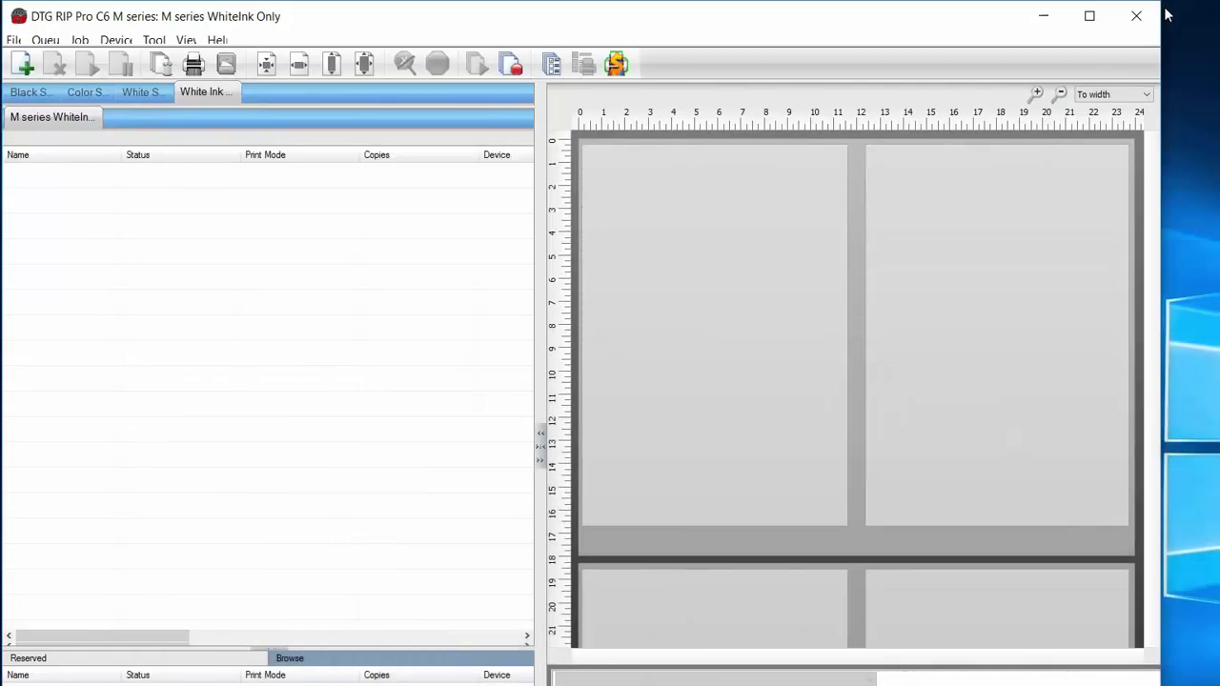
# Import DTG-Digital.psd from the Pictures folder into the WhiteInk Only queue as a pending job
pyautogui.click(24, 64)
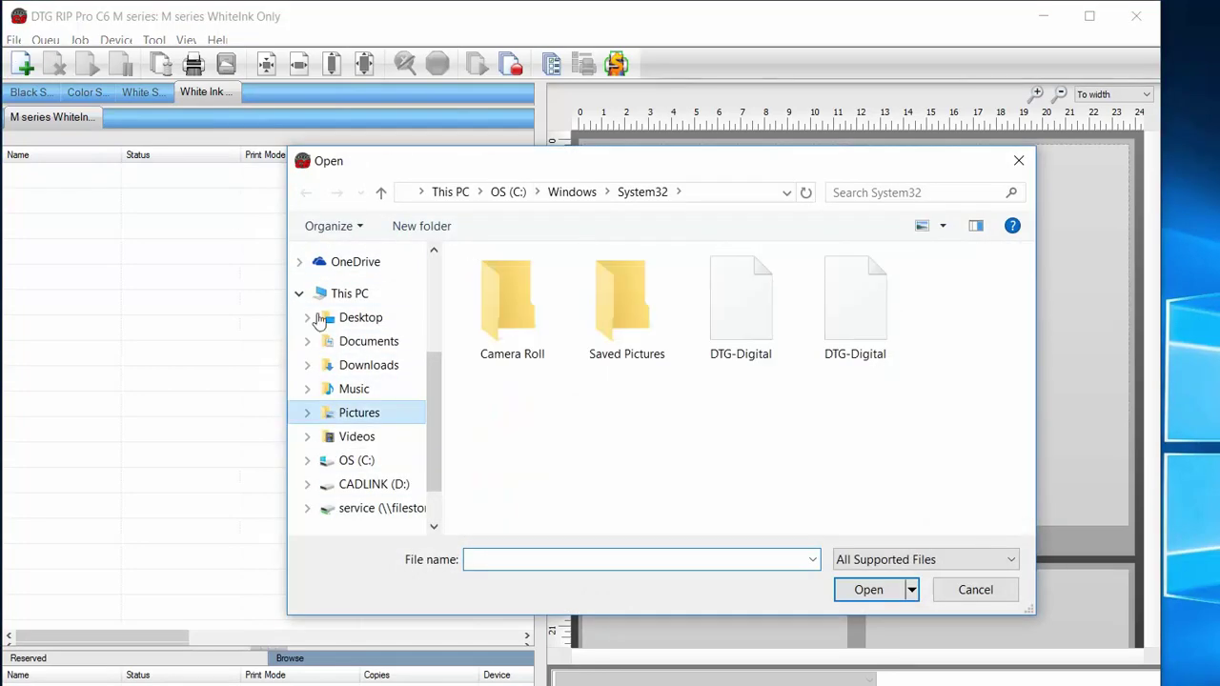
pyautogui.press('End')
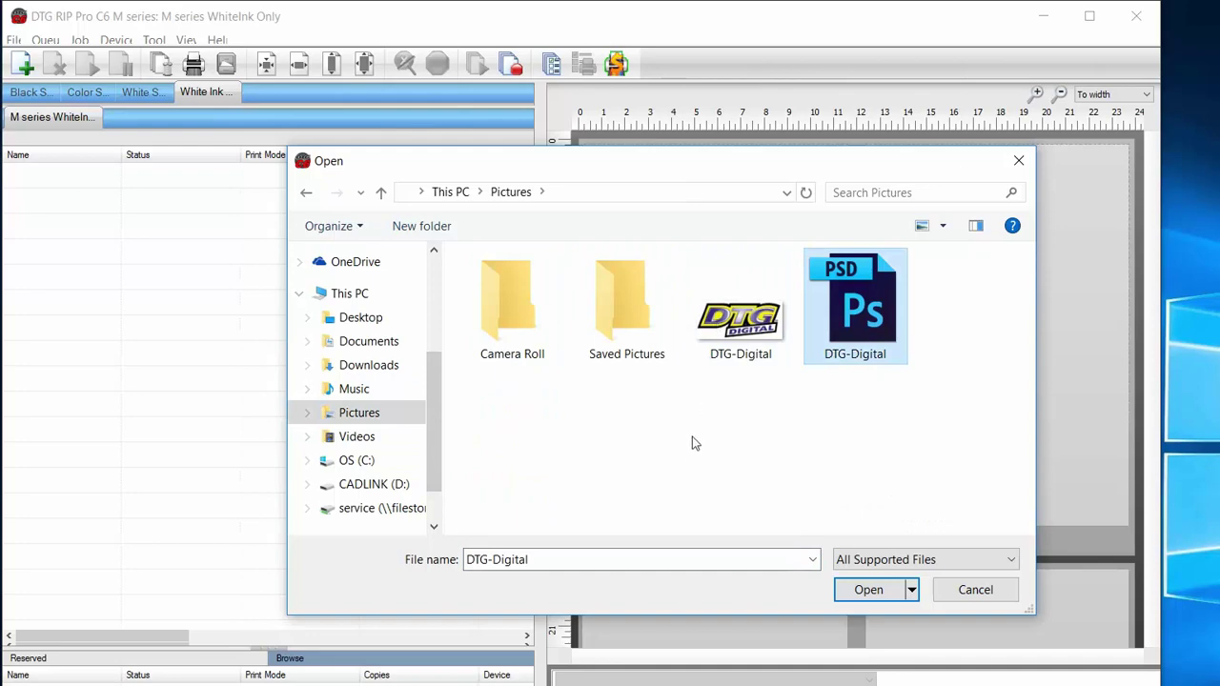
pyautogui.press('Return')
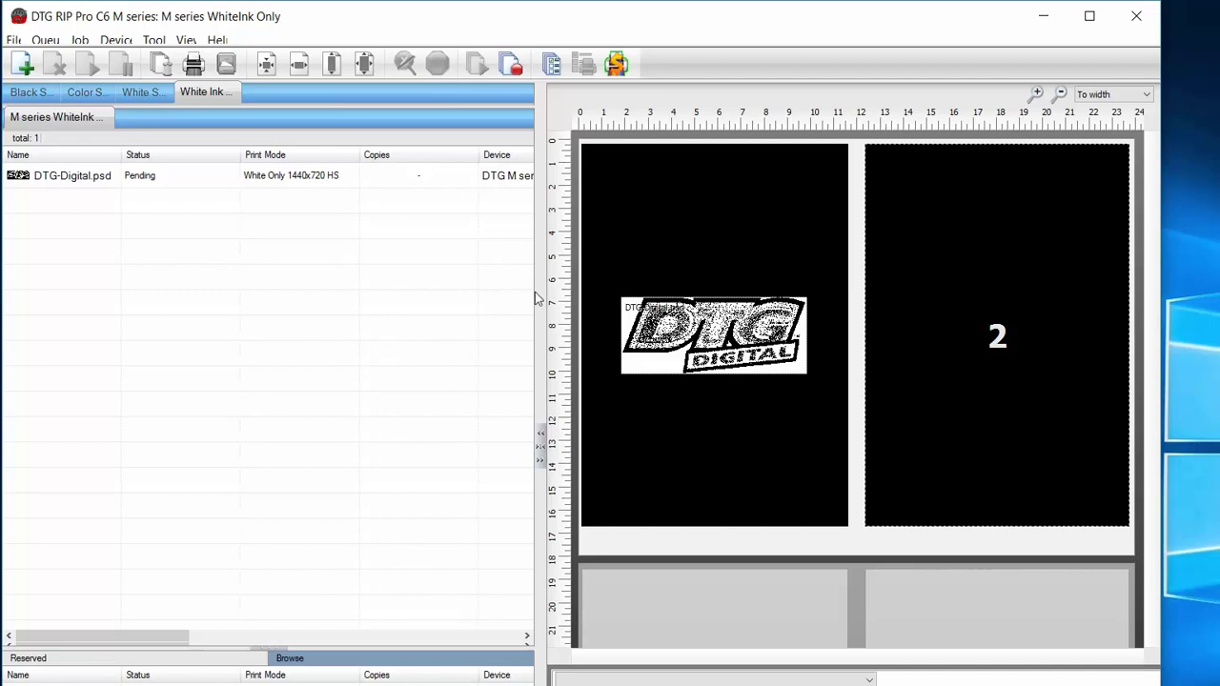
# Apply Modify > Invert to the placed DTG-Digital logo so it previews white on black
pyautogui.rightClick(669, 363)
pyautogui.press('r')
pyautogui.press('r')
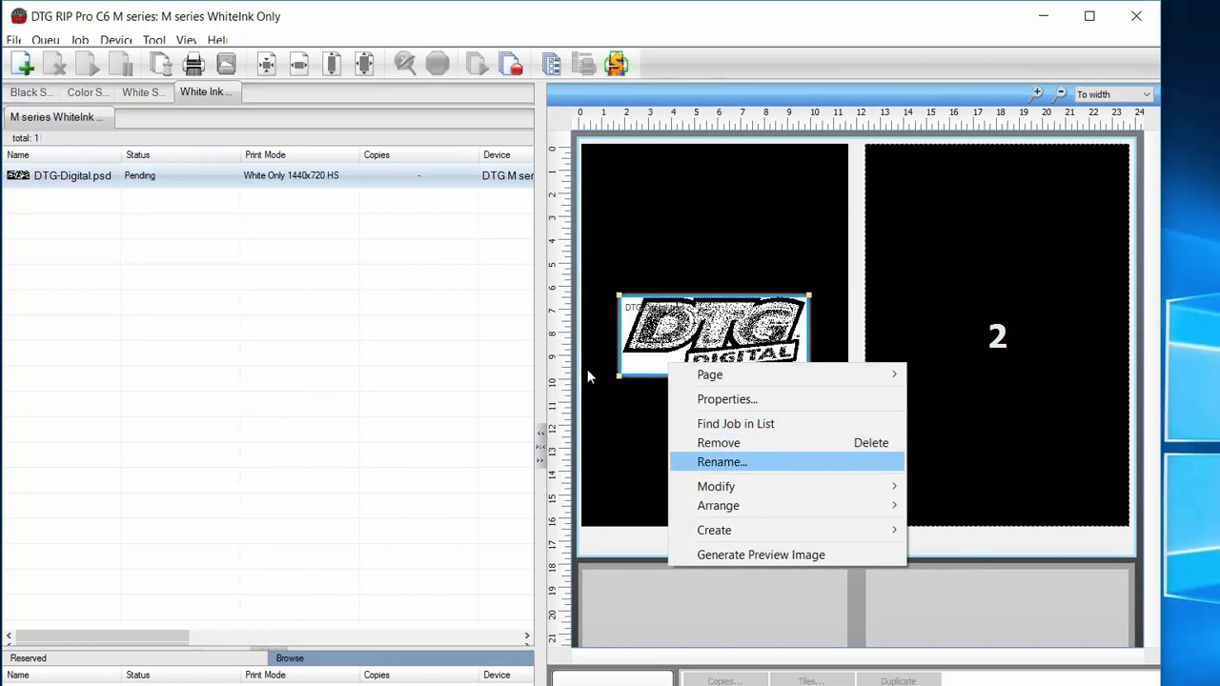
pyautogui.press('Down')
pyautogui.press('Right')
pyautogui.press('Left')
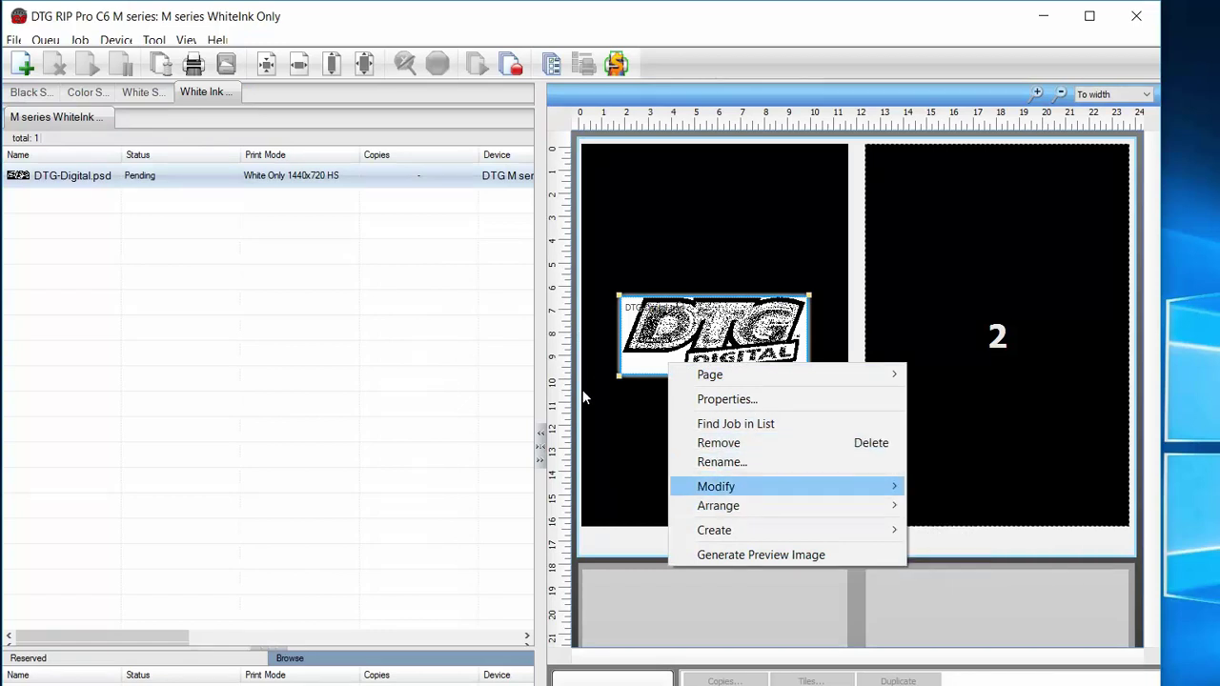
pyautogui.press('Right')
pyautogui.press('Down')
pyautogui.press('Down')
pyautogui.press('Down')
pyautogui.press('Down')
pyautogui.press('Down')
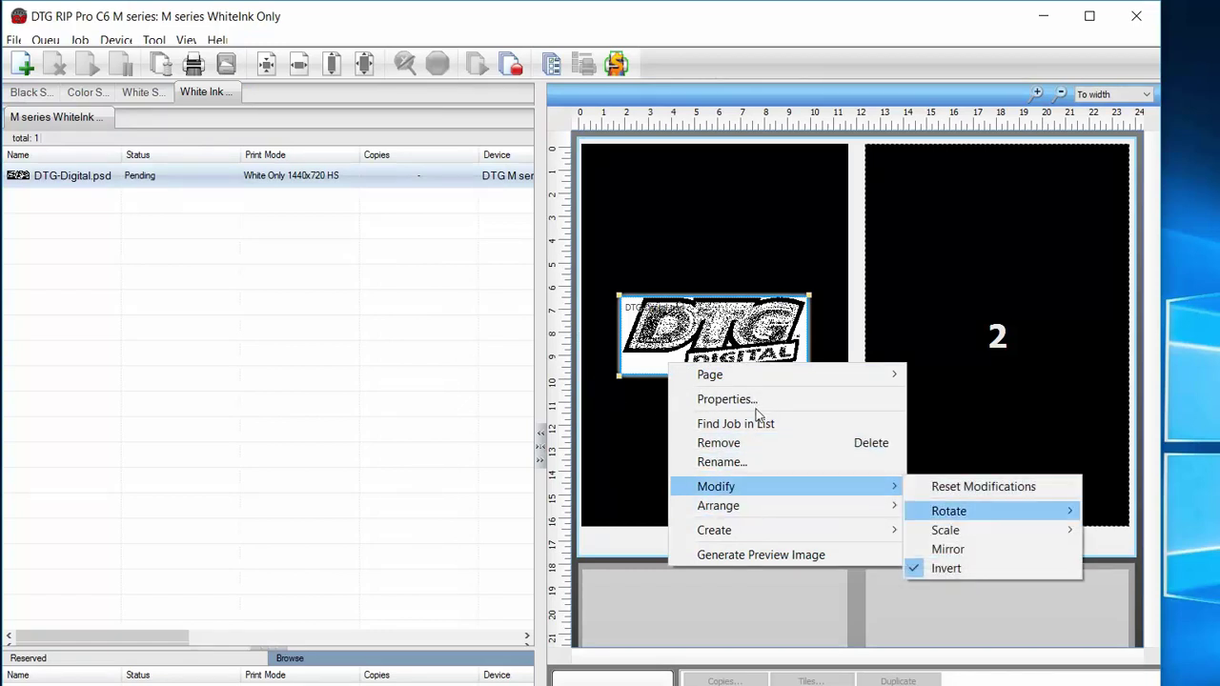
pyautogui.press('Return')
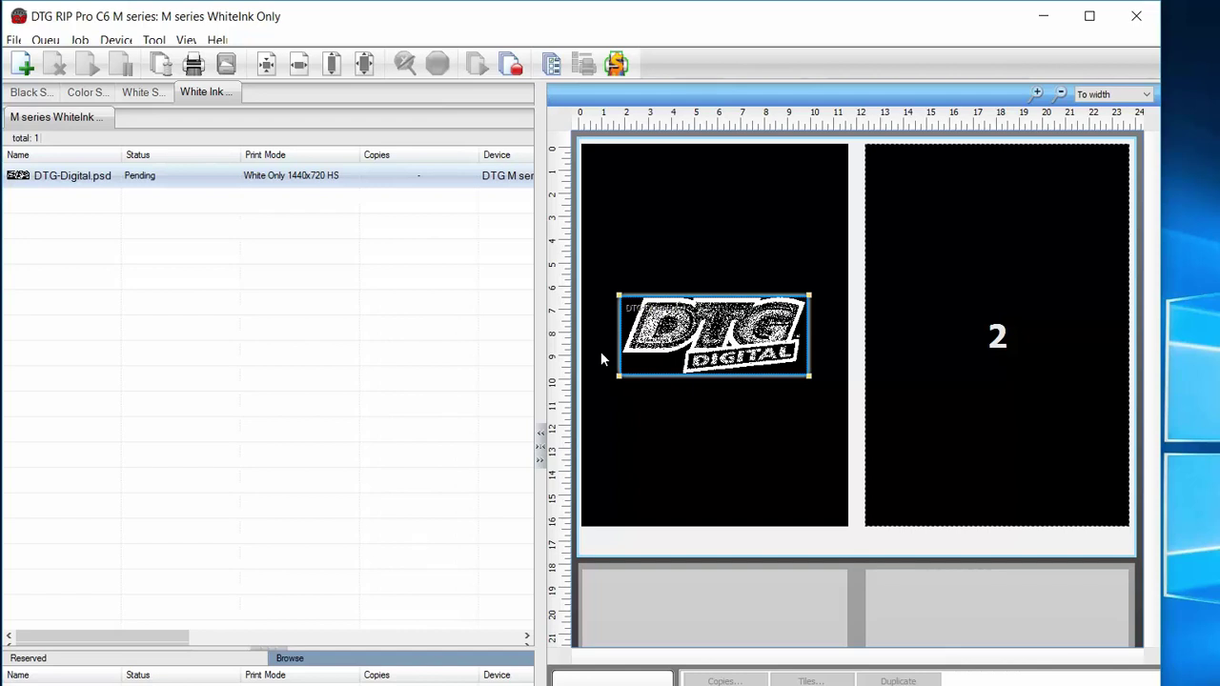
# Delete the DTG-Digital.psd row from the White Ink job list using its Remove option
pyautogui.rightClick(745, 323)
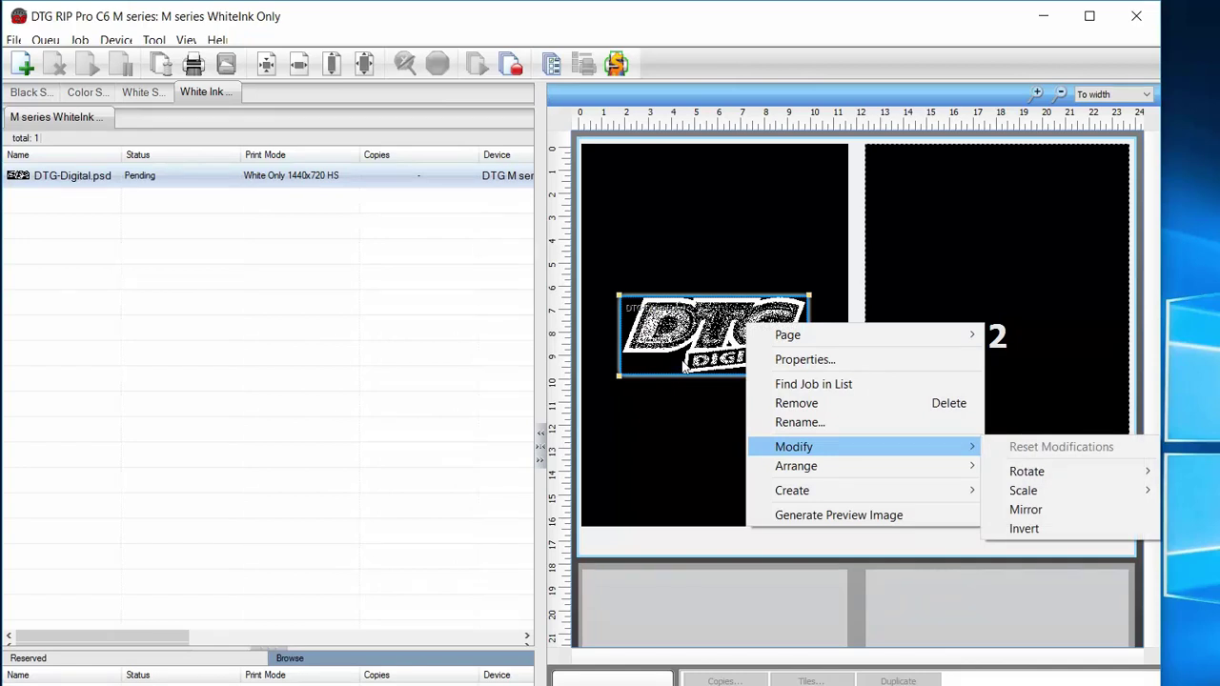
pyautogui.click(237, 202)
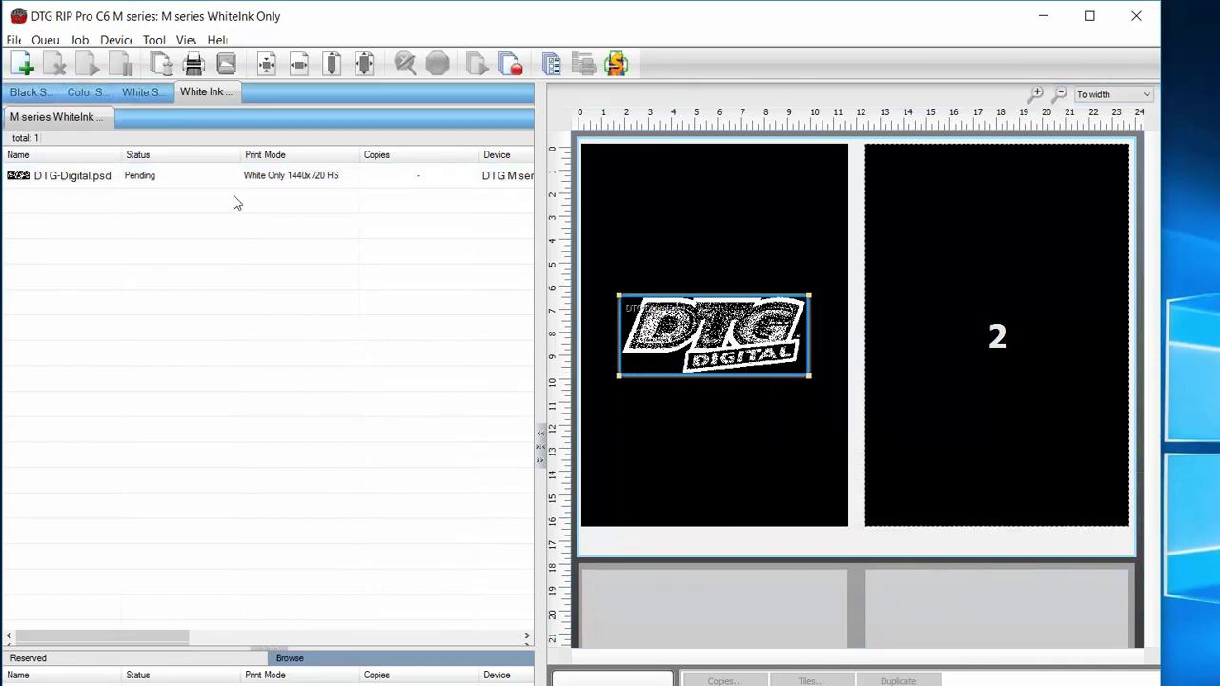
pyautogui.rightClick(140, 179)
pyautogui.press('Down')
pyautogui.press('Down')
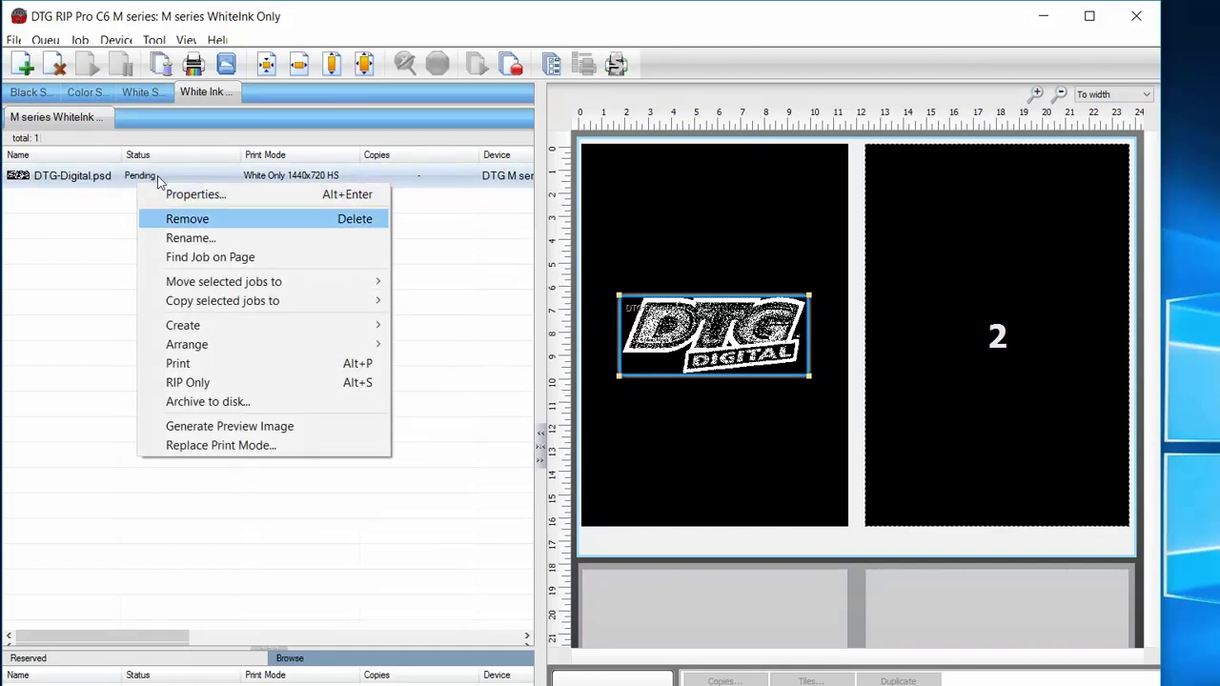
pyautogui.press('Down')
pyautogui.press('Up')
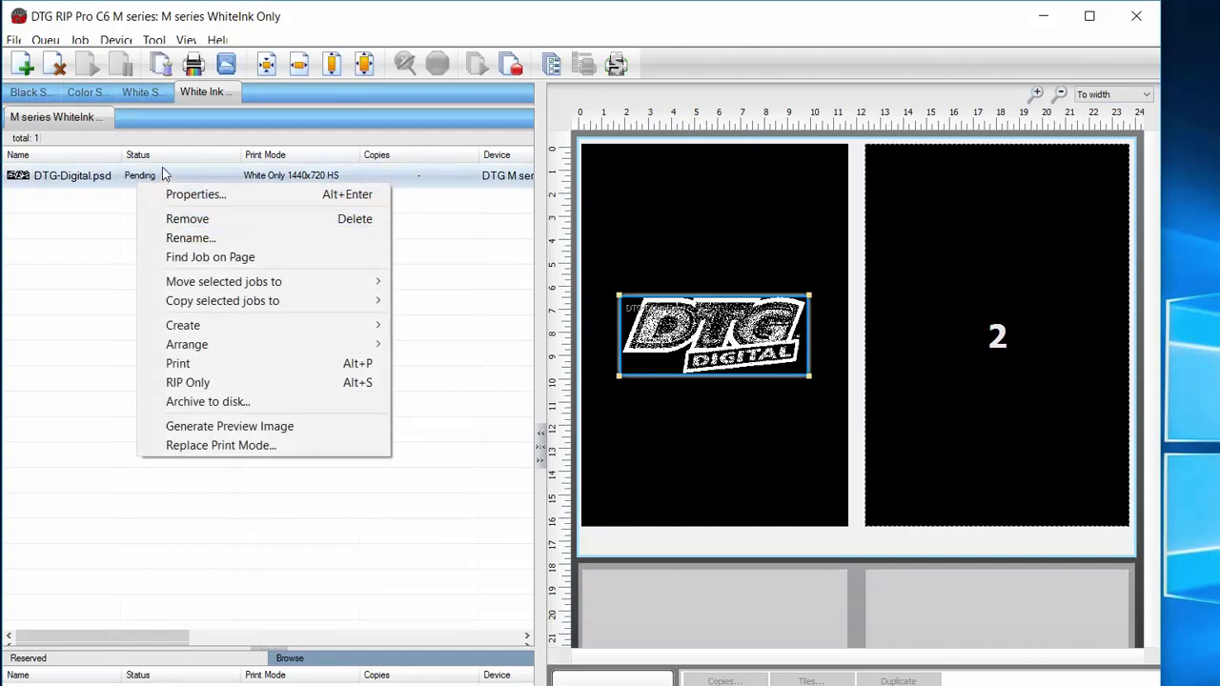
pyautogui.press('Down')
pyautogui.press('Return')
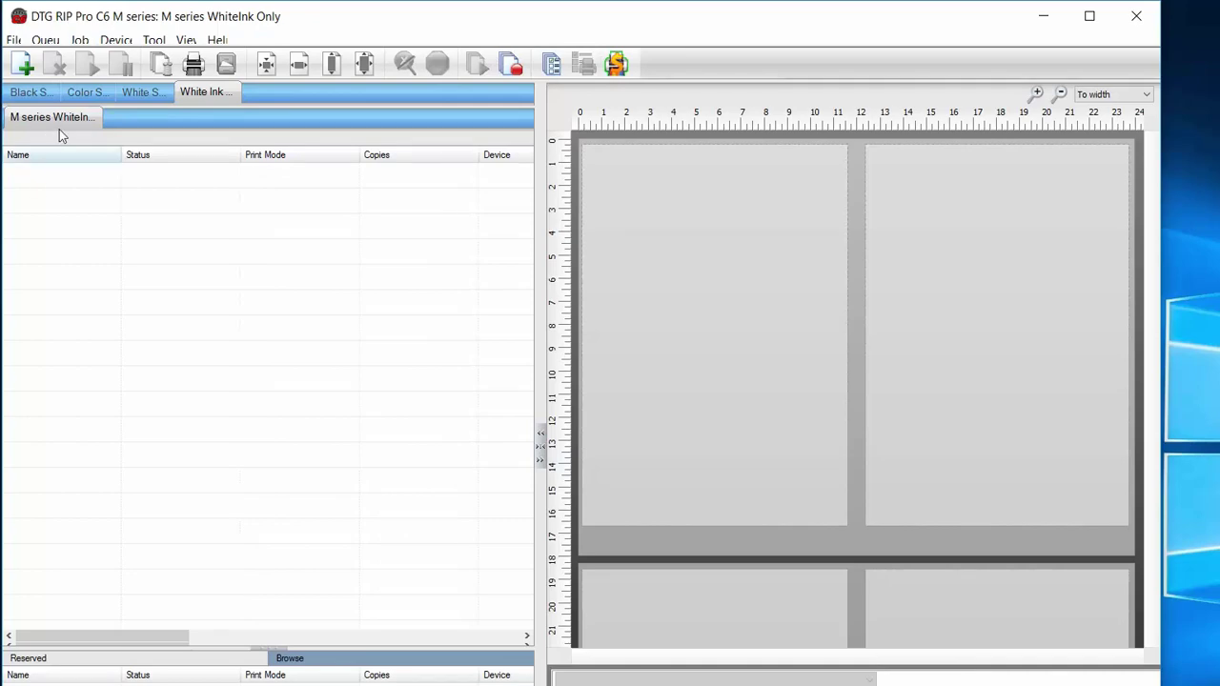
pyautogui.click(496, 43)
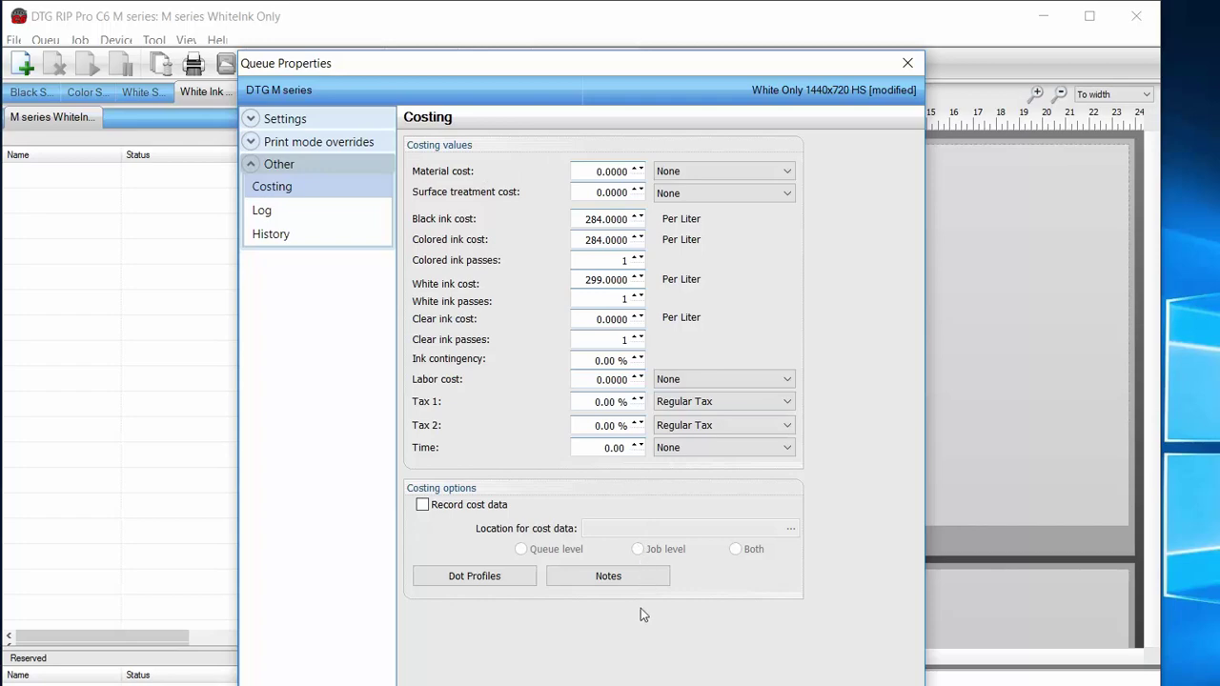
pyautogui.press('Escape')
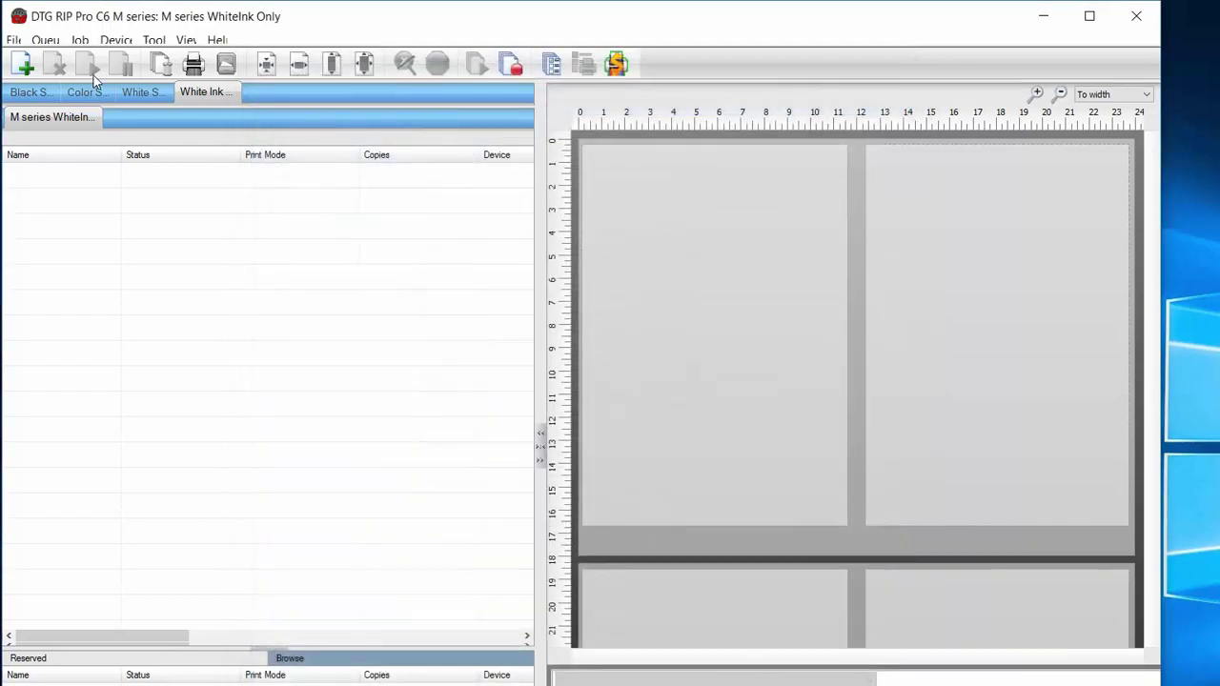
# Re-add DTG-Digital.psd from Pictures and invert its placed logo with Modify > Invert
pyautogui.click(22, 64)
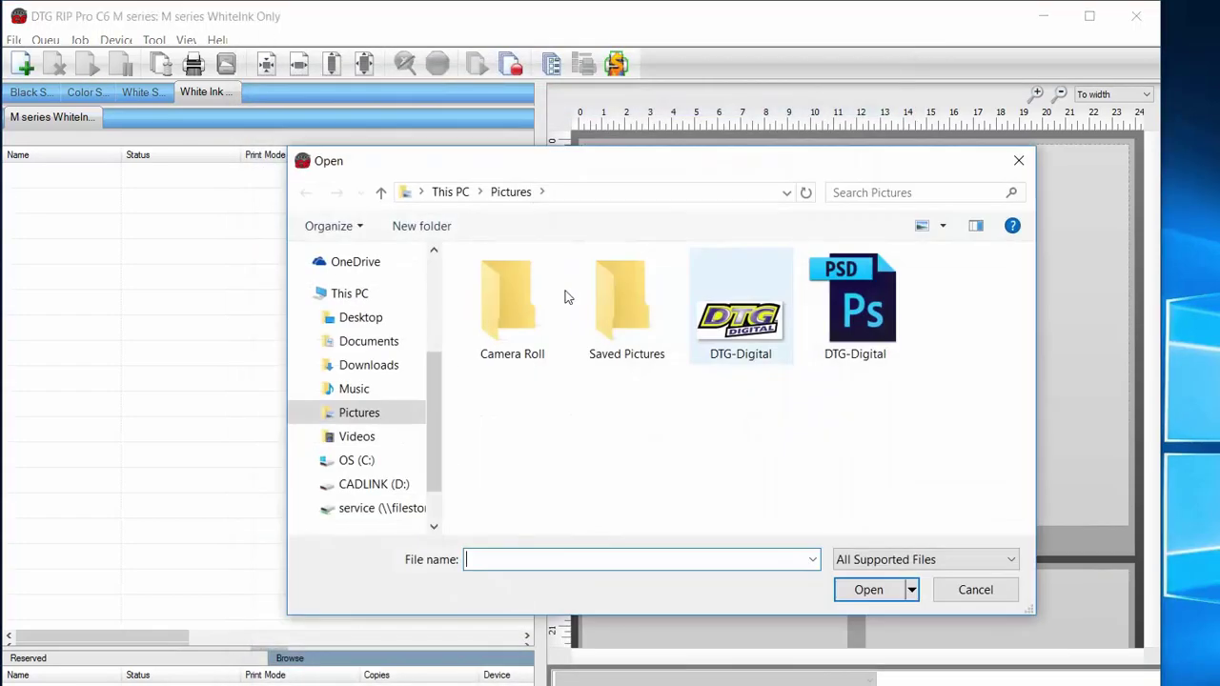
pyautogui.doubleClick(855, 303)
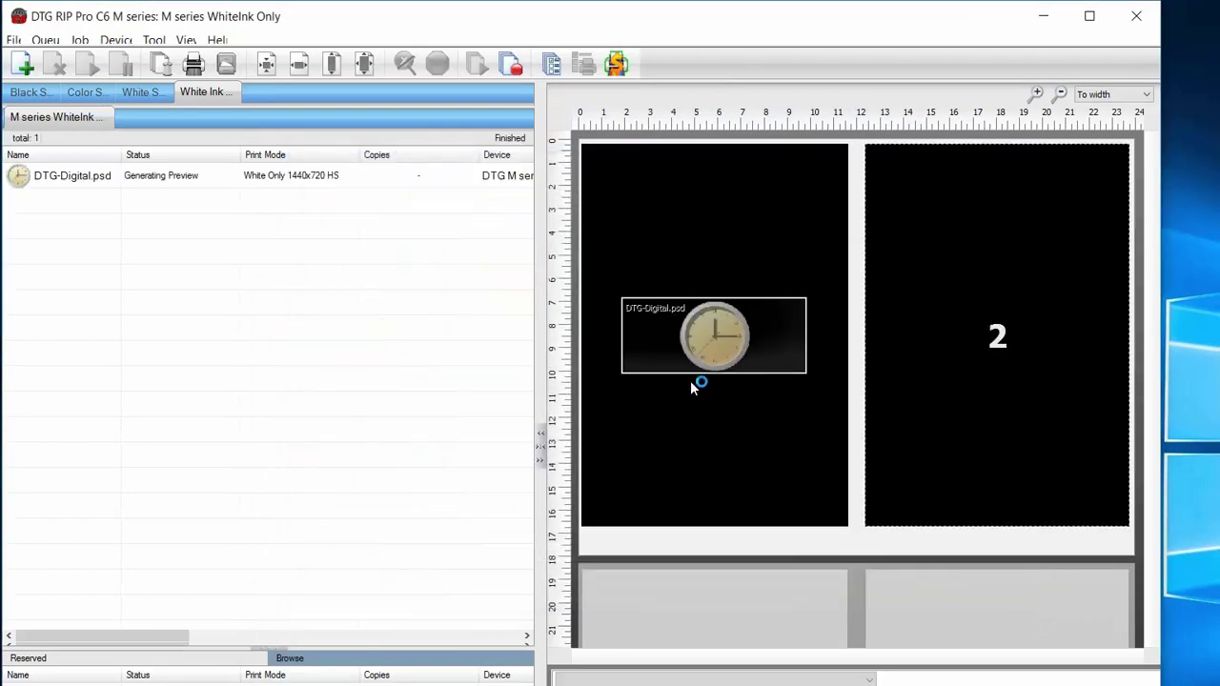
pyautogui.rightClick(717, 336)
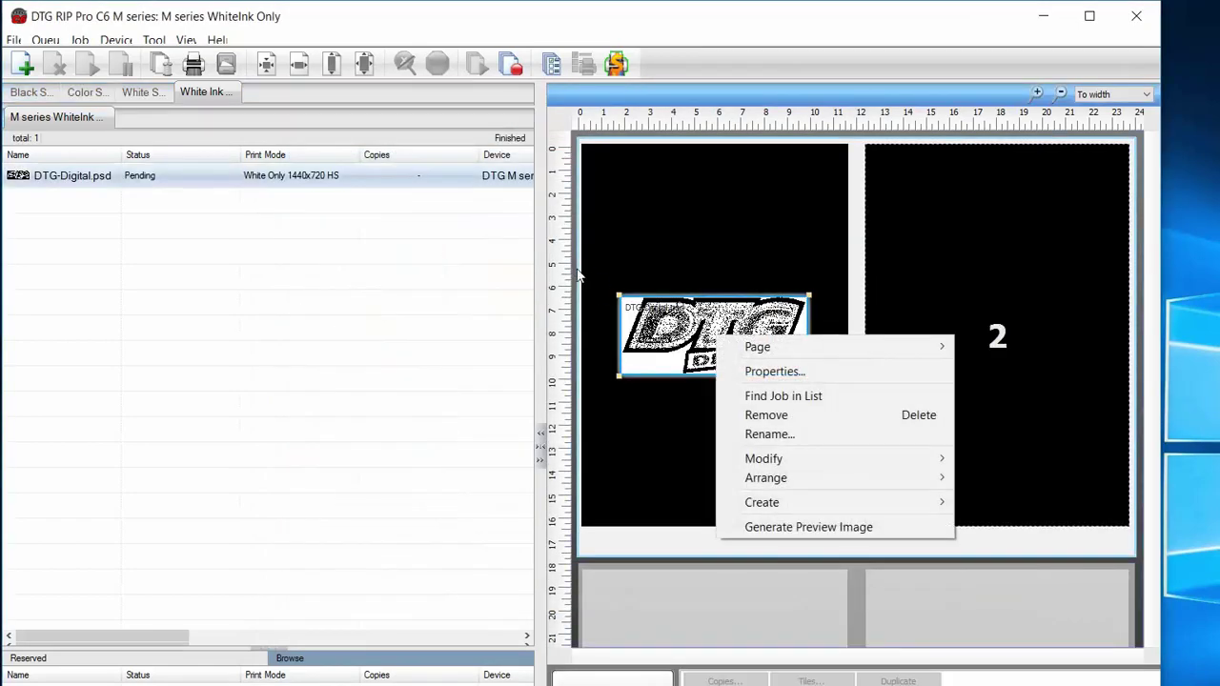
pyautogui.press('Down')
pyautogui.press('Down')
pyautogui.press('Right')
pyautogui.press('Left')
pyautogui.press('Up')
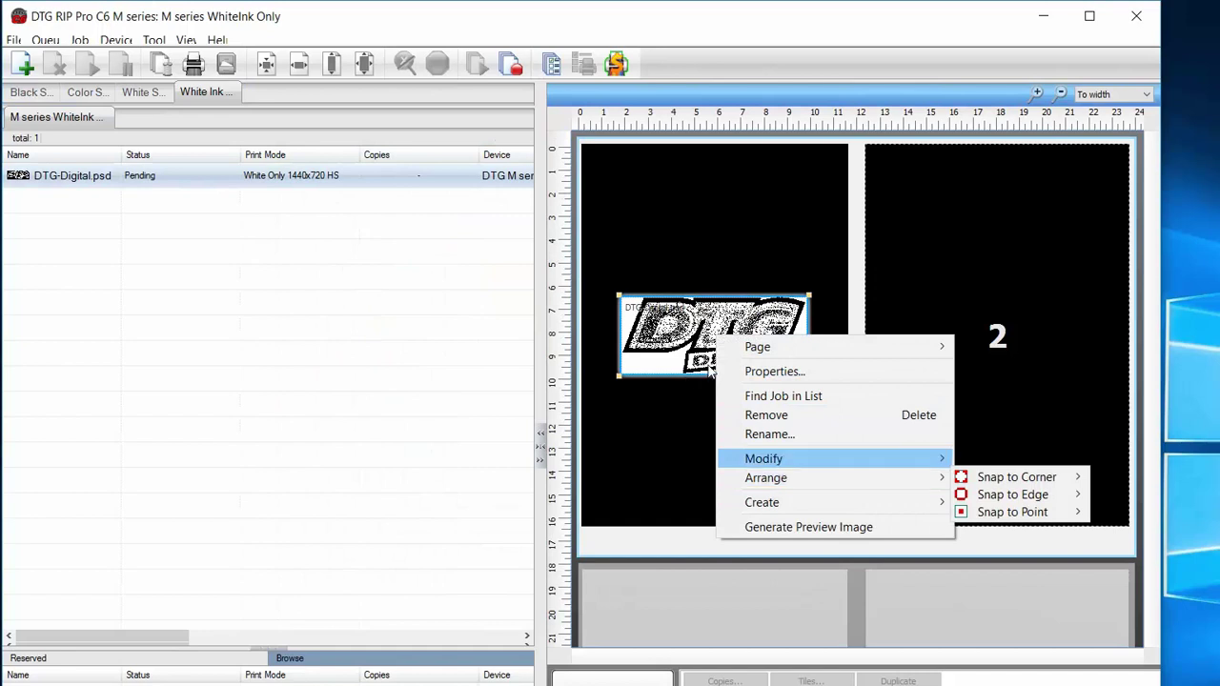
pyautogui.press('Right')
pyautogui.press('Down')
pyautogui.press('Down')
pyautogui.press('Down')
pyautogui.press('Down')
pyautogui.press('Return')
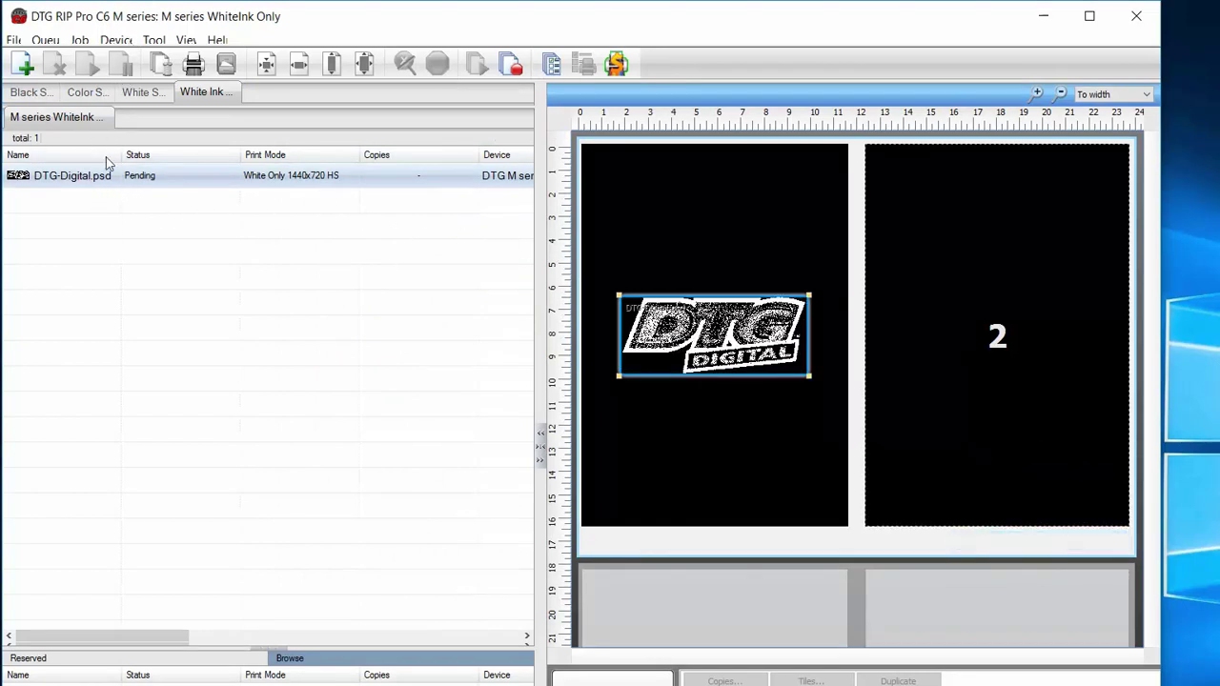
# RIP the job with RIP Only and check its Dimensions and 0.4213 Job Cost columns
pyautogui.click(161, 64)
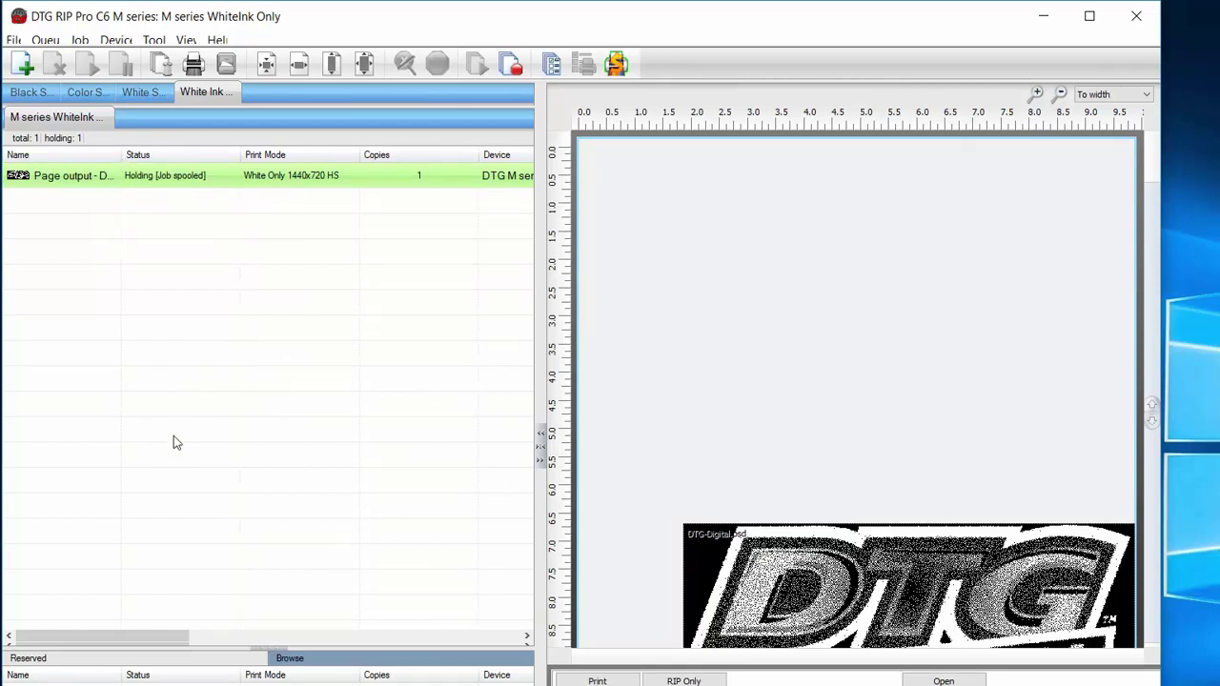
pyautogui.hscroll(6, 141, 513)
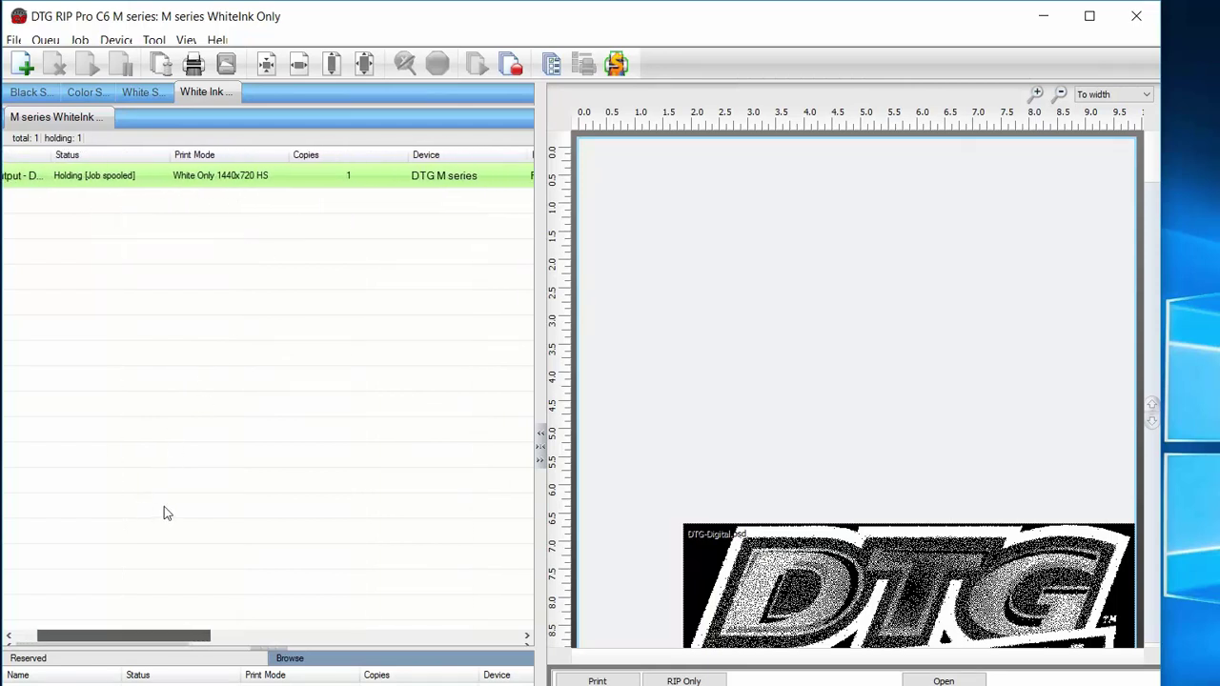
pyautogui.hscroll(8, 313, 490)
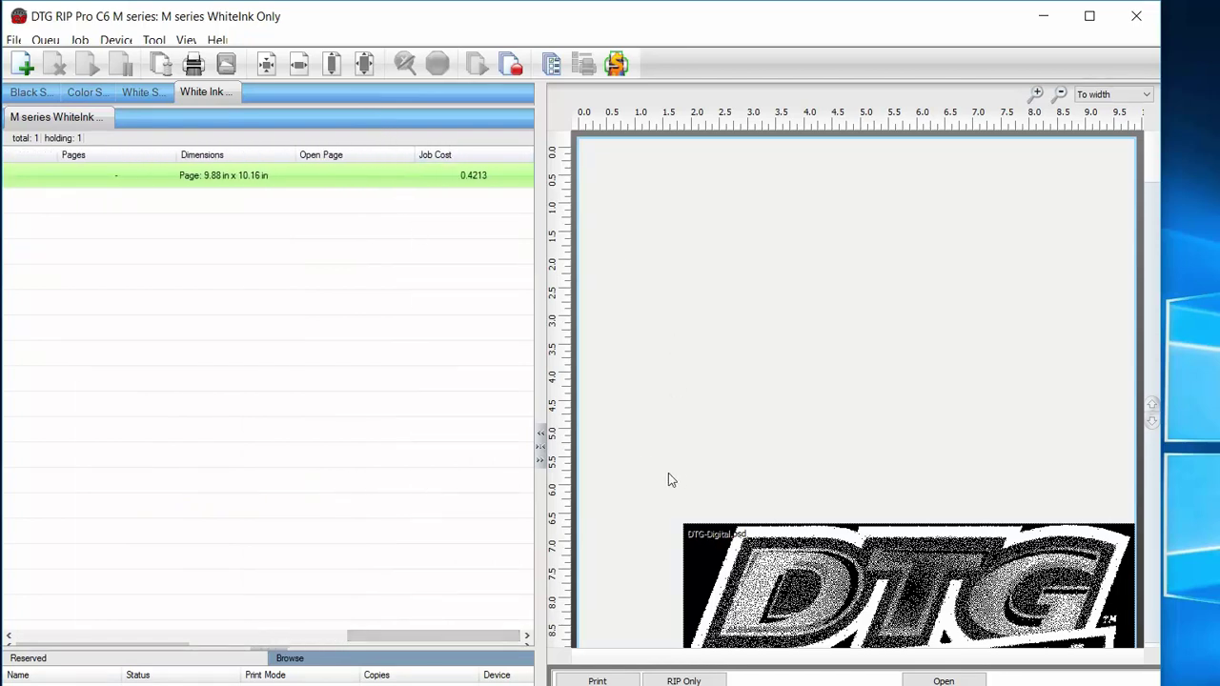
pyautogui.hscroll(-8, 365, 514)
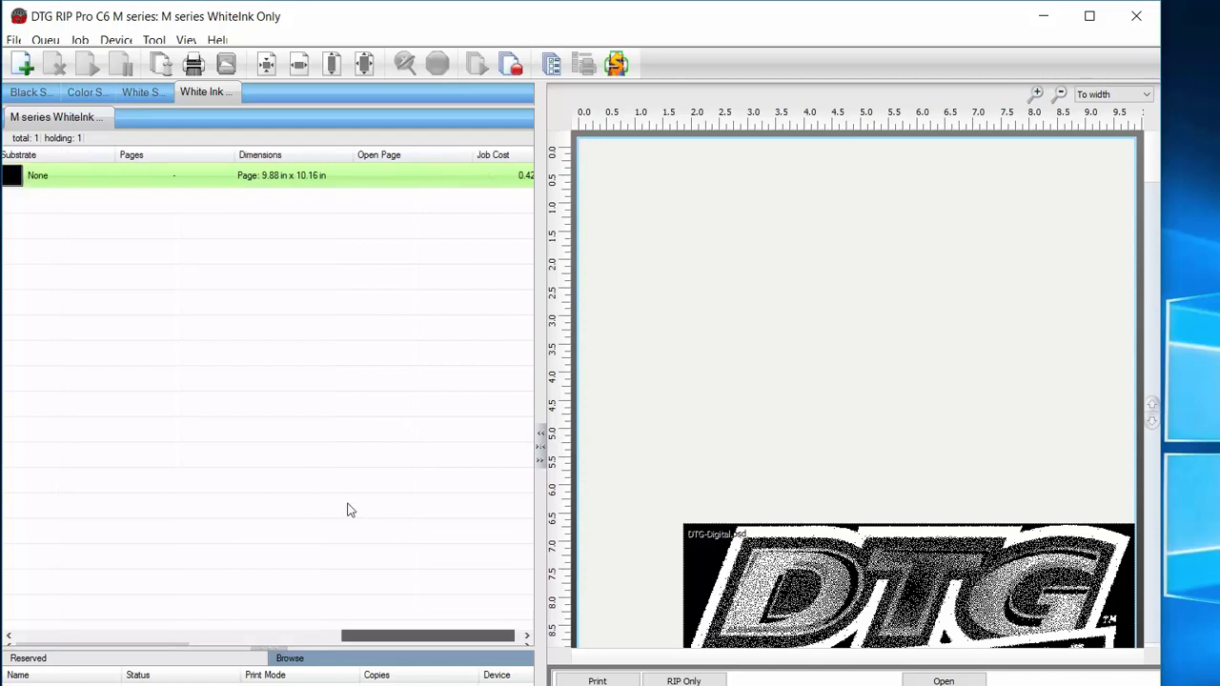
pyautogui.hscroll(-6, 253, 522)
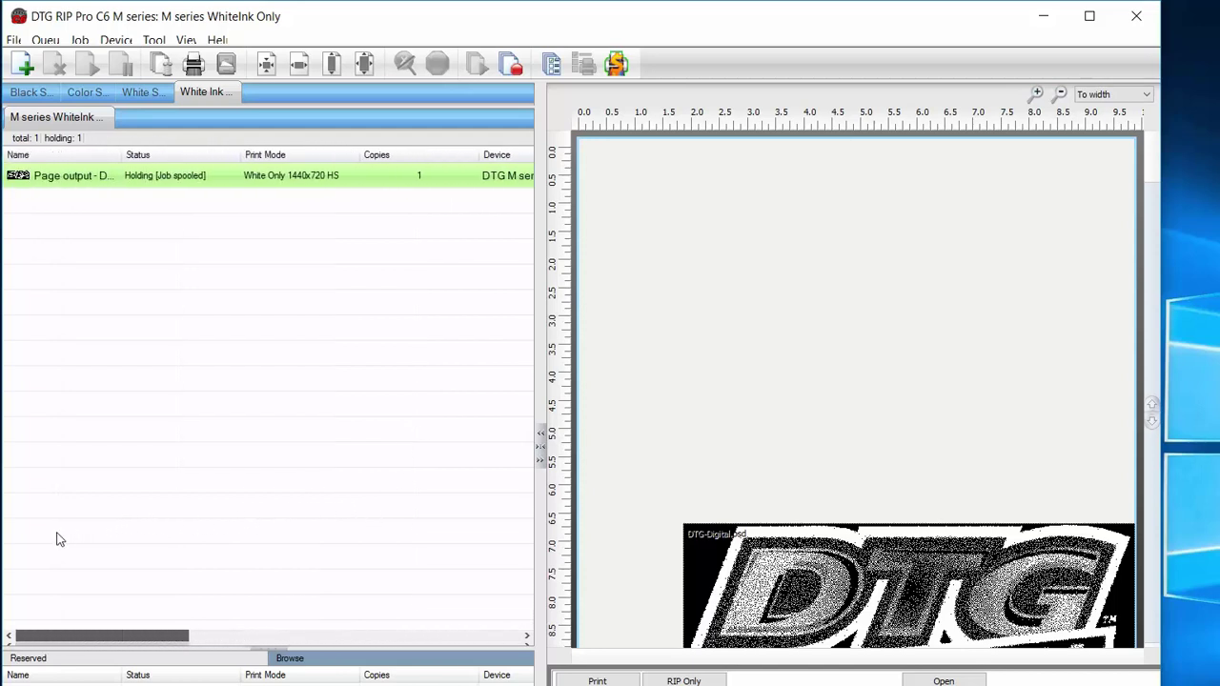
# Hide the Pages, Job Spooled and Time columns from the job list
pyautogui.rightClick(167, 126)
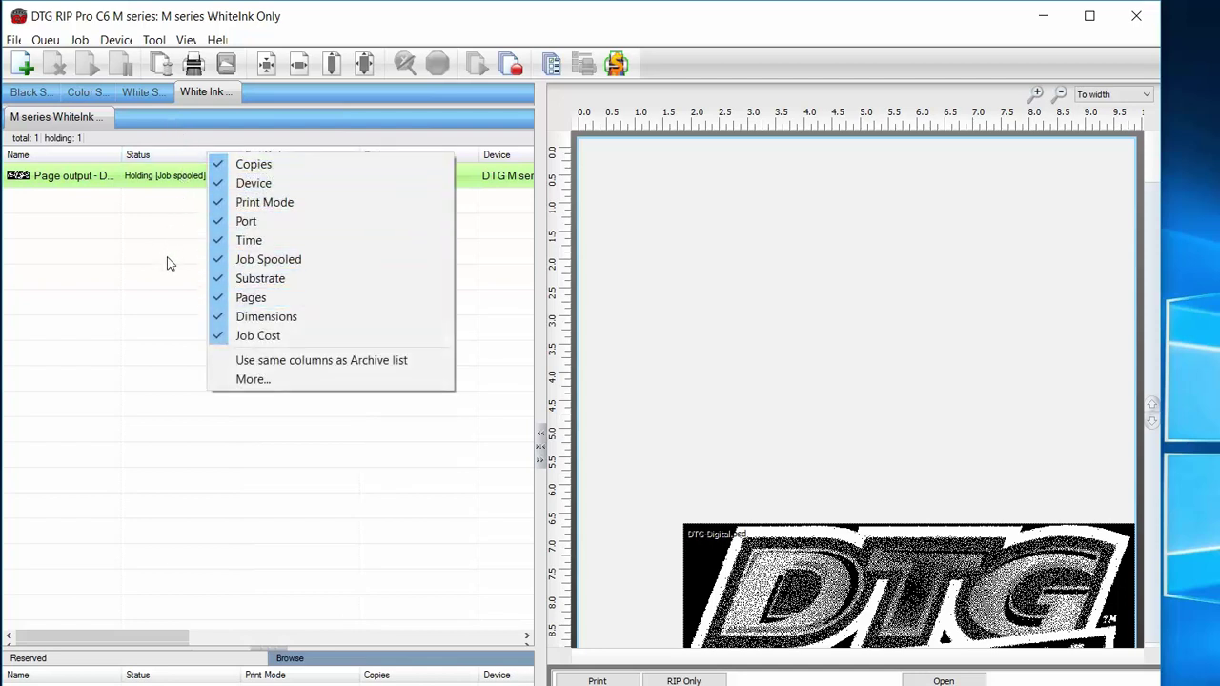
pyautogui.press('Up')
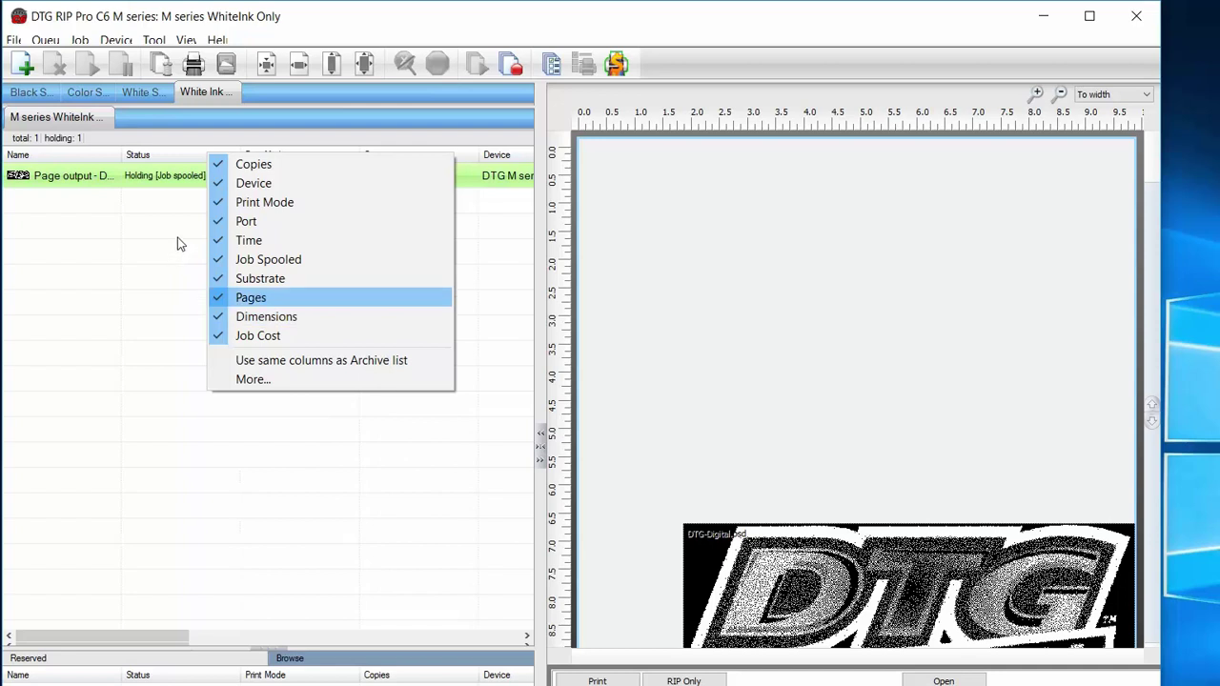
pyautogui.press('Return')
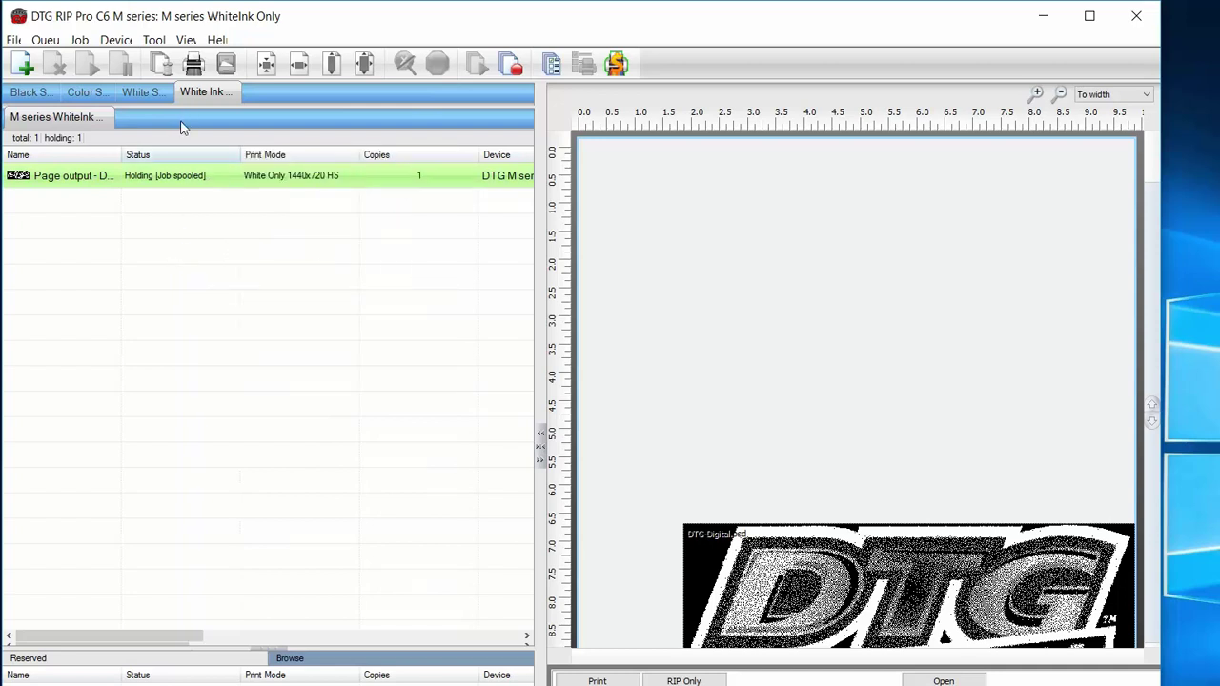
pyautogui.rightClick(226, 155)
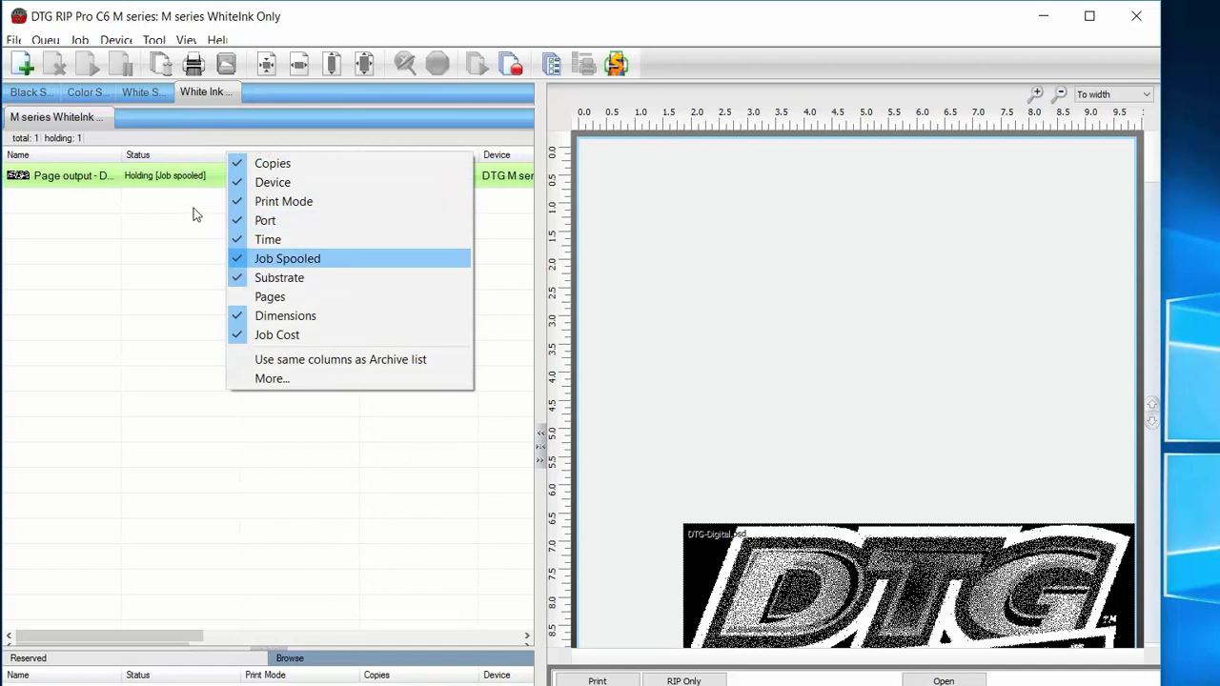
pyautogui.press('Return')
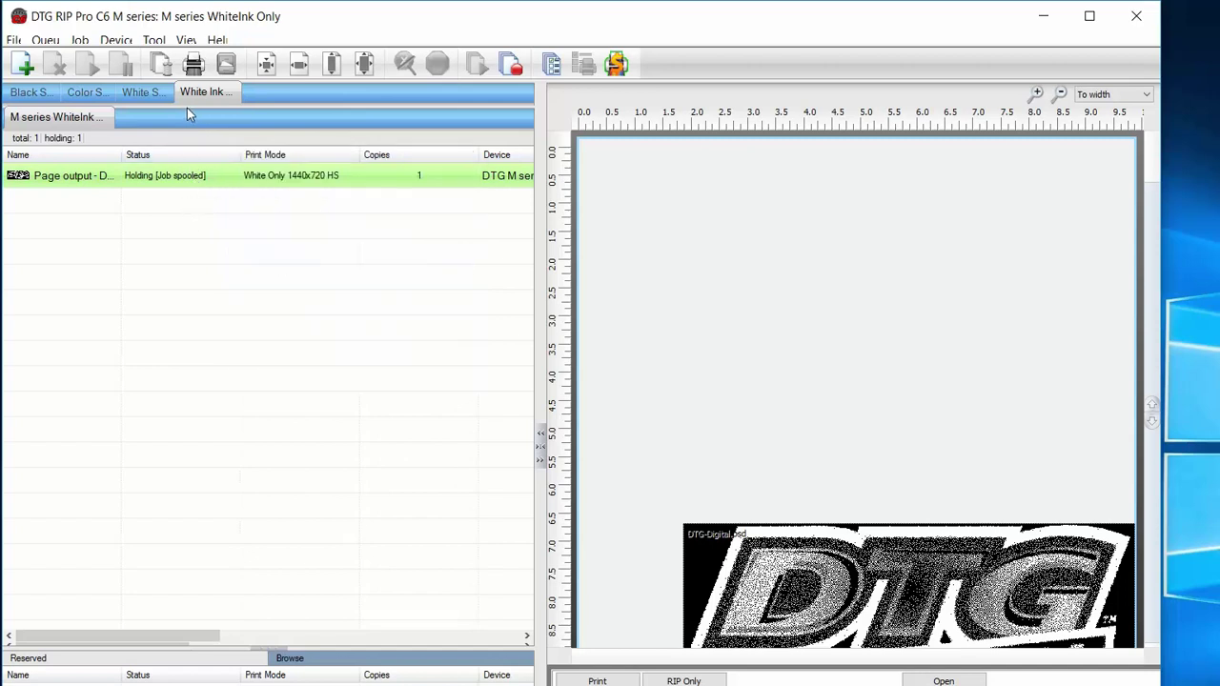
pyautogui.rightClick(231, 154)
pyautogui.press('Down')
pyautogui.press('Down')
pyautogui.press('Down')
pyautogui.press('Down')
pyautogui.press('Down')
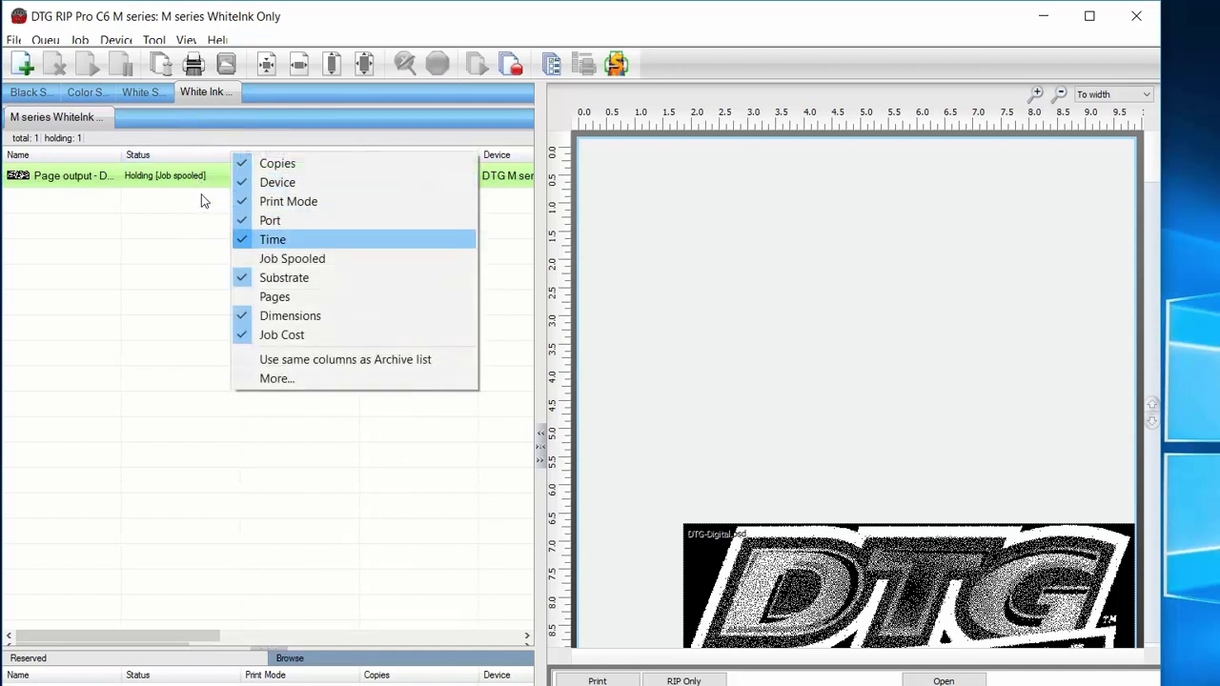
pyautogui.press('Return')
# Hide the Substrate, Dimensions and Copies columns from the job list
pyautogui.rightClick(223, 152)
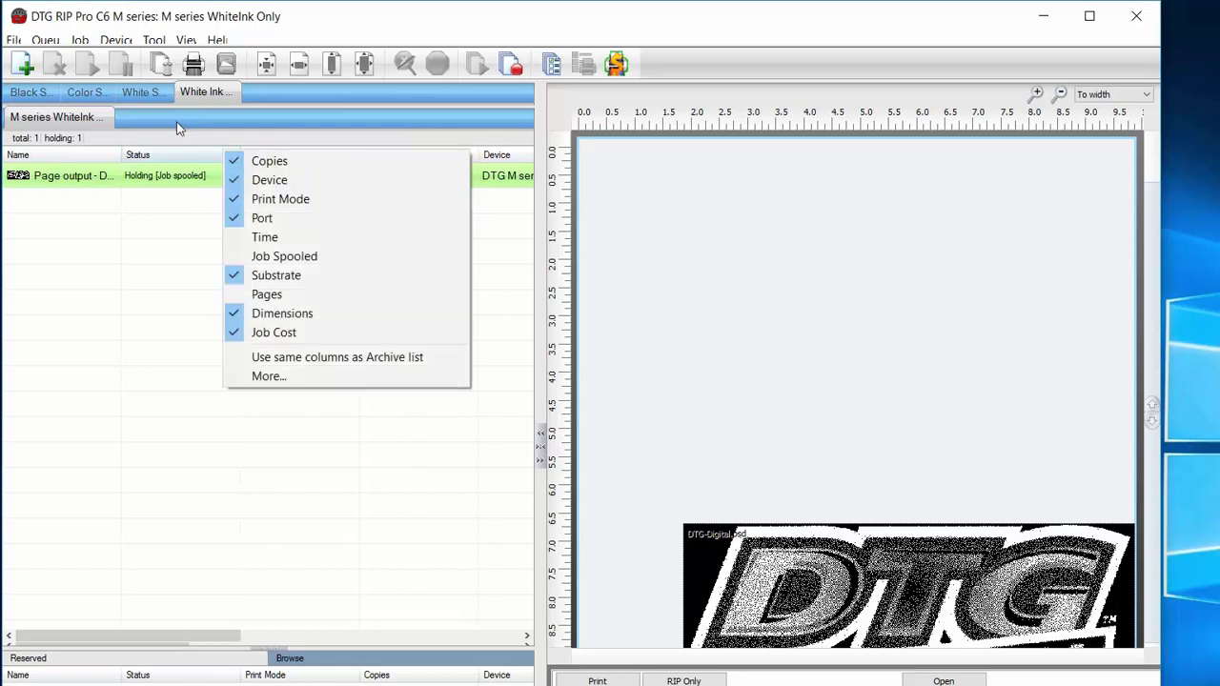
pyautogui.press('Down')
pyautogui.press('Down')
pyautogui.press('Down')
pyautogui.press('Down')
pyautogui.press('Down')
pyautogui.press('Down')
pyautogui.press('Down')
pyautogui.press('Return')
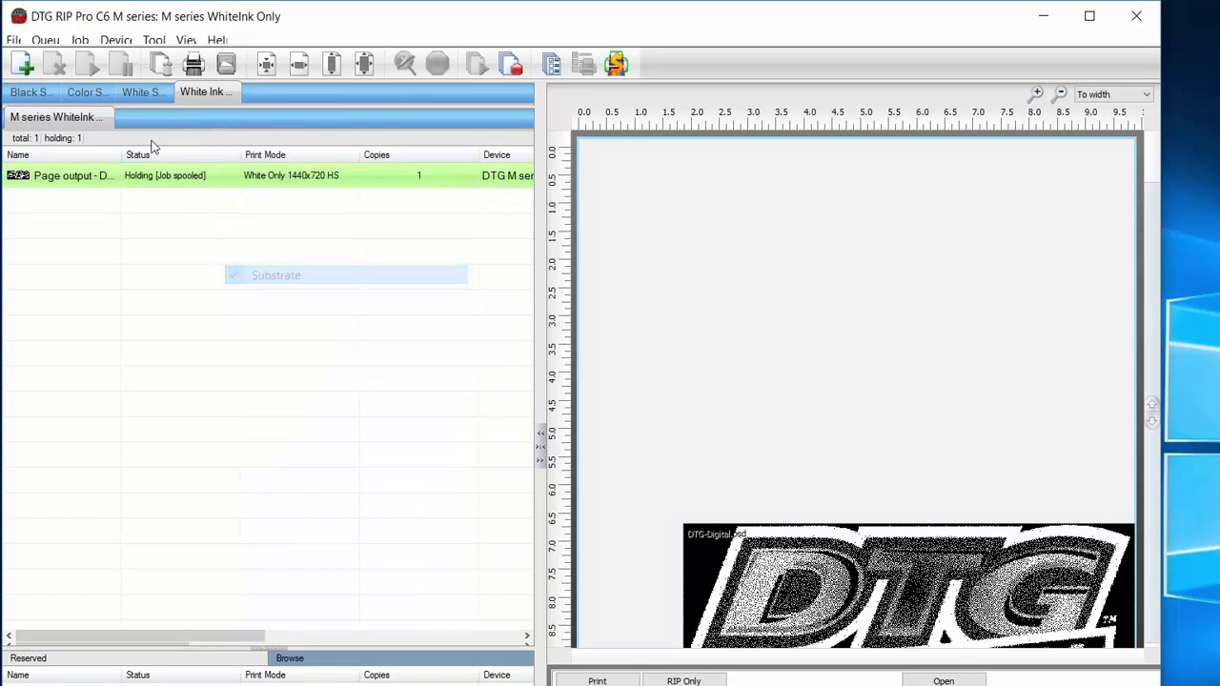
pyautogui.hotkey('shift', 'F10')
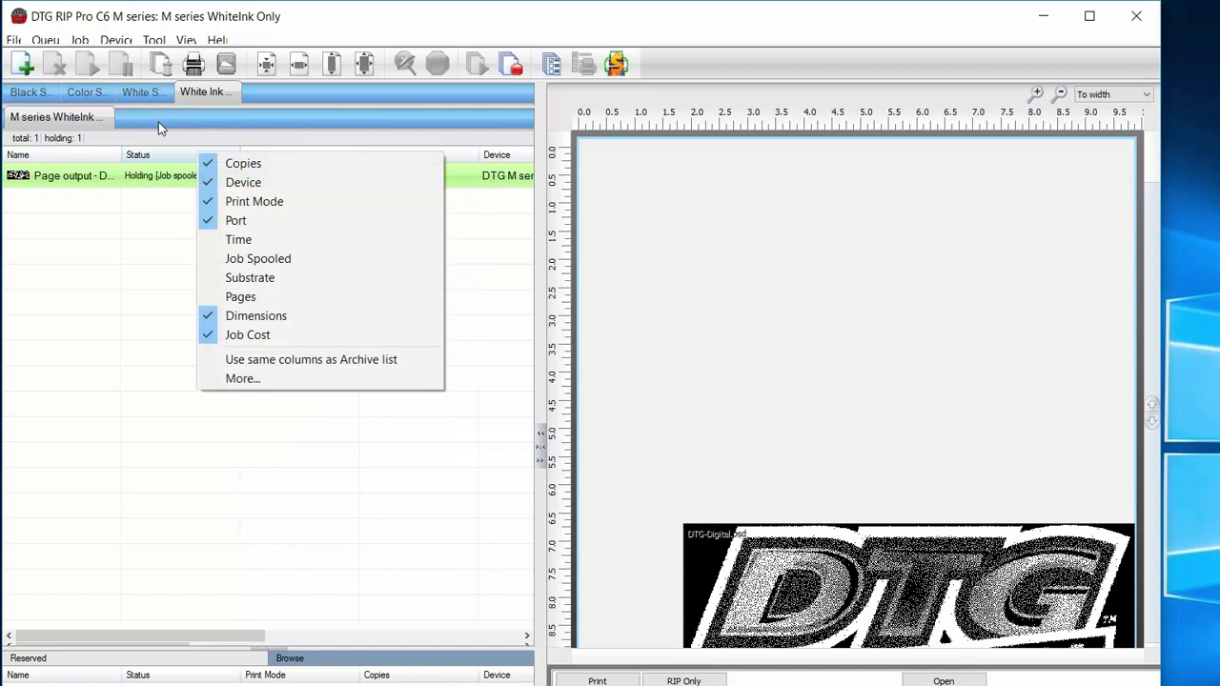
pyautogui.press('Down')
pyautogui.press('Down')
pyautogui.press('Down')
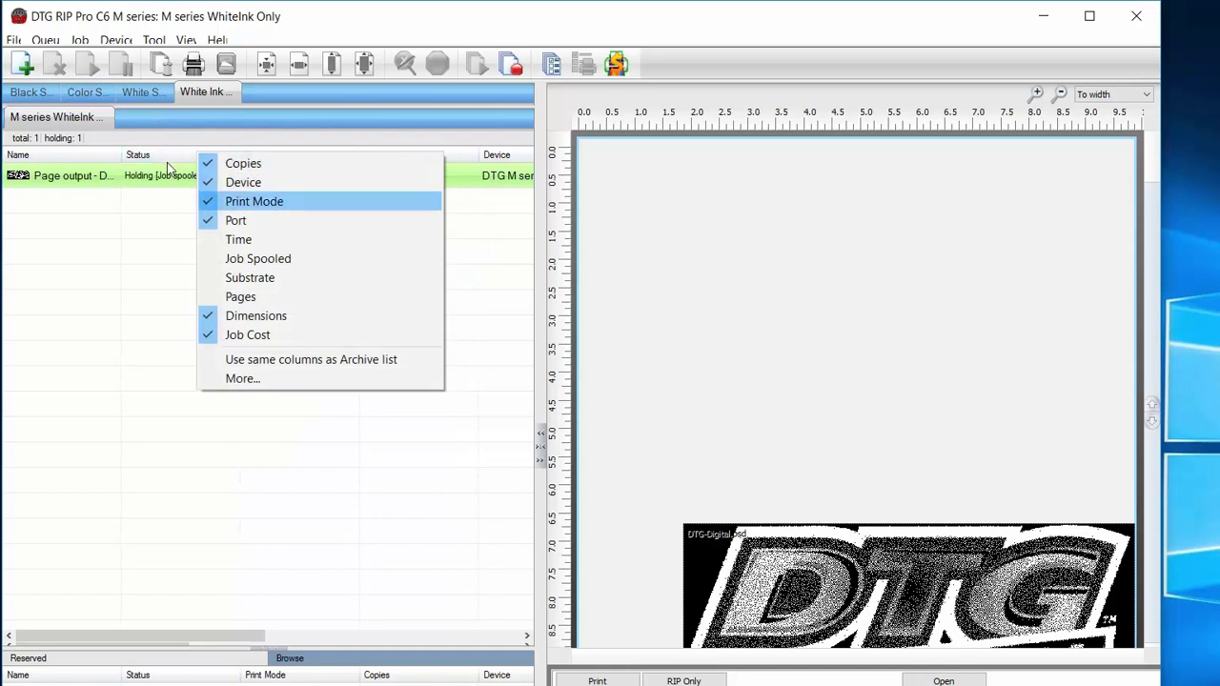
pyautogui.press('Down')
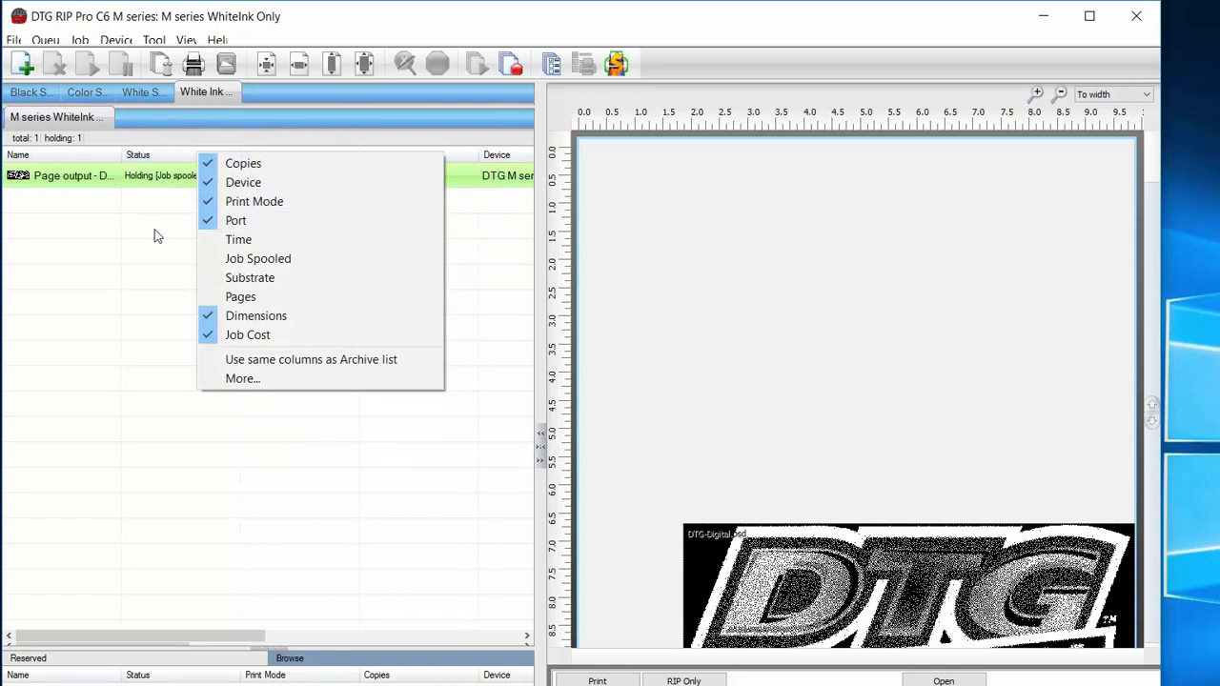
pyautogui.press('Down')
pyautogui.press('Down')
pyautogui.press('Down')
pyautogui.press('Down')
pyautogui.press('Down')
pyautogui.press('Return')
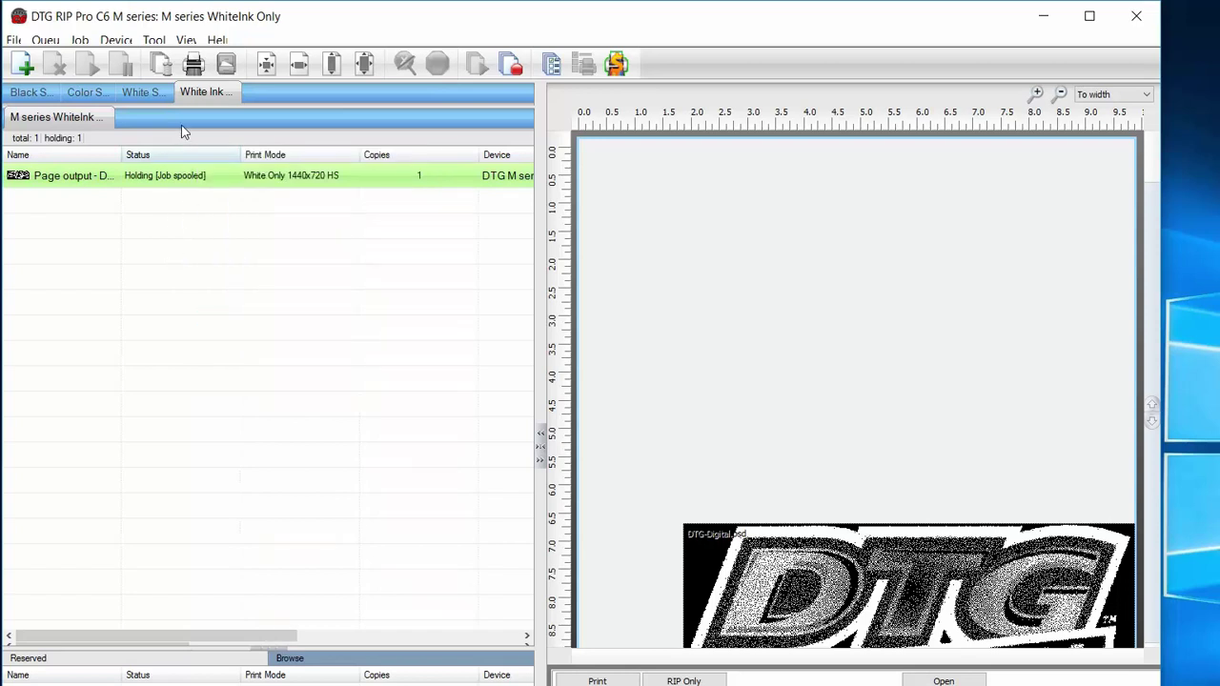
pyautogui.hotkey('shift', 'F10')
pyautogui.press('Down')
pyautogui.press('Down')
pyautogui.press('Down')
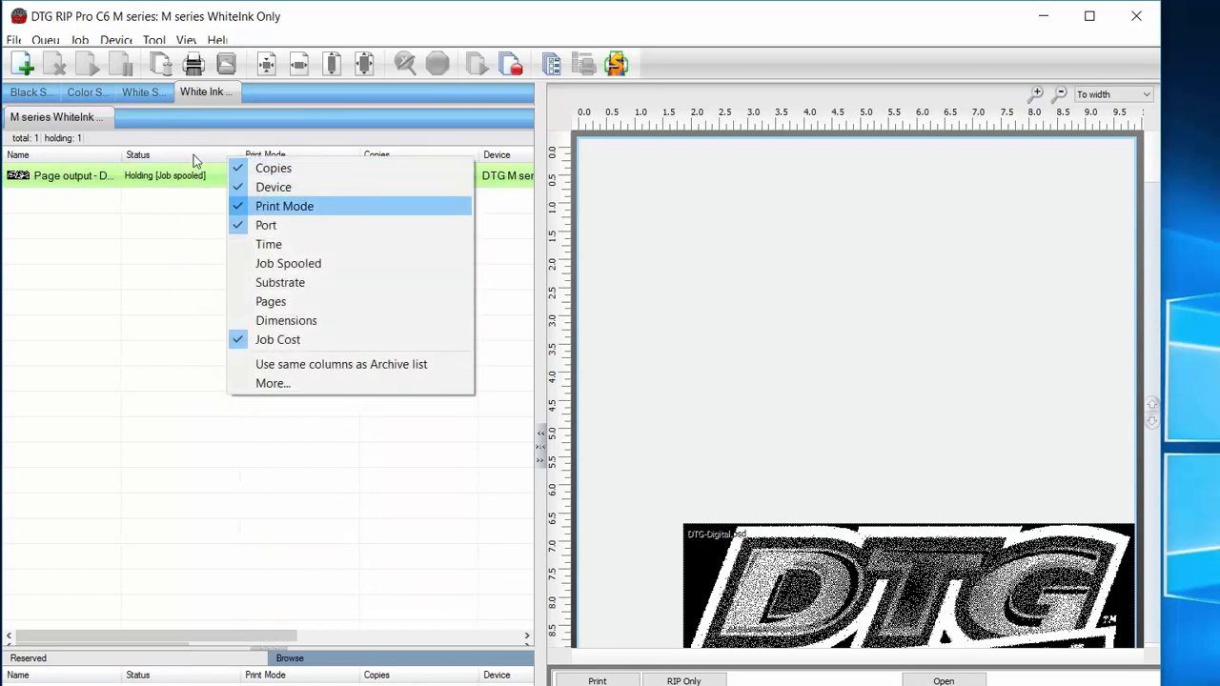
pyautogui.press('Up')
pyautogui.press('Up')
pyautogui.press('Return')
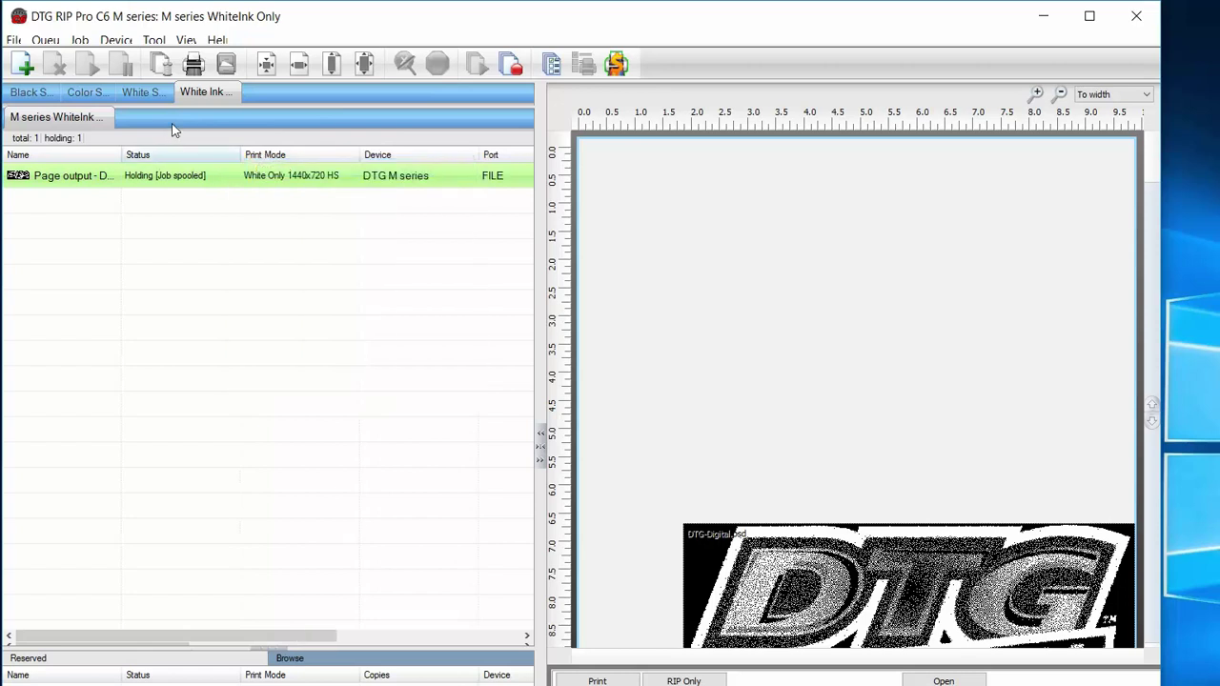
# Hide the Device, Port and Print Mode columns from the job list
pyautogui.hotkey('shift', 'F10')
pyautogui.press('Down')
pyautogui.press('Down')
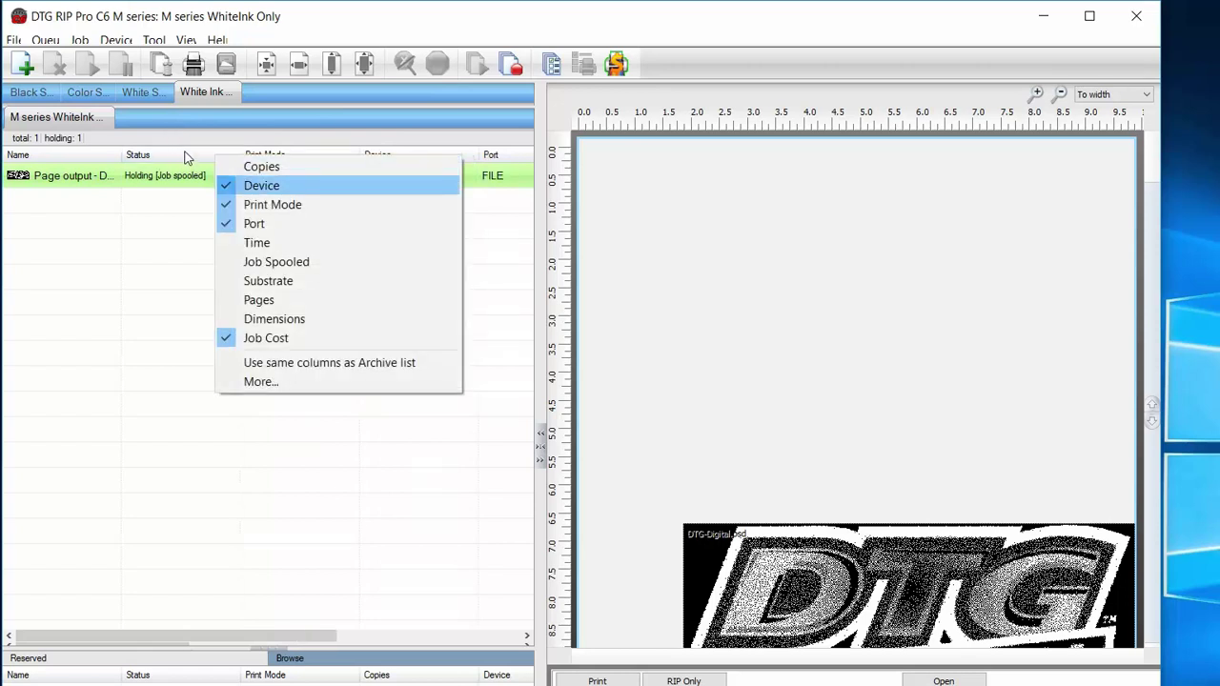
pyautogui.press('Return')
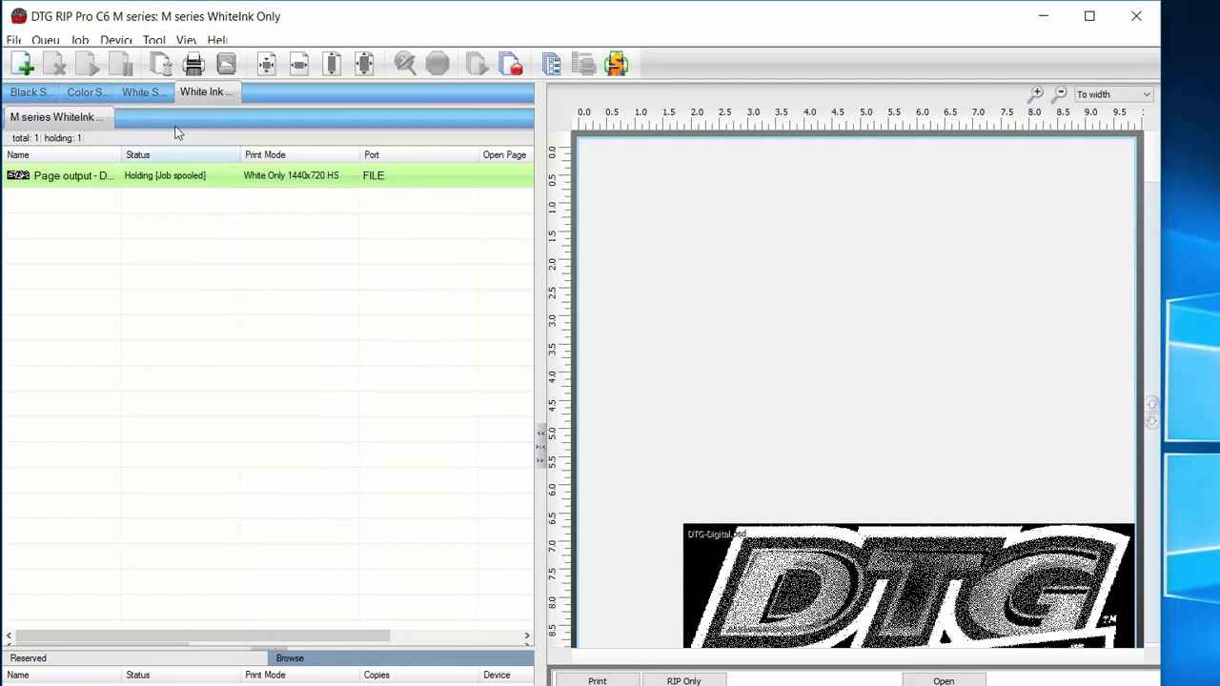
pyautogui.hotkey('shift', 'F10')
pyautogui.press('Down')
pyautogui.press('Down')
pyautogui.press('Down')
pyautogui.press('Down')
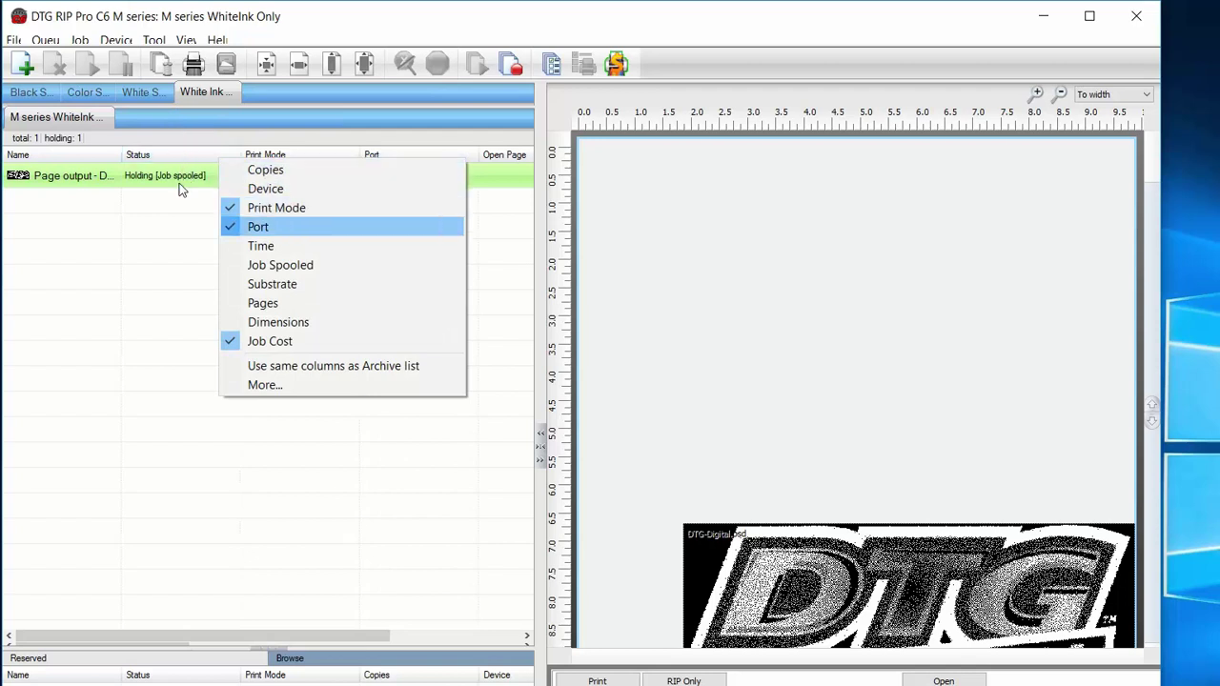
pyautogui.press('Return')
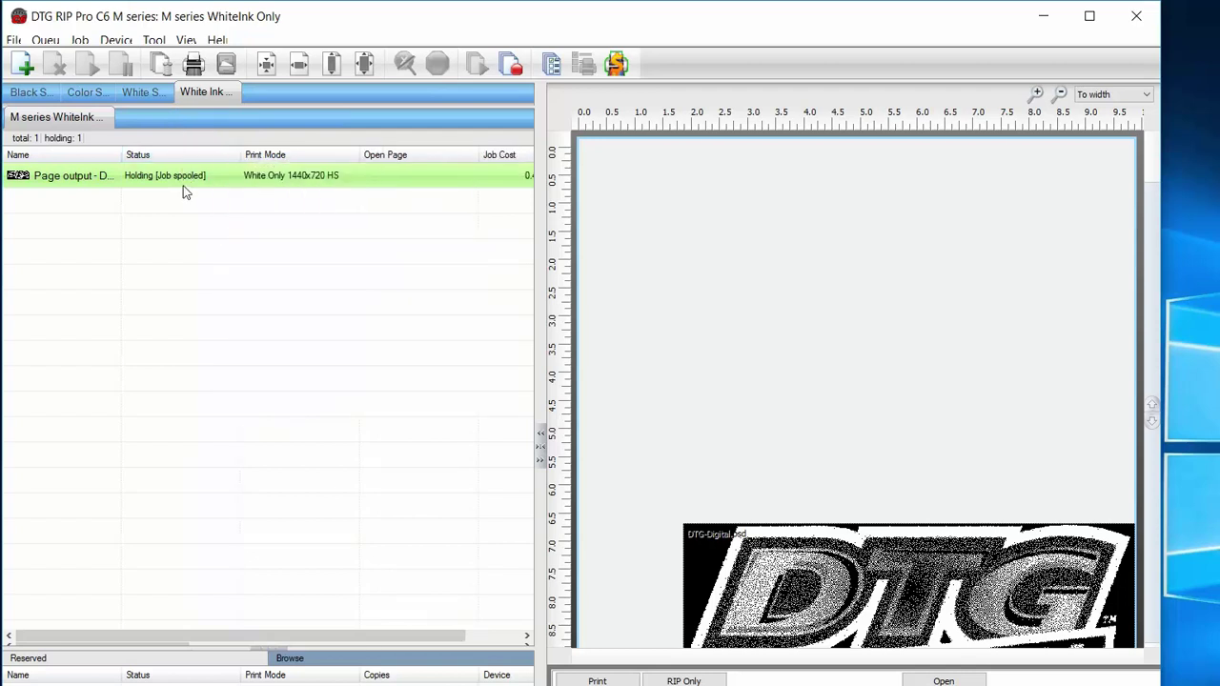
pyautogui.rightClick(172, 128)
pyautogui.press('Down')
pyautogui.press('Down')
pyautogui.press('Down')
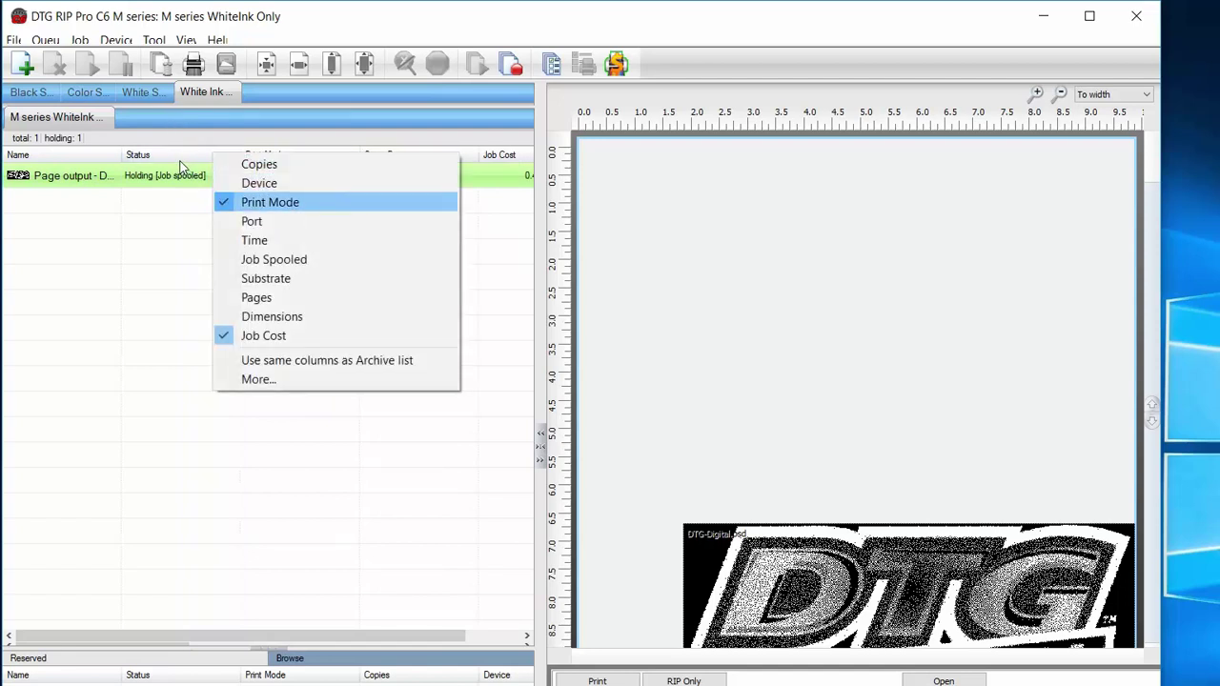
pyautogui.press('Return')
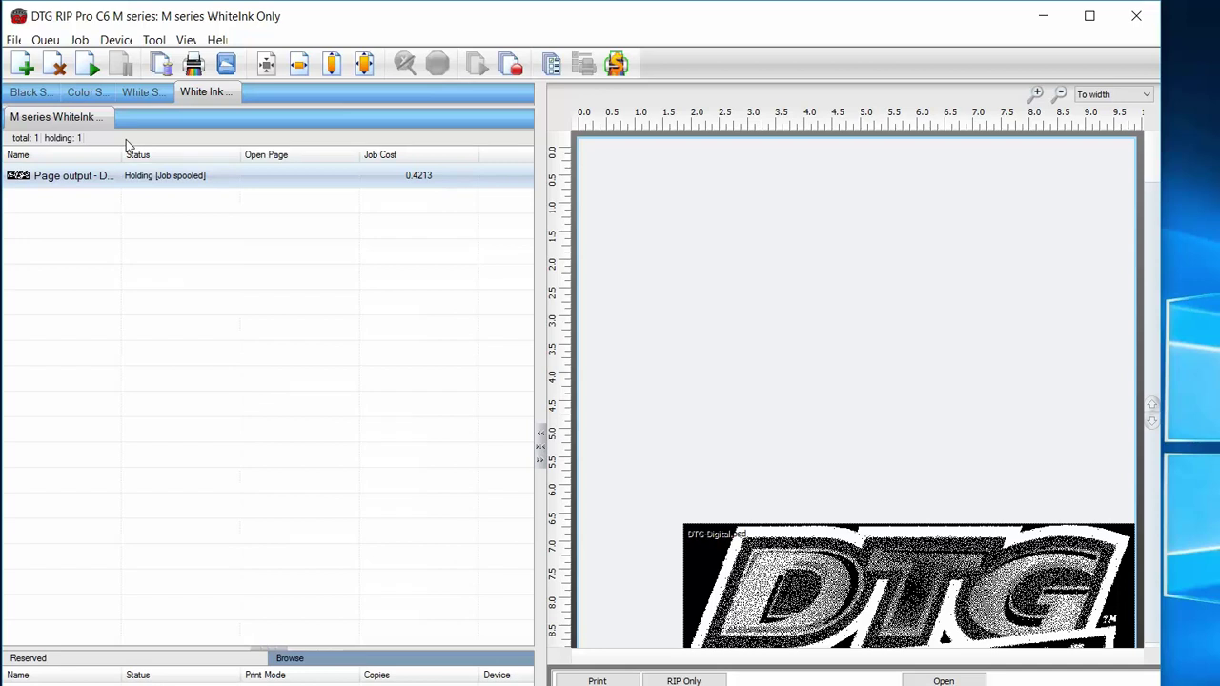
# Open the job's View Raw Data preview, accept the notice, and move the film list aside
pyautogui.hotkey('shift', 'F10')
pyautogui.press('Down')
pyautogui.press('Right')
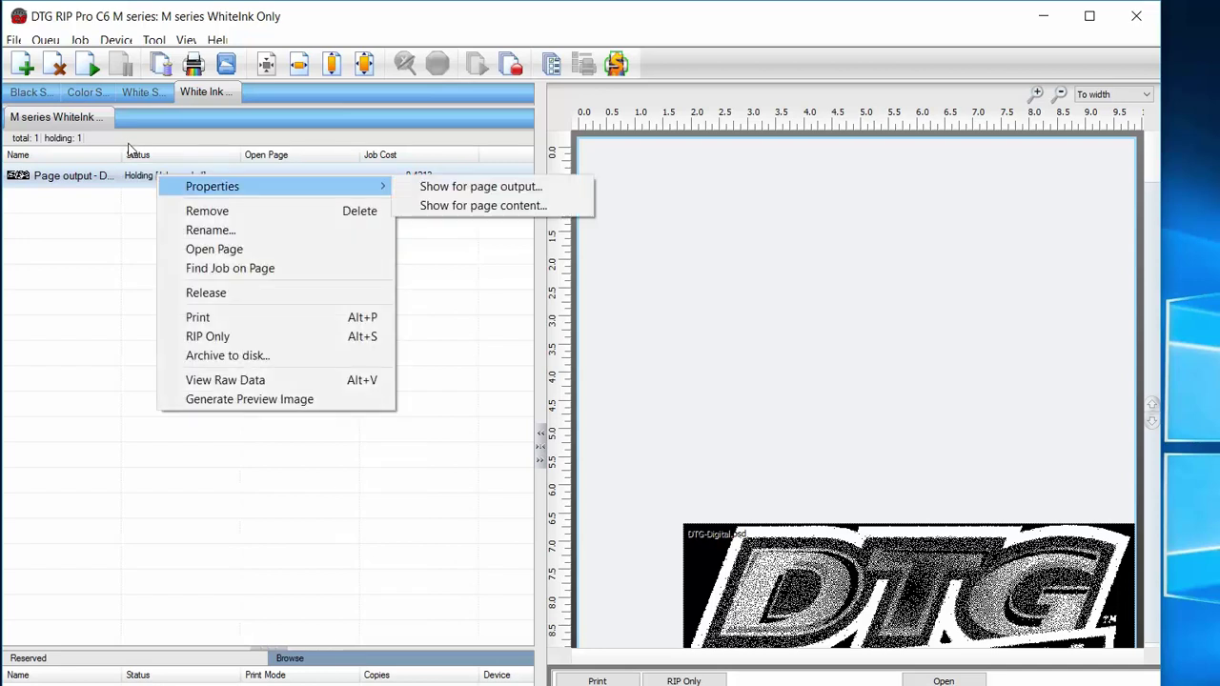
pyautogui.press('Down')
pyautogui.press('Down')
pyautogui.press('Down')
pyautogui.press('Down')
pyautogui.press('Down')
pyautogui.press('Down')
pyautogui.press('Down')
pyautogui.press('Down')
pyautogui.press('Down')
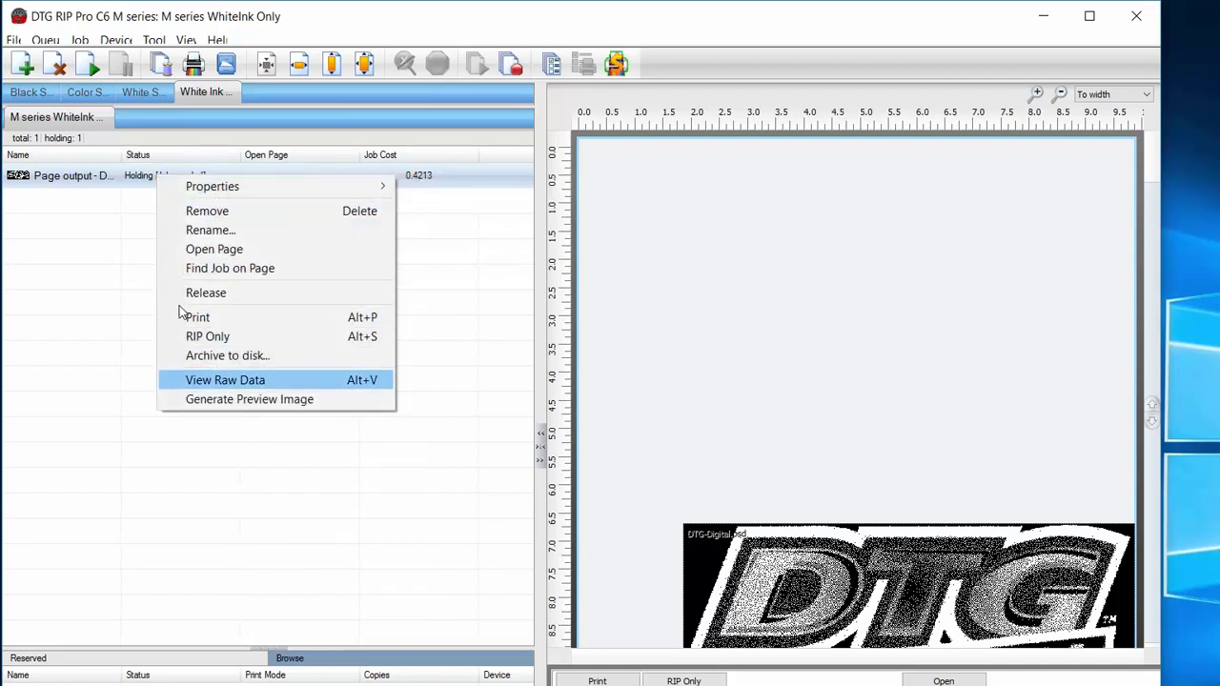
pyautogui.press('Return')
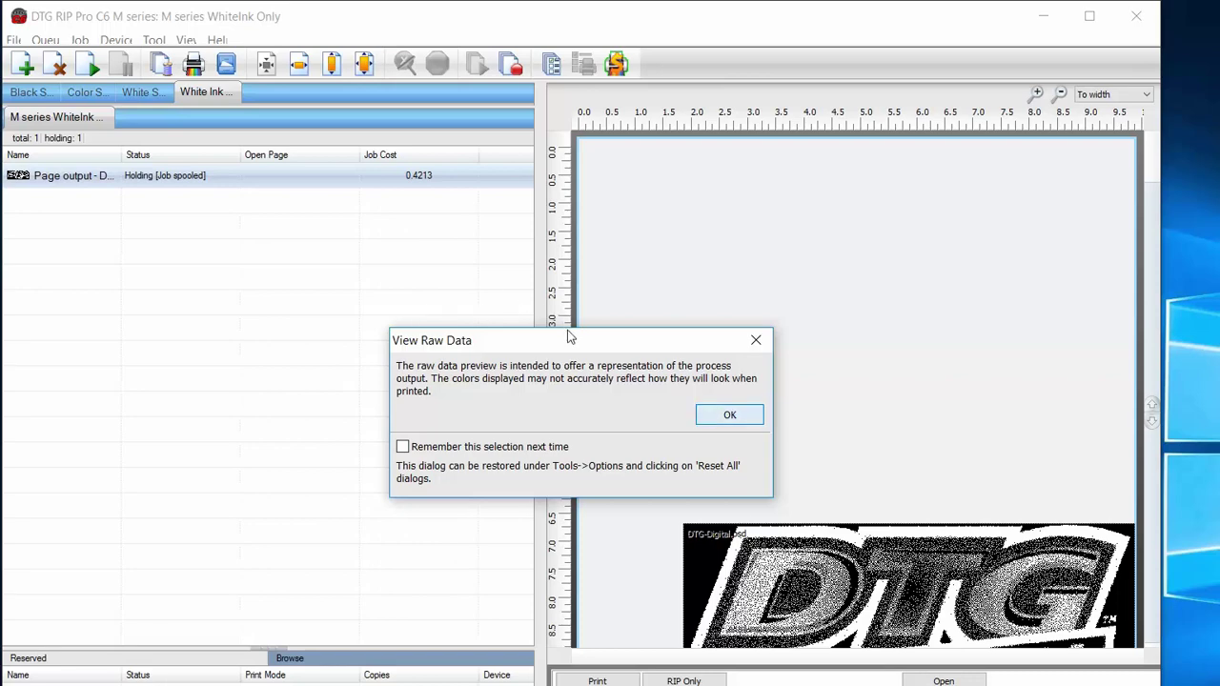
pyautogui.press('Return')
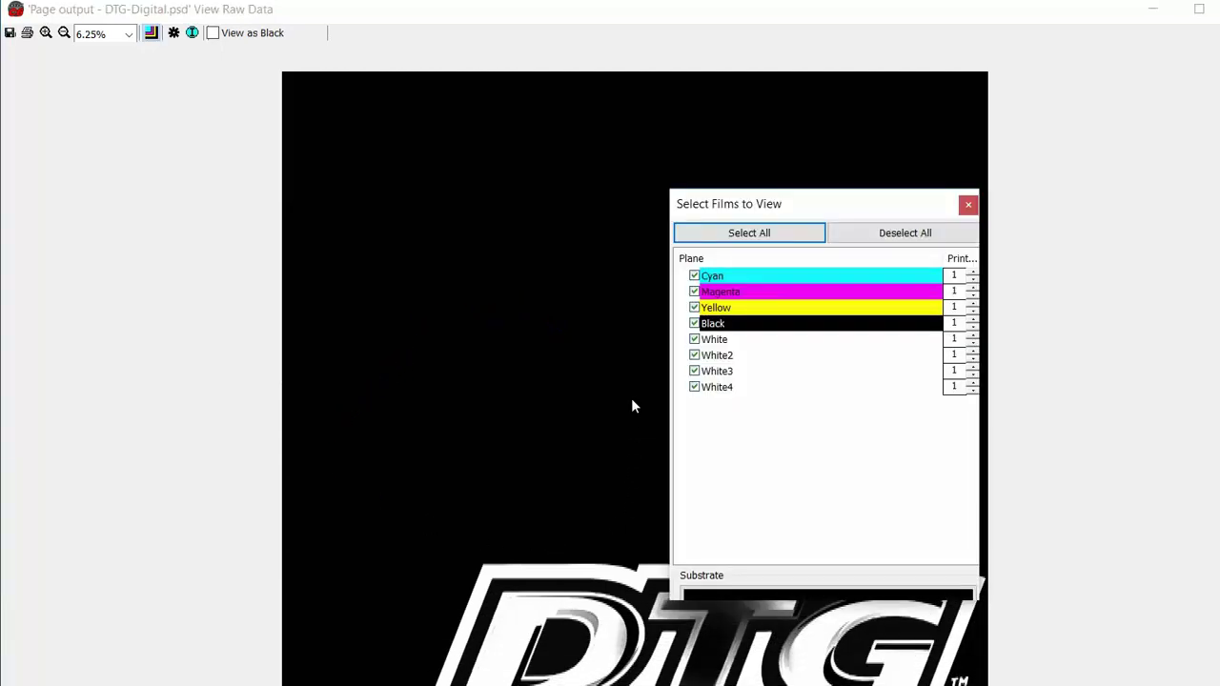
pyautogui.moveTo(795, 209); pyautogui.dragTo(950, 90)
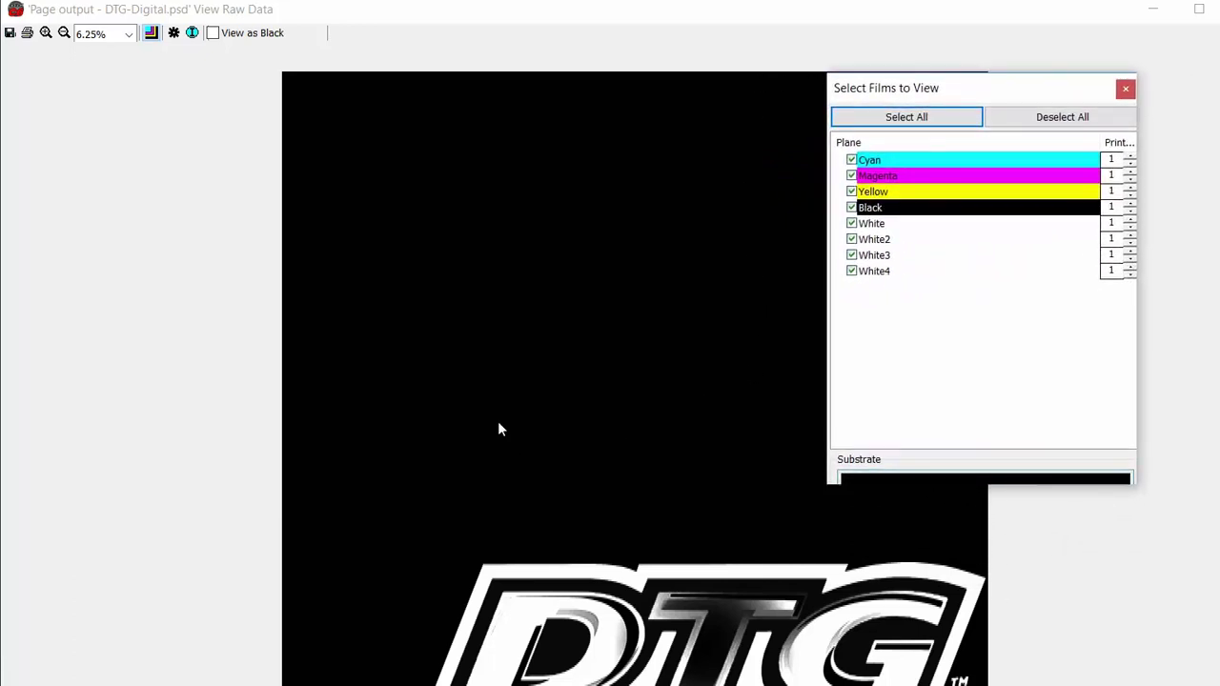
pyautogui.doubleClick(701, 382)
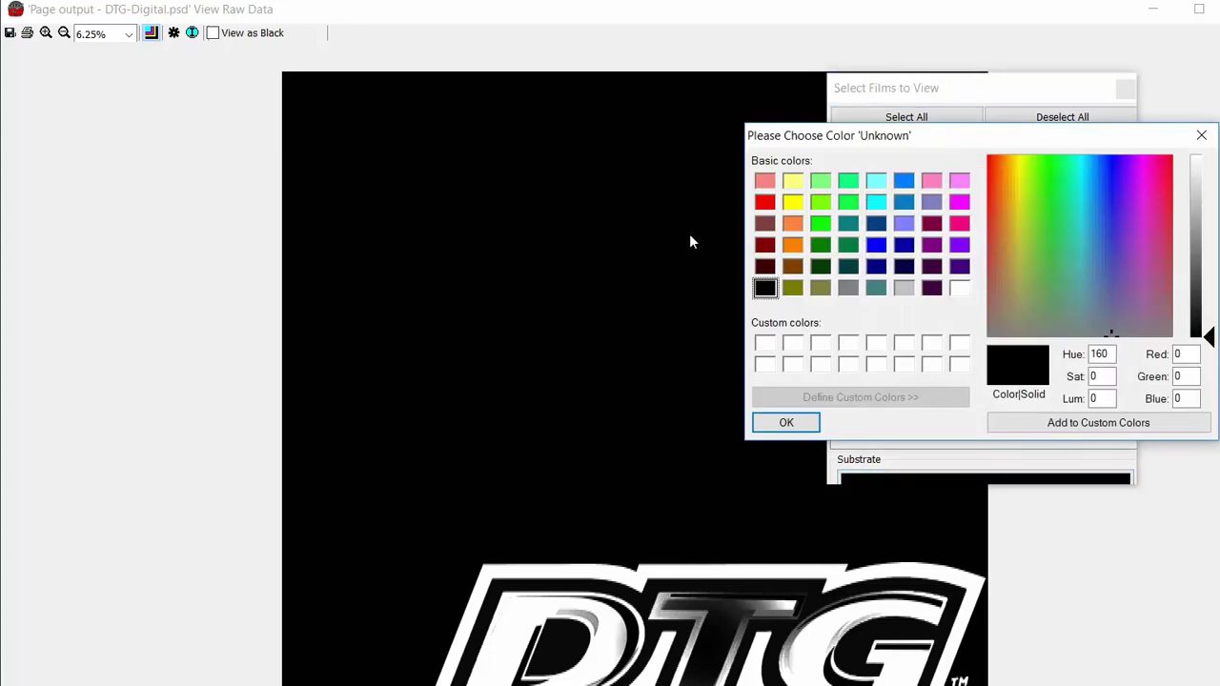
# Pick mid-grey (Red, Green, Blue 128) as the preview's substrate colour
pyautogui.press('Right')
pyautogui.press('Right')
pyautogui.press('Right')
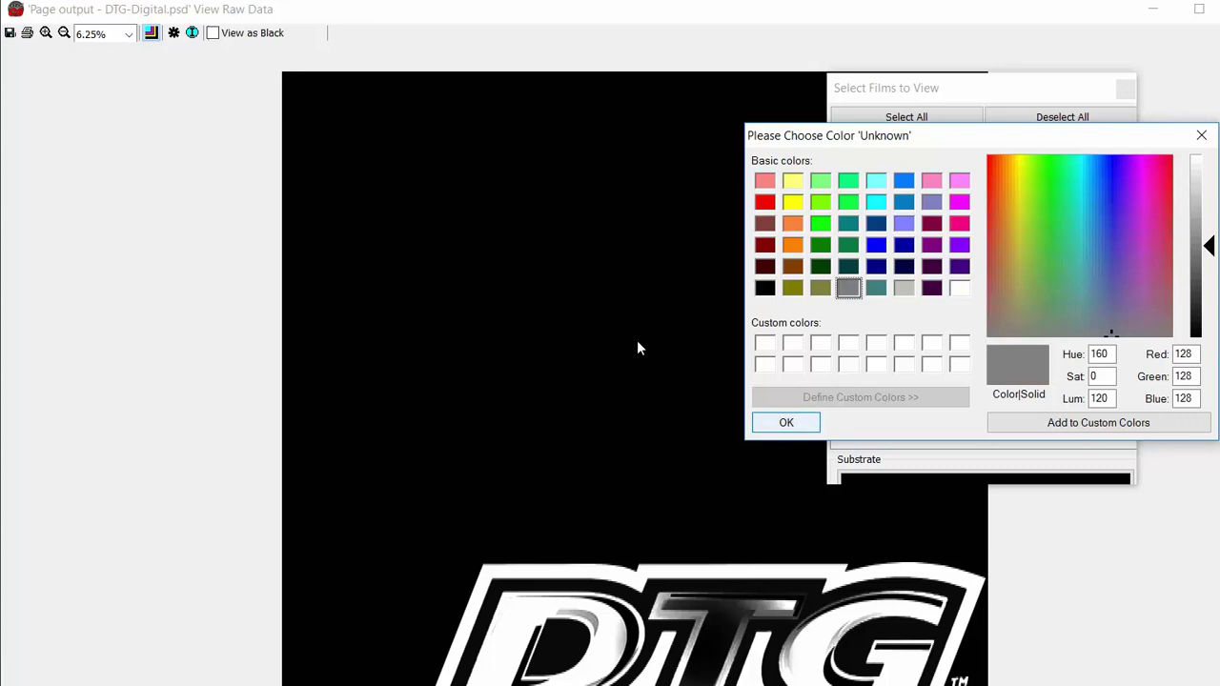
pyautogui.press('Return')
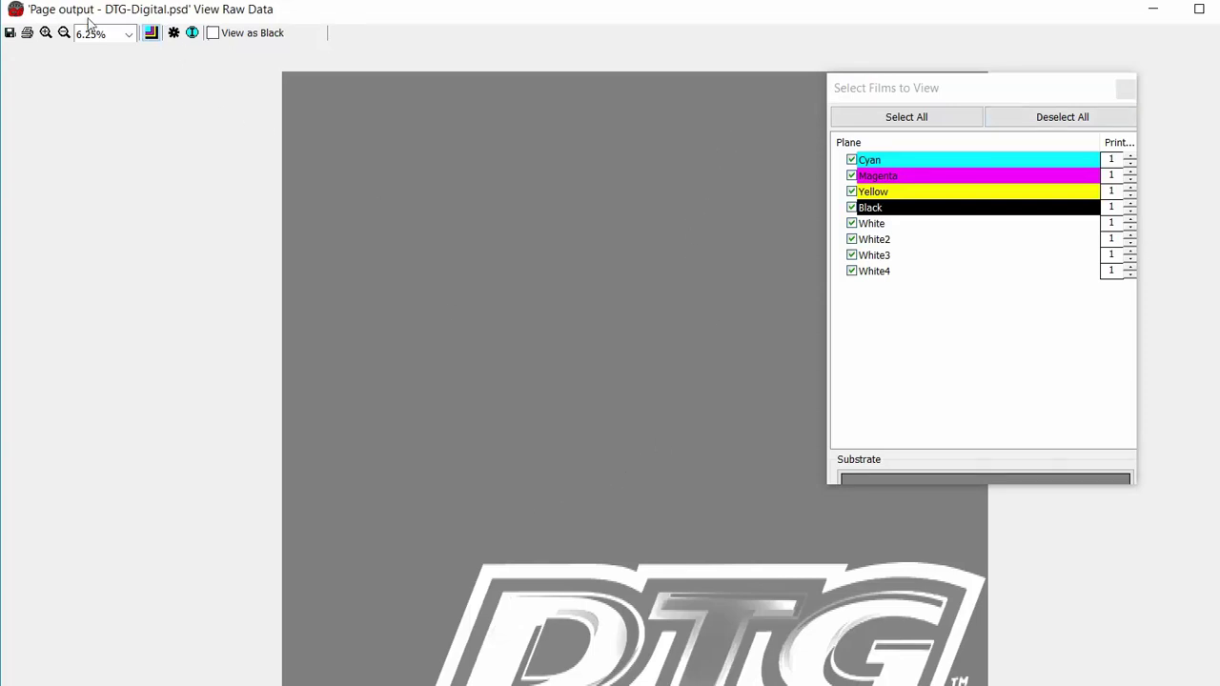
pyautogui.click(42, 32)
pyautogui.click(557, 496)
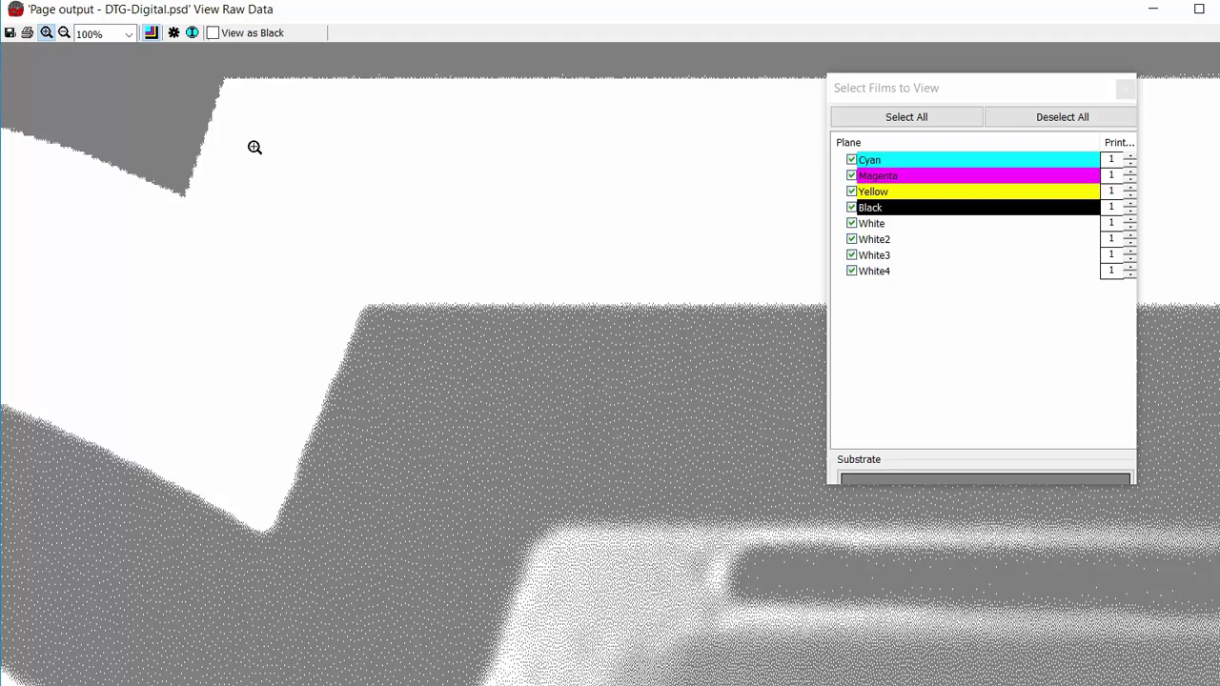
pyautogui.click(107, 35)
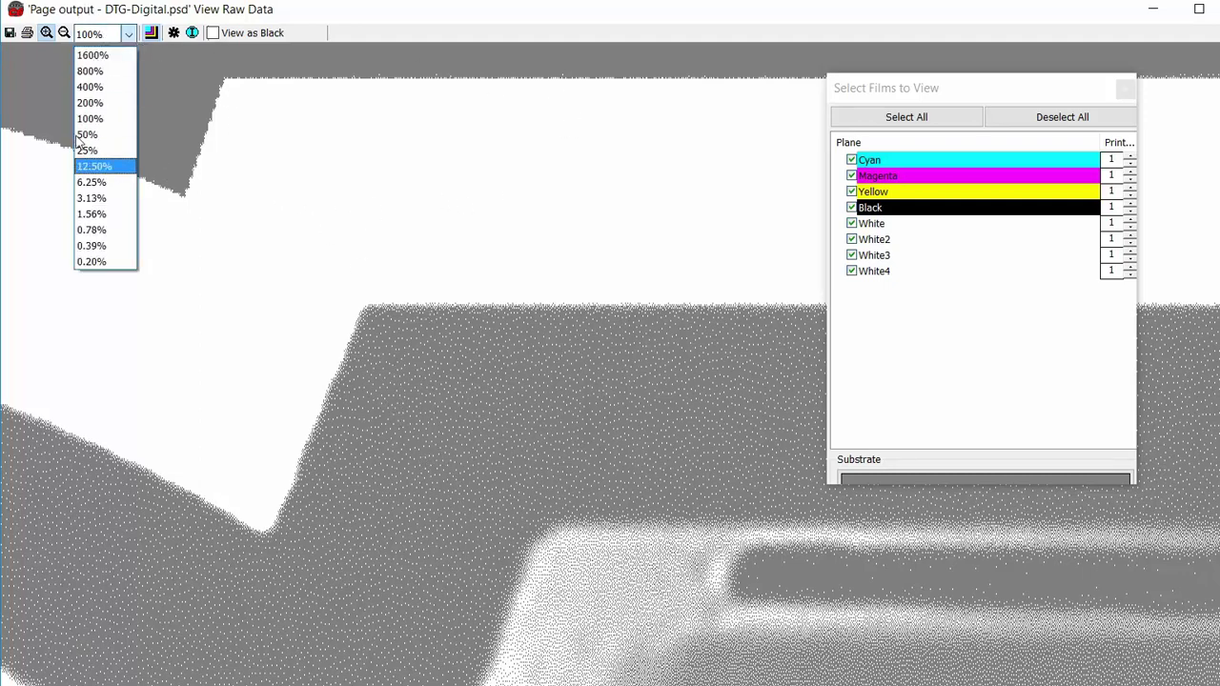
pyautogui.click(91, 182)
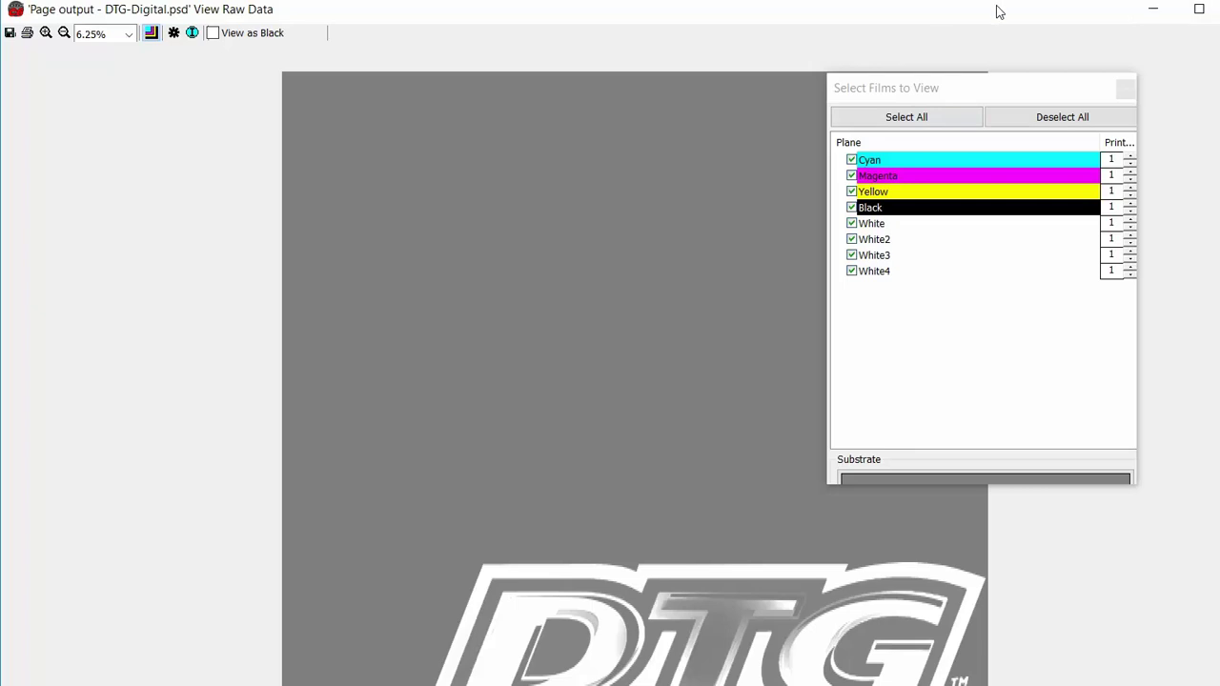
# Close the raw preview, add DTG-Digital.psd as a new job, and RIP it only
pyautogui.hotkey('alt', 'F4')
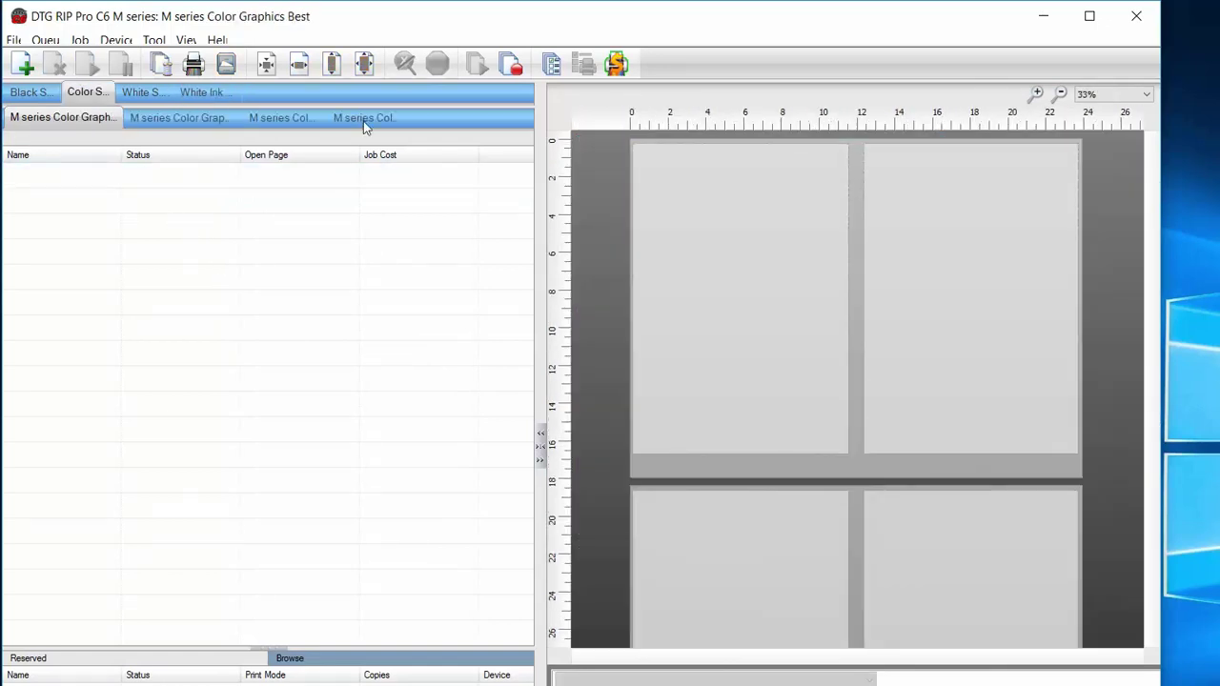
pyautogui.click(23, 64)
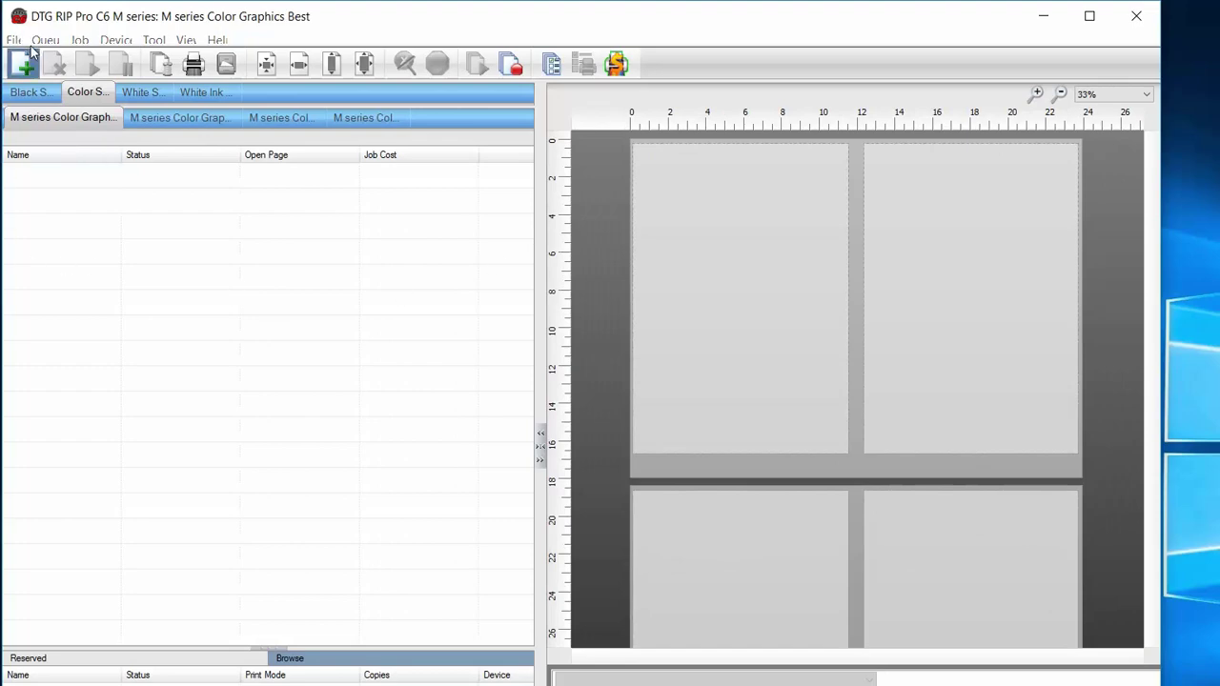
pyautogui.click(855, 303)
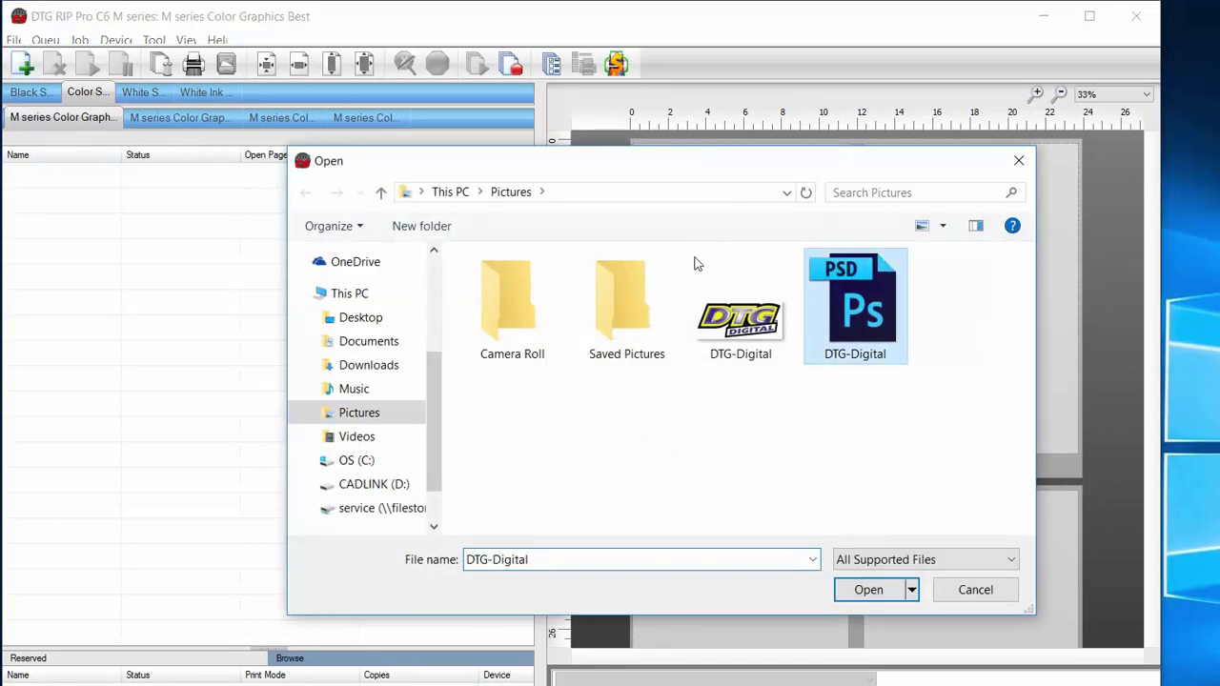
pyautogui.press('Return')
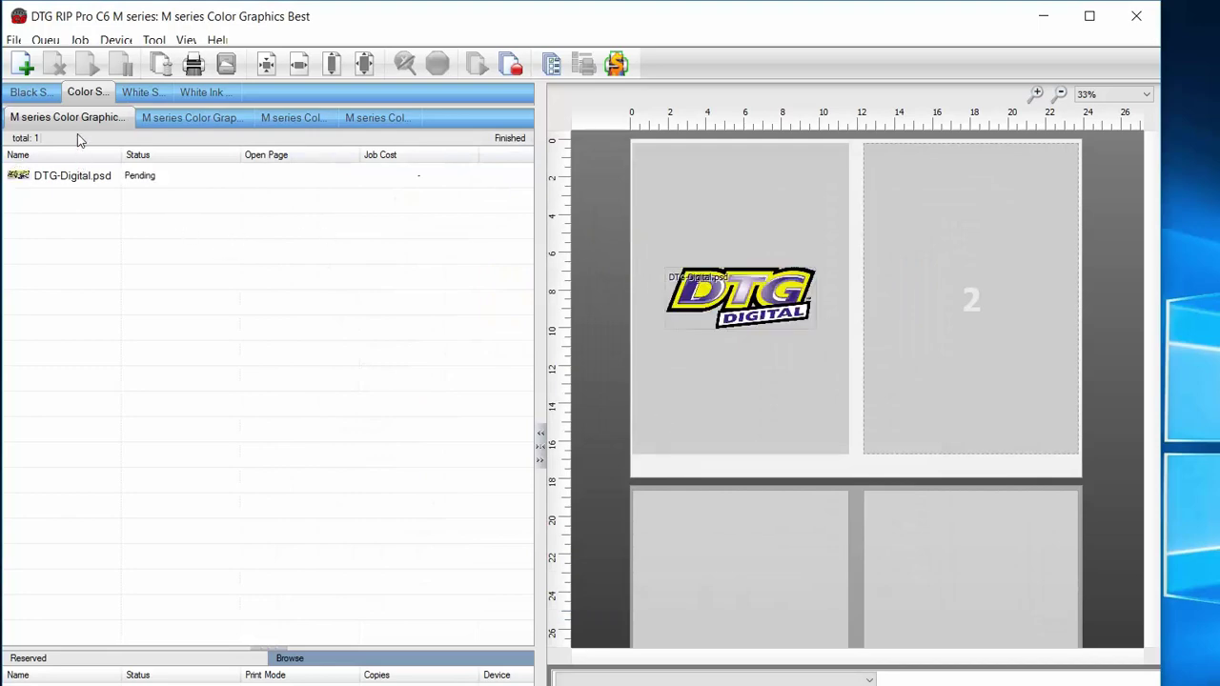
pyautogui.rightClick(96, 174)
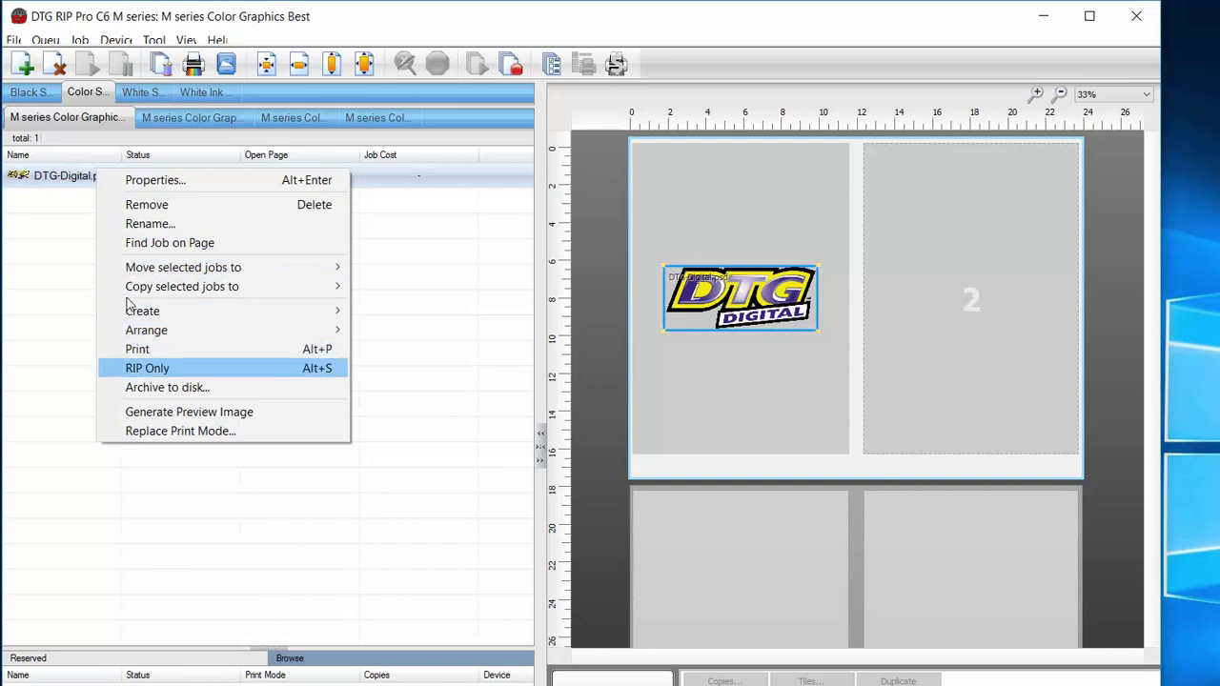
pyautogui.click(133, 368)
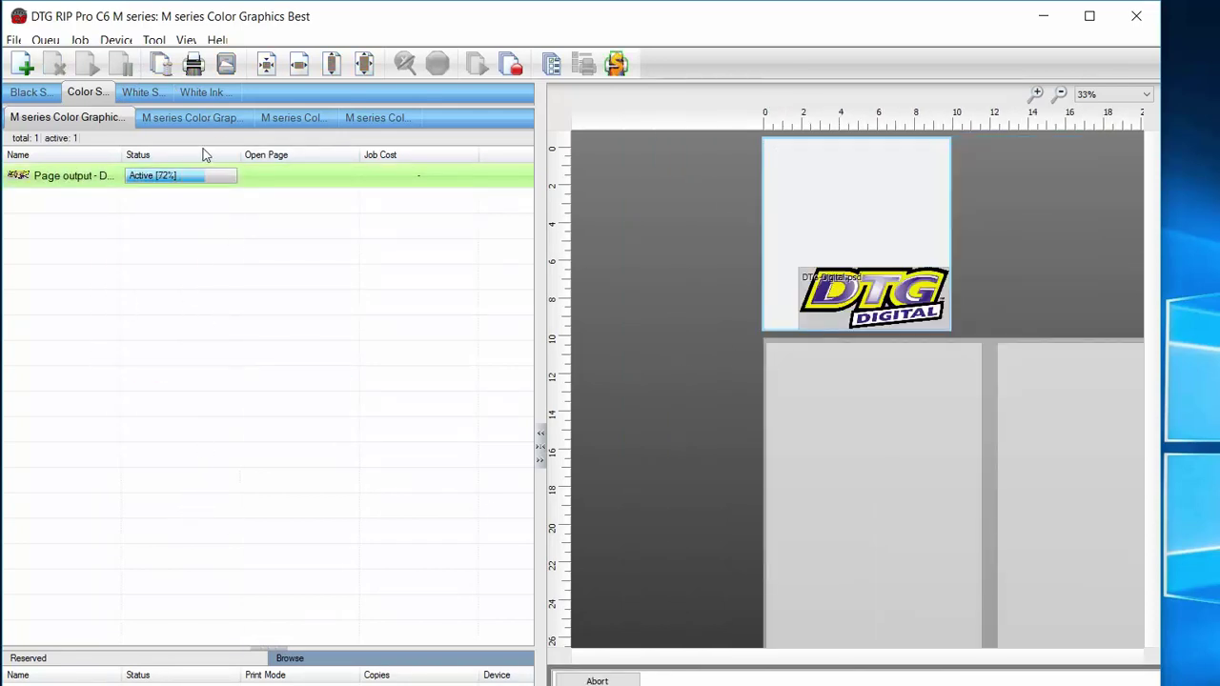
# Open View Raw Data on the RIPped page output job and accept the info notice
pyautogui.rightClick(236, 178)
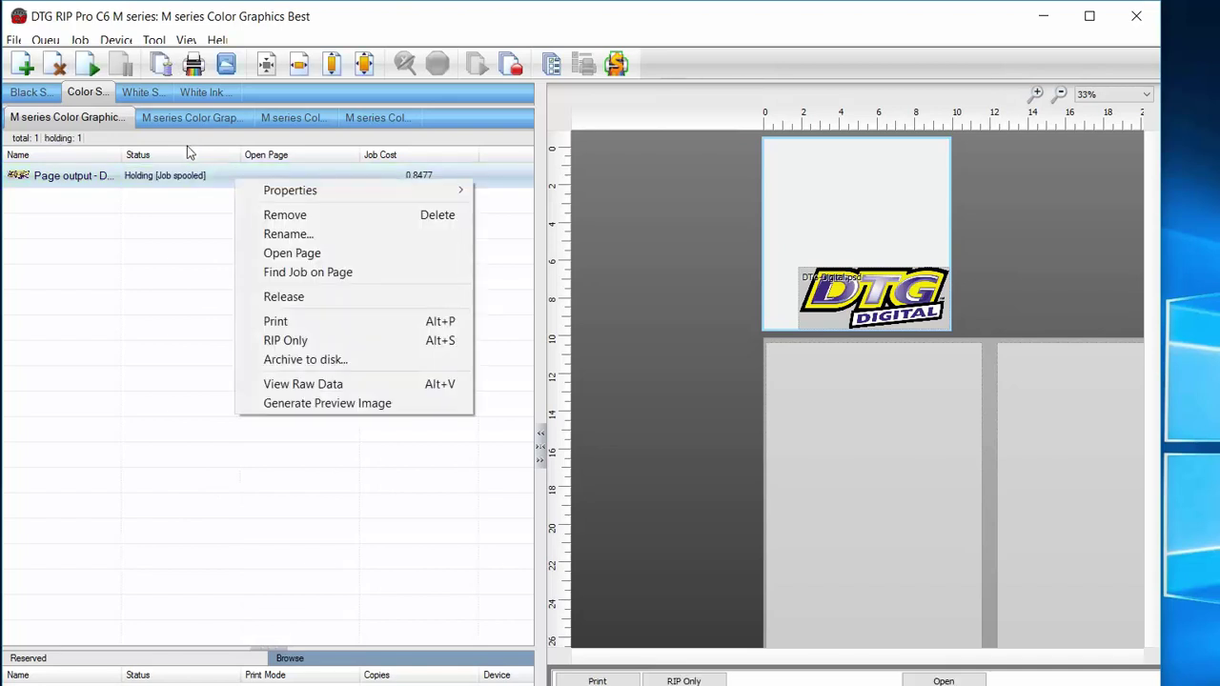
pyautogui.press('Return')
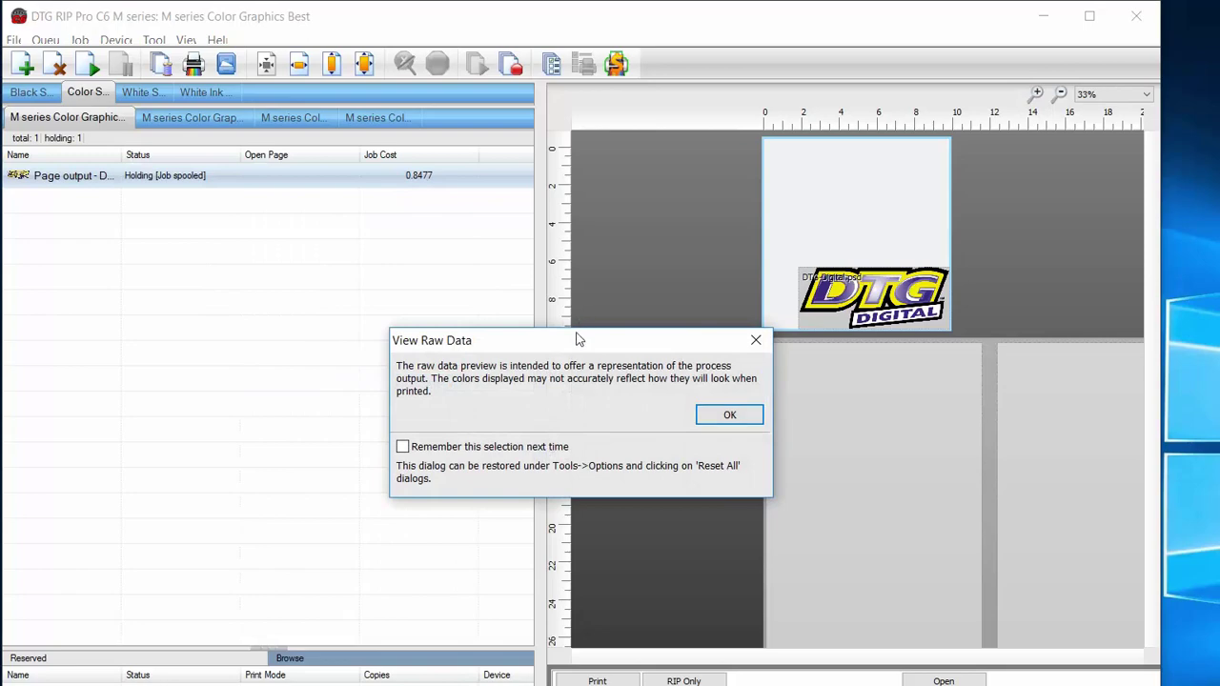
pyautogui.press('Return')
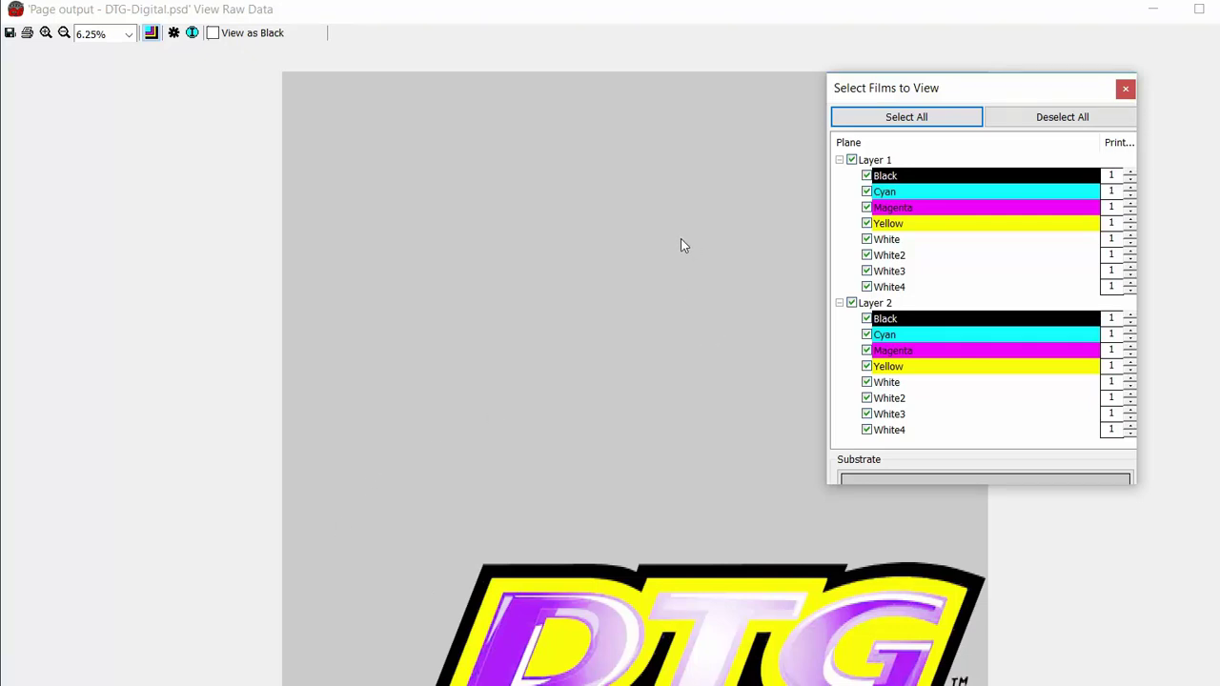
# Hide Layer 1, then toggle Layer 2 Black, Cyan, Magenta and Yellow, ending with Black and White
pyautogui.press('space')
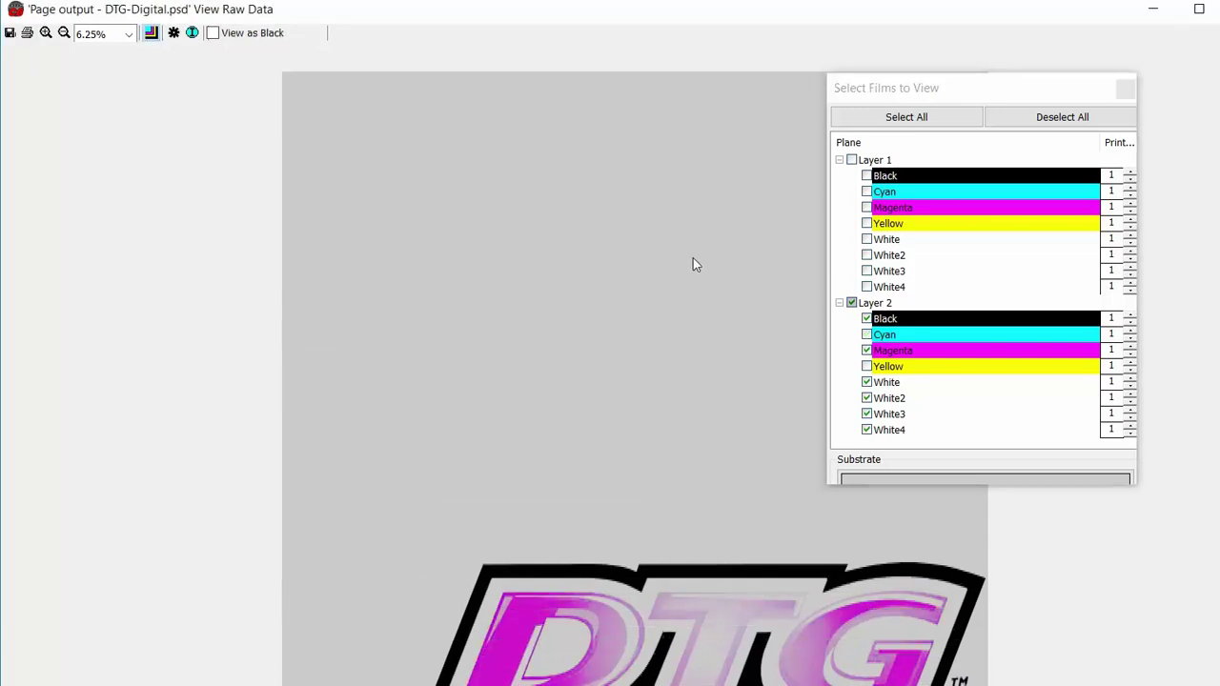
pyautogui.press('space')
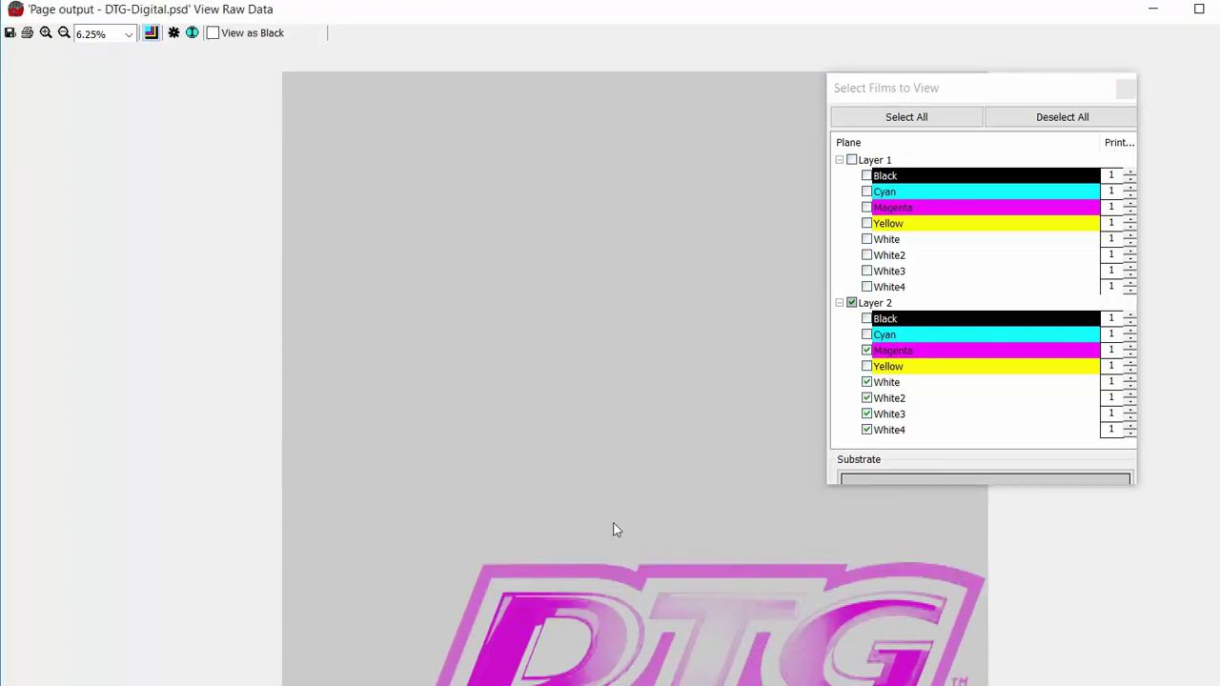
pyautogui.press('space')
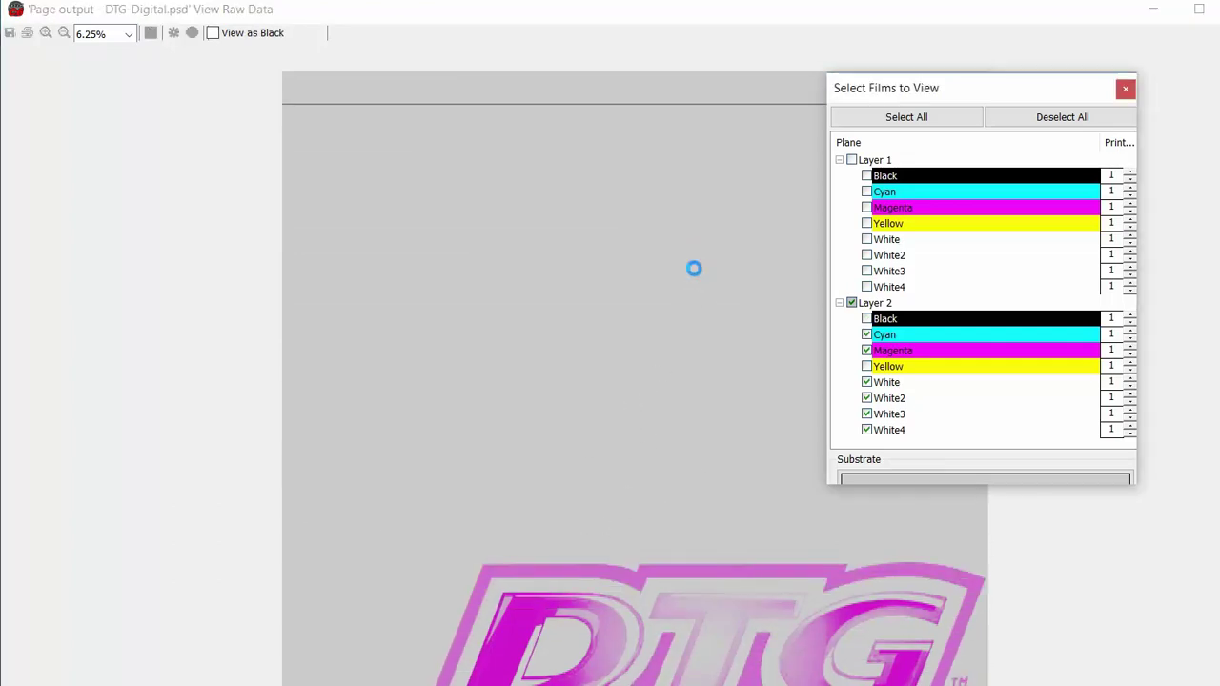
pyautogui.press('space')
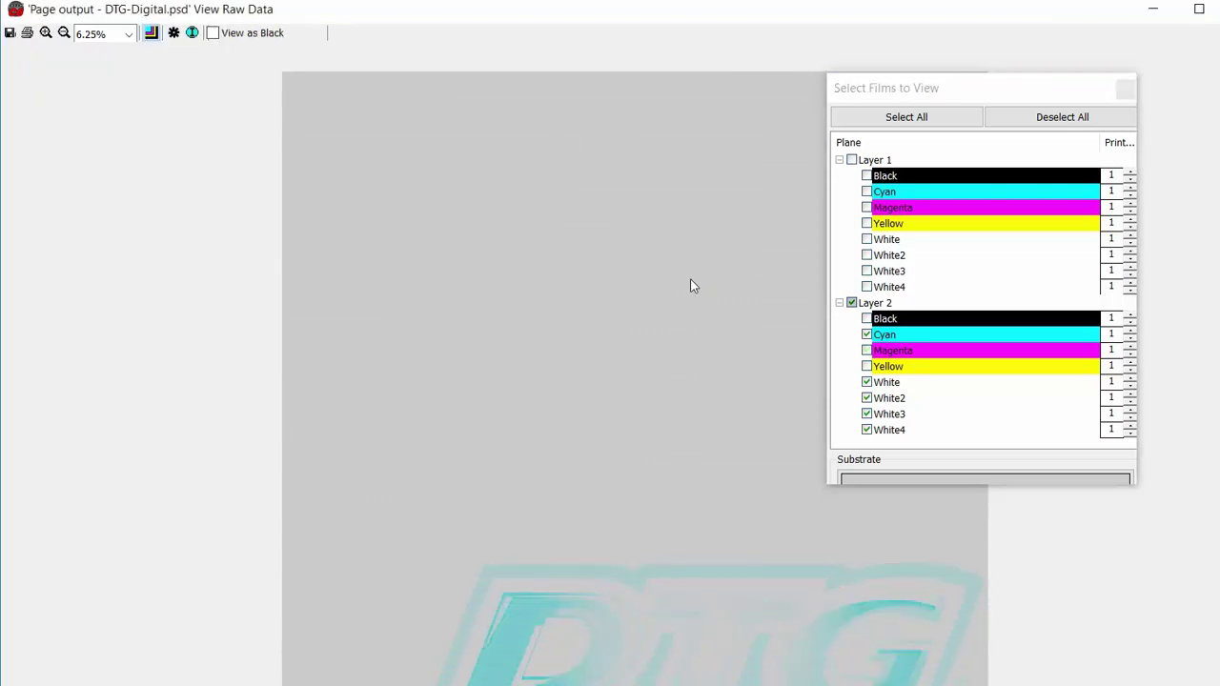
pyautogui.press('space')
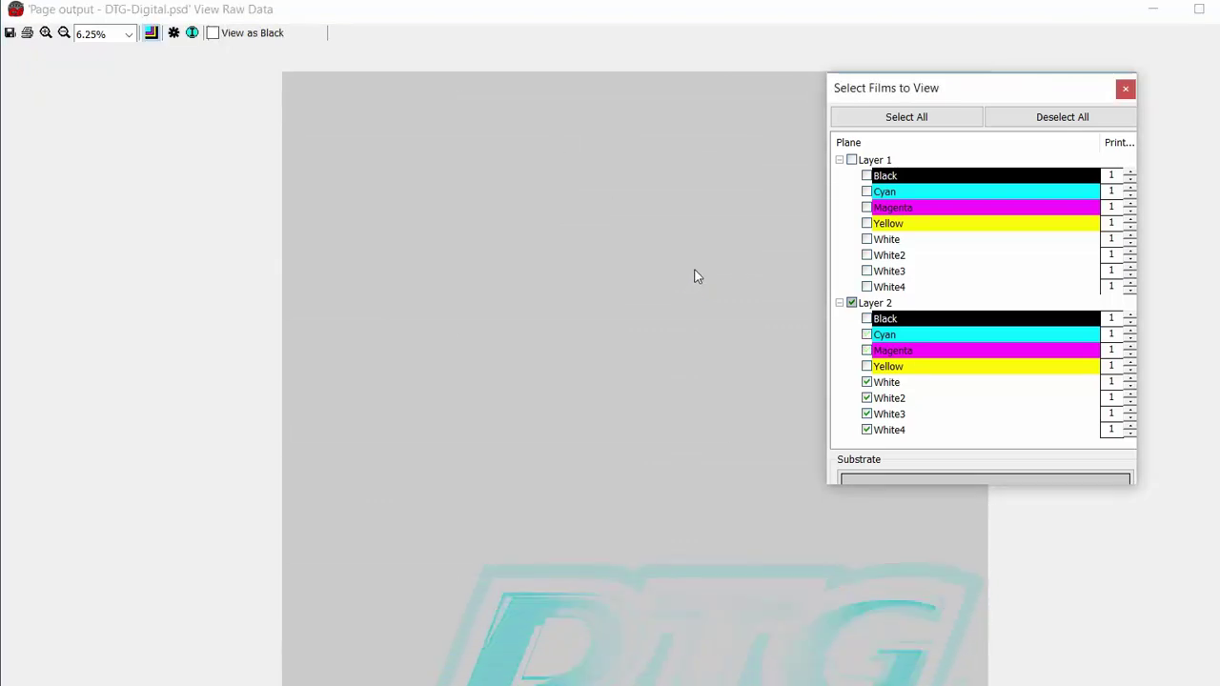
pyautogui.press('space')
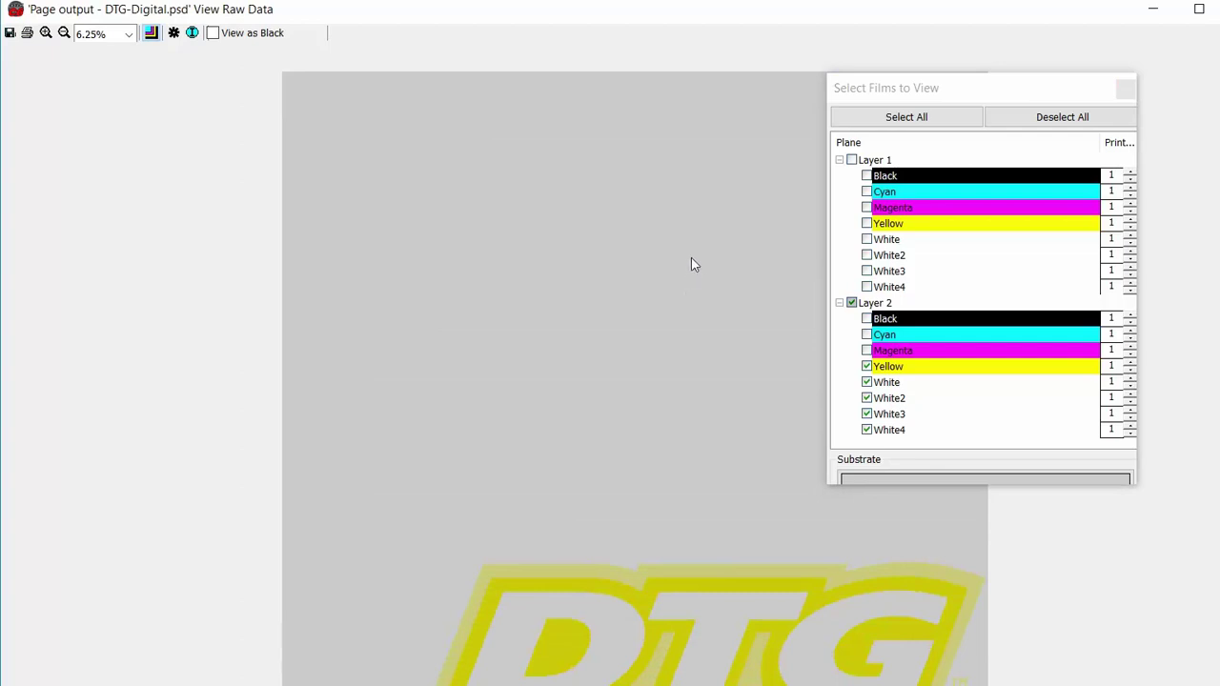
pyautogui.press('space')
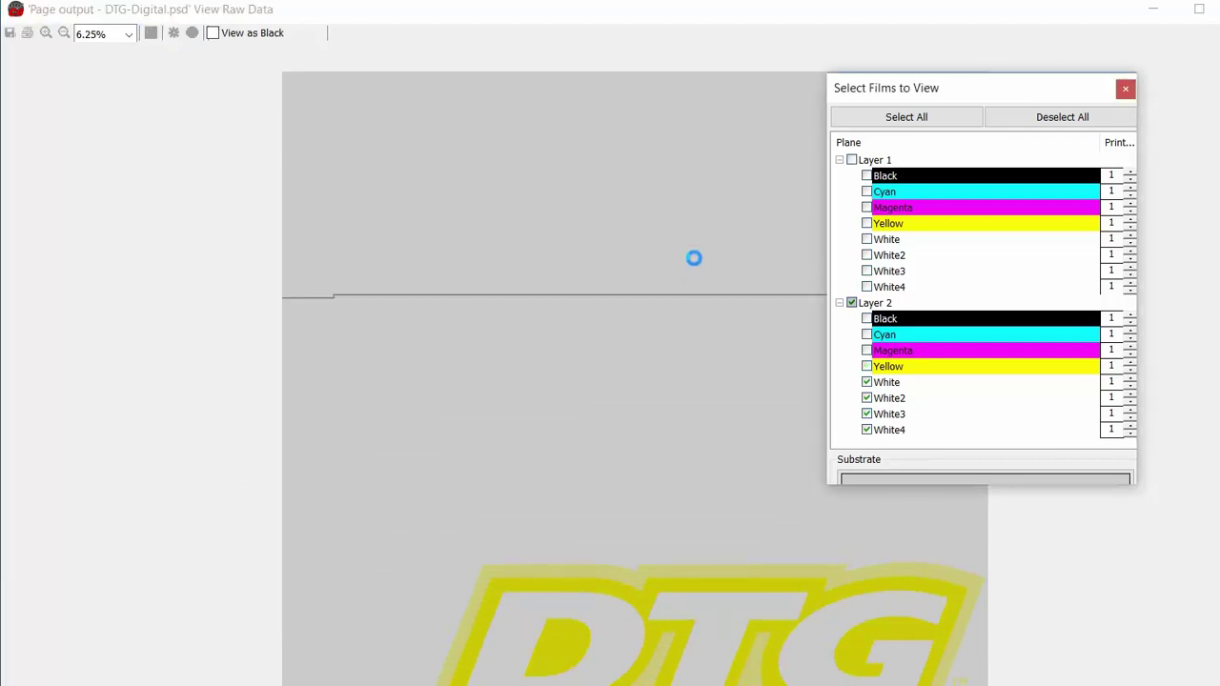
pyautogui.press('Up')
pyautogui.press('Up')
pyautogui.press('Up')
pyautogui.press('space')
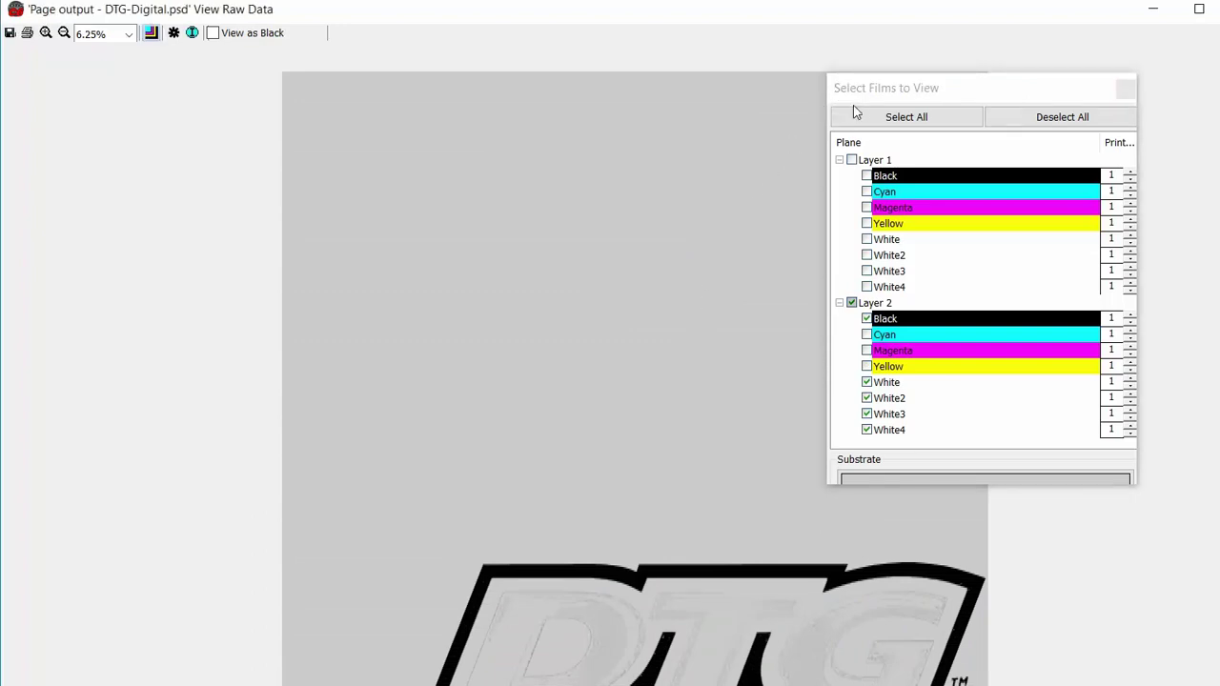
# Close the film selector and raw data viewer, then delete the page output job
pyautogui.click(932, 63)
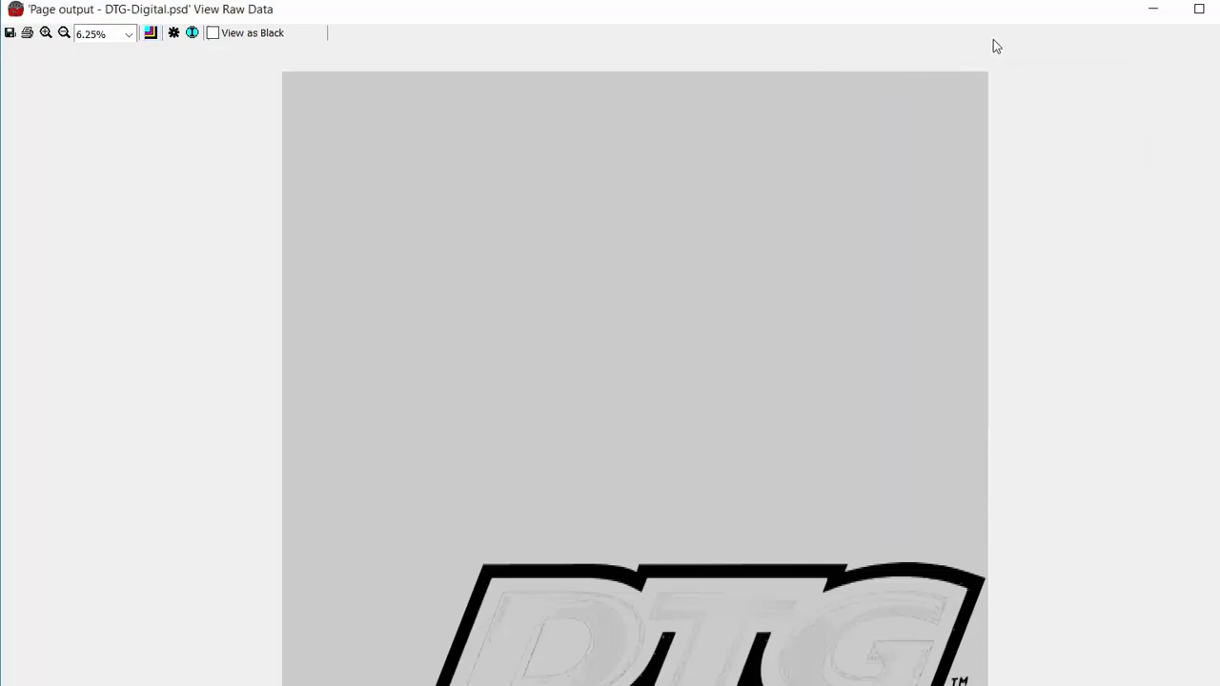
pyautogui.hotkey('alt', 'F4')
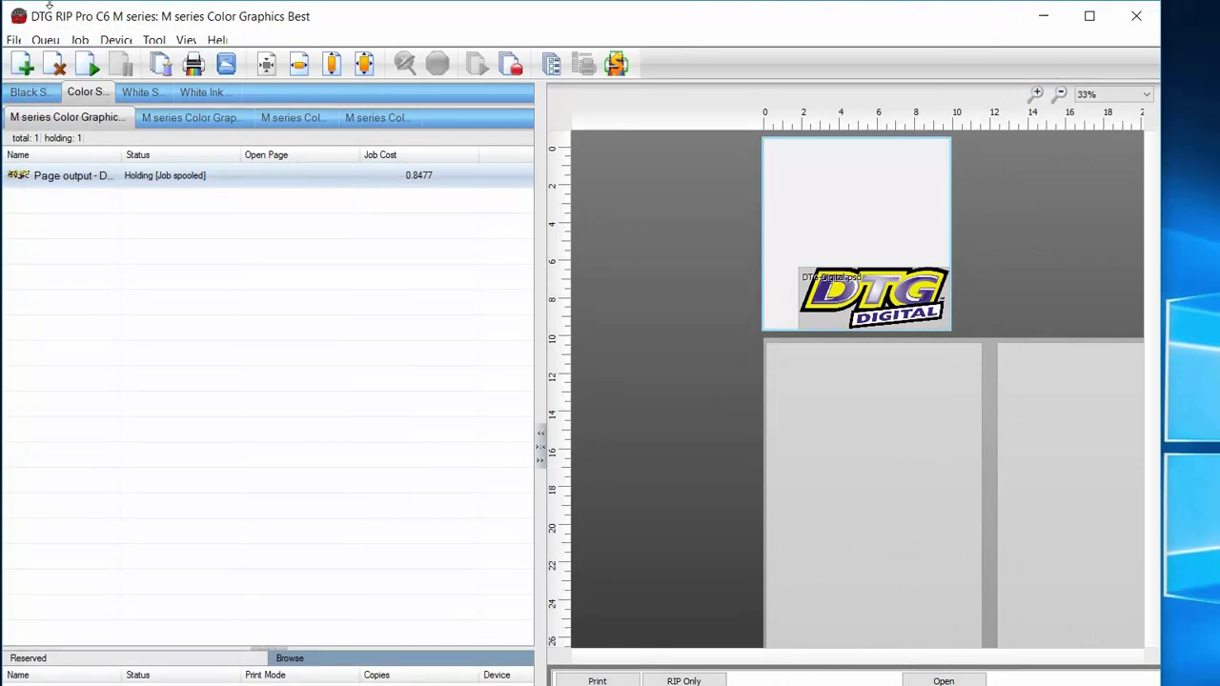
pyautogui.click(54, 64)
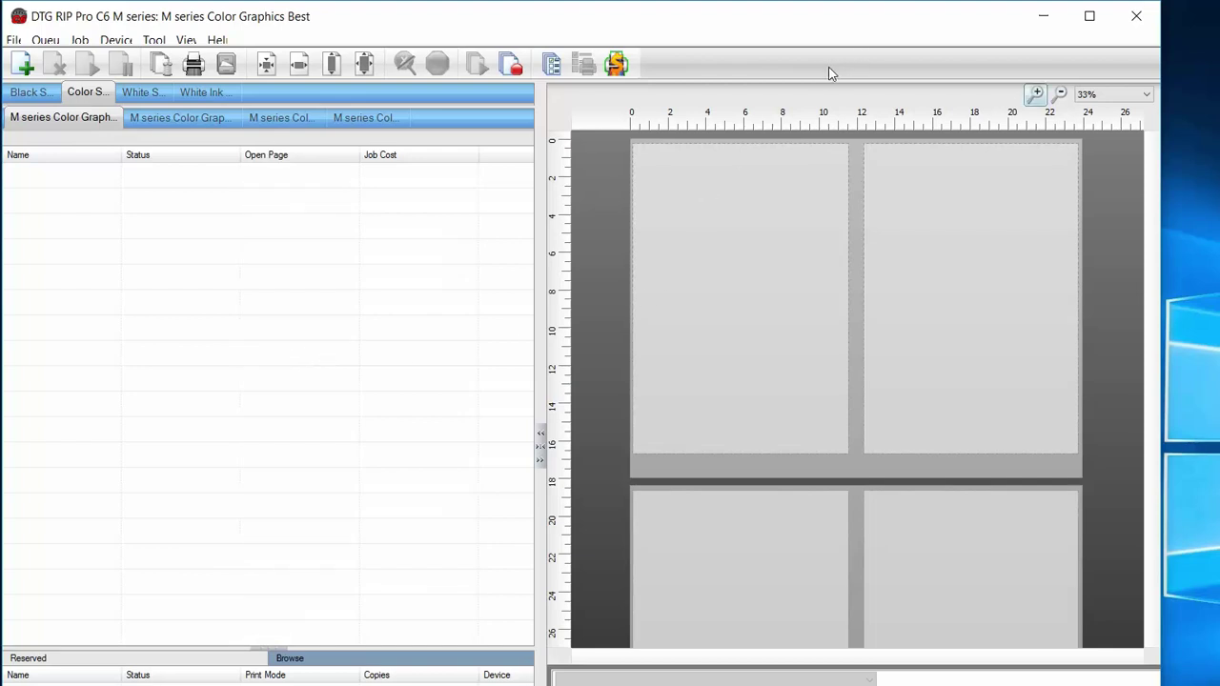
pyautogui.click(1036, 93)
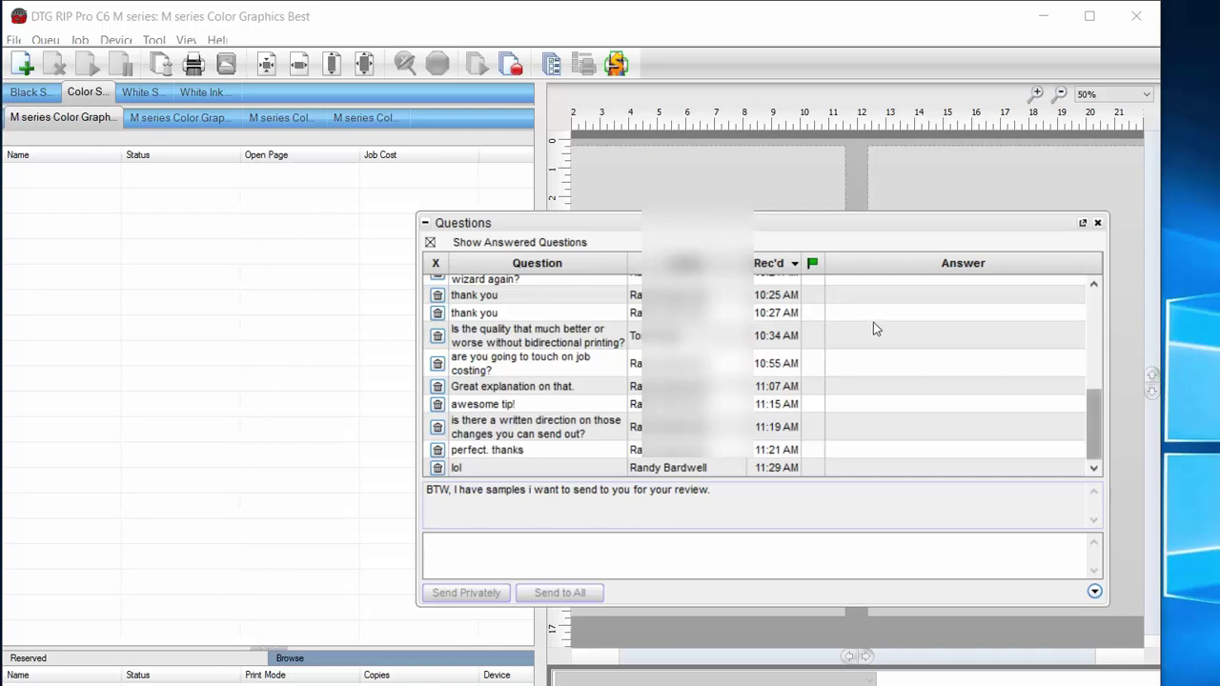
pyautogui.scroll(2, 878, 324)
pyautogui.scroll(5, 875, 286)
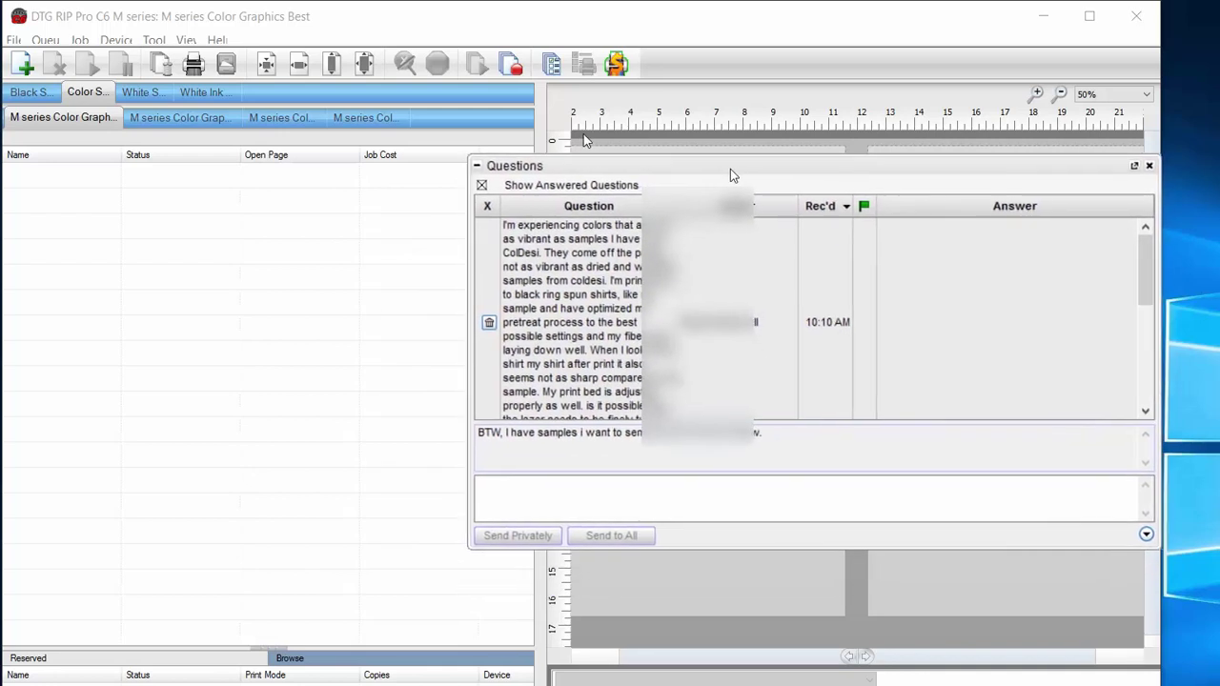
pyautogui.moveTo(730, 168); pyautogui.dragTo(699, 172)
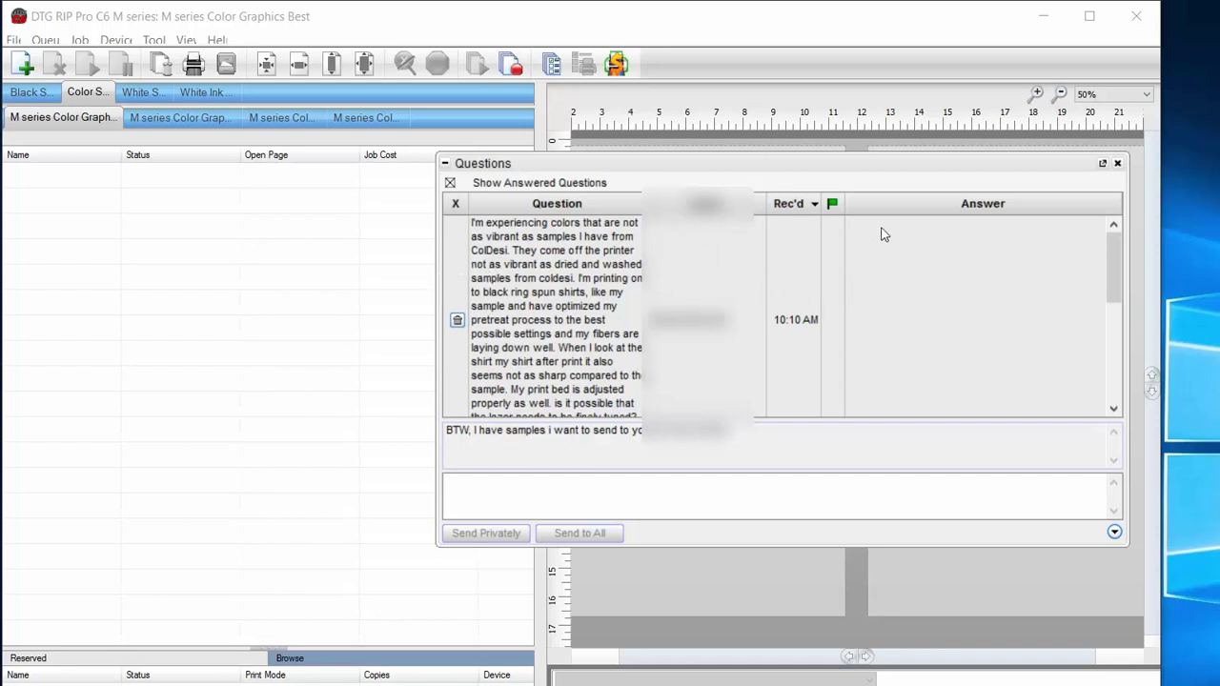
pyautogui.scroll(-1, 896, 218)
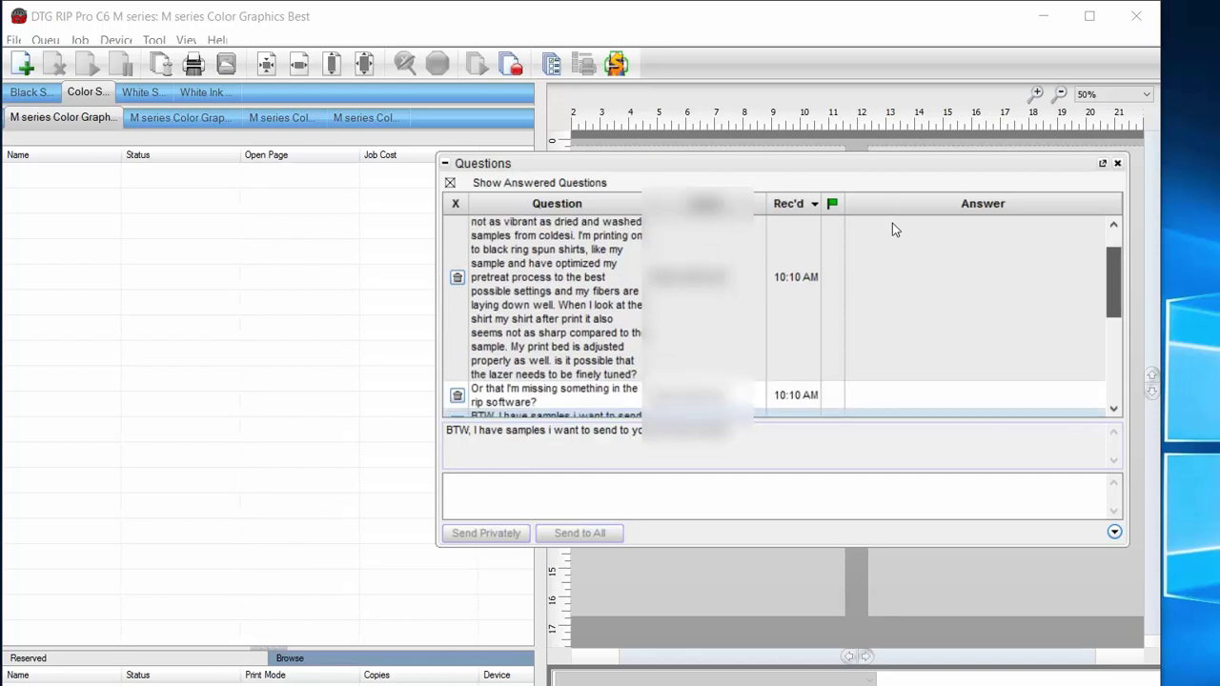
pyautogui.scroll(1, 892, 227)
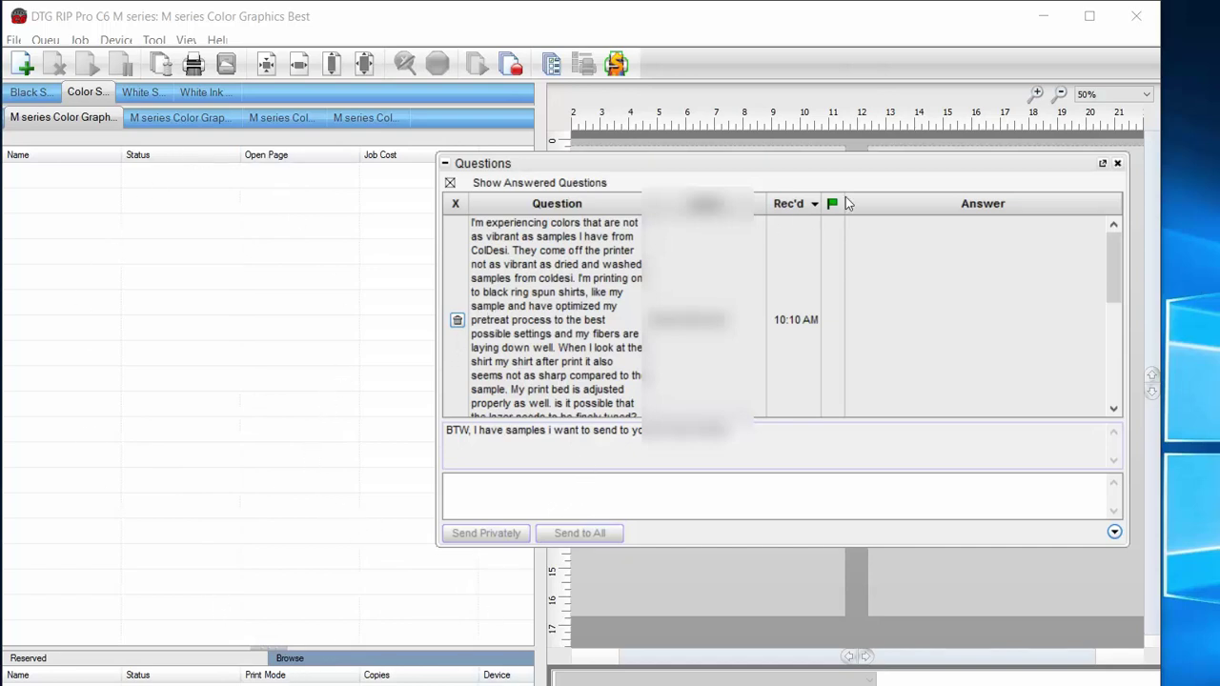
pyautogui.scroll(-3, 890, 218)
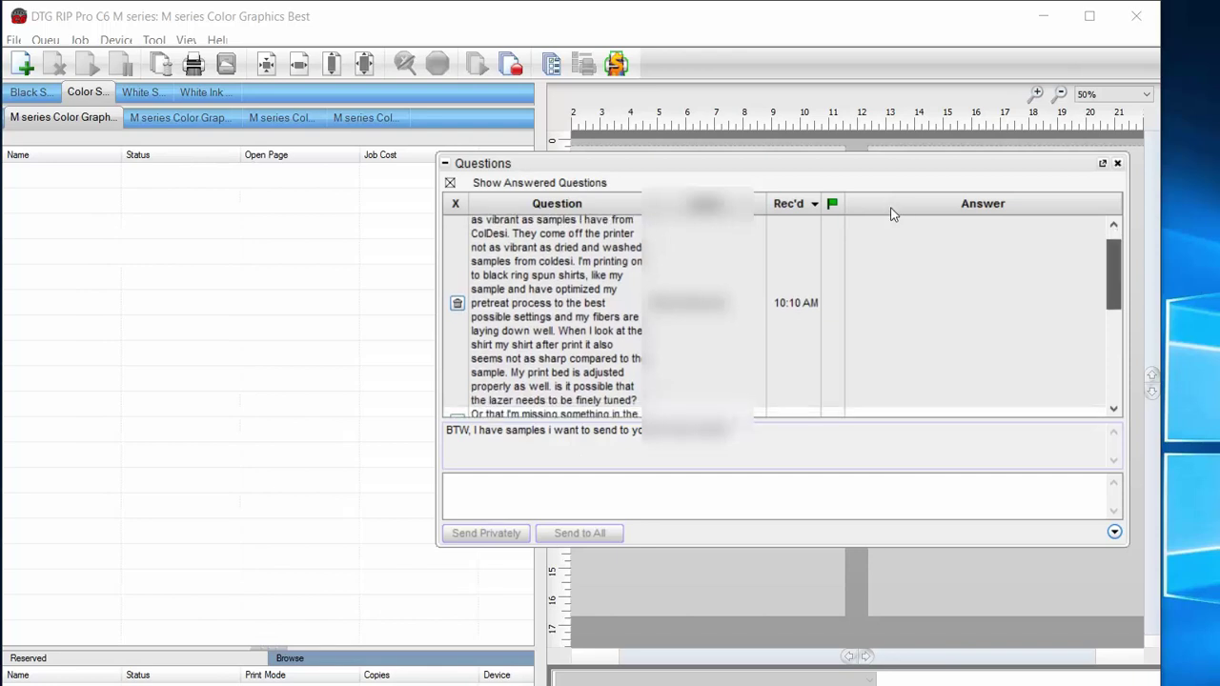
pyautogui.scroll(-2, 885, 237)
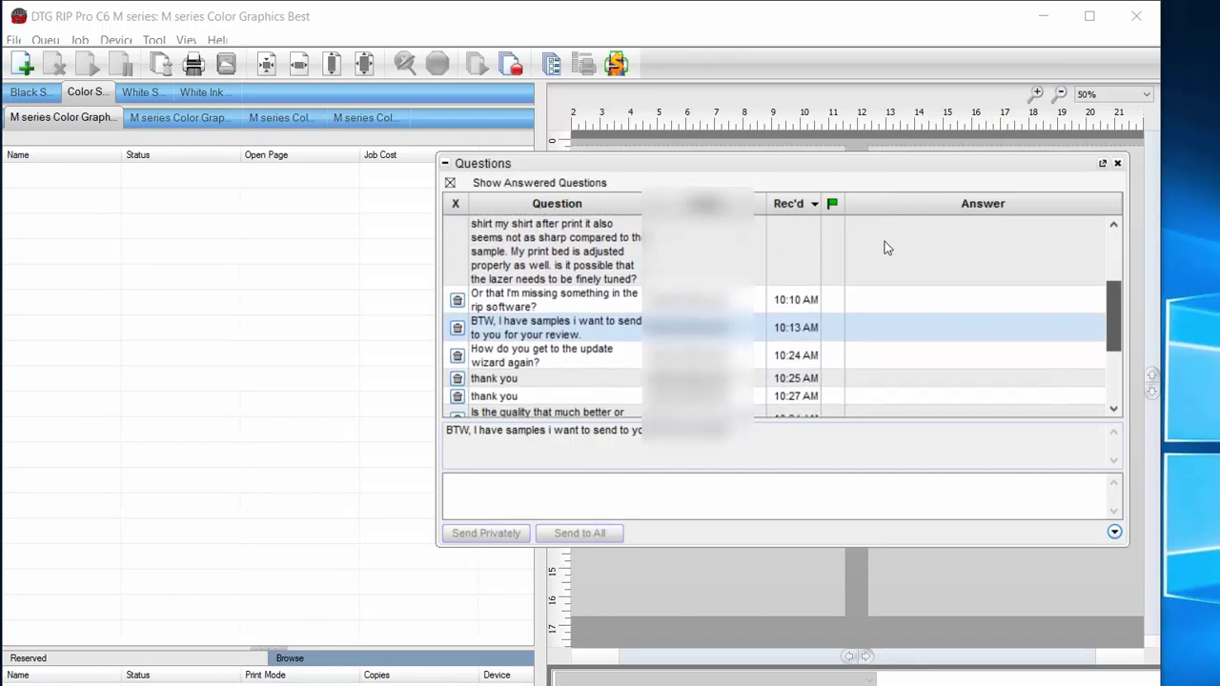
pyautogui.scroll(1, 762, 233)
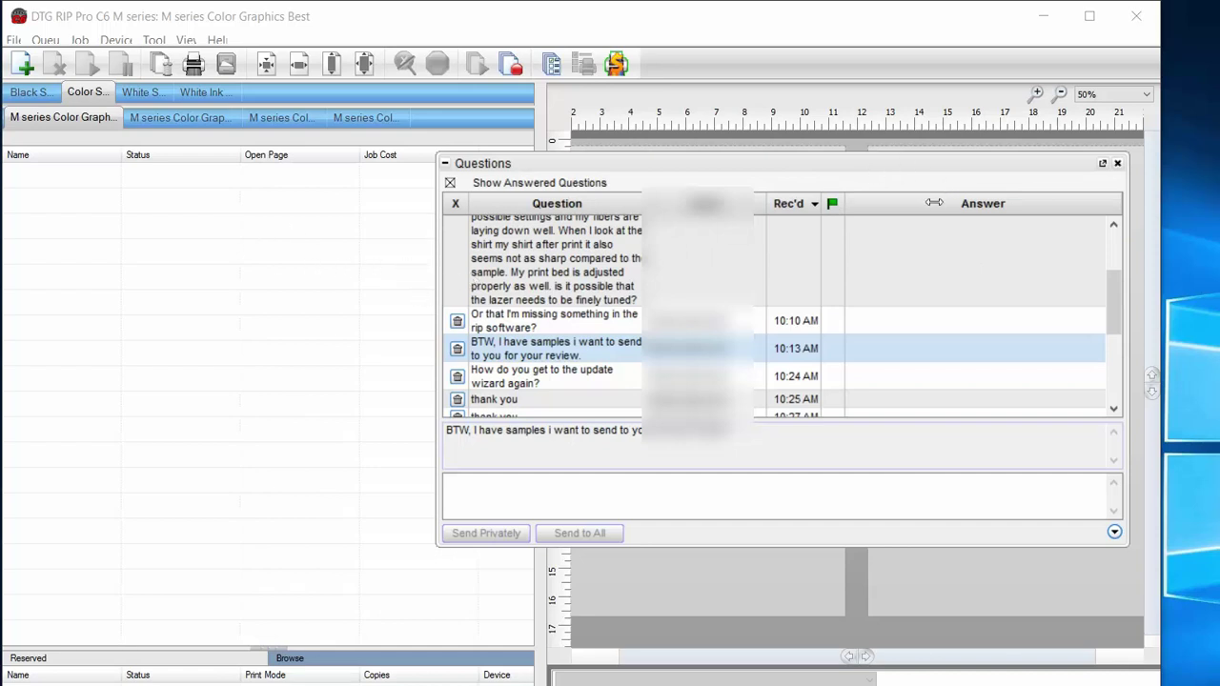
pyautogui.scroll(-1, 891, 253)
pyautogui.scroll(-5, 891, 258)
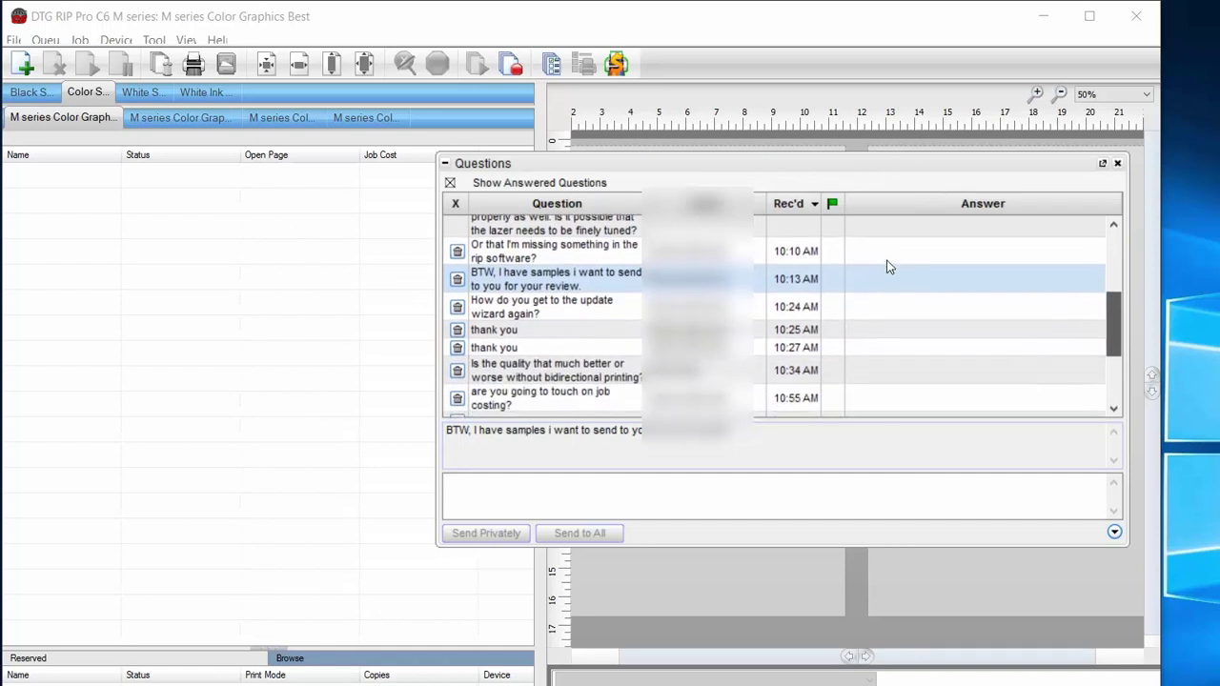
pyautogui.scroll(-3, 888, 284)
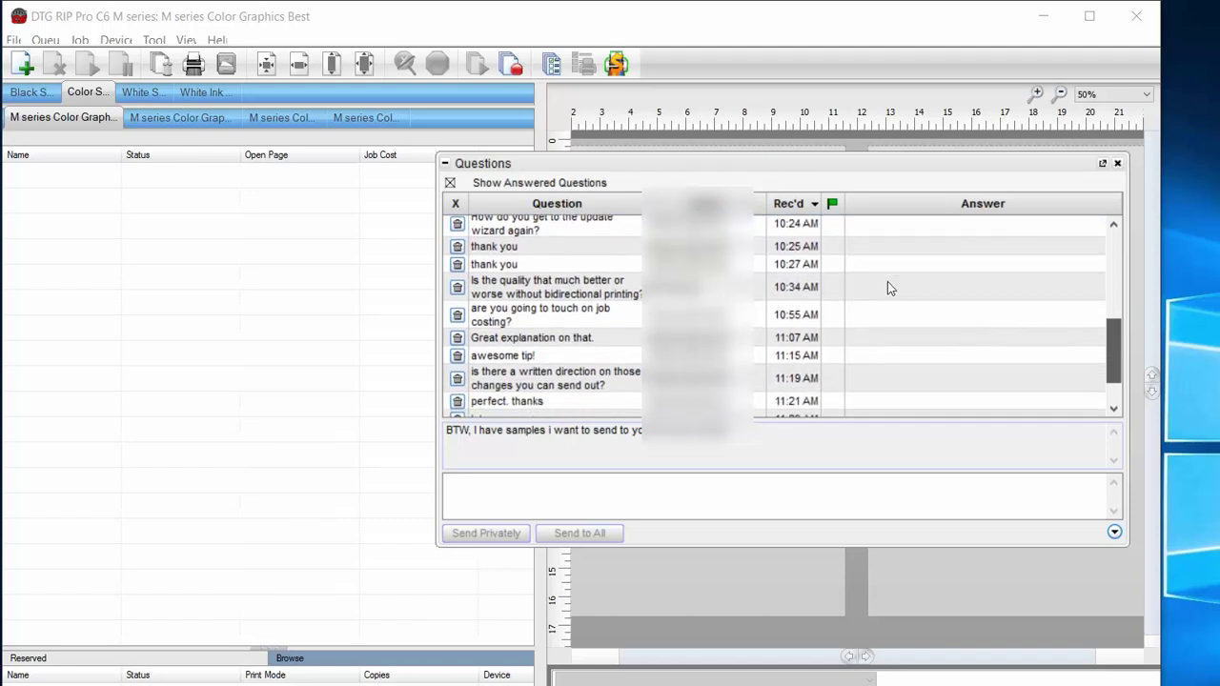
pyautogui.scroll(-2, 887, 296)
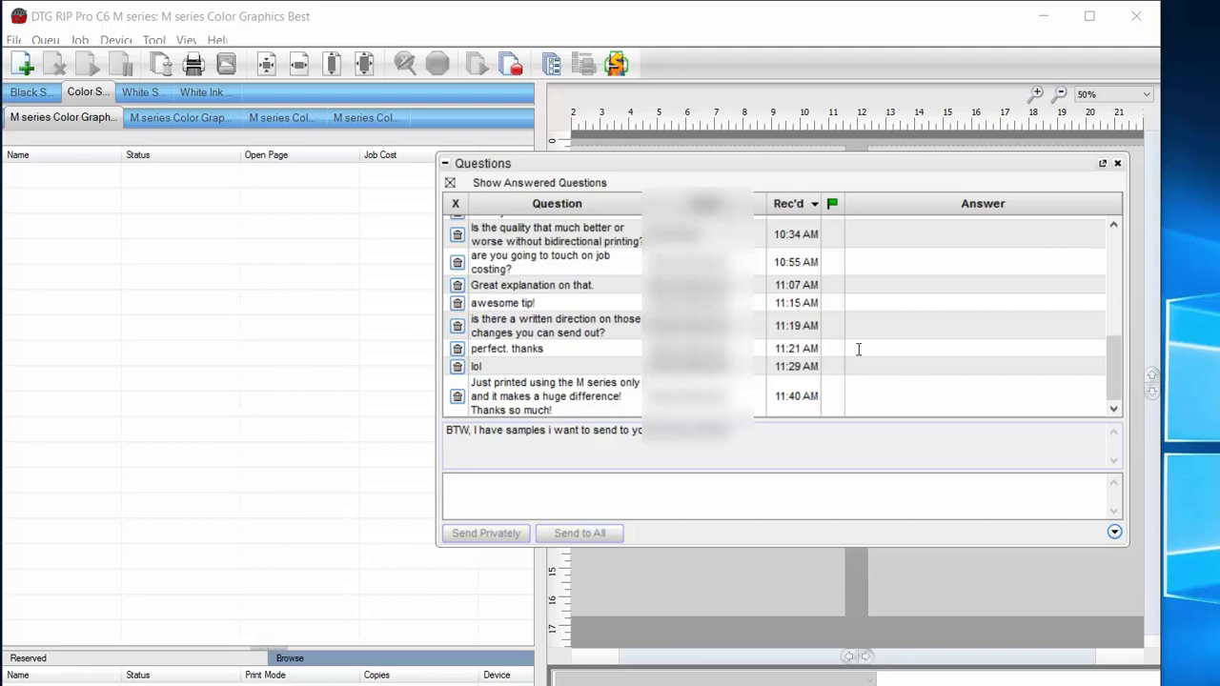
pyautogui.scroll(10, 896, 296)
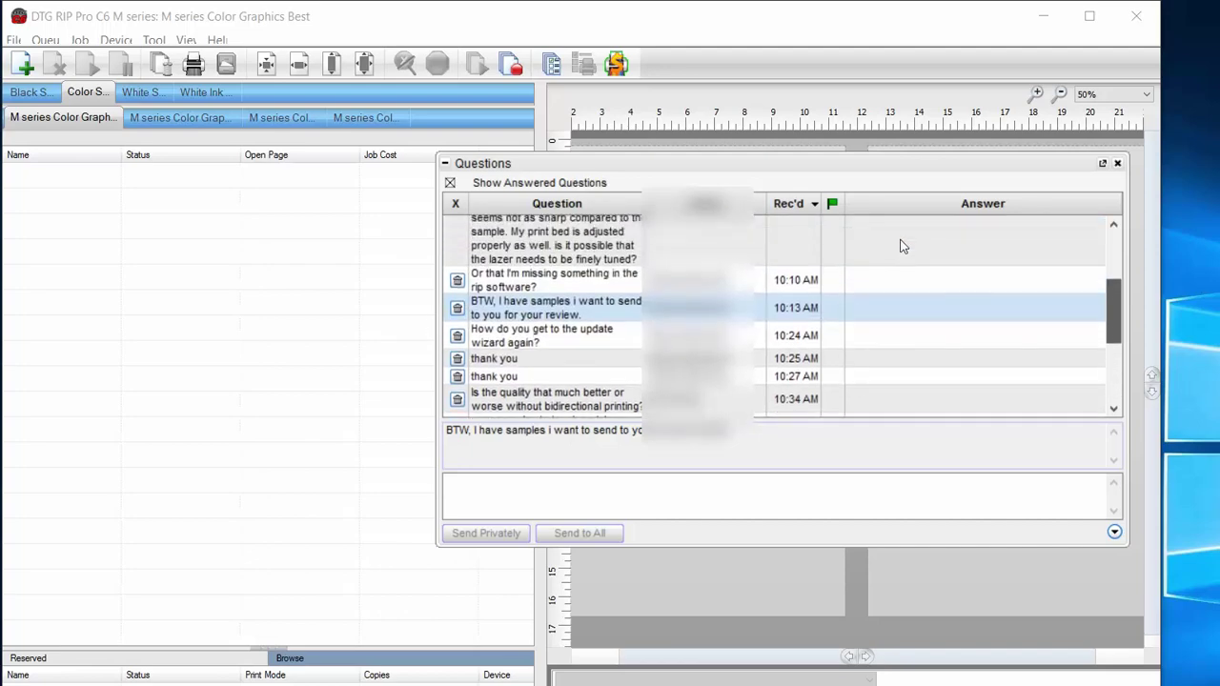
pyautogui.scroll(-10, 891, 286)
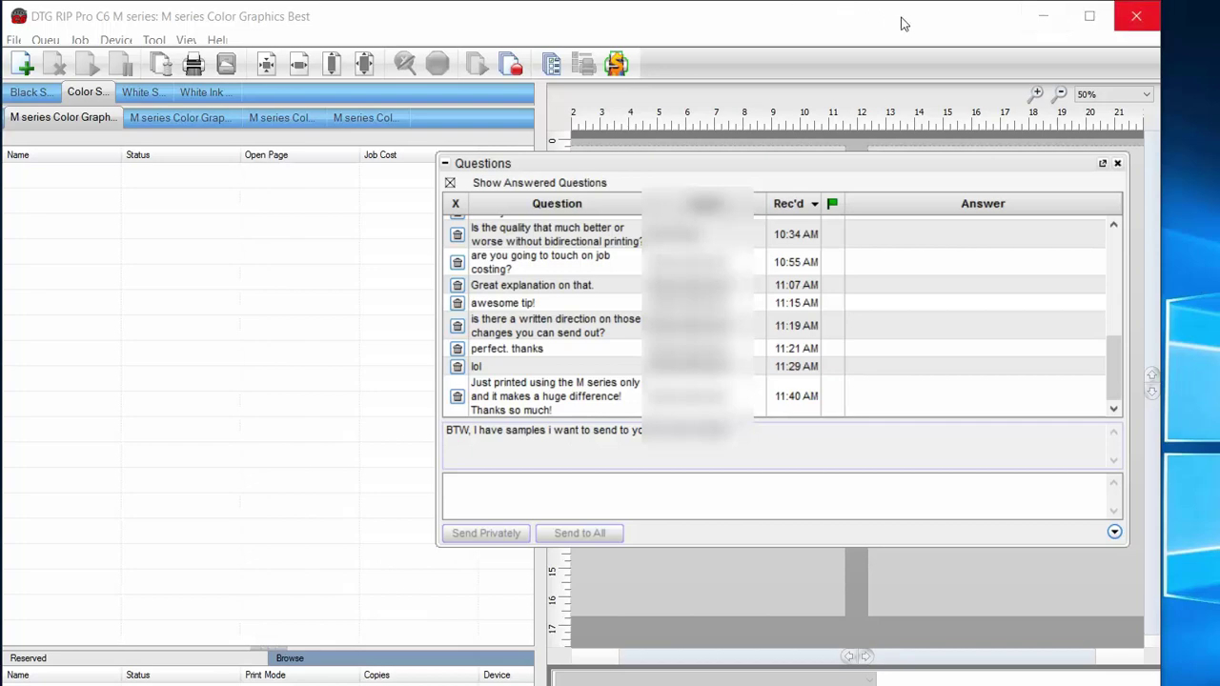
# Minimize DTG RIP Pro and bring Chrome forward on the ColDesi DTG RipPro support page
pyautogui.click(1043, 16)
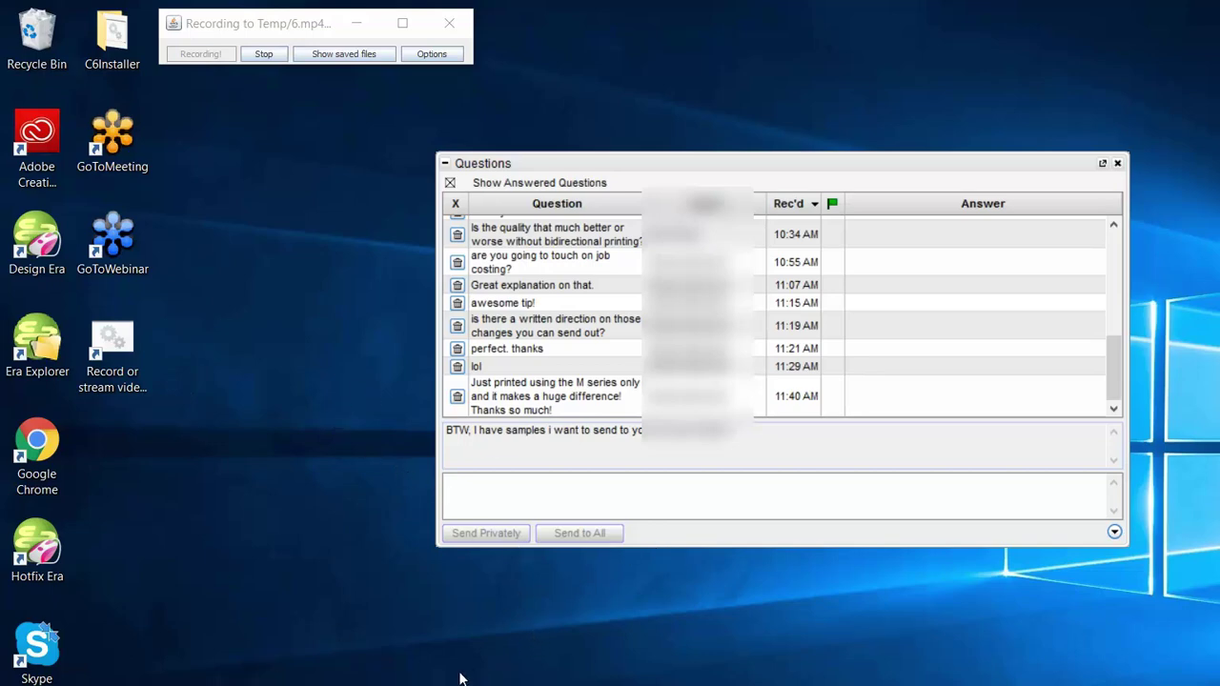
pyautogui.click(368, 674)
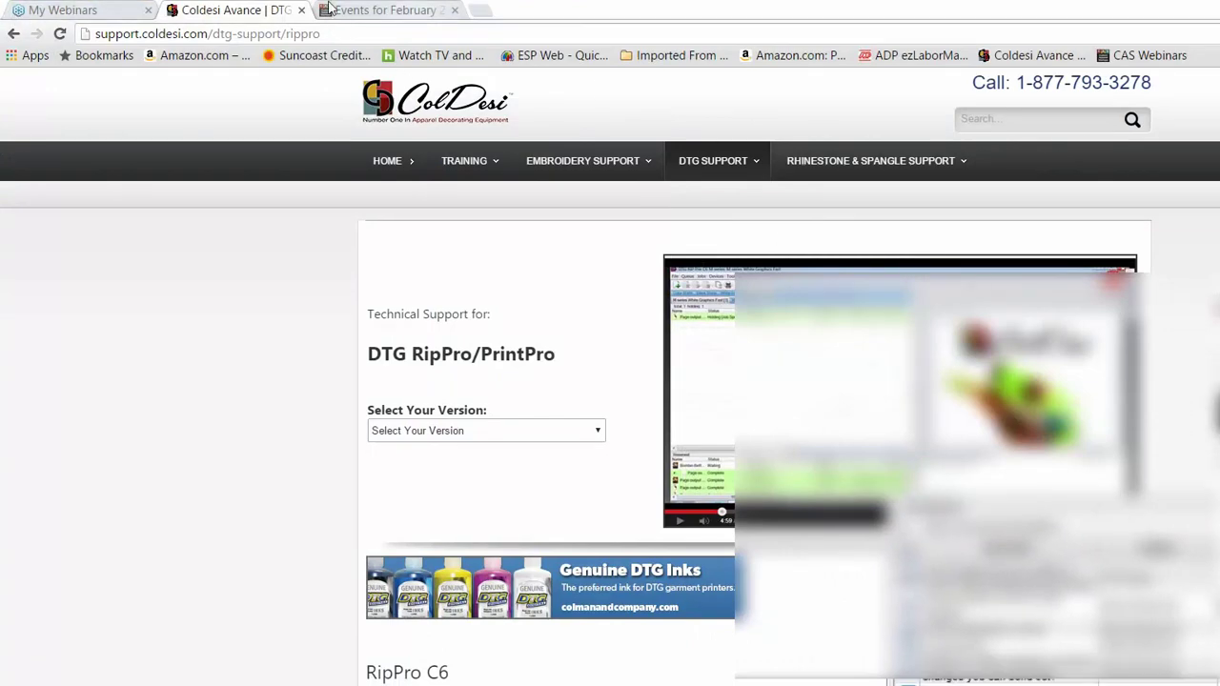
# Go from the February events calendar tab to the CAS Webinars home page
pyautogui.click(391, 10)
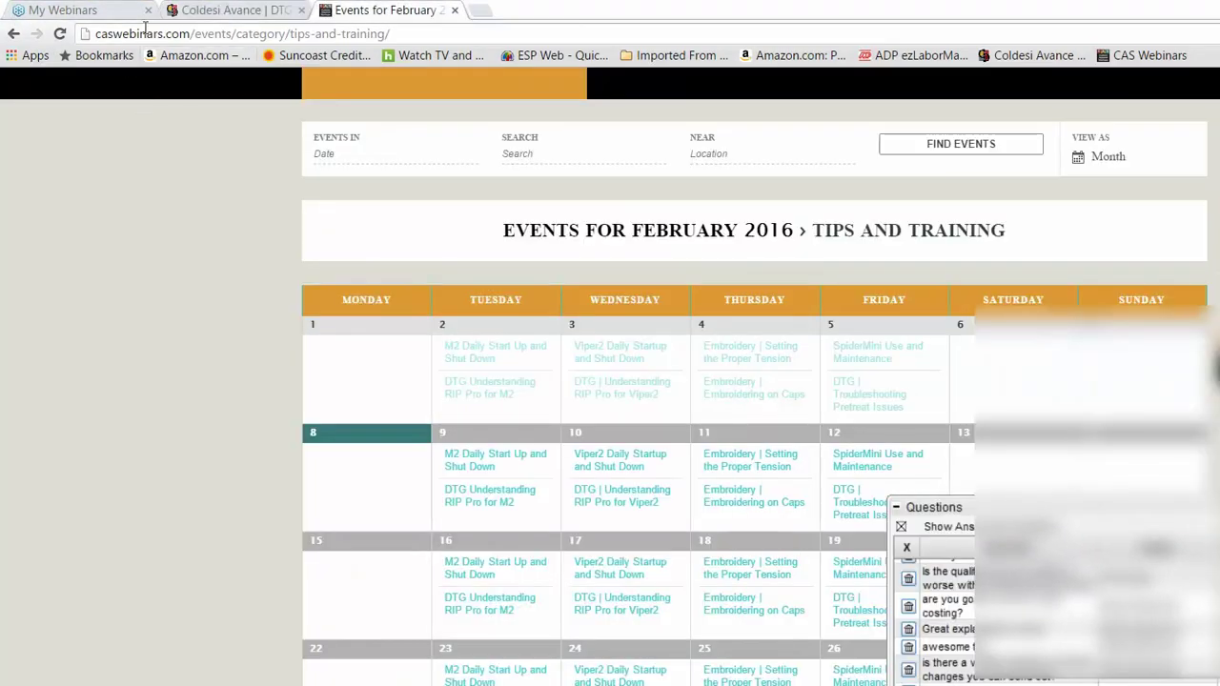
pyautogui.scroll(1, 362, 100)
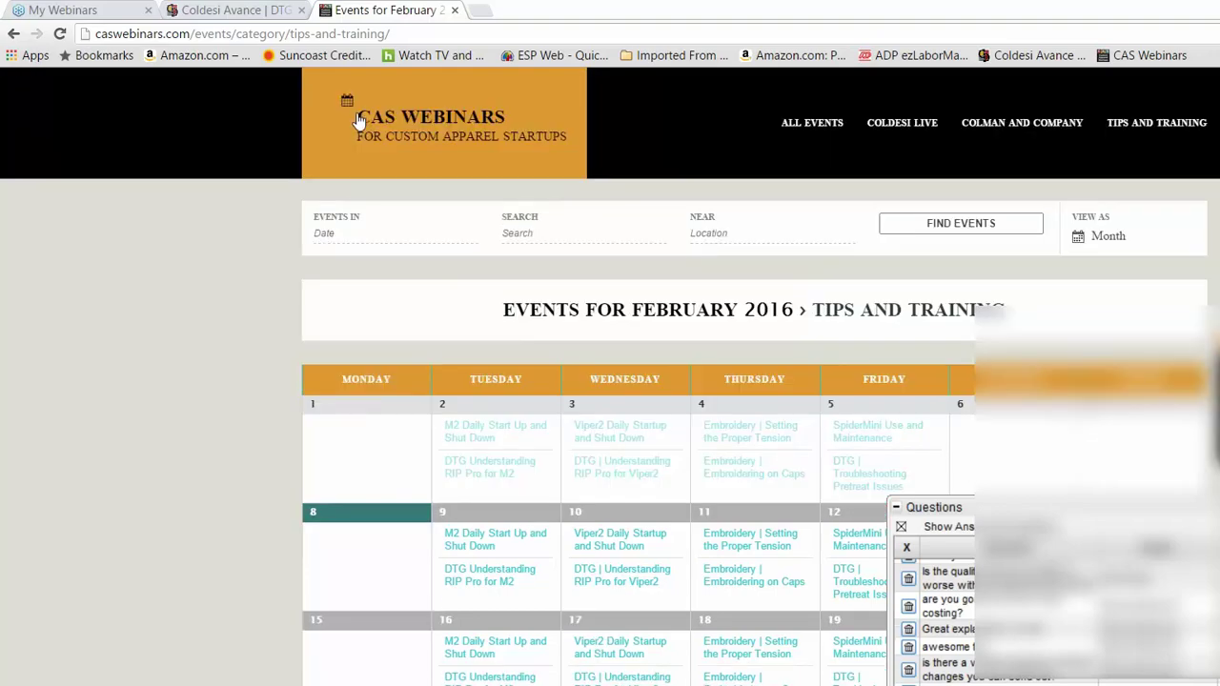
pyautogui.click(355, 110)
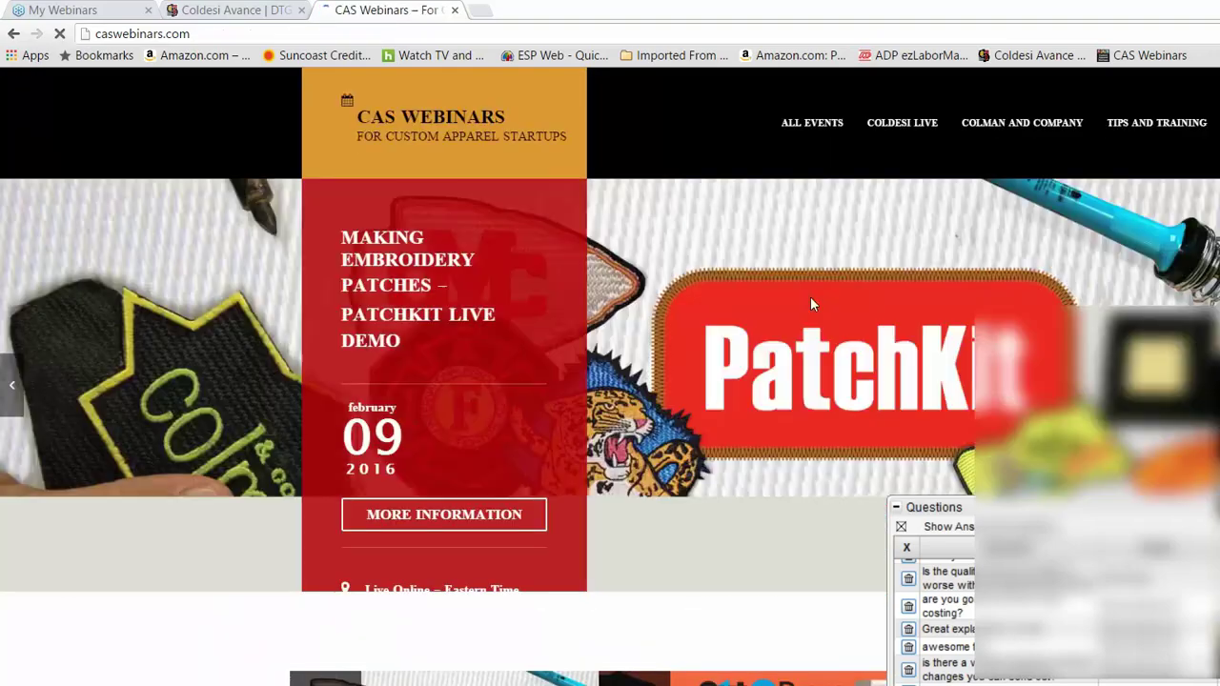
# Review the upcoming webinars, including 'Fixing T Shirt Errors', then show the Tips and Training calendar
pyautogui.scroll(-7, 607, 408)
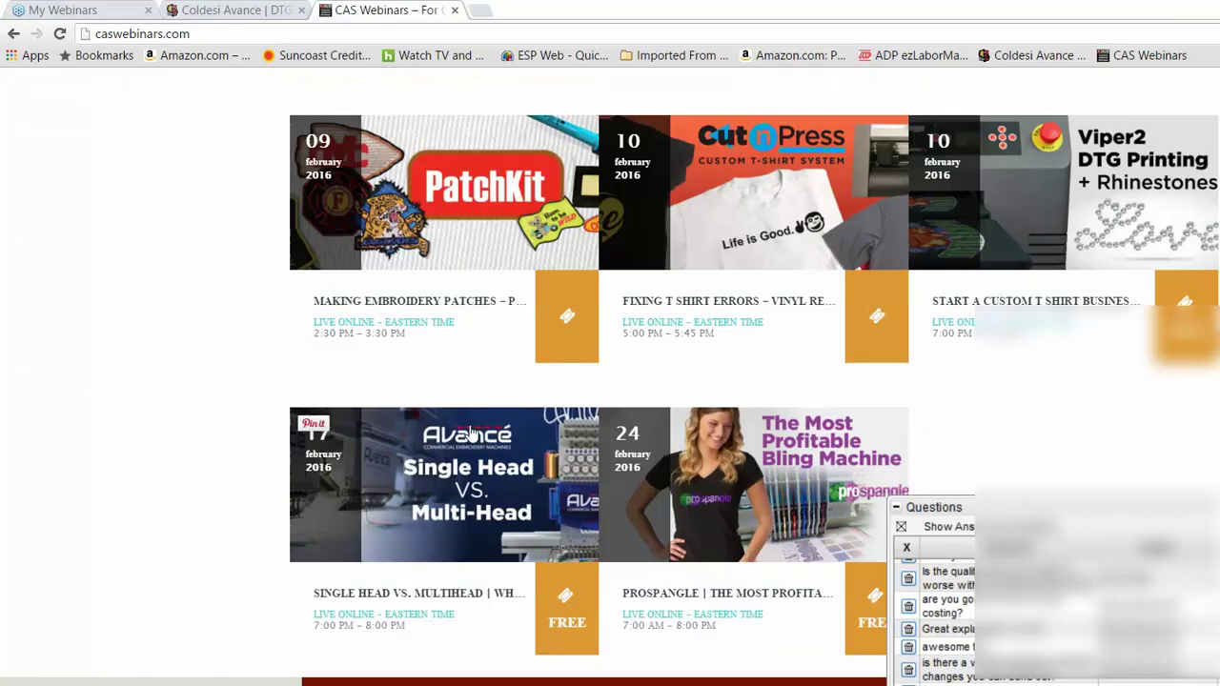
pyautogui.scroll(-1, 348, 371)
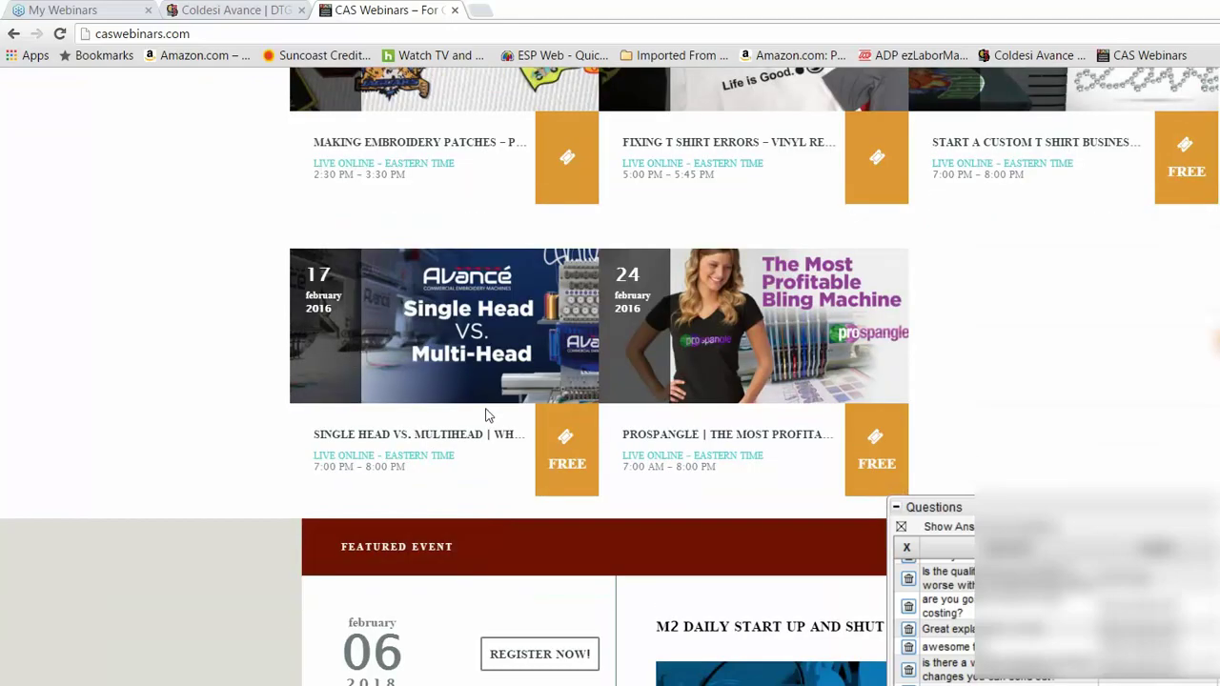
pyautogui.scroll(-1, 485, 416)
pyautogui.scroll(9, 486, 416)
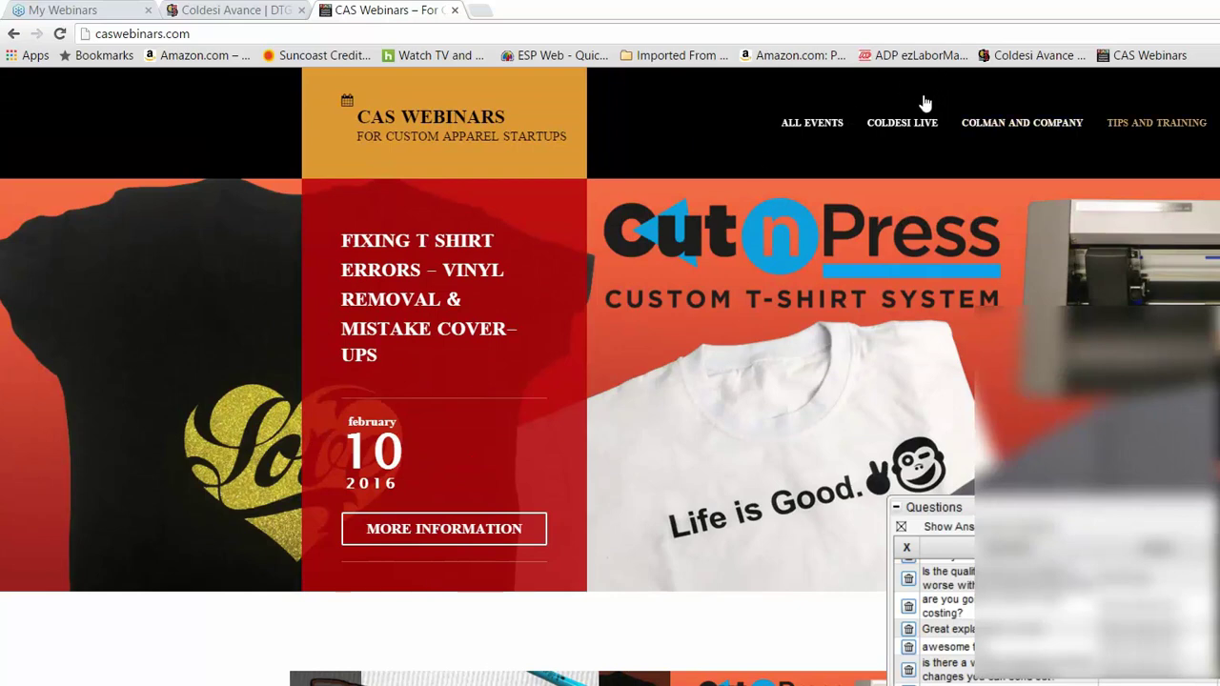
pyautogui.click(923, 100)
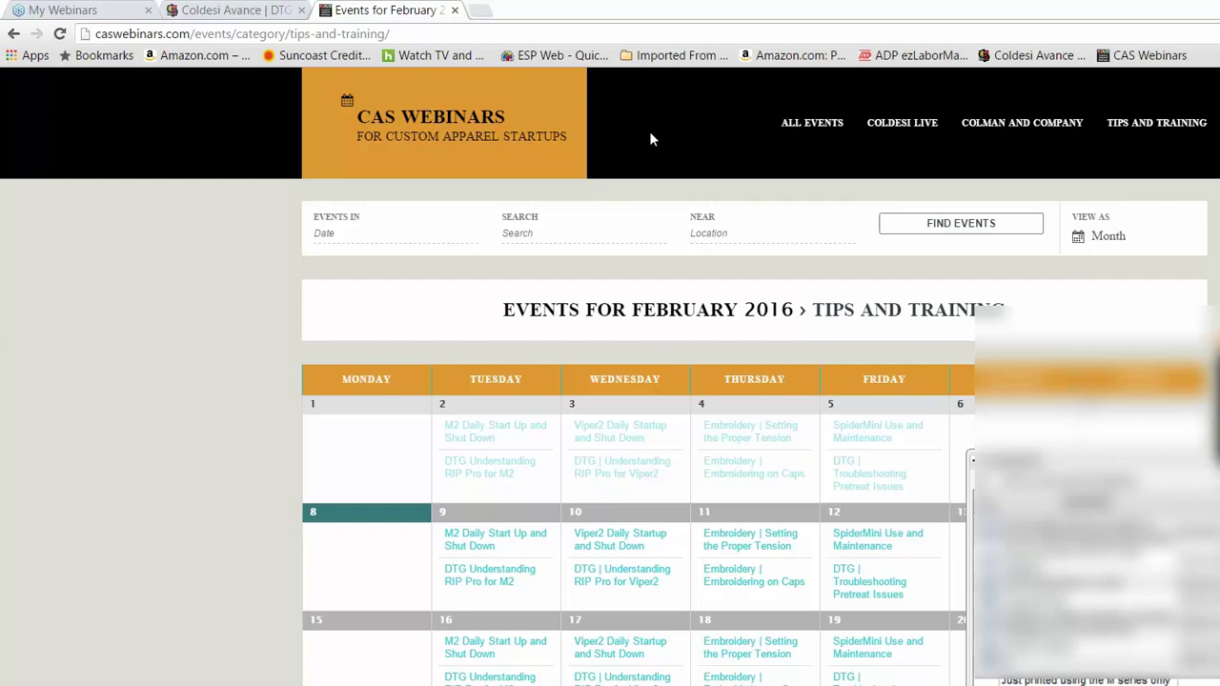
# Review the Coldesi Avance tab's RipPro C6, C5 and PrintPro lists down to the support form
pyautogui.click(174, 11)
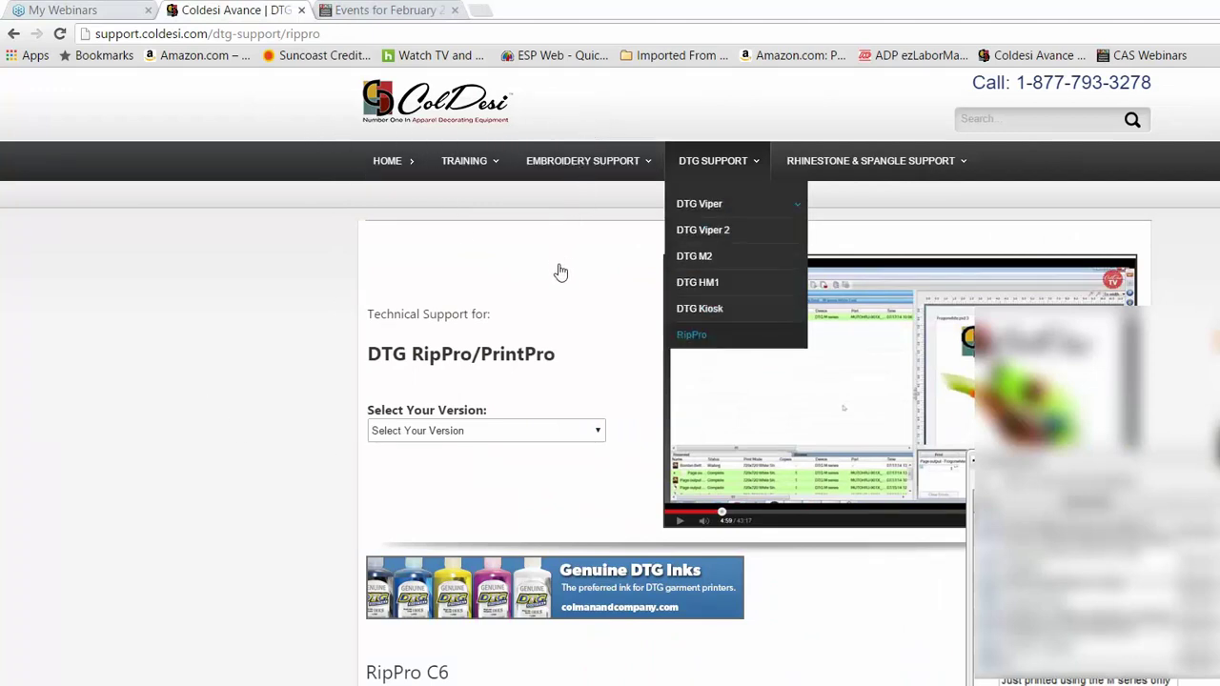
pyautogui.scroll(-5, 372, 530)
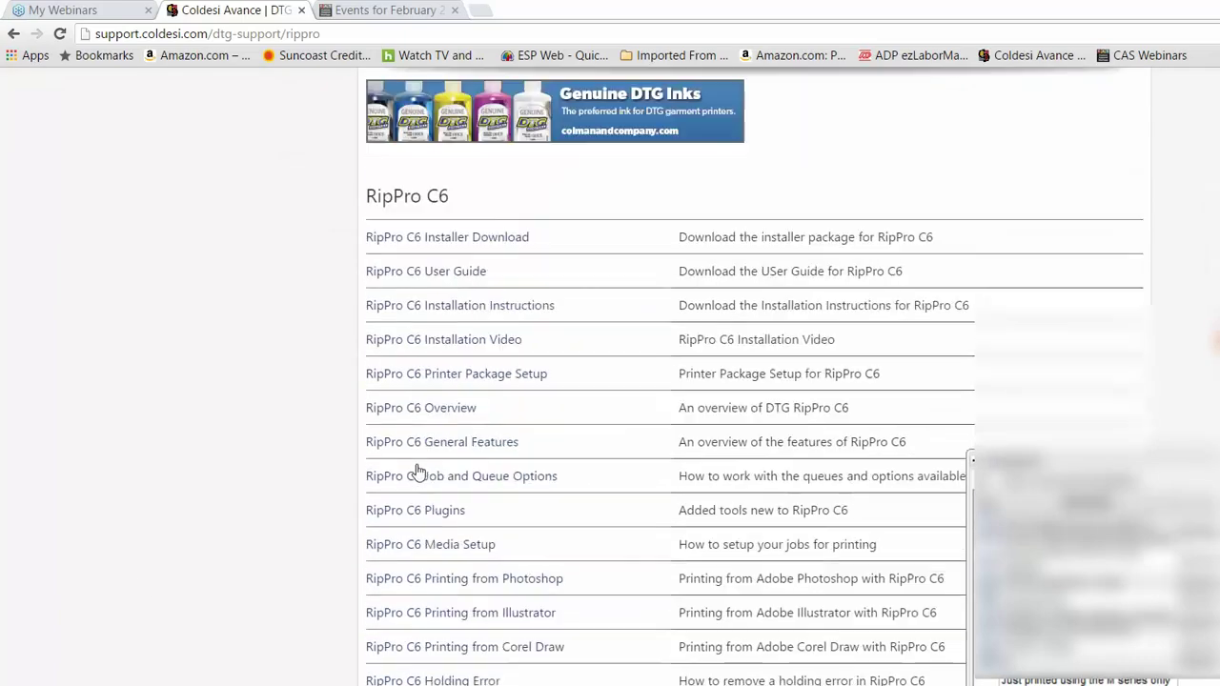
pyautogui.scroll(-3, 416, 471)
pyautogui.scroll(3, 425, 305)
pyautogui.scroll(-6, 417, 394)
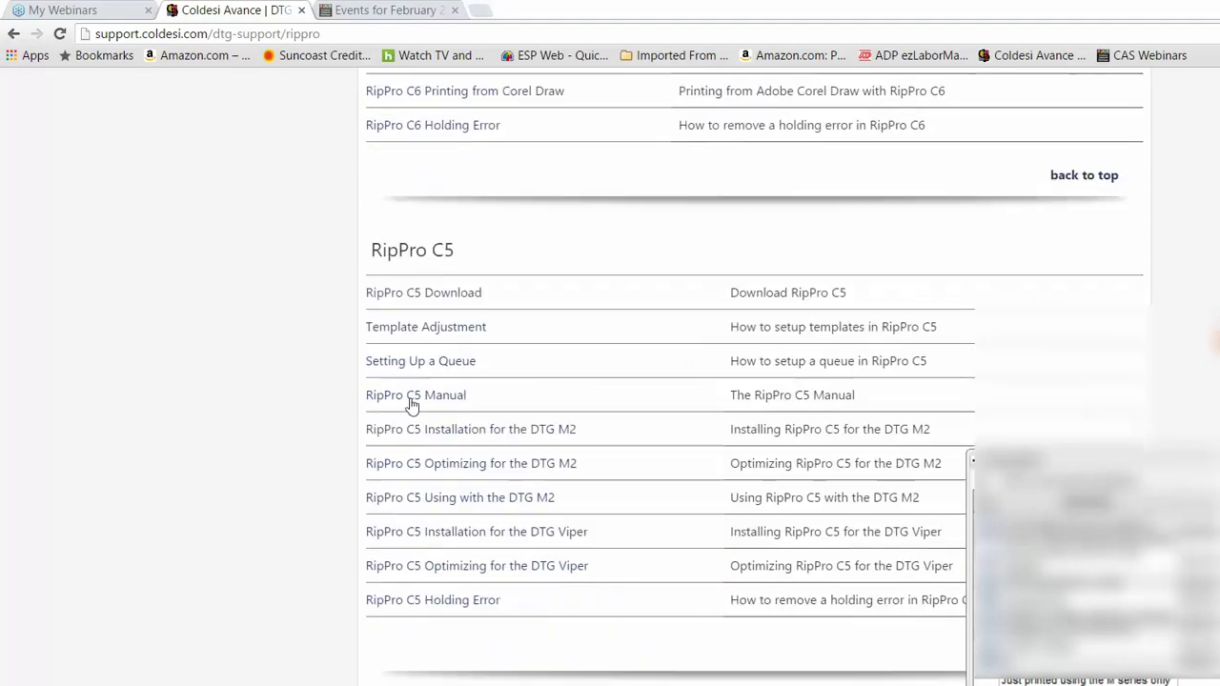
pyautogui.scroll(-10, 412, 405)
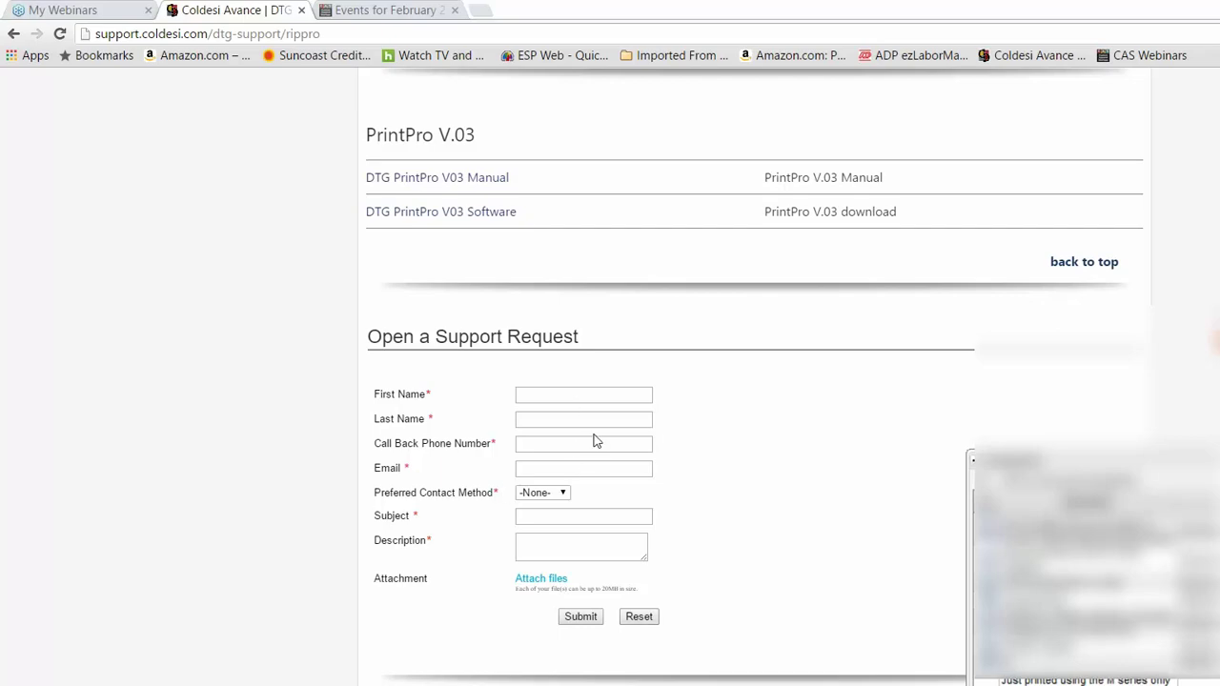
pyautogui.scroll(15, 241, 414)
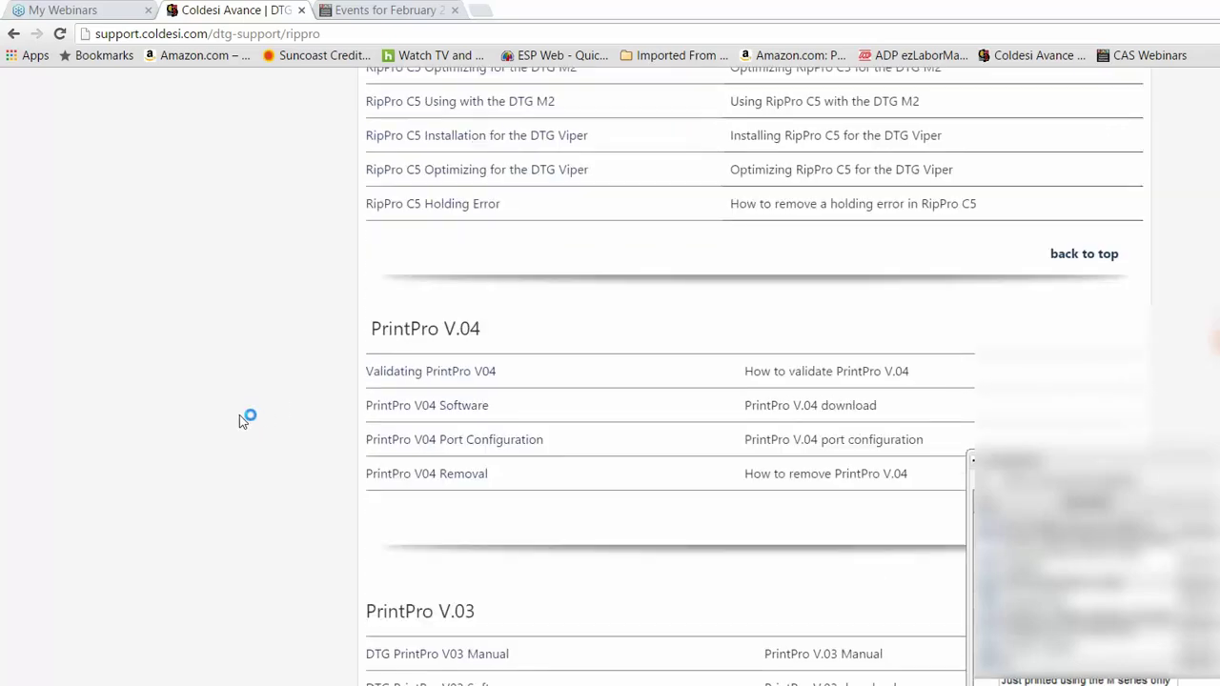
pyautogui.scroll(10, 246, 419)
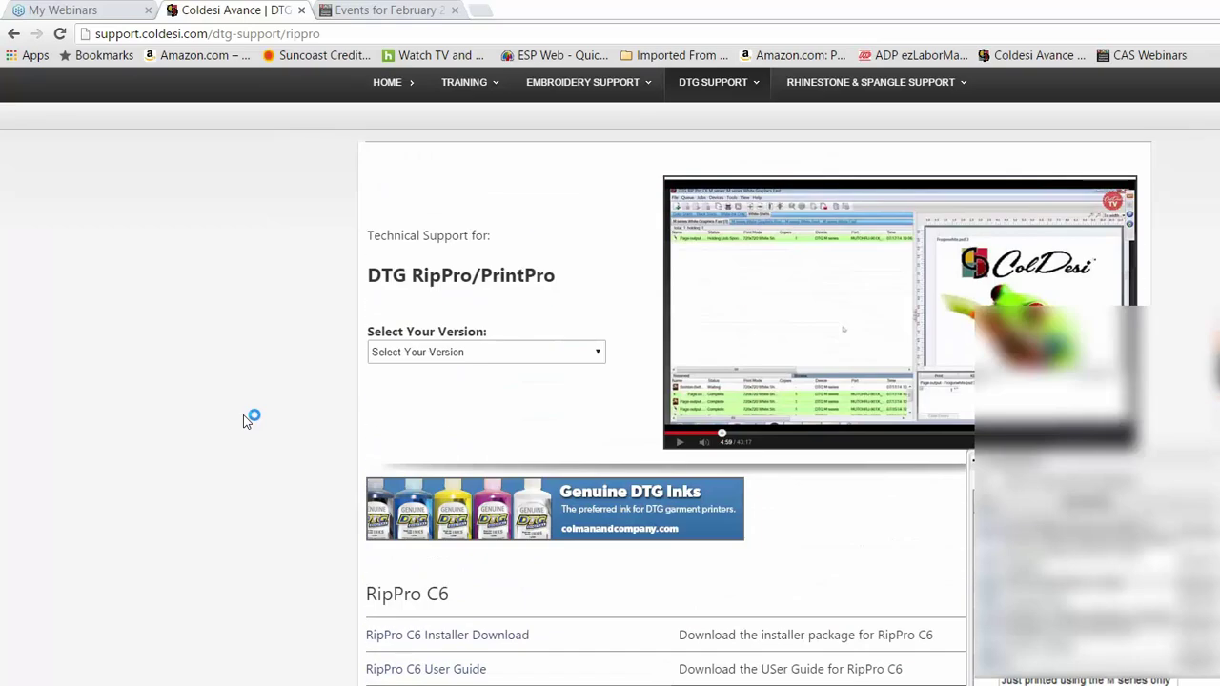